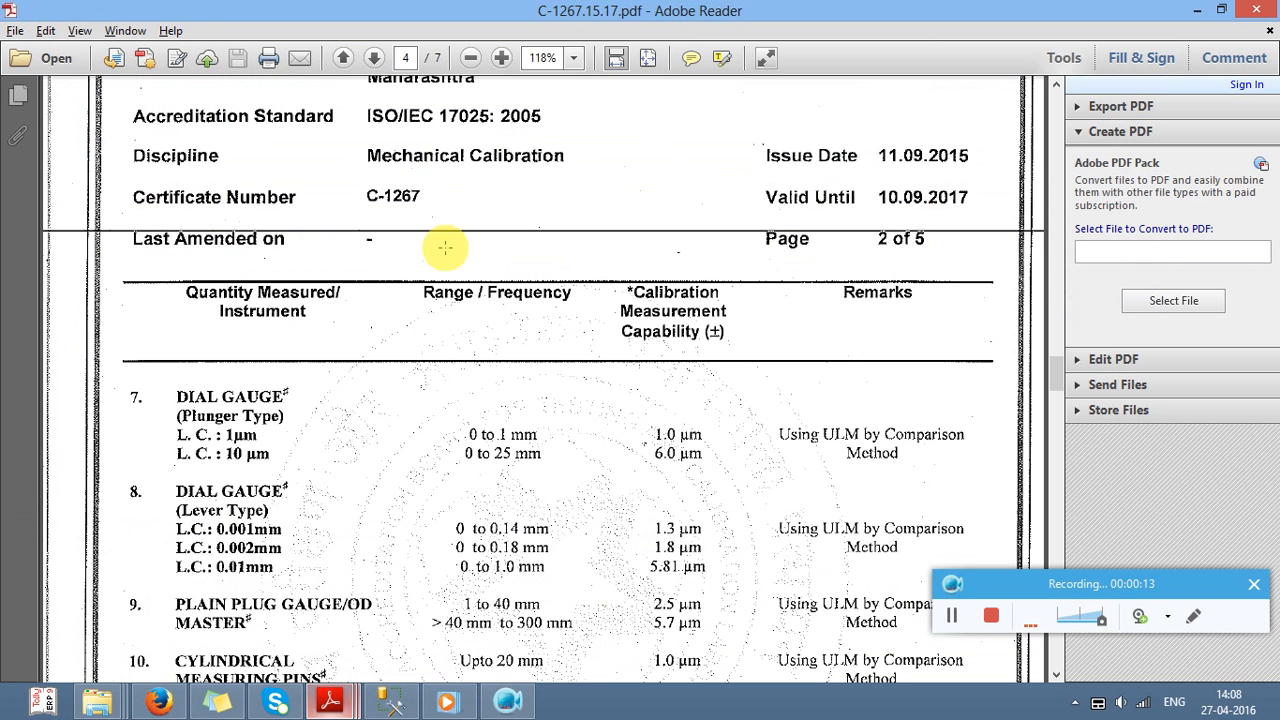
# Step: Review the C-1269 thermal calibration certificate and the C-1268 certificate among the open PDFs
pyautogui.moveTo(336, 706)
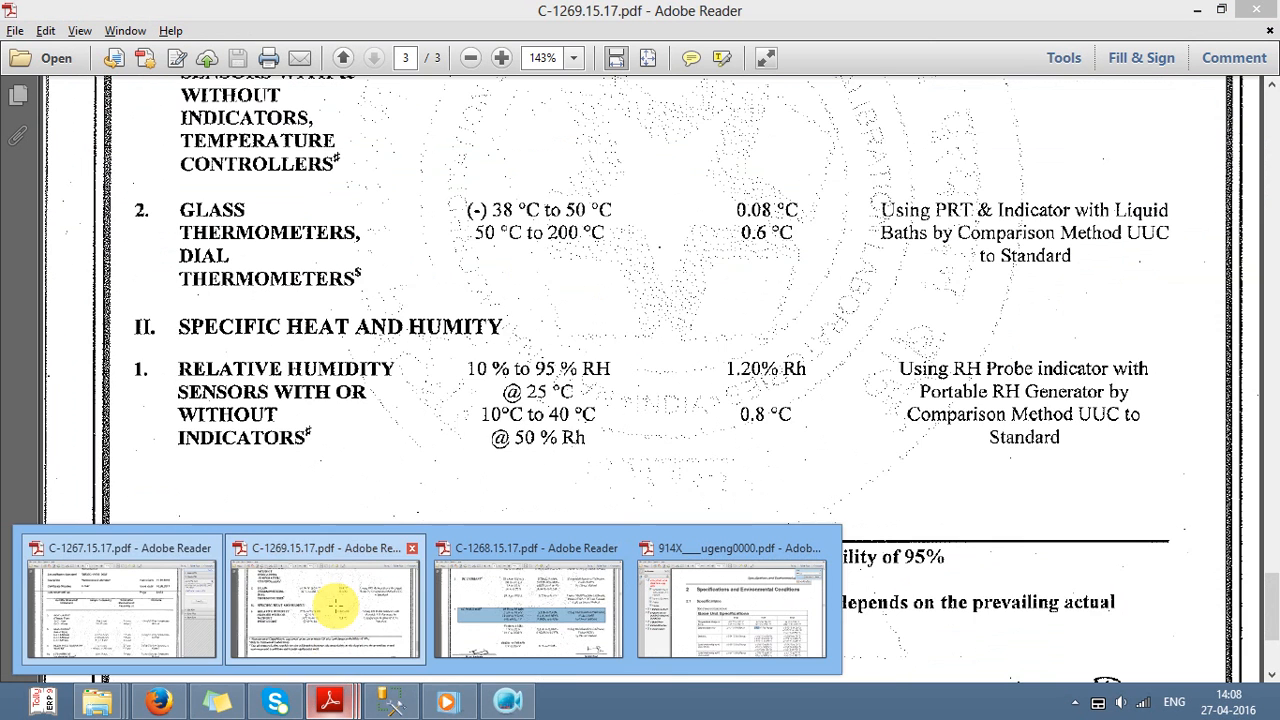
pyautogui.click(329, 600)
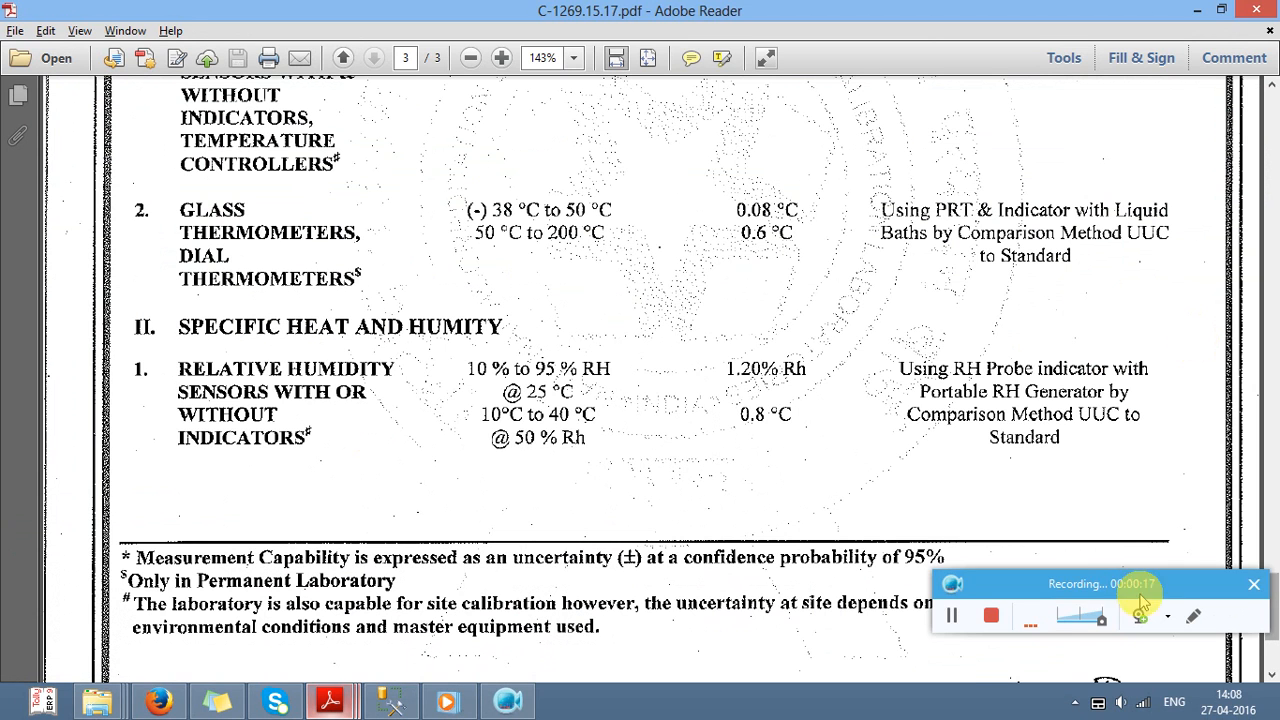
pyautogui.moveTo(1024, 585); pyautogui.dragTo(982, 635)
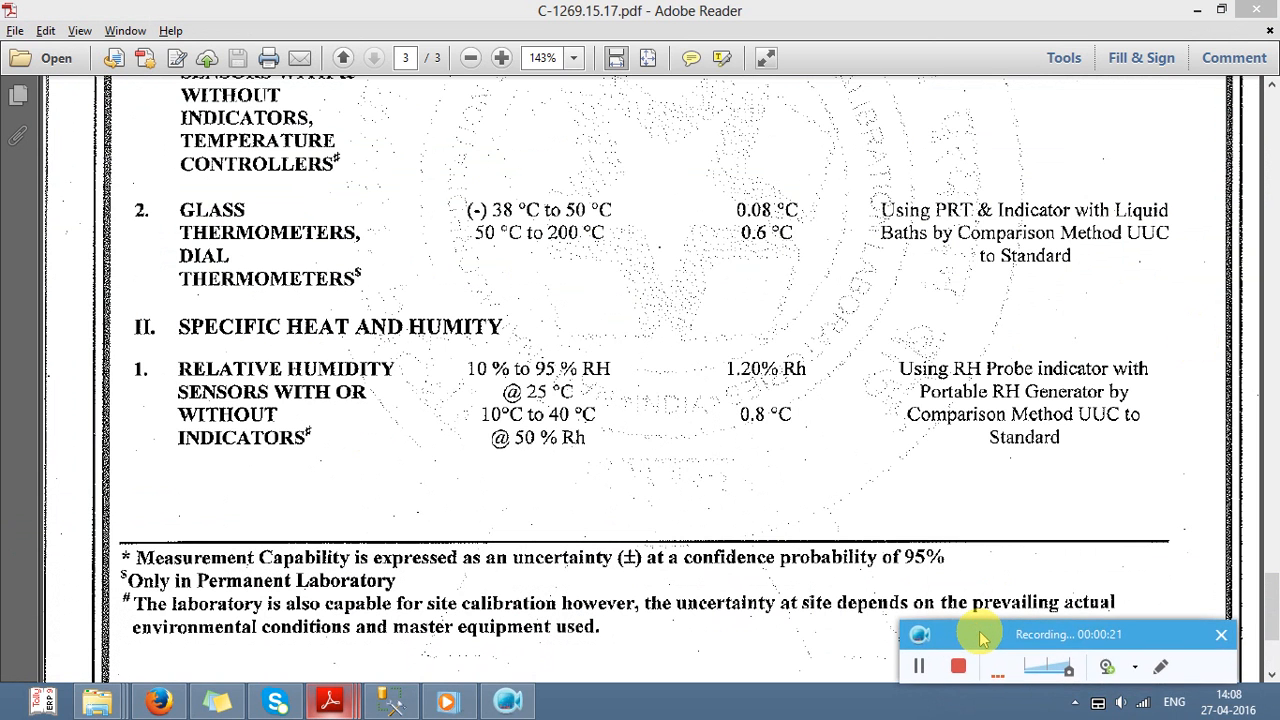
pyautogui.moveTo(1260, 600); pyautogui.dragTo(1260, 548)
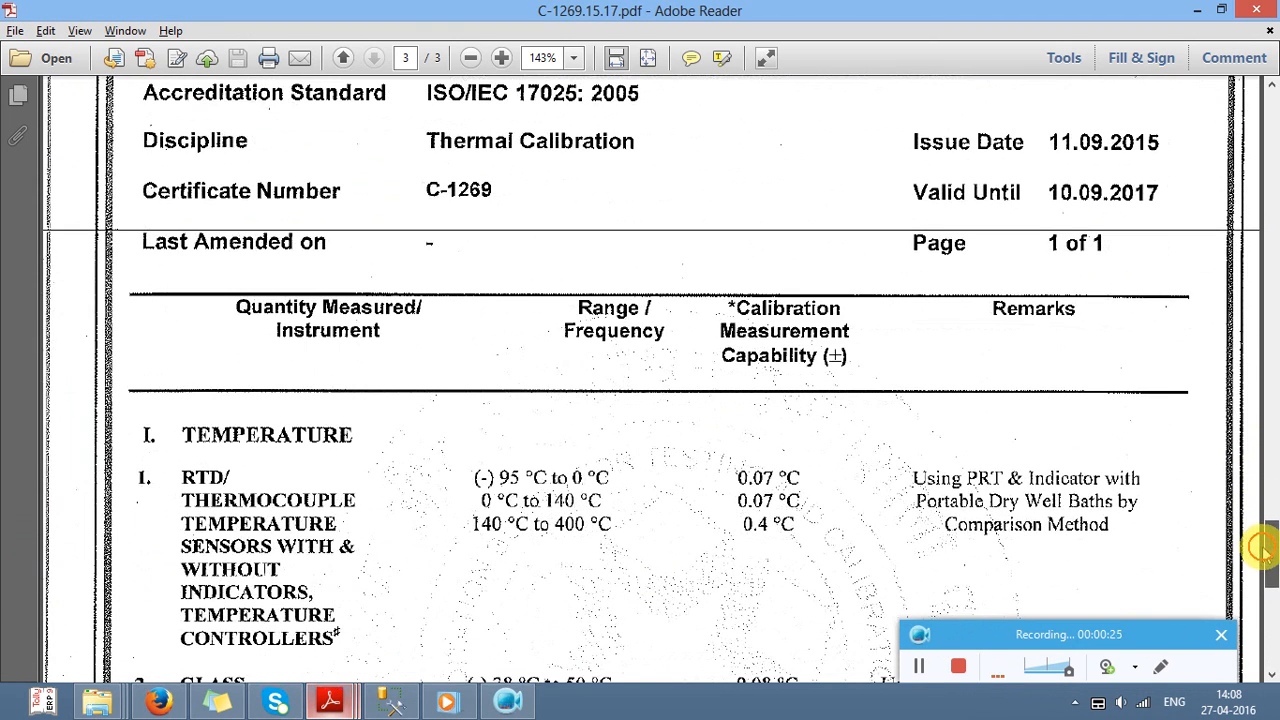
pyautogui.click(333, 700)
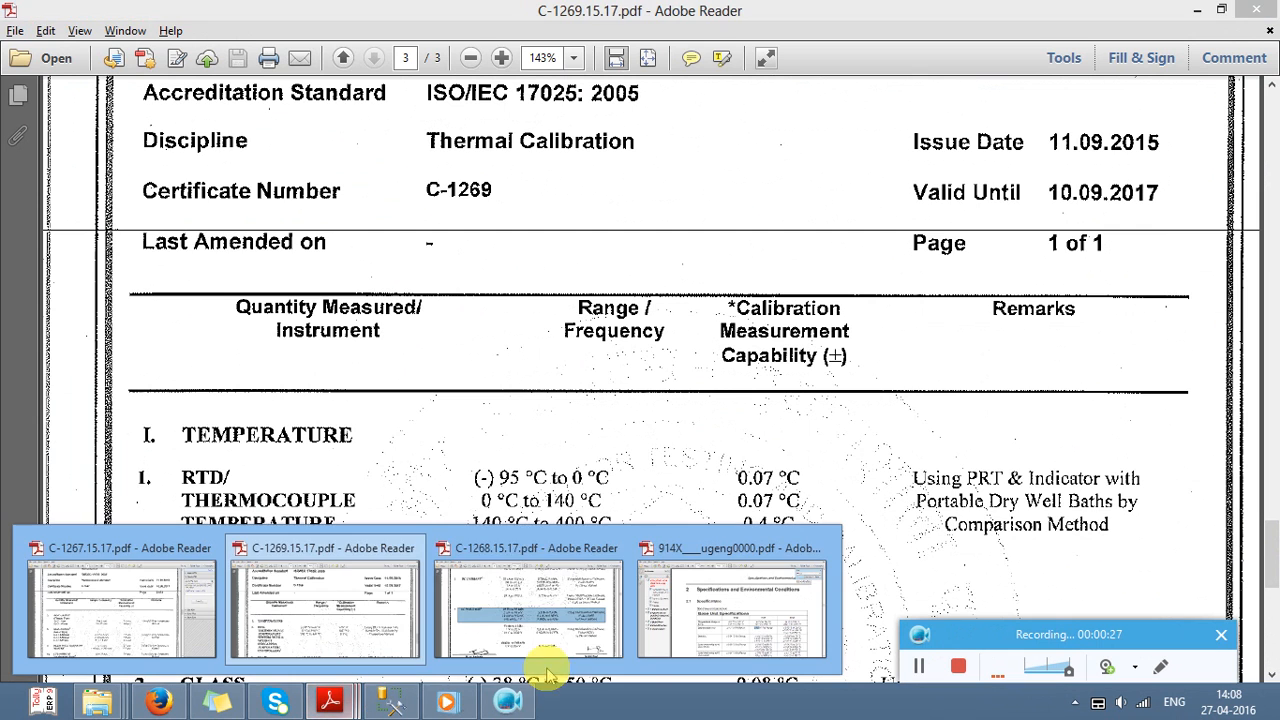
pyautogui.click(474, 586)
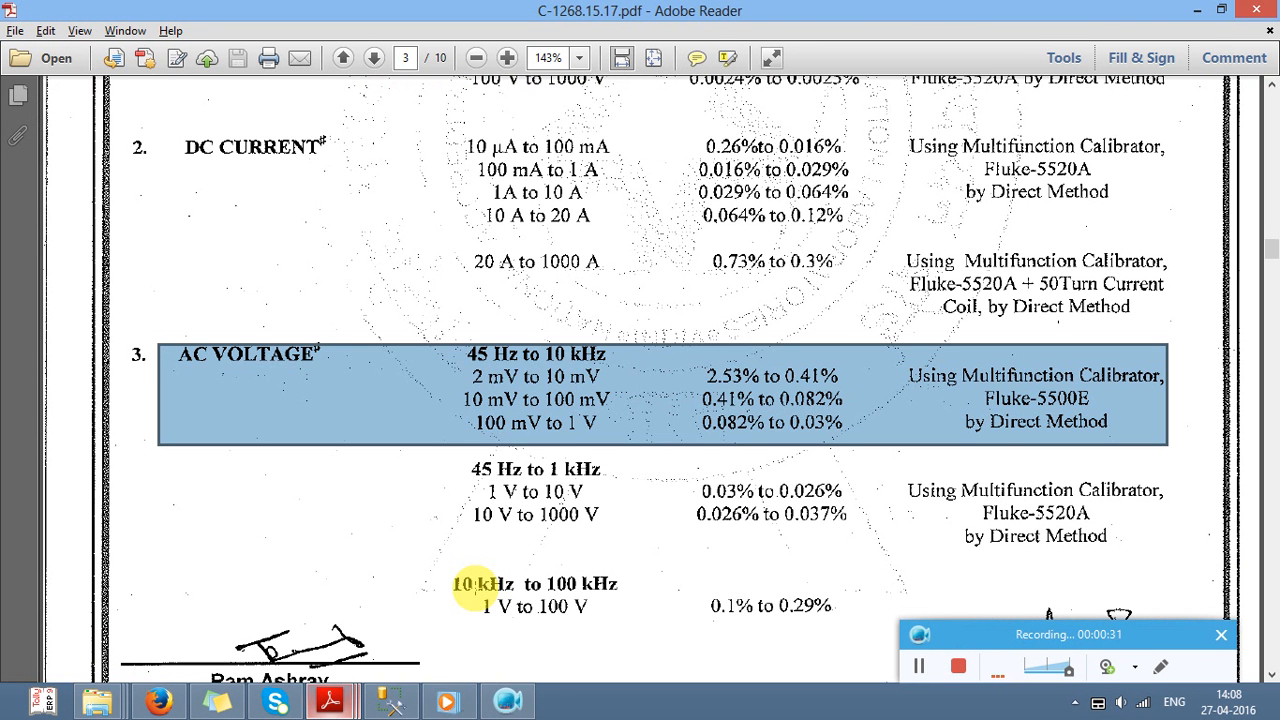
# Step: Switch to Firefox and open the NABL Scope page of the Masters section
pyautogui.click(165, 703)
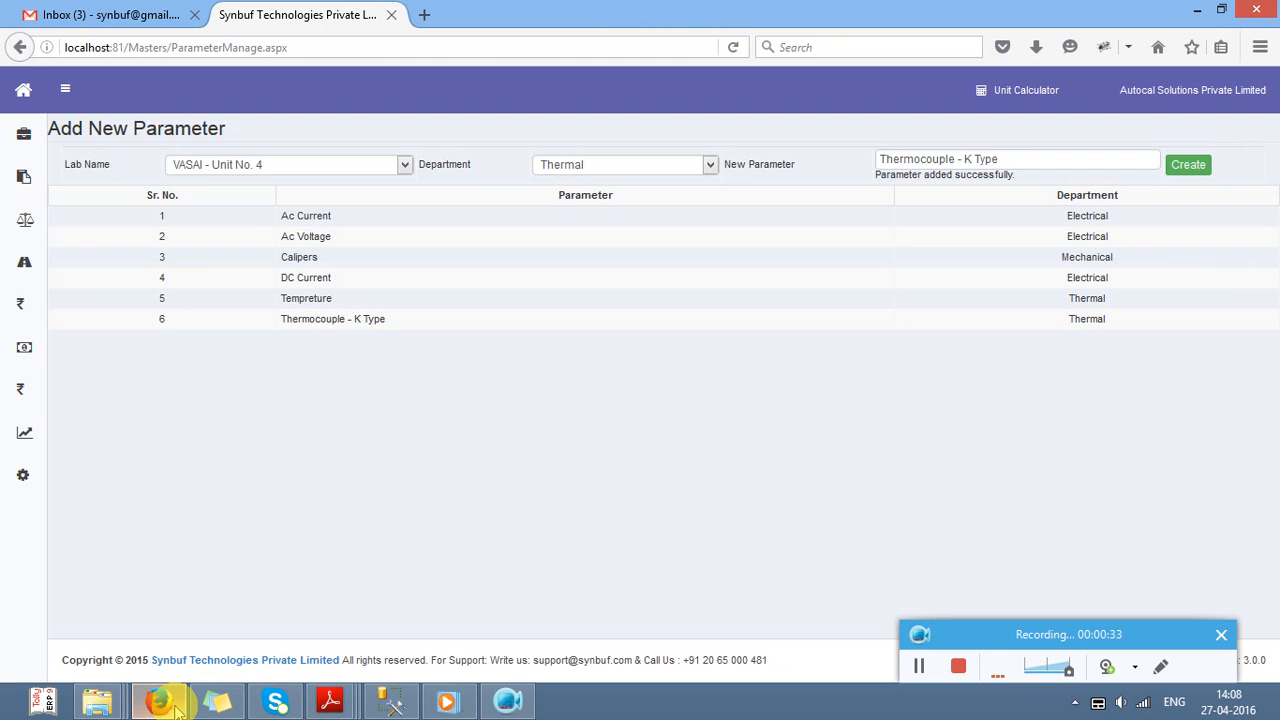
pyautogui.moveTo(20, 131)
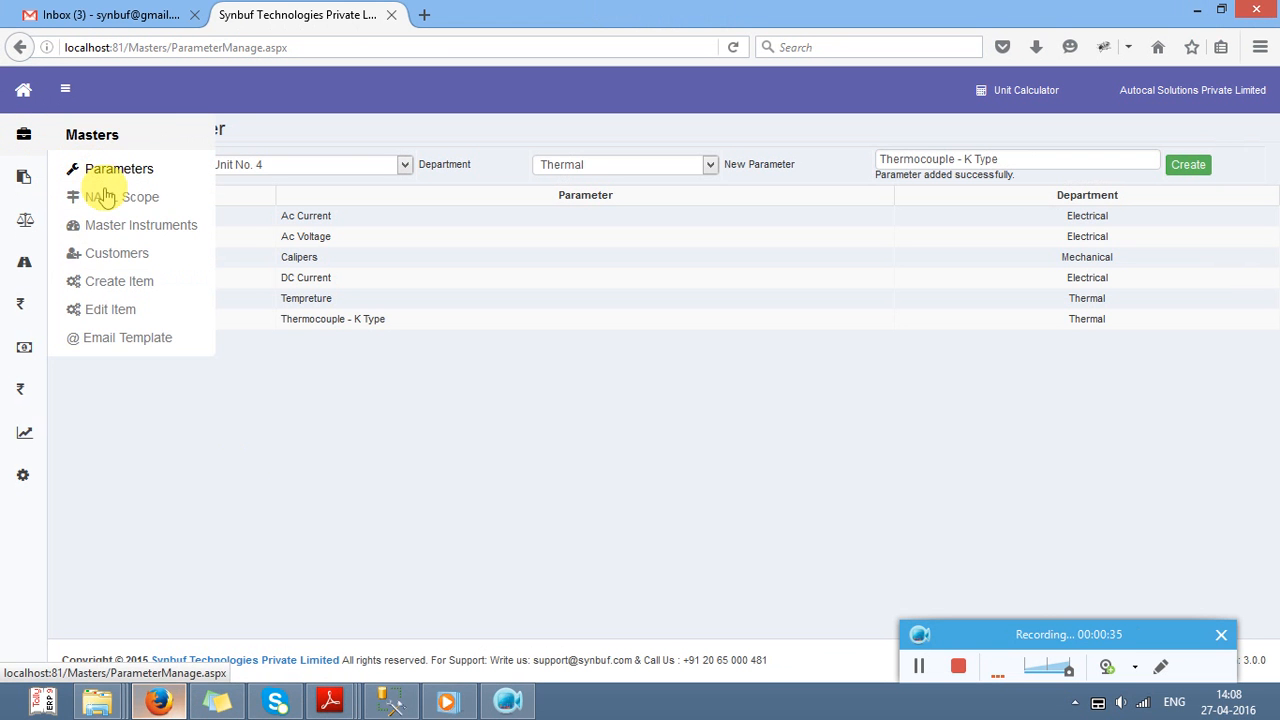
pyautogui.click(105, 196)
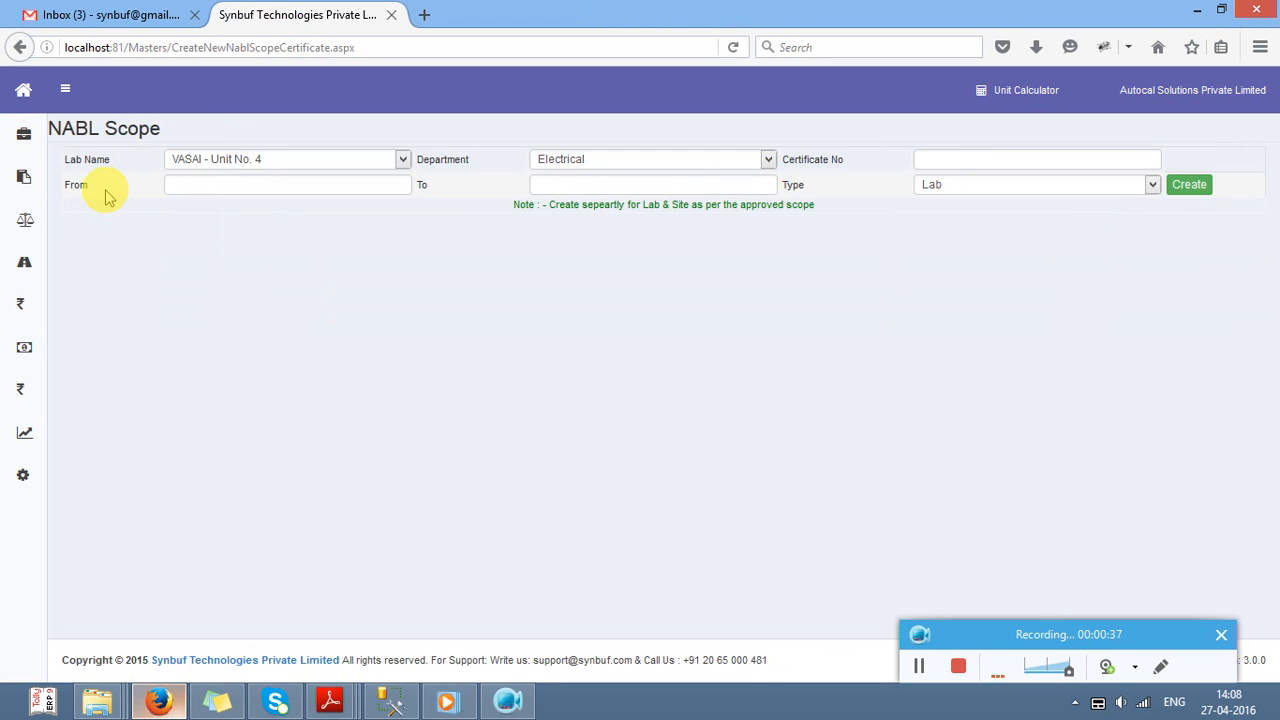
# Step: Select VASAI - Unit No. 4 as the lab and Electrical as the department for the new NABL scope
pyautogui.click(310, 163)
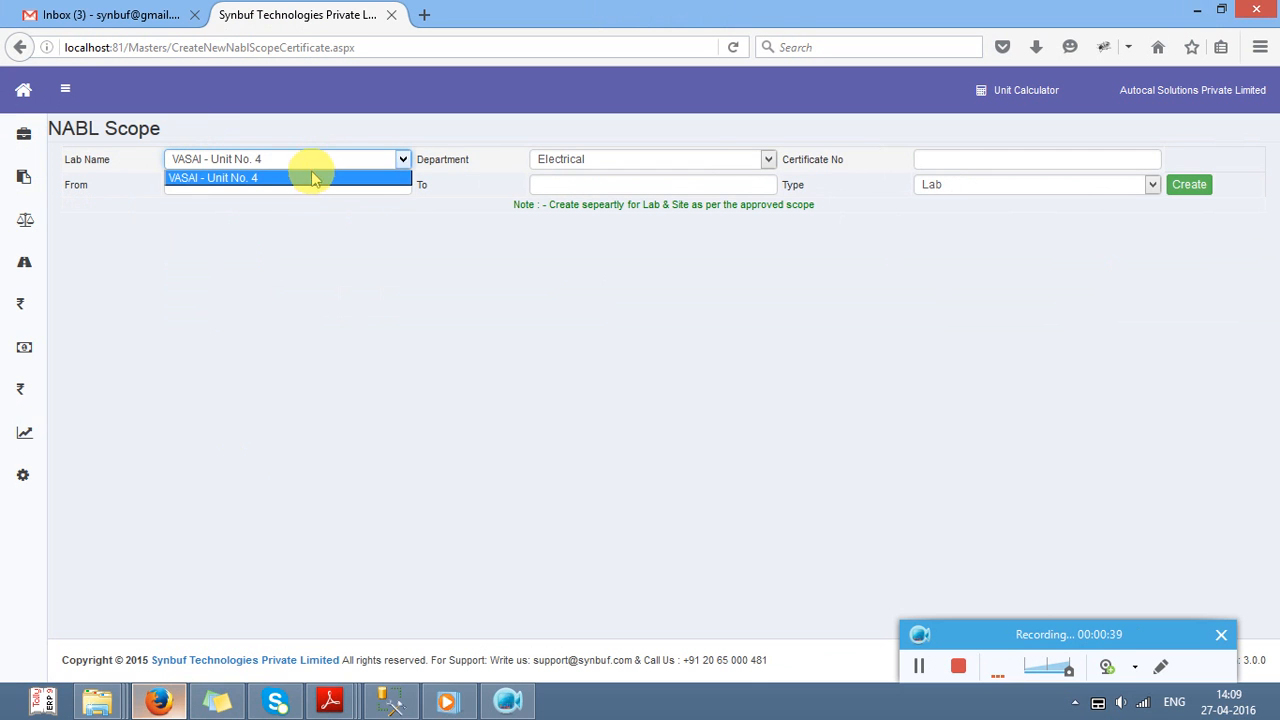
pyautogui.click(312, 178)
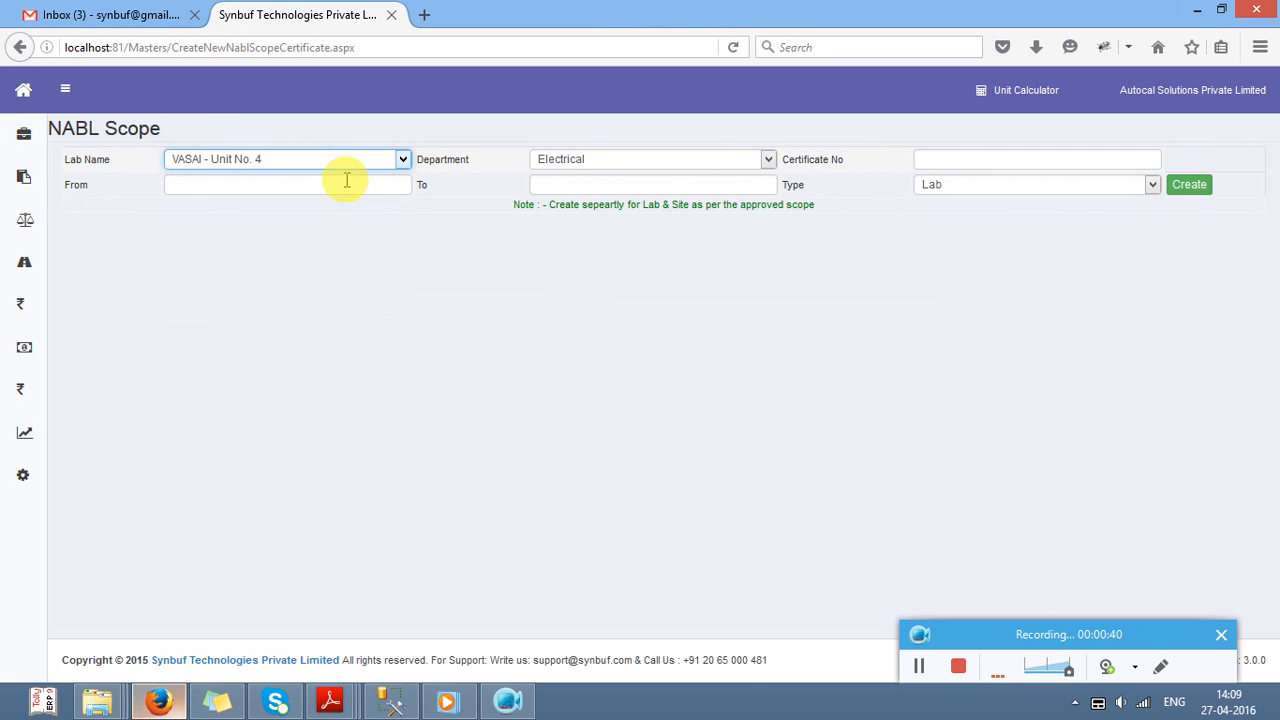
pyautogui.click(580, 160)
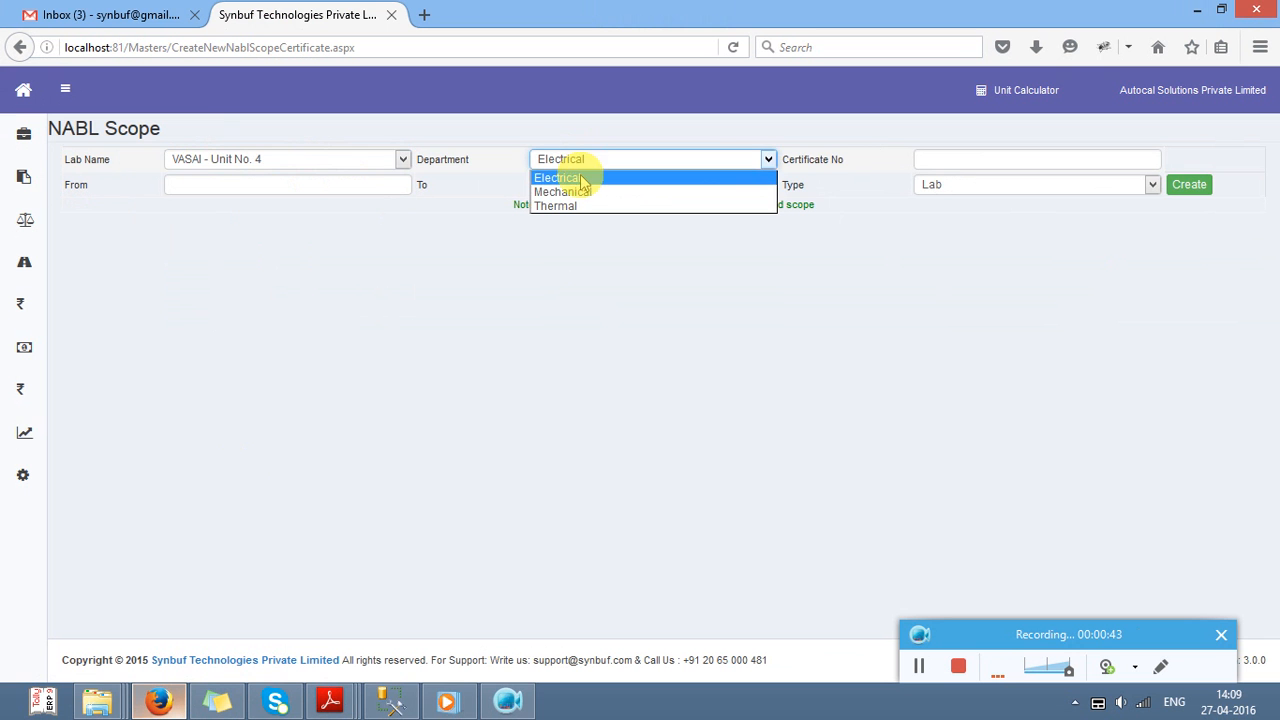
pyautogui.click(562, 175)
# Step: Look up the certificate number in the C-1267.15.17 PDF and enter C-1267 as the scope's certificate number
pyautogui.click(920, 160)
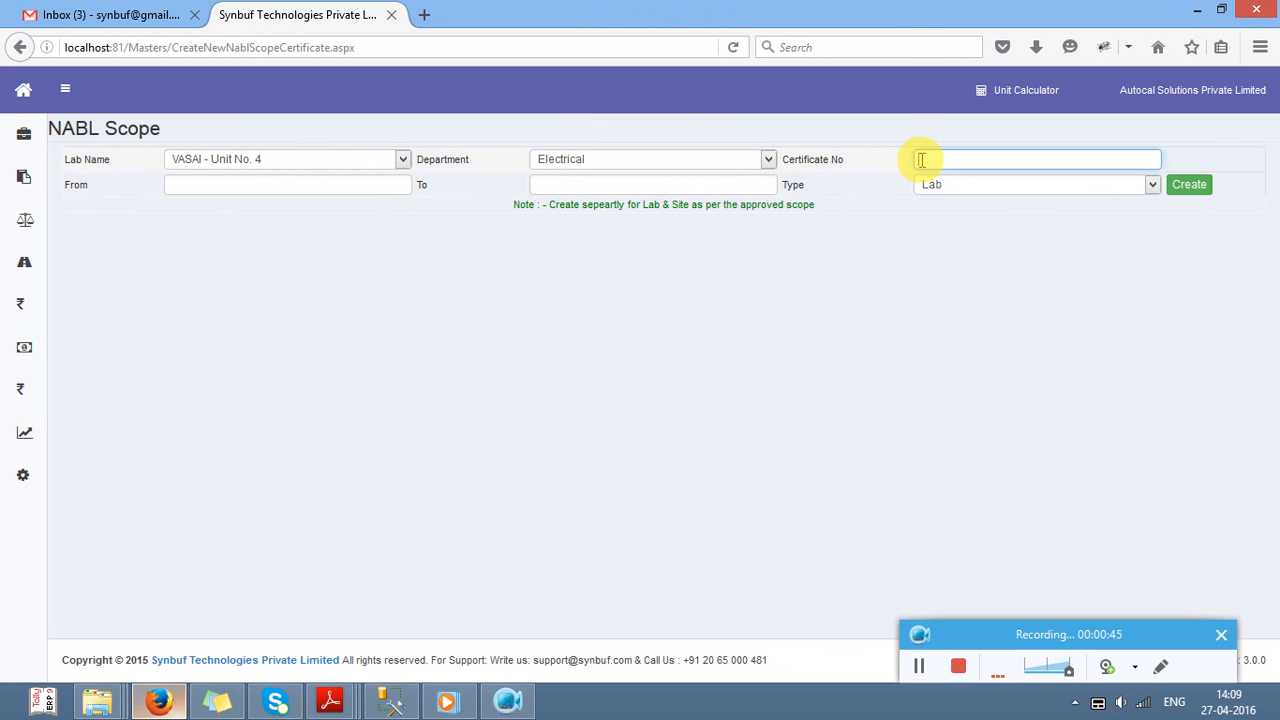
pyautogui.moveTo(330, 700)
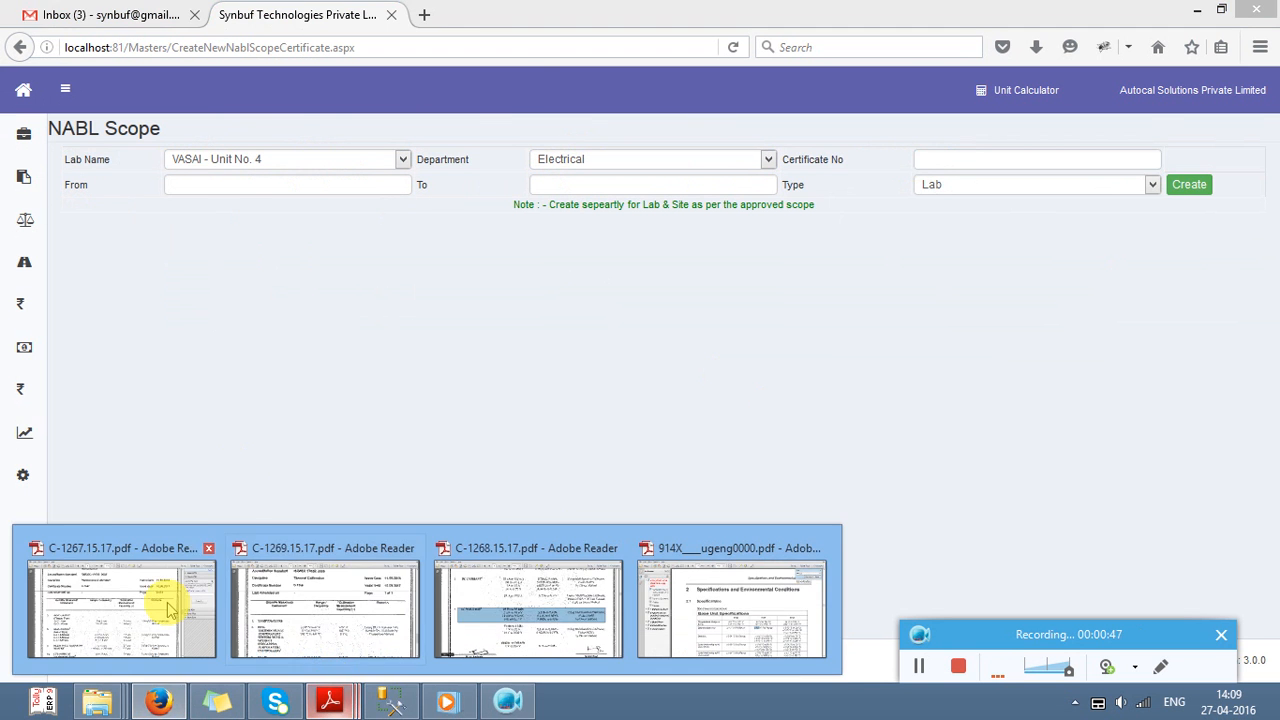
pyautogui.click(147, 597)
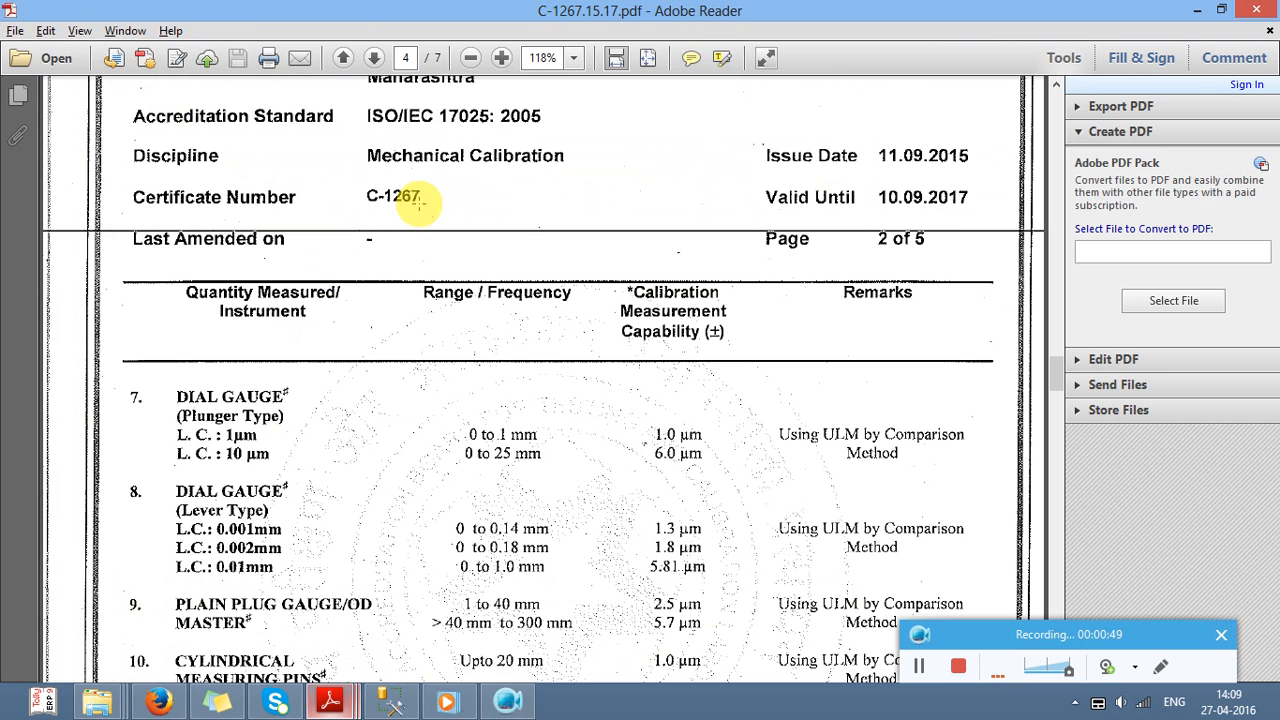
pyautogui.hotkey('alt', 'Tab')
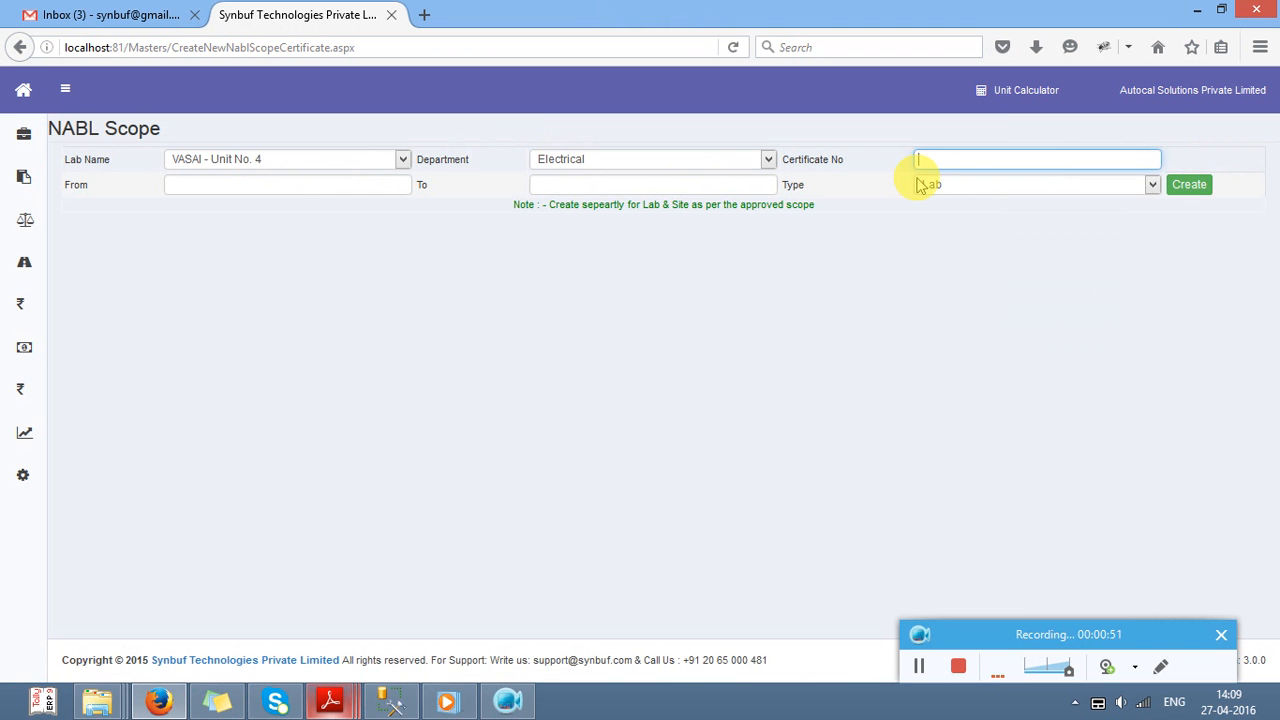
pyautogui.write('C-126')
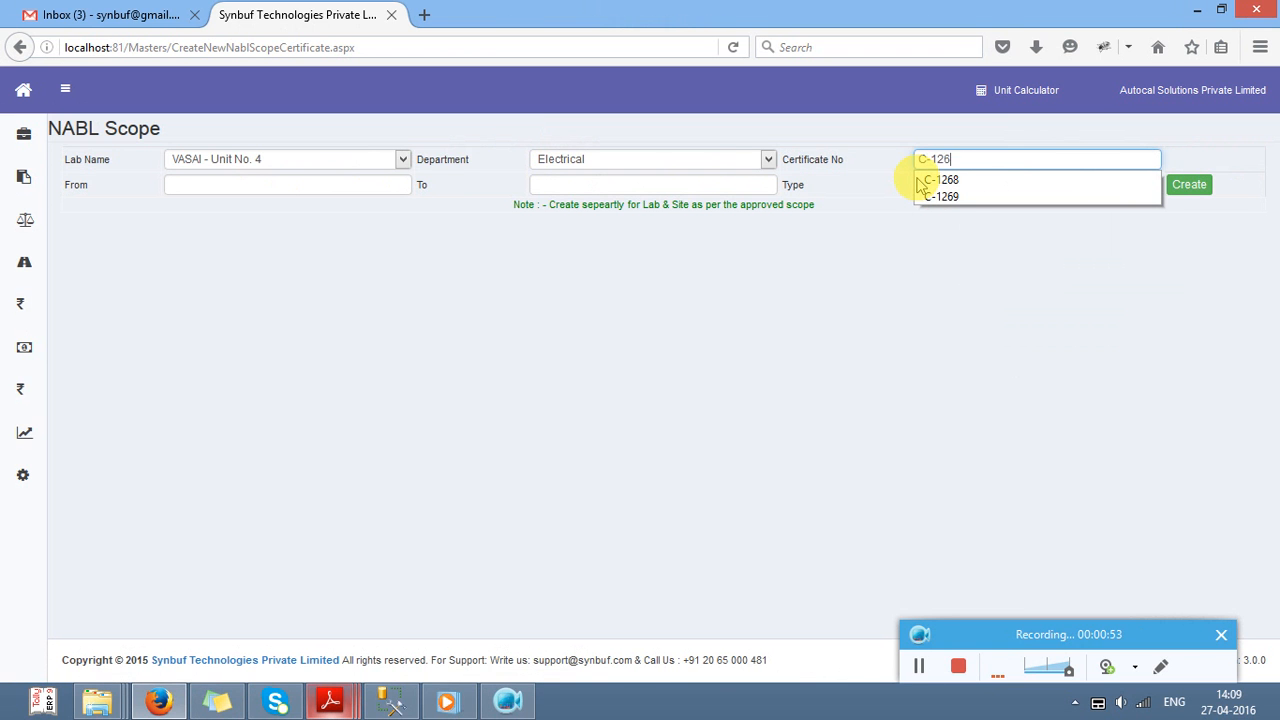
pyautogui.write('7')
pyautogui.press('Tab')
# Step: Check the issue date in the certificate PDF and set the scope's From date to 09-11-2015
pyautogui.hotkey('alt', 'Tab')
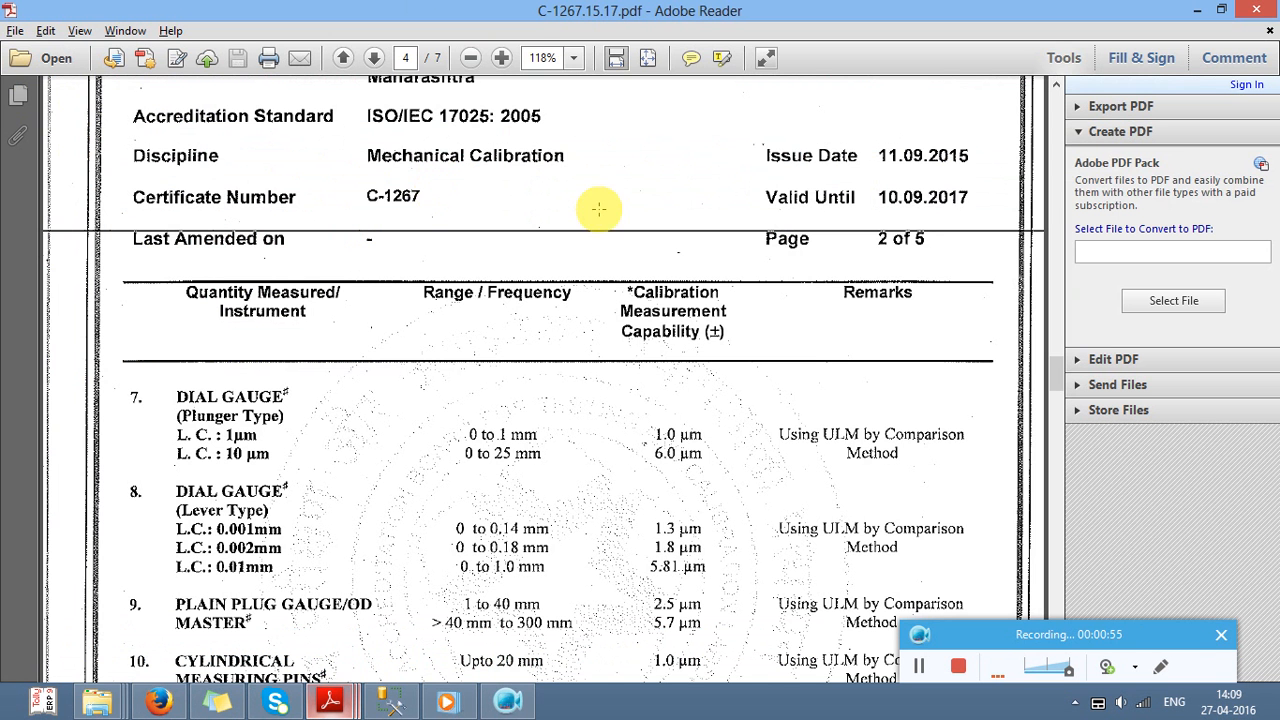
pyautogui.press('alt')
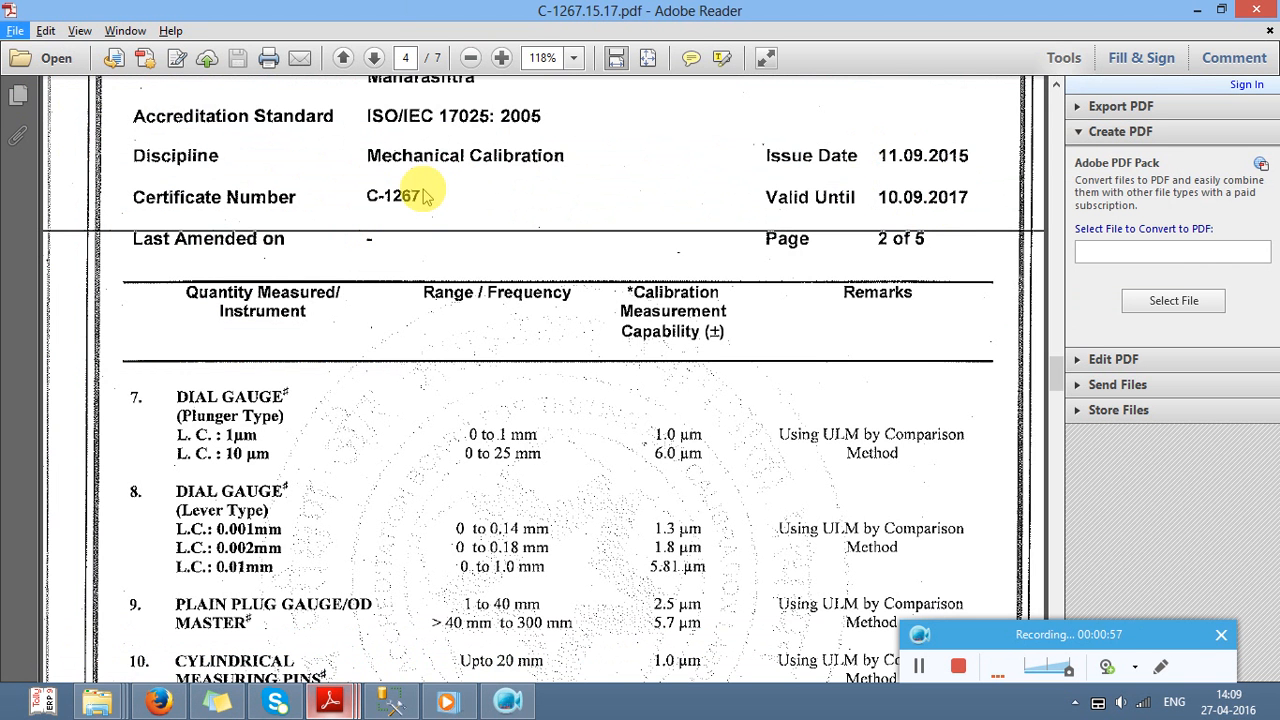
pyautogui.hotkey('alt', 'Tab')
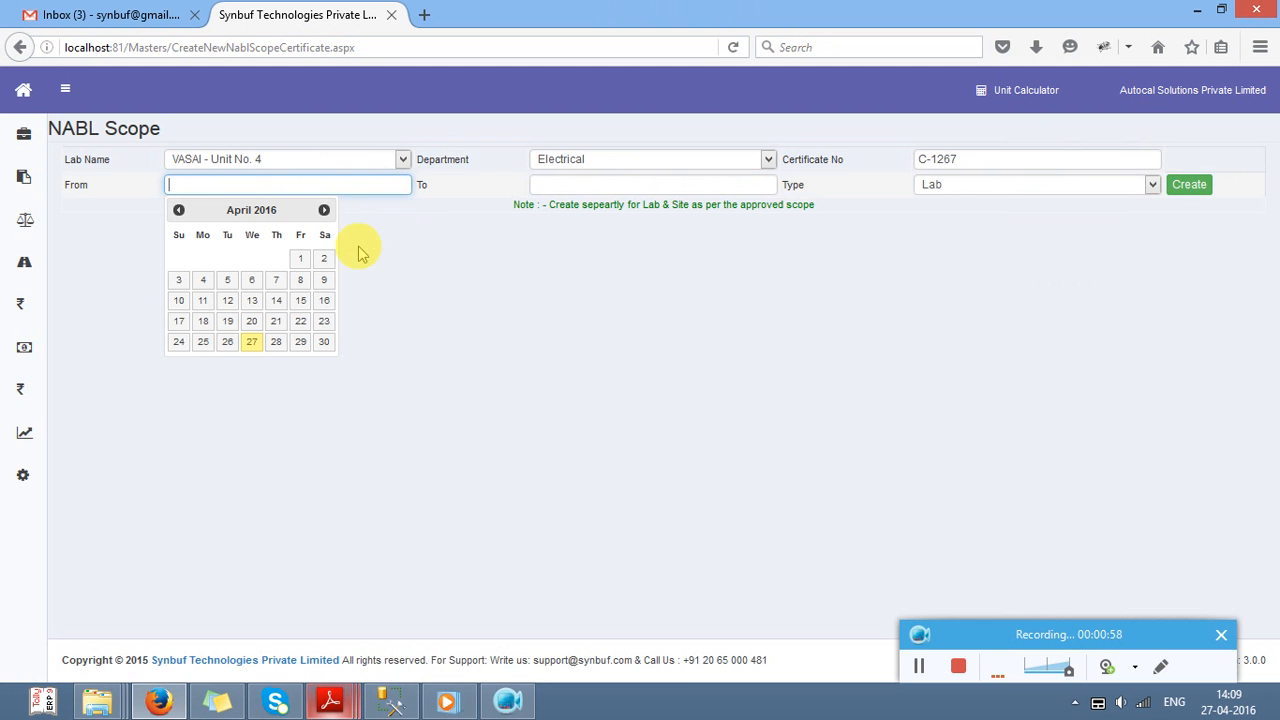
pyautogui.click(249, 342)
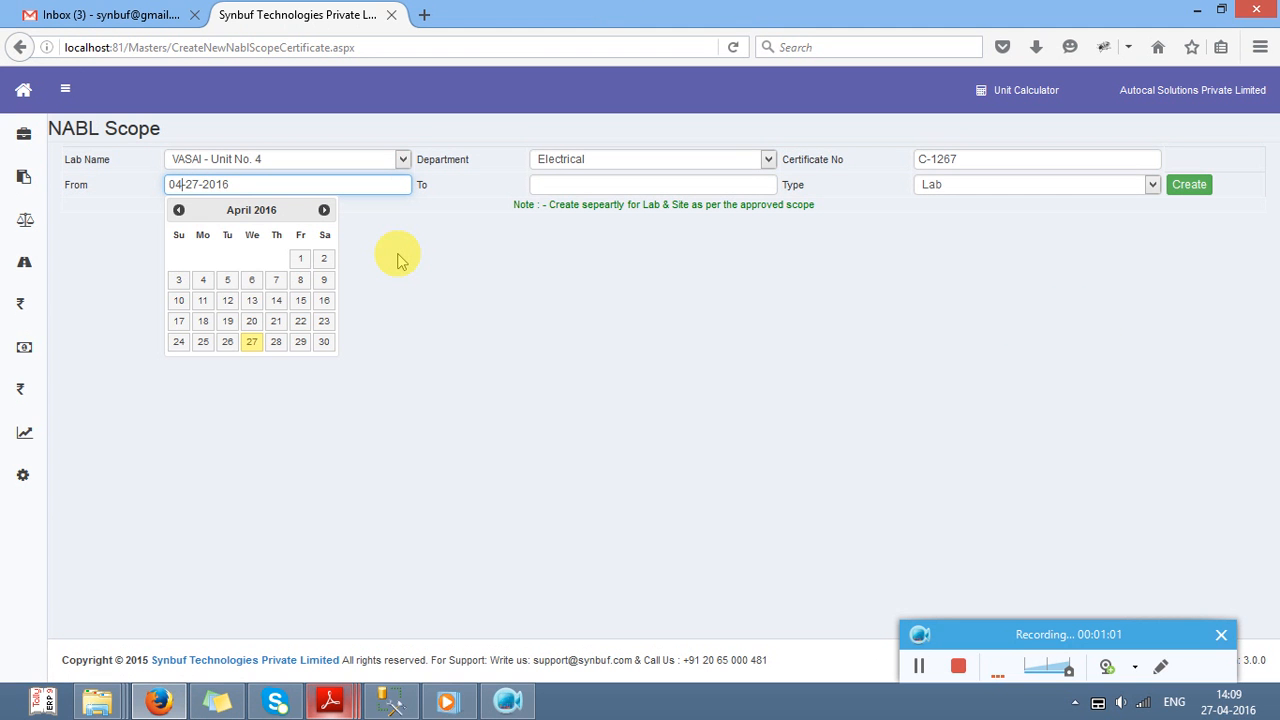
pyautogui.write('9')
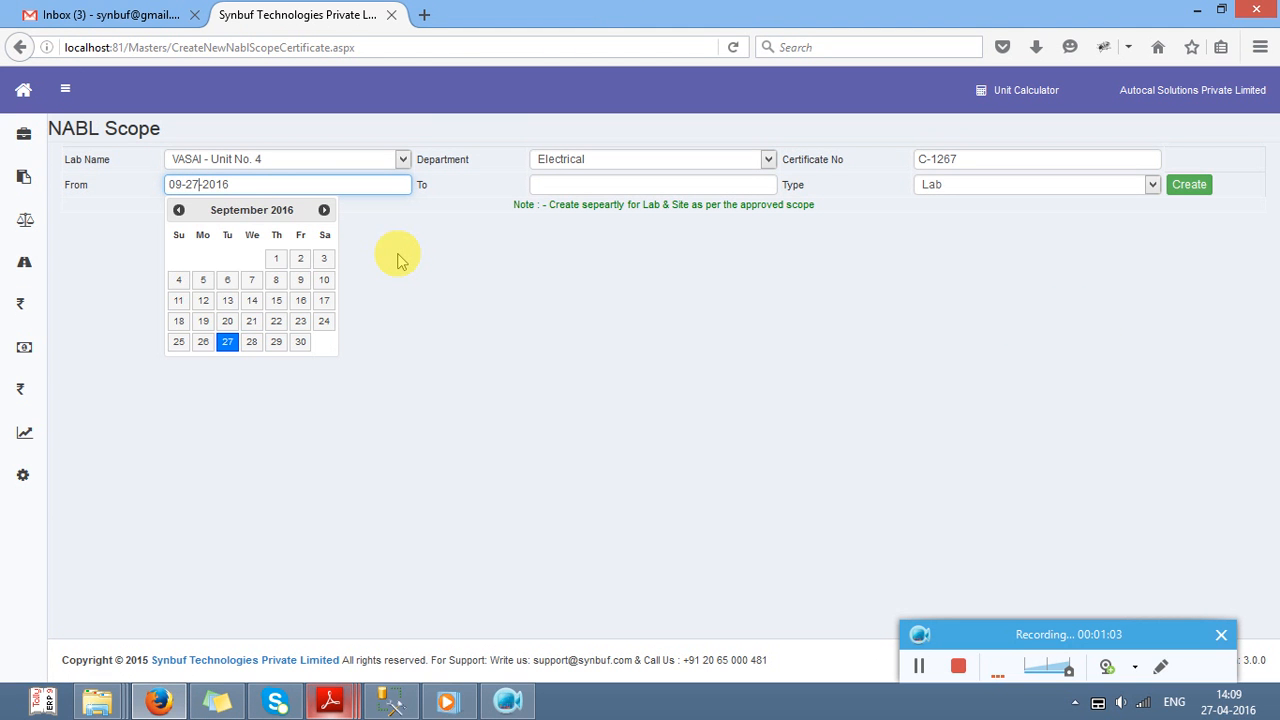
pyautogui.press('BackSpace')
pyautogui.press('BackSpace')
pyautogui.write('11')
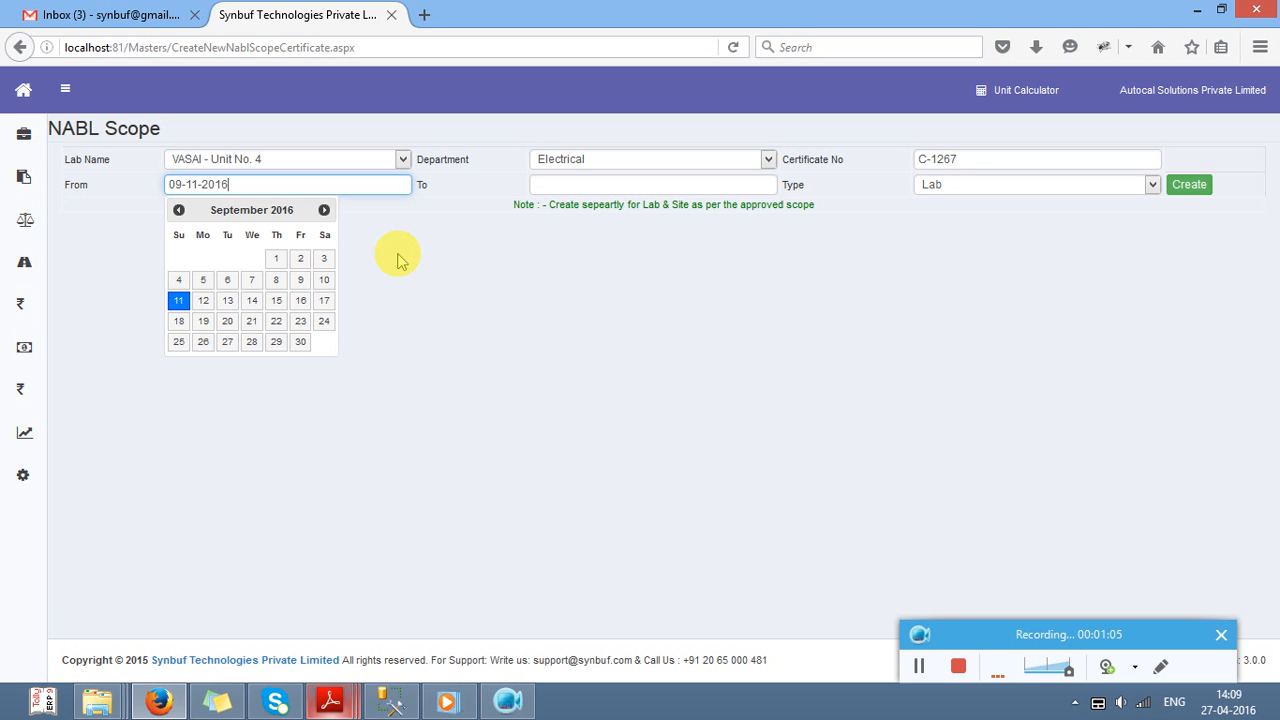
pyautogui.press('BackSpace')
pyautogui.write('15')
pyautogui.press('Tab')
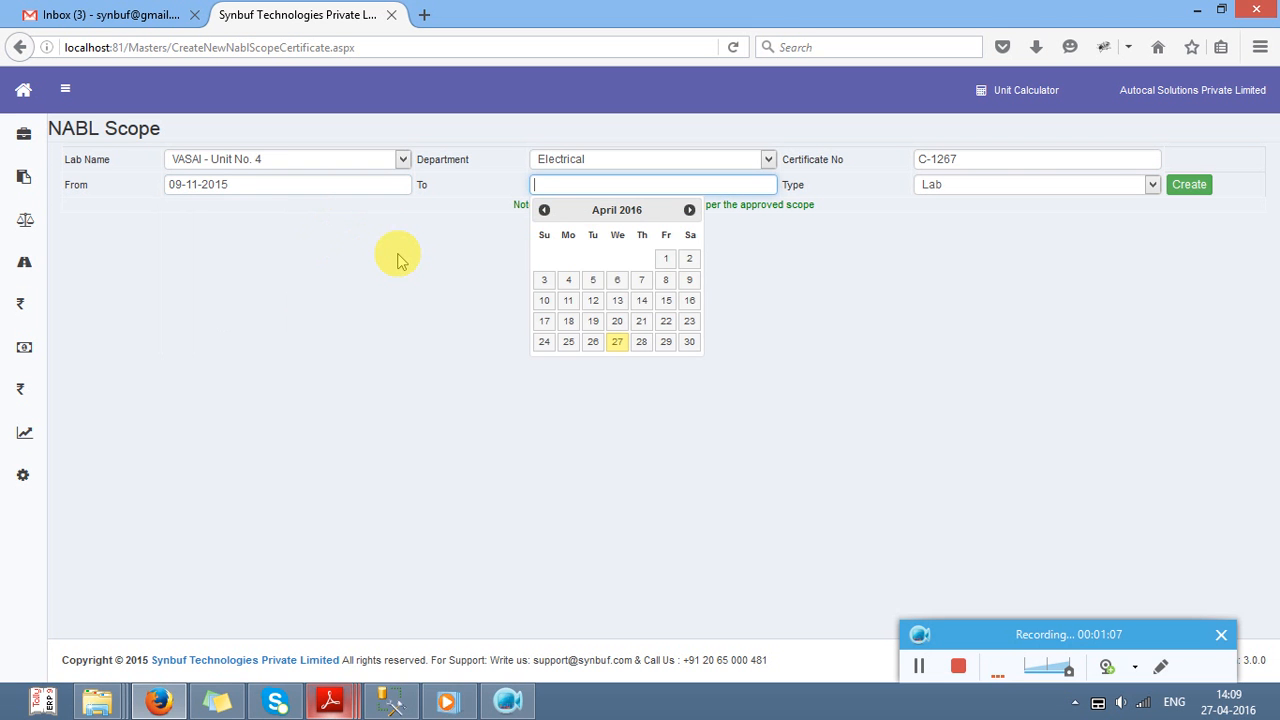
# Step: Check the validity date in the certificate PDF and set the scope's To date to 09-17-2017
pyautogui.hotkey('alt', 'Tab')
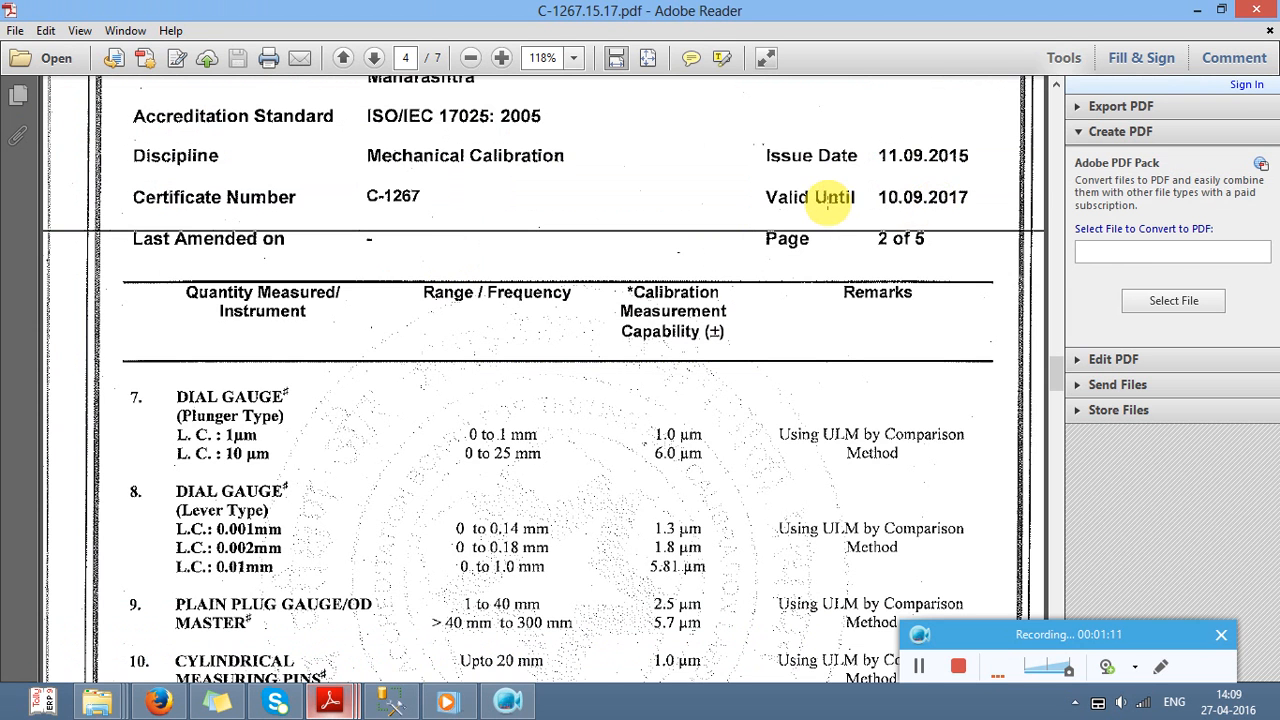
pyautogui.hotkey('alt', 'Tab')
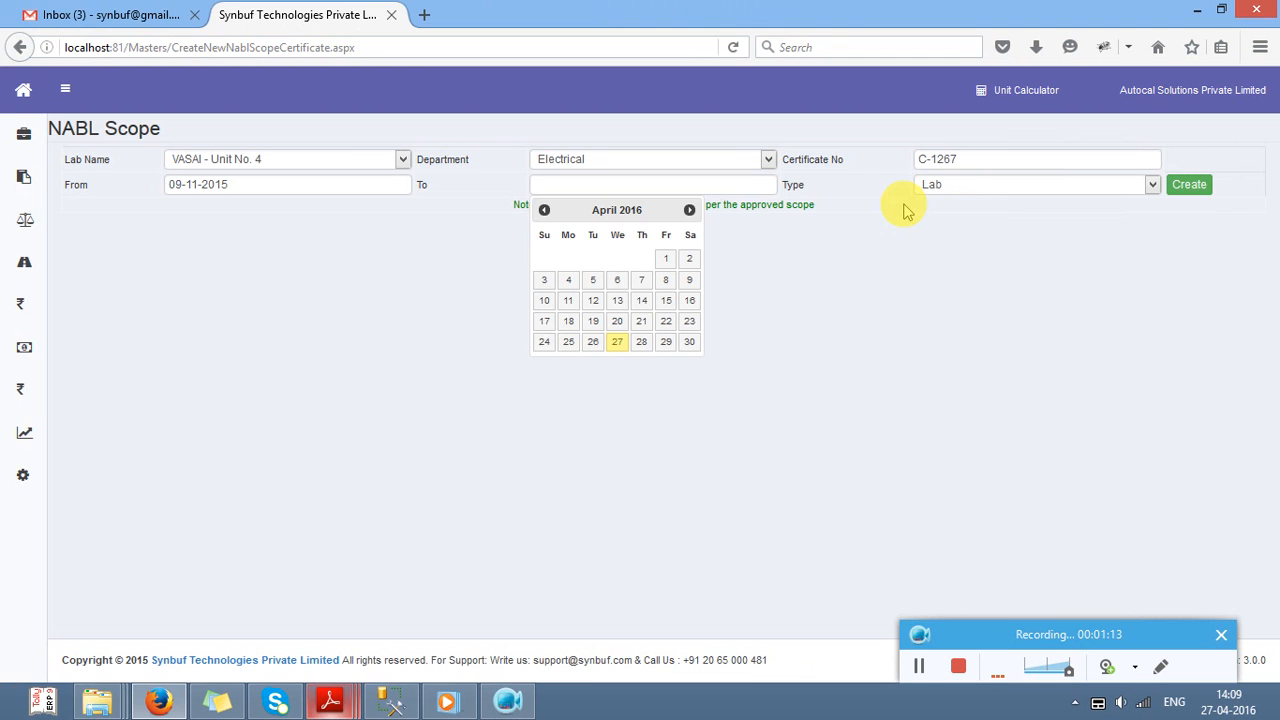
pyautogui.click(690, 210)
pyautogui.click(690, 210)
pyautogui.click(690, 210)
pyautogui.click(690, 210)
pyautogui.click(690, 210)
pyautogui.click(690, 210)
pyautogui.click(690, 210)
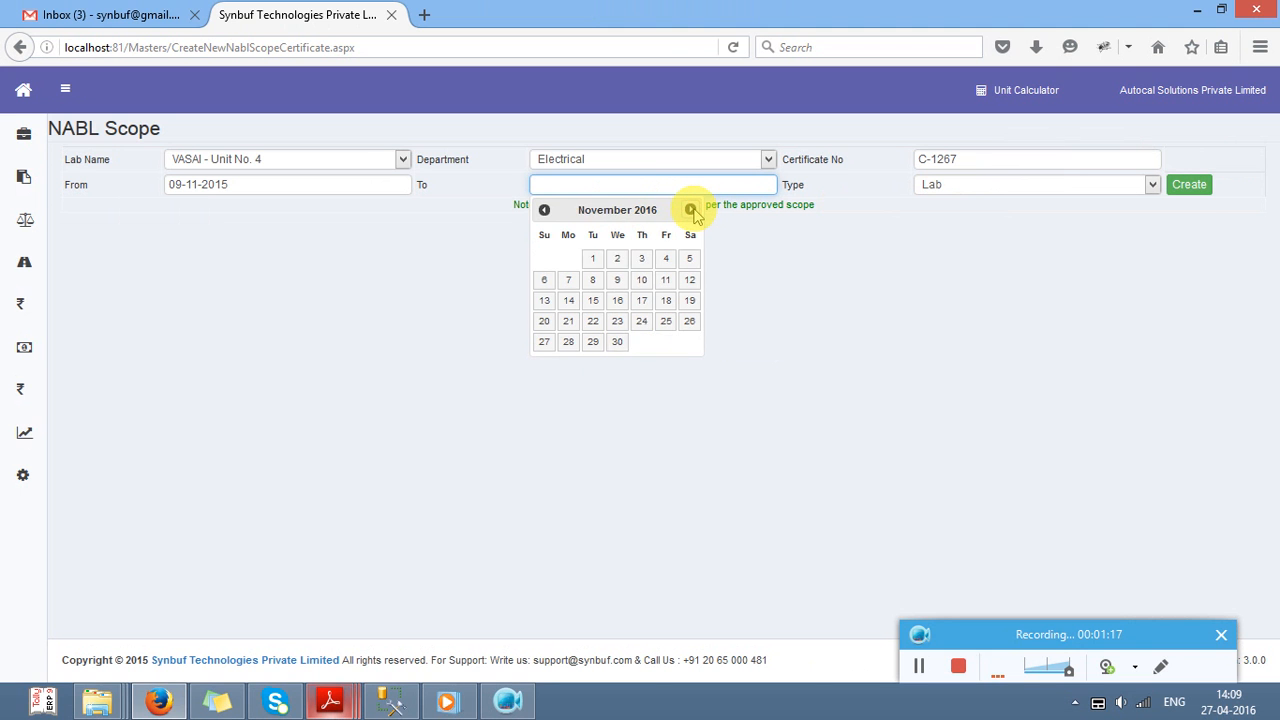
pyautogui.click(690, 210)
pyautogui.click(690, 210)
pyautogui.click(690, 210)
pyautogui.click(690, 210)
pyautogui.click(690, 210)
pyautogui.click(690, 210)
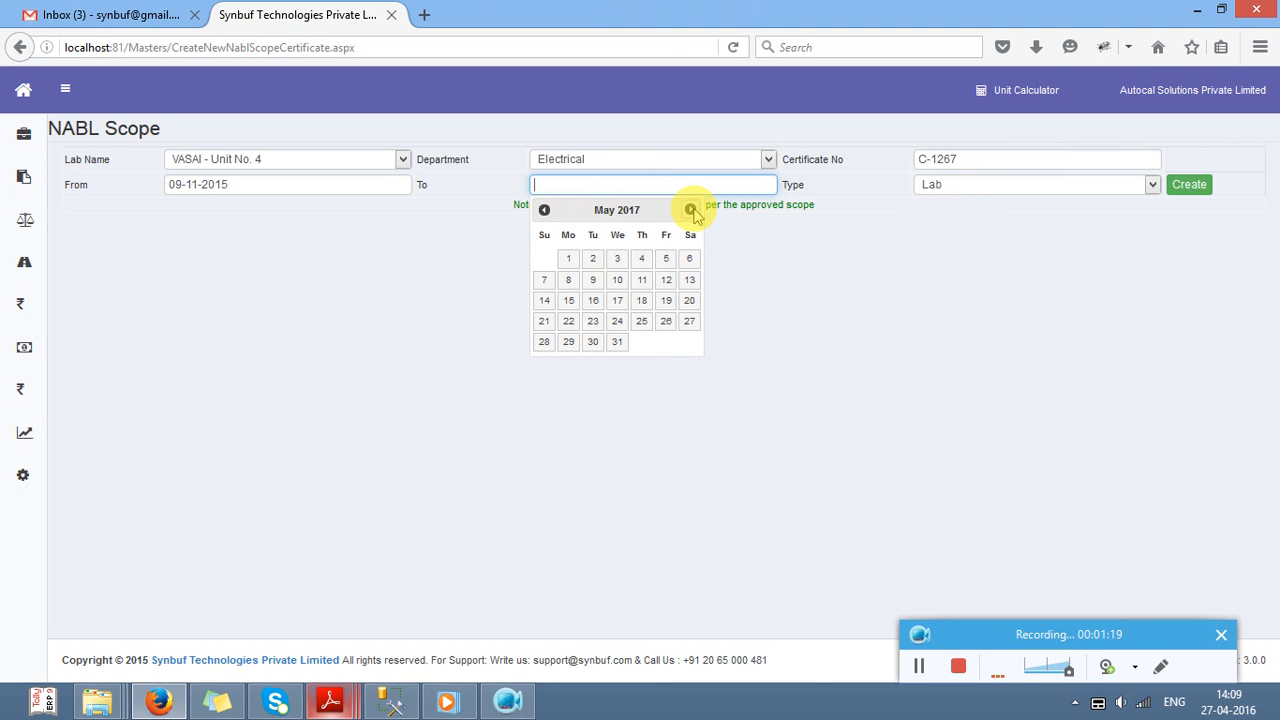
pyautogui.click(690, 210)
pyautogui.click(690, 210)
pyautogui.click(690, 210)
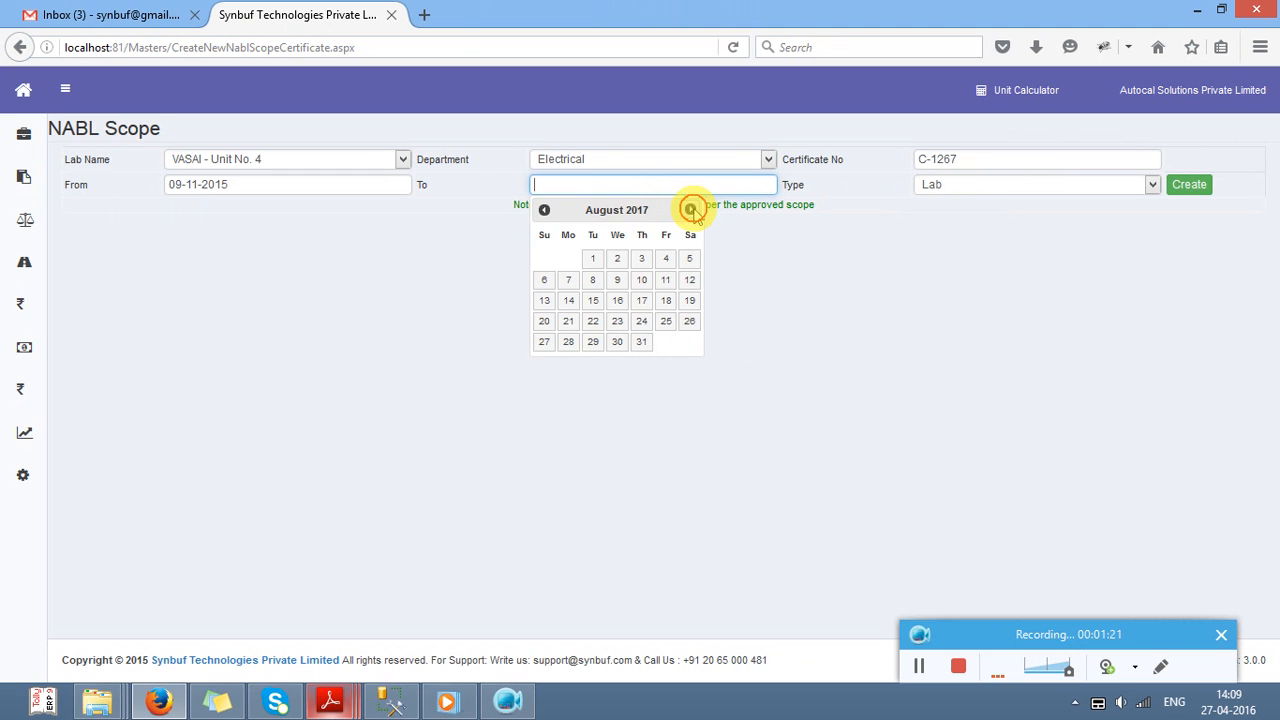
pyautogui.click(690, 210)
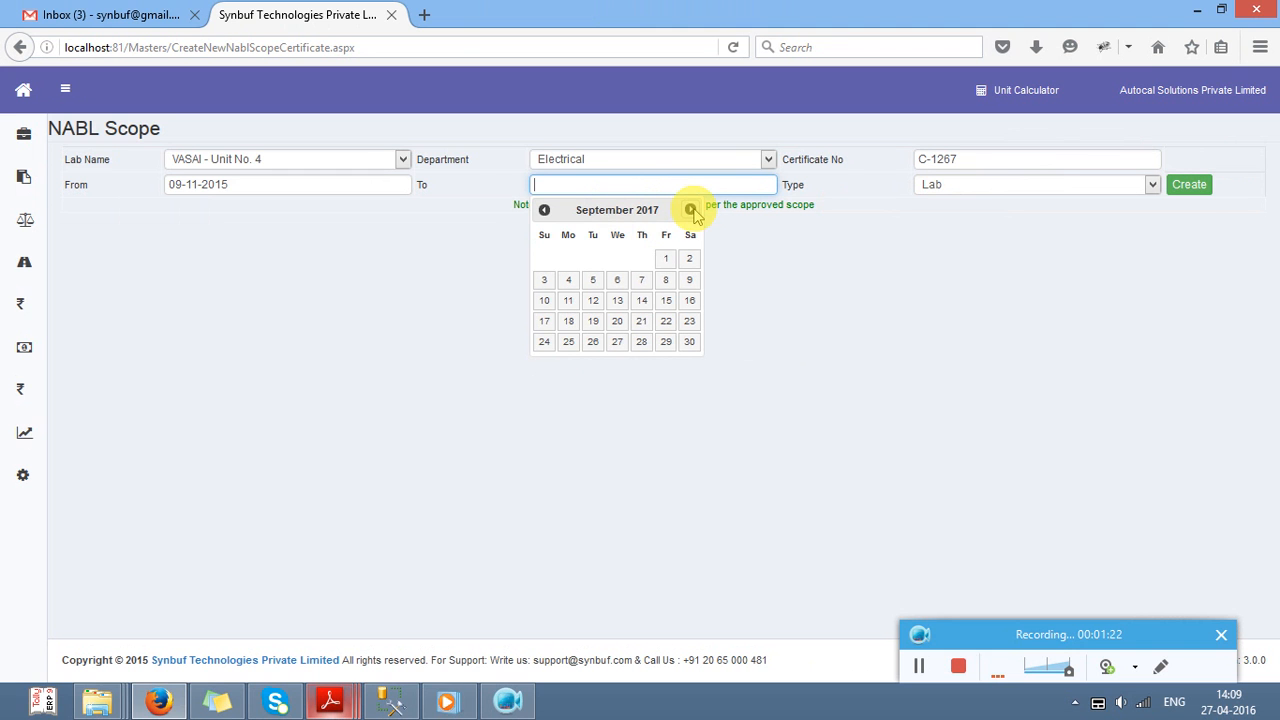
pyautogui.click(548, 322)
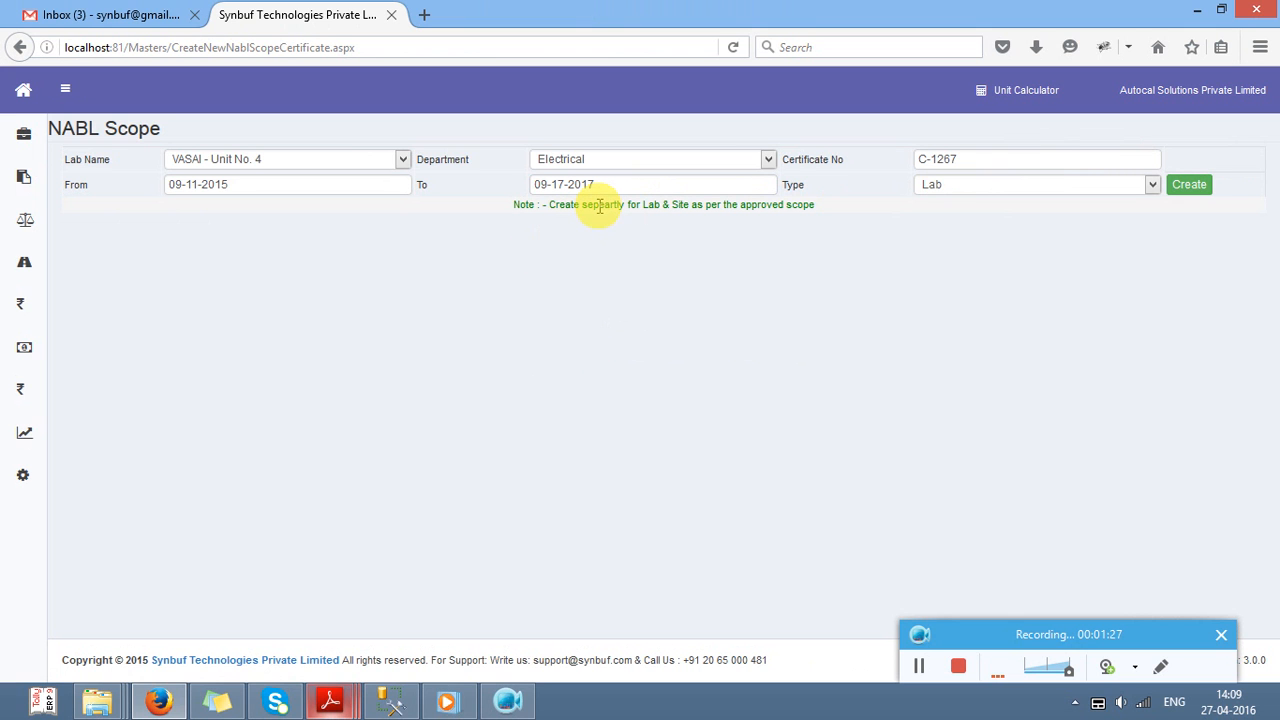
# Step: Keep the scope type as Lab, create the NABL scope record and acknowledge the message
pyautogui.click(963, 186)
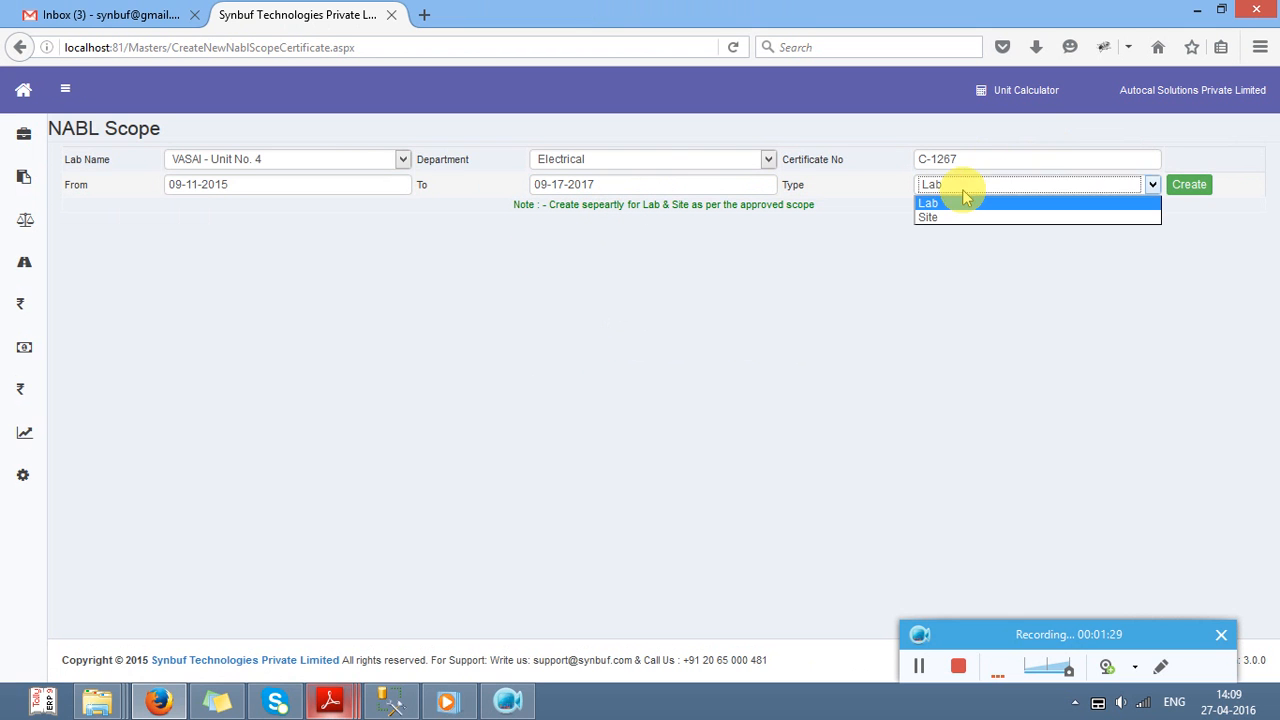
pyautogui.click(1152, 185)
pyautogui.click(1180, 189)
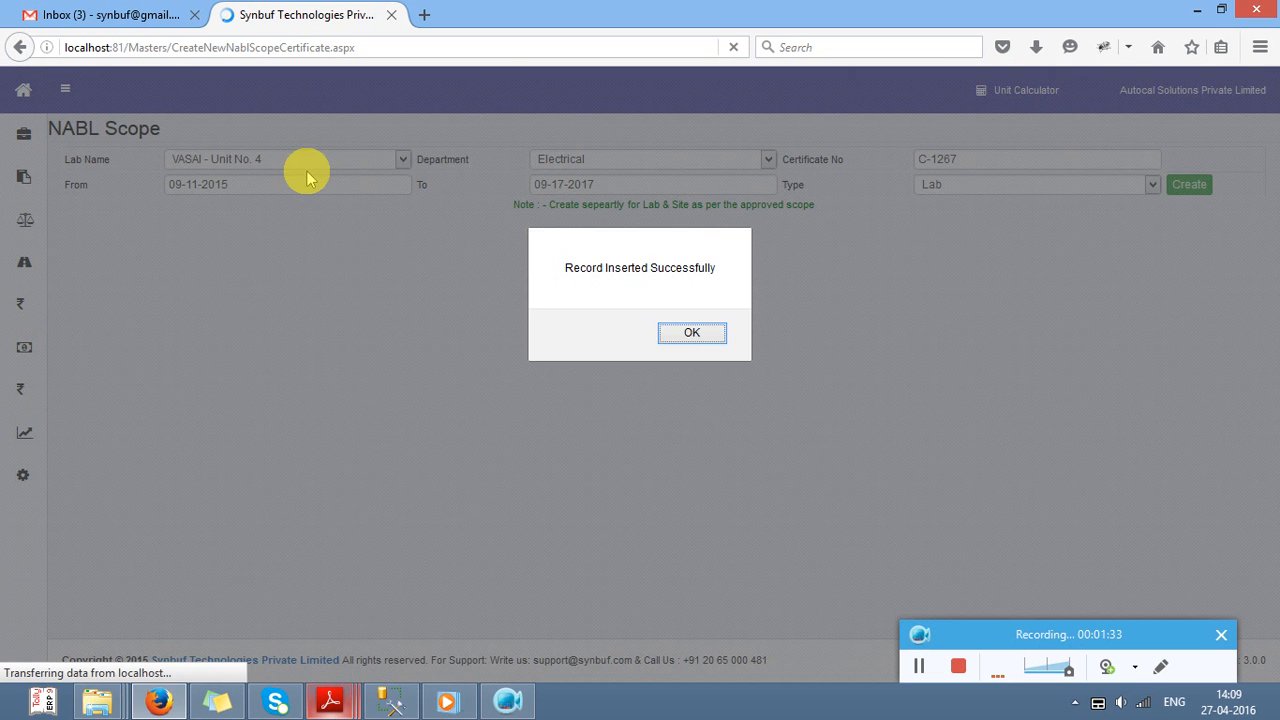
pyautogui.press('Return')
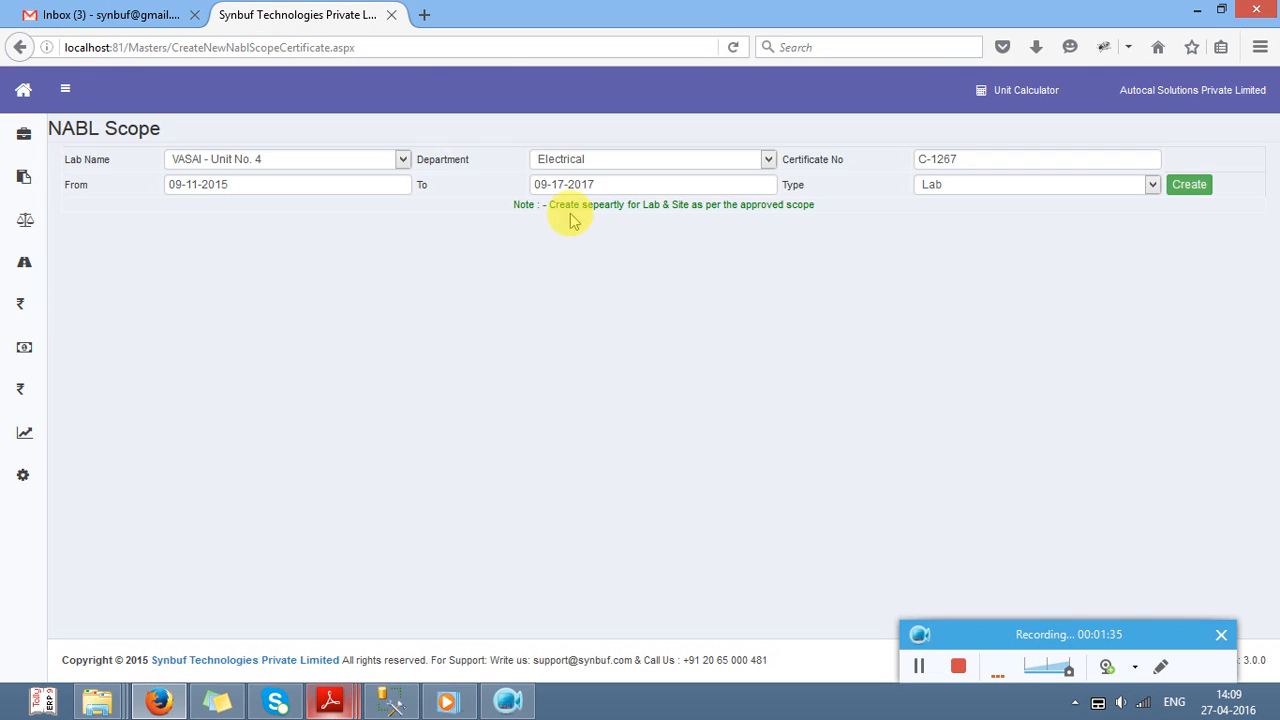
# Step: Keep Electrical as the department for a new scope and enter C-1269 as its certificate number
pyautogui.click(560, 163)
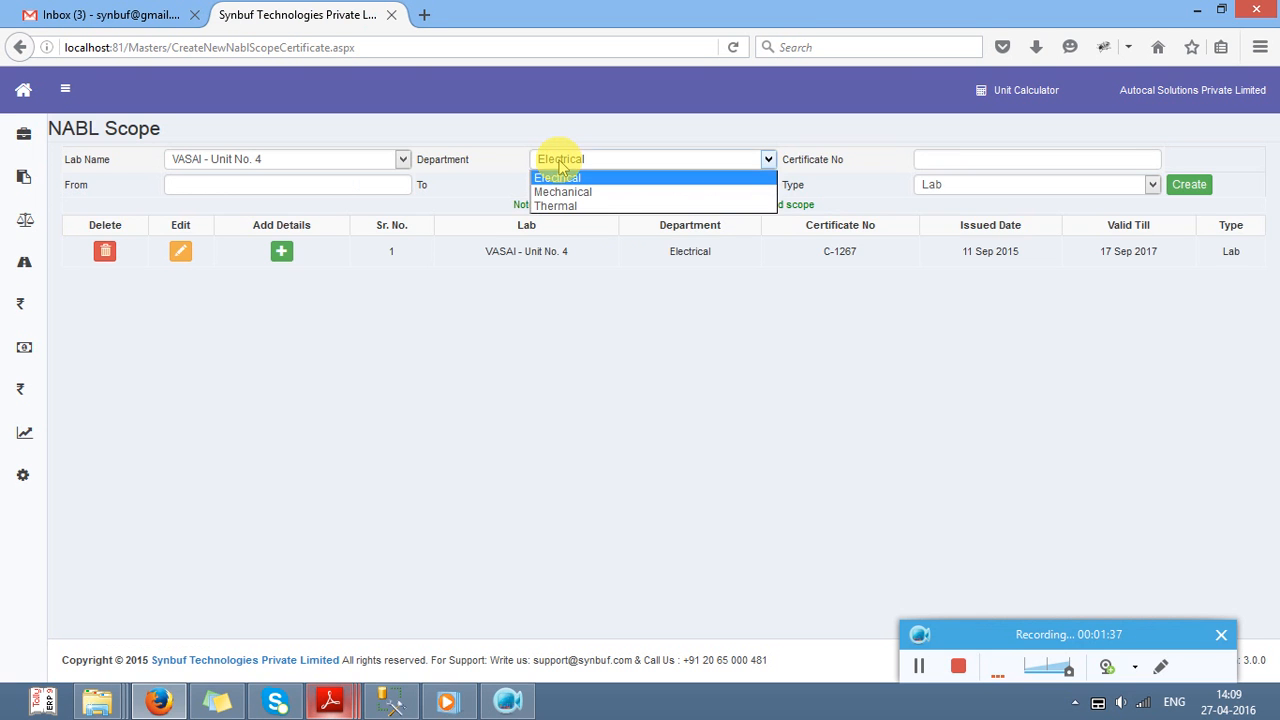
pyautogui.press('Tab')
pyautogui.write('C')
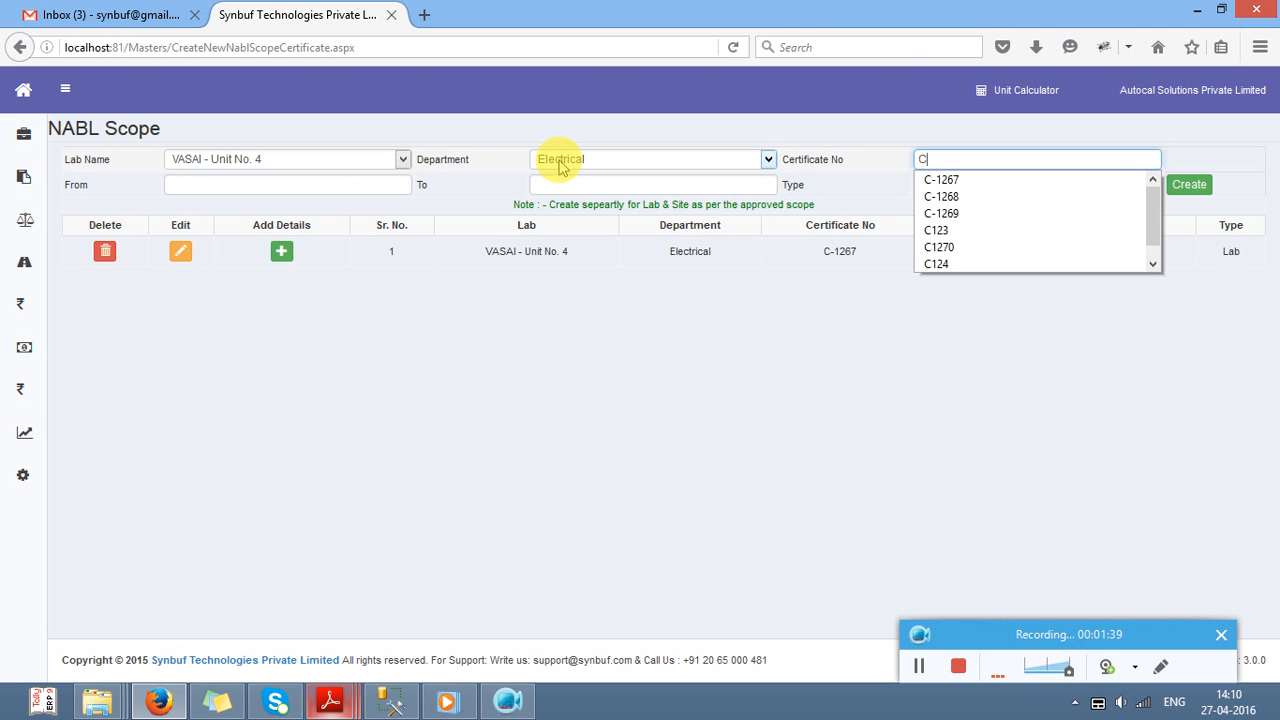
pyautogui.write('-126')
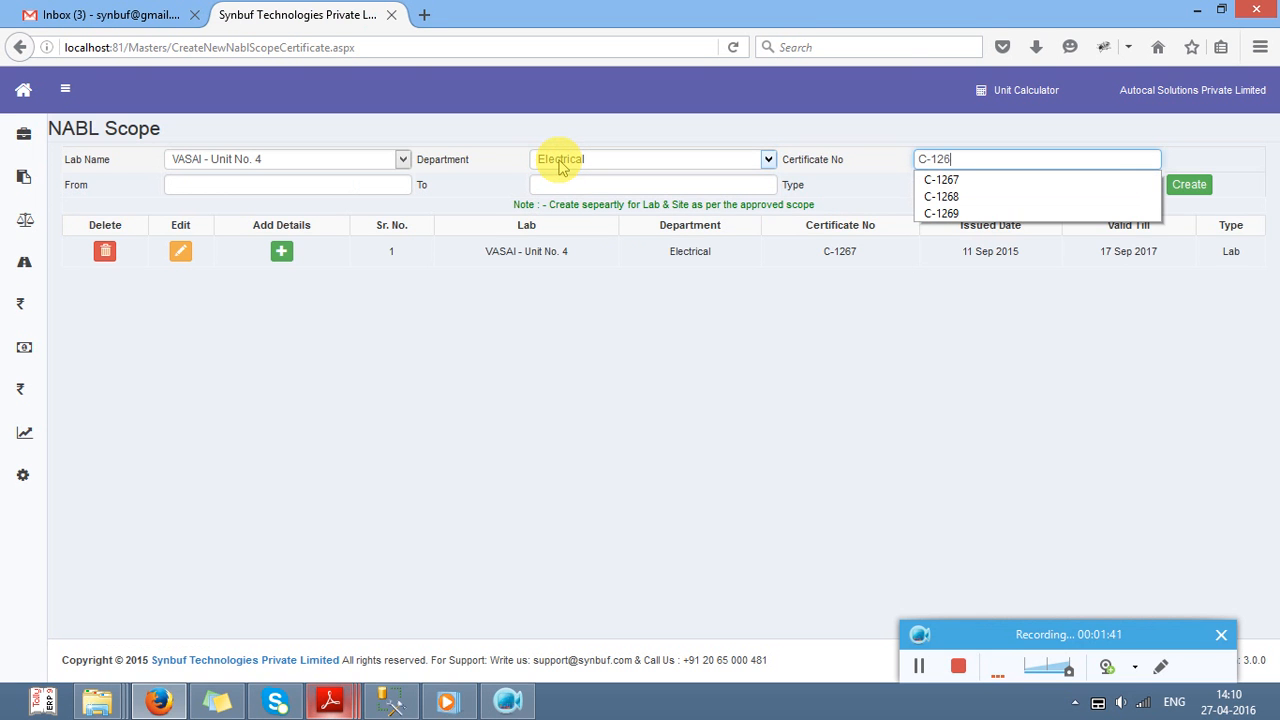
pyautogui.write('9')
pyautogui.press('Tab')
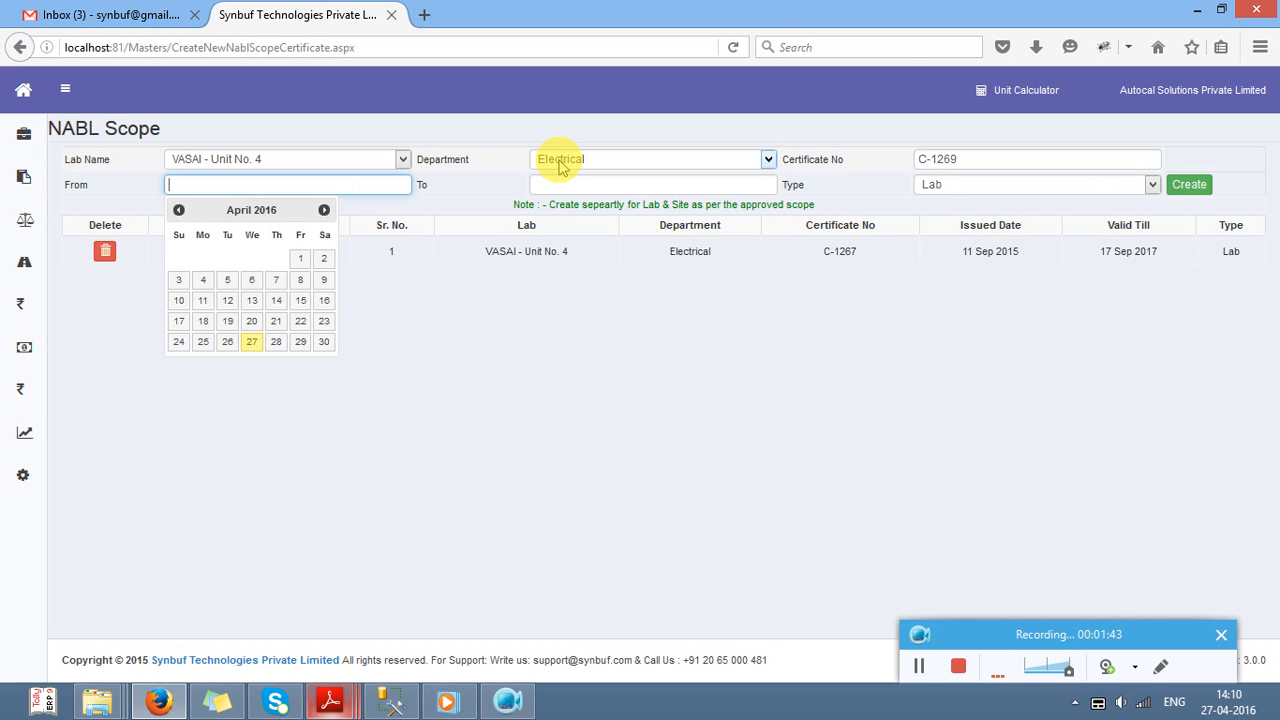
# Step: Set the Electrical scope's From date to 04-09-2014
pyautogui.press('Return')
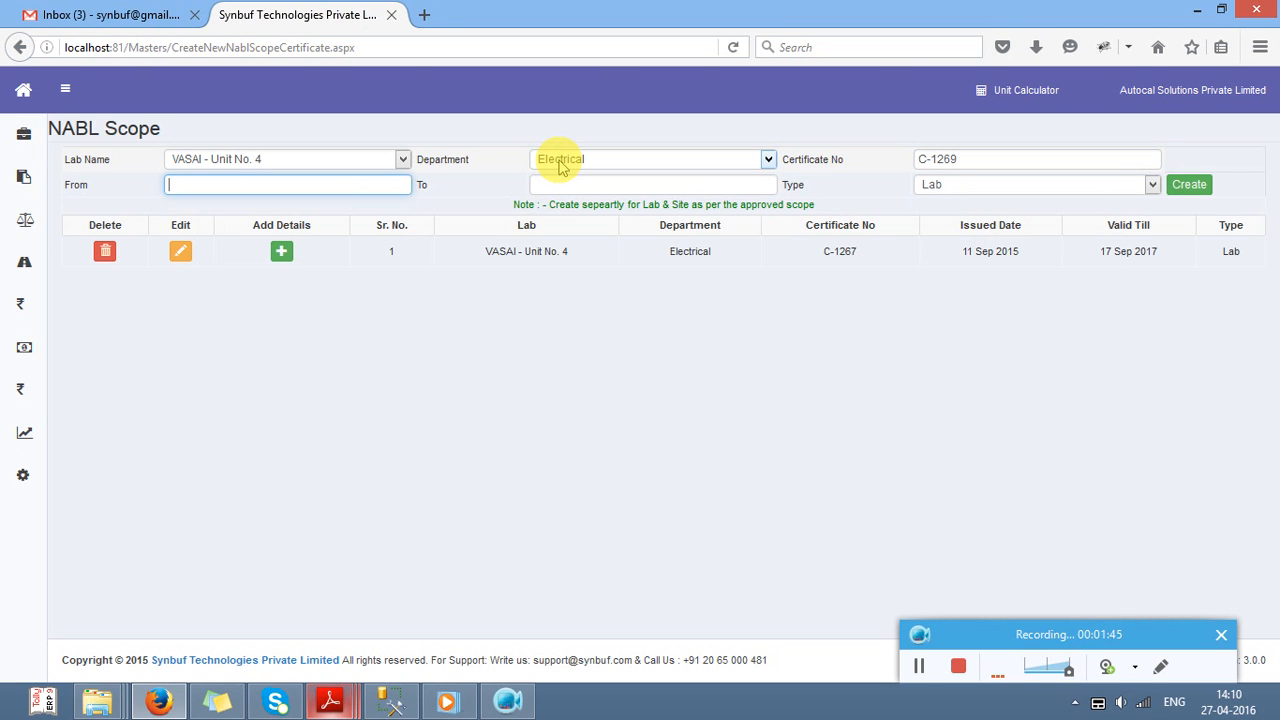
pyautogui.press('Down')
pyautogui.press('Down')
pyautogui.press('Return')
pyautogui.press('Tab')
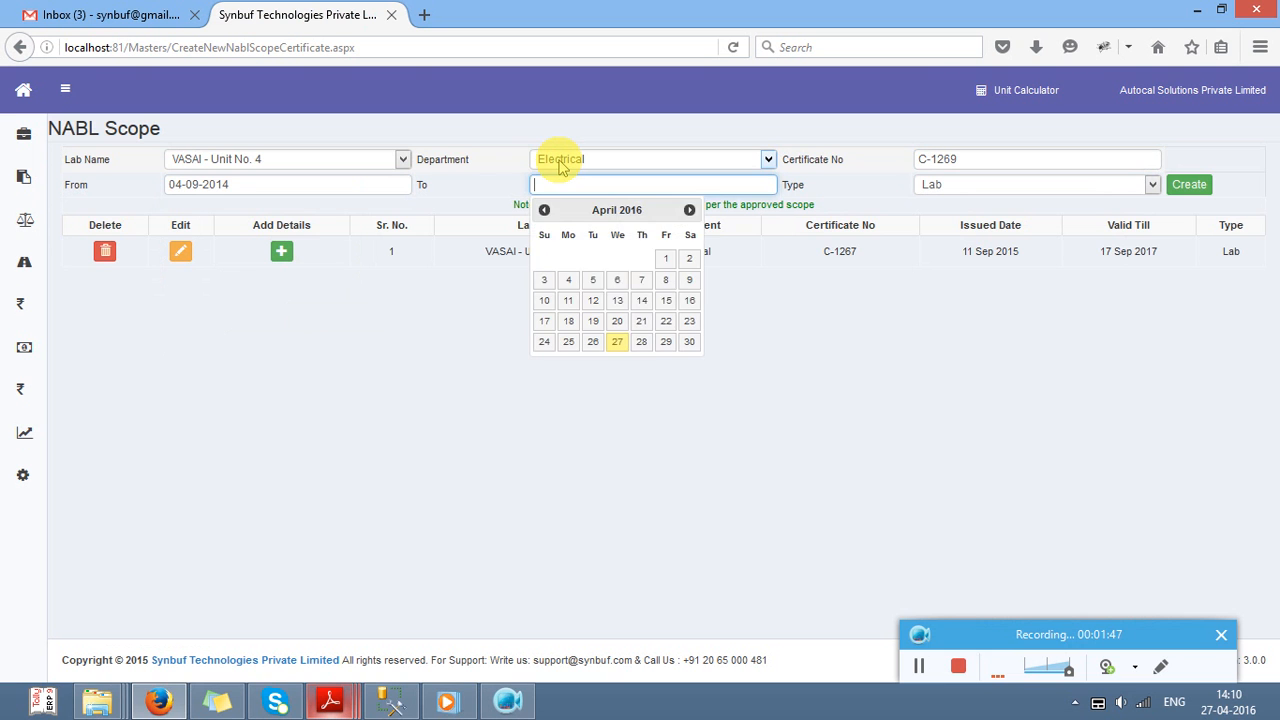
# Step: Set the To date to 04-09-2018 and create the Electrical scope record with type Site
pyautogui.press('Down')
pyautogui.press('Down')
pyautogui.press('Return')
pyautogui.press('Tab')
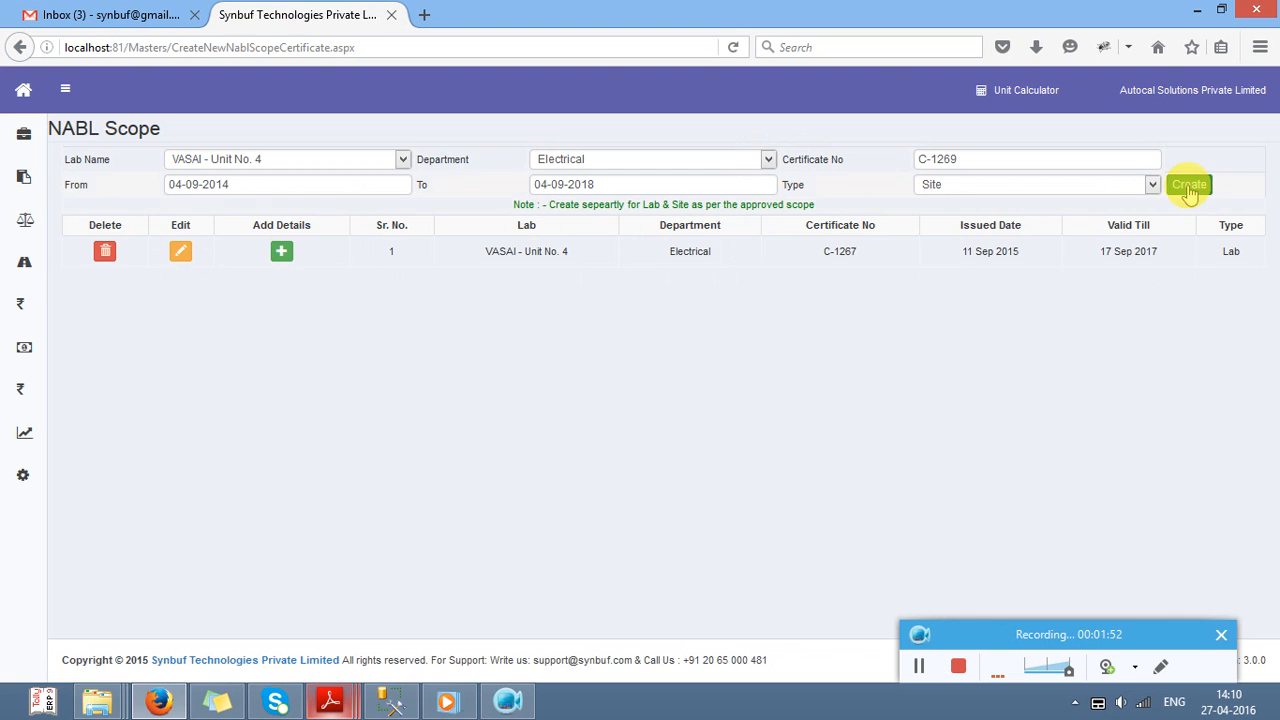
pyautogui.click(1189, 188)
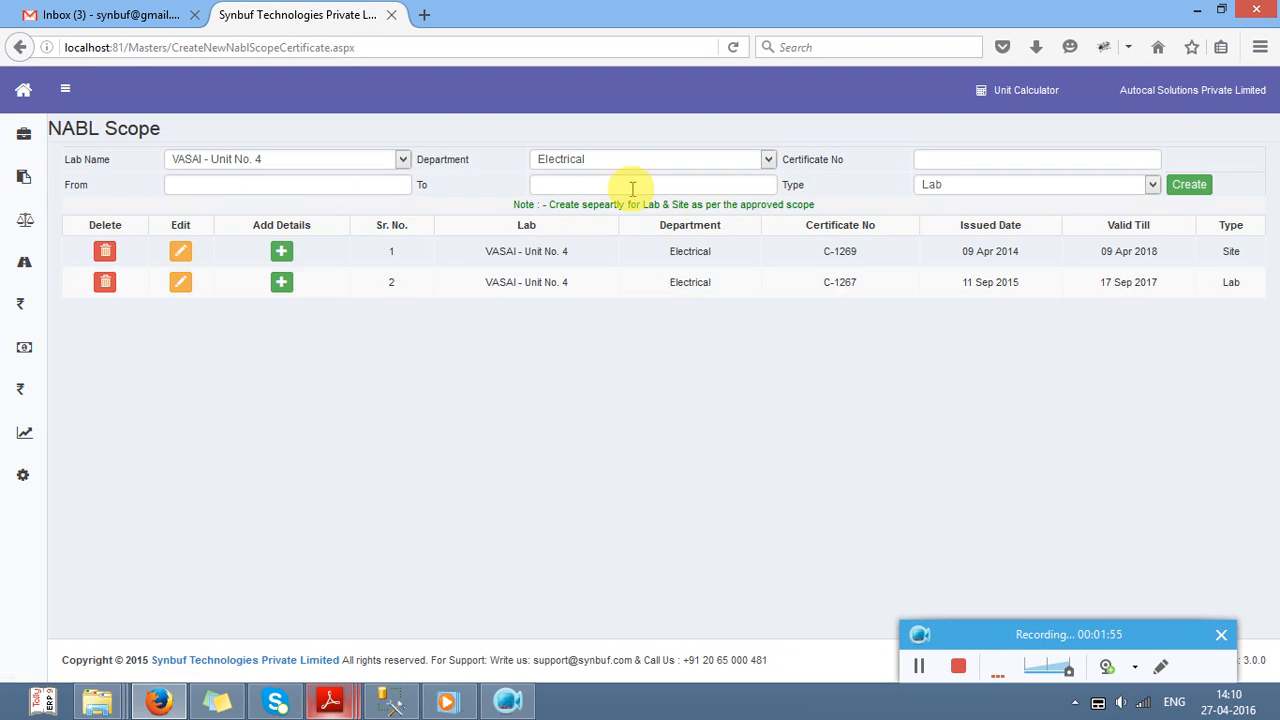
# Step: Choose the Mechanical department for a new scope and enter C-1269 as the certificate number
pyautogui.click(605, 160)
pyautogui.click(608, 190)
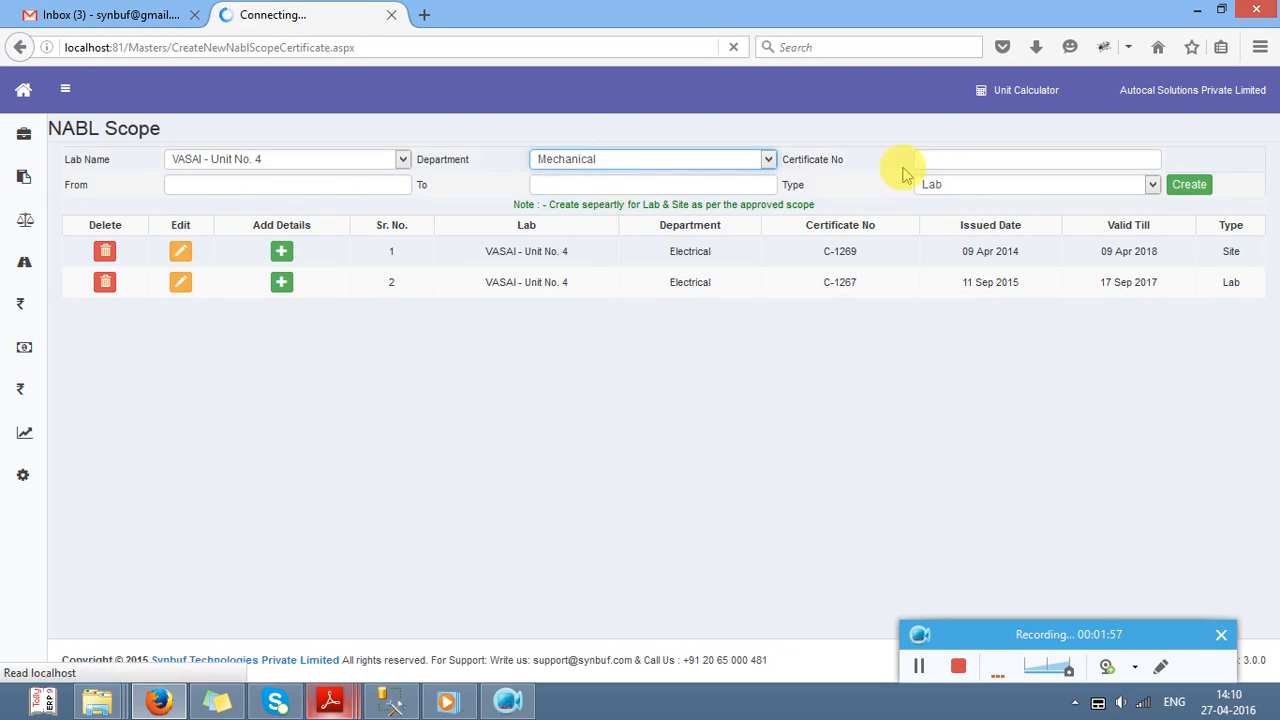
pyautogui.click(932, 162)
pyautogui.write('C')
pyautogui.press('Down')
pyautogui.press('Down')
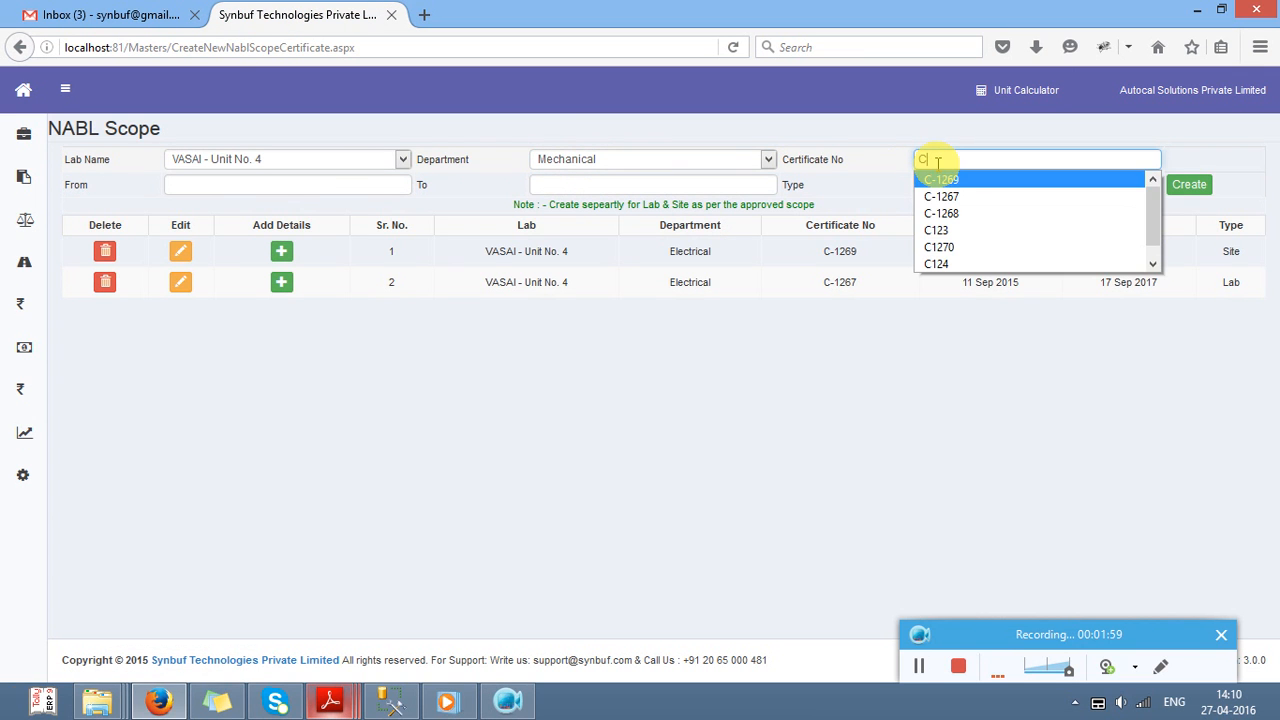
pyautogui.press('Up')
pyautogui.press('Tab')
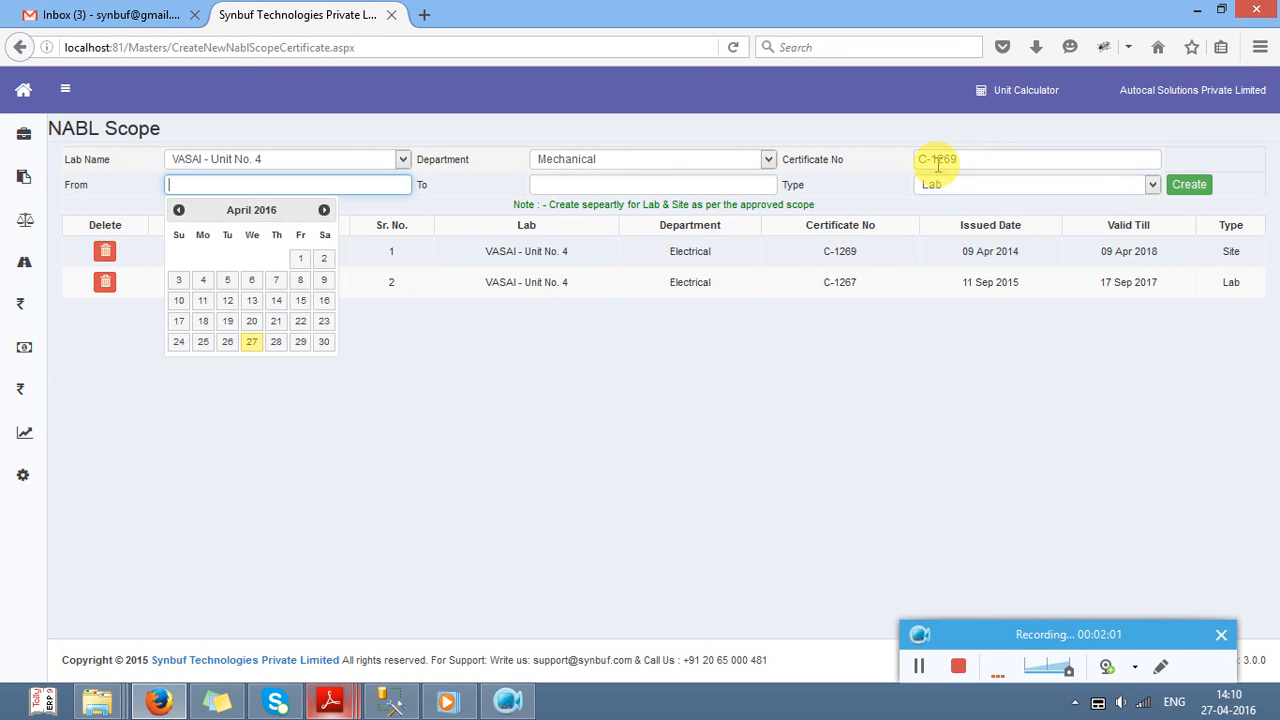
# Step: Set the Mechanical scope's validity from 04-27-2015 to 04-27-2018
pyautogui.press('Return')
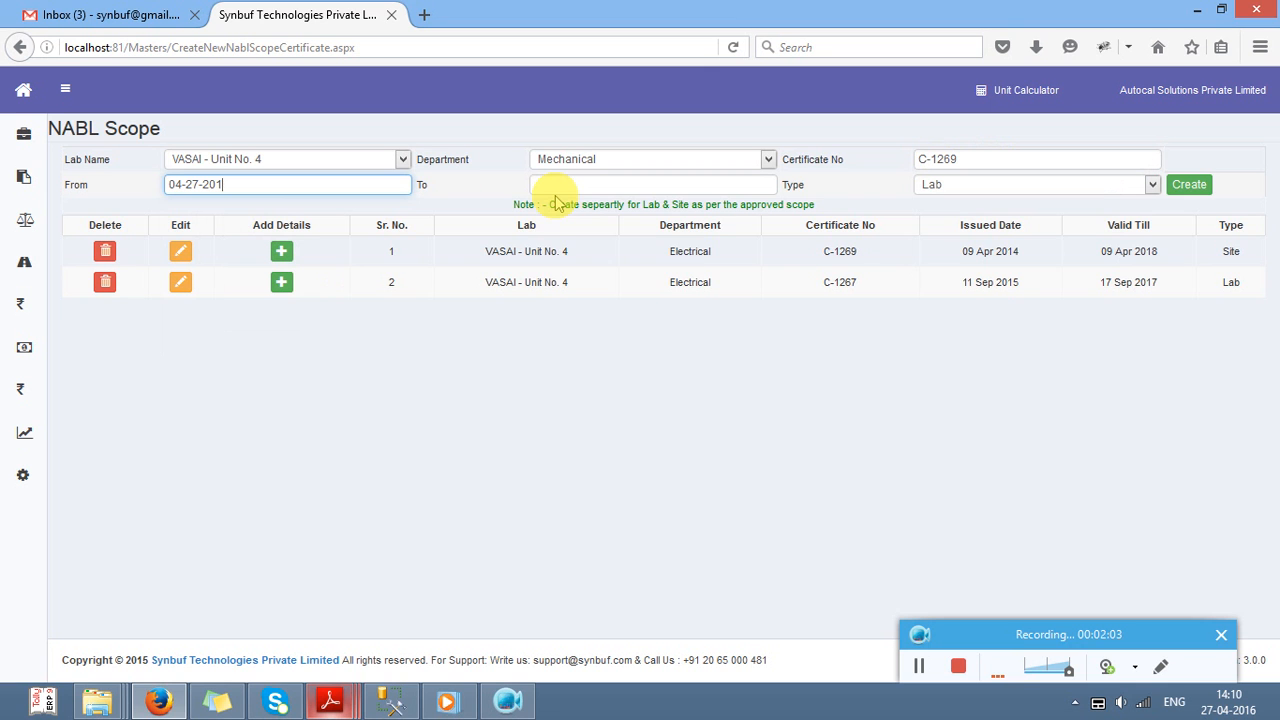
pyautogui.press('Tab')
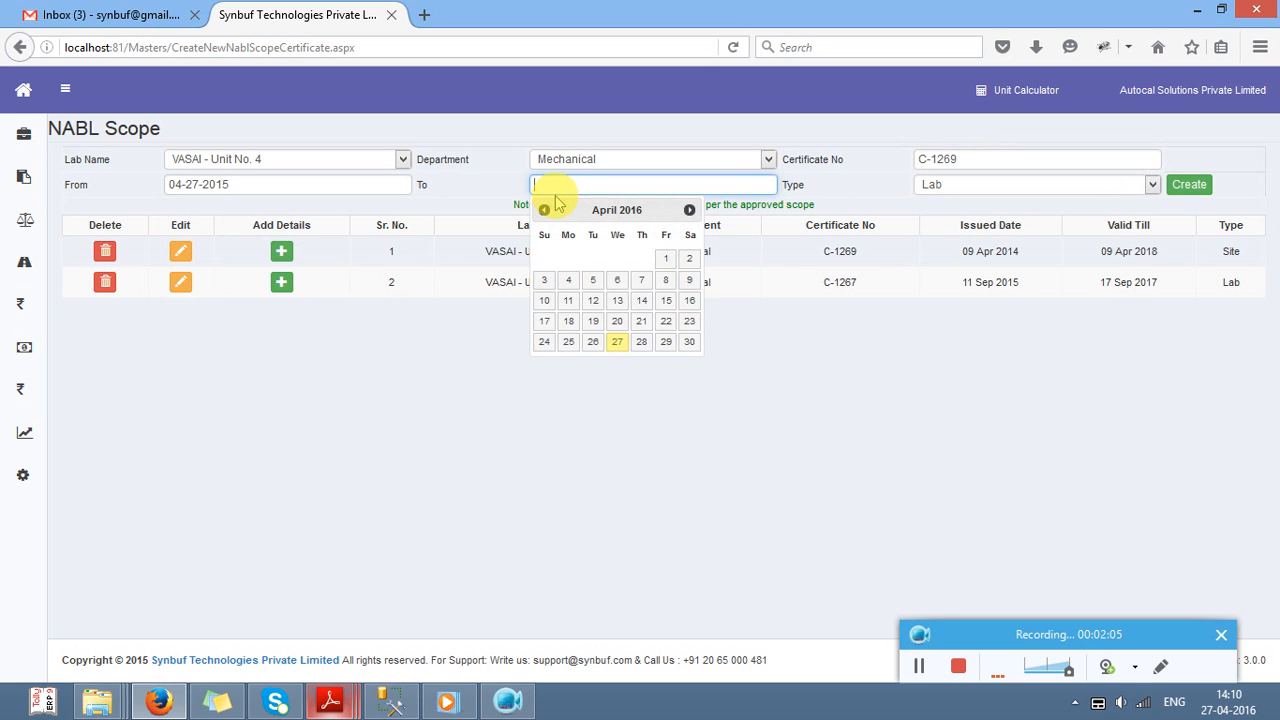
pyautogui.press('Return')
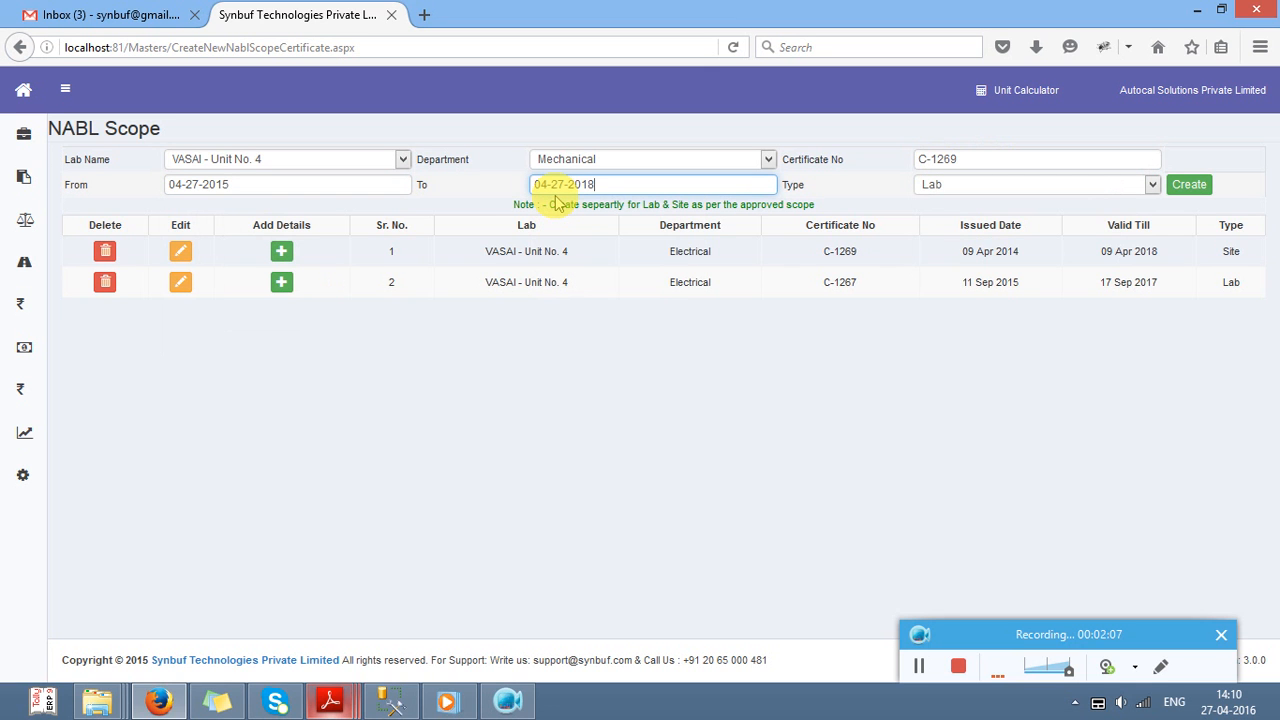
pyautogui.press('Tab')
# Step: Keep the type as Lab, create the Mechanical scope record and acknowledge the message
pyautogui.click(966, 184)
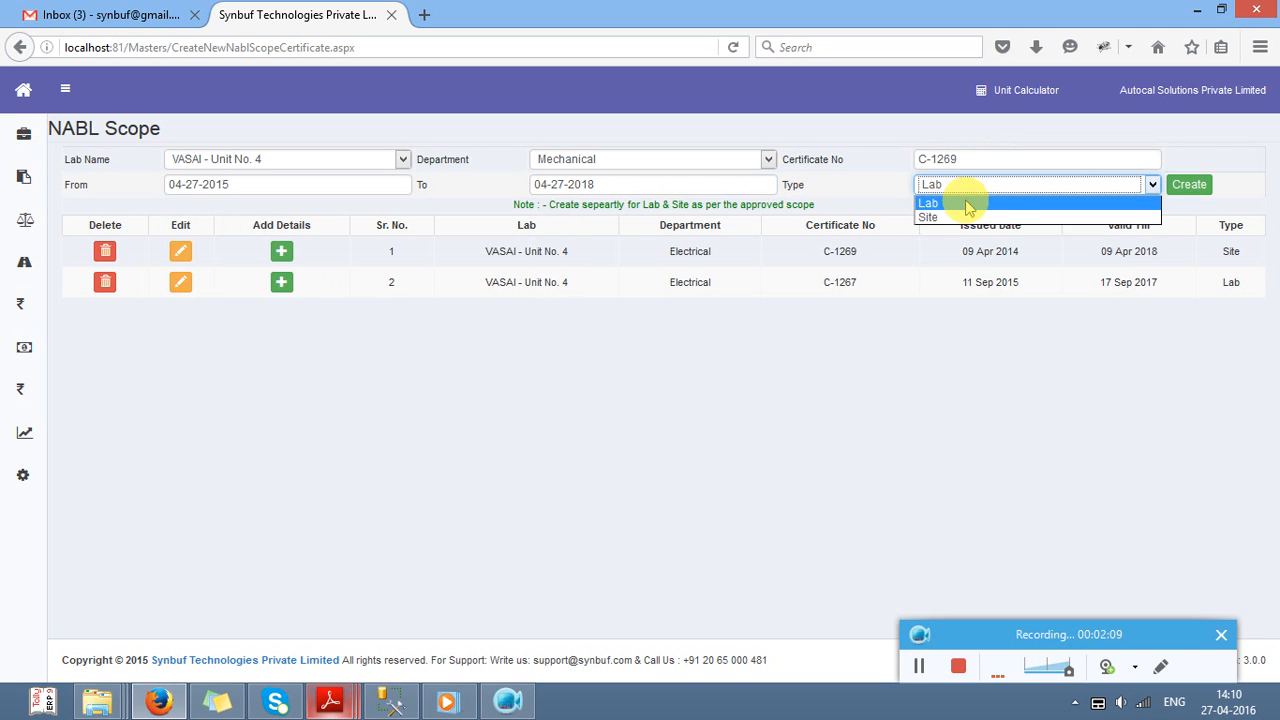
pyautogui.click(968, 203)
pyautogui.click(1192, 186)
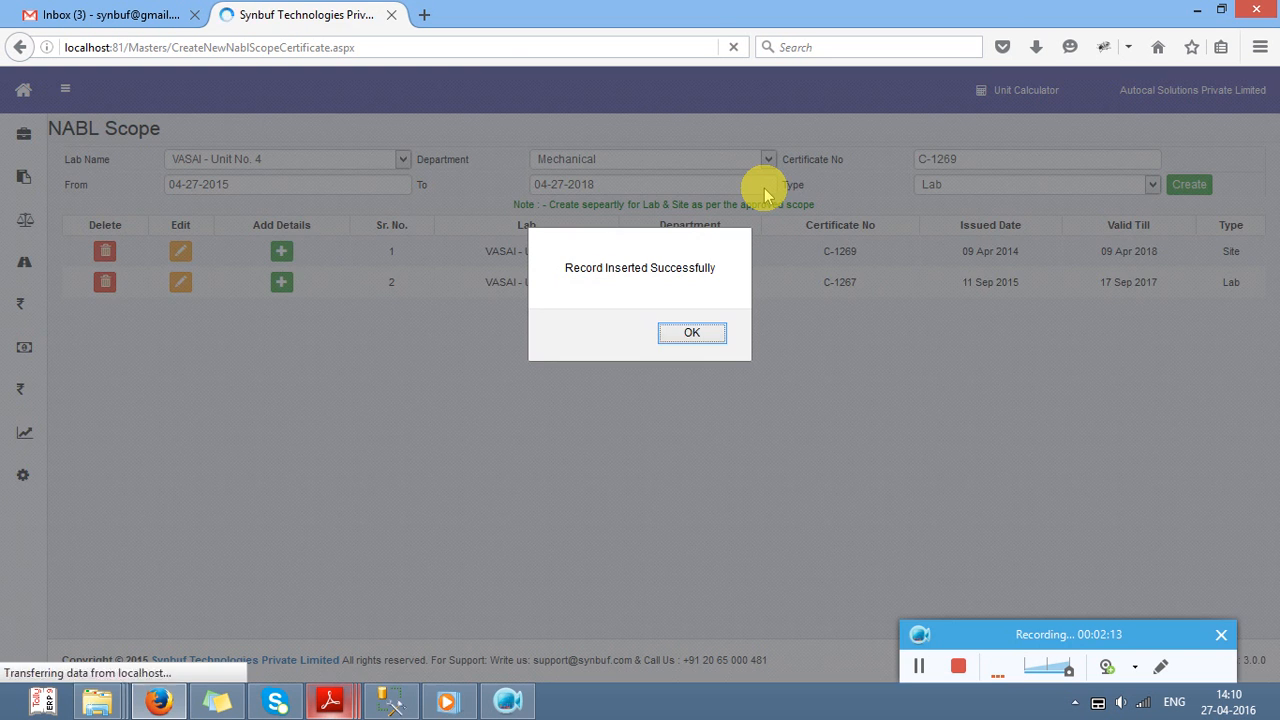
pyautogui.press('Return')
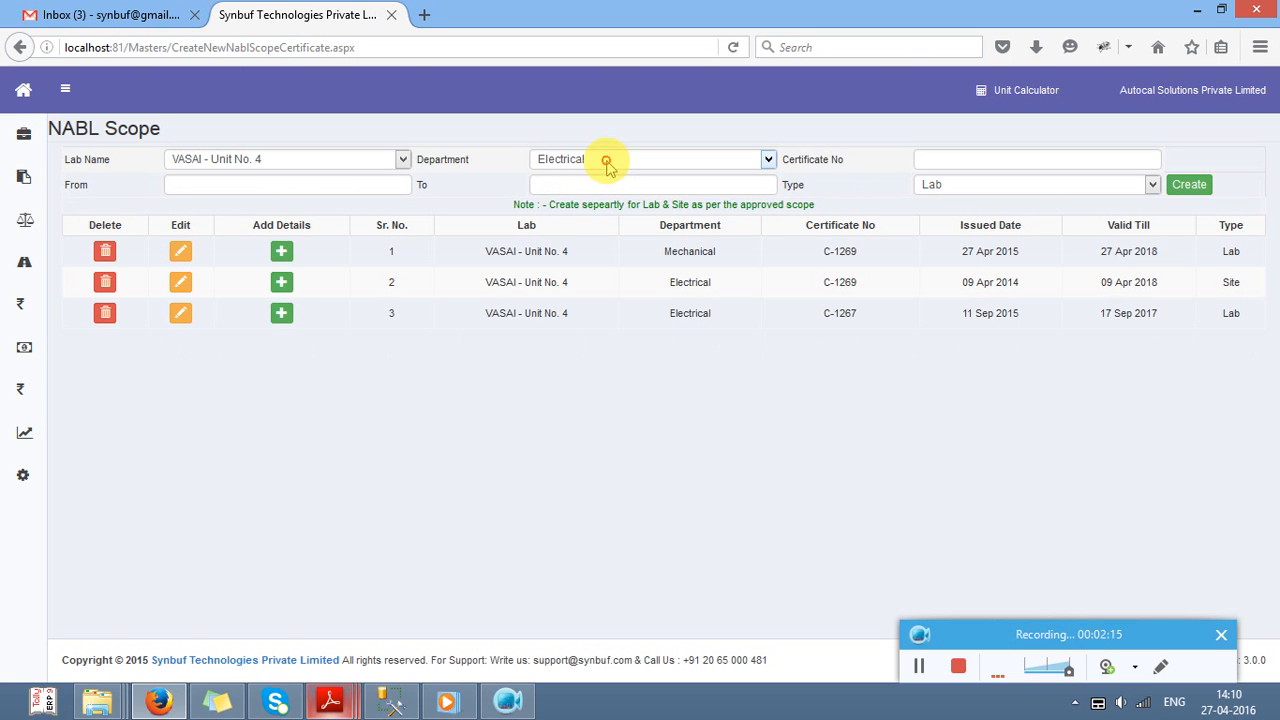
# Step: Select the Mechanical department for another scope and reuse C-1269 as the certificate number
pyautogui.click(606, 163)
pyautogui.press('Down')
pyautogui.press('Return')
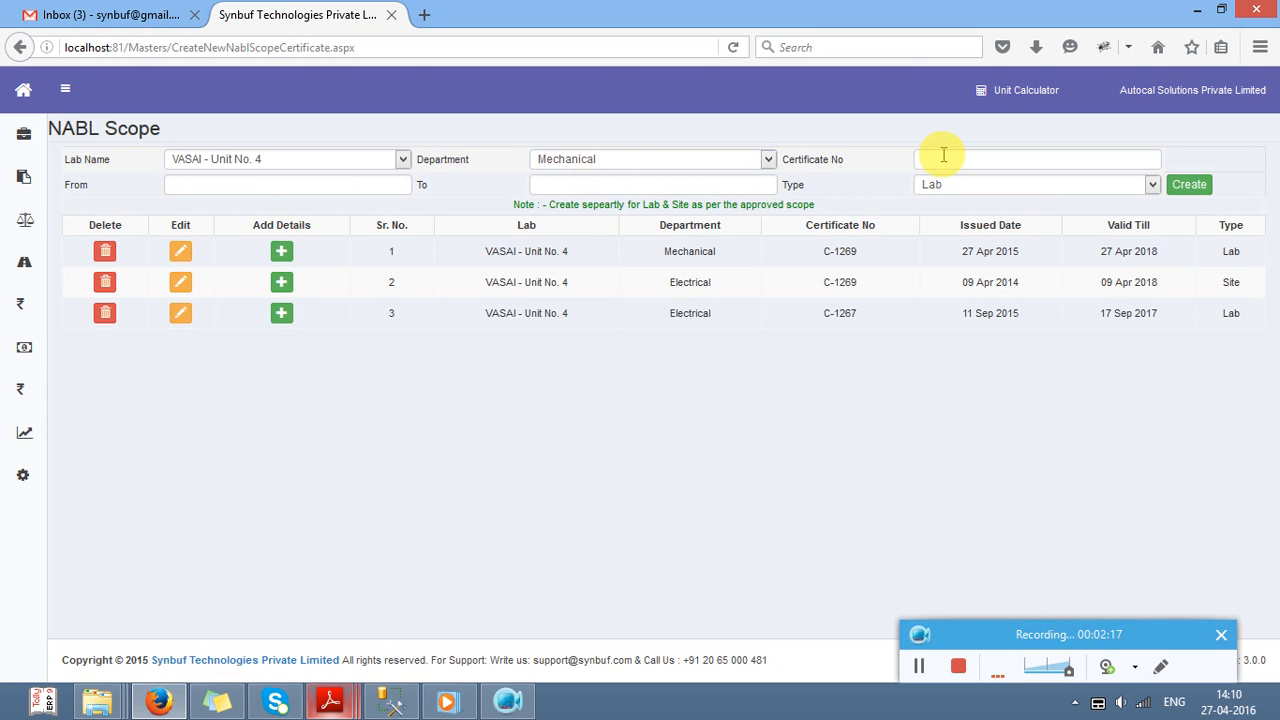
pyautogui.click(940, 157)
pyautogui.press('Tab')
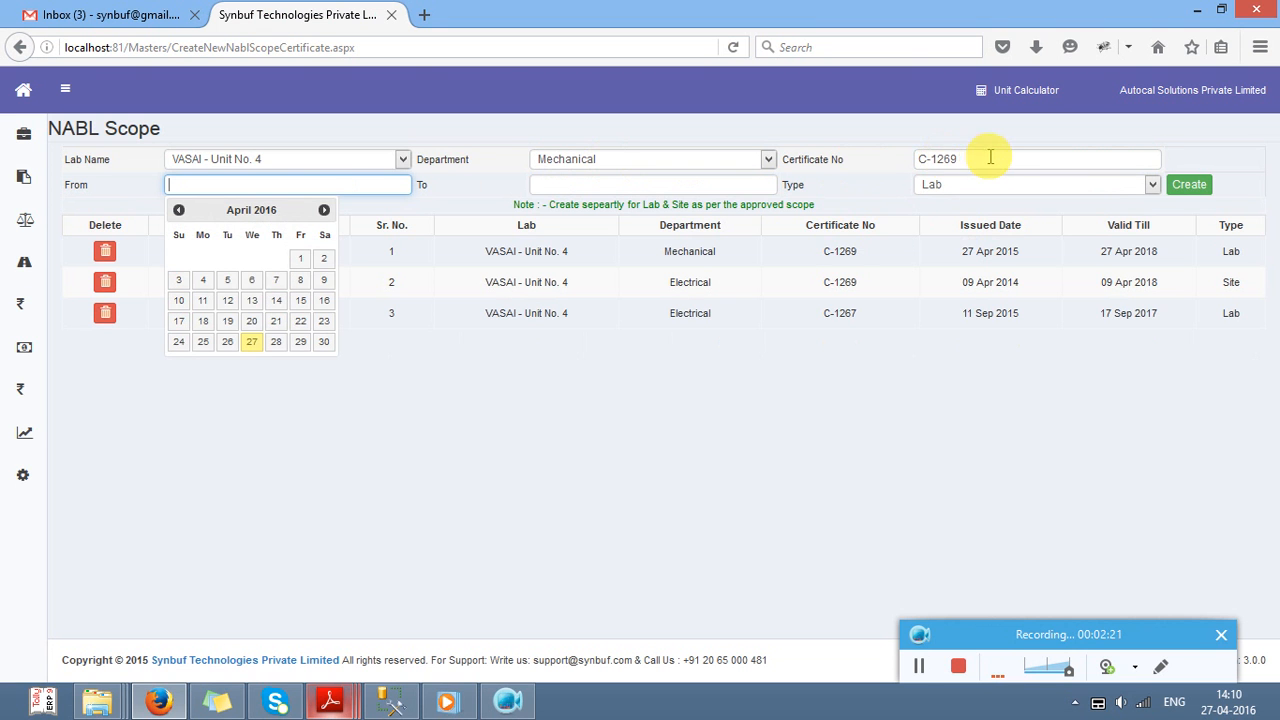
pyautogui.moveTo(980, 157); pyautogui.dragTo(871, 169)
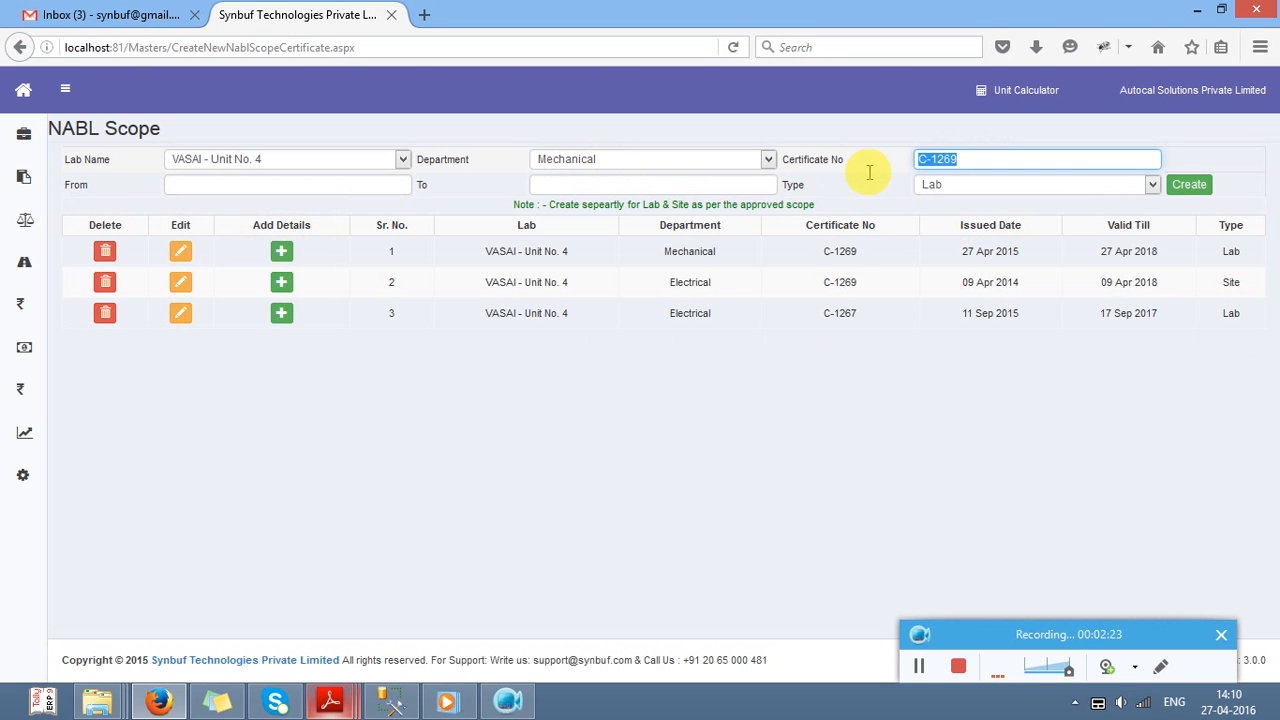
# Step: Set the second Mechanical scope's From date to 03-14-2014 and its To date to 04-23-2018
pyautogui.click(257, 183)
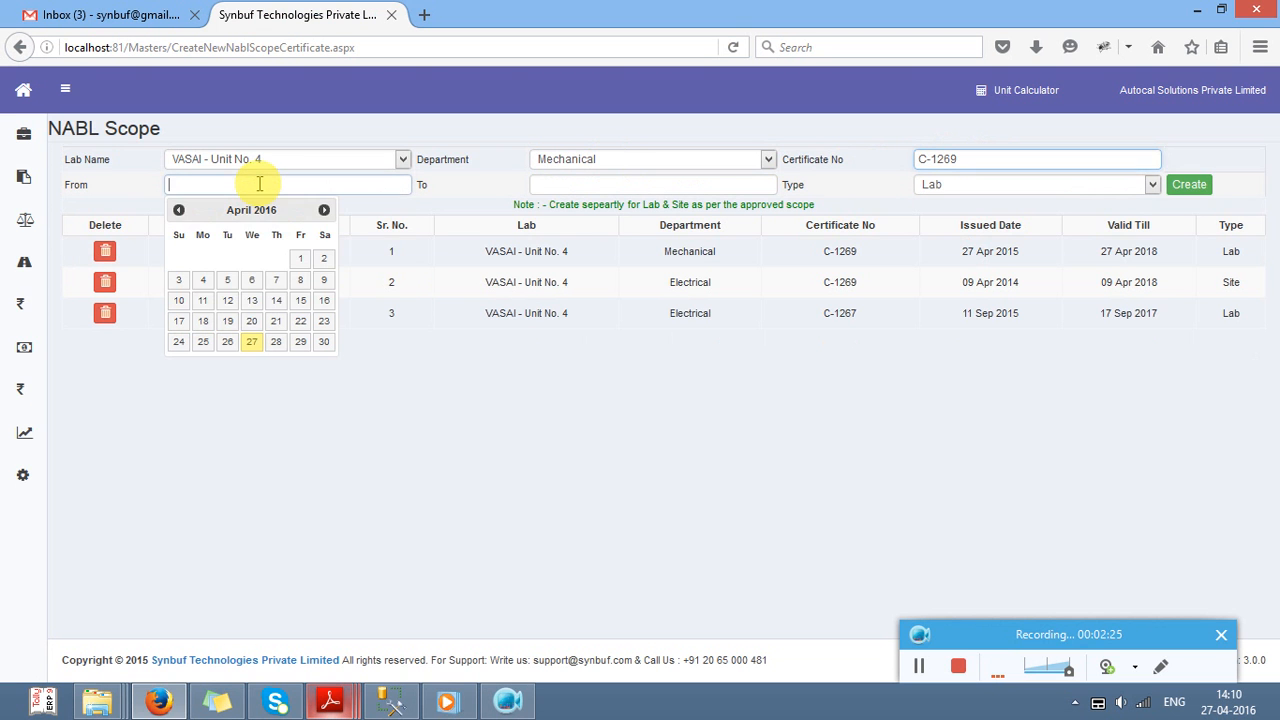
pyautogui.press('Down')
pyautogui.press('Tab')
pyautogui.press('Tab')
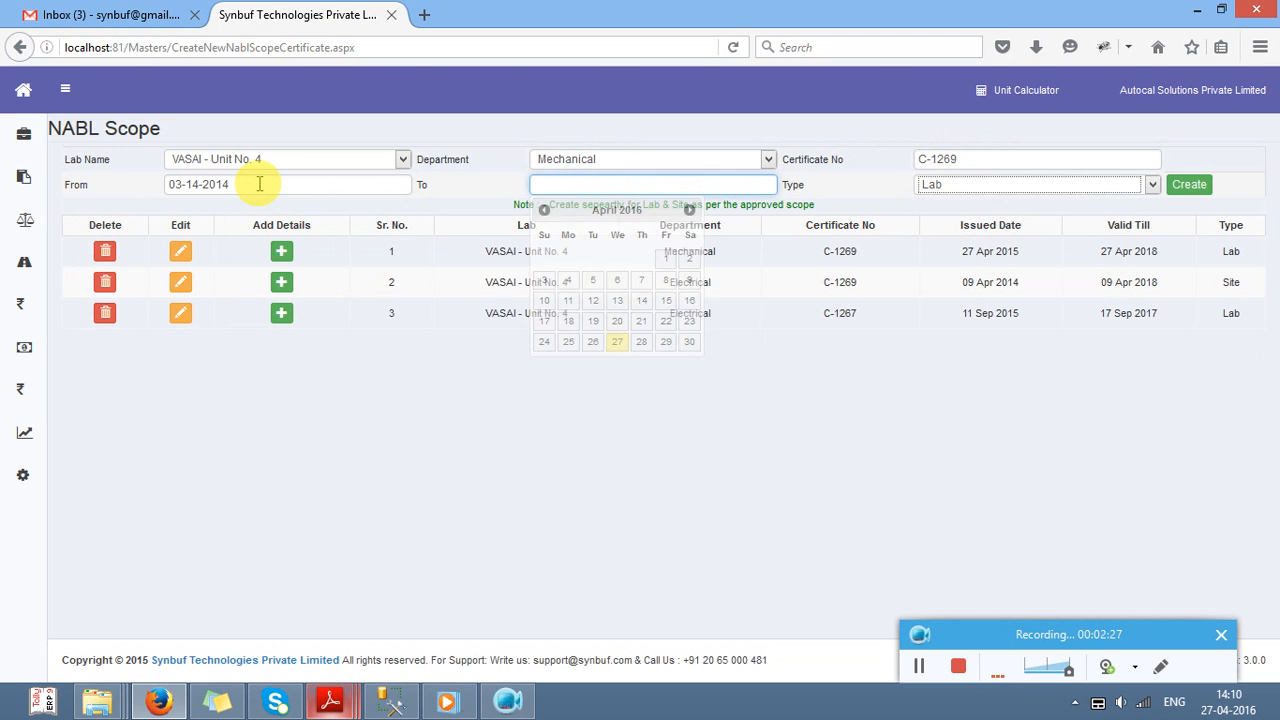
pyautogui.hotkey('shift', 'Tab')
pyautogui.press('Down')
pyautogui.press('Down')
pyautogui.press('Tab')
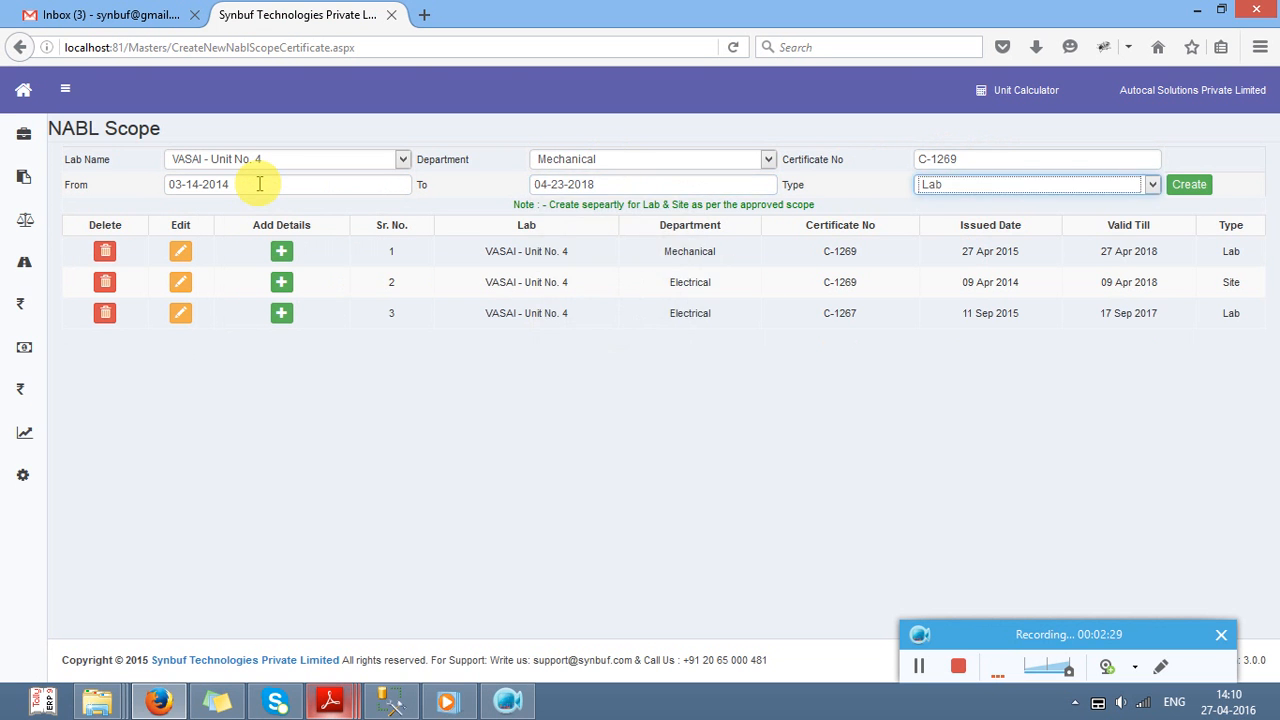
# Step: Set the scope type to Site and create the second Mechanical scope record
pyautogui.click(995, 187)
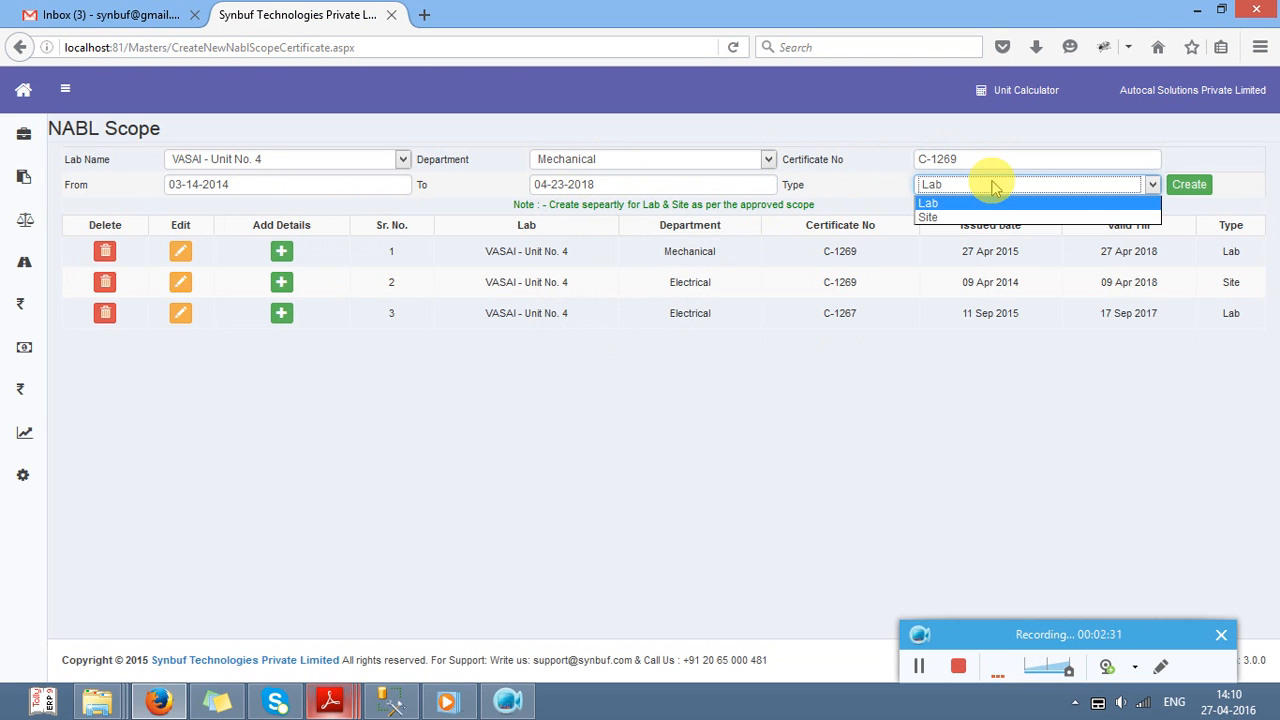
pyautogui.click(987, 216)
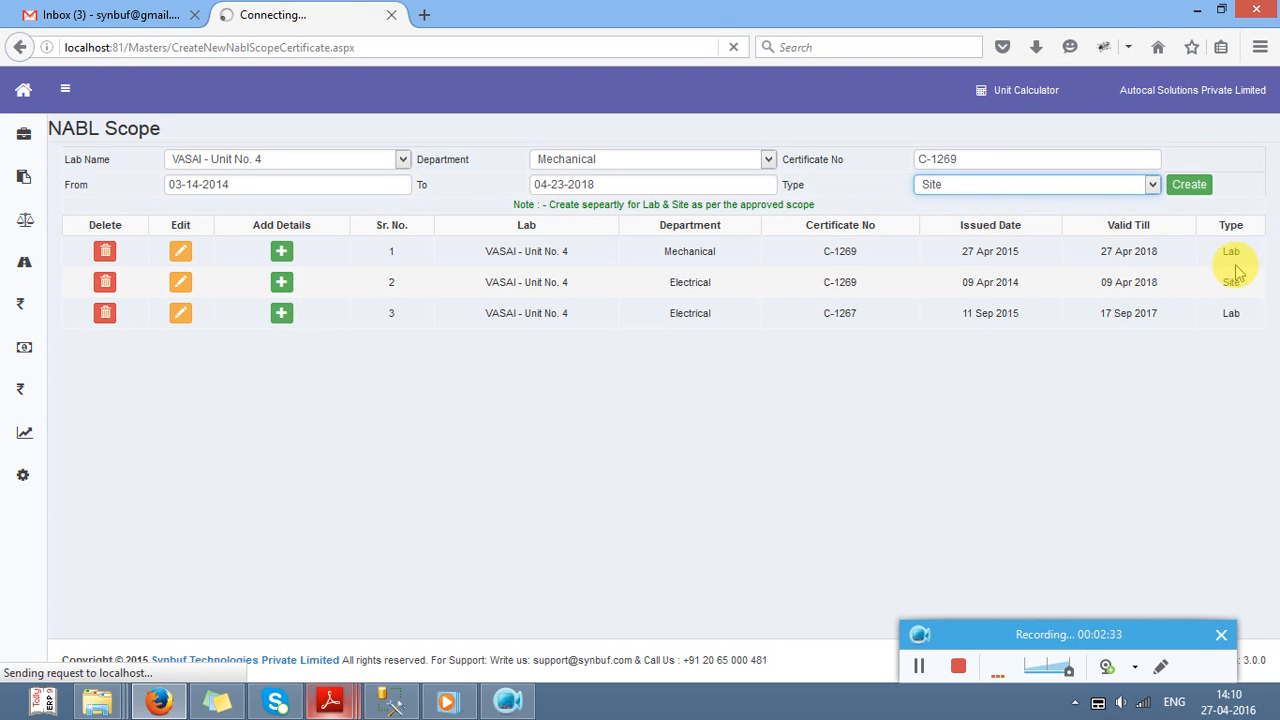
pyautogui.click(1188, 186)
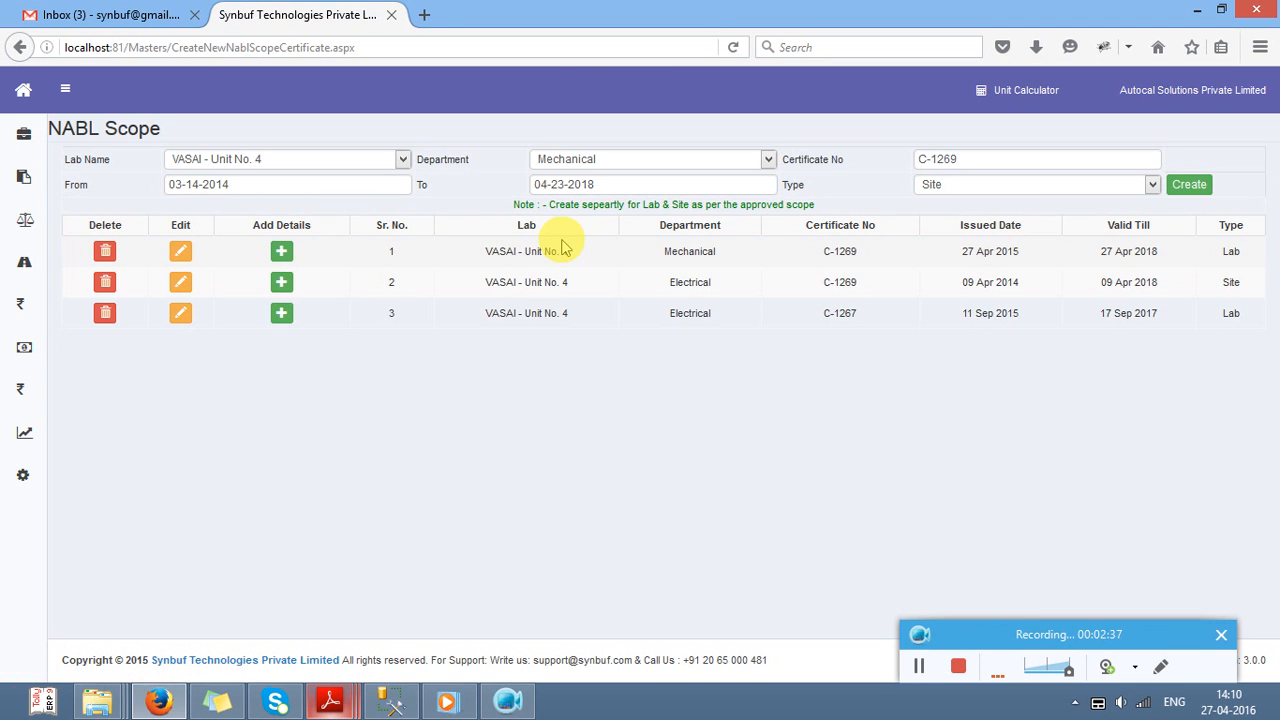
# Step: Choose the Thermal department for a new scope and enter C-1270 as the certificate number
pyautogui.click(553, 159)
pyautogui.press('Down')
pyautogui.press('Down')
pyautogui.press('Return')
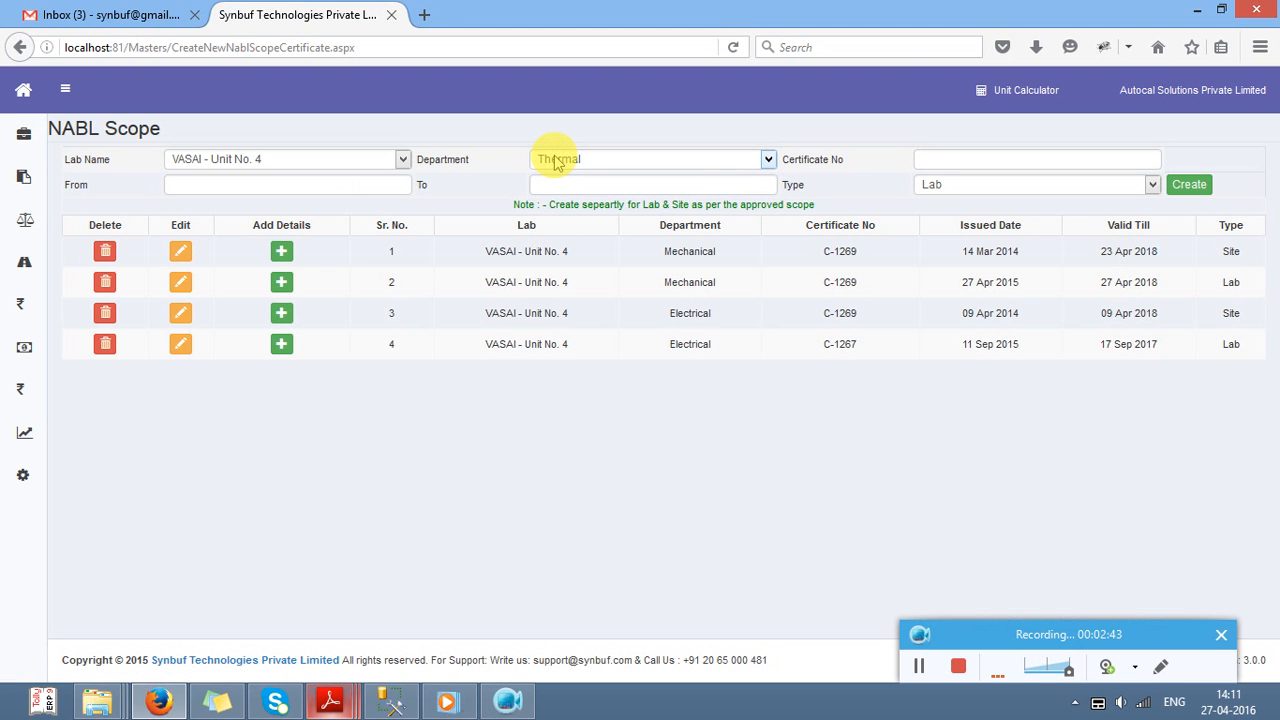
pyautogui.write('C')
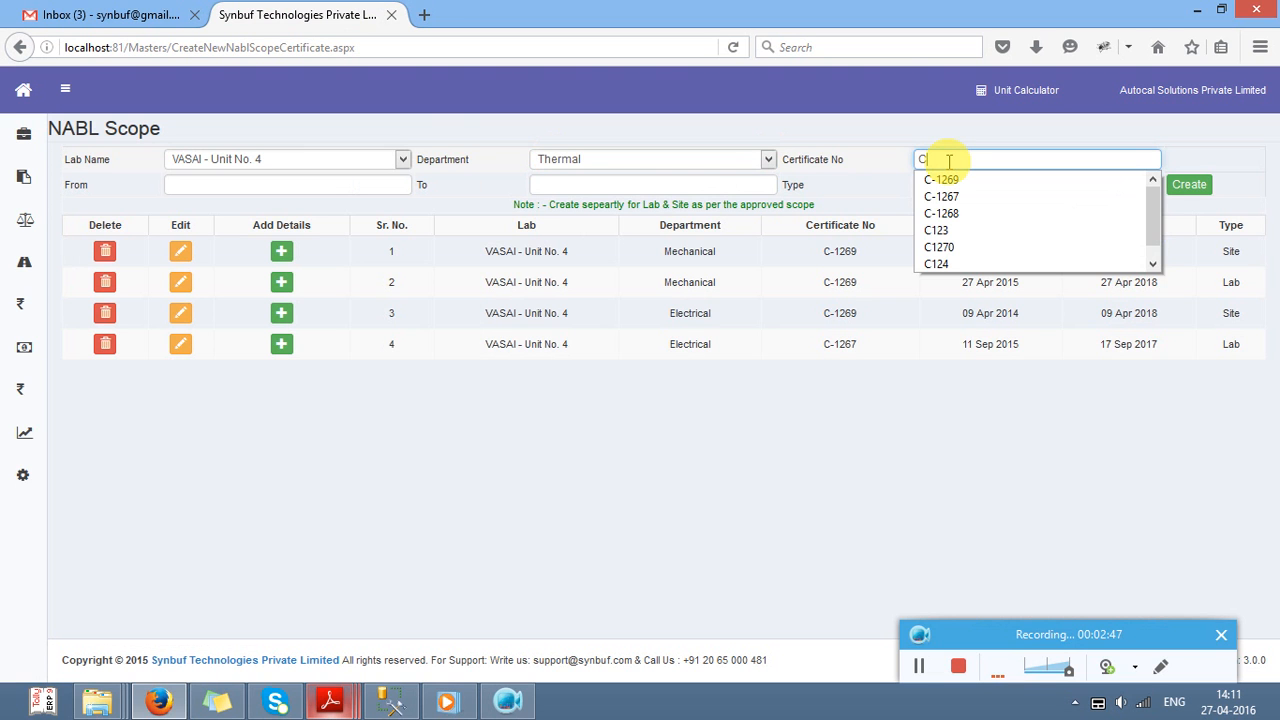
pyautogui.write('-1270')
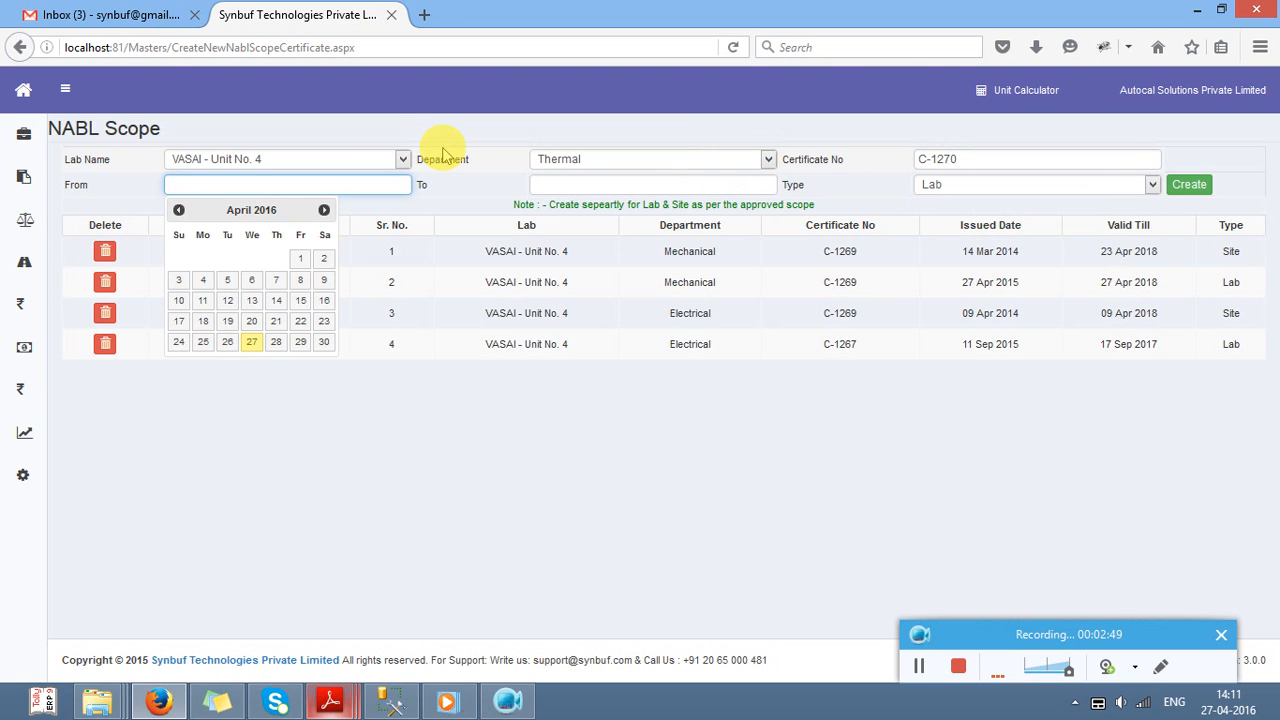
# Step: Set the Thermal scope's From date to 04-27-2015
pyautogui.press('Return')
pyautogui.press('BackSpace')
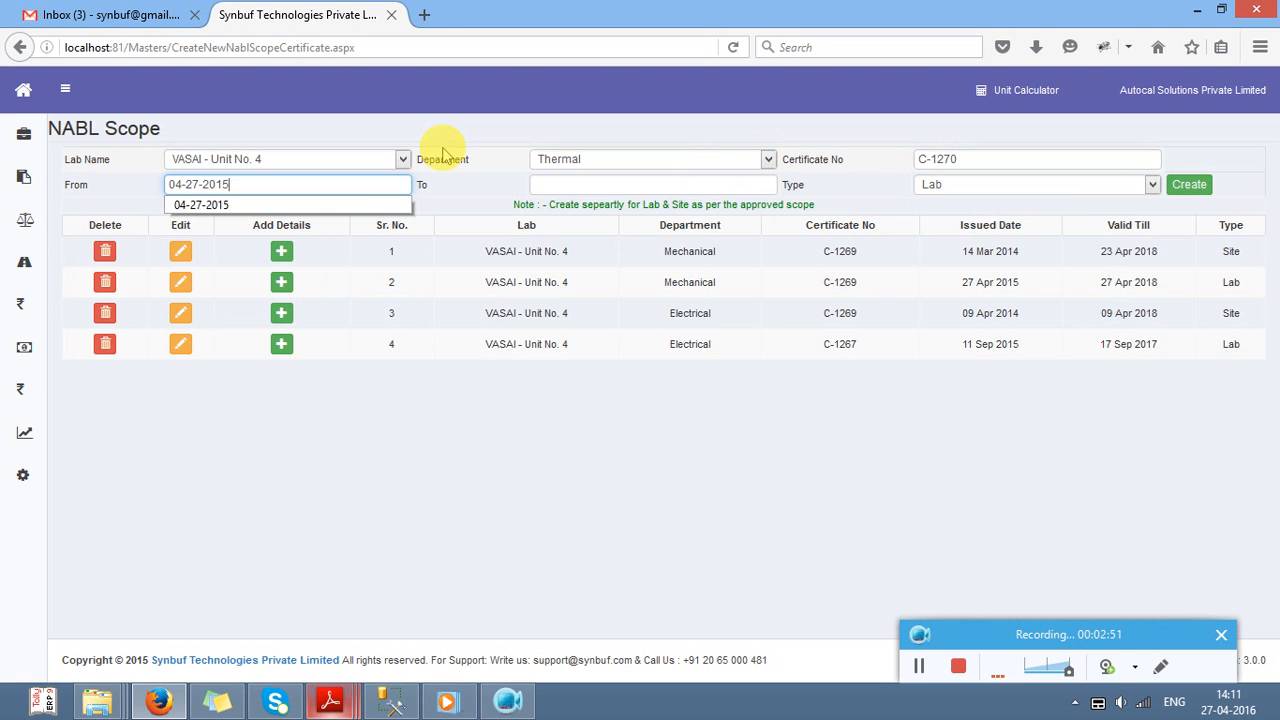
pyautogui.write('5')
pyautogui.press('Tab')
# Step: Set the To date to 04-27-2018 and create the Thermal scope record with type Lab
pyautogui.press('Return')
pyautogui.press('BackSpace')
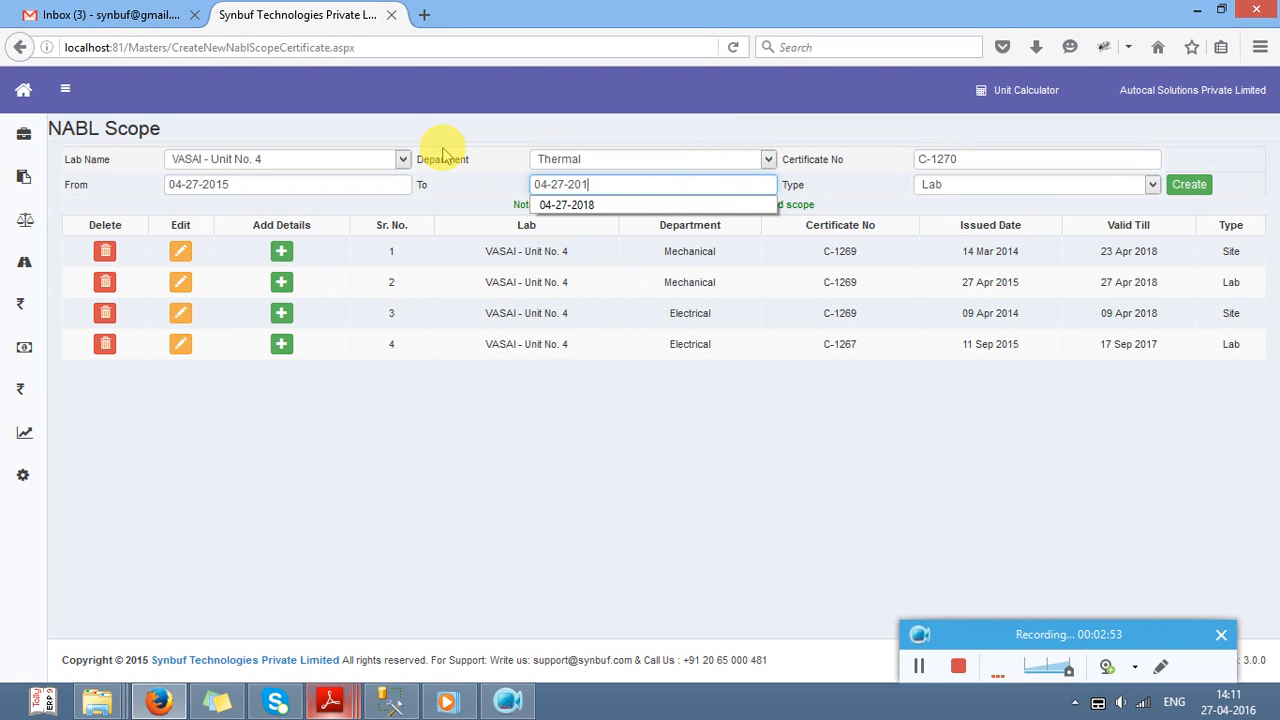
pyautogui.write('5')
pyautogui.press('BackSpace')
pyautogui.write('8')
pyautogui.press('Tab')
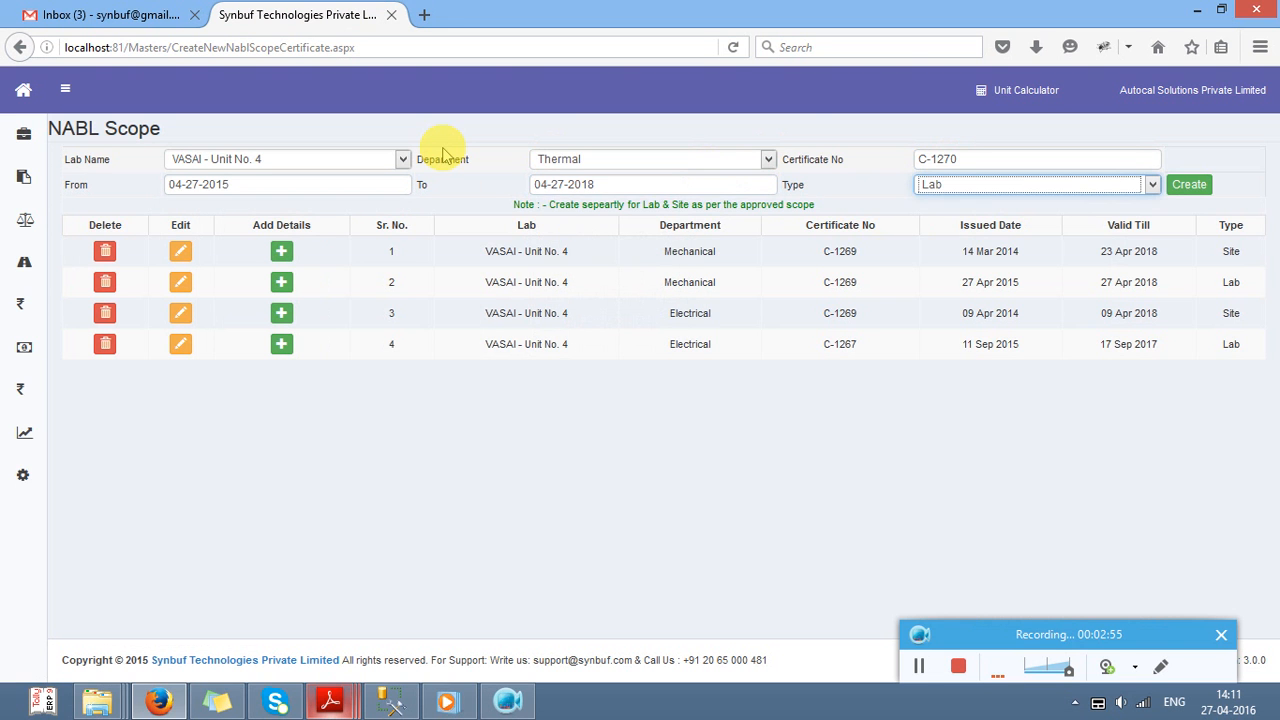
pyautogui.click(1188, 188)
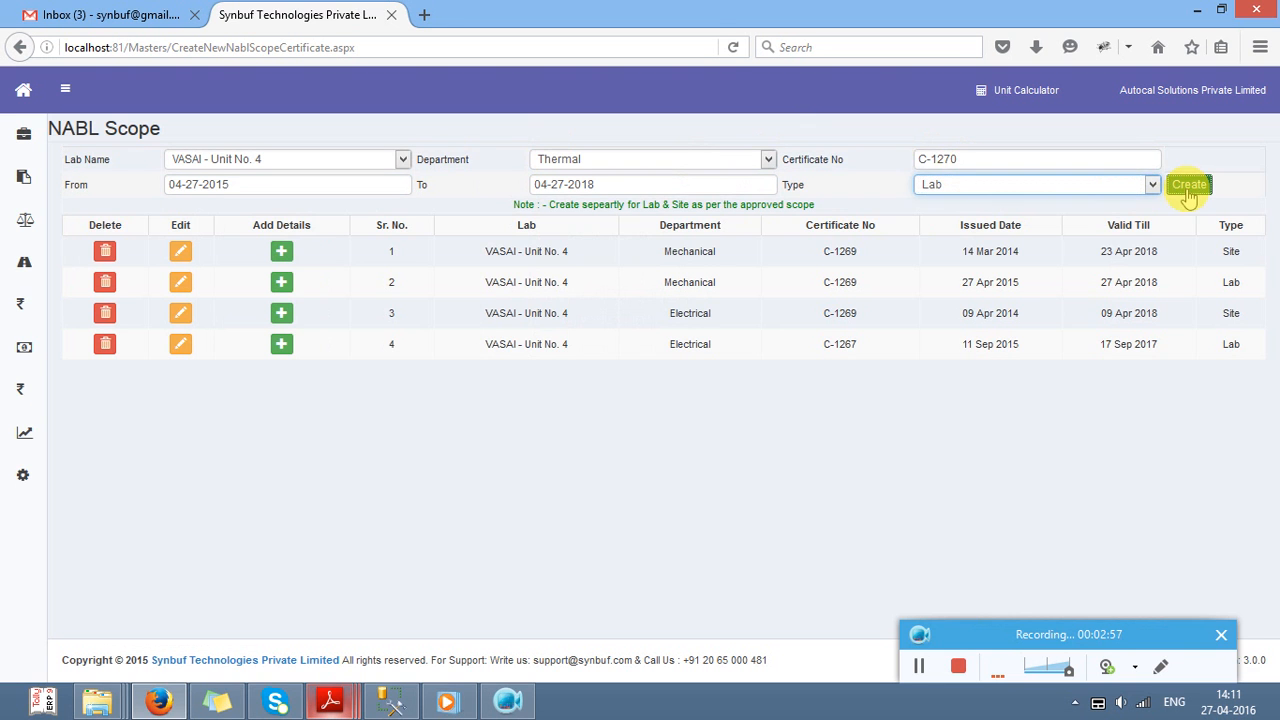
pyautogui.press('Return')
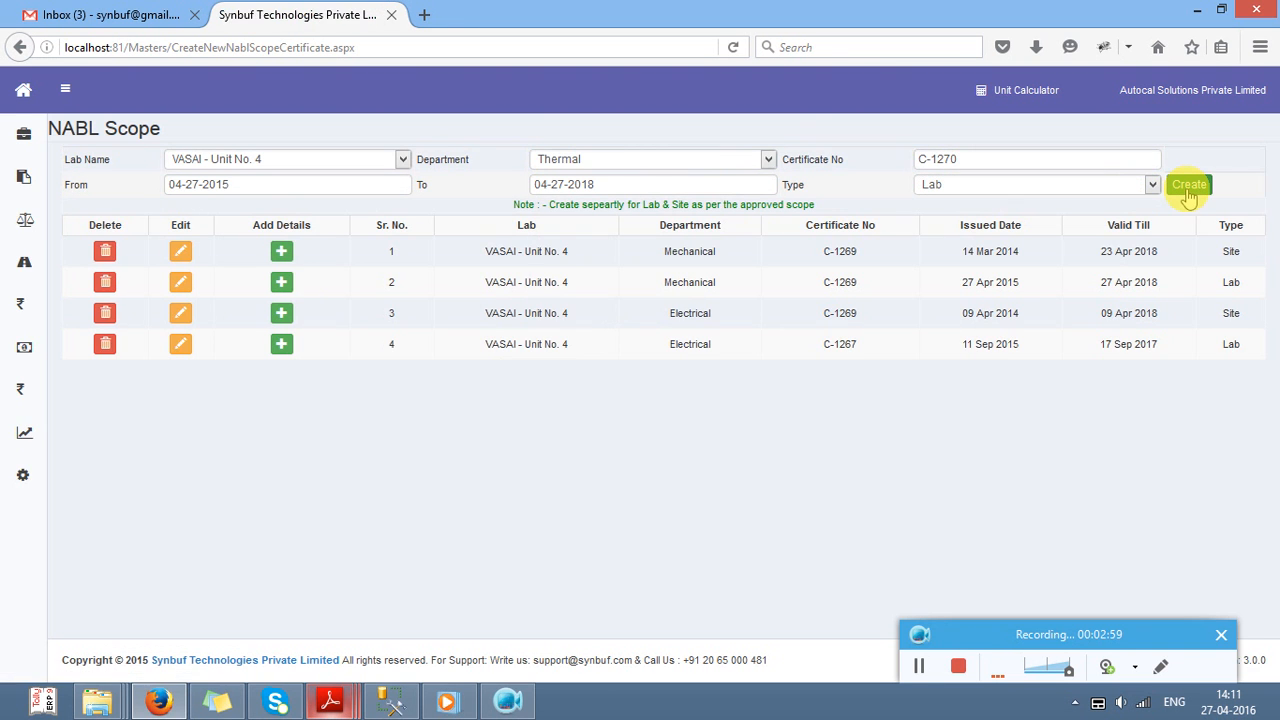
# Step: Start a second scope entry for the Thermal department with certificate number C-1270
pyautogui.click(605, 162)
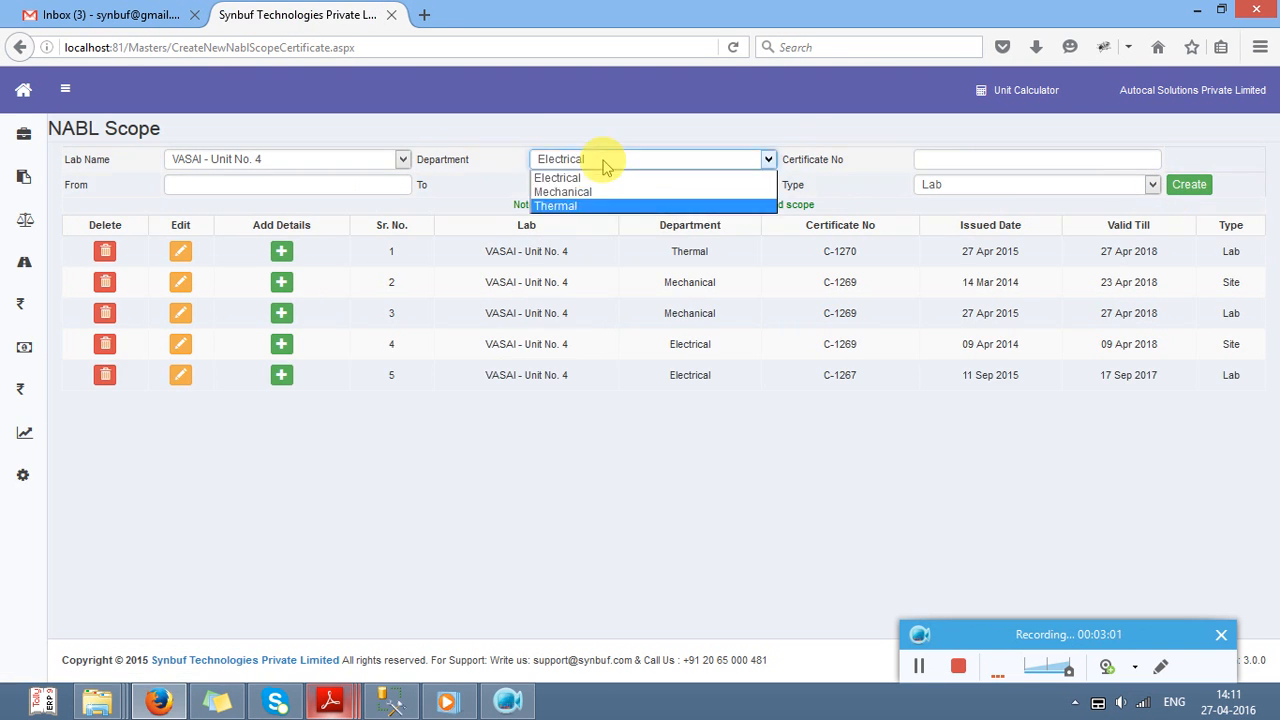
pyautogui.click(605, 165)
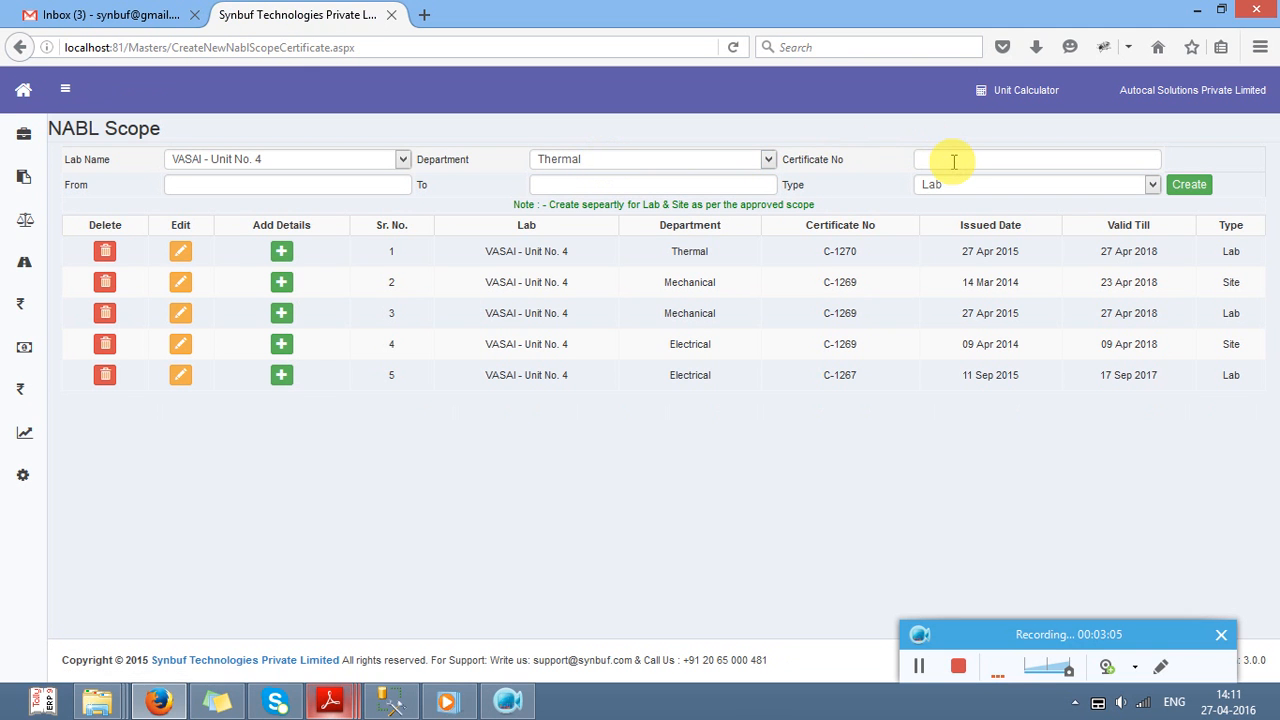
pyautogui.click(953, 161)
pyautogui.write('C')
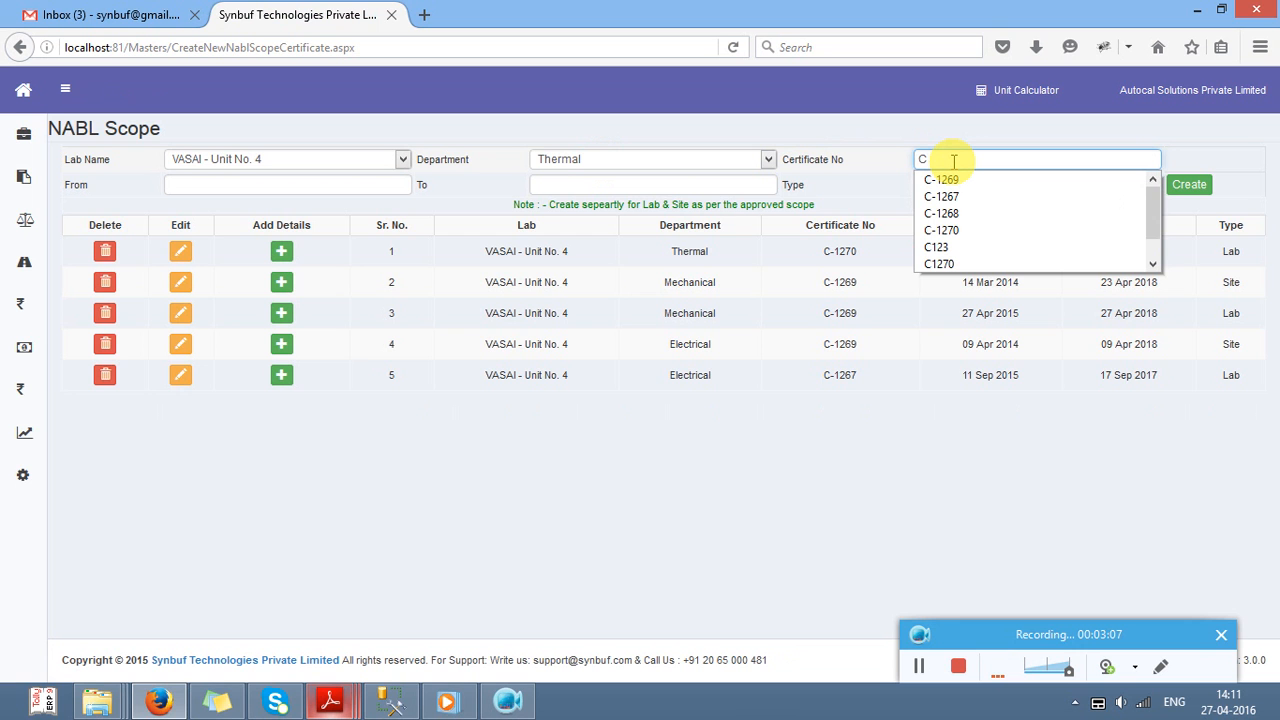
pyautogui.write('-1270')
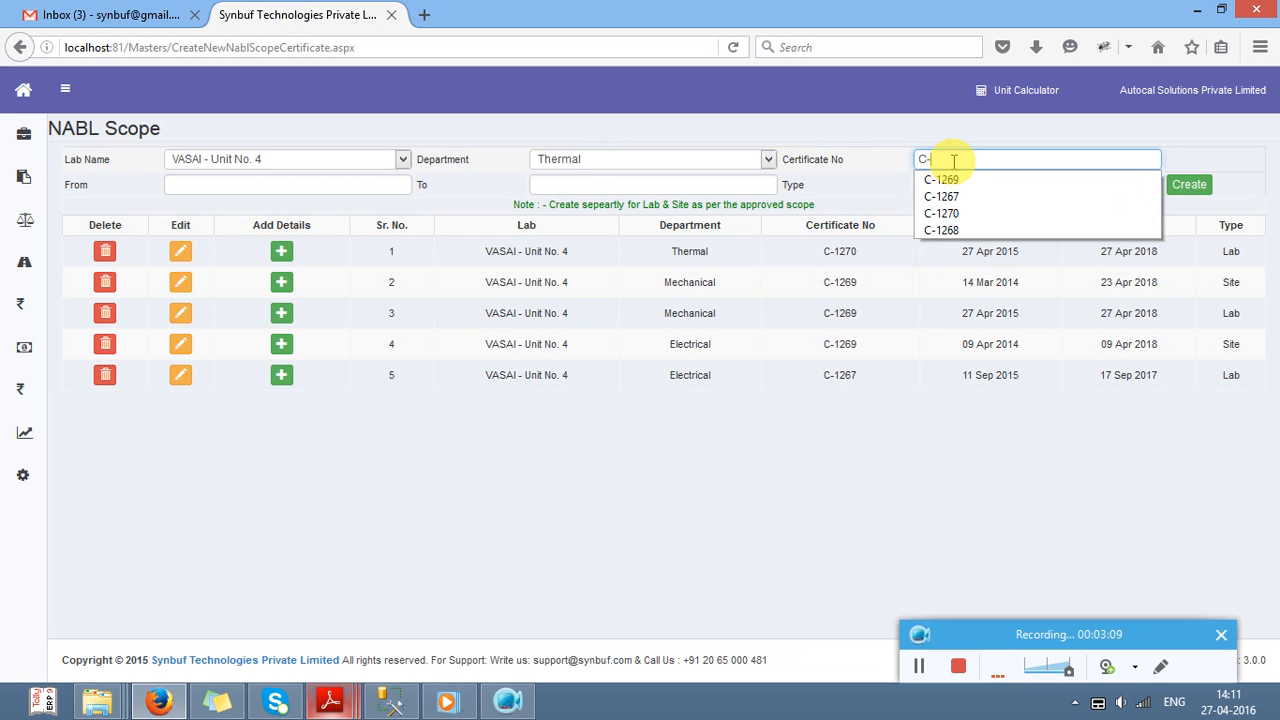
# Step: Set the second Thermal scope's From date to 04-26-2015 and its To date to 04-23-2018
pyautogui.press('Tab')
pyautogui.press('Down')
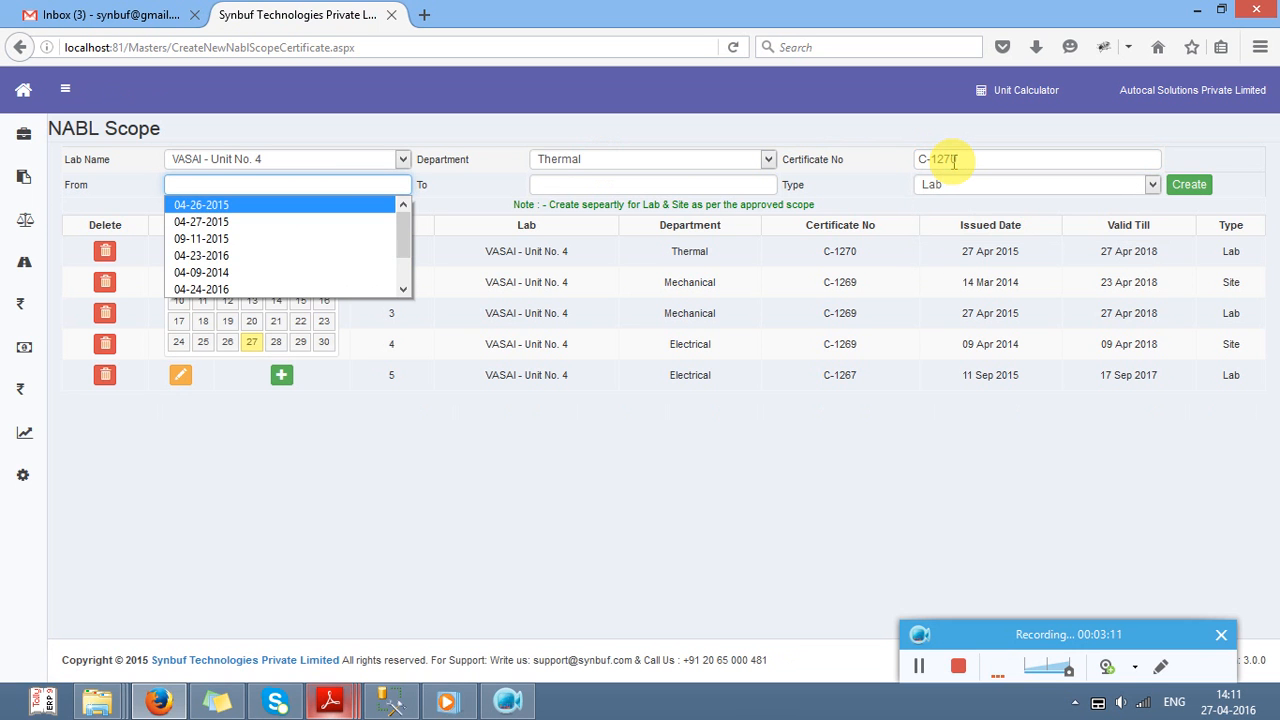
pyautogui.press('Return')
pyautogui.press('Tab')
pyautogui.press('Down')
pyautogui.press('Down')
pyautogui.press('Return')
pyautogui.press('Tab')
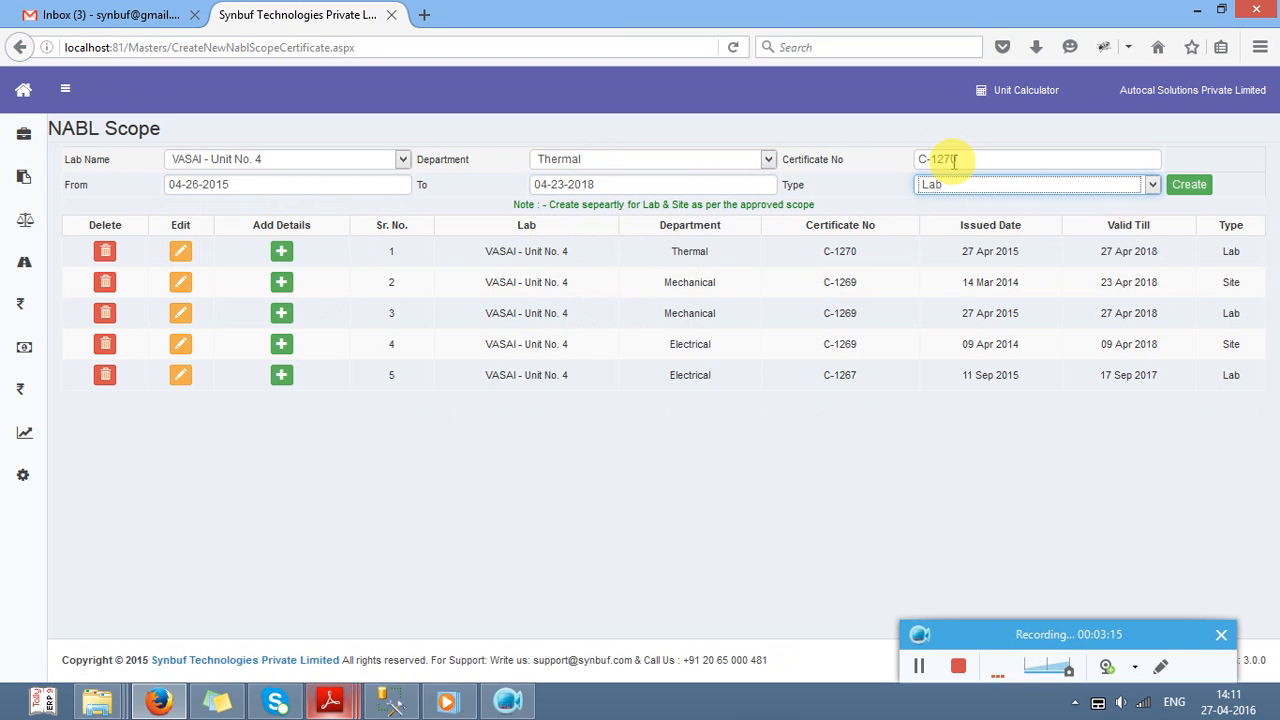
# Step: Set the scope type to Site and create the second Thermal scope record
pyautogui.hotkey('shift', 'Tab')
pyautogui.hotkey('shift', 'Tab')
pyautogui.press('Tab')
pyautogui.press('Tab')
pyautogui.click(1190, 186)
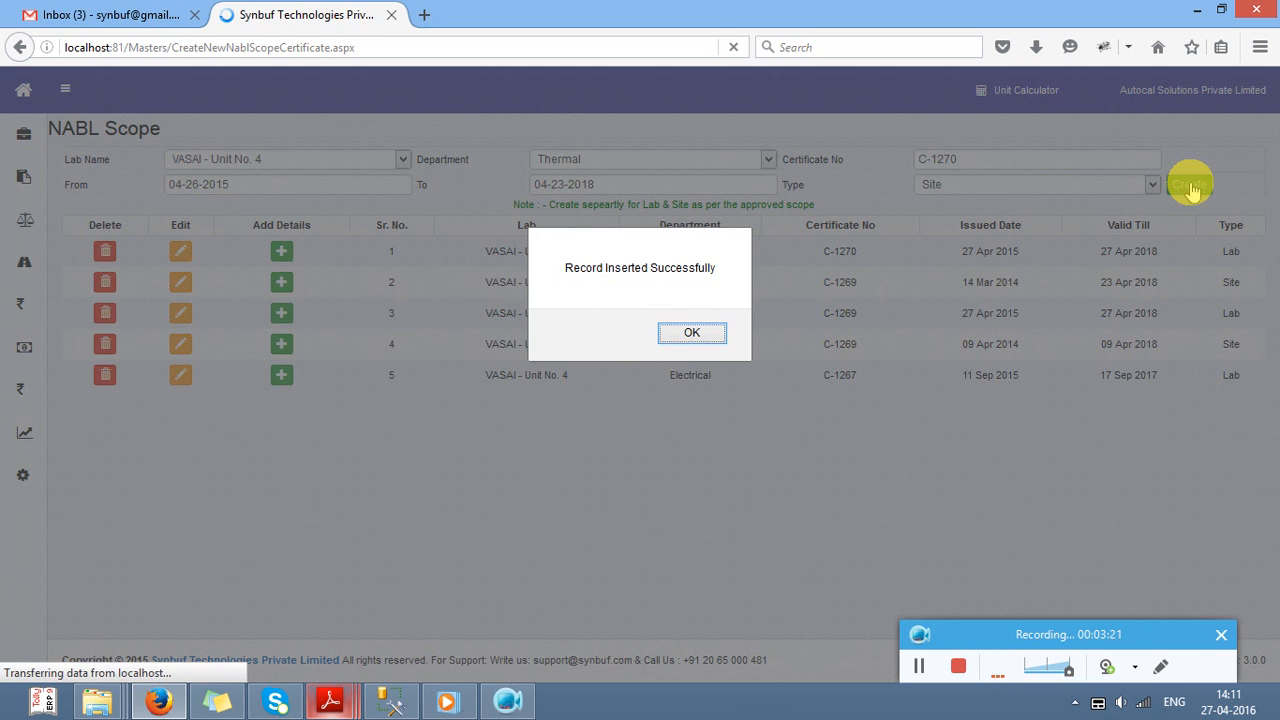
pyautogui.press('Return')
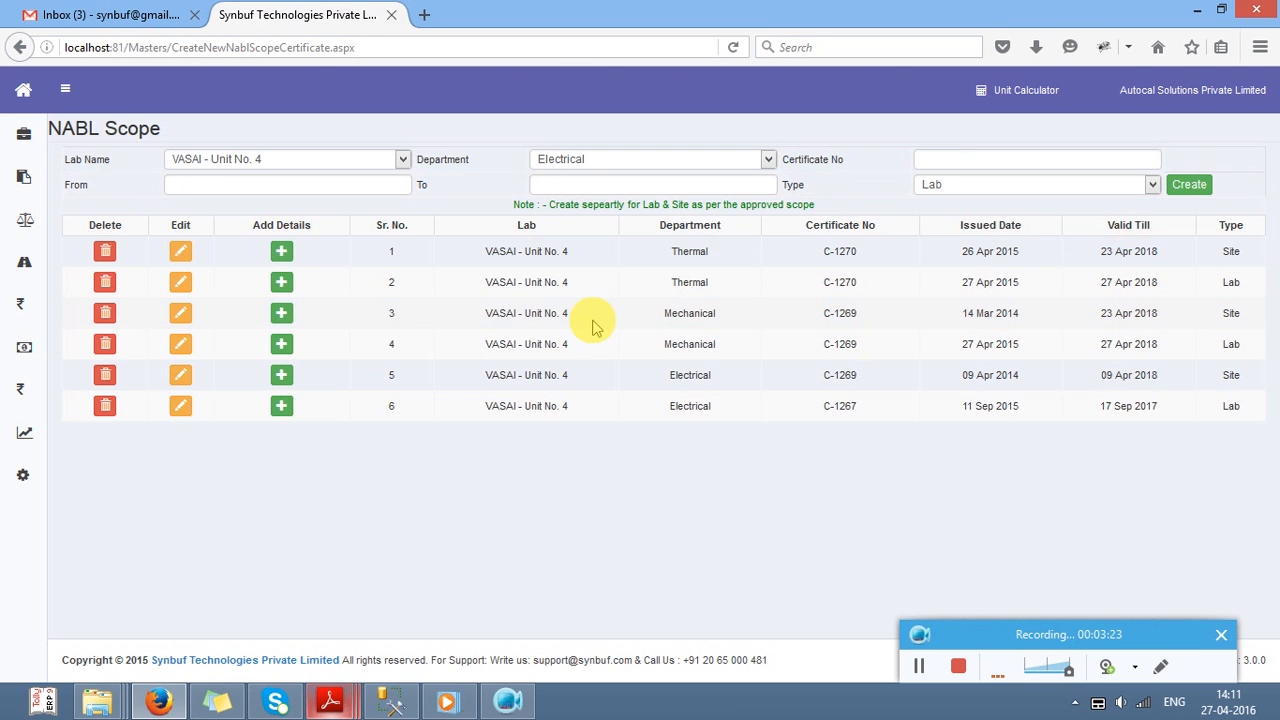
# Step: Switch to C-1267.15.17.pdf in Adobe Reader and examine the closing site calibration notes and the dial gauge entries
pyautogui.moveTo(329, 701)
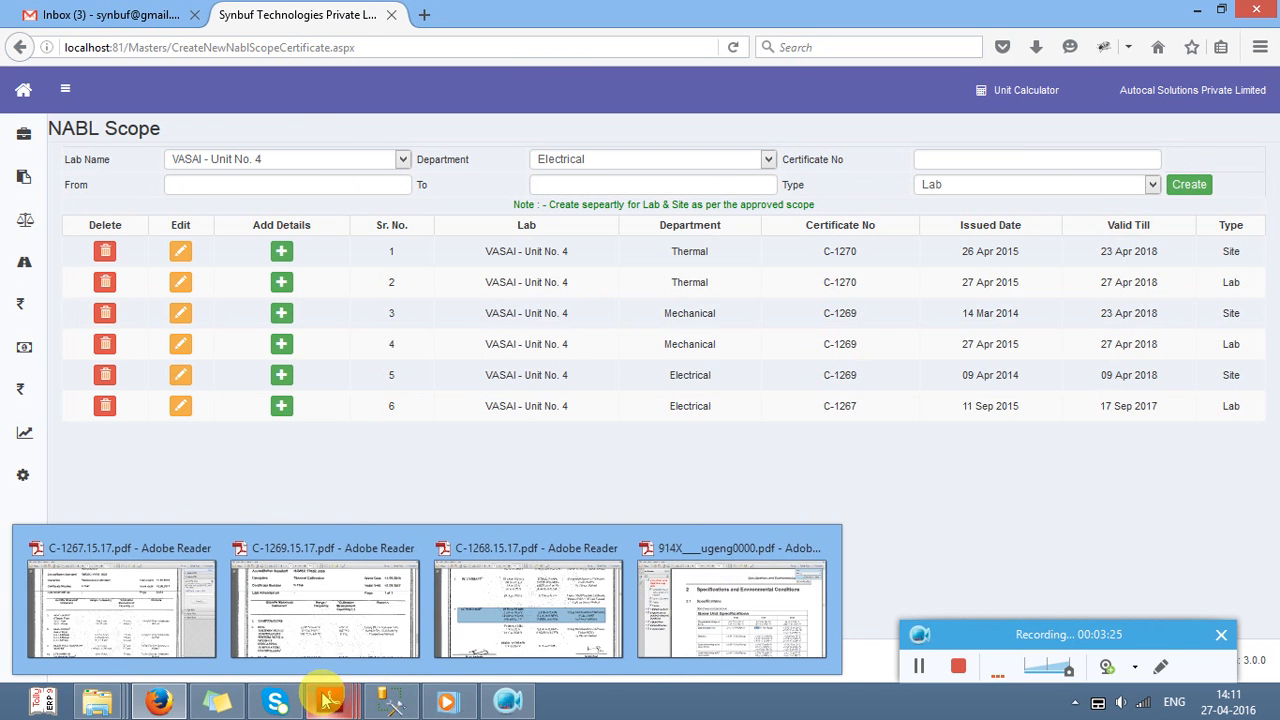
pyautogui.click(120, 610)
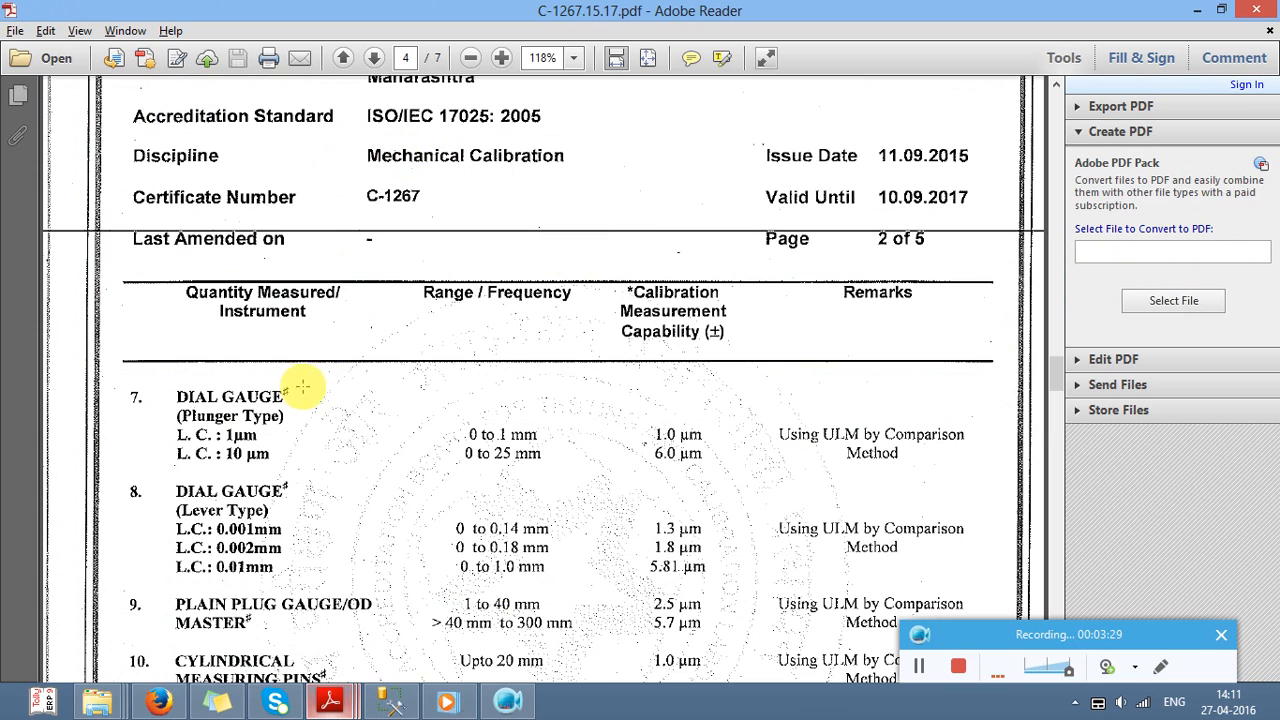
pyautogui.moveTo(1052, 378); pyautogui.dragTo(1063, 708)
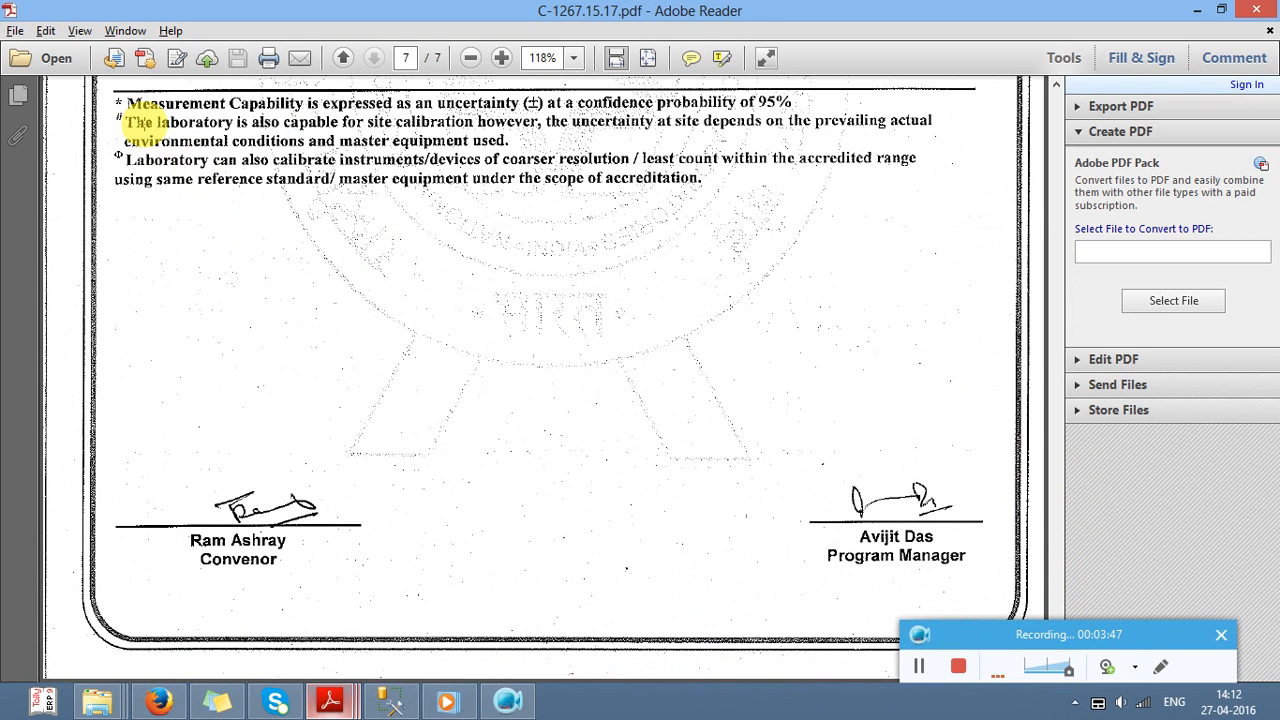
pyautogui.scroll(20, 140, 122)
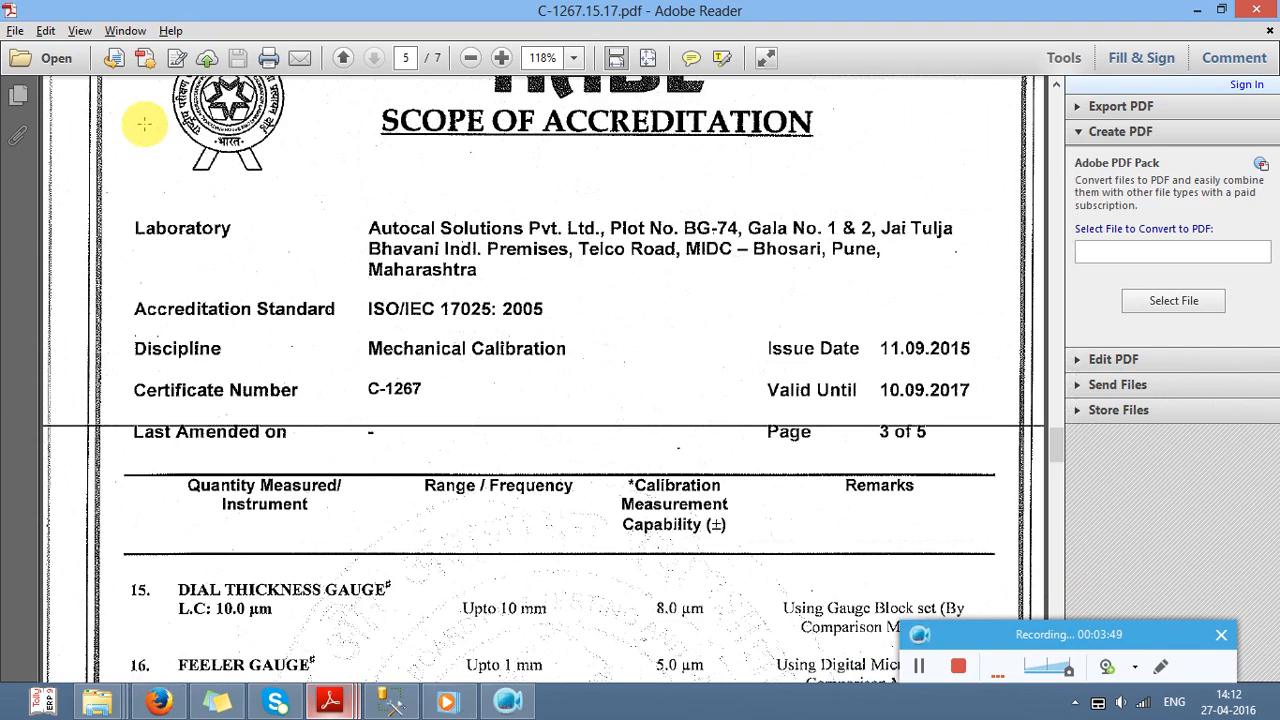
pyautogui.scroll(15, 144, 123)
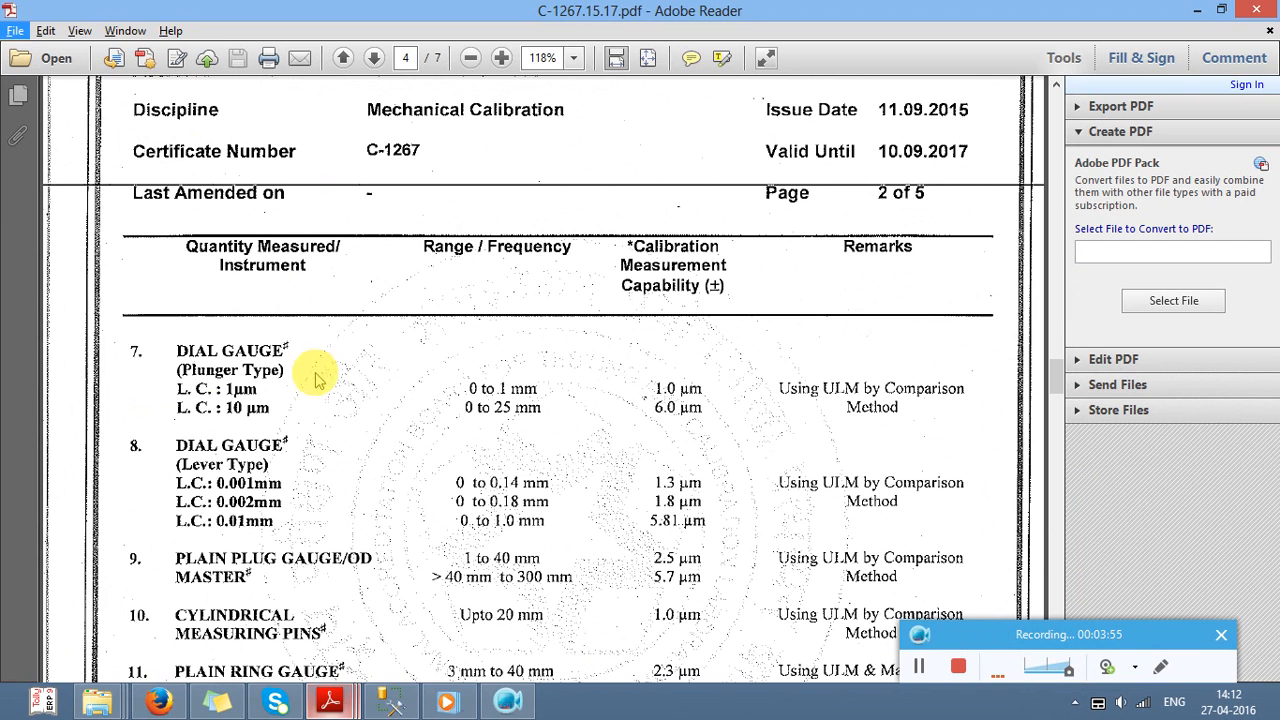
# Step: Return to Firefox, open the details page of the Mechanical Lab scope record and check the Type options
pyautogui.click(160, 700)
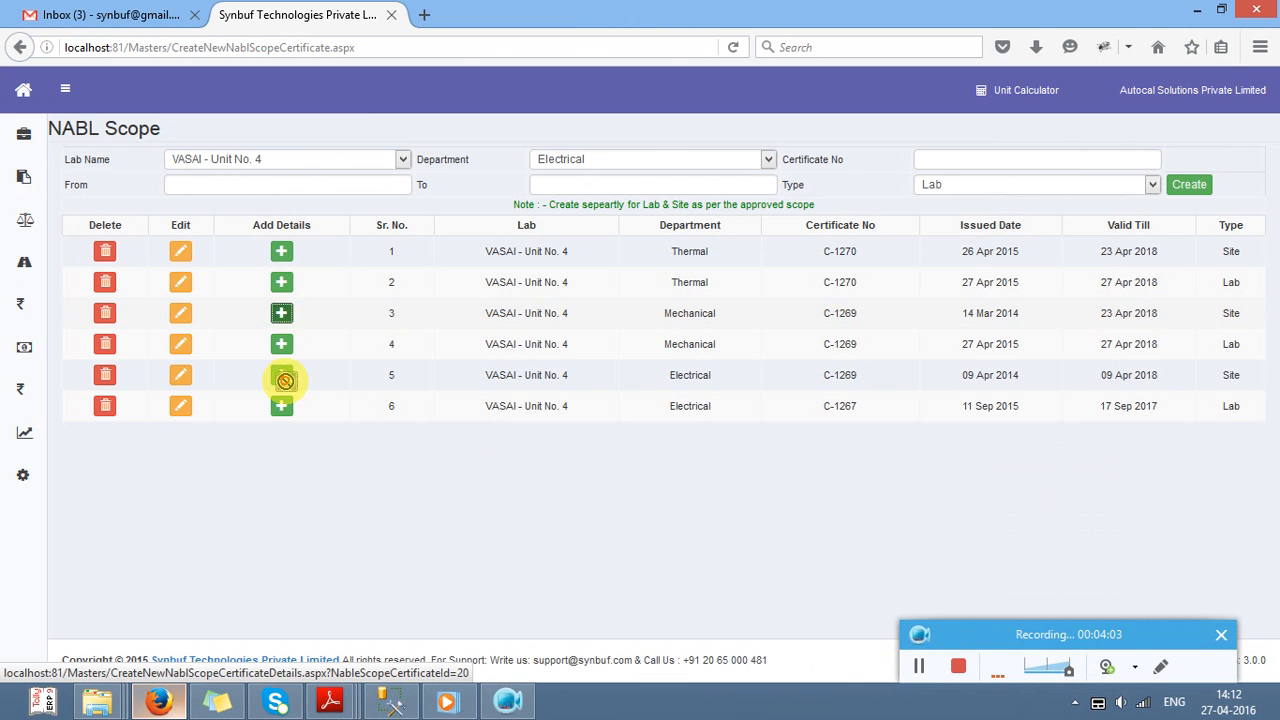
pyautogui.click(282, 345)
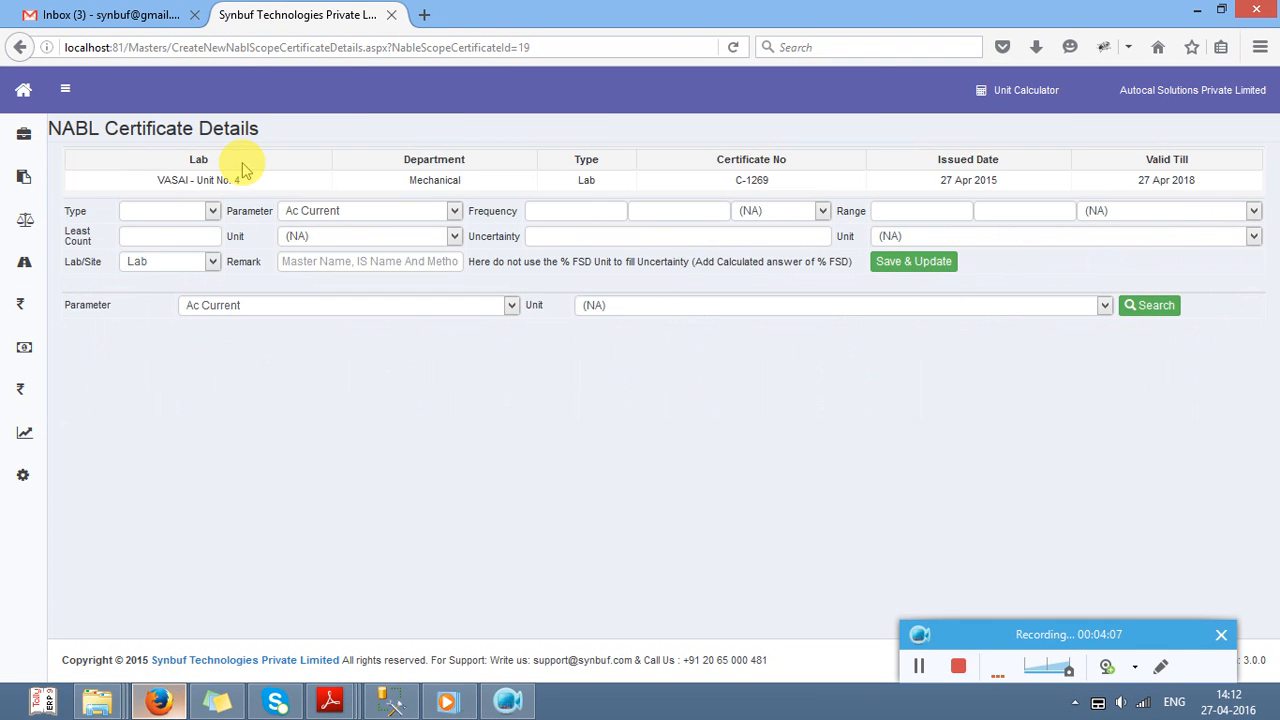
pyautogui.click(155, 212)
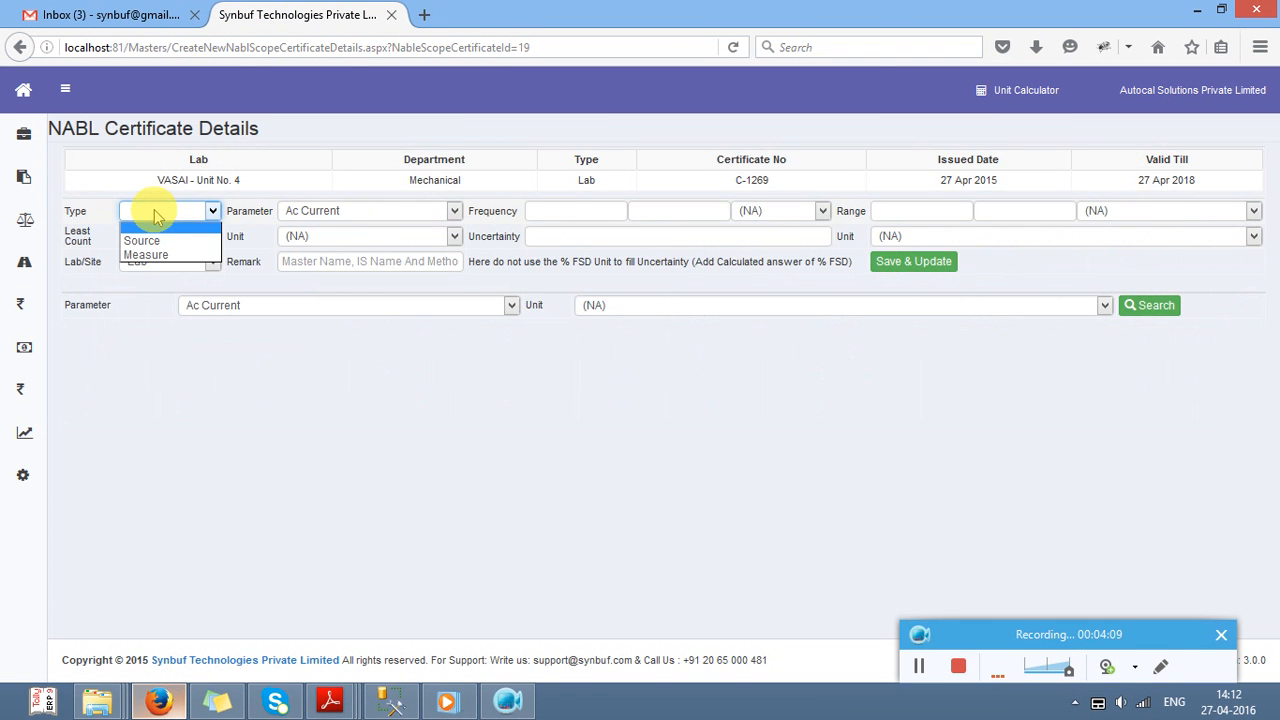
# Step: Choose Calipers as the parameter, then compare the parameter options with the dial gauge entry in the PDF
pyautogui.click(376, 214)
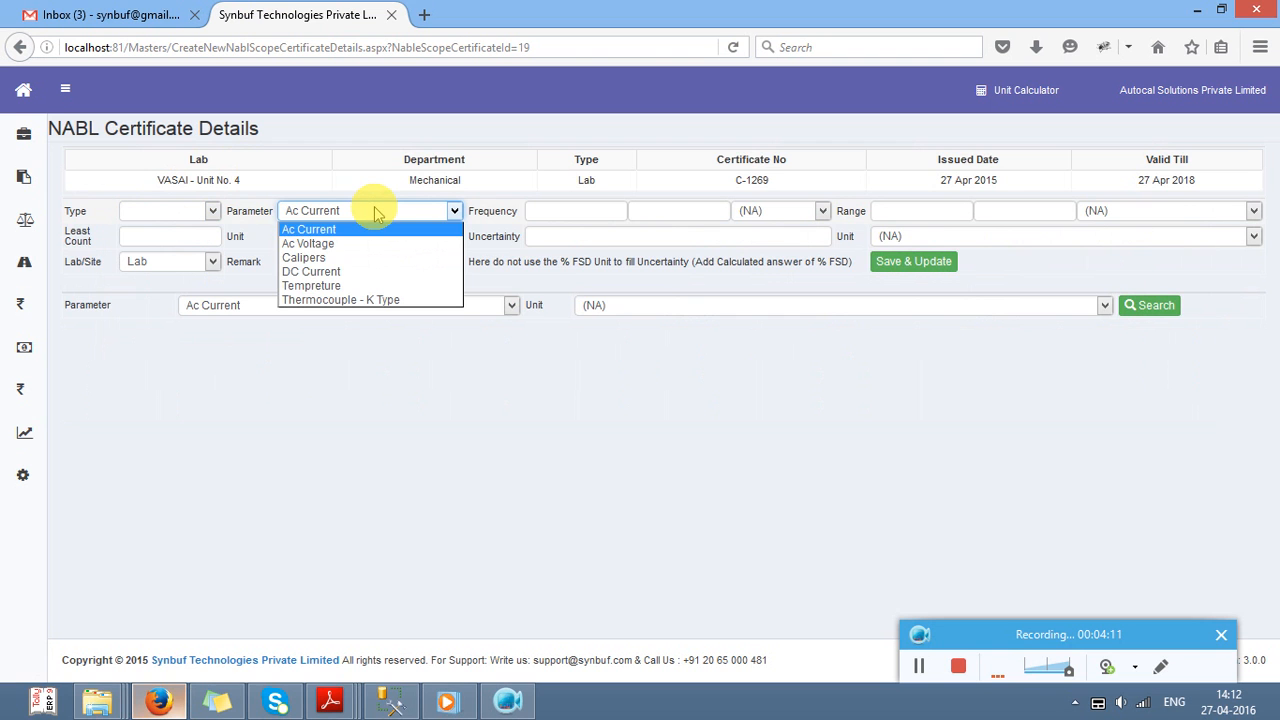
pyautogui.press('Down')
pyautogui.press('Down')
pyautogui.press('Tab')
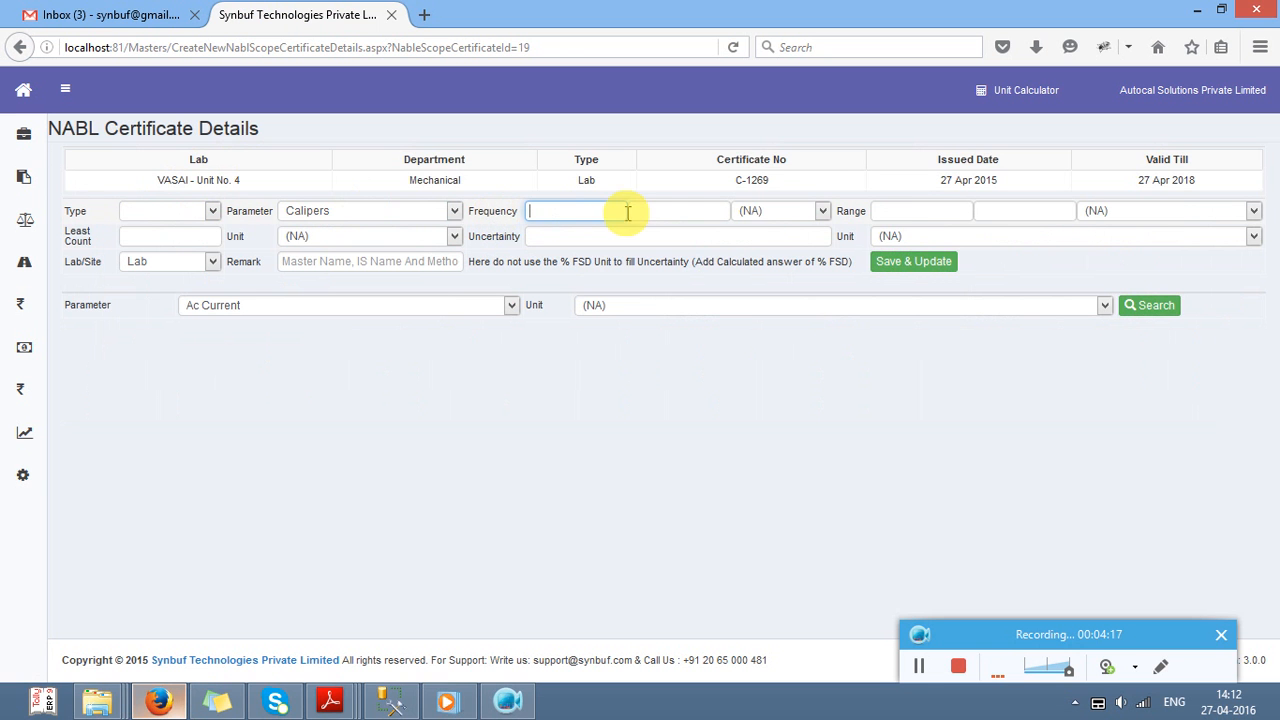
pyautogui.click(908, 208)
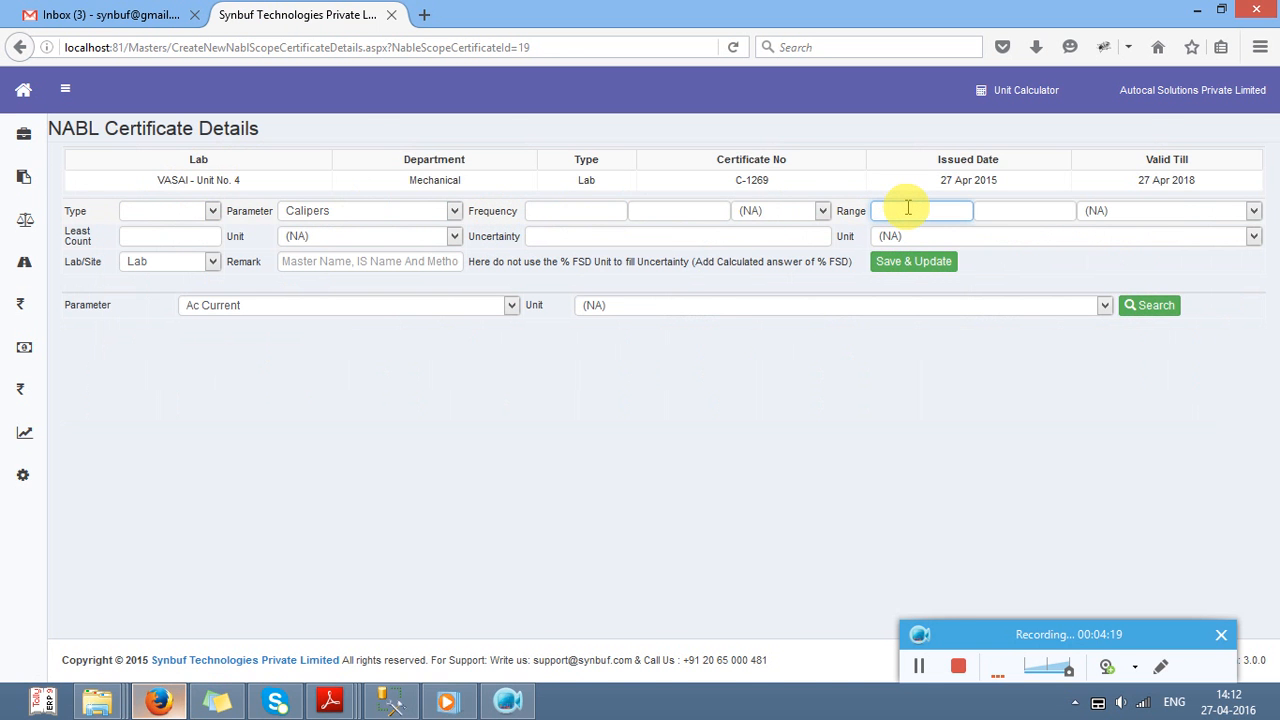
pyautogui.hotkey('alt', 'Tab')
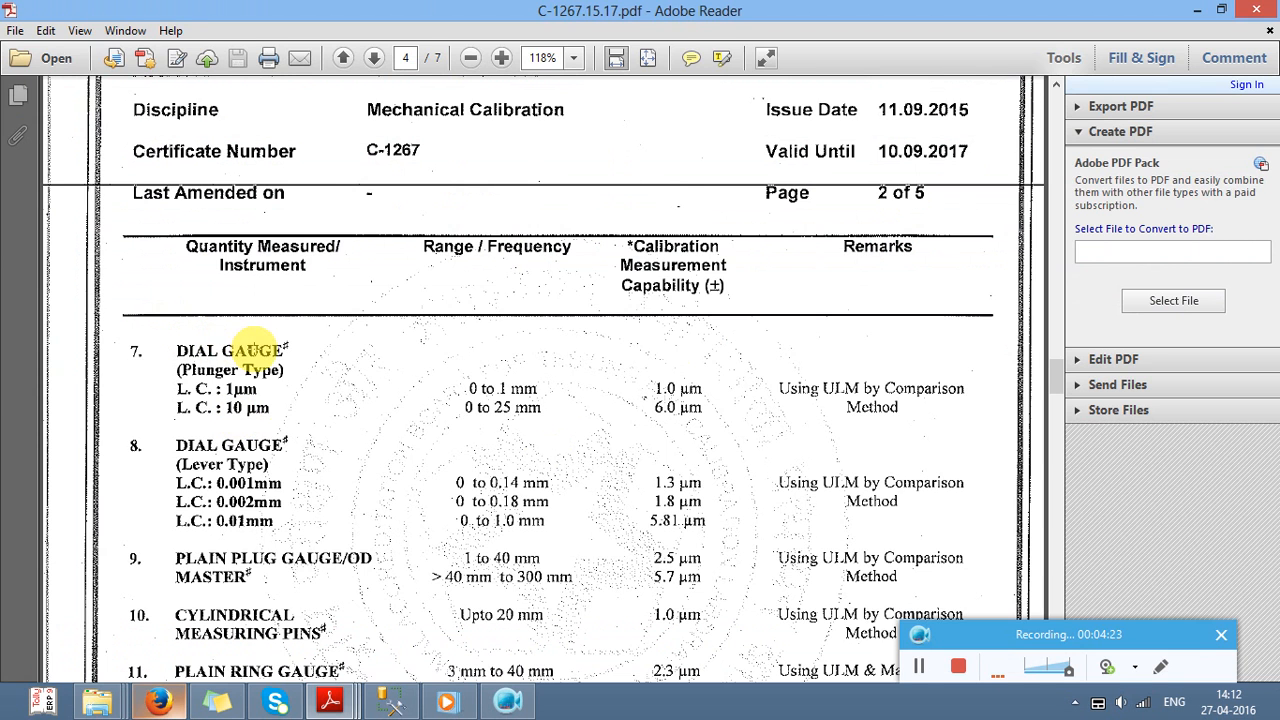
pyautogui.hotkey('alt', 'Tab')
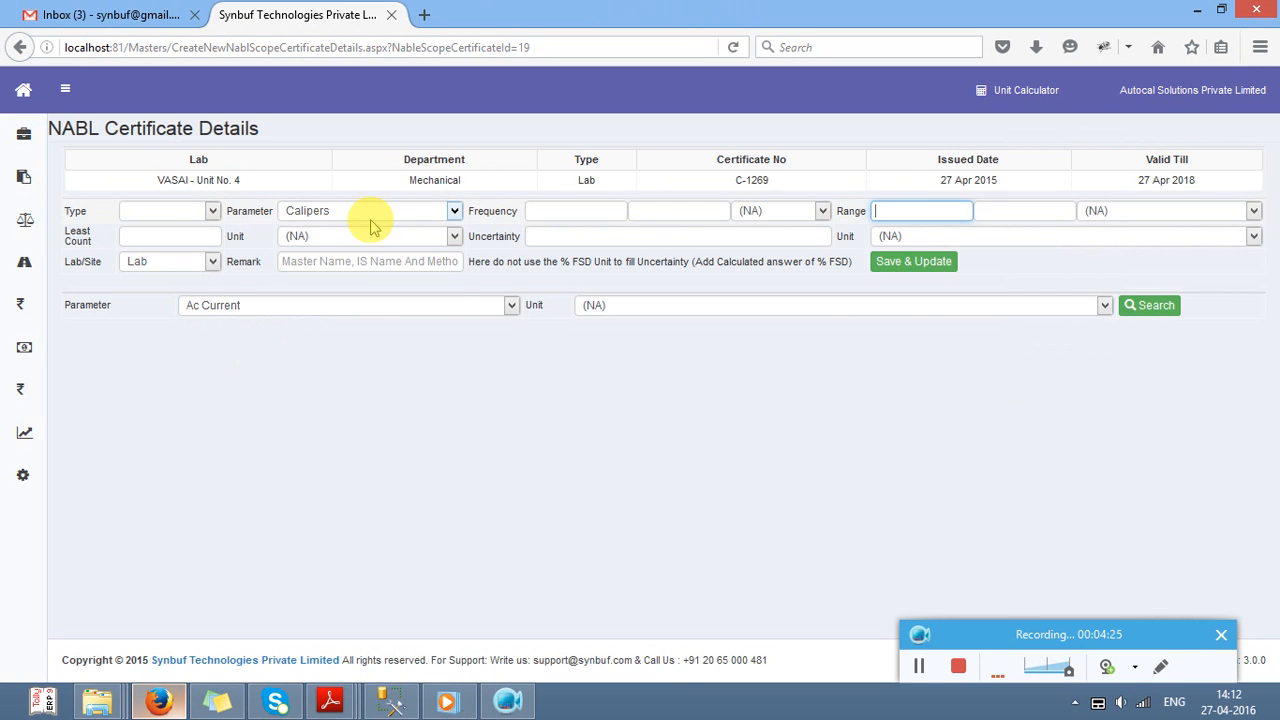
pyautogui.click(370, 215)
# Step: Open the Parameters page in a separate tab and create the parameter Dial Gauge - Plunger Type for the Mechanical department
pyautogui.moveTo(40, 140)
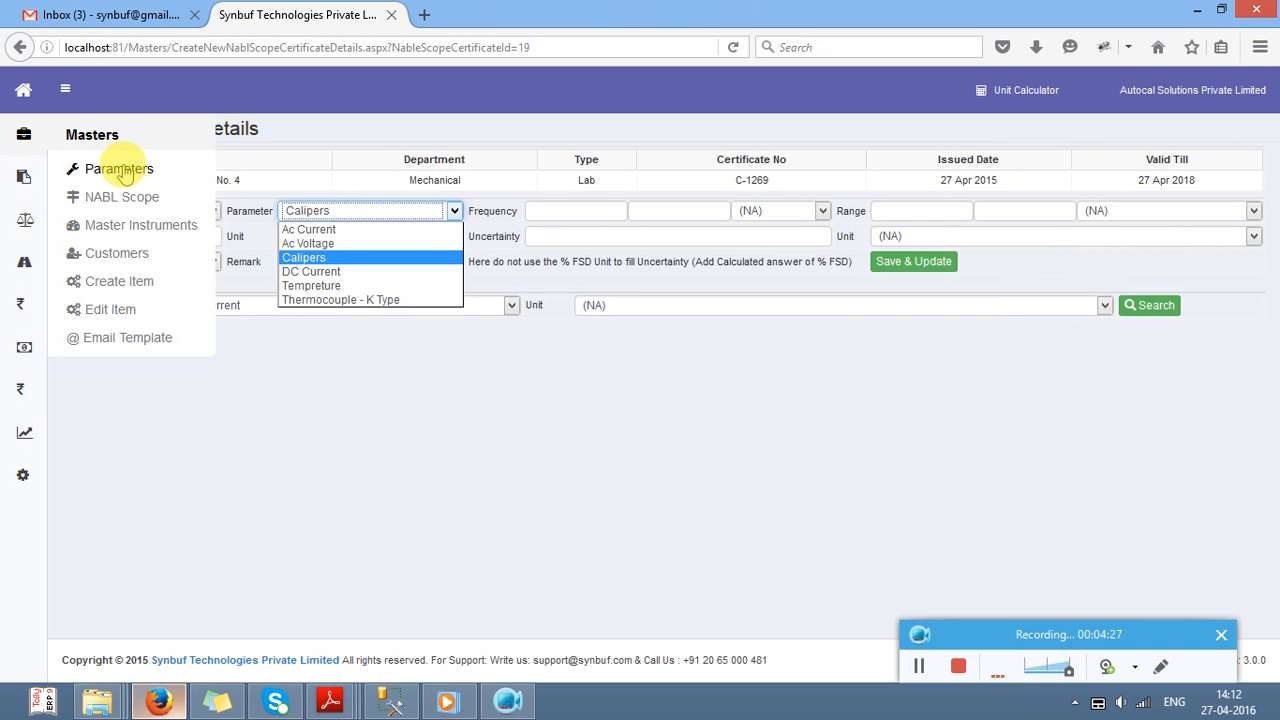
pyautogui.middleClick(119, 172)
pyautogui.click(455, 15)
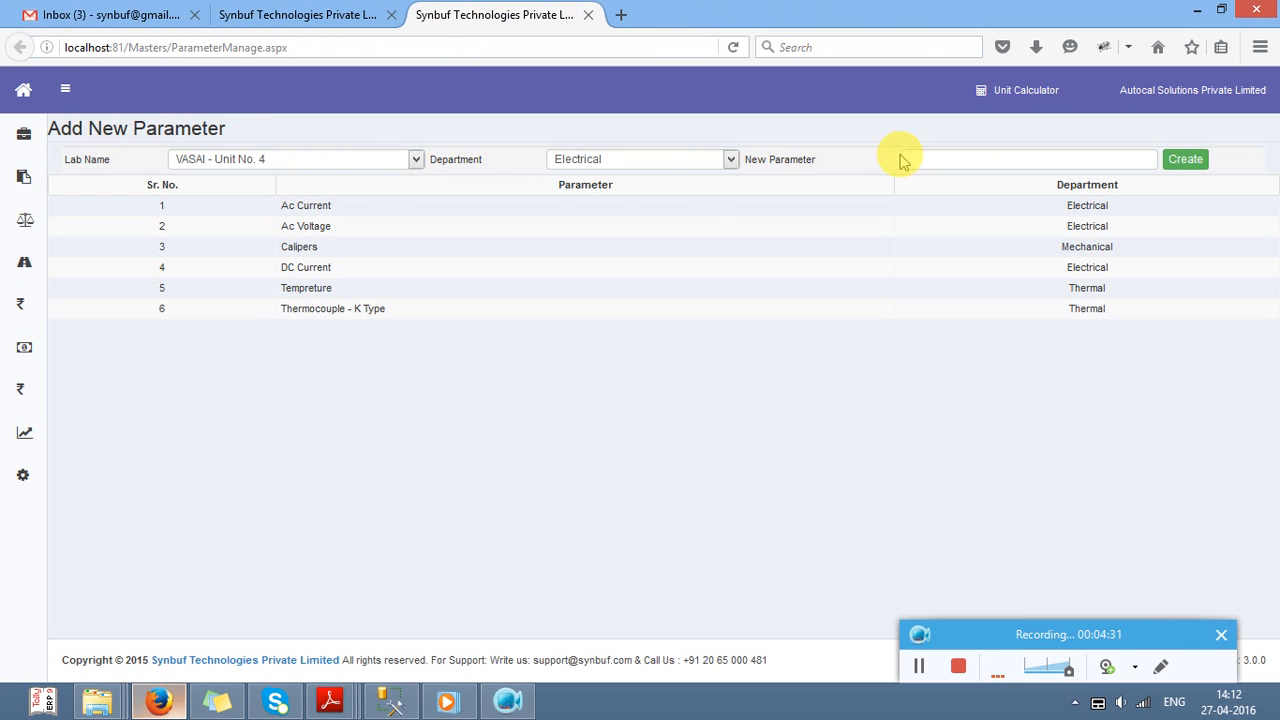
pyautogui.click(686, 162)
pyautogui.press('Down')
pyautogui.press('Return')
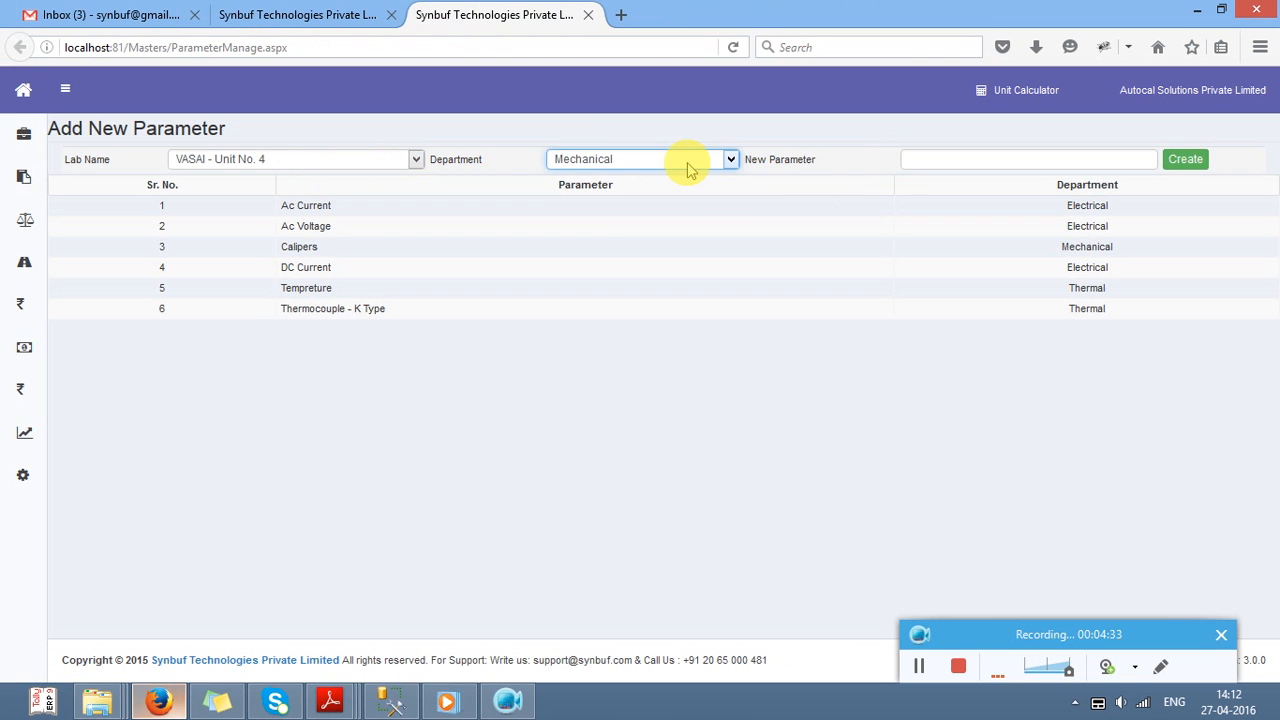
pyautogui.press('Tab')
pyautogui.write('Dial ')
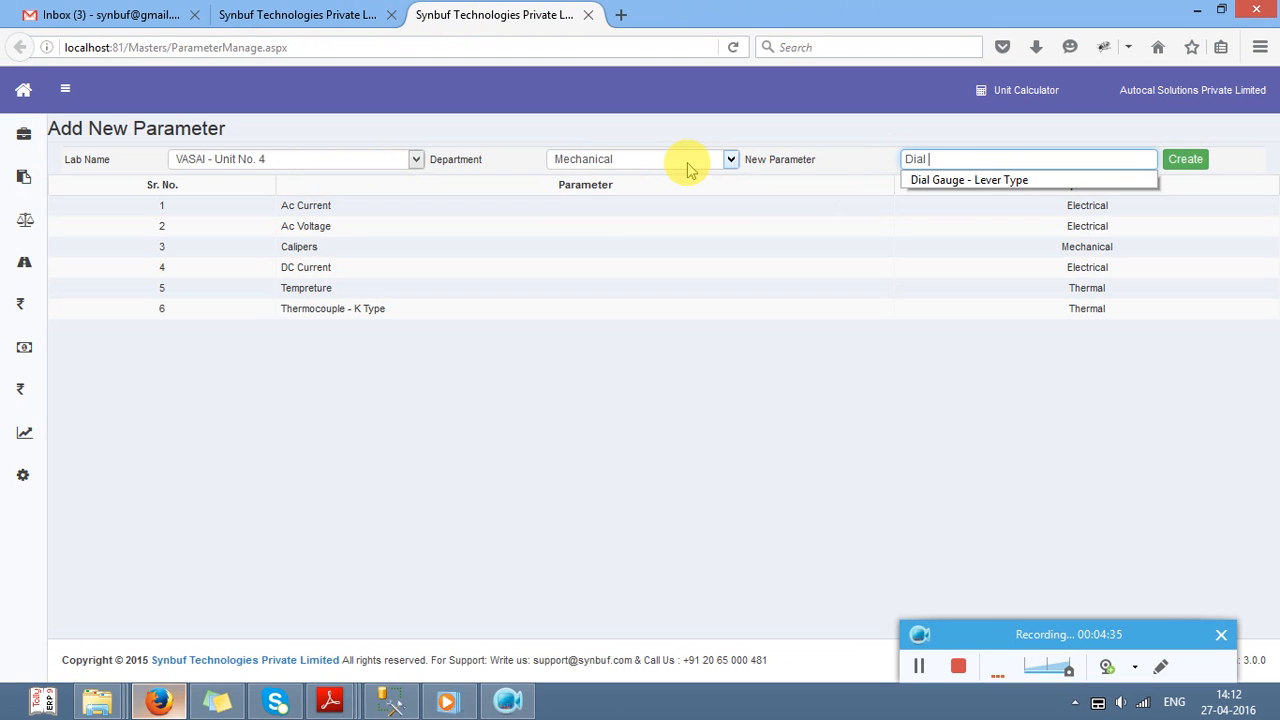
pyautogui.write('Gauge - Plunger Ty')
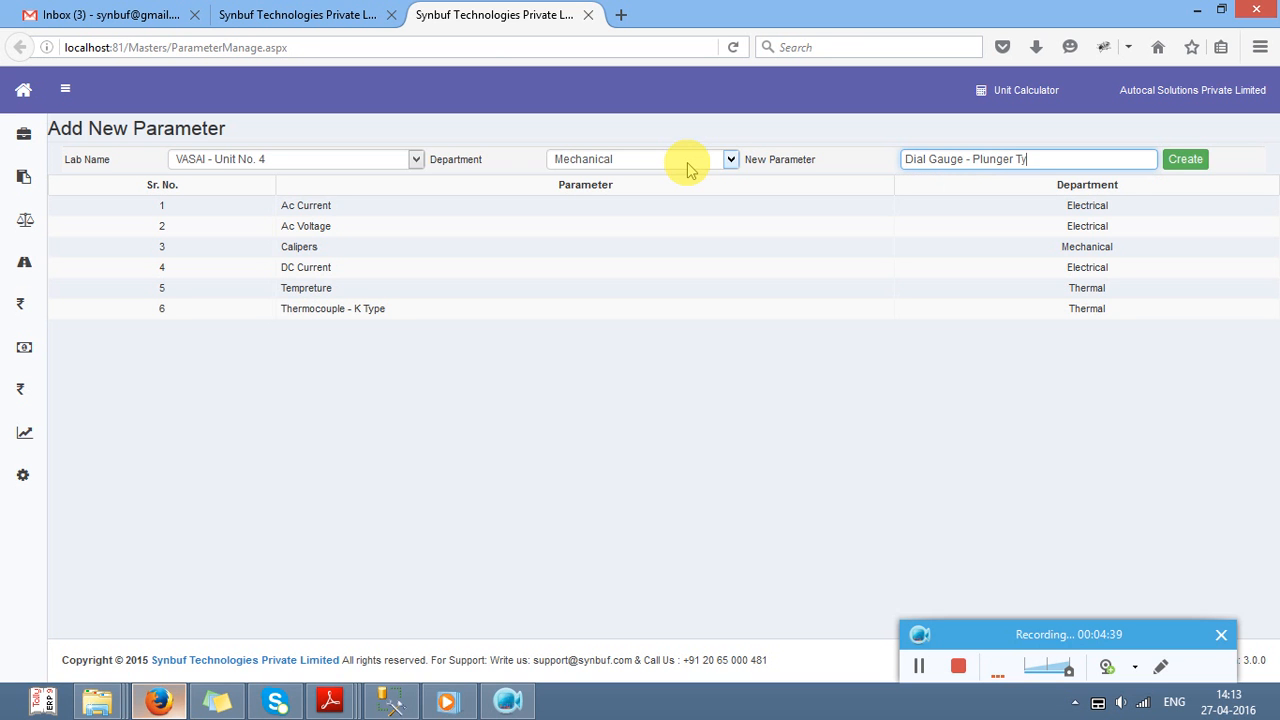
pyautogui.write('pe')
pyautogui.press('Return')
# Step: Reload the NABL Certificate Details page and choose Dial Gauge - Plunger Type as the parameter
pyautogui.click(270, 12)
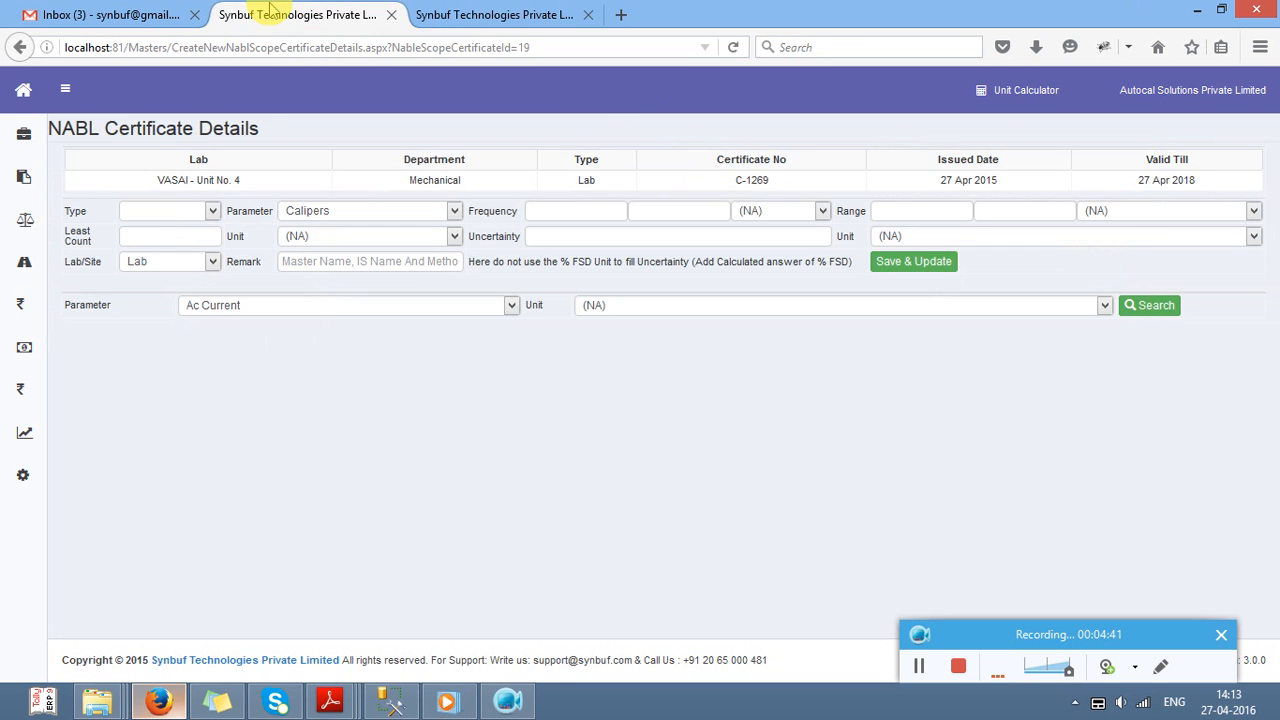
pyautogui.click(293, 46)
pyautogui.press('Return')
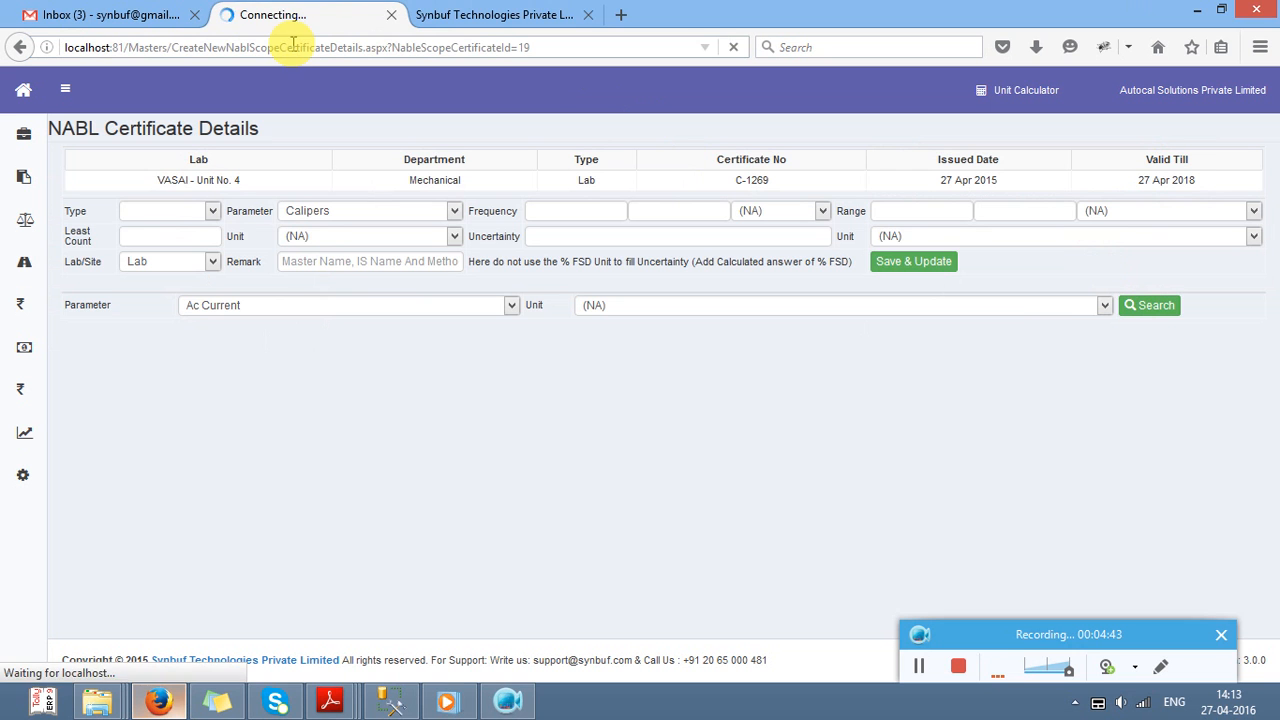
pyautogui.click(396, 210)
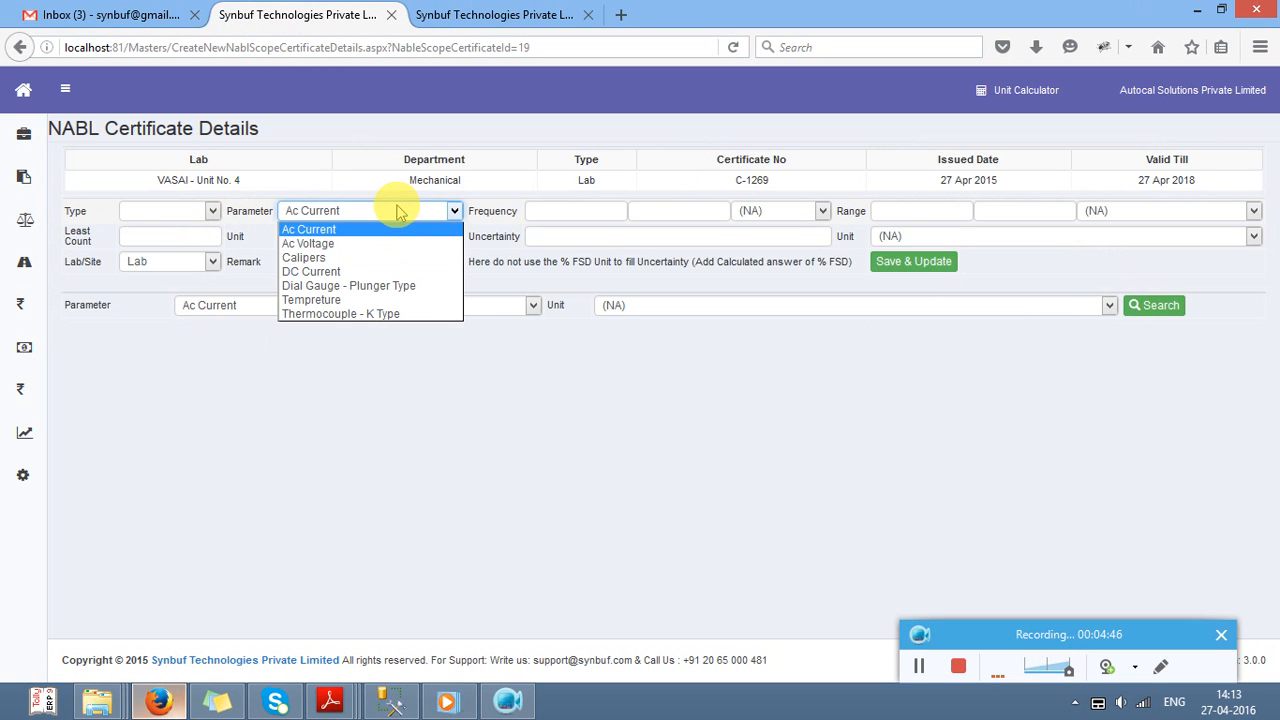
pyautogui.click(415, 285)
# Step: Check the plunger dial gauge's entry in the PDF and enter its range as 0 to 1
pyautogui.hotkey('alt', 'Tab')
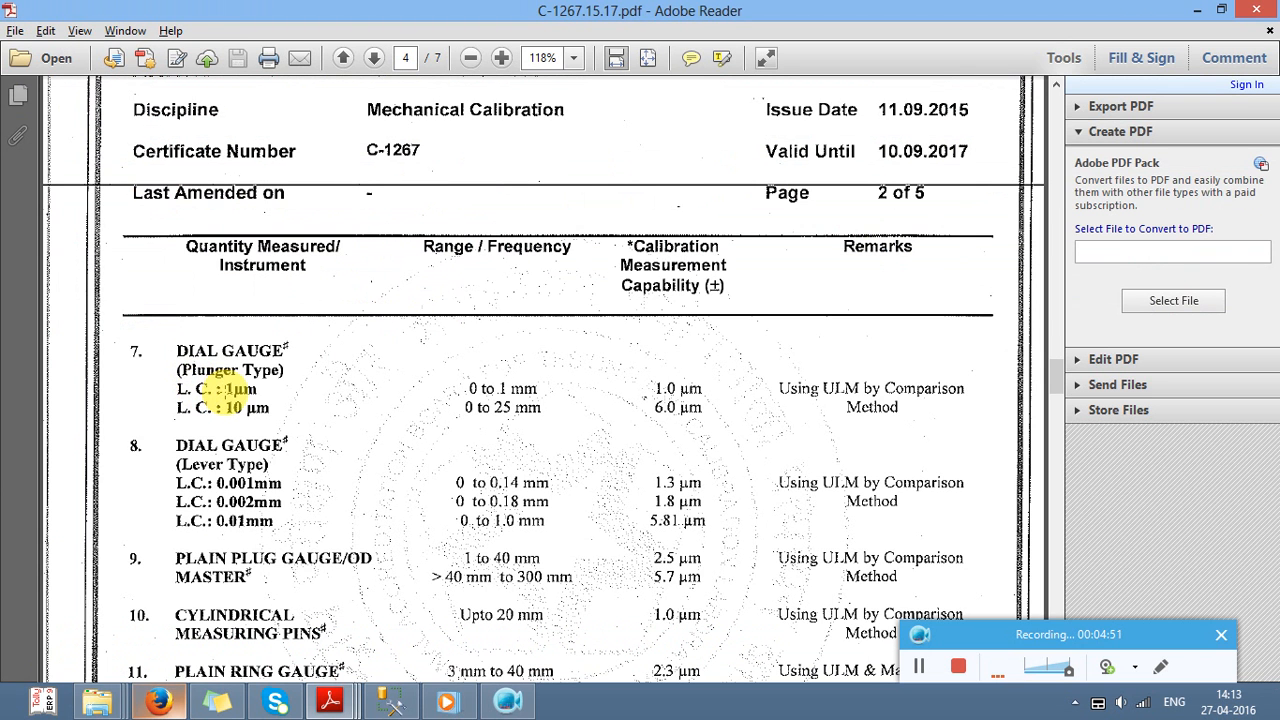
pyautogui.hotkey('alt', 'Tab')
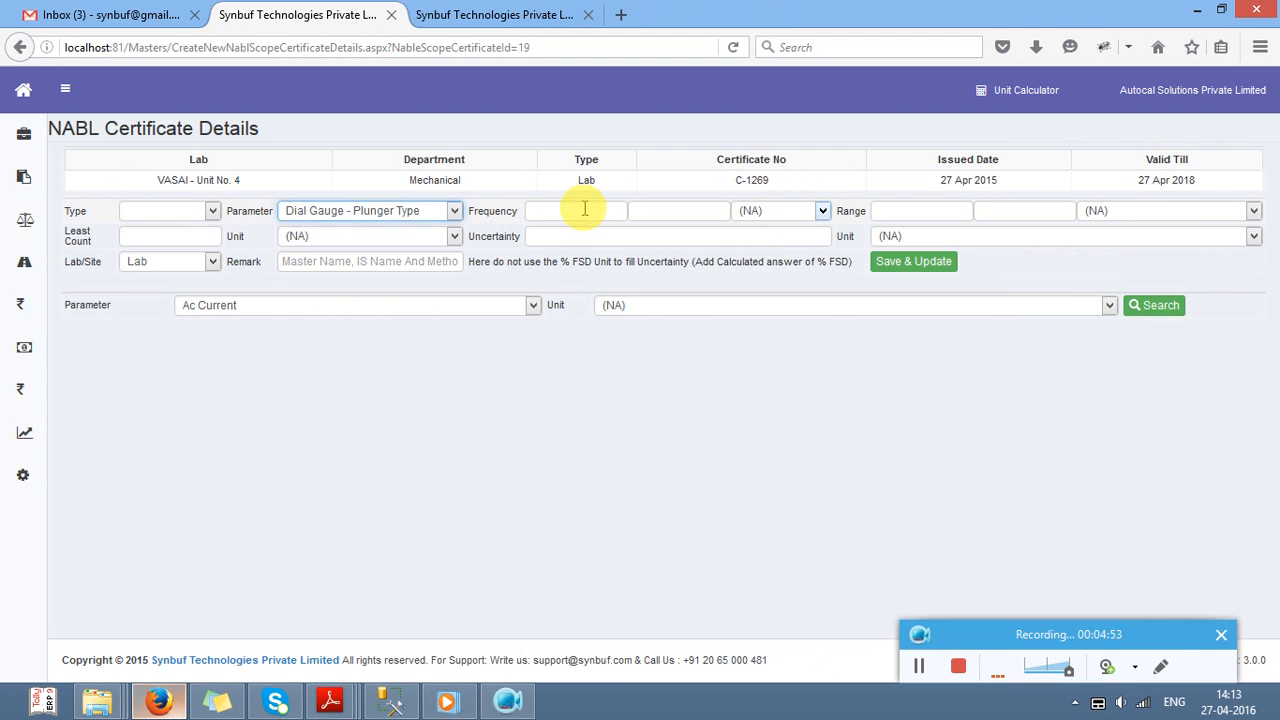
pyautogui.click(957, 207)
pyautogui.hotkey('alt', 'Tab')
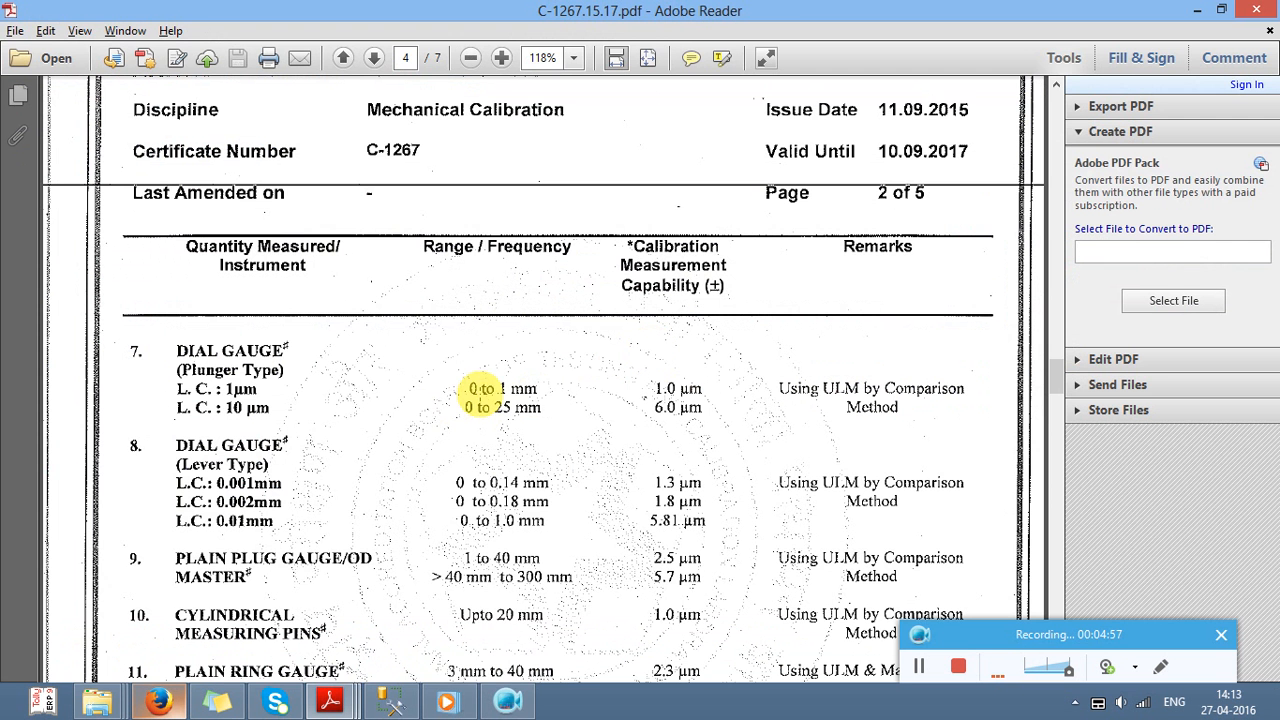
pyautogui.hotkey('alt', 'Tab')
pyautogui.write('0')
pyautogui.press('Tab')
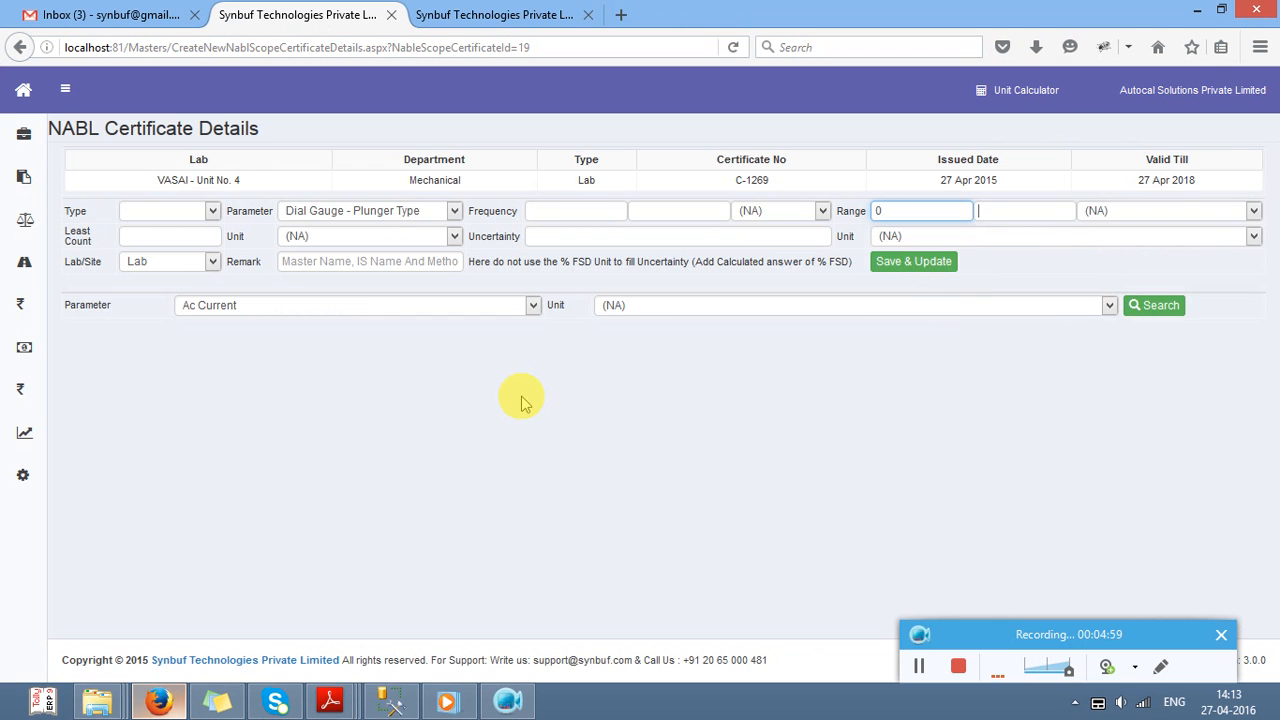
pyautogui.write('1')
# Step: Choose the unit for the plunger dial gauge's range and switch to the PDF to consult its entry
pyautogui.press('Tab')
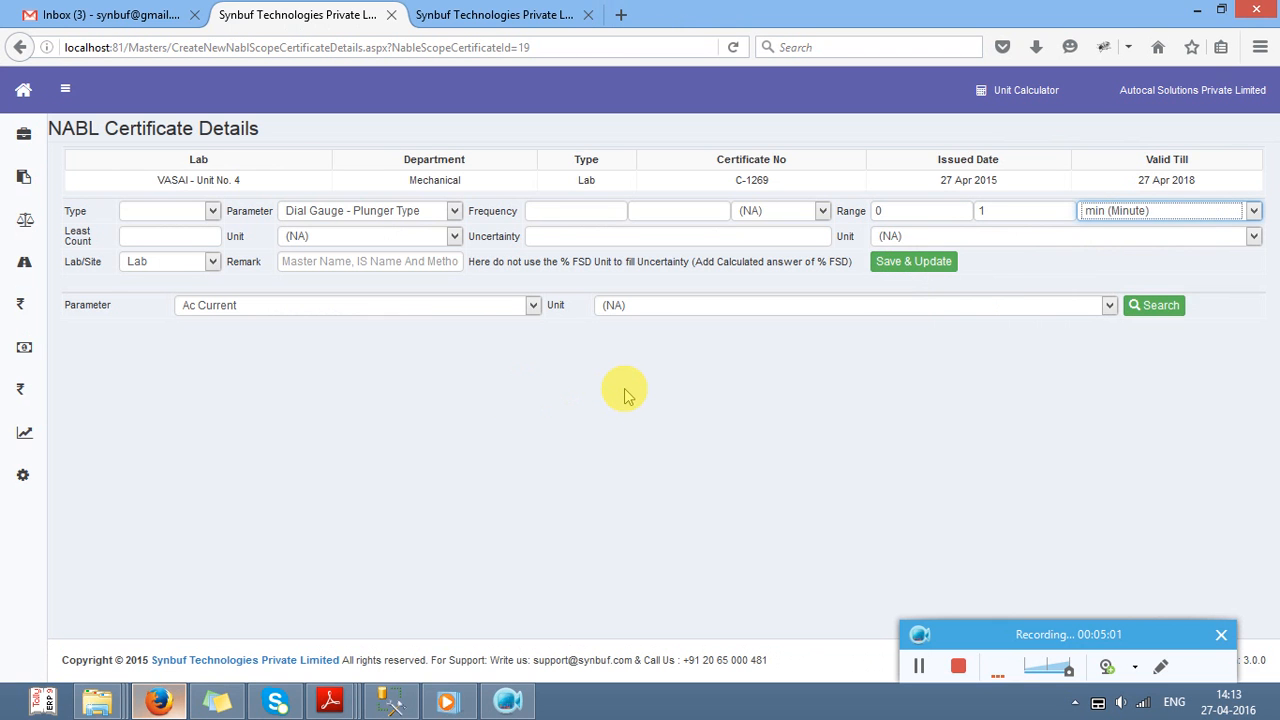
pyautogui.press('Down')
pyautogui.press('Down')
pyautogui.press('Down')
pyautogui.press('Down')
pyautogui.press('Down')
pyautogui.press('Tab')
pyautogui.hotkey('alt', 'Tab')
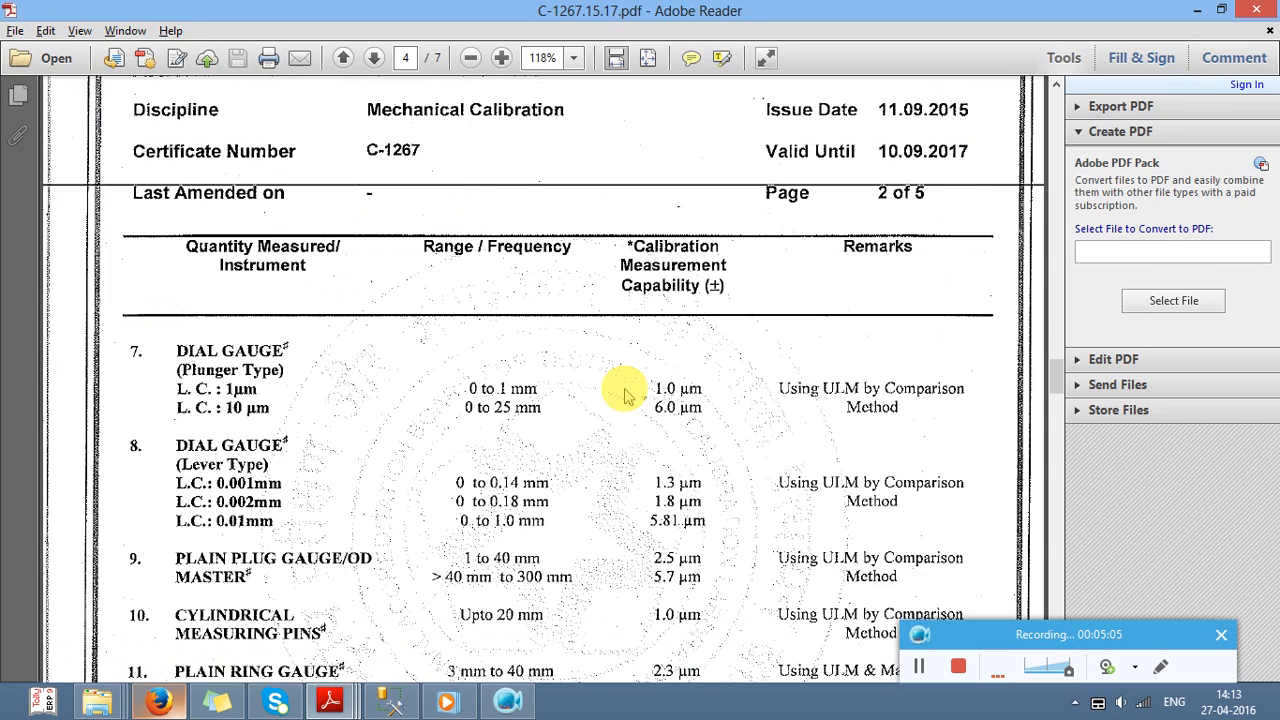
# Step: Enter 1 as the plunger dial gauge's least count and choose µm (Micro Meter) as its unit
pyautogui.hotkey('alt', 'Tab')
pyautogui.write('0')
pyautogui.press('BackSpace')
pyautogui.write('1')
pyautogui.press('Tab')
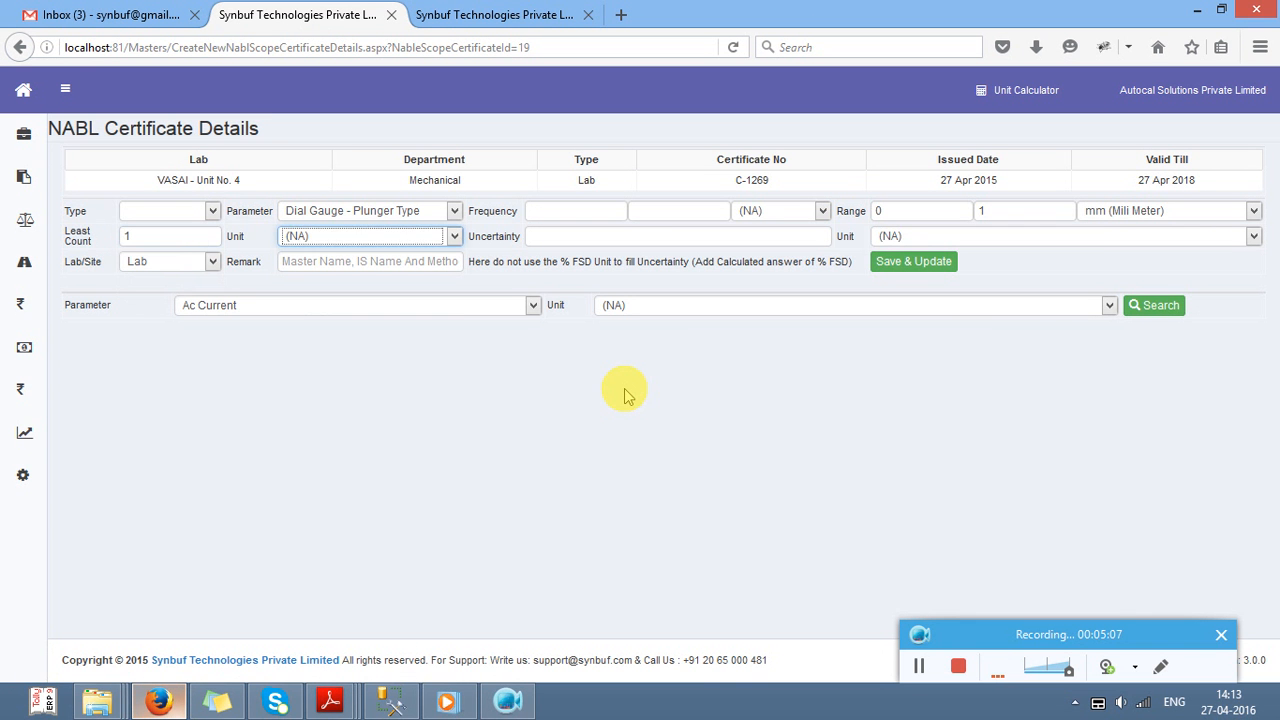
pyautogui.click(305, 237)
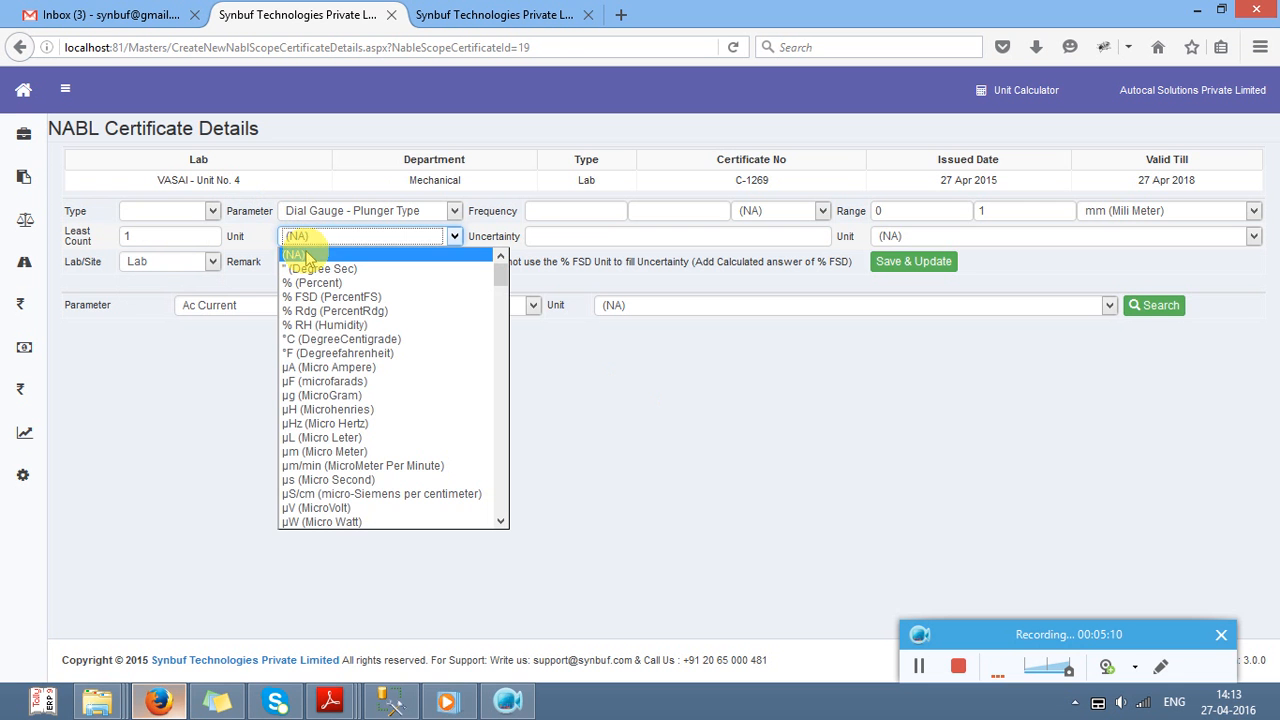
pyautogui.click(335, 450)
# Step: Consult the dial gauge's measurement capability in the PDF and enter its uncertainty as 1.0 with the unit µm (Micro Meter)
pyautogui.click(663, 233)
pyautogui.hotkey('alt', 'Tab')
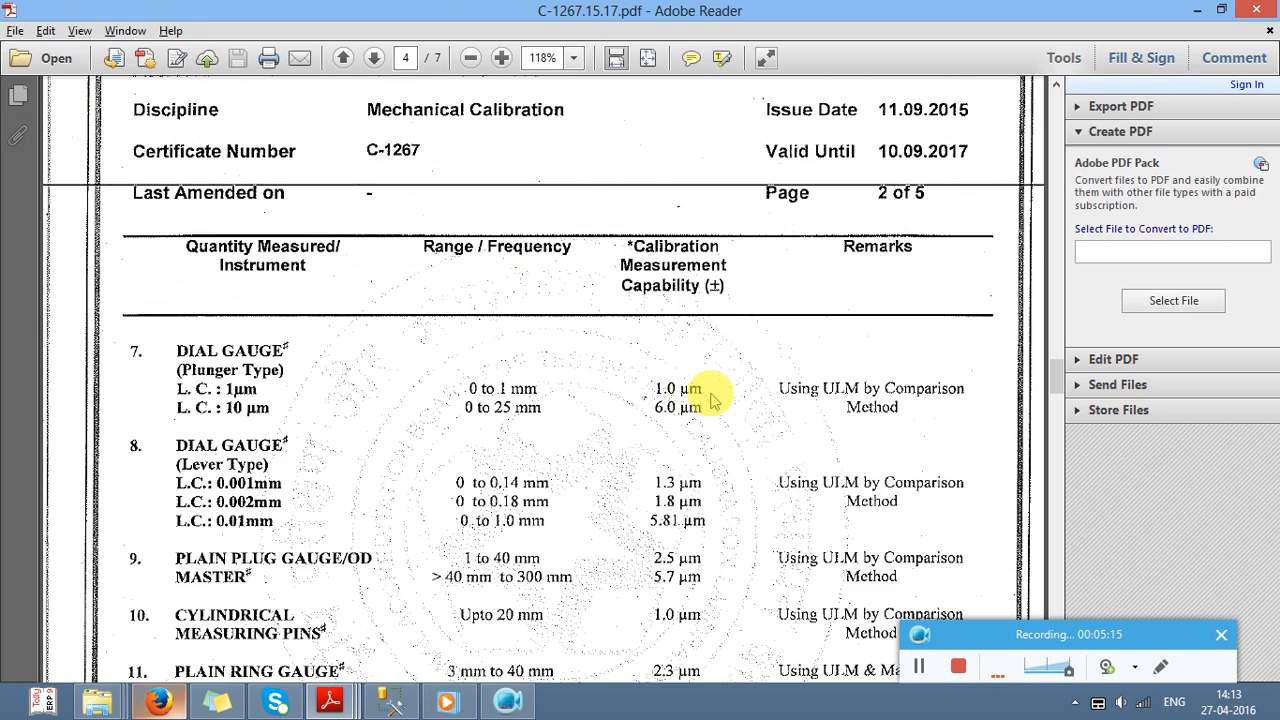
pyautogui.hotkey('alt', 'Tab')
pyautogui.write('1.0')
pyautogui.press('Tab')
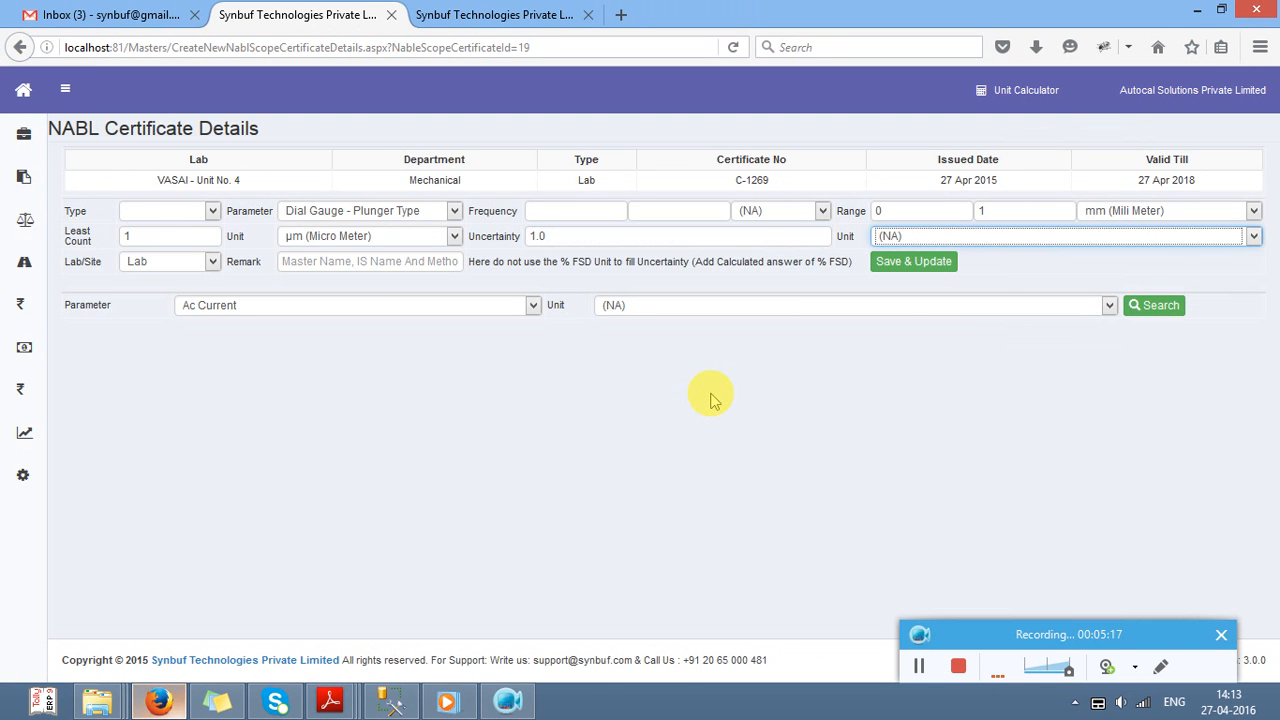
pyautogui.click(943, 237)
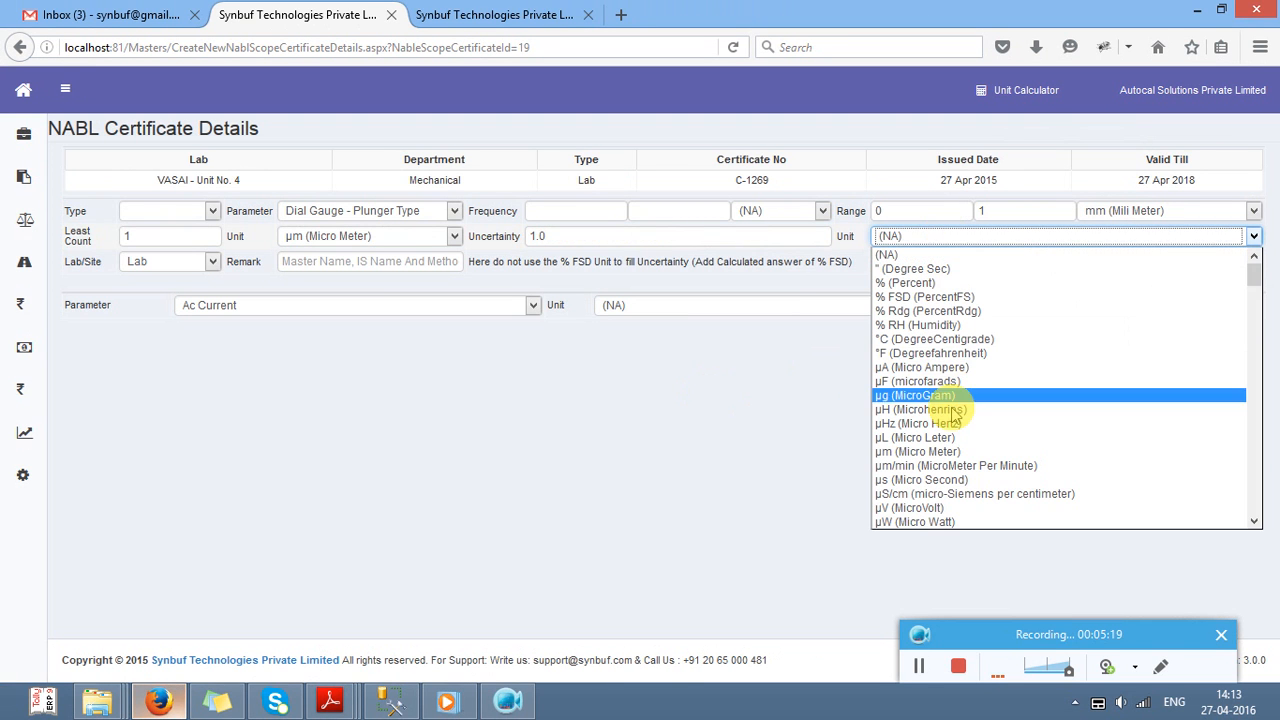
pyautogui.click(951, 452)
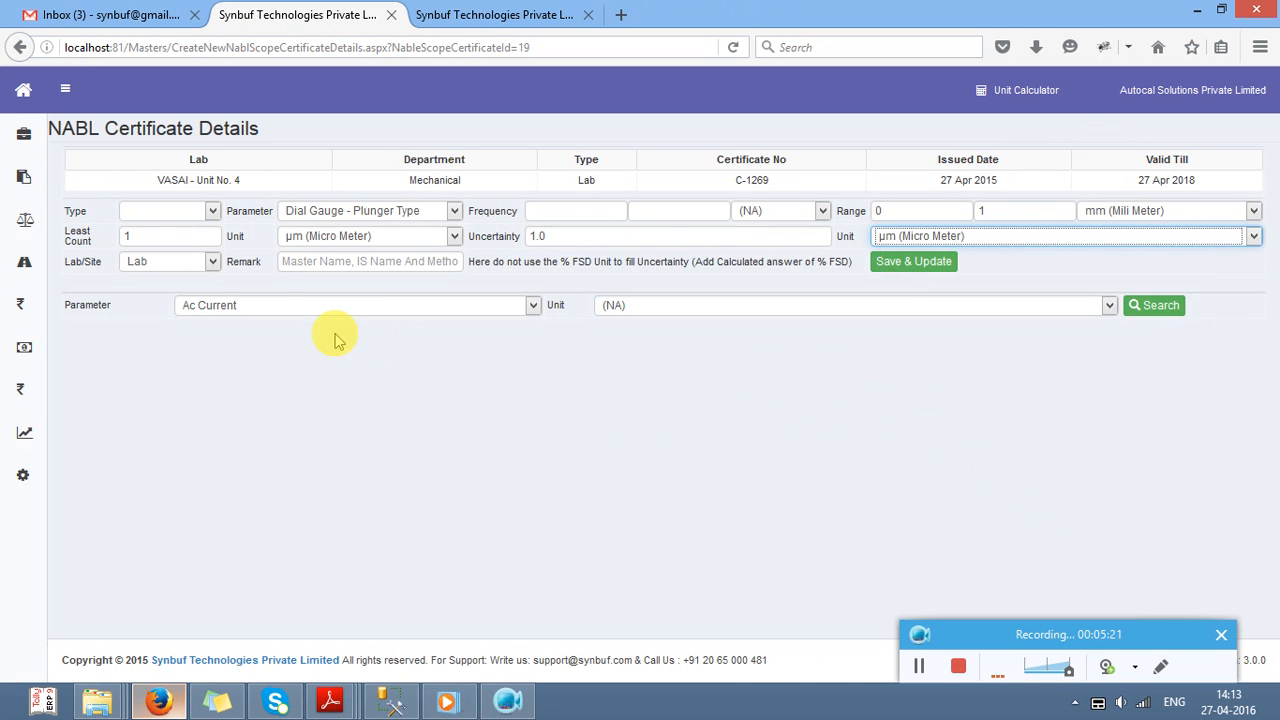
# Step: Keep Lab as the location, enter the remark "Using ULM by Comparision Method" from the PDF, and save the scope entry
pyautogui.click(190, 266)
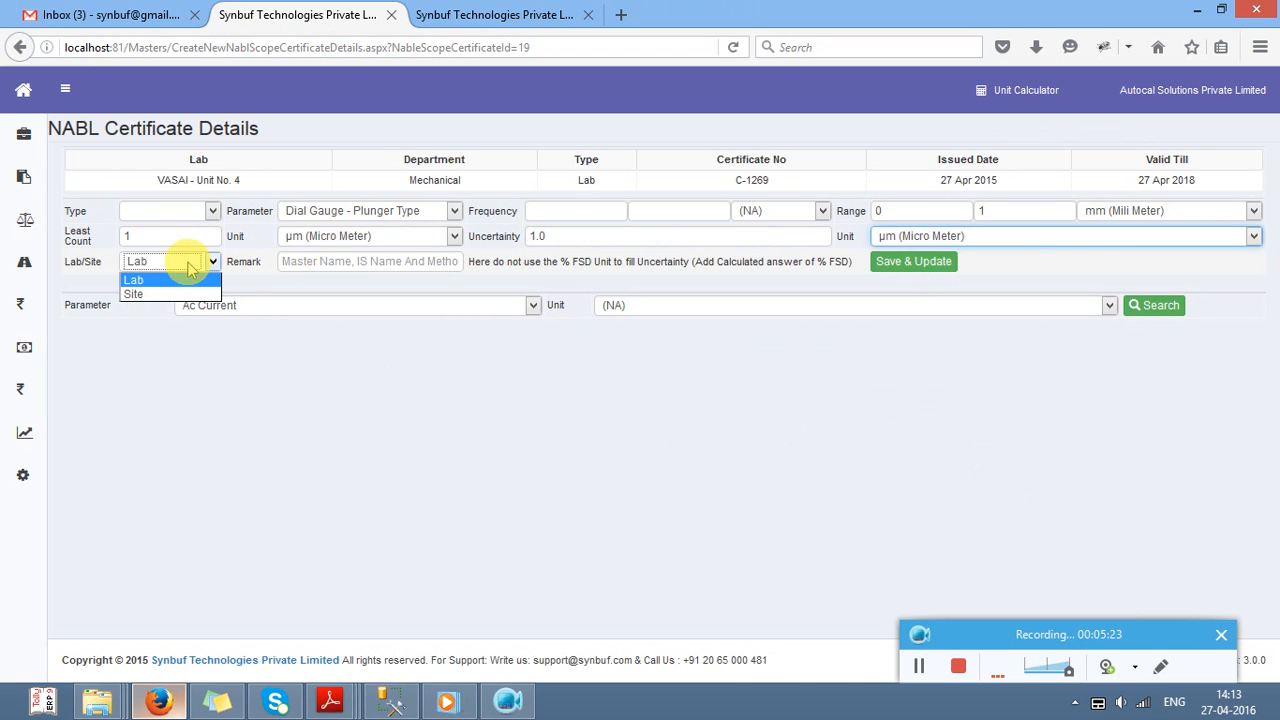
pyautogui.click(331, 262)
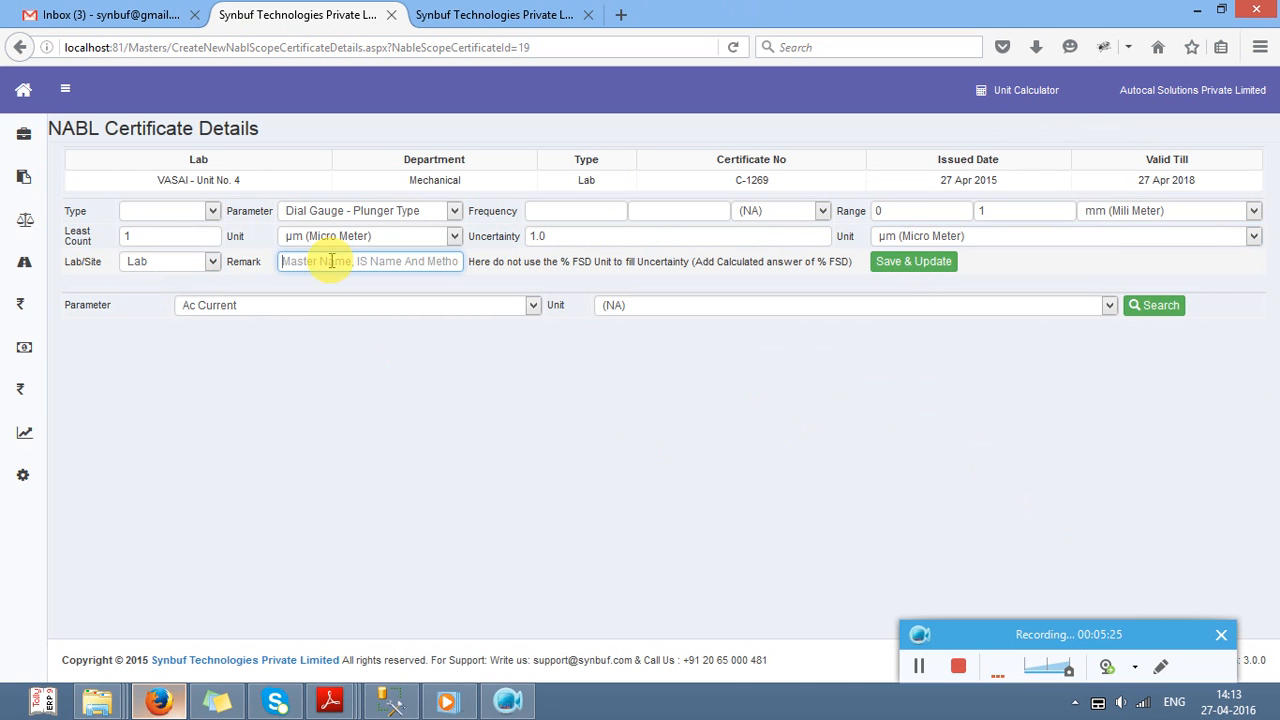
pyautogui.hotkey('alt', 'Tab')
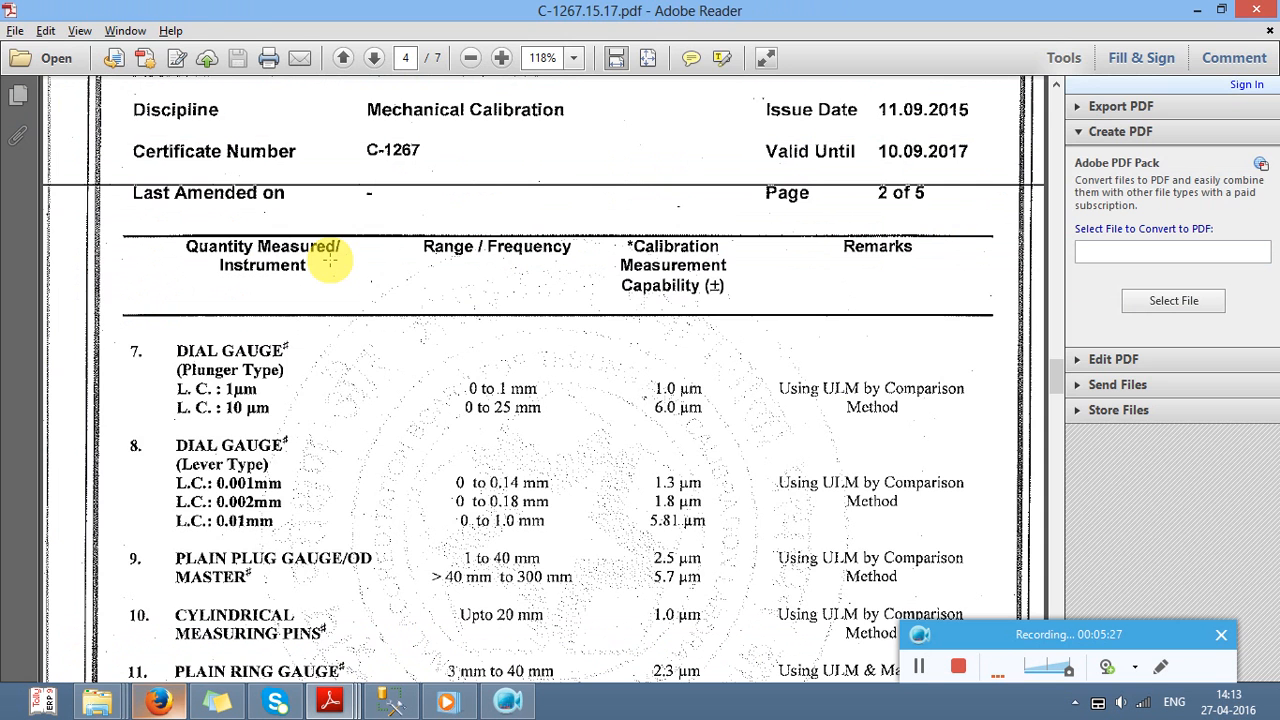
pyautogui.hotkey('alt', 'Tab')
pyautogui.hotkey('alt', 'Tab')
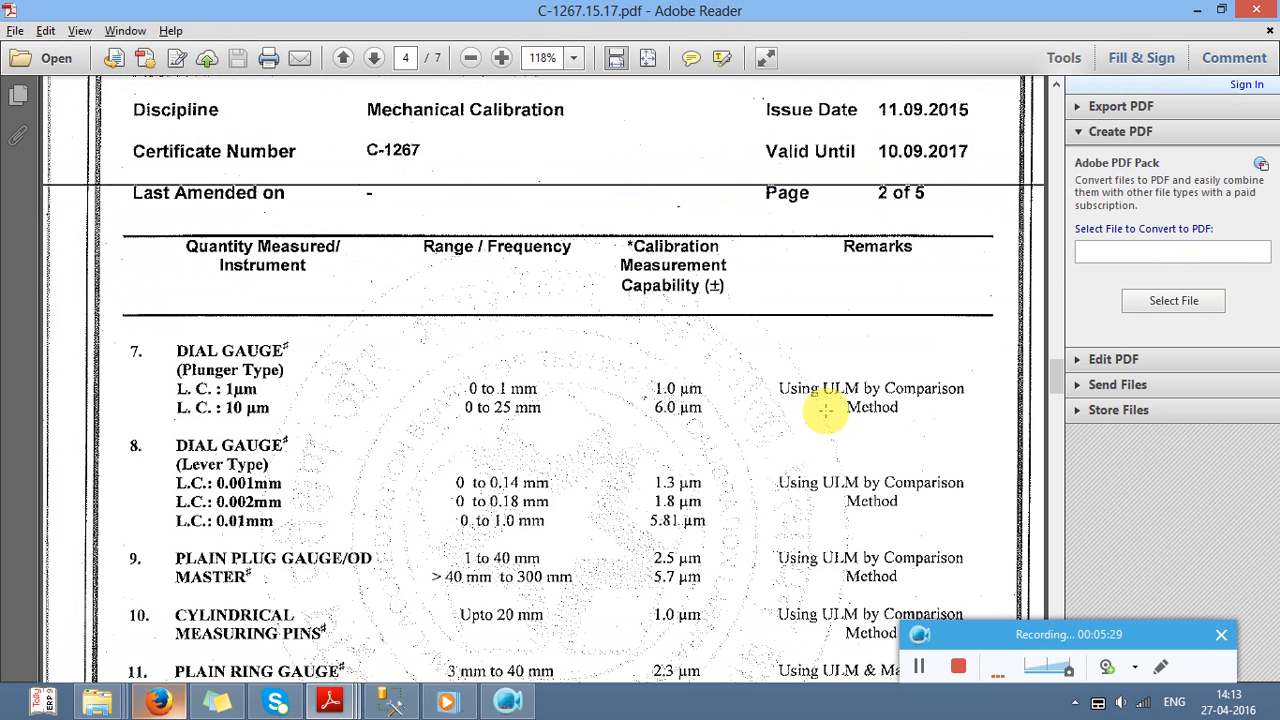
pyautogui.hotkey('alt', 'Tab')
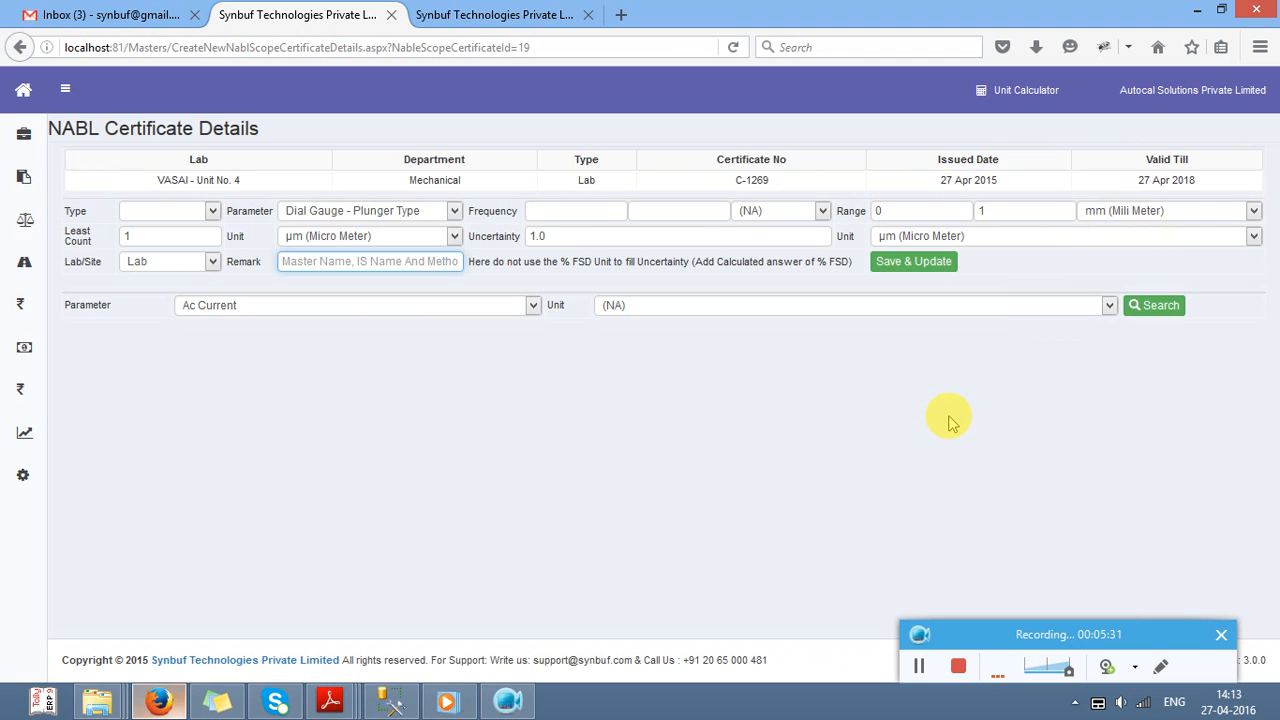
pyautogui.write('Using ULM bby Comparision')
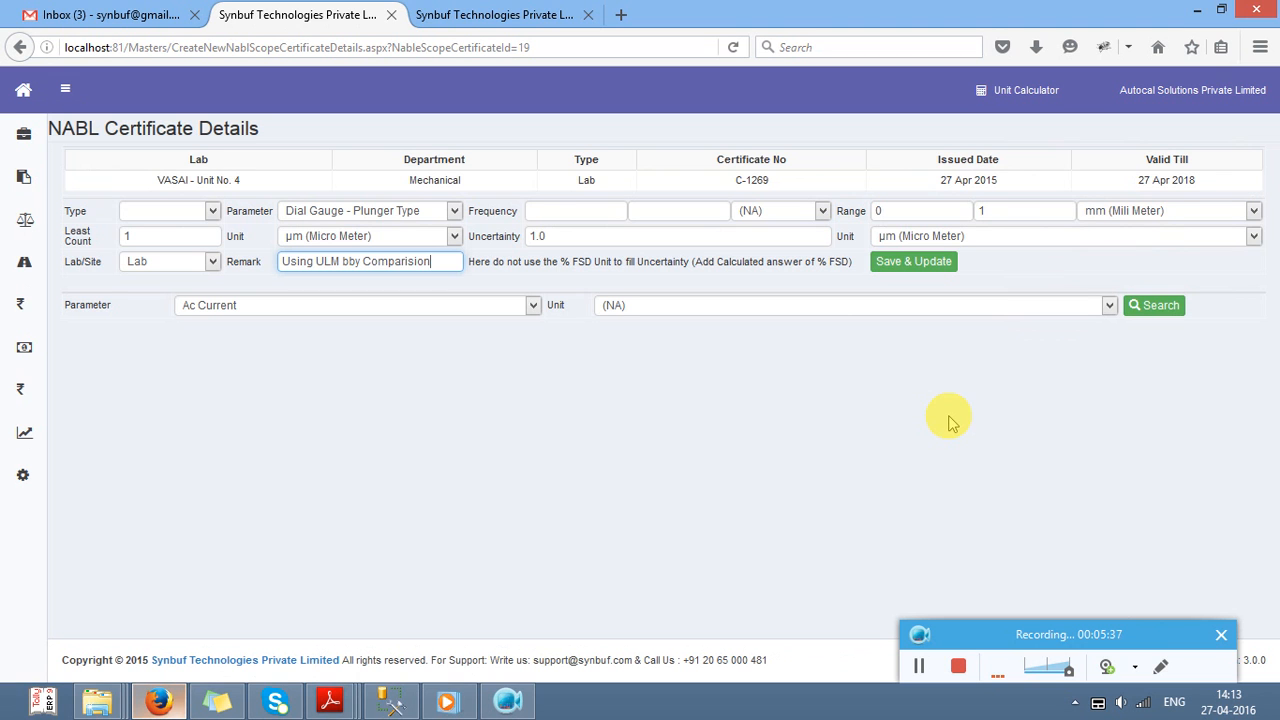
pyautogui.write('Method')
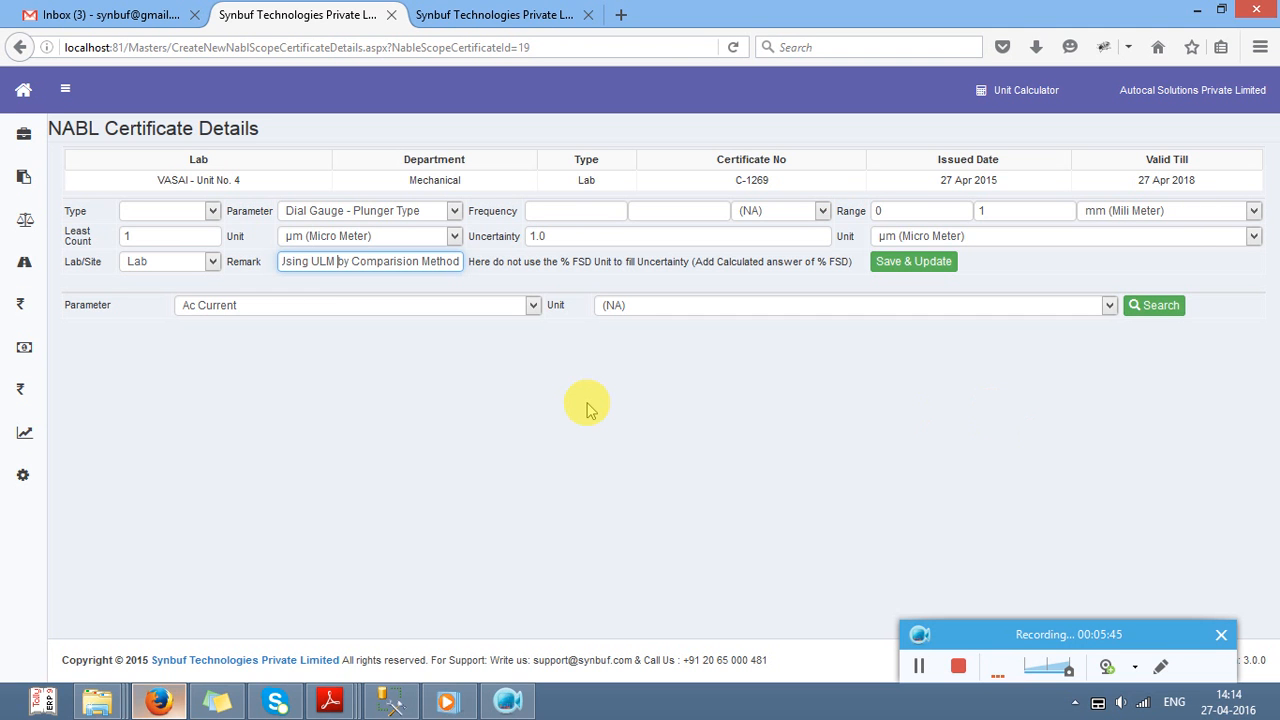
pyautogui.click(910, 265)
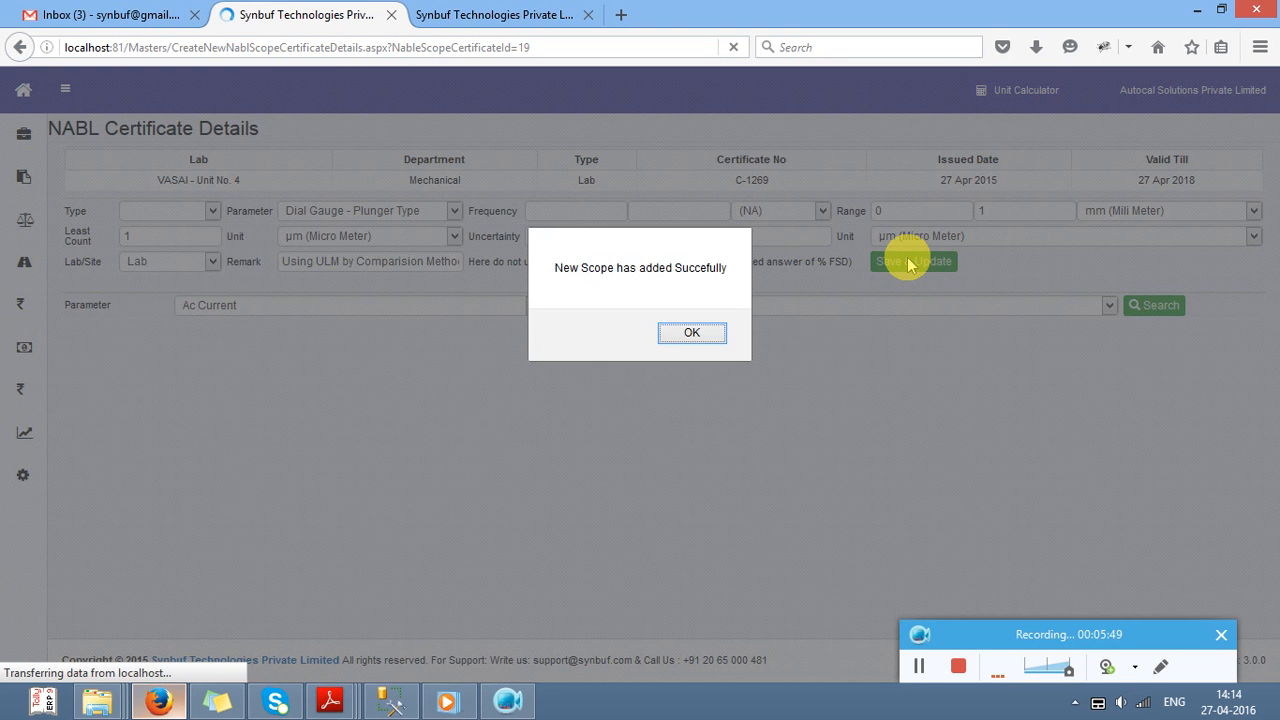
pyautogui.press('Return')
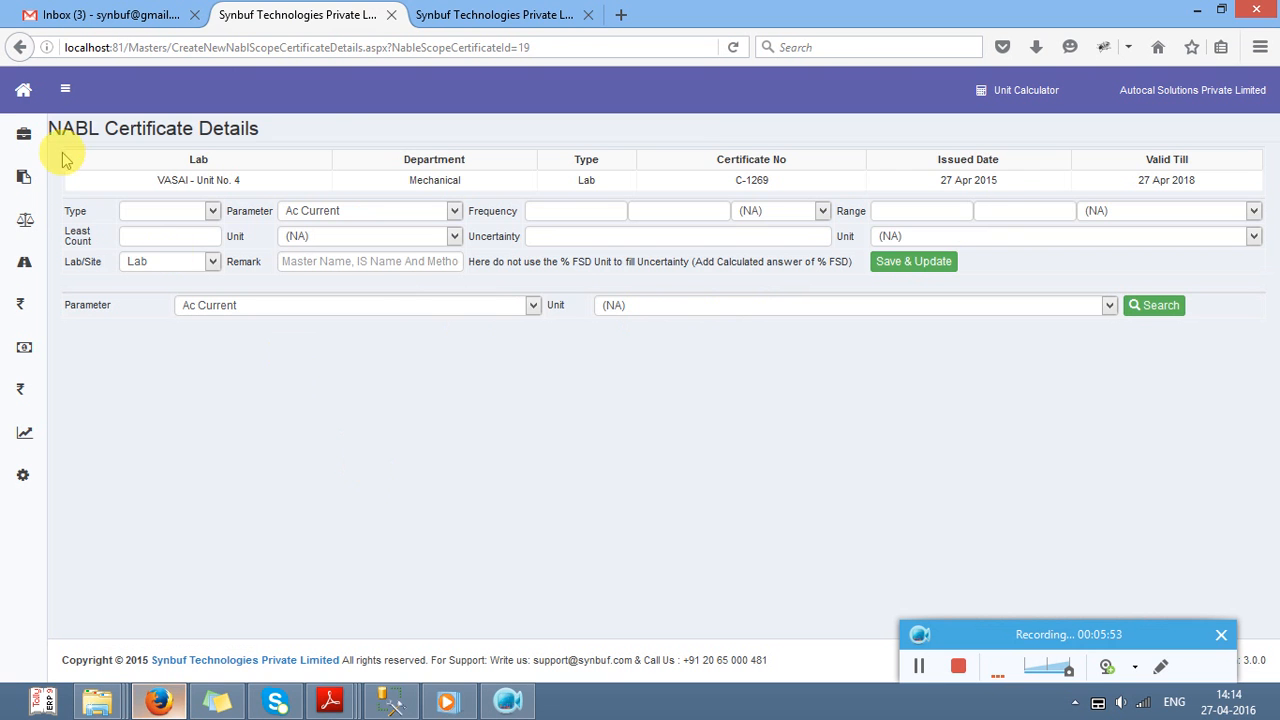
# Step: On the Add New Parameter page, clear the parameter name and create a blank parameter for the Mechanical department
pyautogui.click(466, 20)
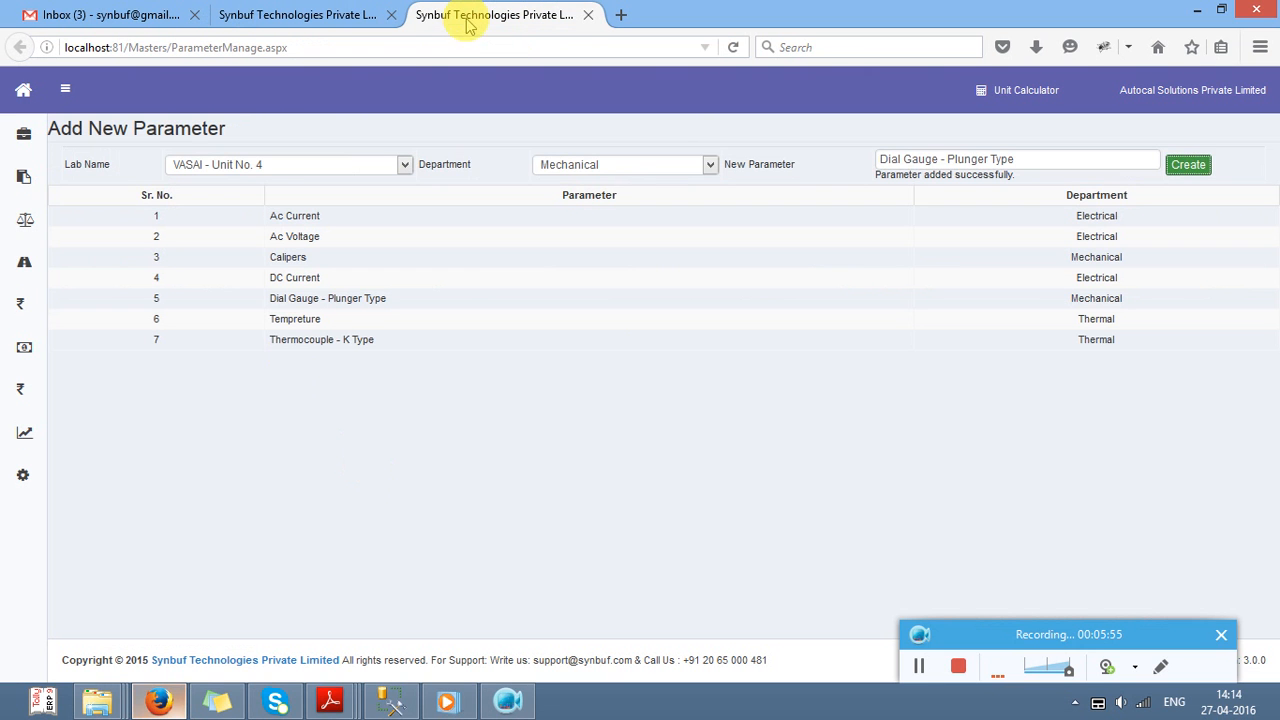
pyautogui.tripleClick(947, 156)
pyautogui.press('BackSpace')
pyautogui.press('Tab')
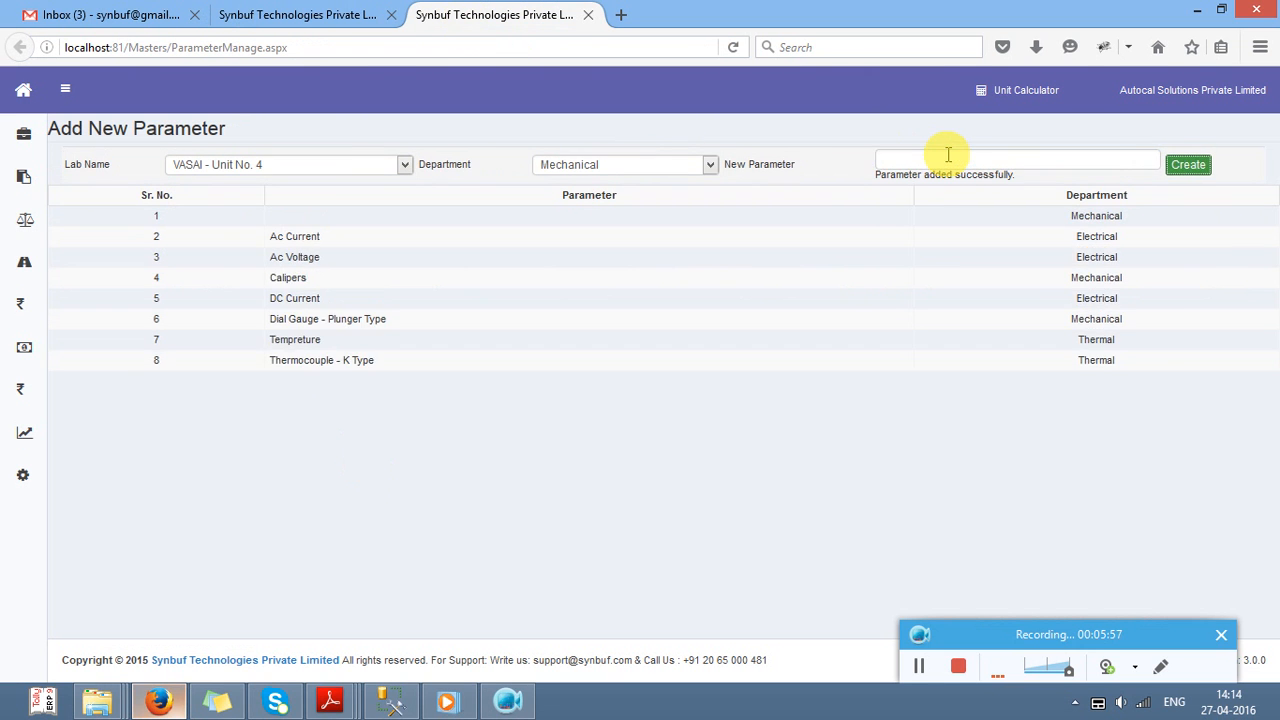
# Step: Return to the NABL Certificate Details page and reload it
pyautogui.click(385, 25)
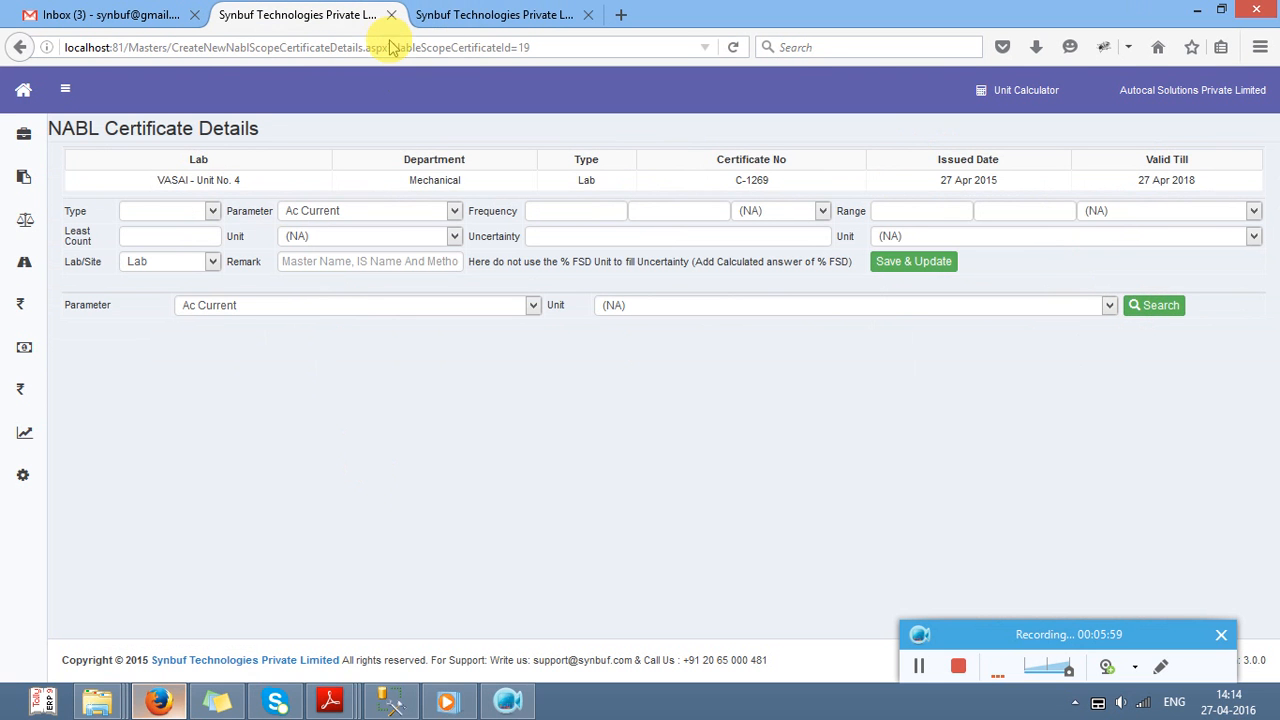
pyautogui.click(390, 42)
pyautogui.press('Return')
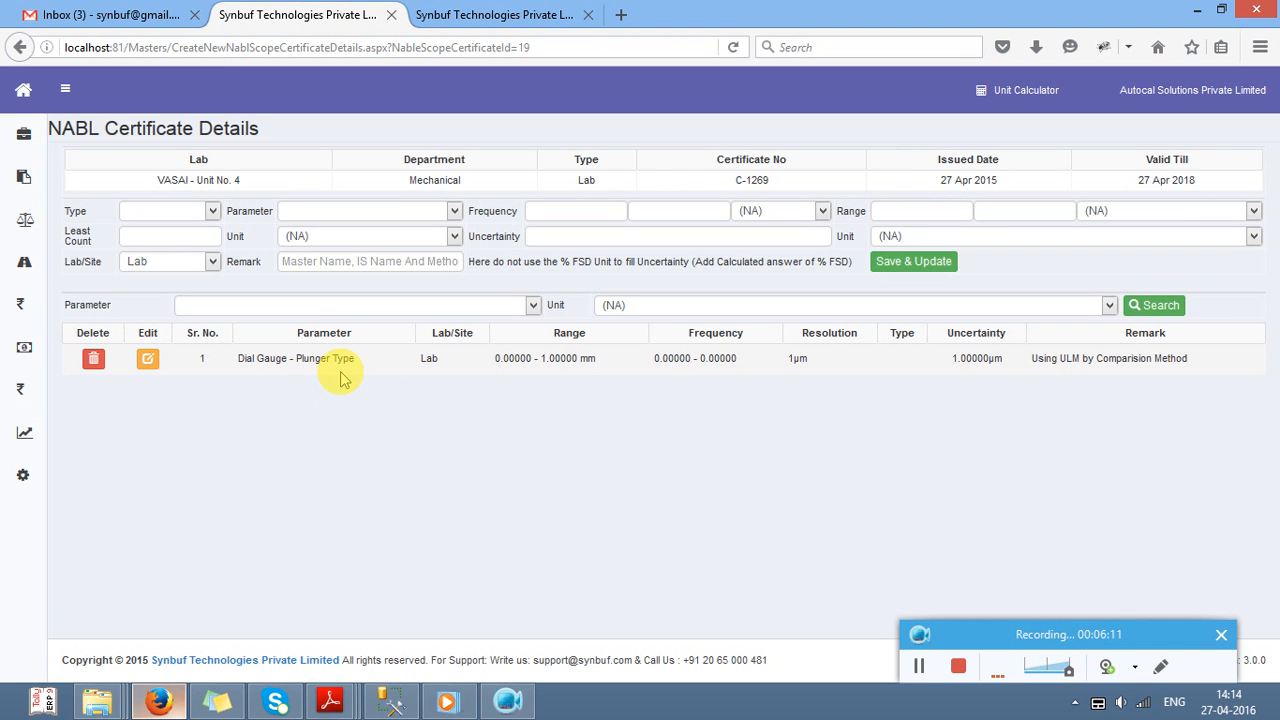
# Step: Review the dimension entries in C-1267.15.17.pdf and return to the plunger-type dial gauge entry
pyautogui.moveTo(330, 700)
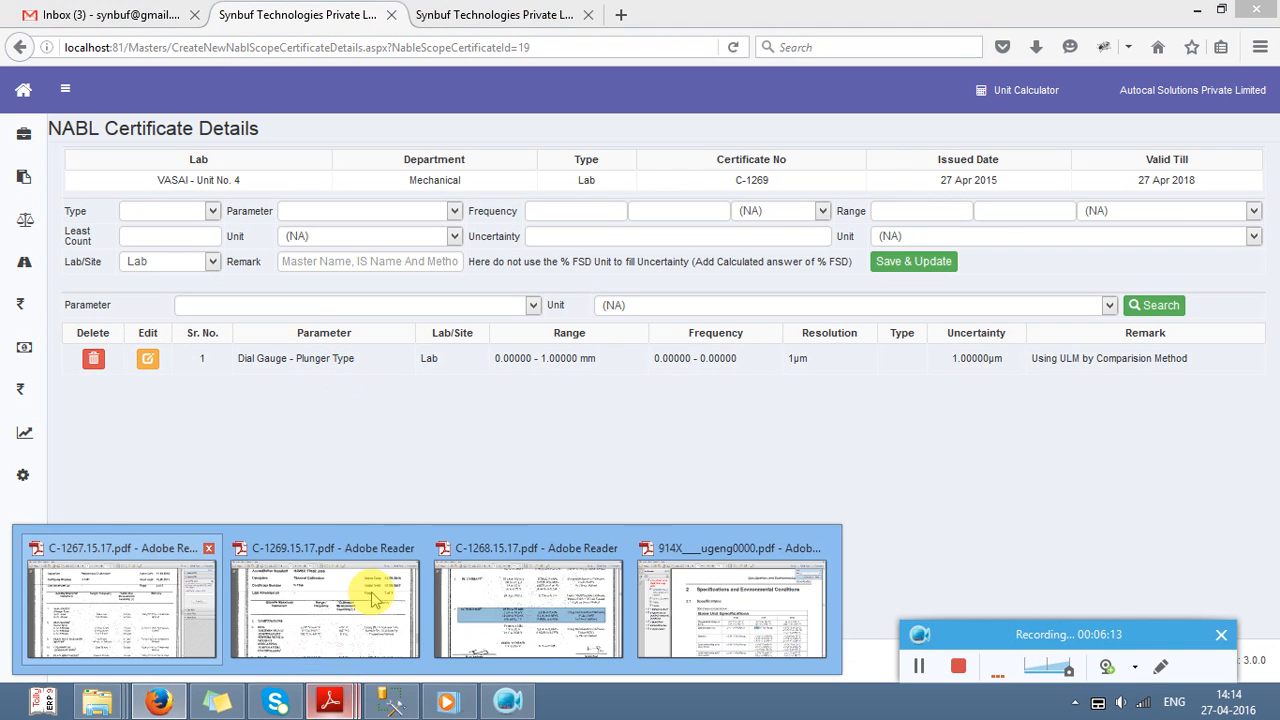
pyautogui.click(165, 585)
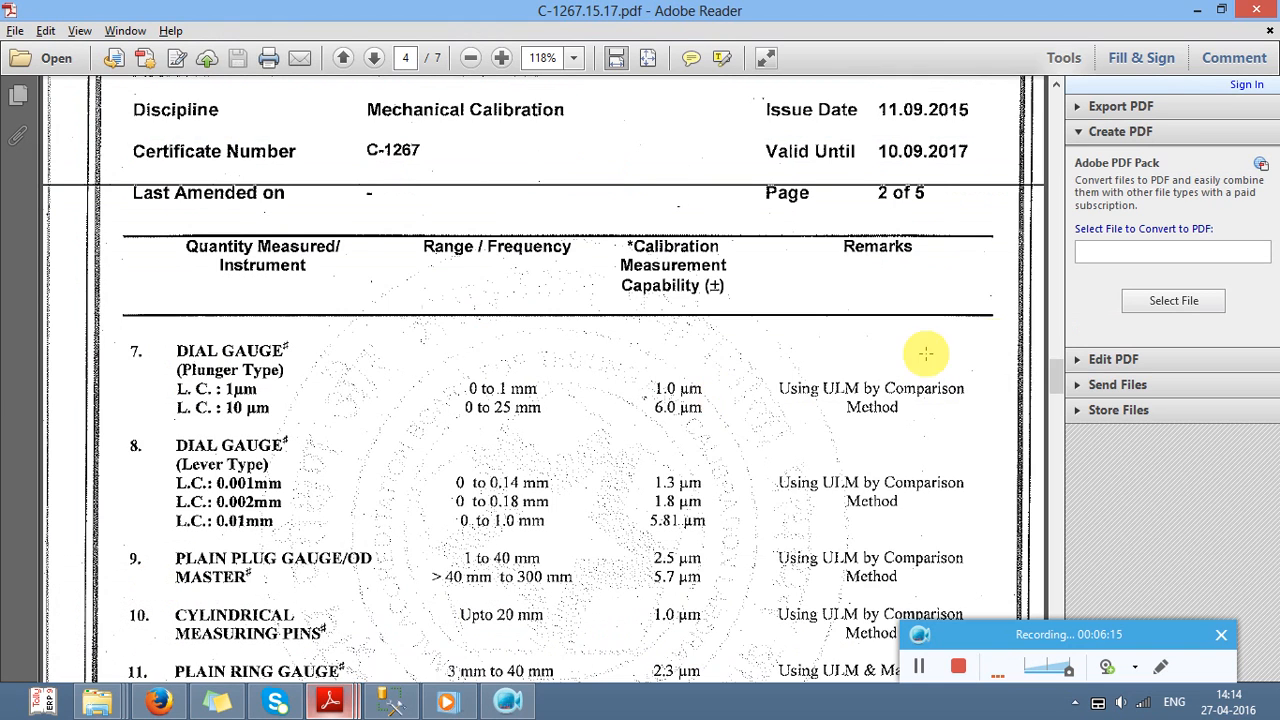
pyautogui.moveTo(1057, 386); pyautogui.dragTo(1058, 310)
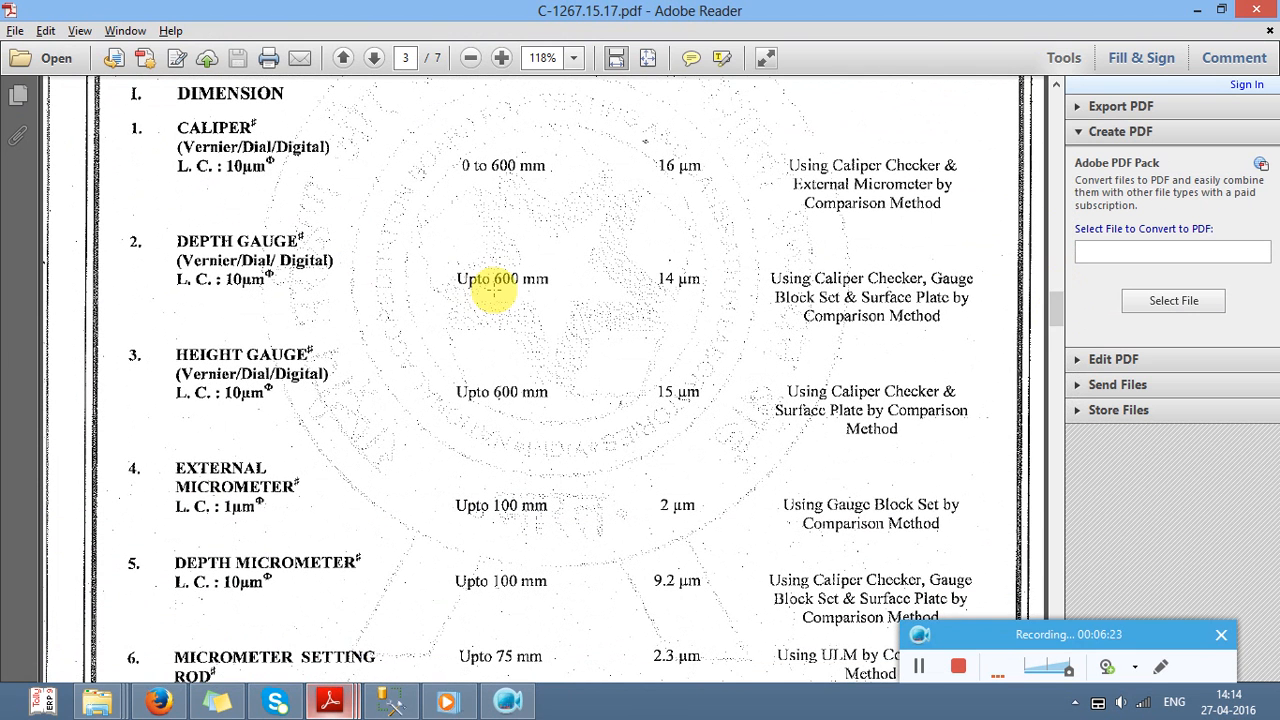
pyautogui.hotkey('alt', 'Tab')
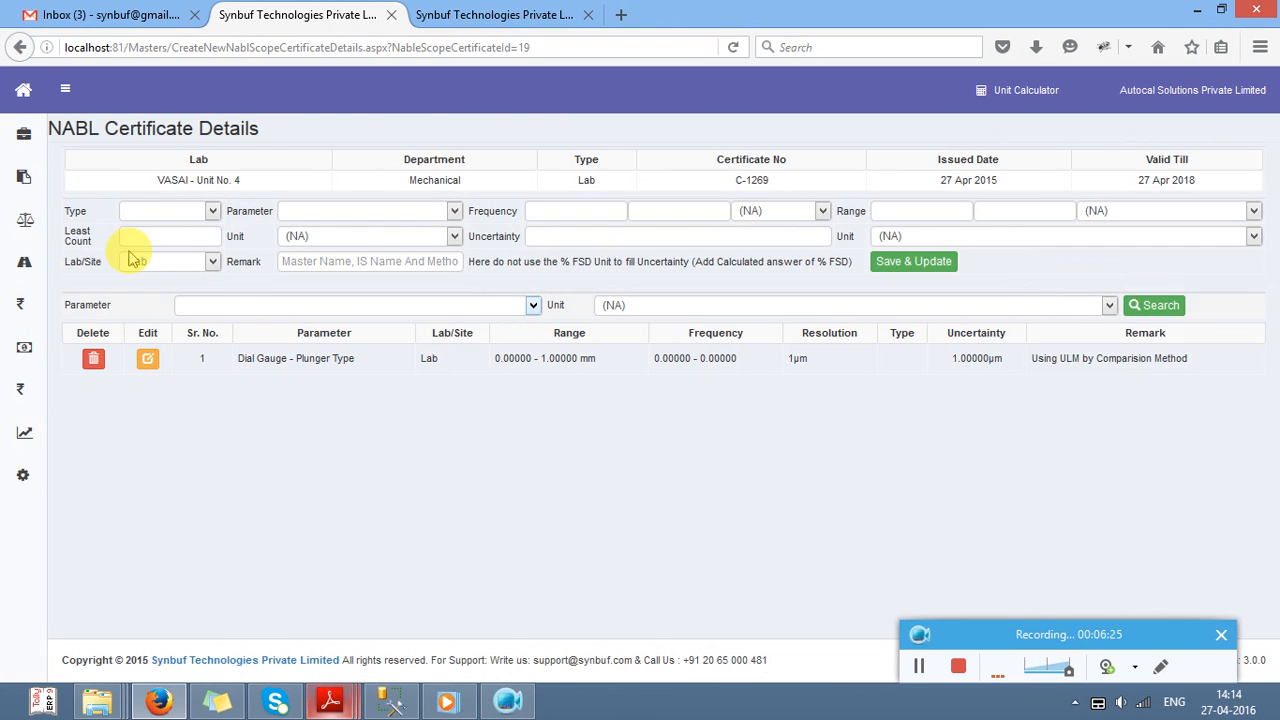
pyautogui.hotkey('alt', 'Tab')
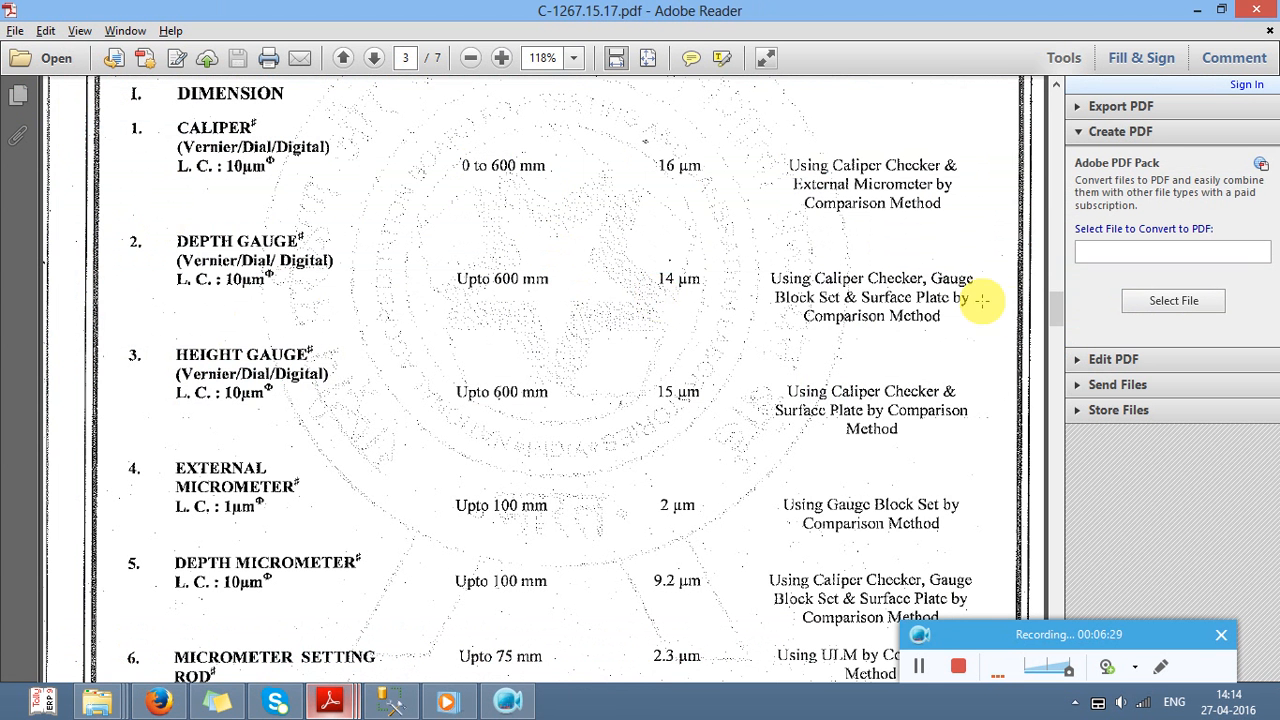
pyautogui.moveTo(1063, 300); pyautogui.dragTo(1064, 374)
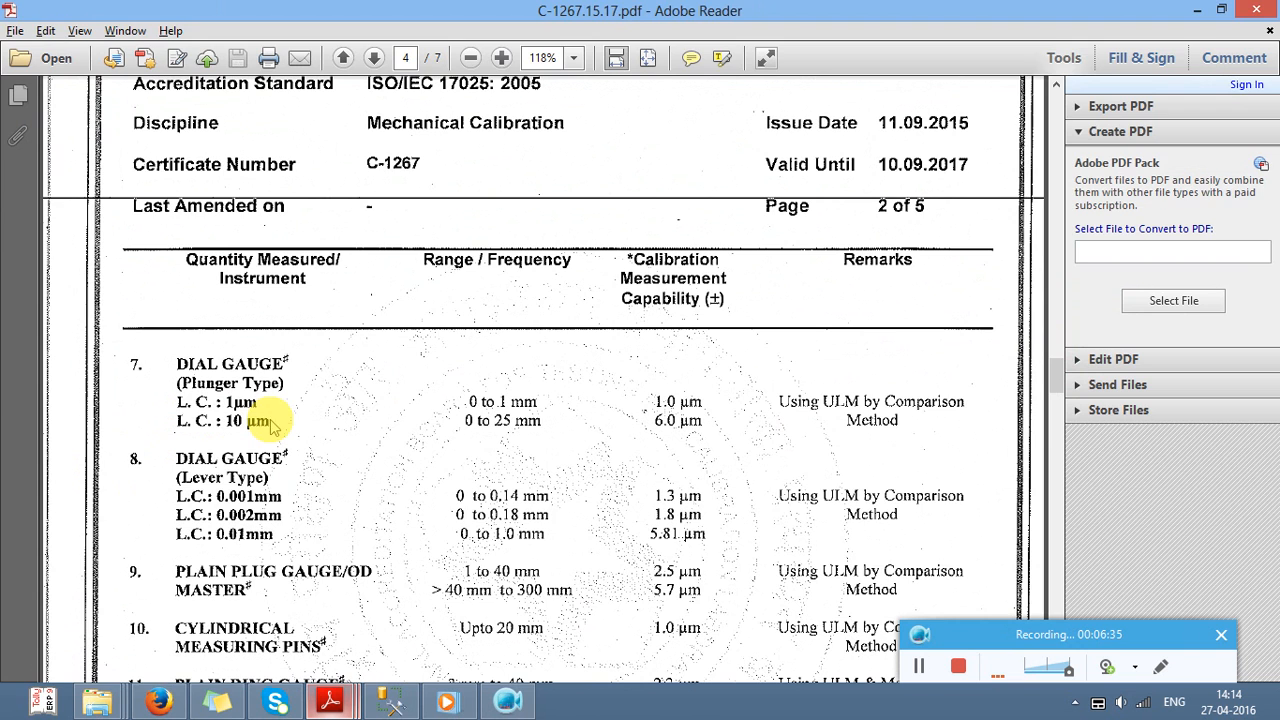
# Step: Choose Dial Gauge - Plunger Type as the parameter of a second scope entry on the NABL Certificate Details page
pyautogui.hotkey('alt', 'Tab')
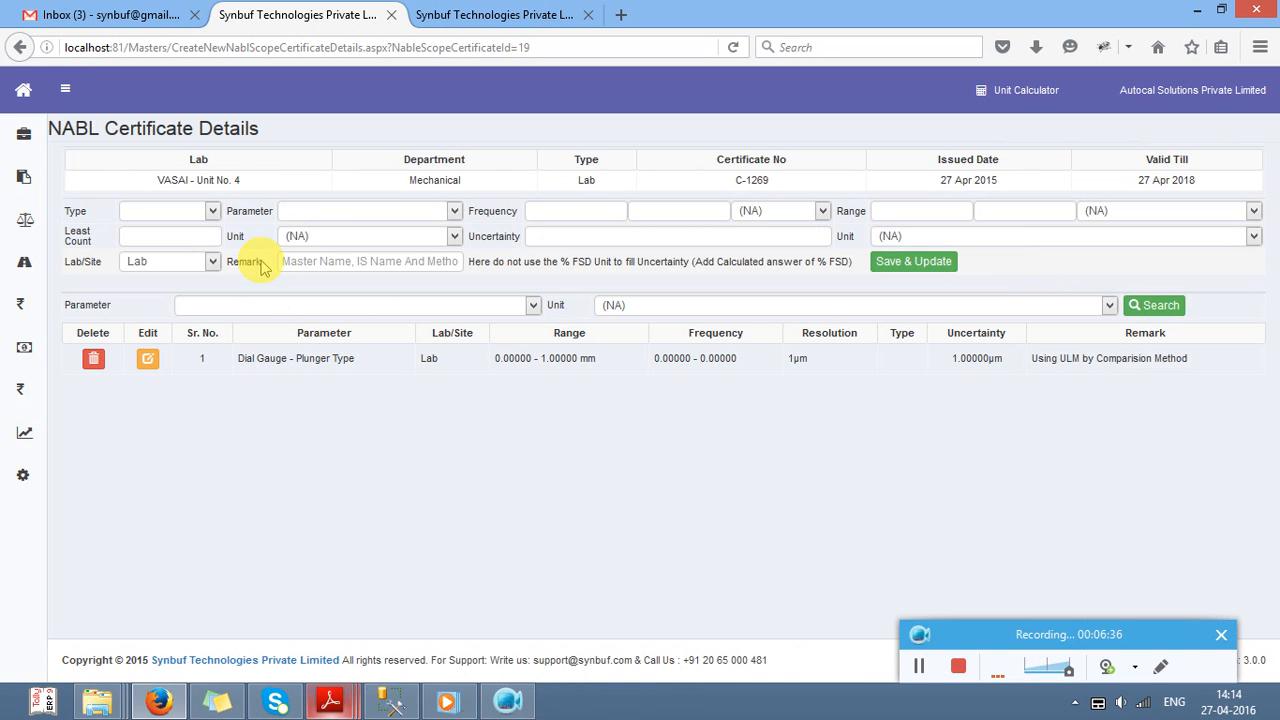
pyautogui.click(425, 216)
pyautogui.write('di')
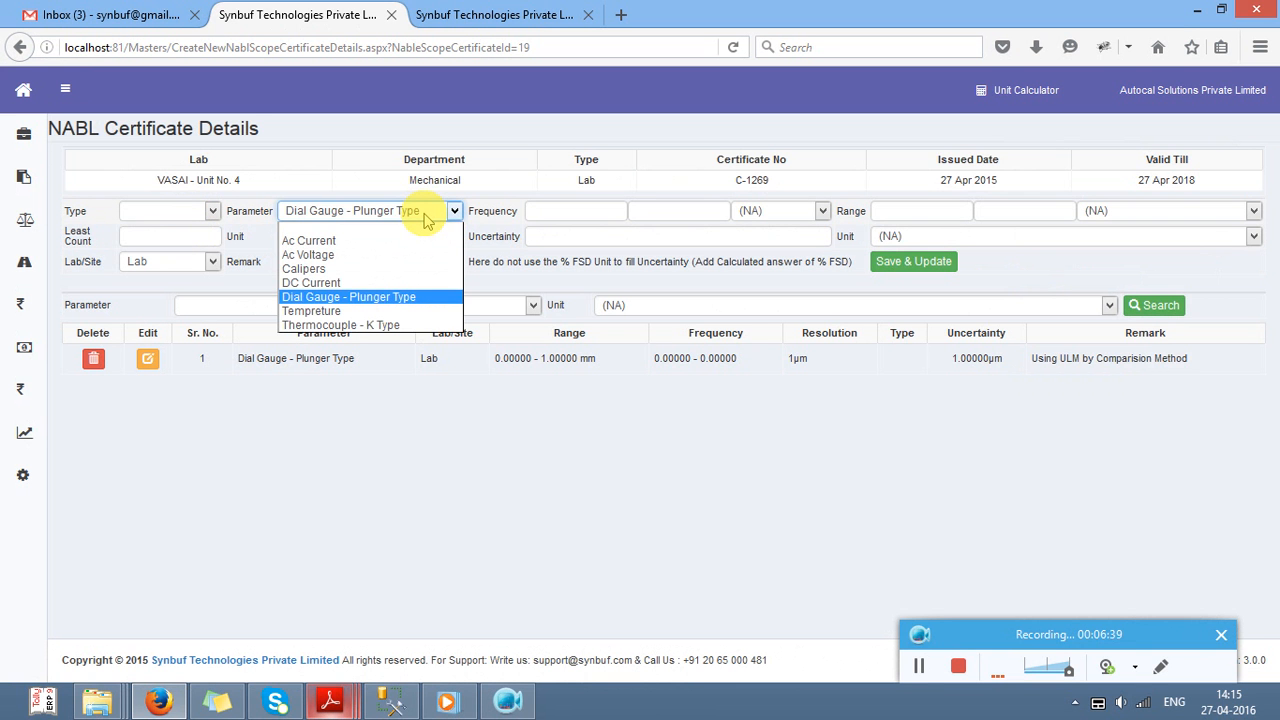
pyautogui.press('Tab')
pyautogui.hotkey('alt', 'Tab')
pyautogui.hotkey('alt', 'Tab')
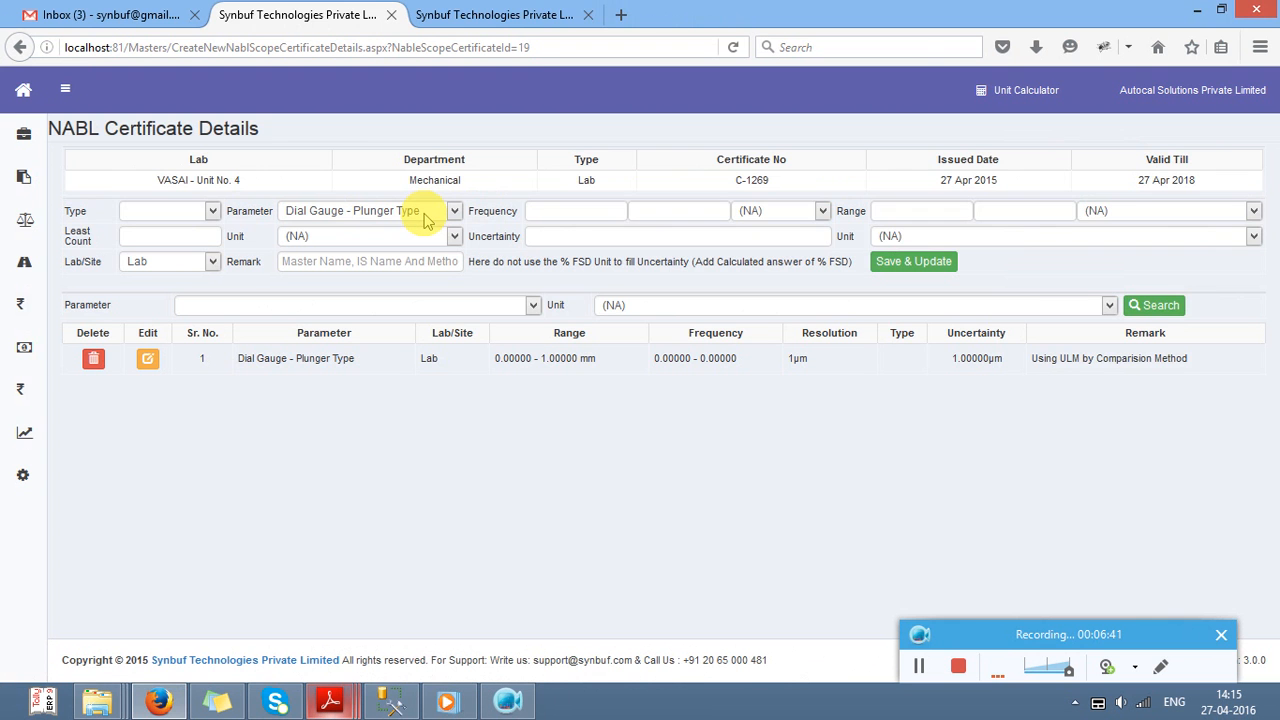
# Step: Check the second plunger dial gauge range in the PDF and enter it as 0 to 25 with the unit mm (Mili Meter)
pyautogui.press('Tab')
pyautogui.press('Tab')
pyautogui.hotkey('alt', 'Tab')
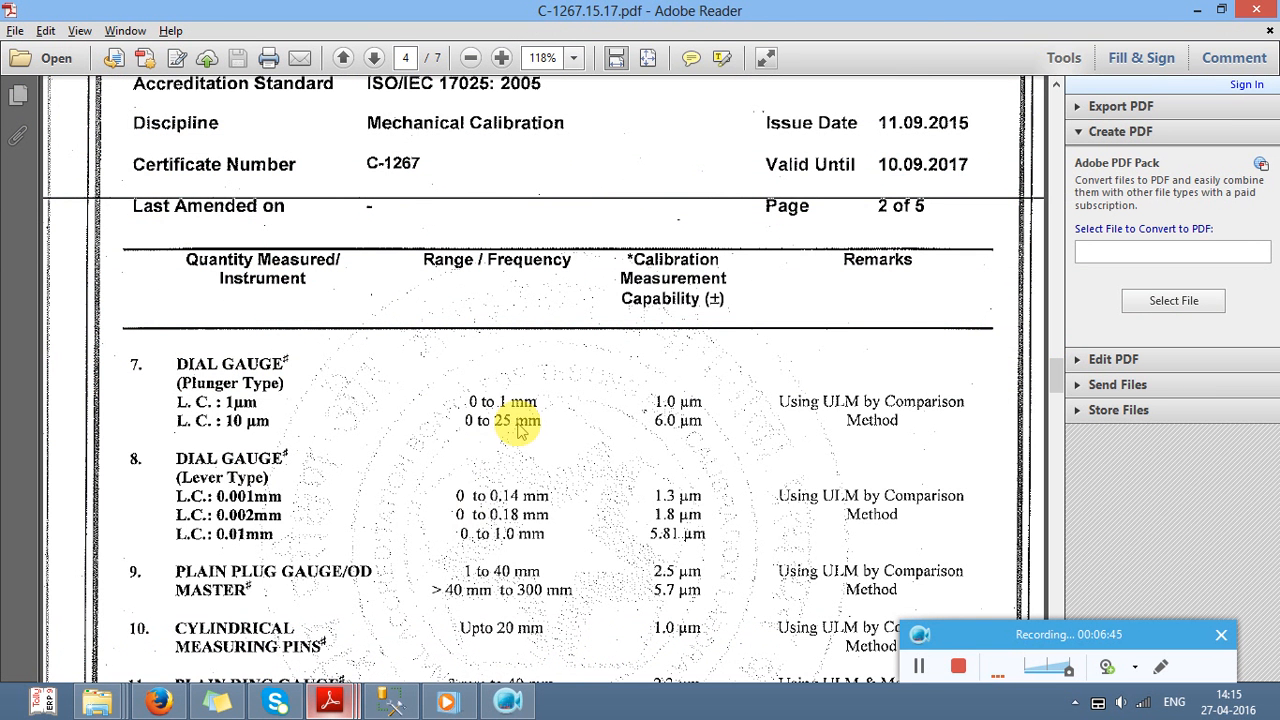
pyautogui.hotkey('alt', 'Tab')
pyautogui.press('Tab')
pyautogui.write('025')
pyautogui.press('Tab')
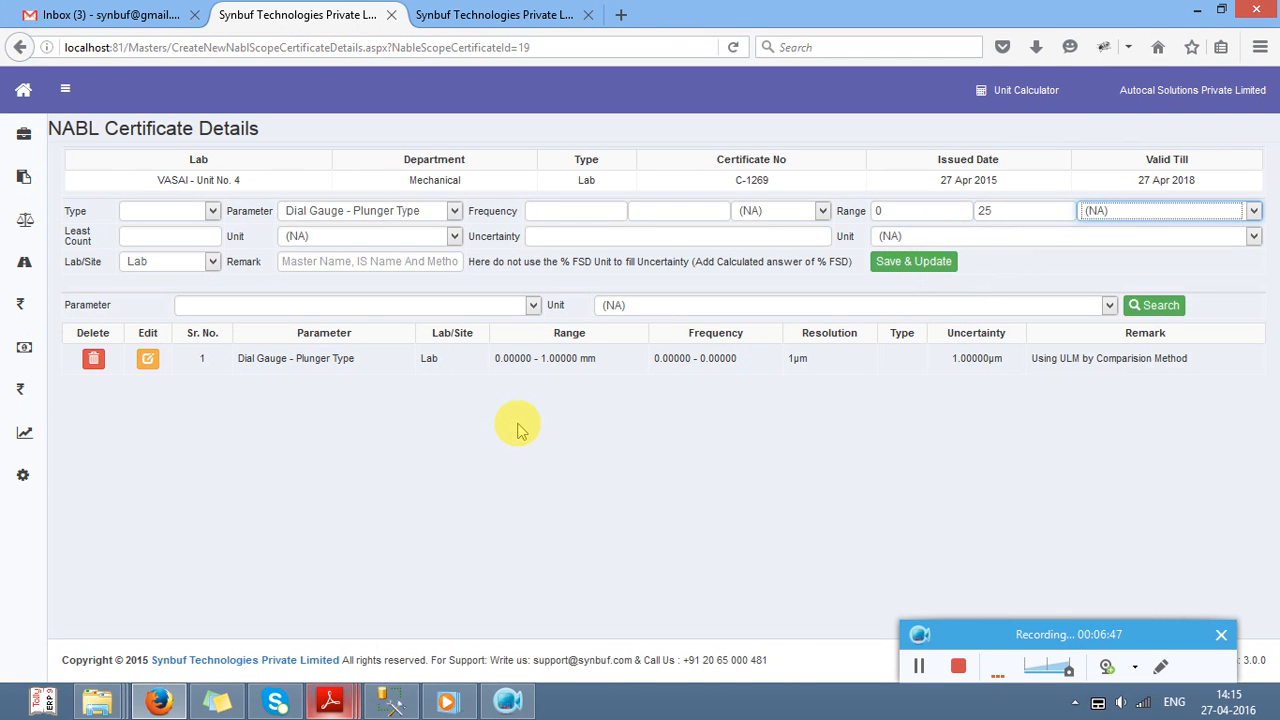
pyautogui.press('Down')
pyautogui.press('Down')
pyautogui.press('Down')
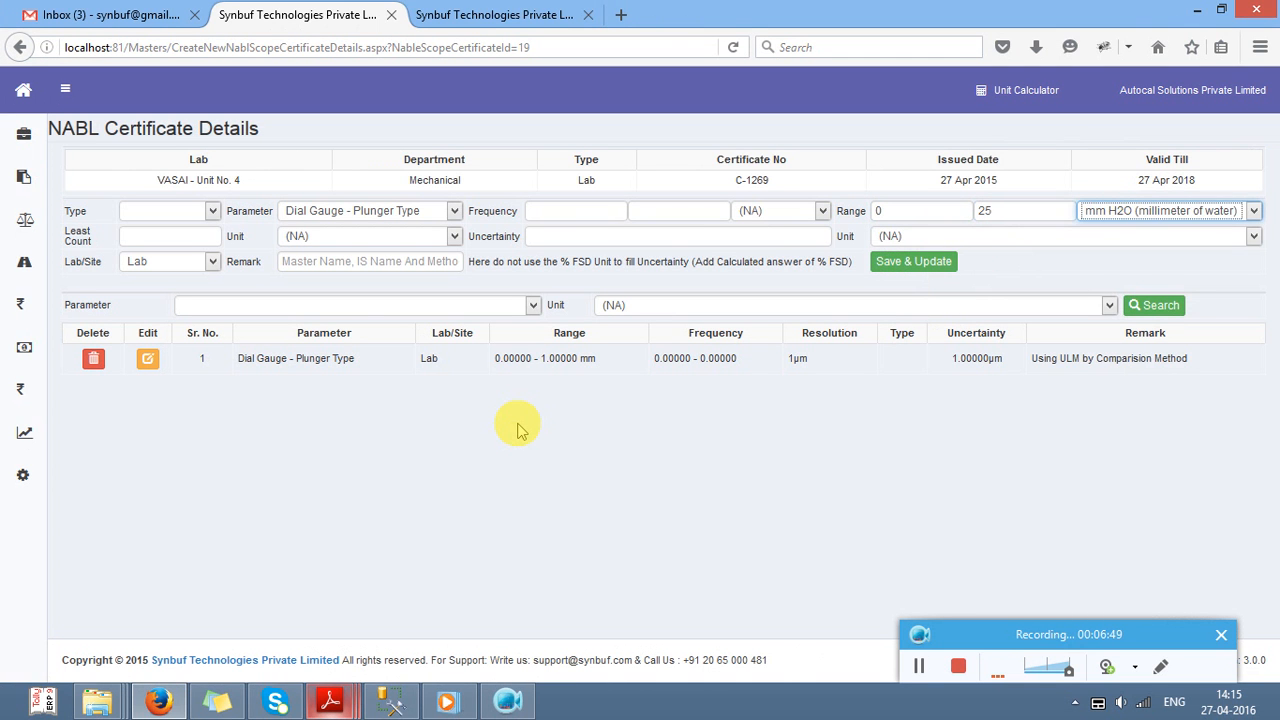
pyautogui.press('Up')
pyautogui.press('Down')
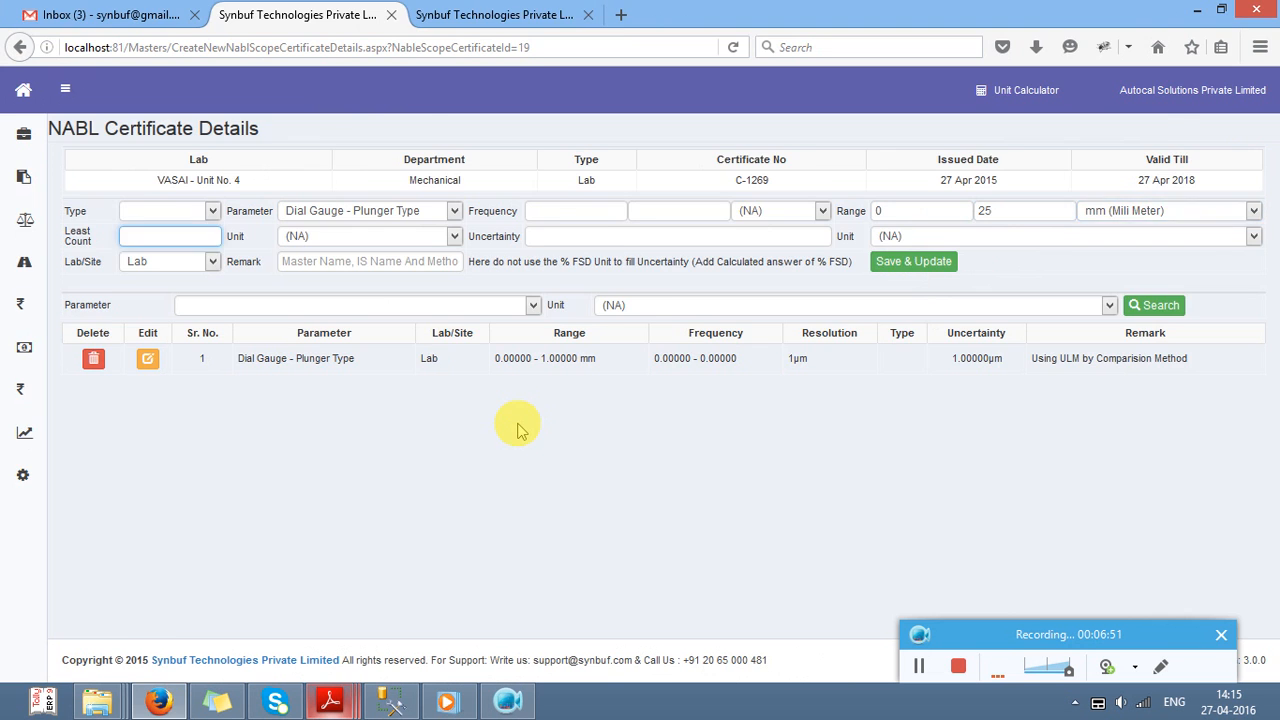
# Step: Check the second plunger dial gauge's least count in the PDF and enter it as 10 with the unit µm (Micro Meter)
pyautogui.hotkey('alt', 'Tab')
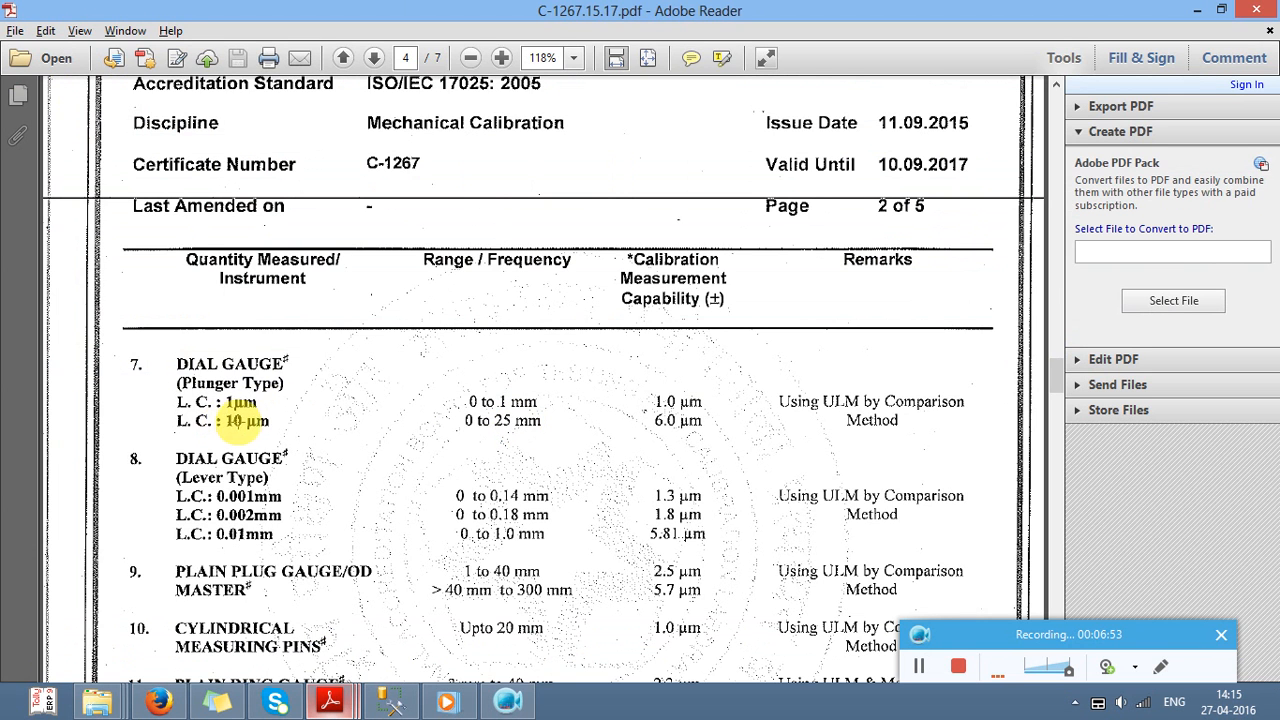
pyautogui.hotkey('alt', 'Tab')
pyautogui.write('10')
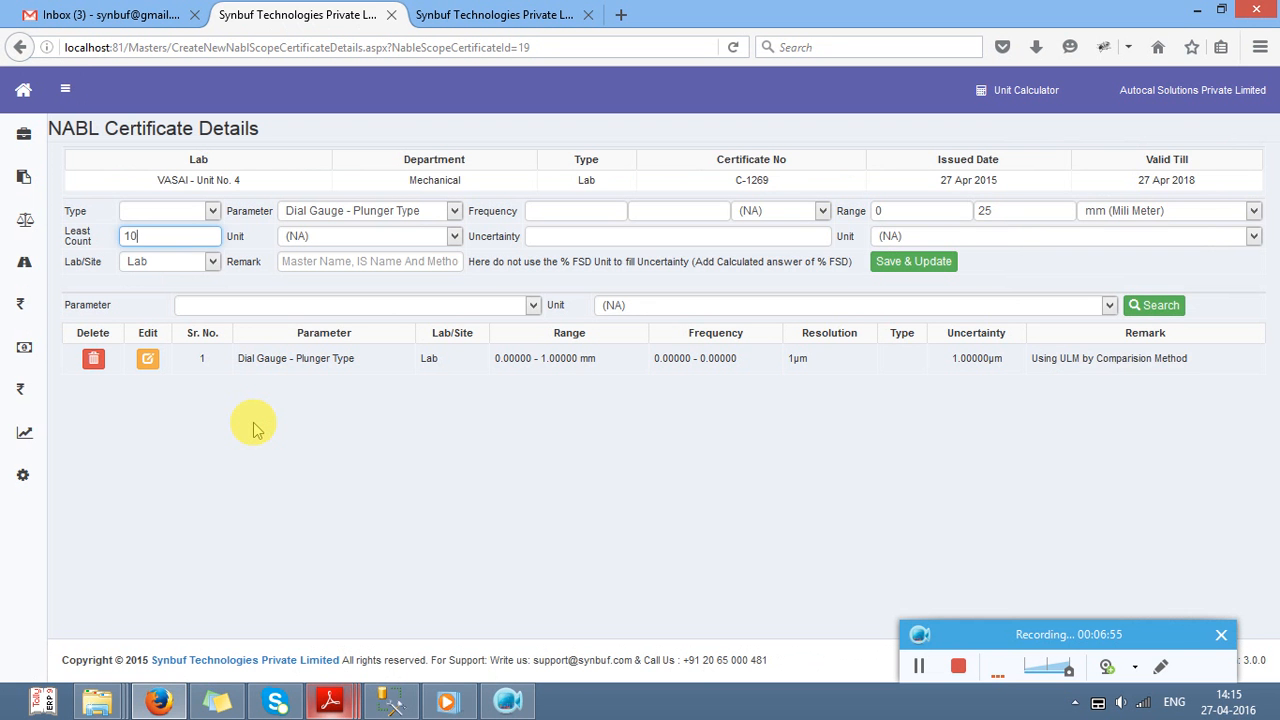
pyautogui.press('Tab')
pyautogui.click(370, 242)
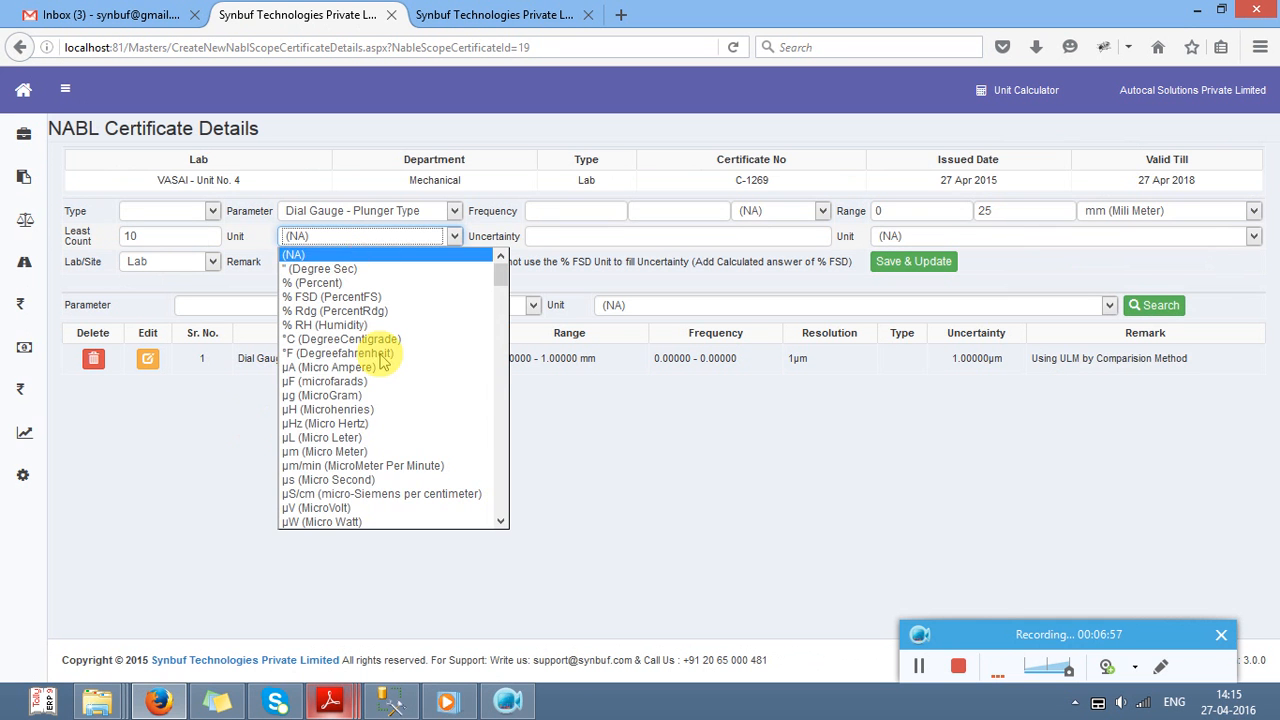
pyautogui.click(334, 451)
# Step: Look up the matching uncertainty in the PDF, enter it as 6 with the unit µm (Micro Meter), and save the scope entry
pyautogui.hotkey('alt', 'Tab')
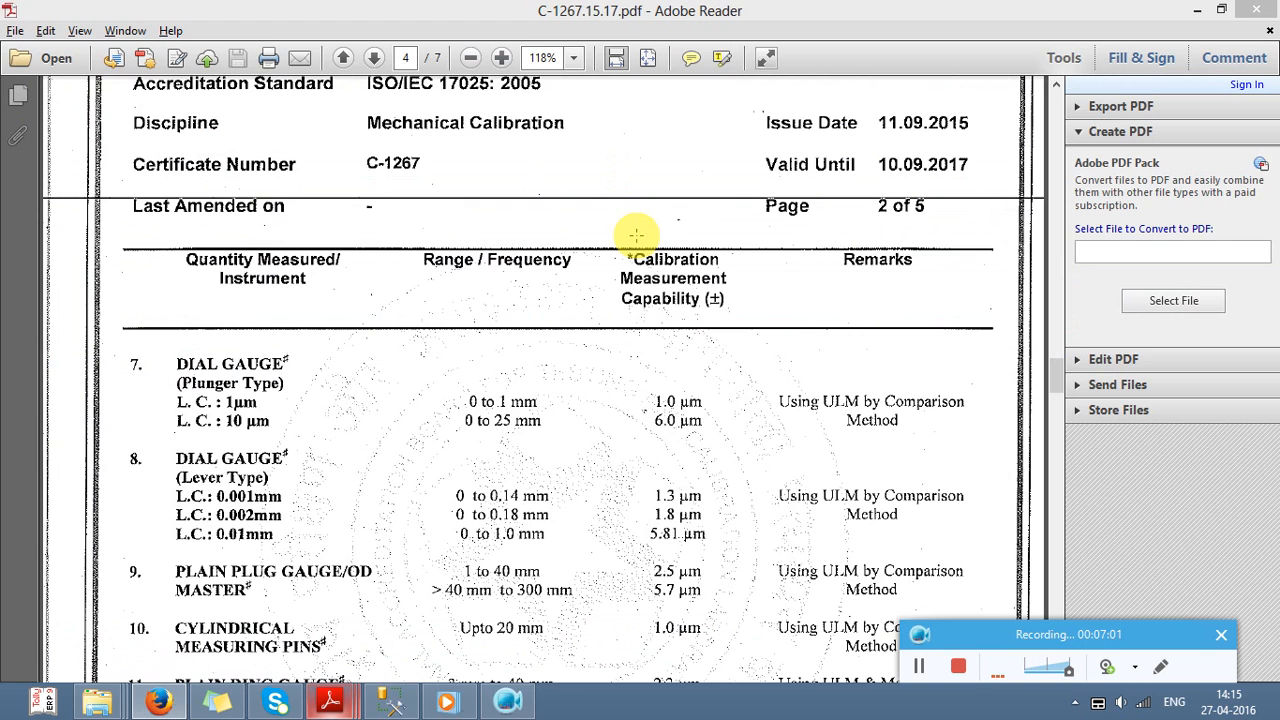
pyautogui.moveTo(146, 422); pyautogui.dragTo(766, 437)
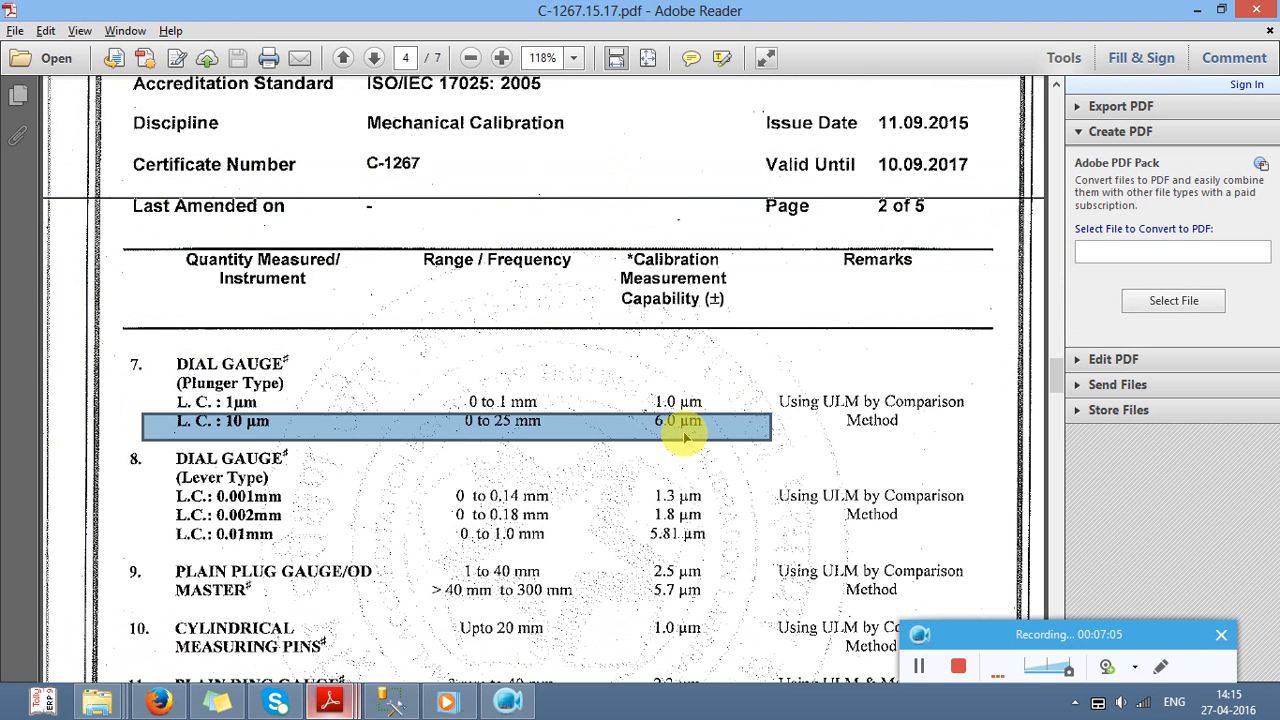
pyautogui.hotkey('alt', 'Tab')
pyautogui.write('6')
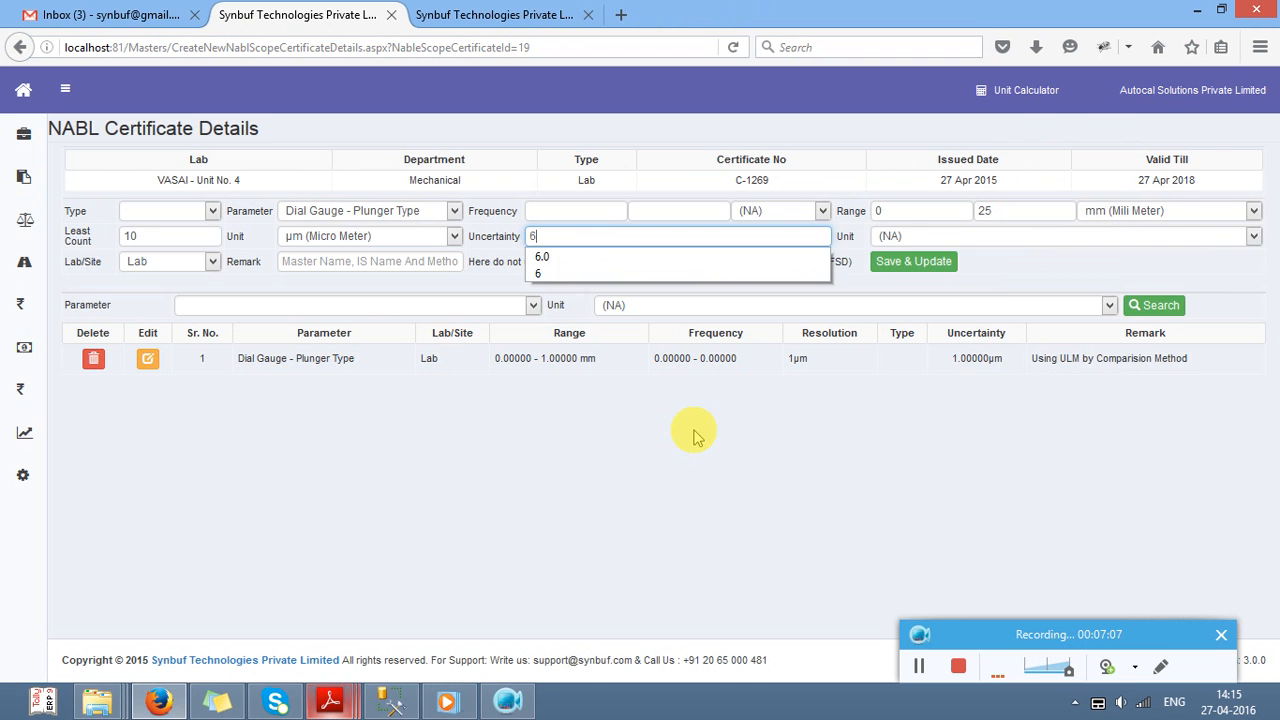
pyautogui.press('Tab')
pyautogui.click(988, 236)
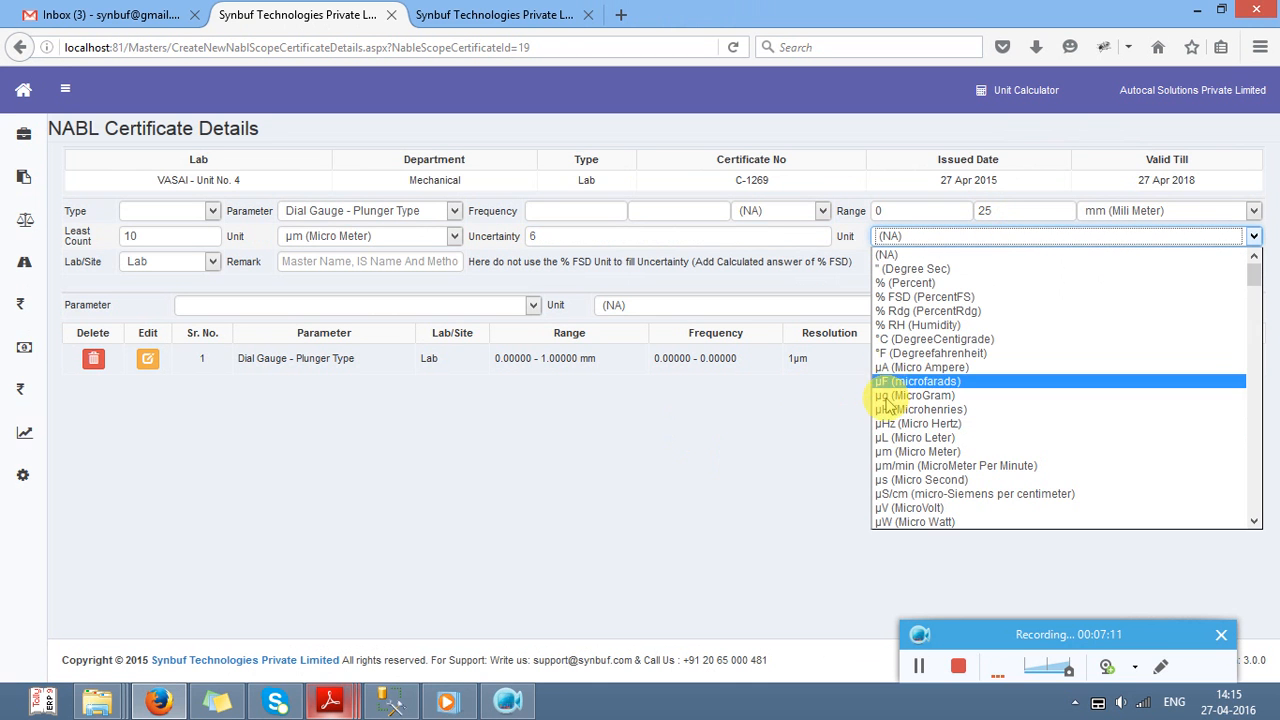
pyautogui.click(900, 451)
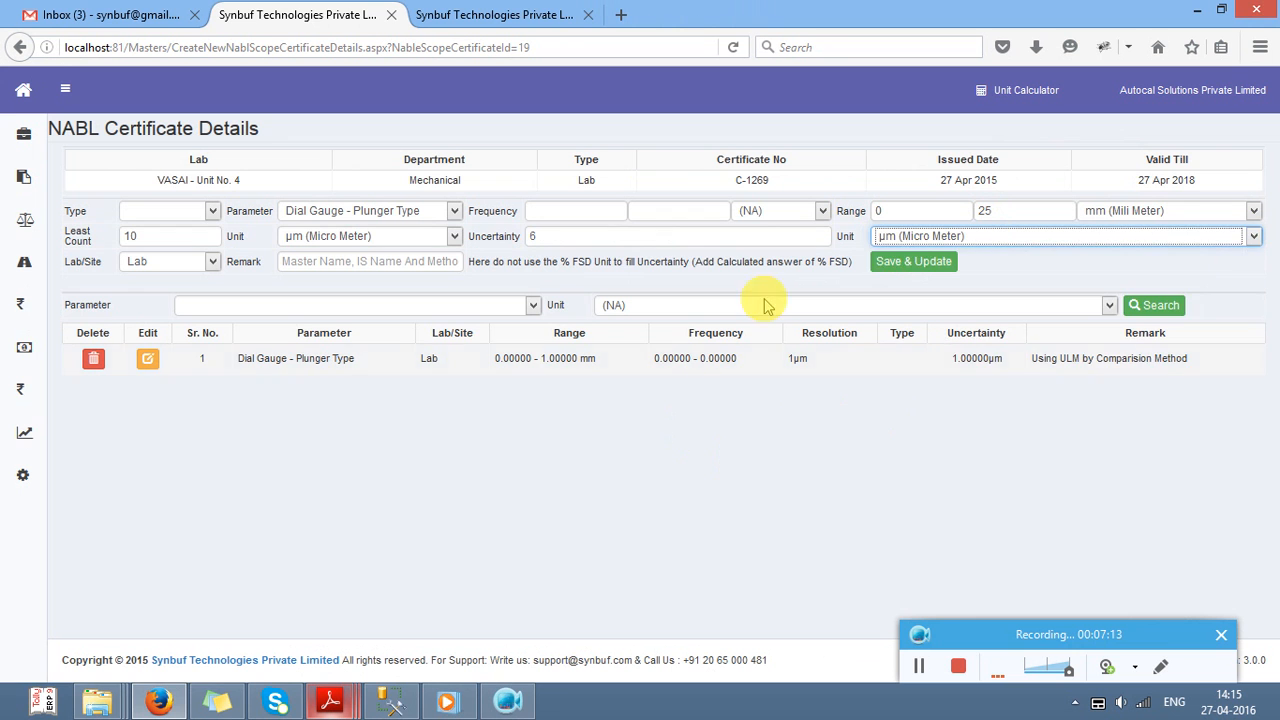
pyautogui.click(918, 264)
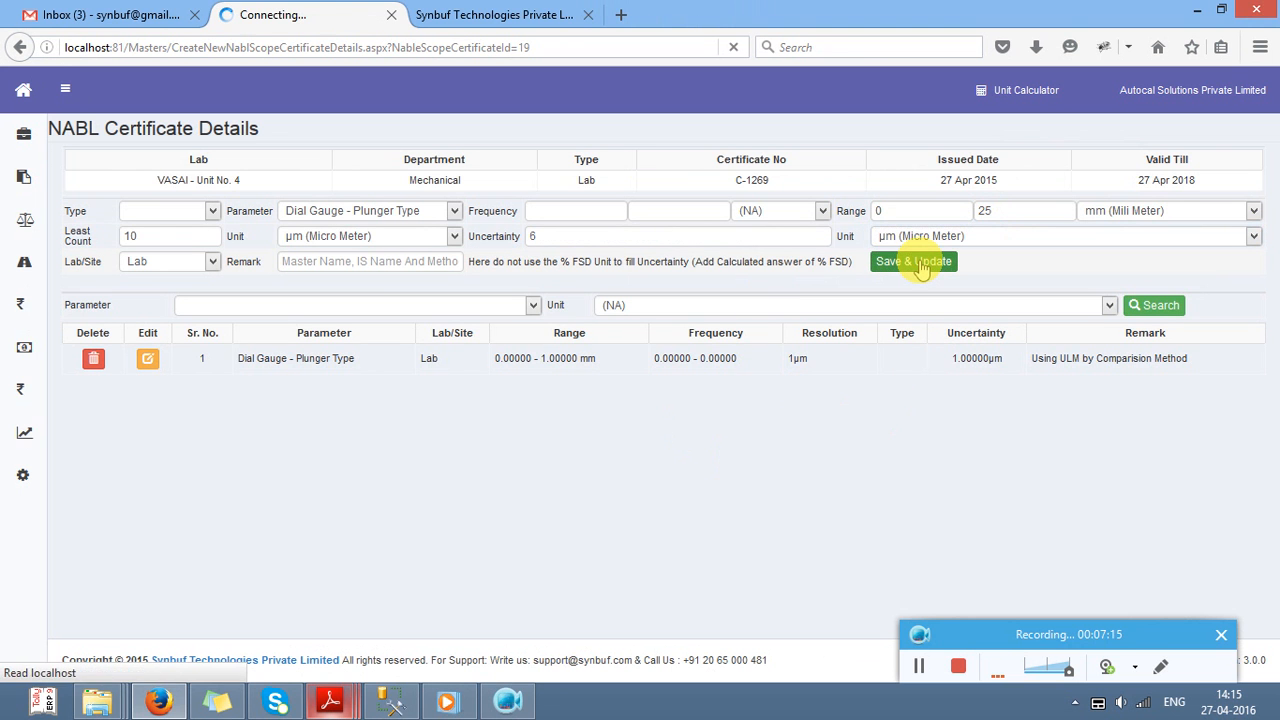
pyautogui.press('Return')
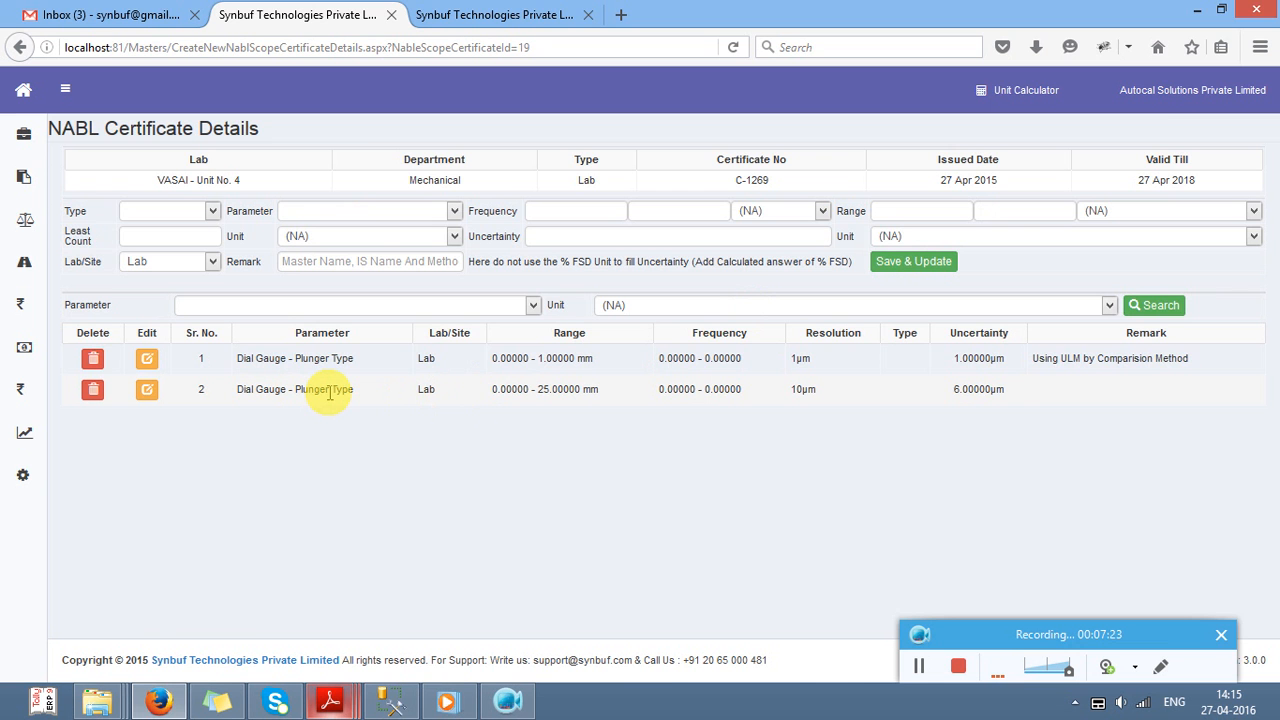
# Step: Review the depth gauge range and the first conventional mass weights row in C-1267.15.17.pdf, marking both
pyautogui.hotkey('alt', 'Tab')
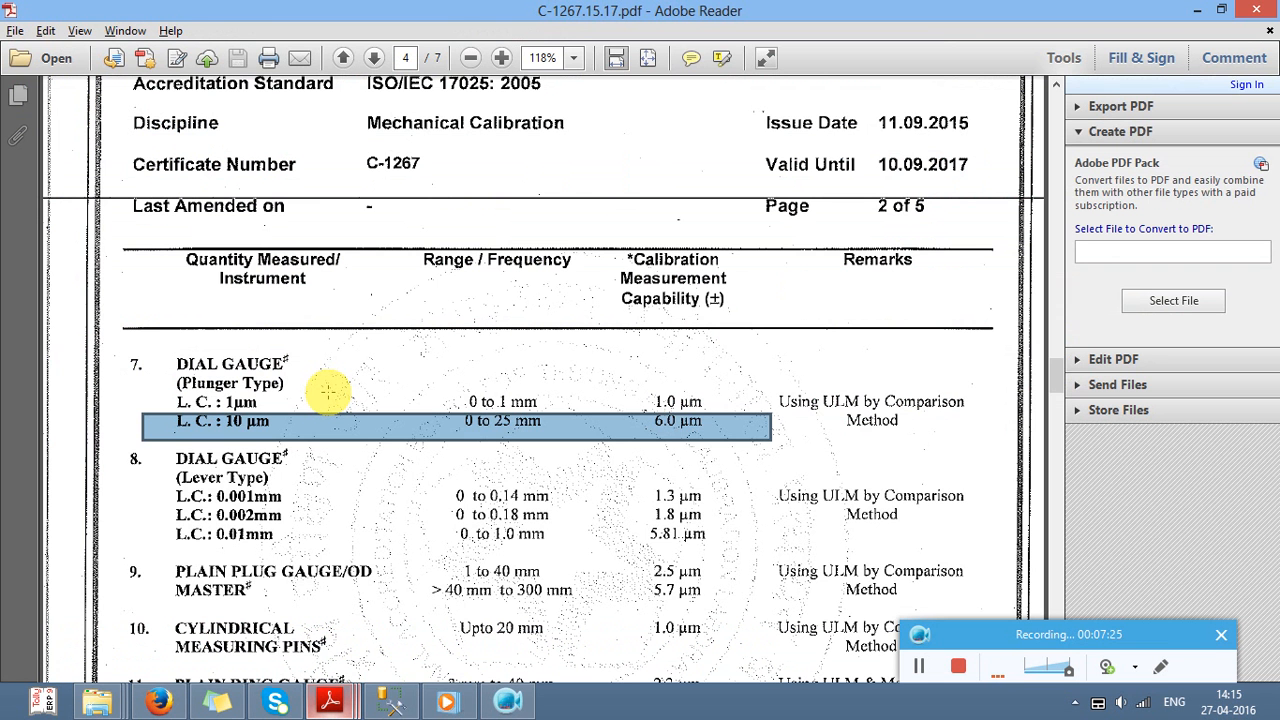
pyautogui.moveTo(1062, 384); pyautogui.dragTo(1050, 312)
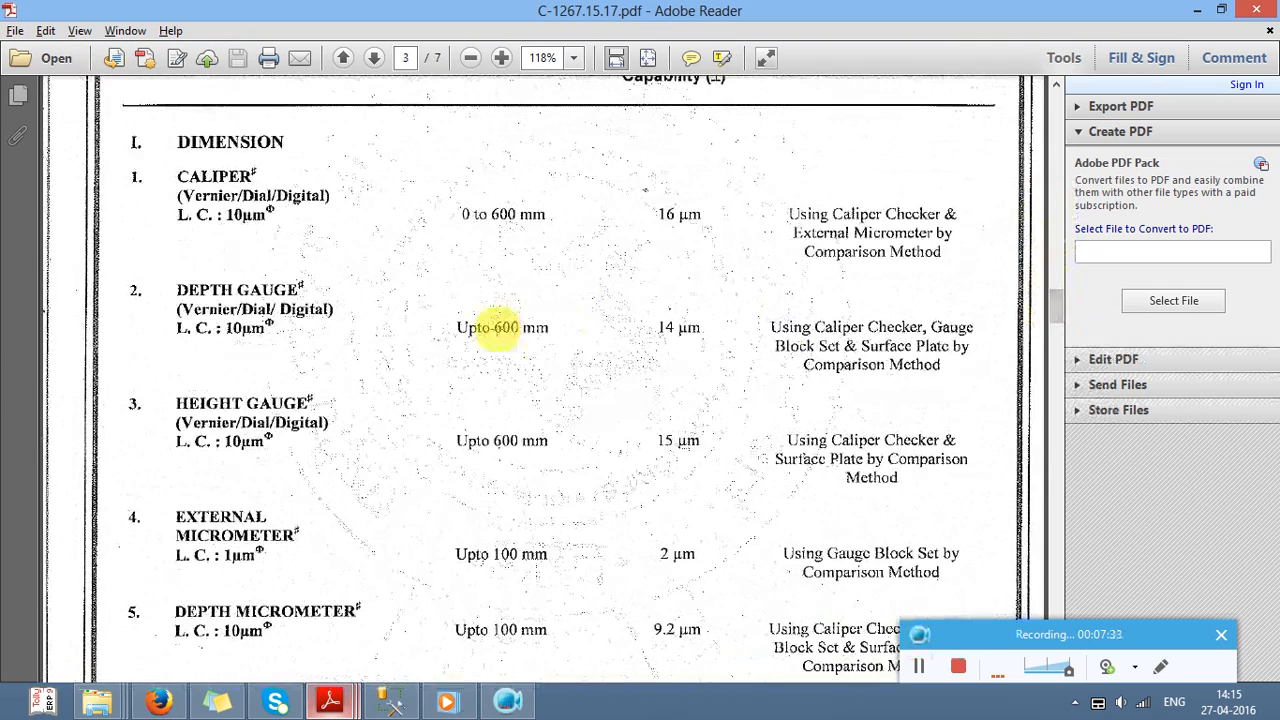
pyautogui.moveTo(455, 330); pyautogui.dragTo(576, 352)
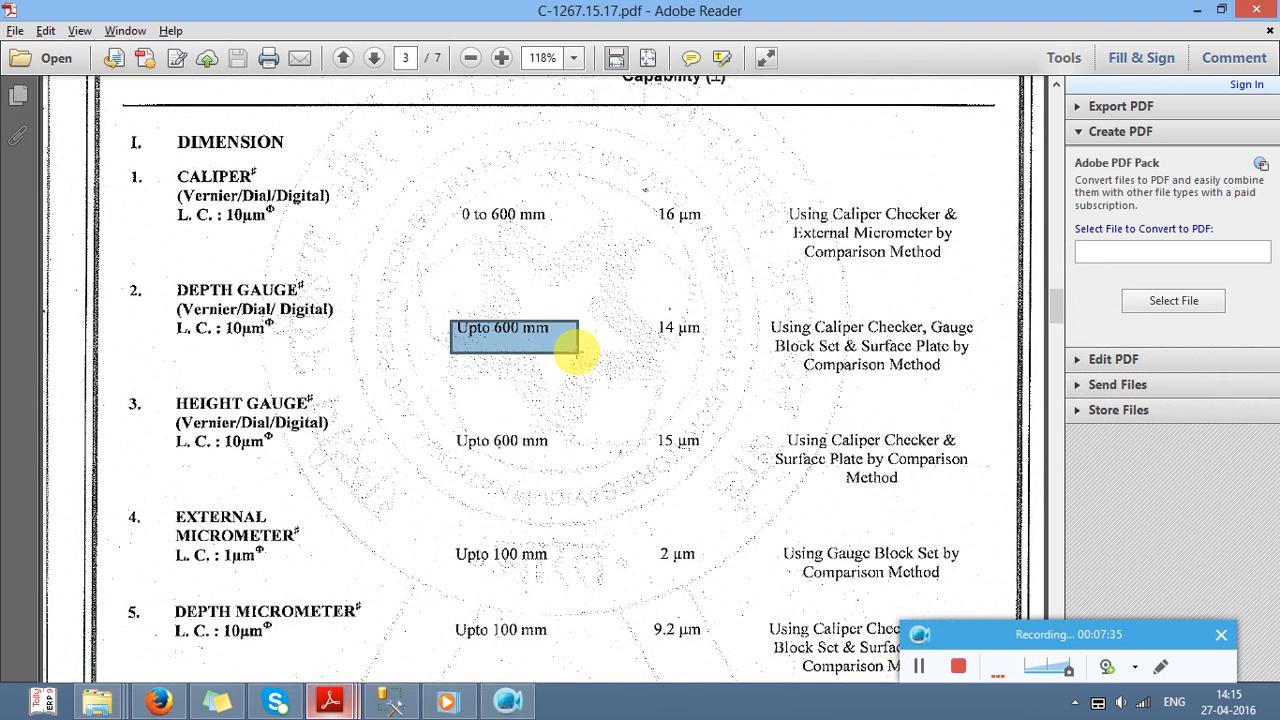
pyautogui.scroll(1, 704, 342)
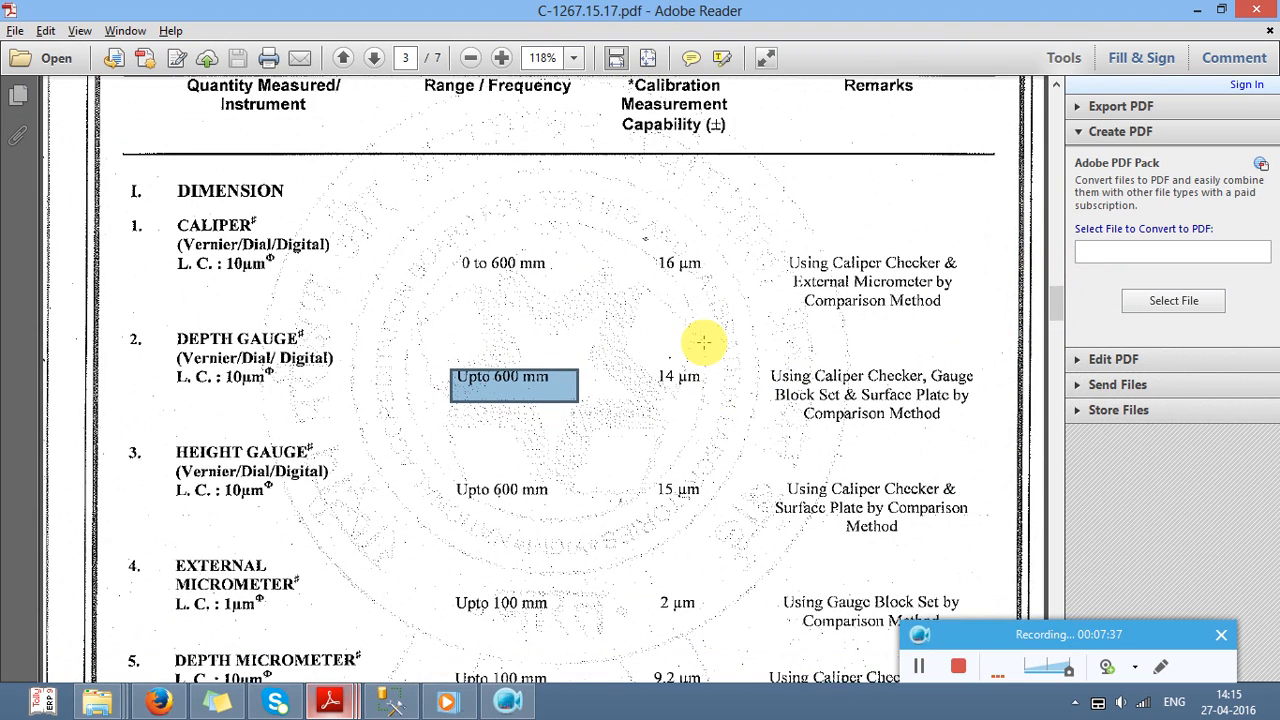
pyautogui.click(704, 342)
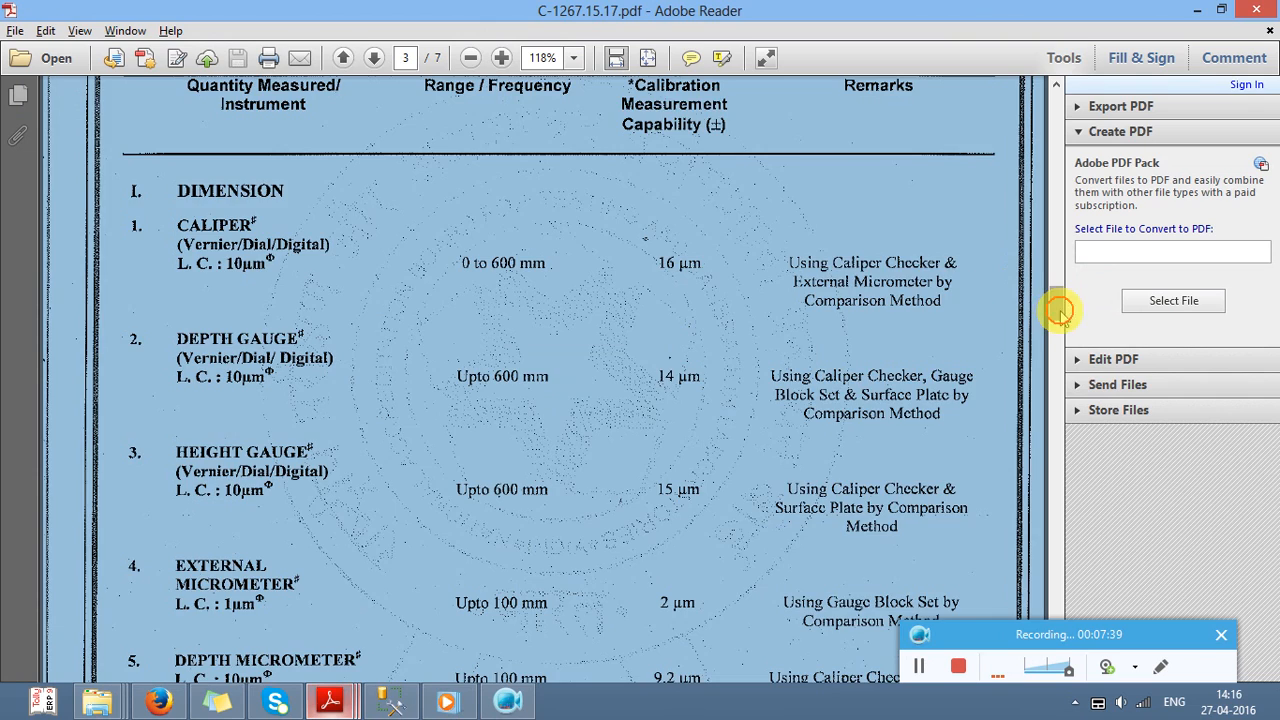
pyautogui.moveTo(1060, 312); pyautogui.dragTo(1055, 474)
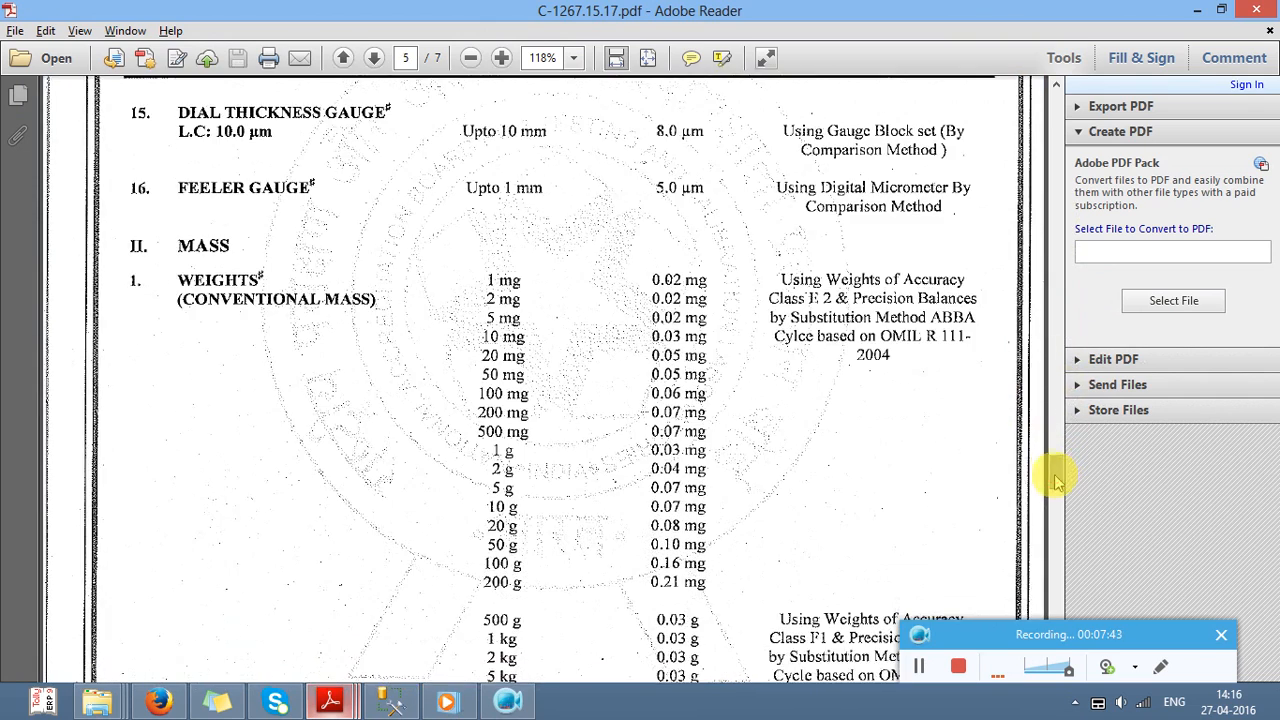
pyautogui.moveTo(170, 267); pyautogui.dragTo(740, 290)
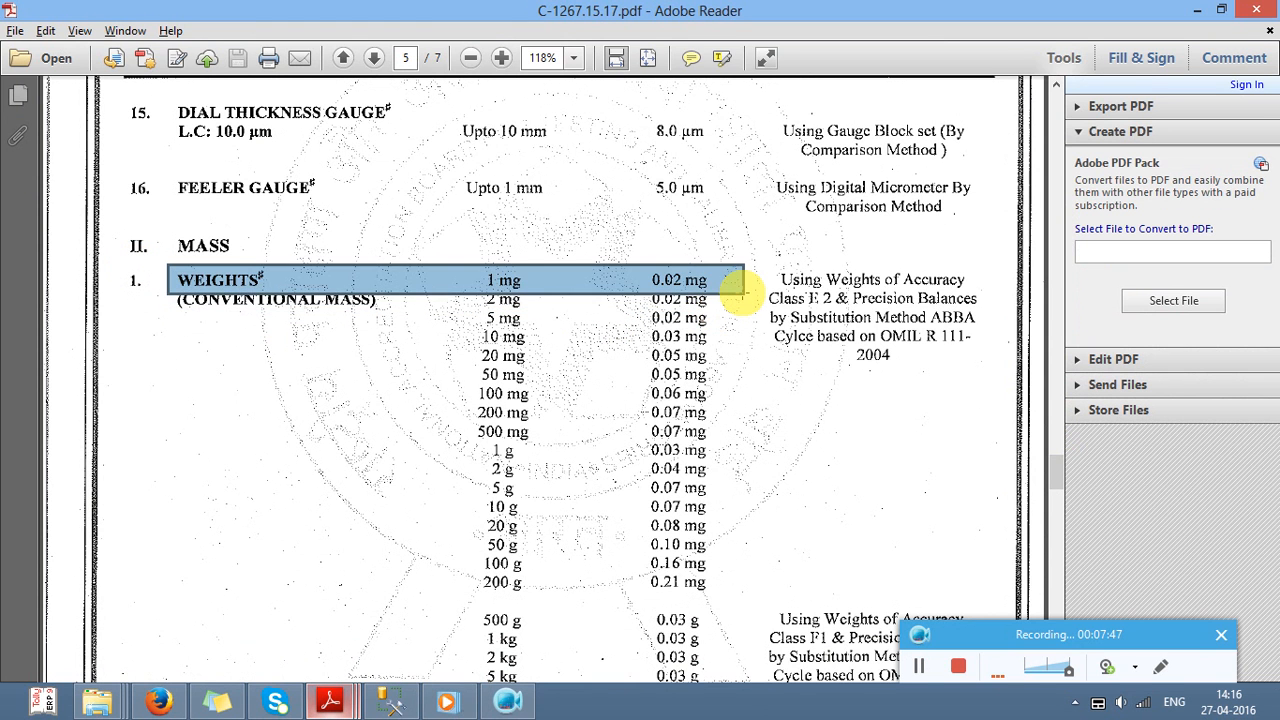
# Step: Switch to the browser and create the parameter Weight for the Mechanical department on the Add New Parameter page
pyautogui.hotkey('alt', 'Tab')
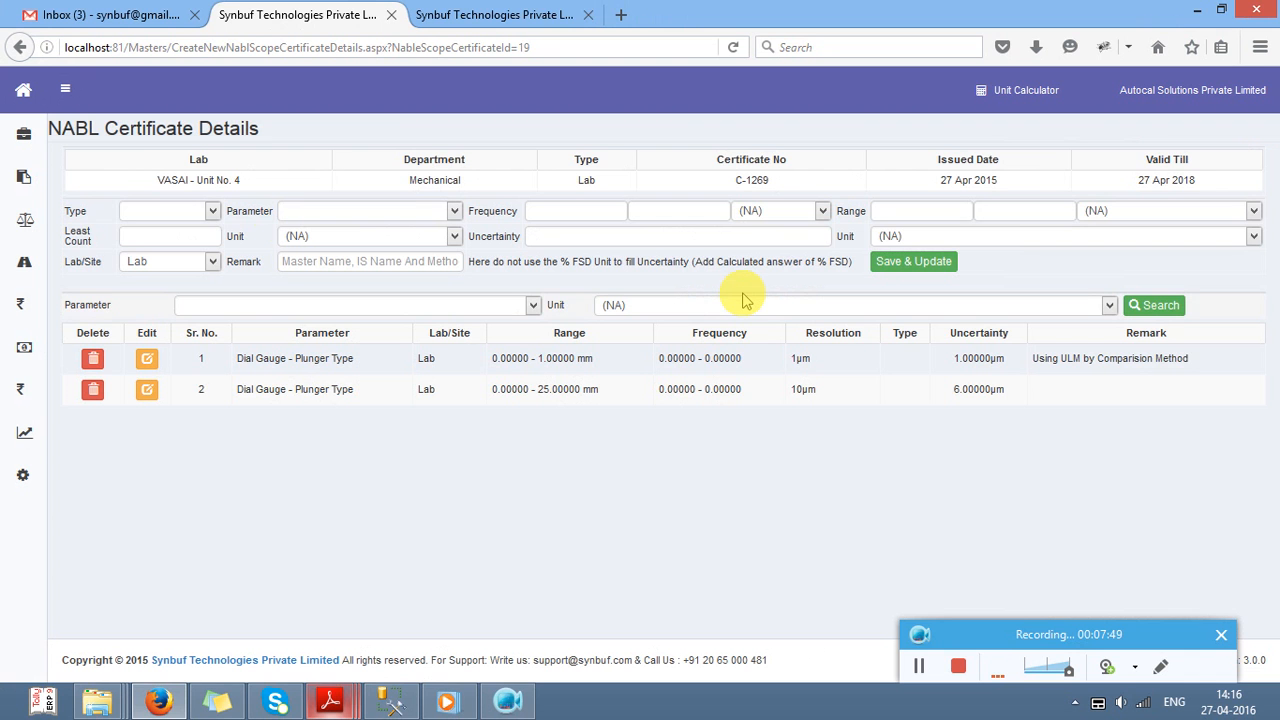
pyautogui.click(512, 16)
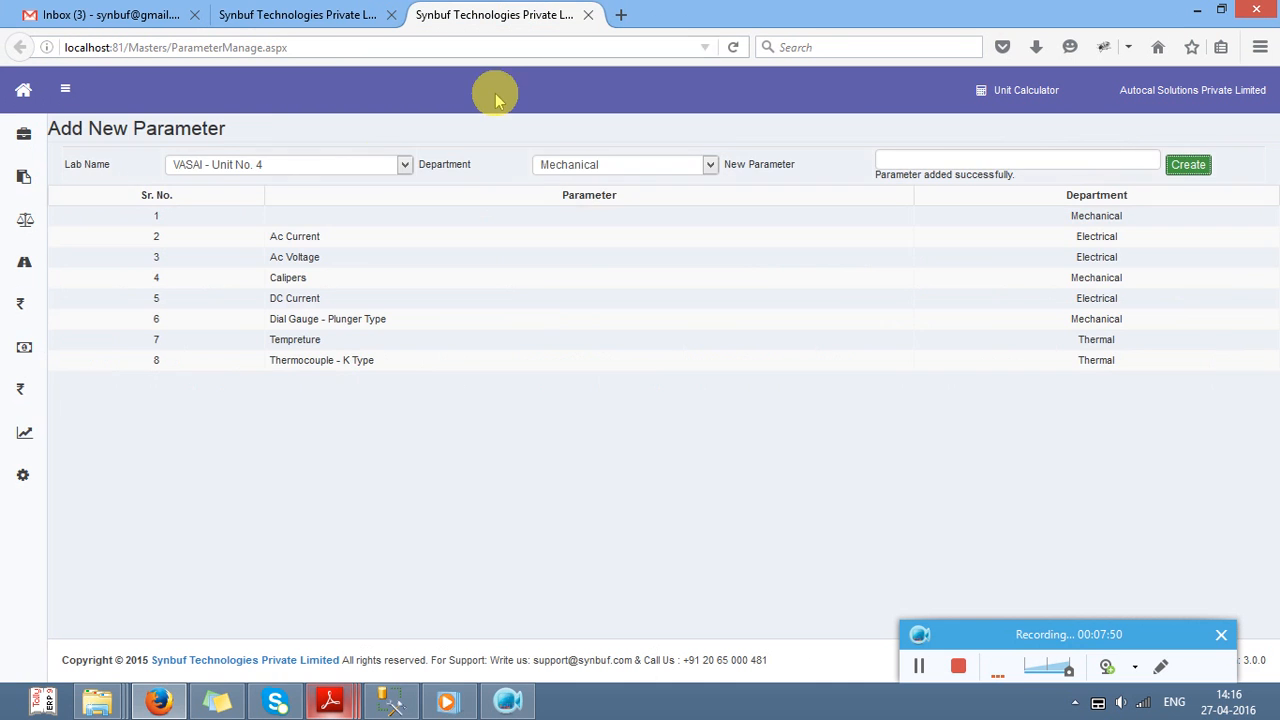
pyautogui.click(643, 175)
pyautogui.write('Weight')
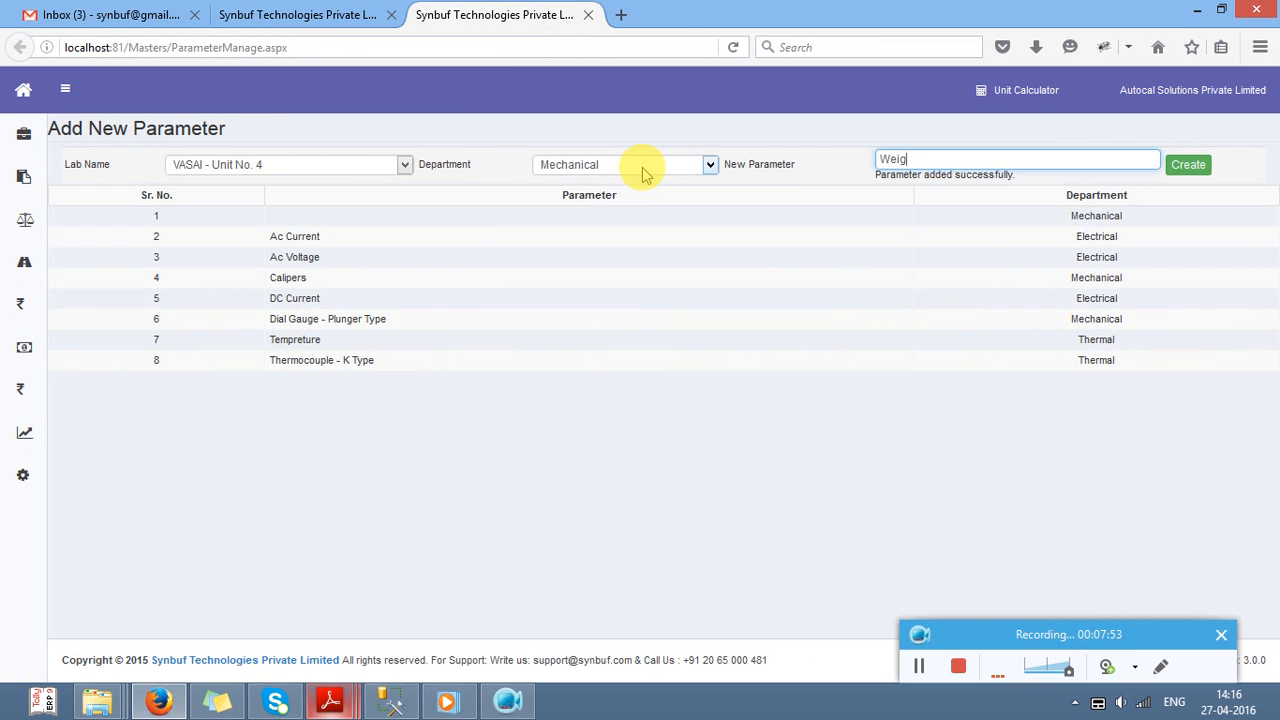
pyautogui.click(1184, 160)
# Step: Reload the NABL Certificate Details page and choose Weight as the parameter of a new scope entry
pyautogui.click(260, 15)
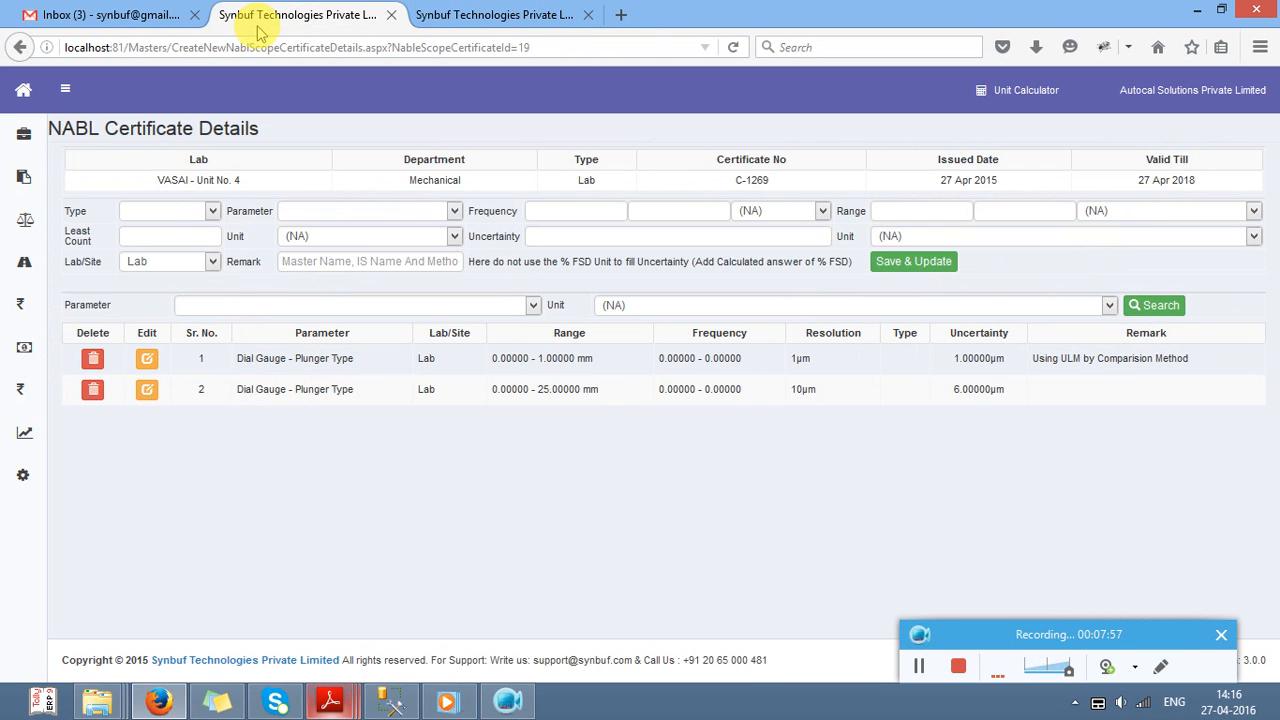
pyautogui.click(268, 56)
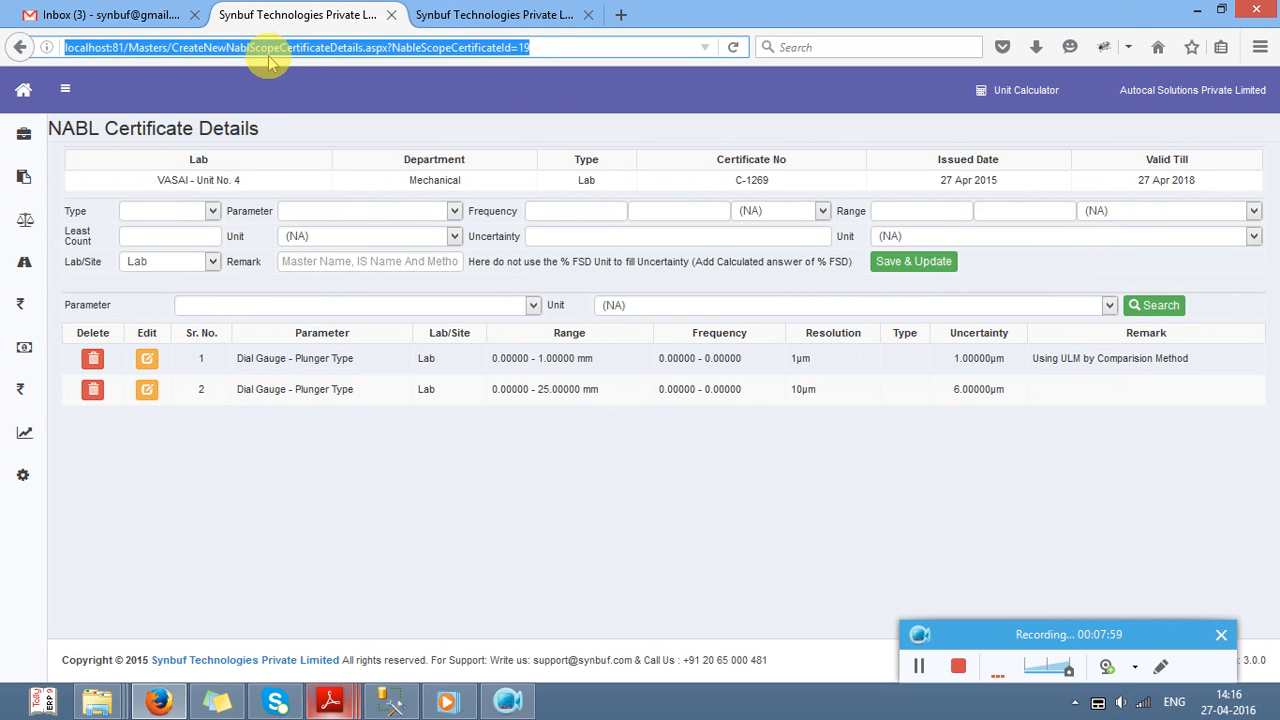
pyautogui.press('Return')
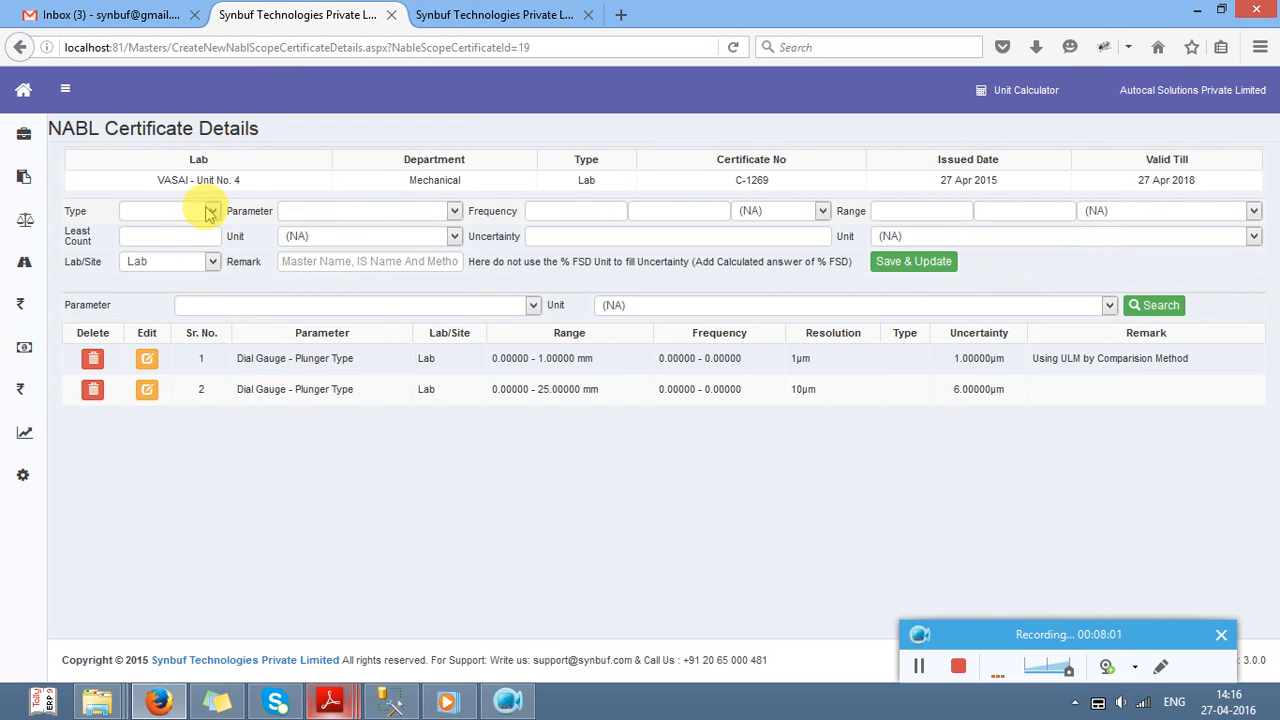
pyautogui.click(200, 210)
pyautogui.click(347, 213)
pyautogui.press('w')
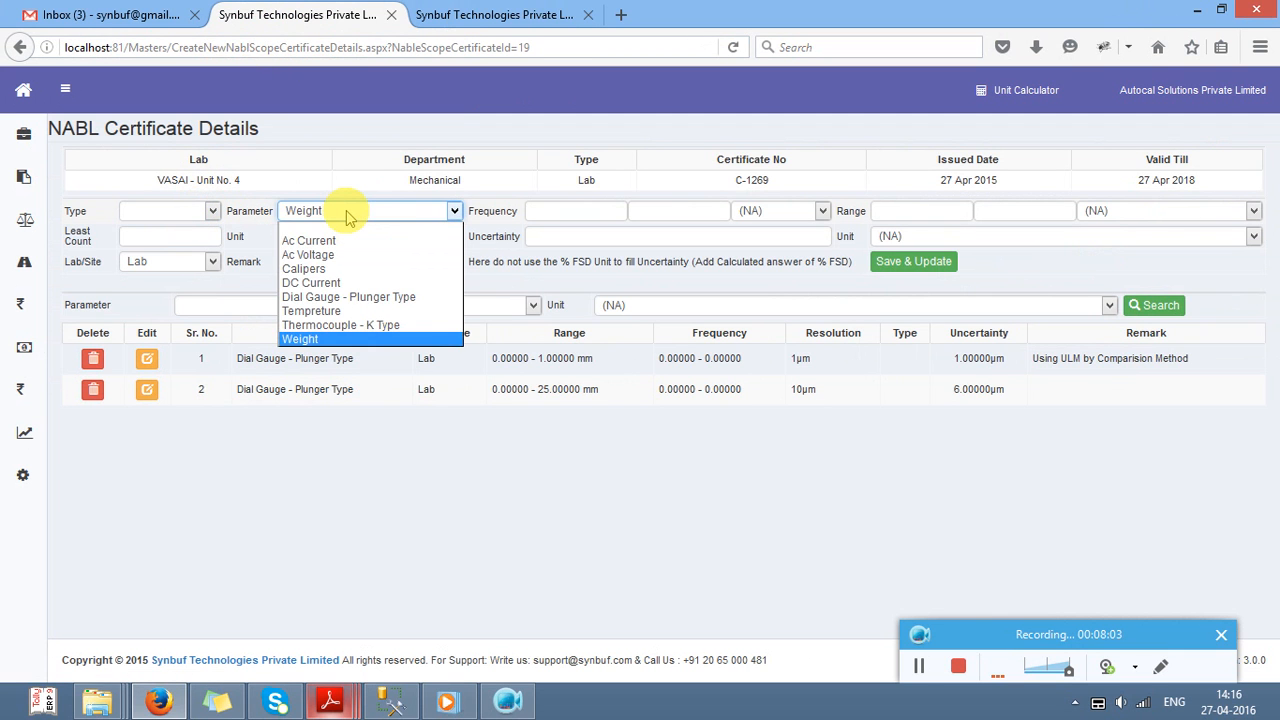
pyautogui.press('Tab')
pyautogui.press('Tab')
pyautogui.press('Tab')
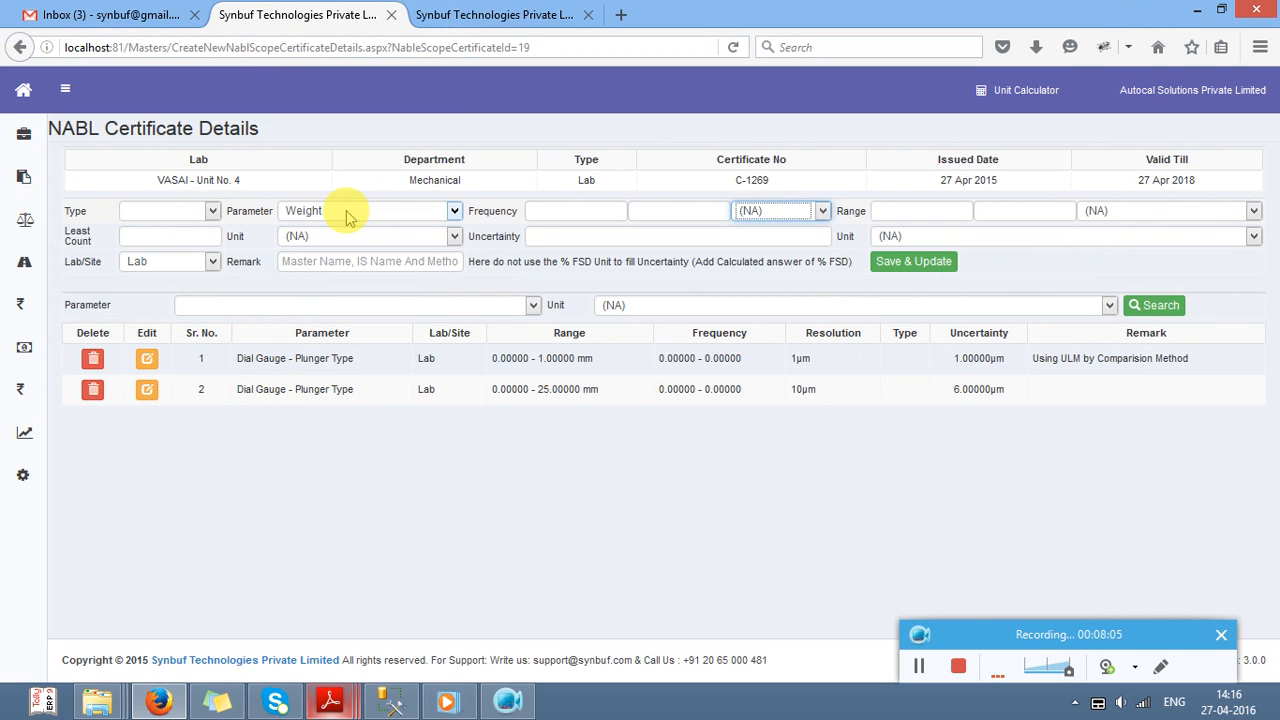
# Step: Check the first weight in the PDF and enter its range as 1 to 1 with the unit mg (Mili Gram)
pyautogui.hotkey('alt', 'Tab')
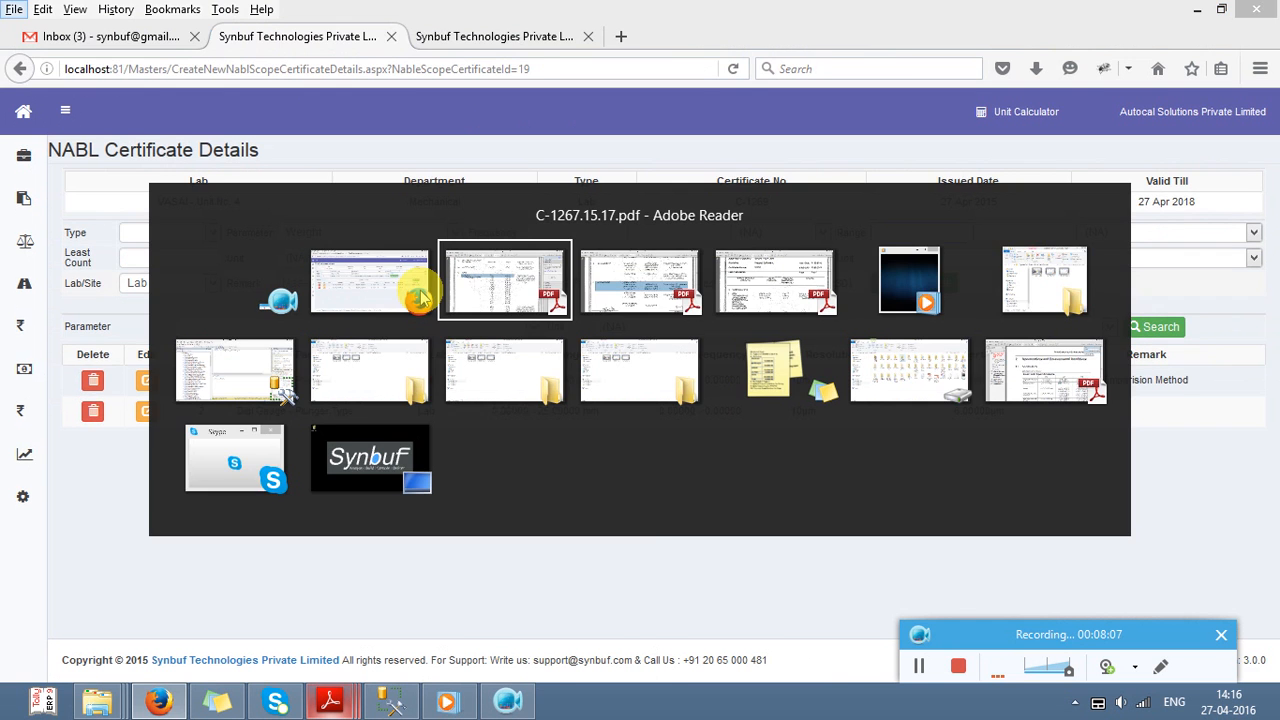
pyautogui.hotkey('alt', 'Tab')
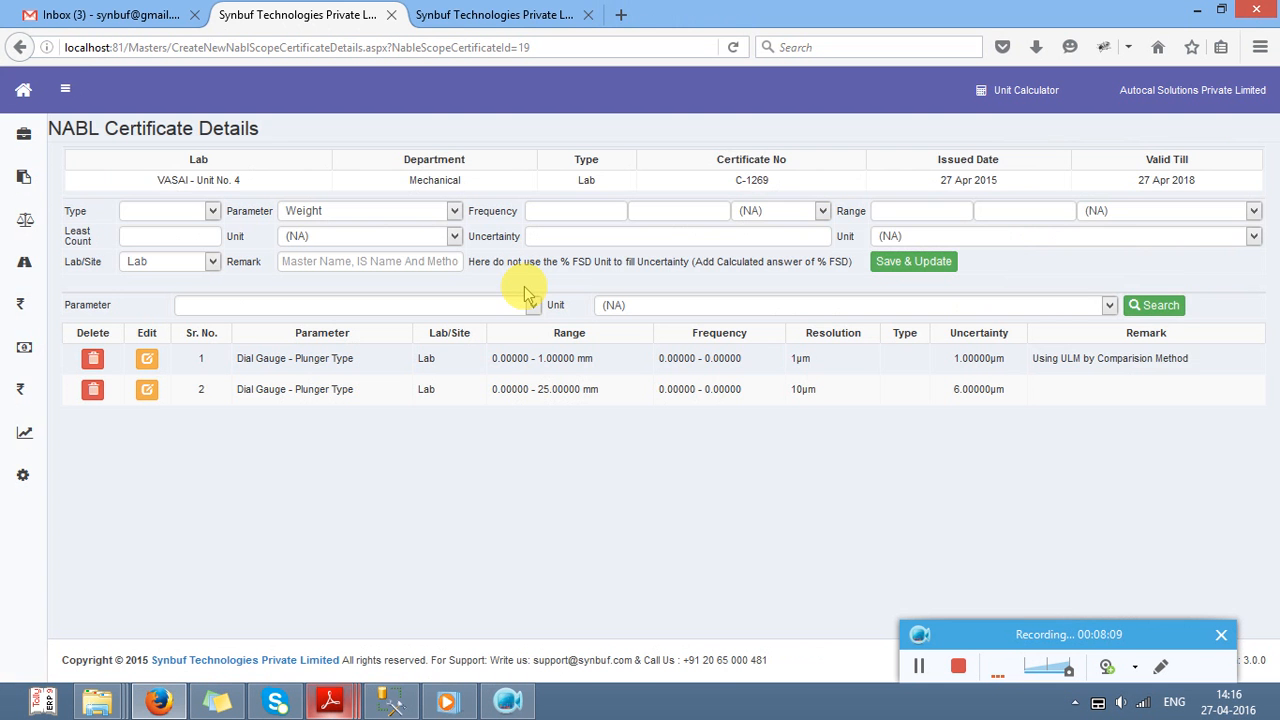
pyautogui.write('1')
pyautogui.press('Tab')
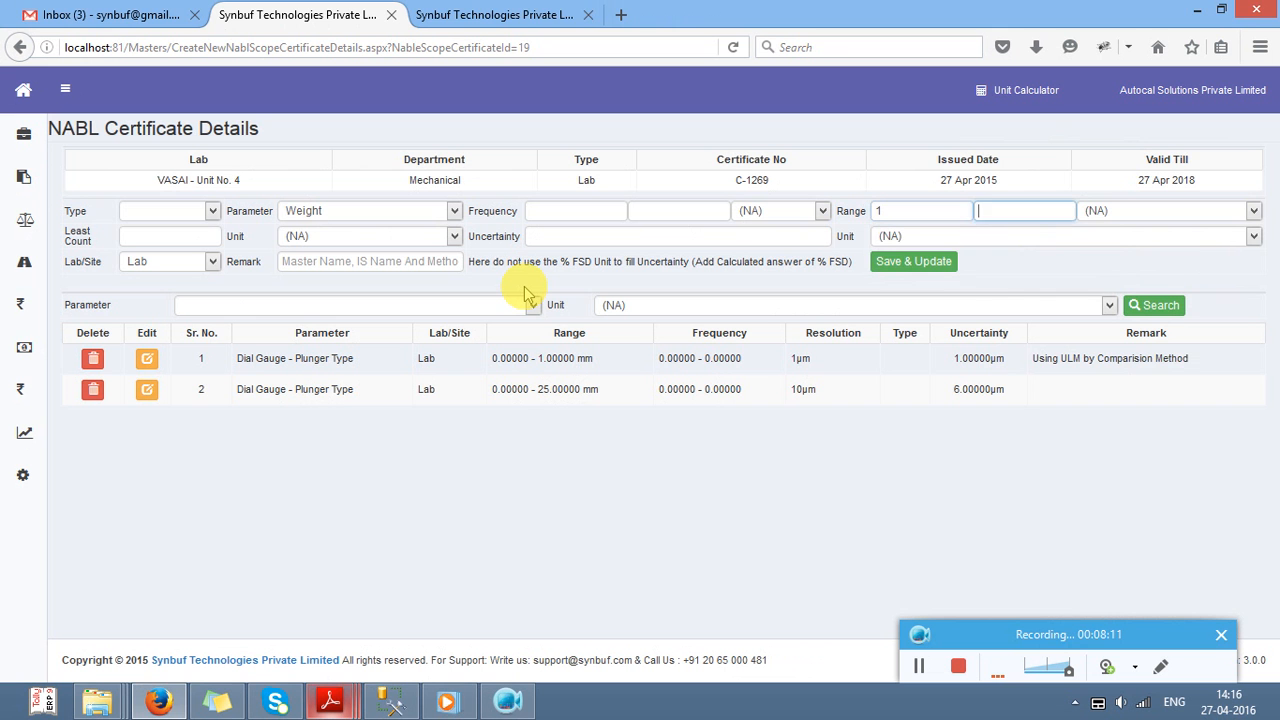
pyautogui.write('1')
pyautogui.press('Tab')
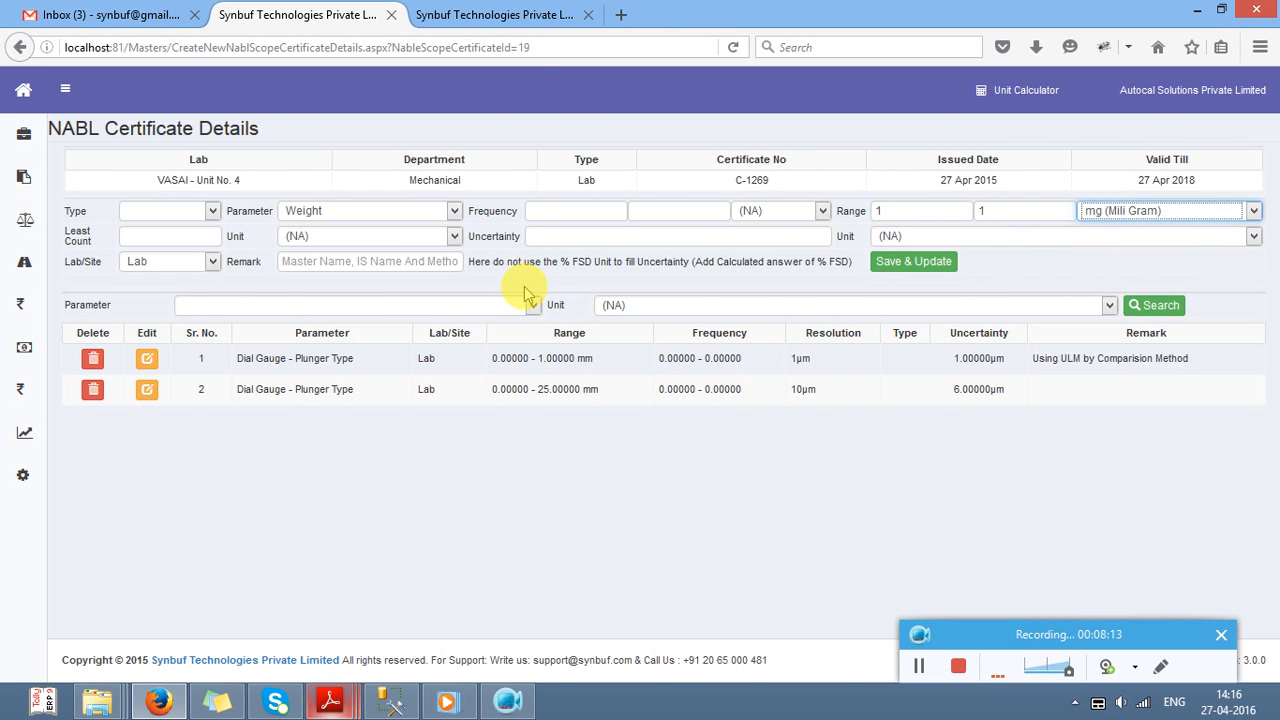
# Step: Check the 1 mg weight's uncertainty in the PDF and enter it as 0.02 with the unit mg (Mili Gram)
pyautogui.hotkey('alt', 'Tab')
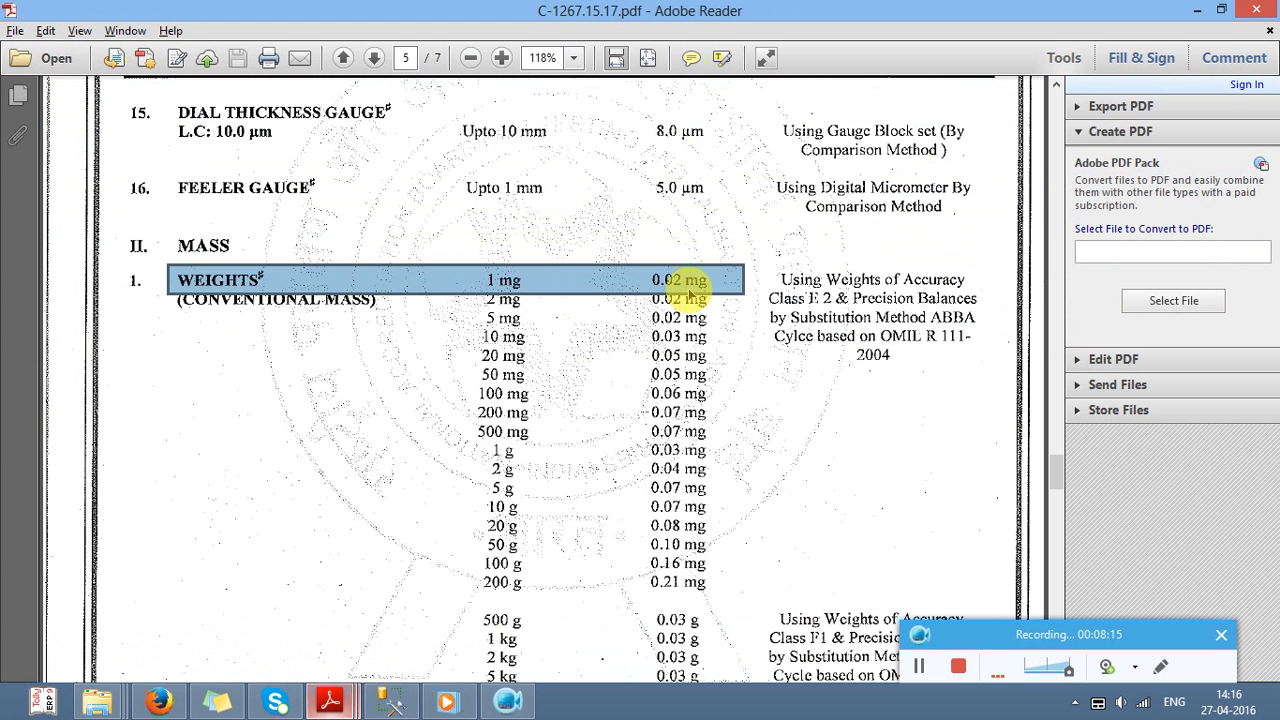
pyautogui.hotkey('alt', 'Tab')
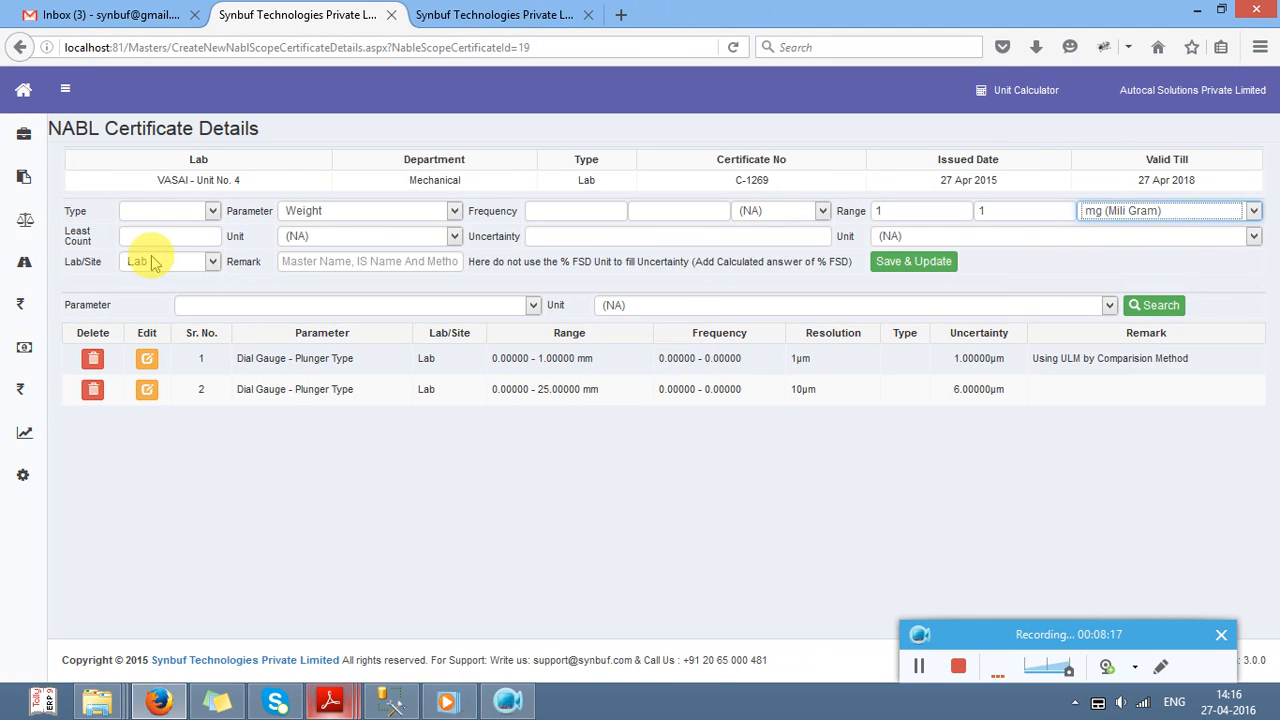
pyautogui.click(144, 236)
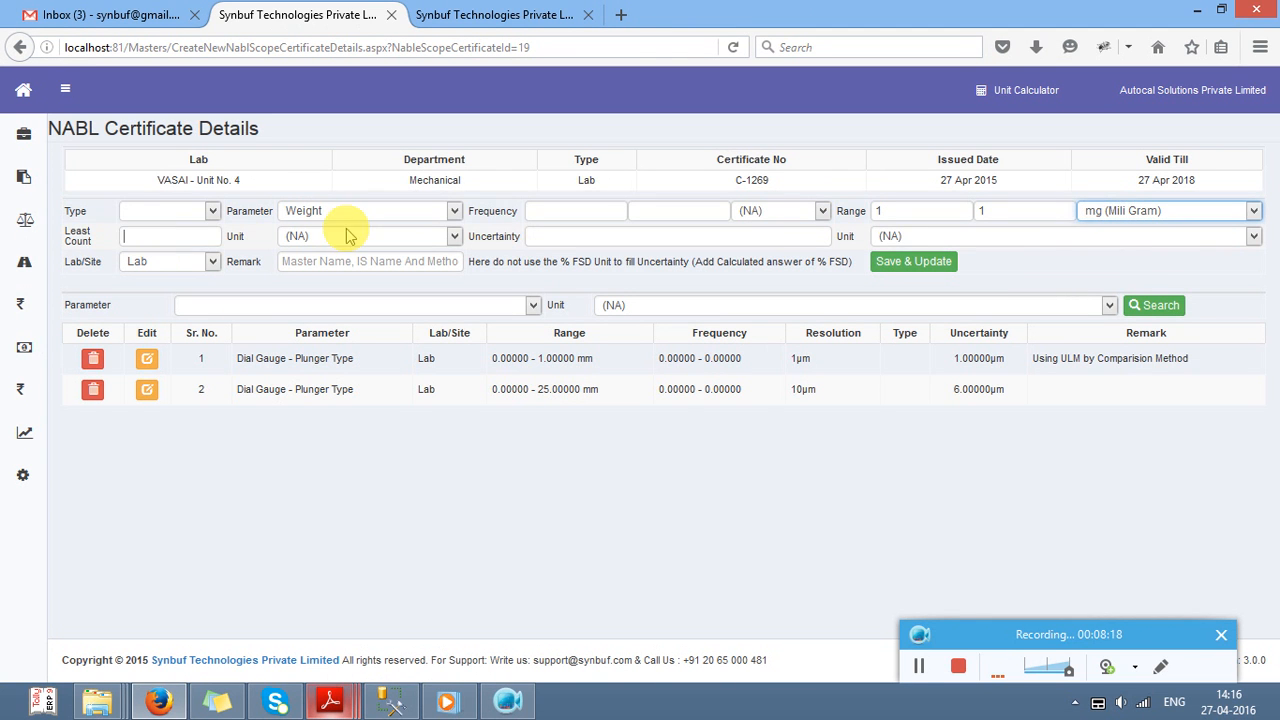
pyautogui.click(543, 236)
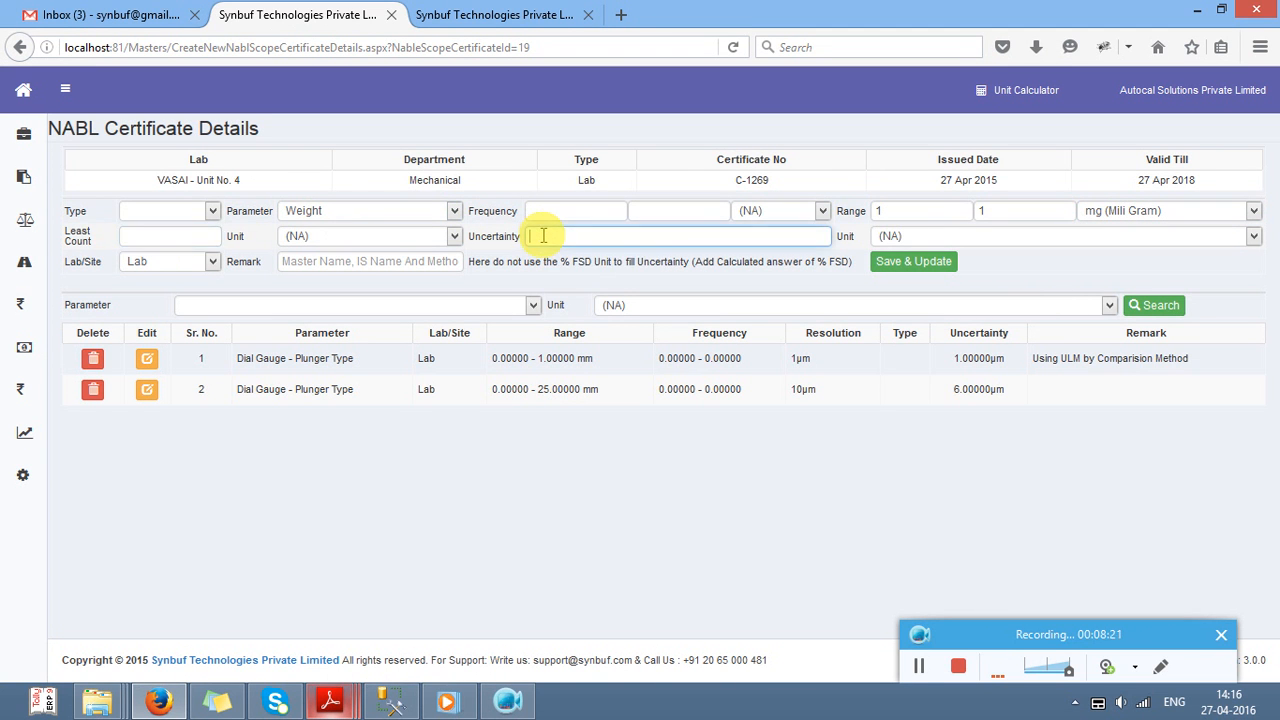
pyautogui.hotkey('alt', 'Tab')
pyautogui.hotkey('alt', 'Tab')
pyautogui.write('0.02')
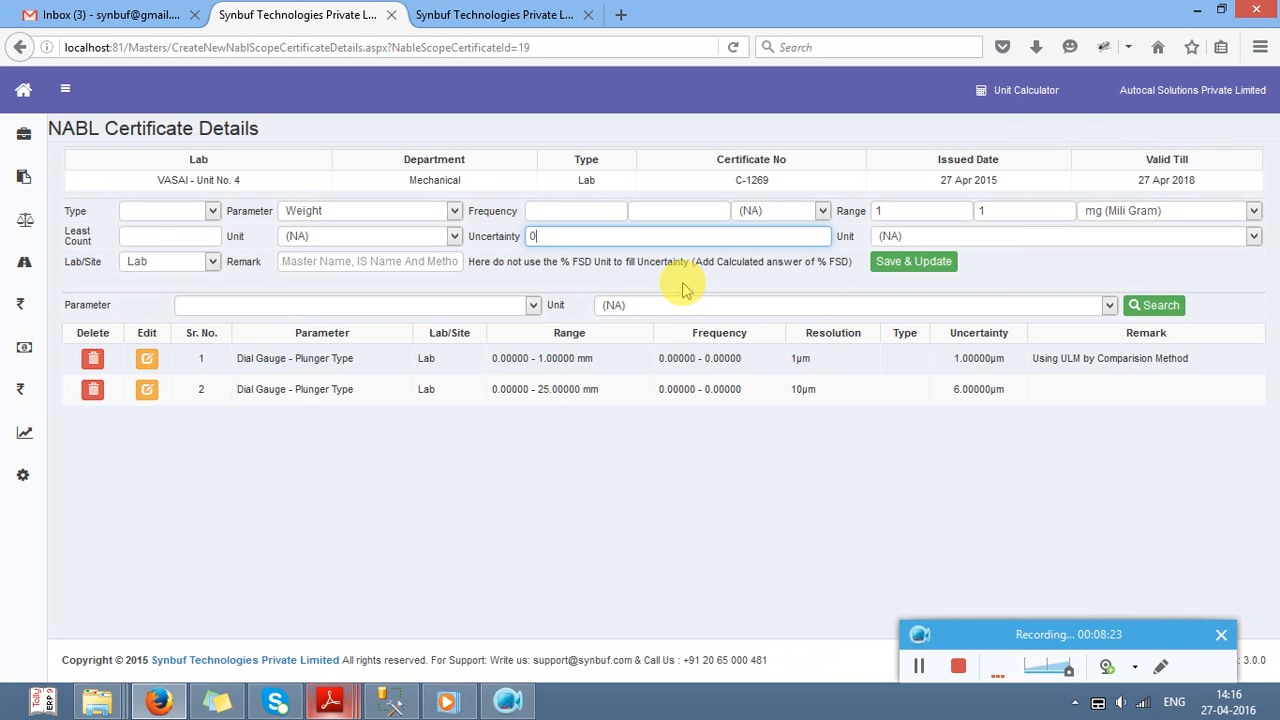
pyautogui.press('Tab')
pyautogui.press('m')
pyautogui.press('m')
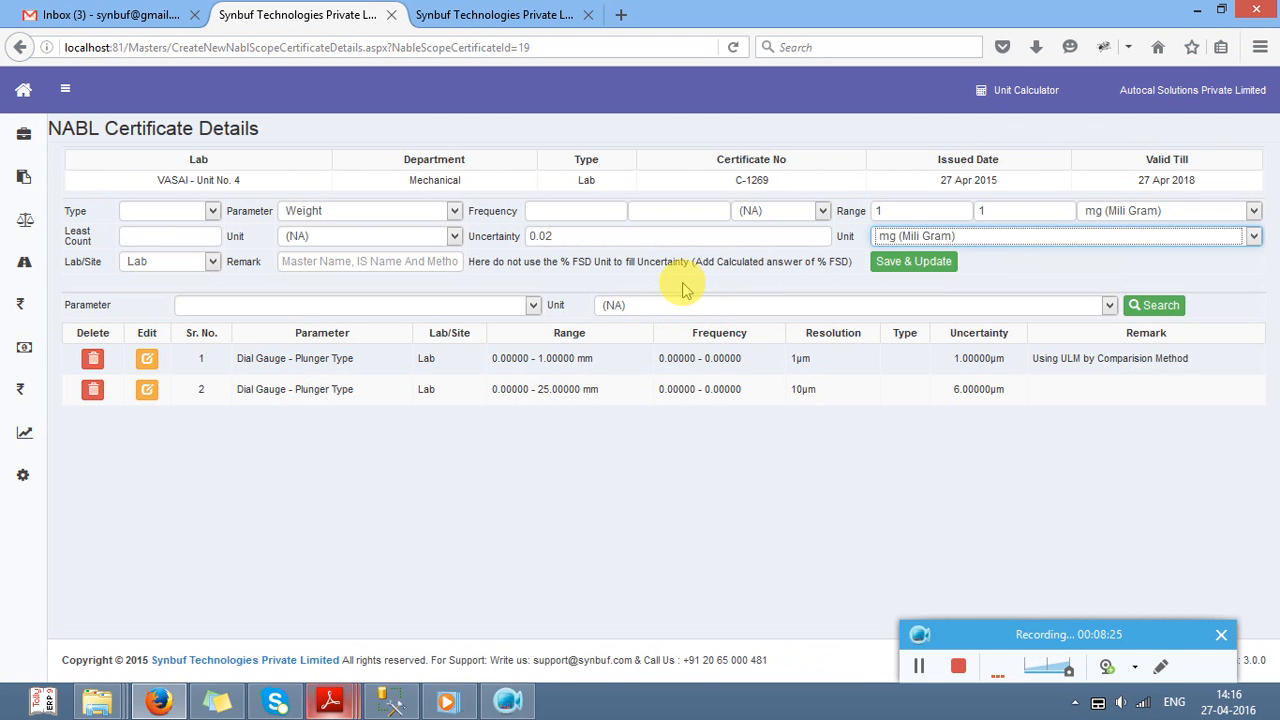
# Step: Save the Weight scope entry, and check the remaining pages of C-1267.15.17.pdf before closing it
pyautogui.click(913, 262)
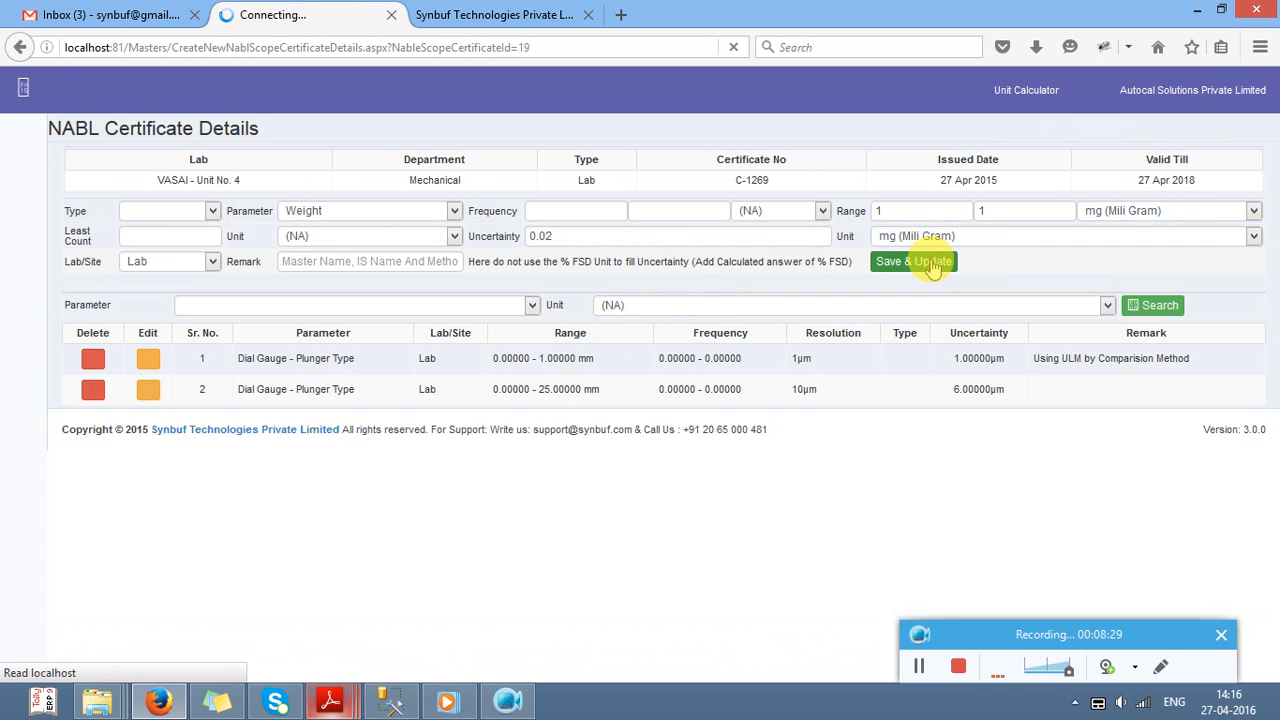
pyautogui.press('Return')
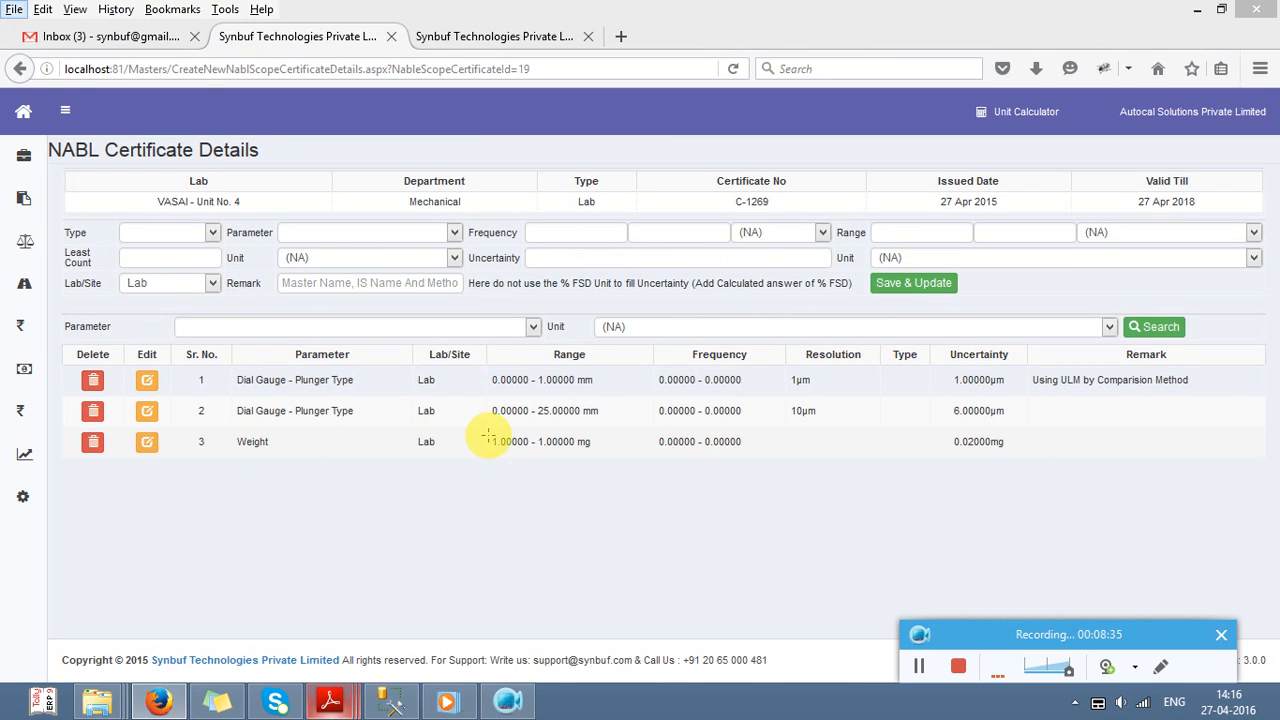
pyautogui.hotkey('alt', 'Tab')
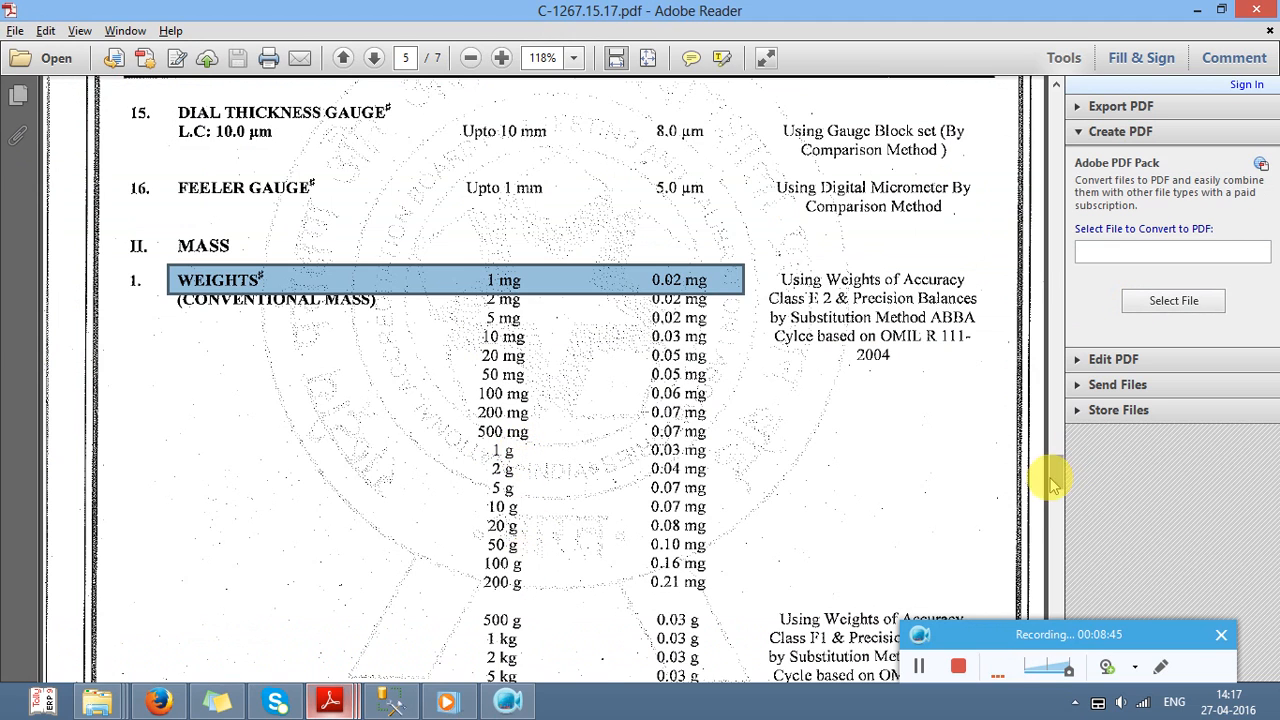
pyautogui.moveTo(1052, 484); pyautogui.dragTo(1057, 622)
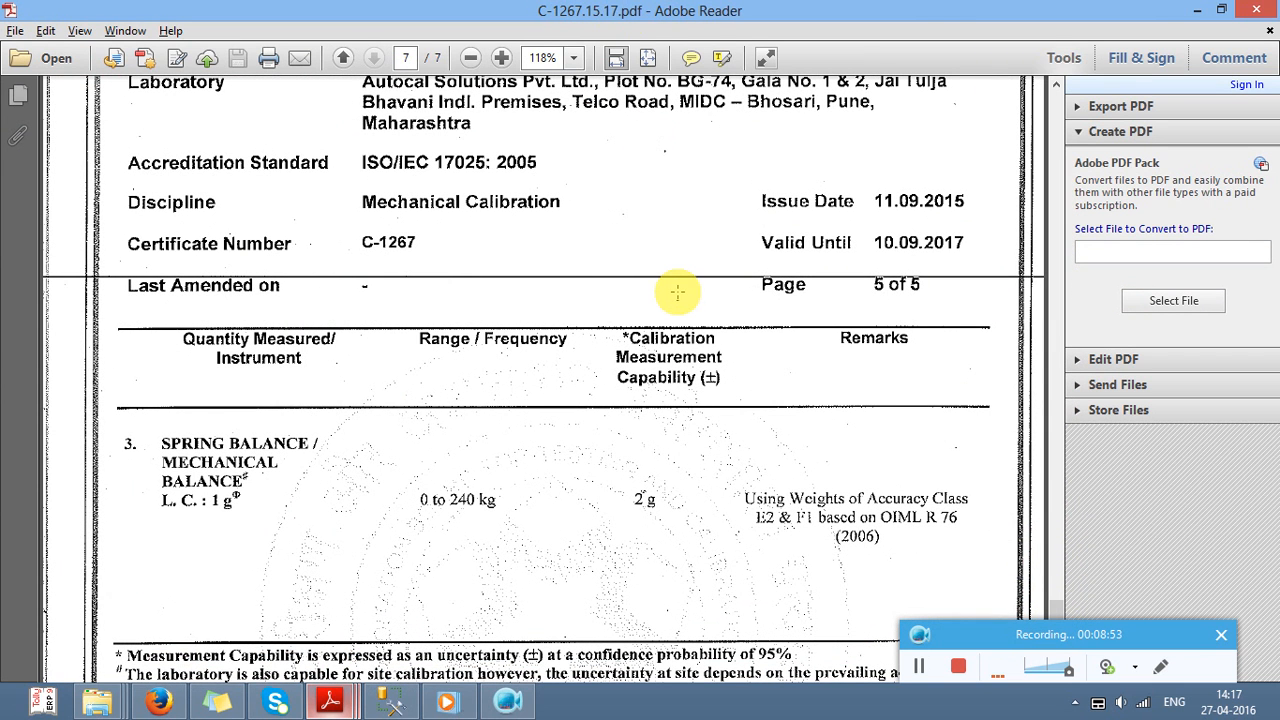
pyautogui.click(1262, 14)
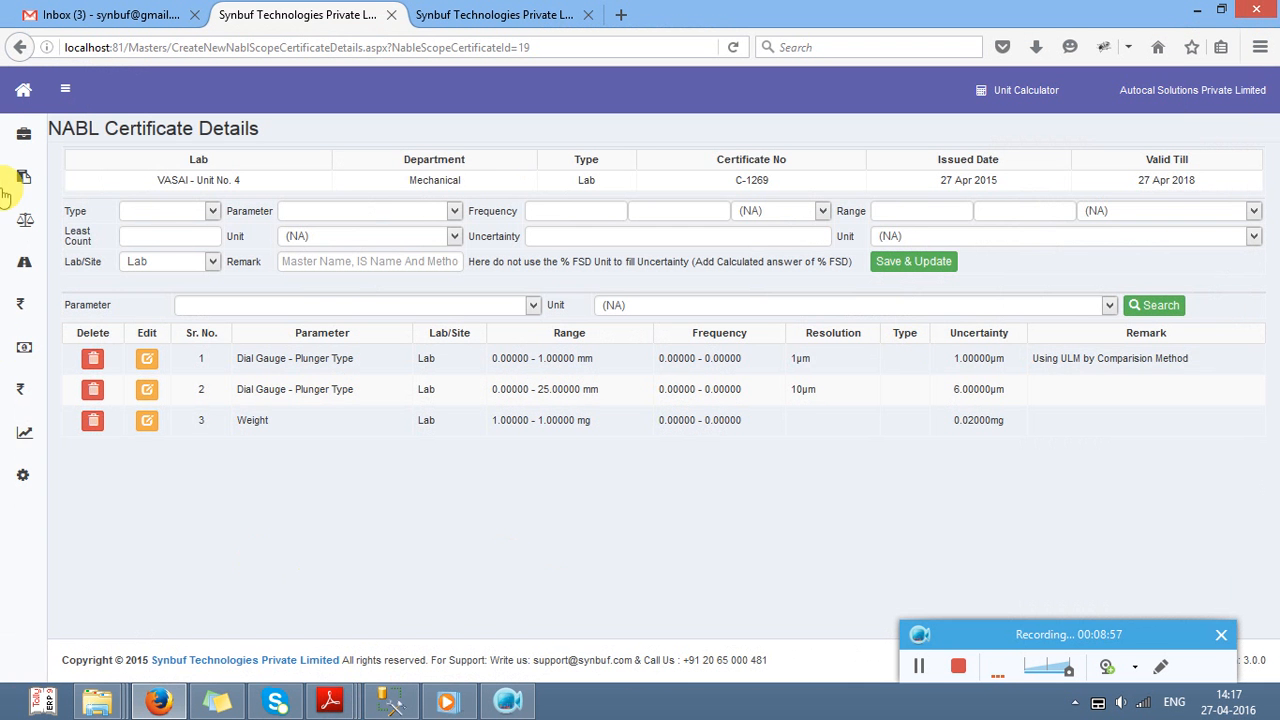
# Step: Open the add-details page of the VASAI lab's Electrical certificate C-1269 of type Site from the NABL Scope list
pyautogui.moveTo(23, 133)
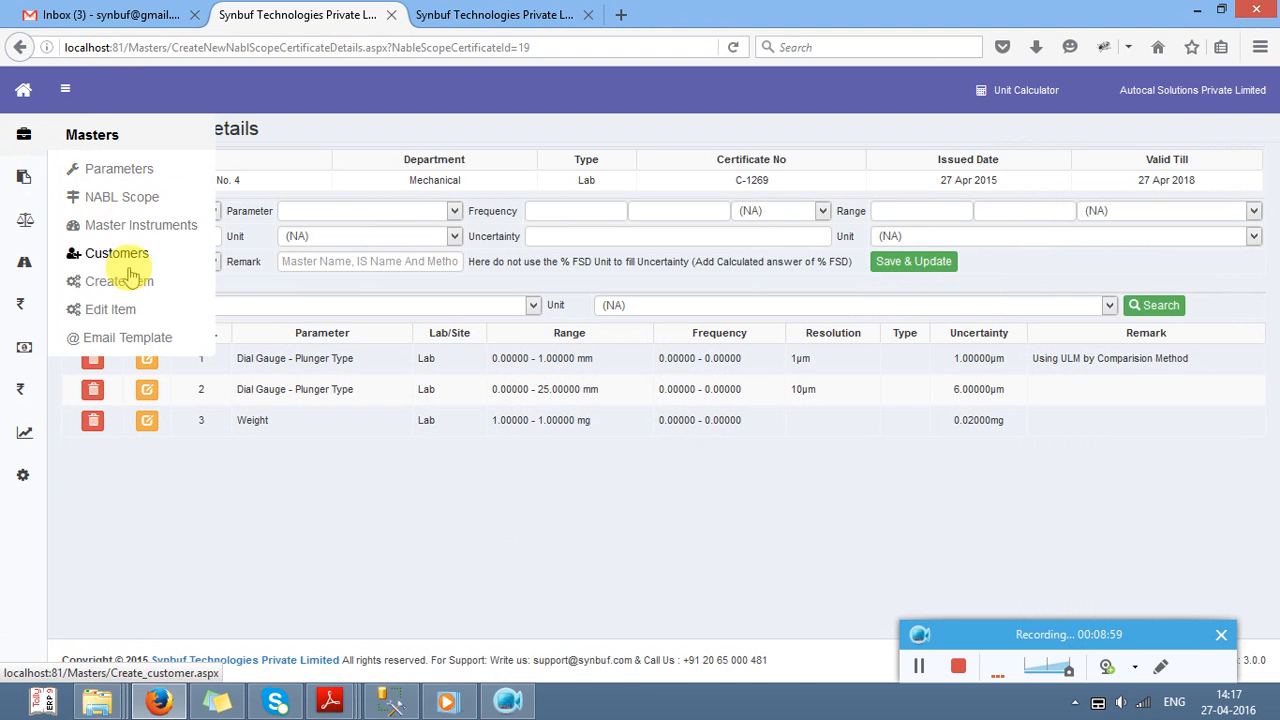
pyautogui.click(117, 205)
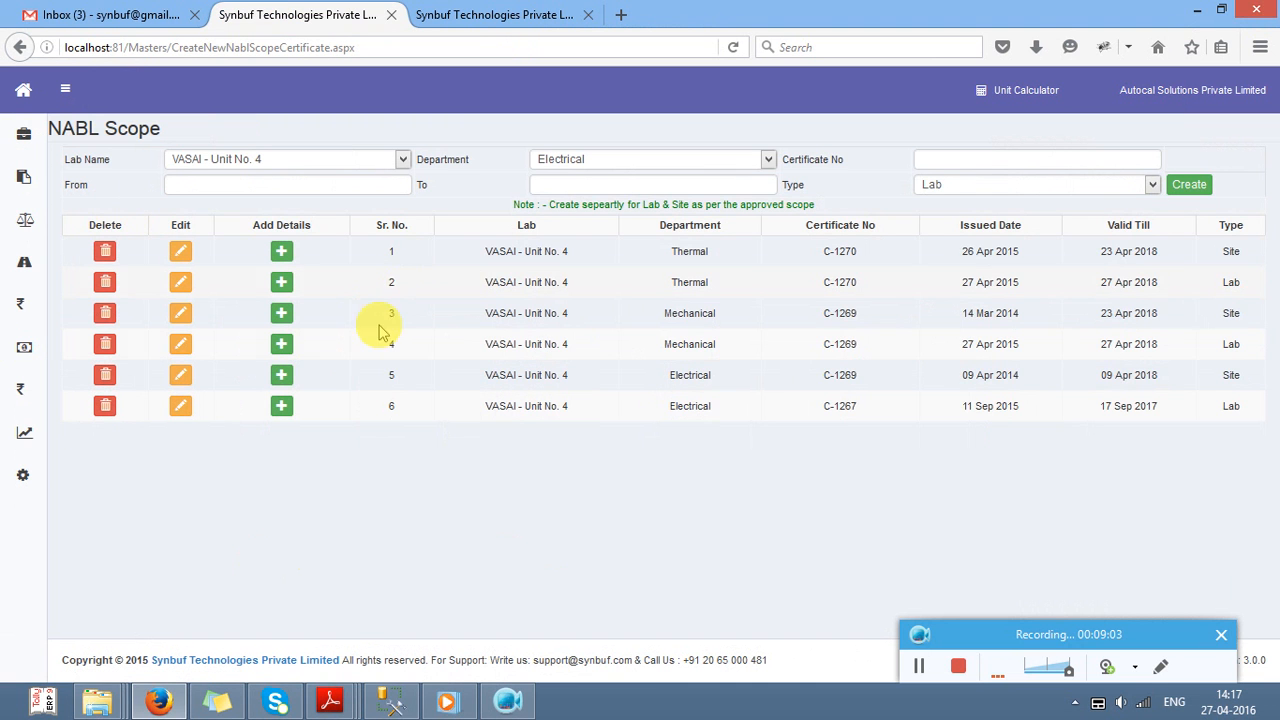
pyautogui.click(283, 376)
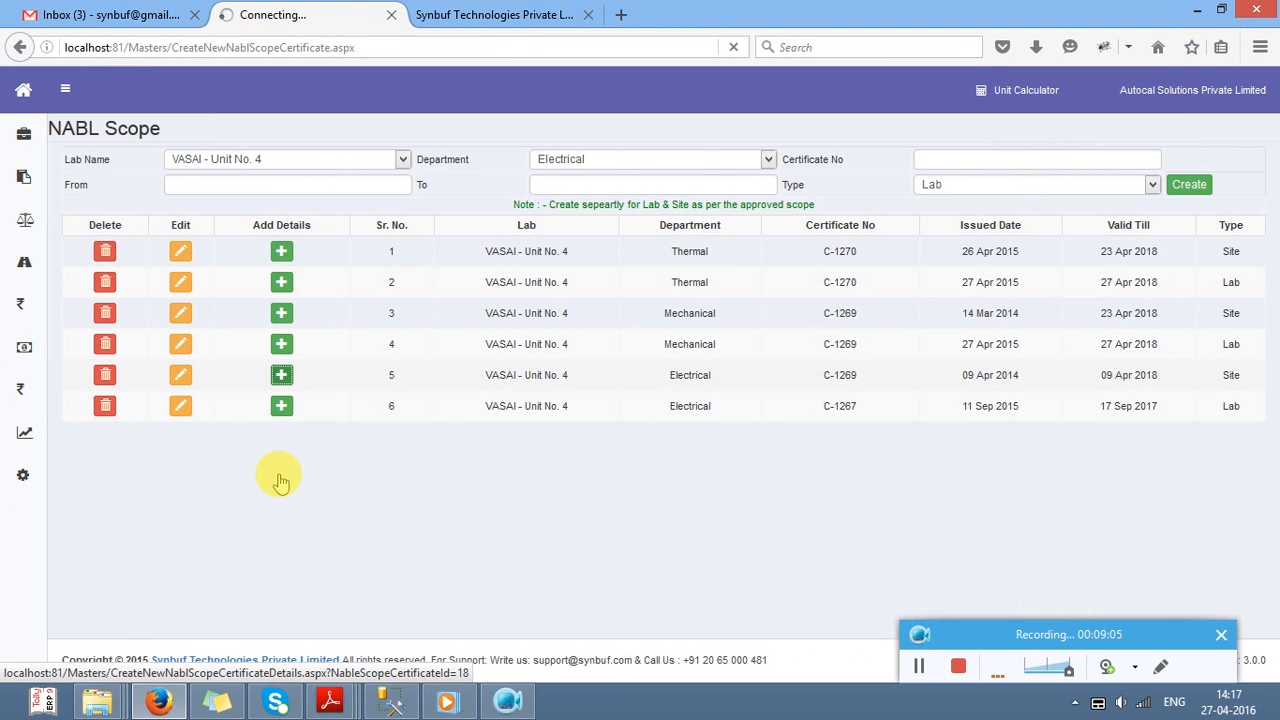
# Step: Switch to C-1268.15.17.pdf and mark the first block of DC Voltage source ranges, from 0.1 mV to 1 V
pyautogui.moveTo(336, 706)
pyautogui.click(322, 632)
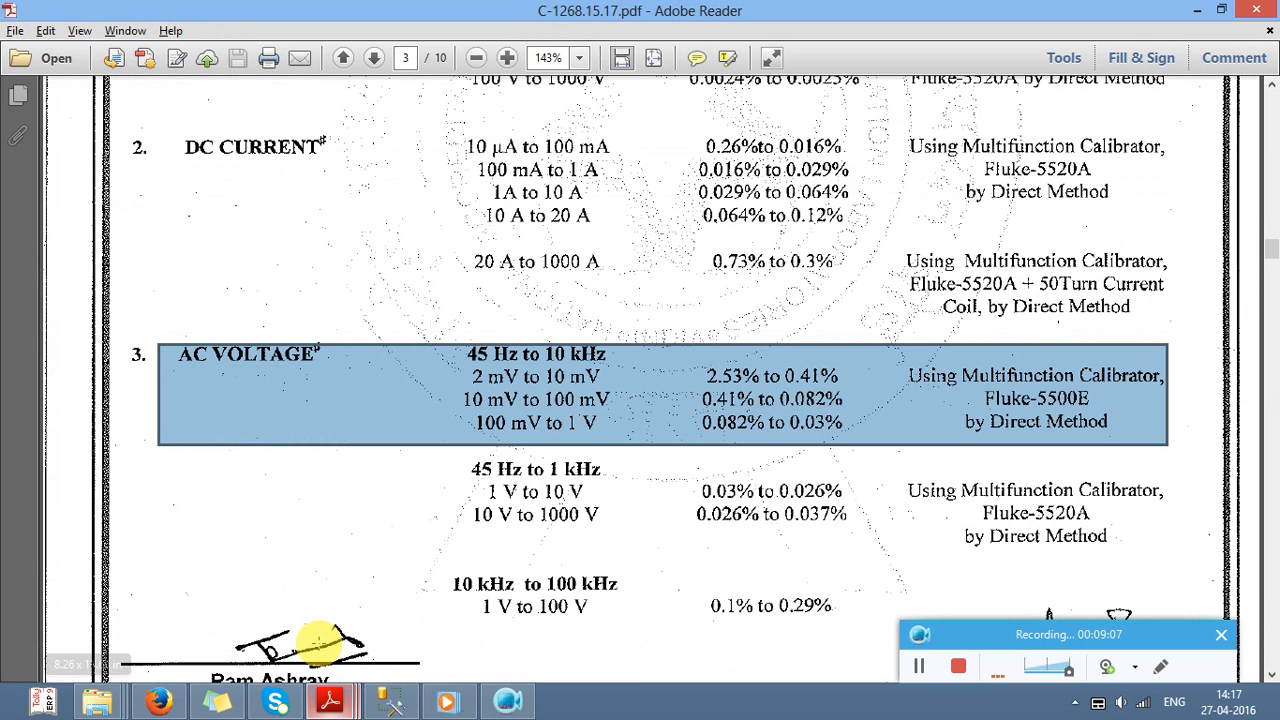
pyautogui.moveTo(1268, 250); pyautogui.dragTo(1265, 232)
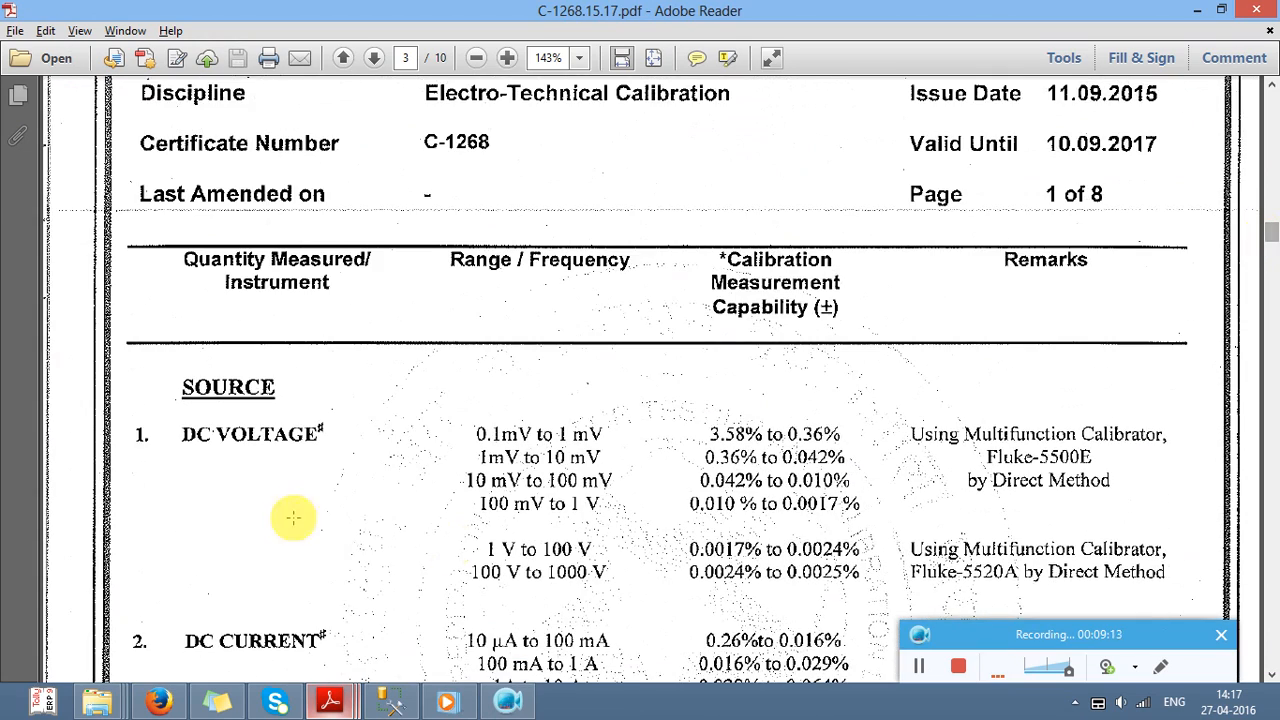
pyautogui.click(128, 425)
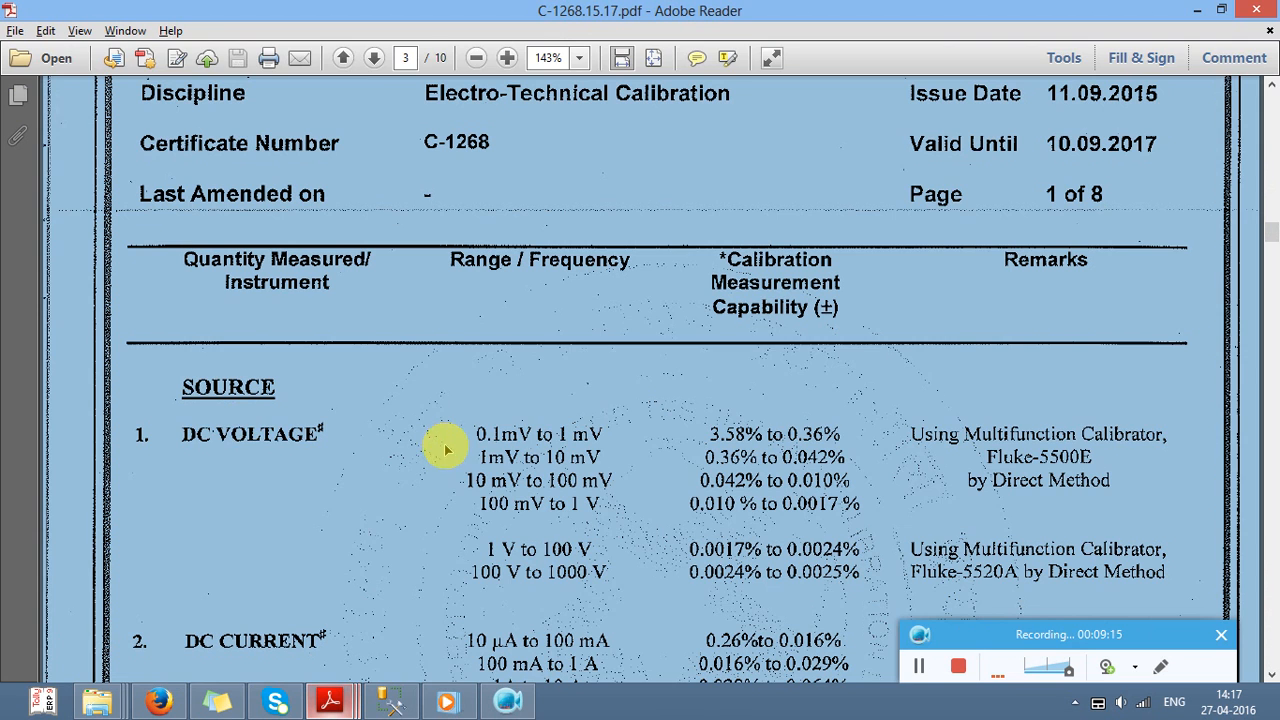
pyautogui.click(445, 450)
pyautogui.moveTo(163, 420); pyautogui.dragTo(1175, 518)
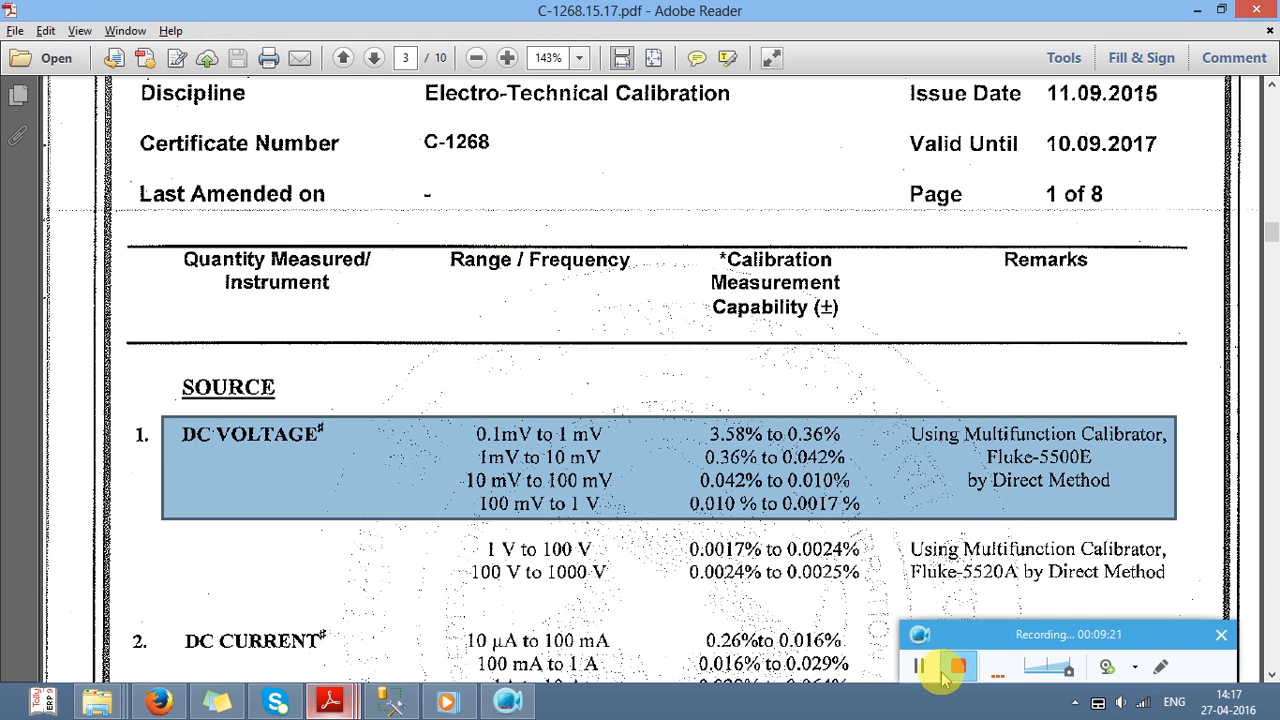
pyautogui.click(918, 666)
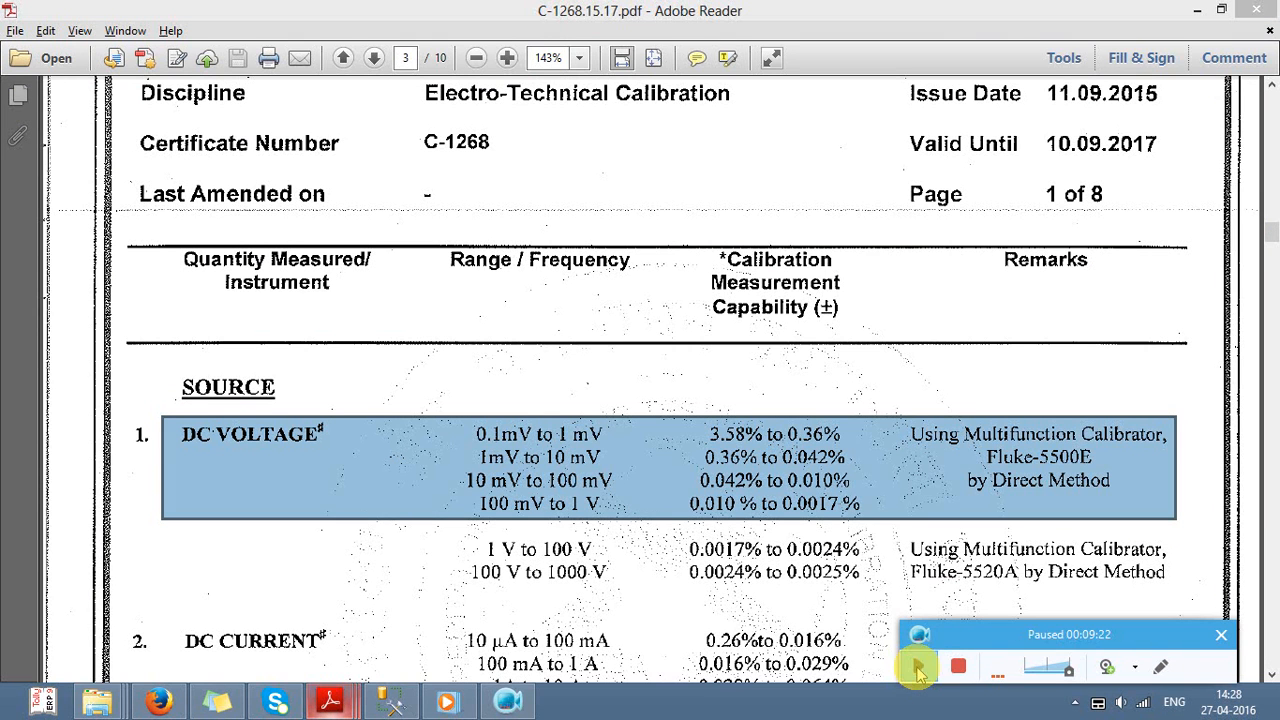
pyautogui.click(918, 666)
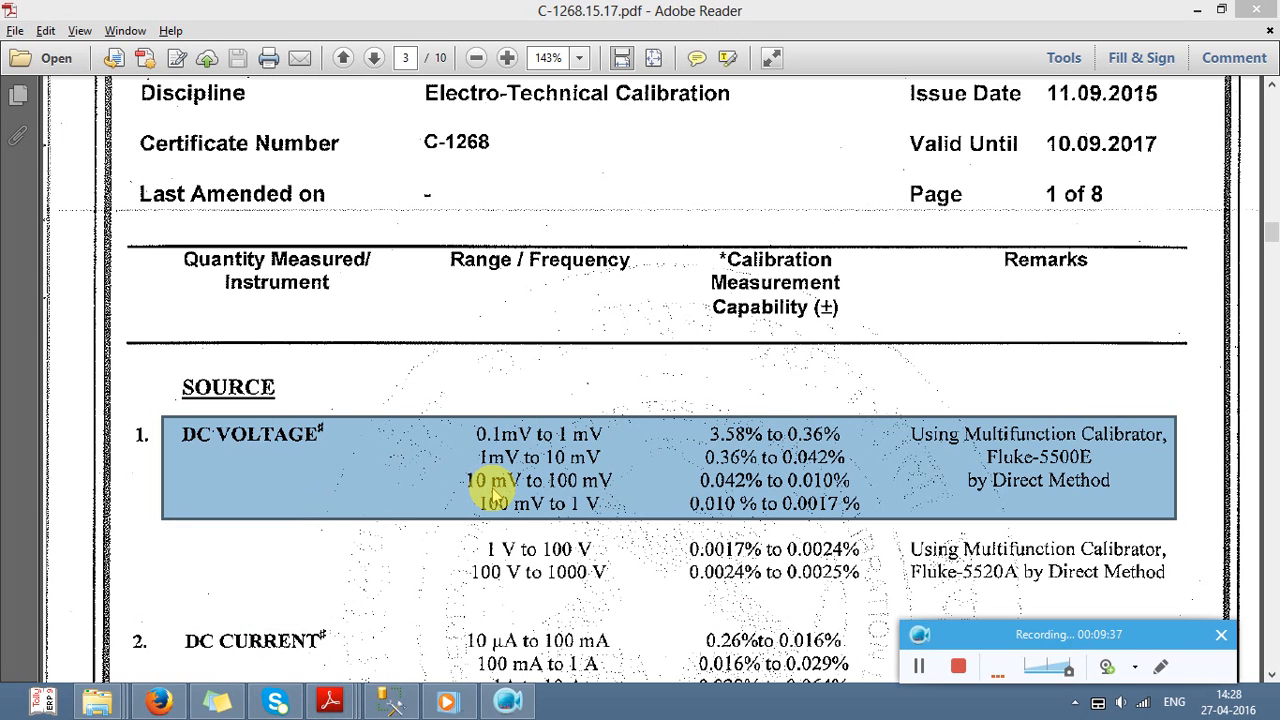
# Step: Return to the browser and look for DC Voltage among the scope entry's available parameters
pyautogui.click(158, 701)
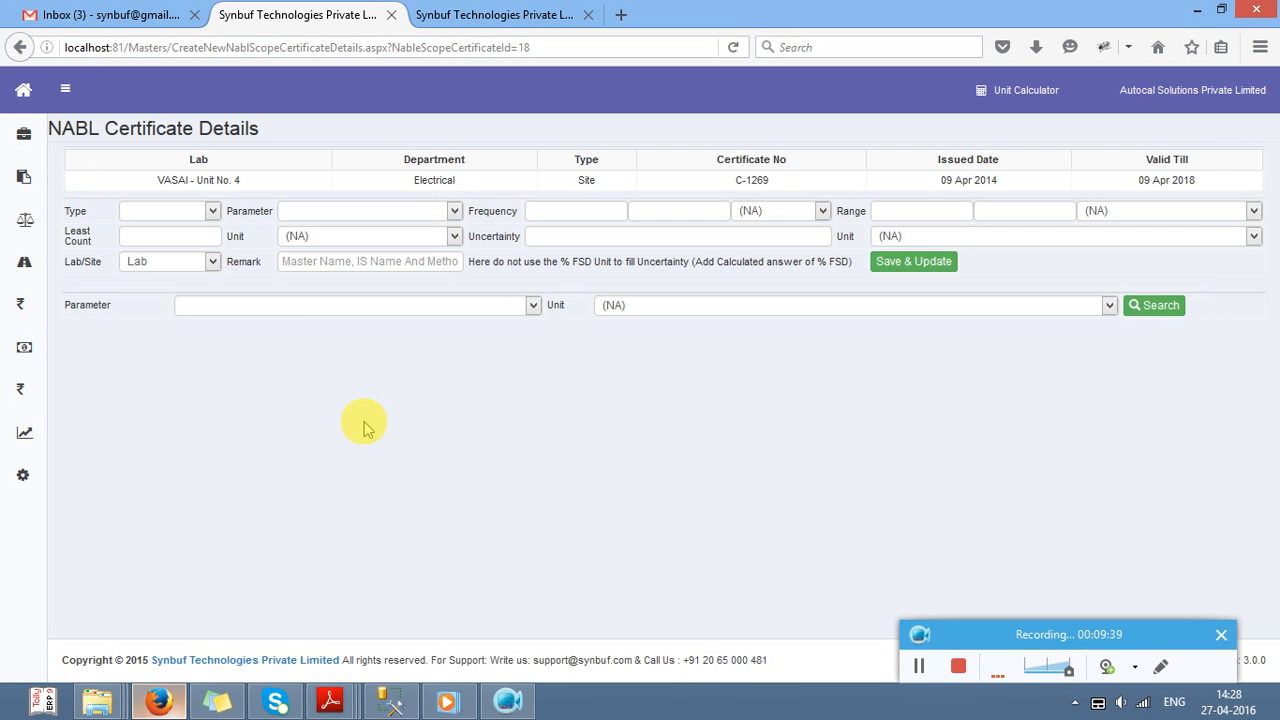
pyautogui.click(332, 211)
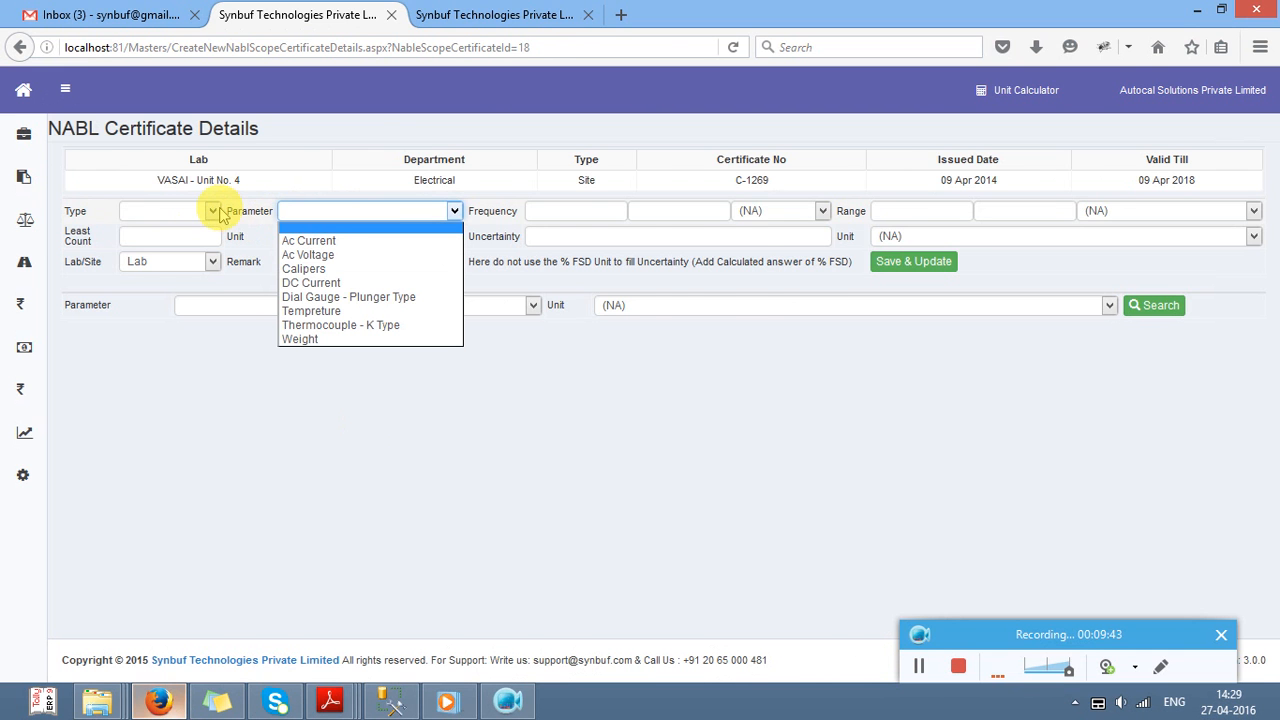
pyautogui.hotkey('alt', 'Tab')
pyautogui.hotkey('alt', 'Tab')
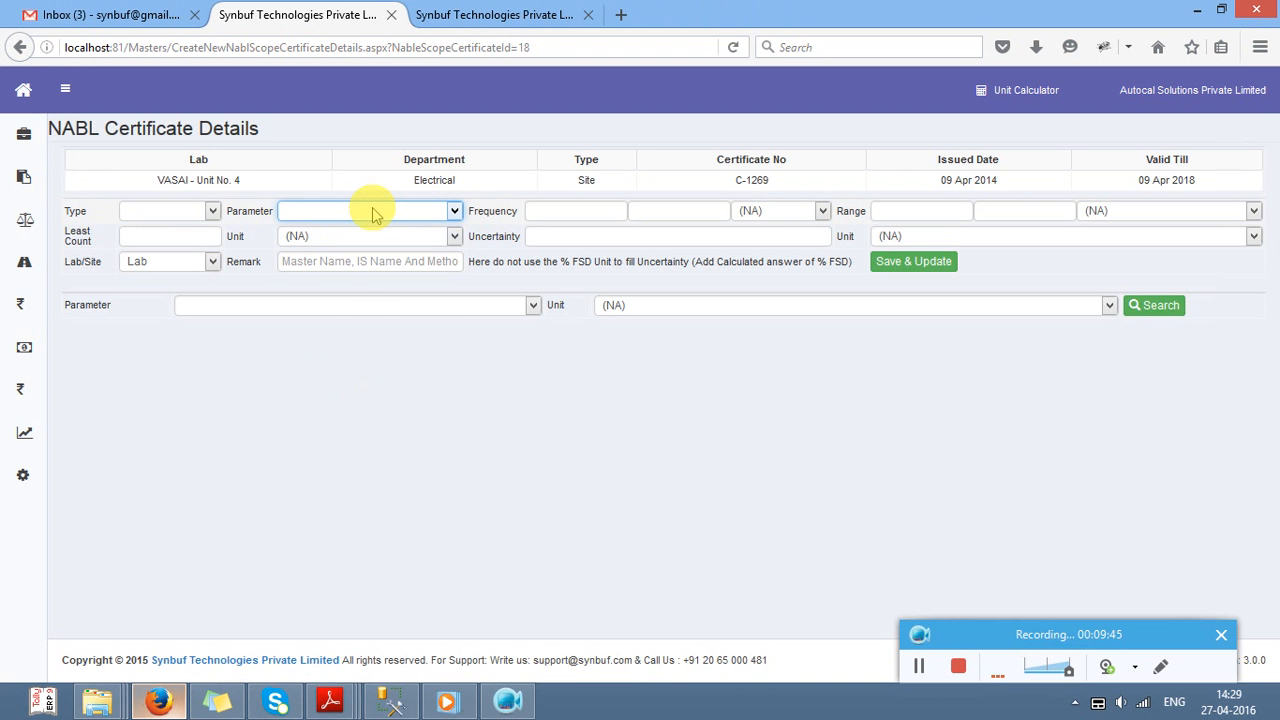
pyautogui.click(372, 211)
pyautogui.press('d')
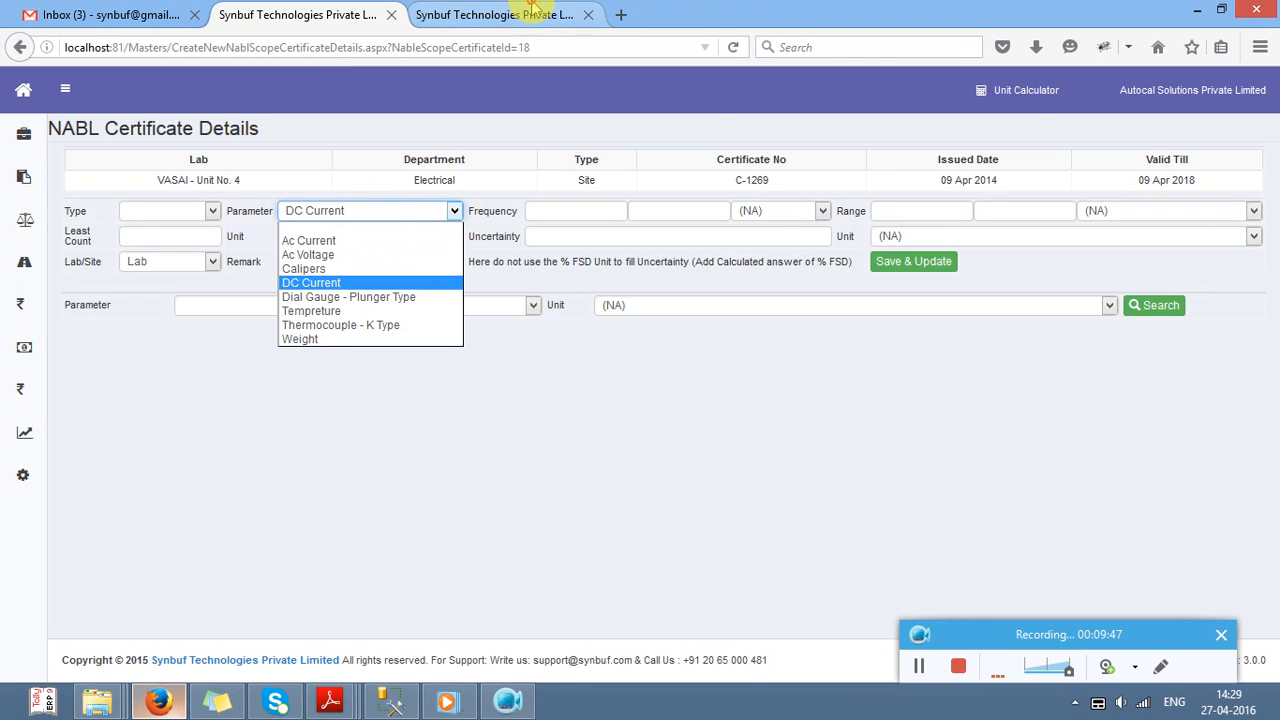
# Step: Create the parameter DC Coltage for the Electrical department on the Add New Parameter page, and create it again with the name corrected to DC Voltage
pyautogui.click(490, 14)
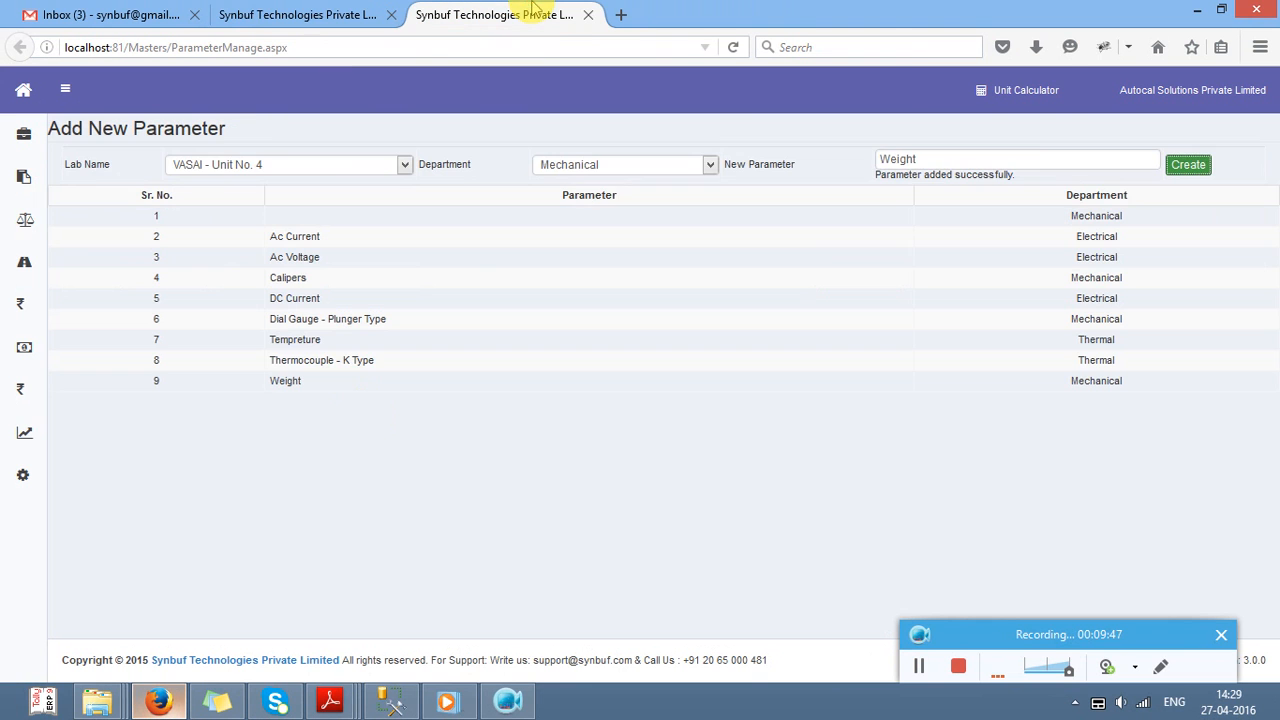
pyautogui.doubleClick(1022, 157)
pyautogui.click(575, 163)
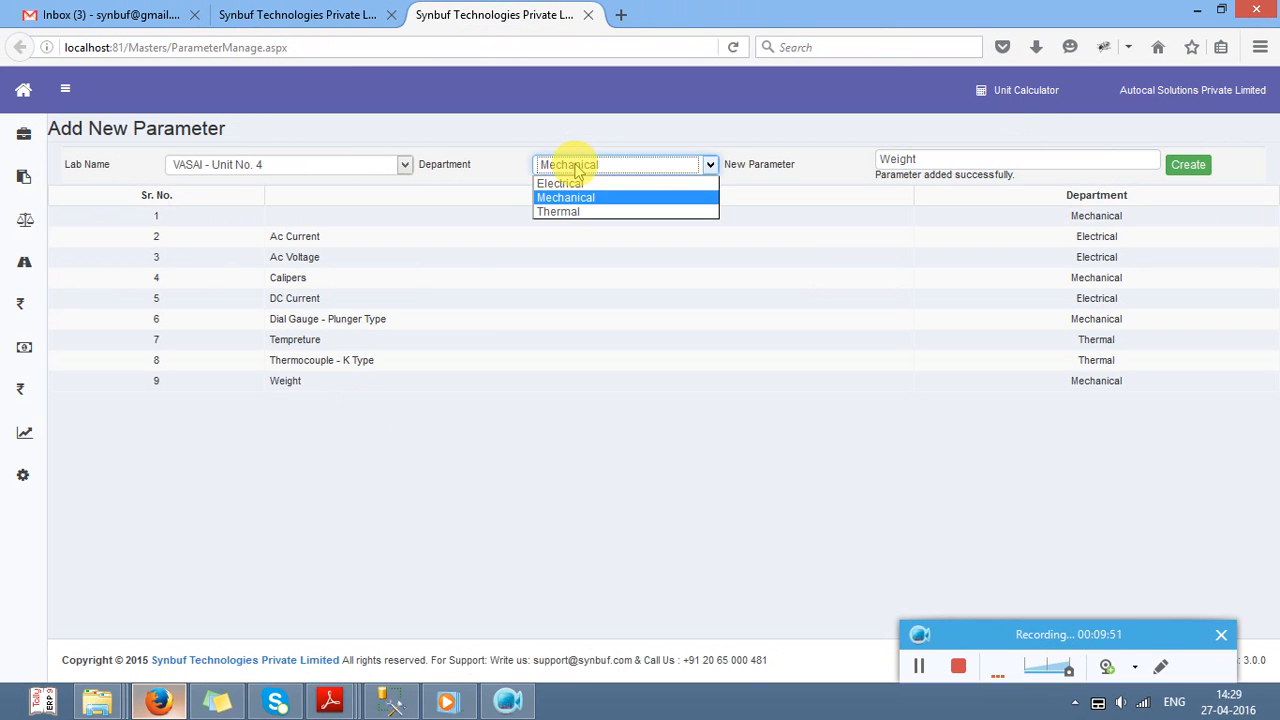
pyautogui.click(577, 178)
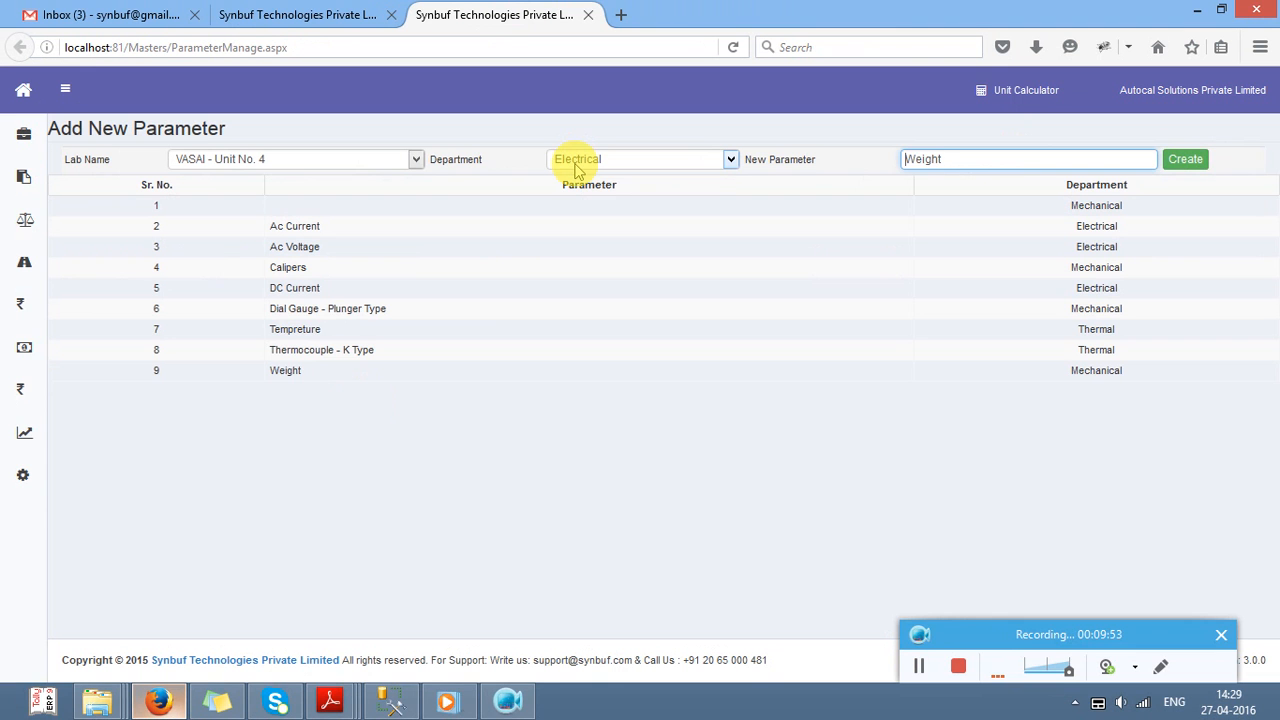
pyautogui.write('SD')
pyautogui.press('BackSpace')
pyautogui.press('BackSpace')
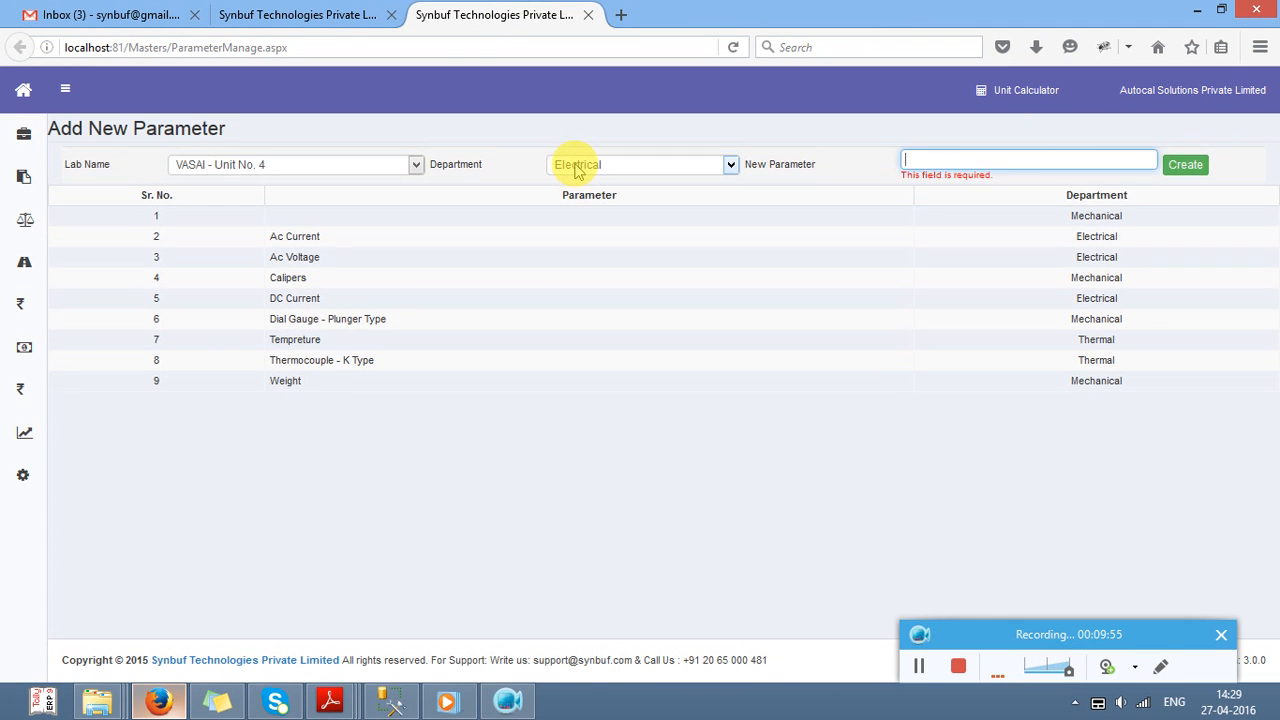
pyautogui.write('DC Coltag')
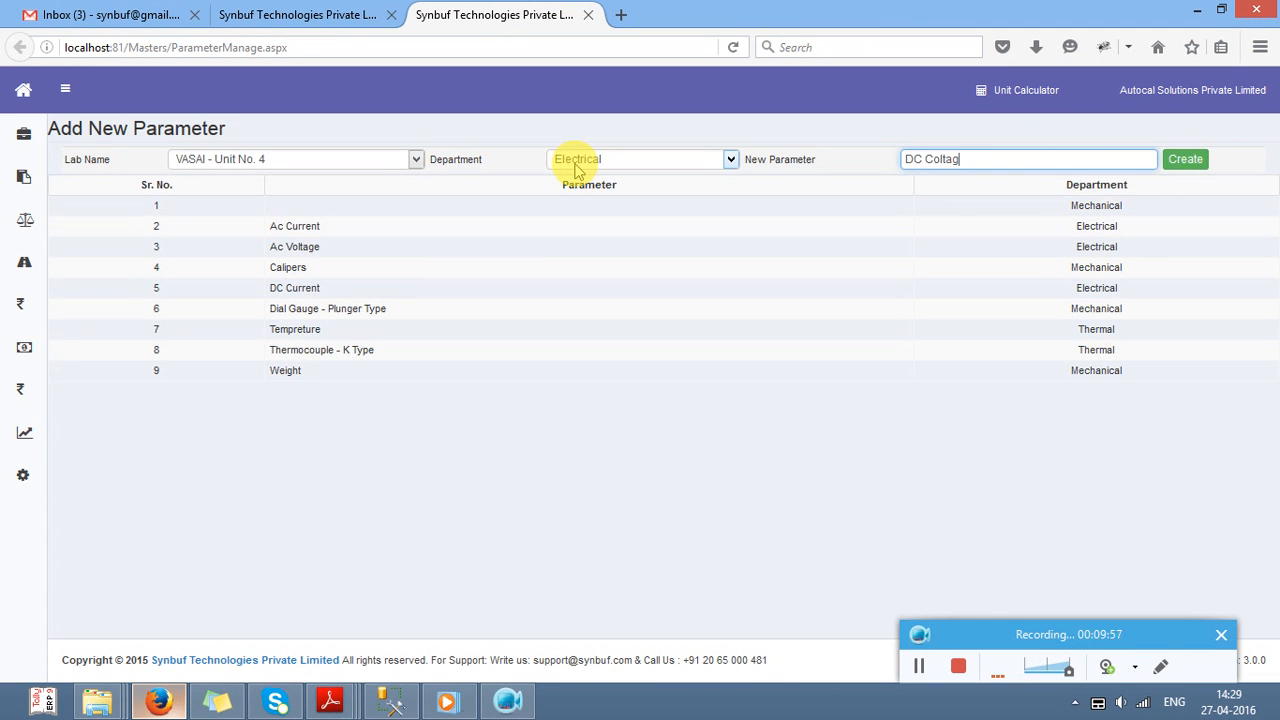
pyautogui.write('e')
pyautogui.press('Return')
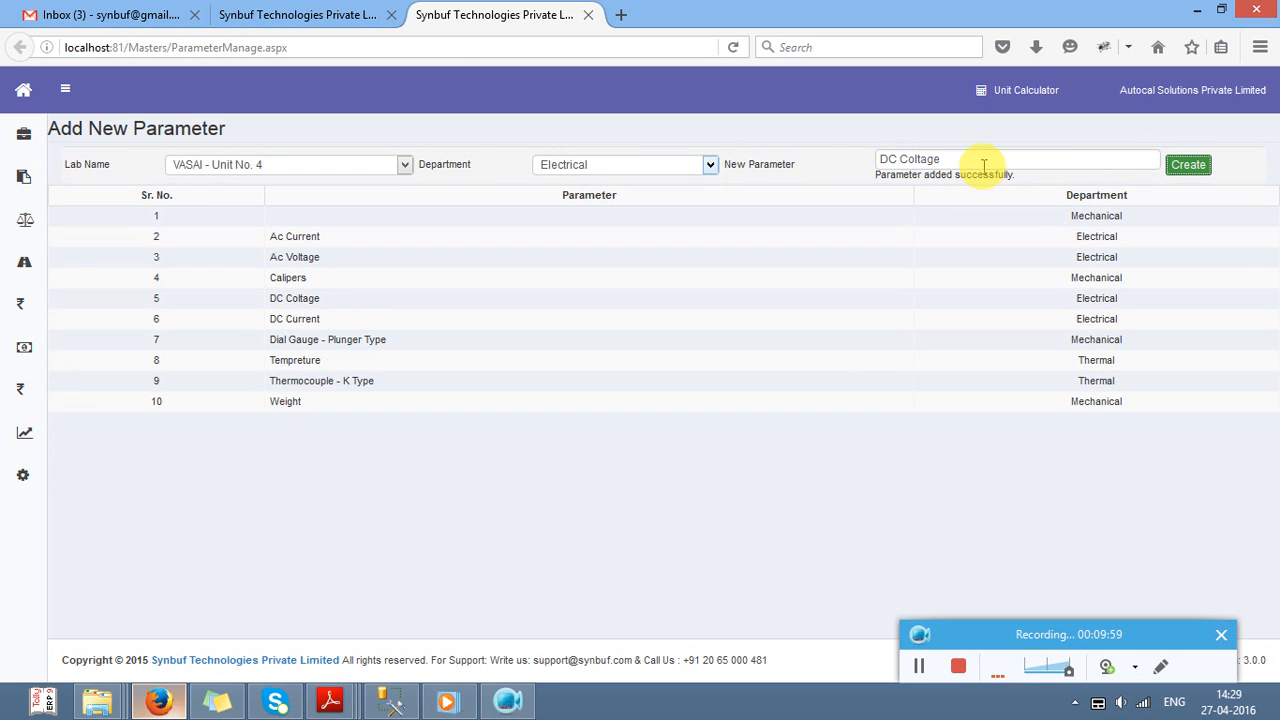
pyautogui.click(906, 159)
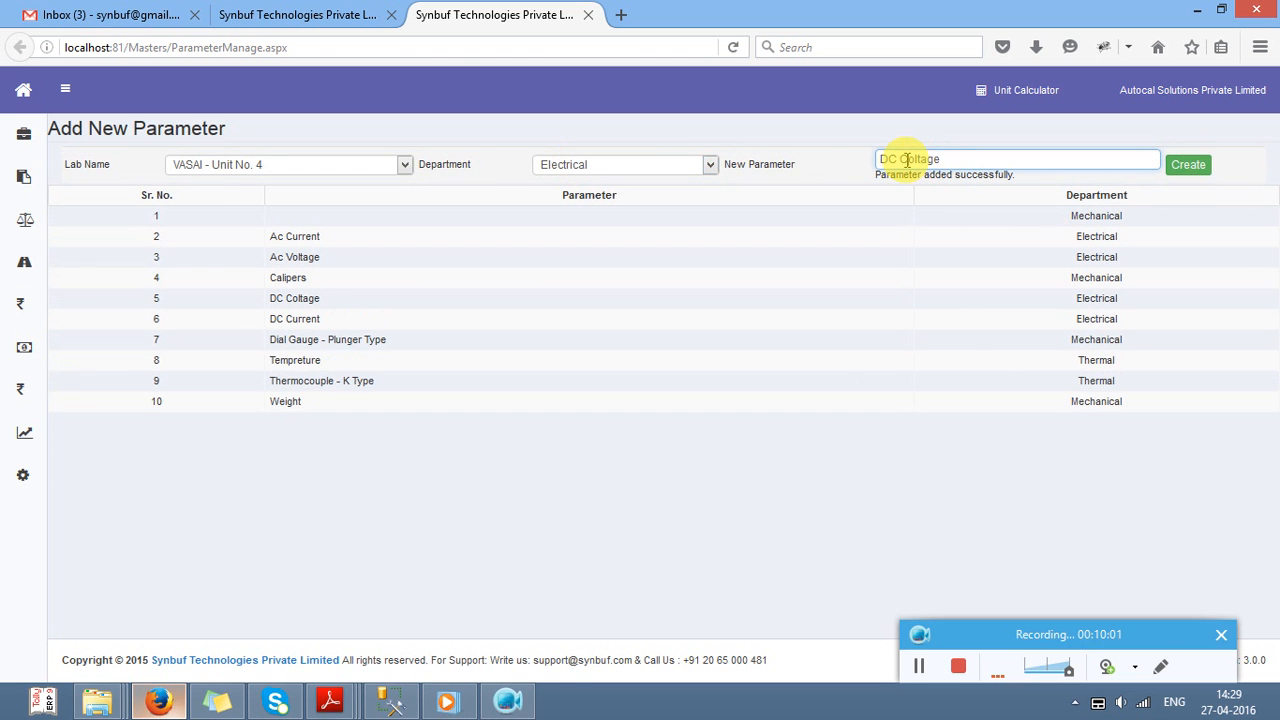
pyautogui.click(1195, 160)
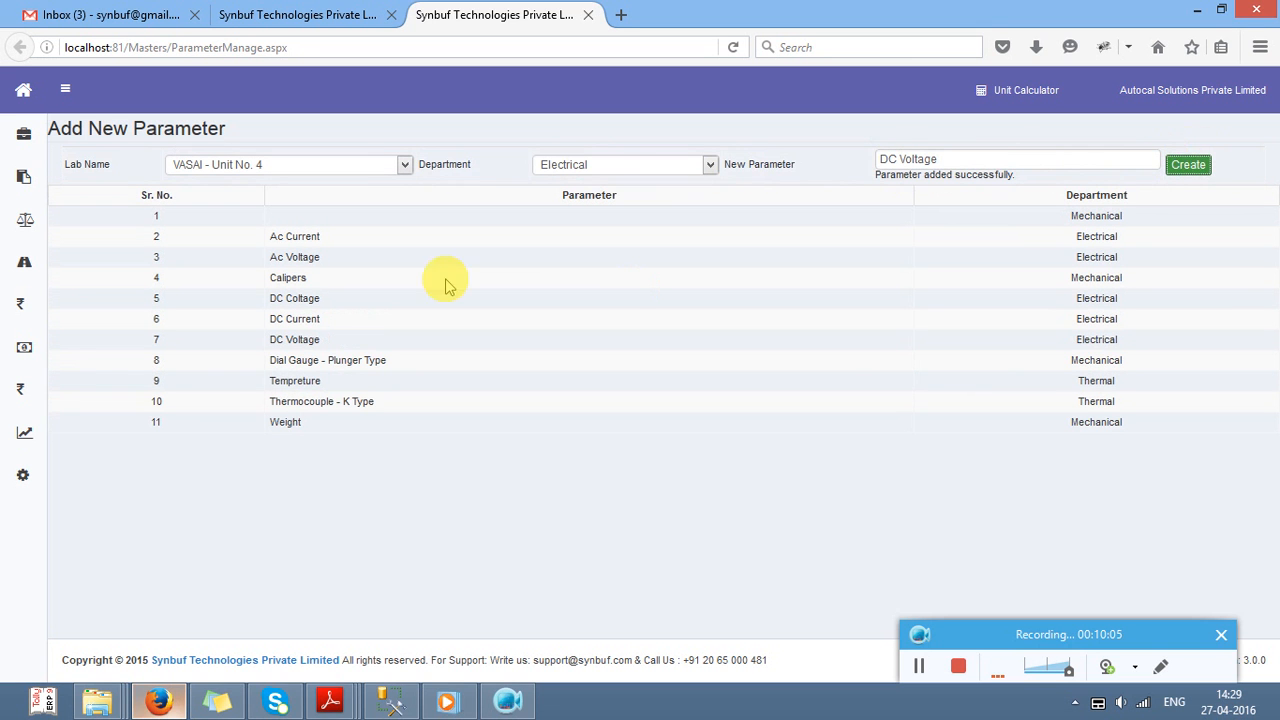
# Step: Reload the Electrical NABL Certificate Details page and check the DC Voltage section's heading in C-1268.15.17.pdf
pyautogui.click(345, 14)
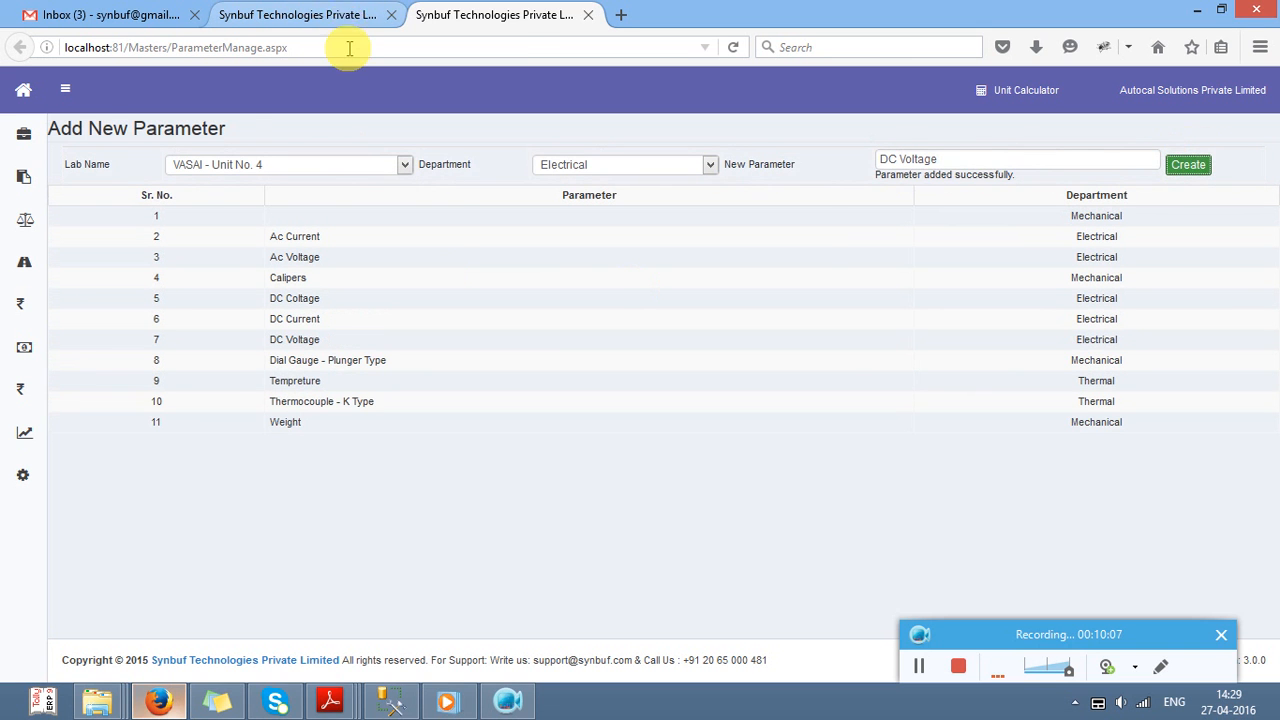
pyautogui.click(343, 47)
pyautogui.press('Return')
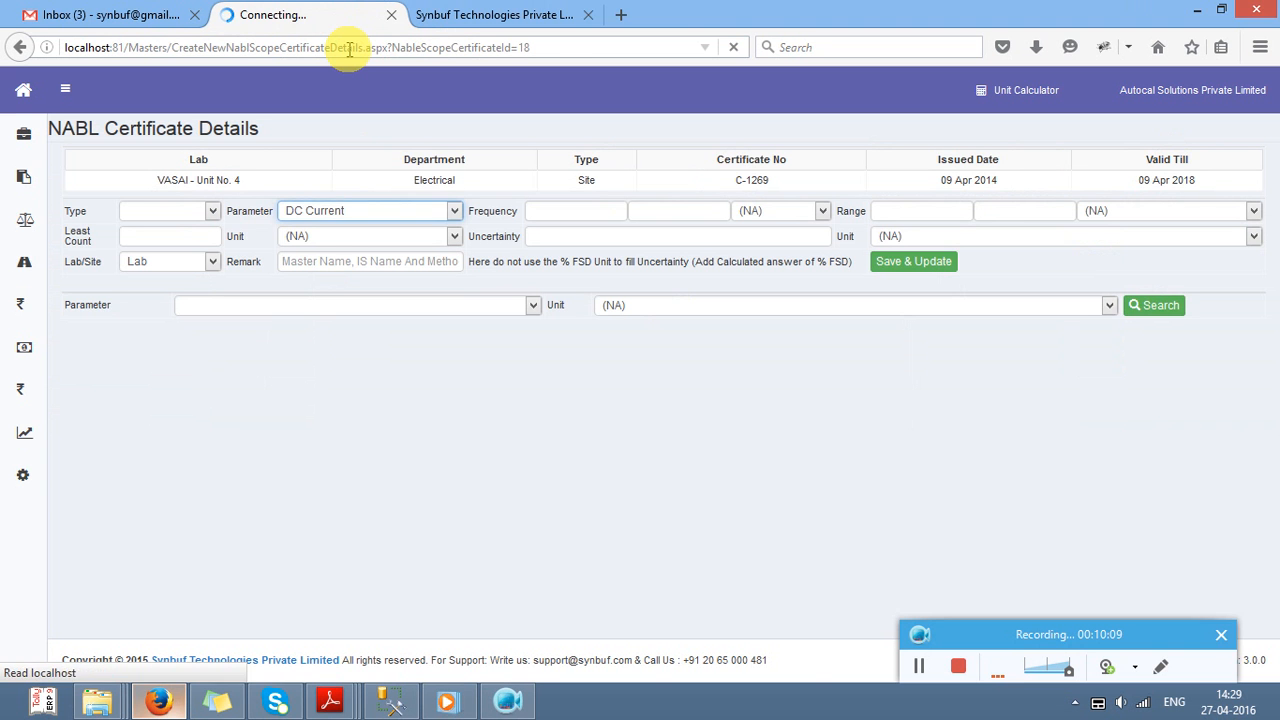
pyautogui.click(340, 703)
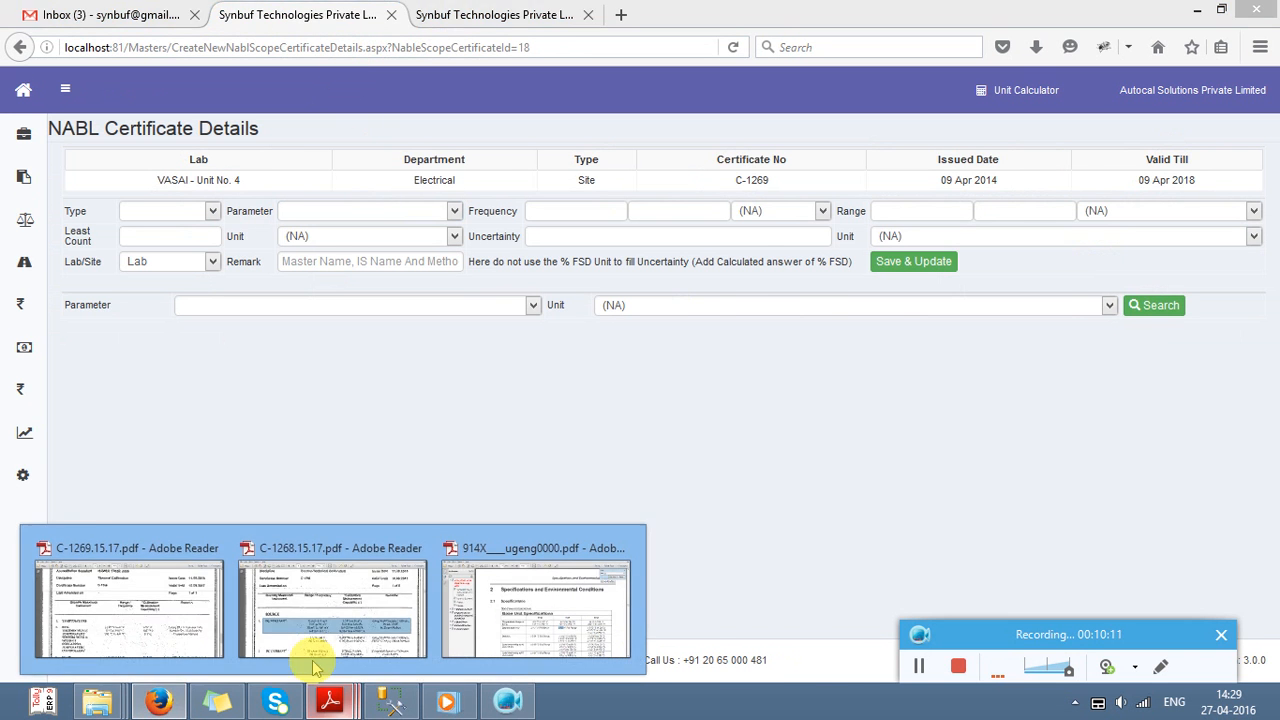
pyautogui.click(309, 645)
pyautogui.hotkey('alt', 'Tab')
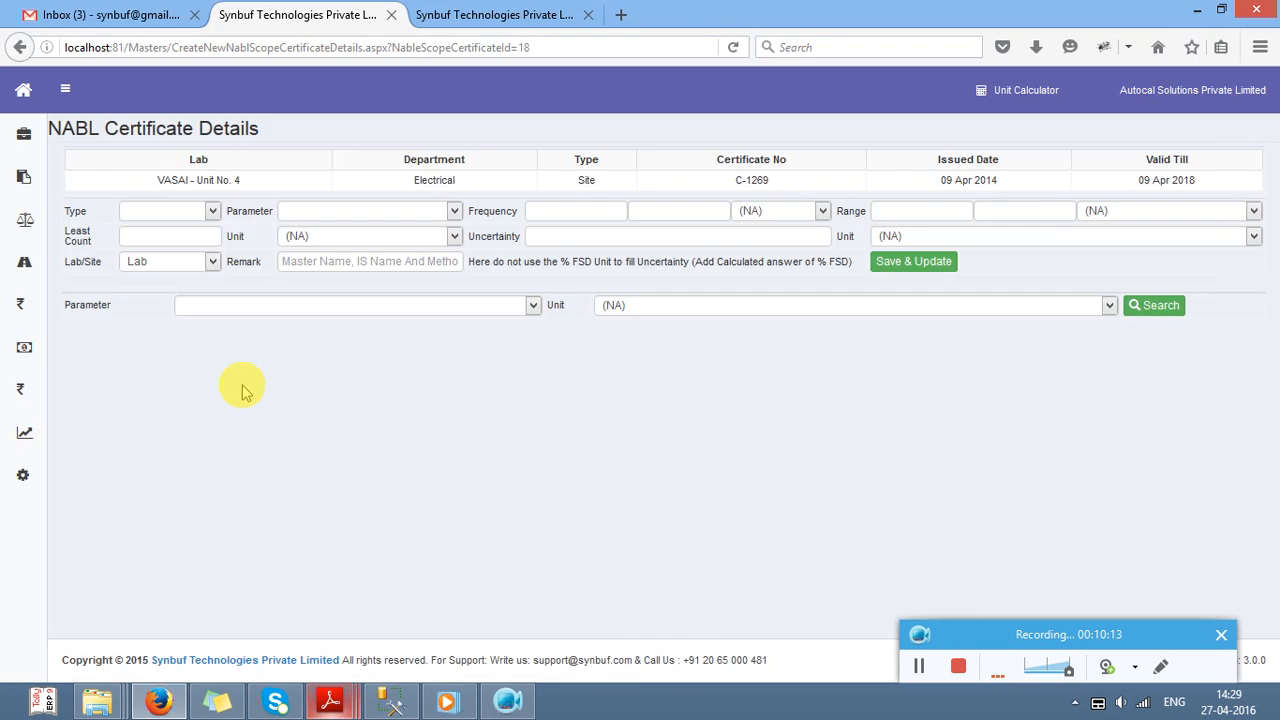
# Step: Set the new scope entry's type to Source and its parameter to DC Voltage
pyautogui.click(143, 218)
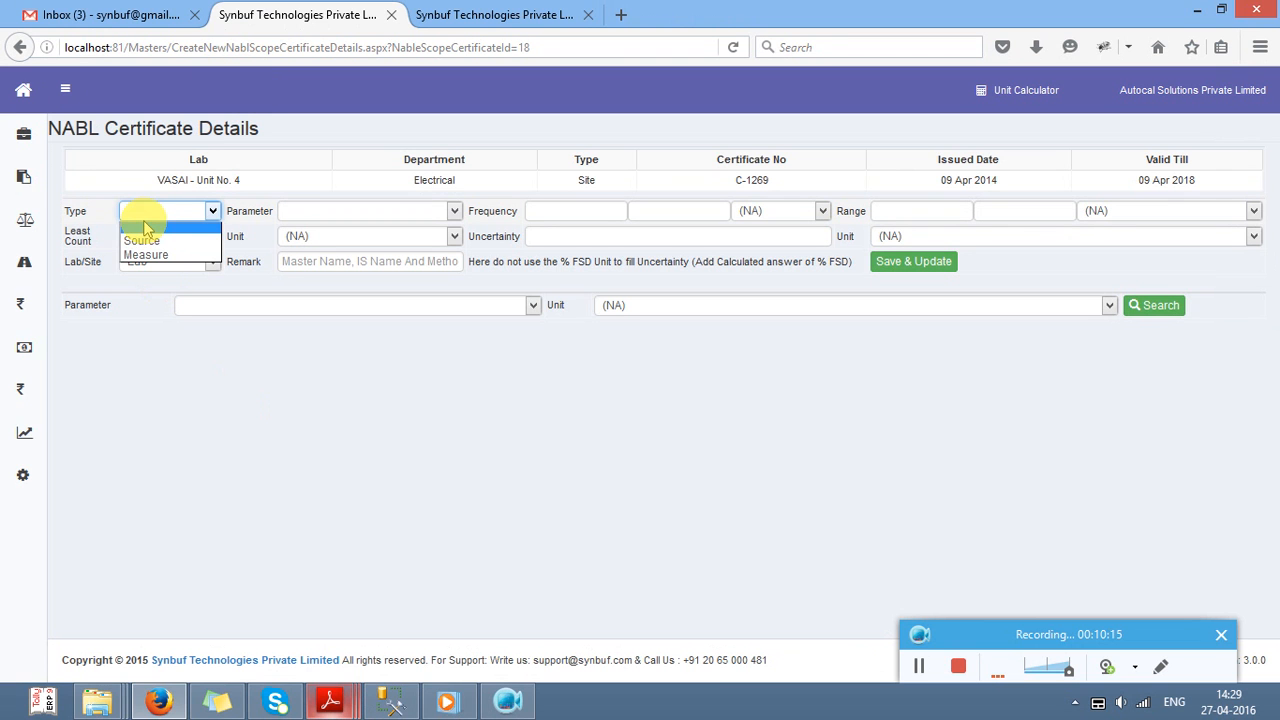
pyautogui.click(147, 227)
pyautogui.click(340, 214)
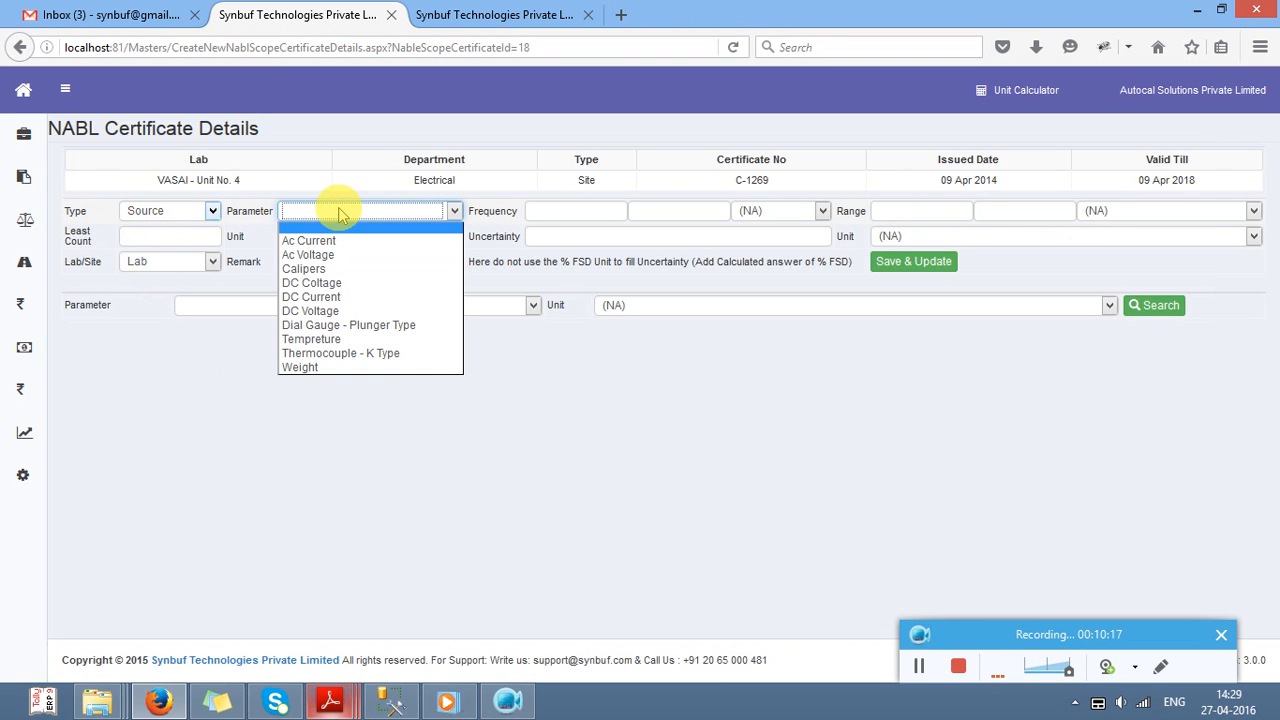
pyautogui.press('d')
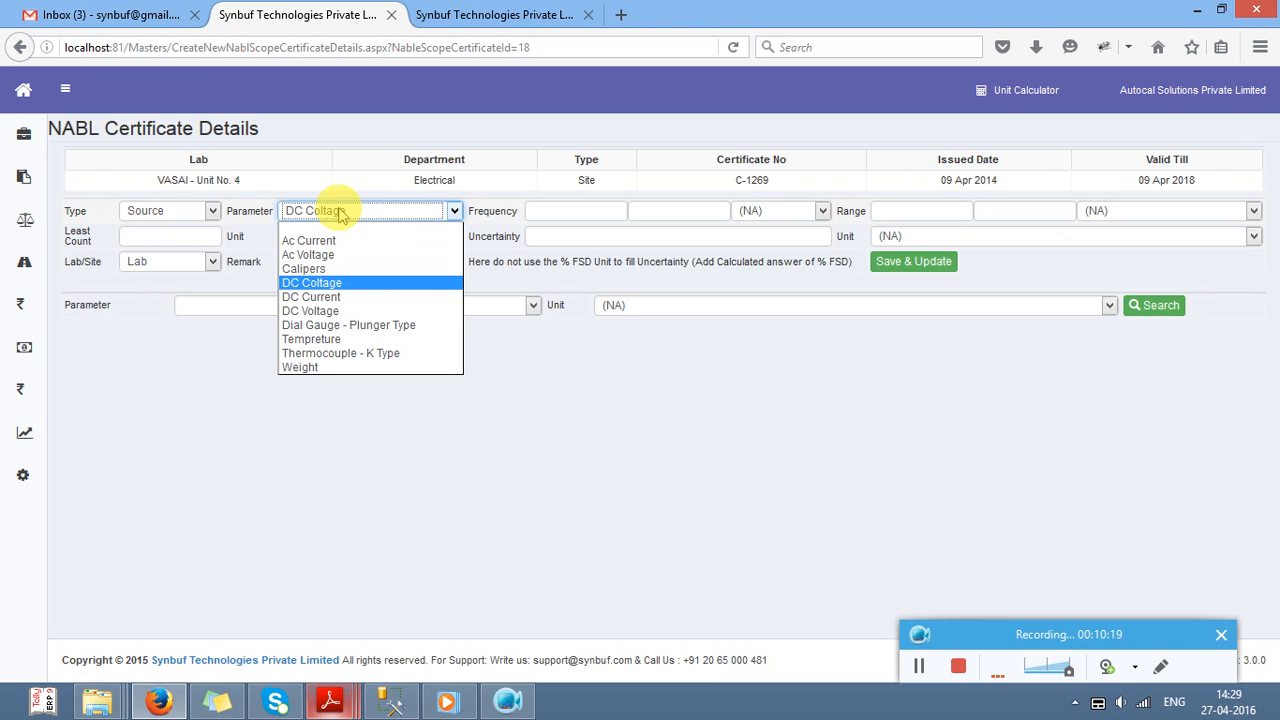
pyautogui.press('Down')
pyautogui.press('Down')
pyautogui.press('Return')
pyautogui.press('Tab')
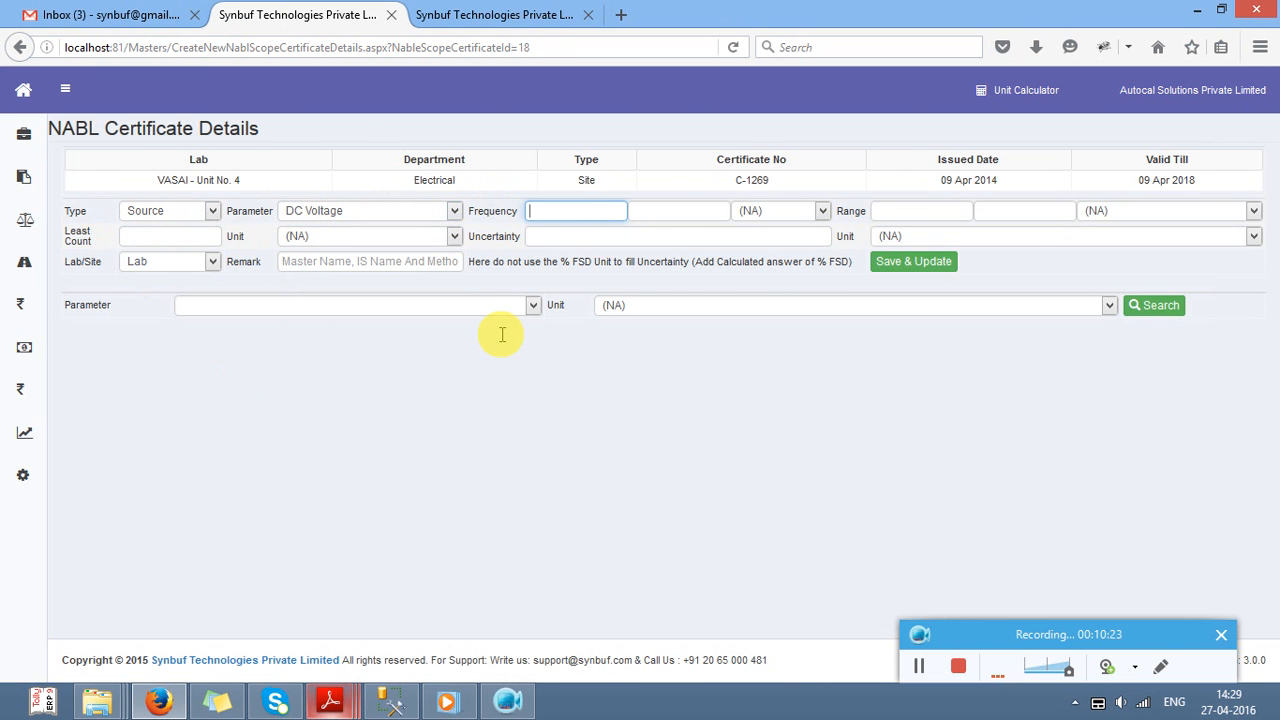
# Step: Check the first DC Voltage range in C-1268.15.17.pdf and set the entry's range to 0.1 to 0.1999 mV (MiliVolt)
pyautogui.hotkey('alt', 'Tab')
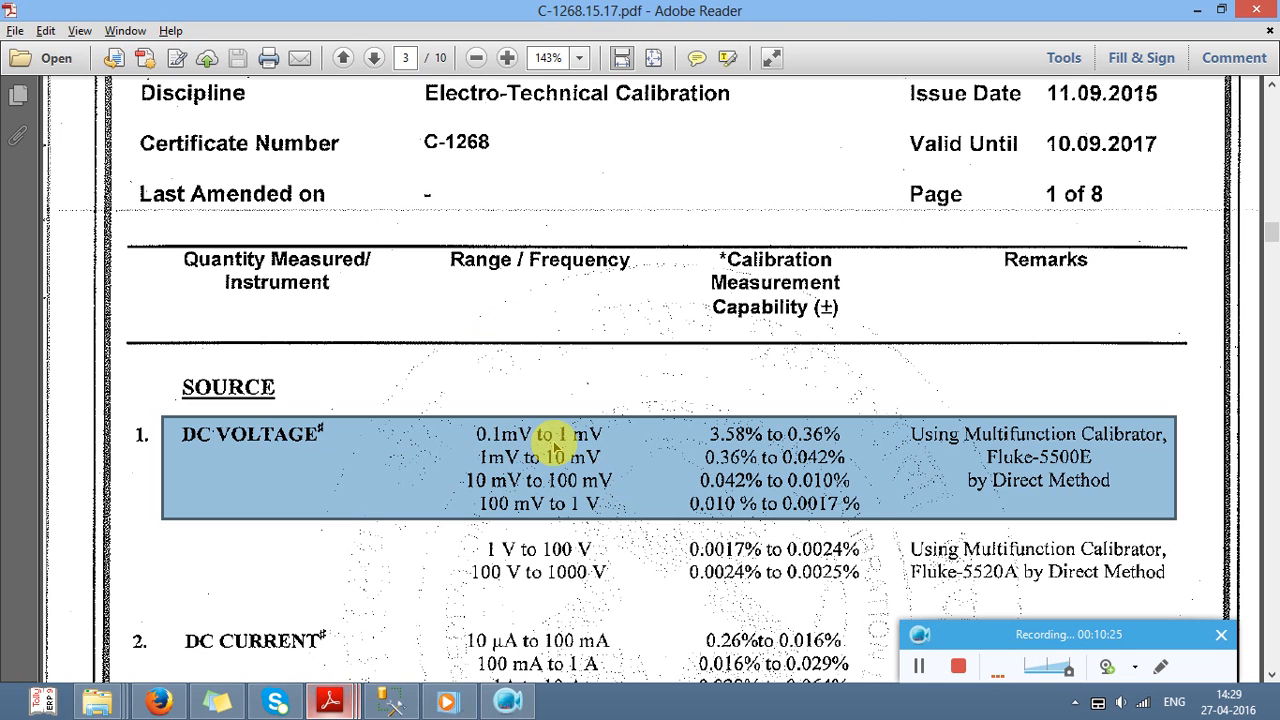
pyautogui.hotkey('alt', 'Tab')
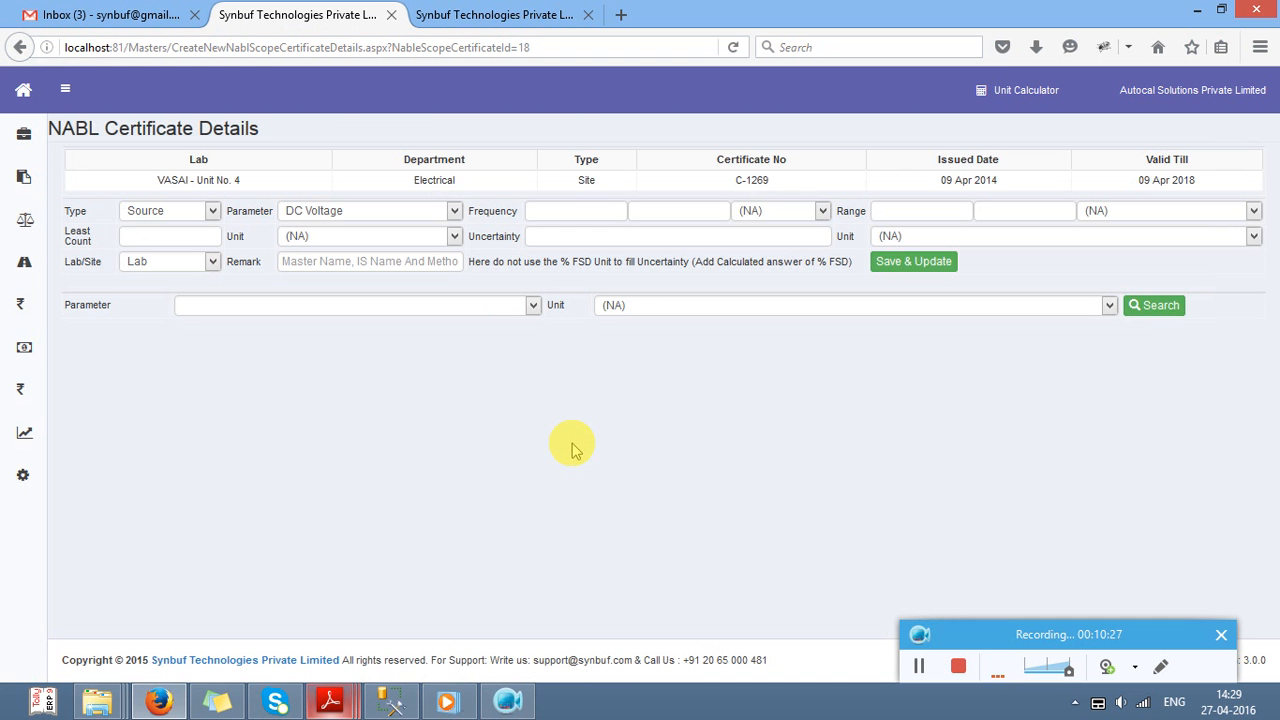
pyautogui.press('Tab')
pyautogui.press('Tab')
pyautogui.press('Tab')
pyautogui.write('0')
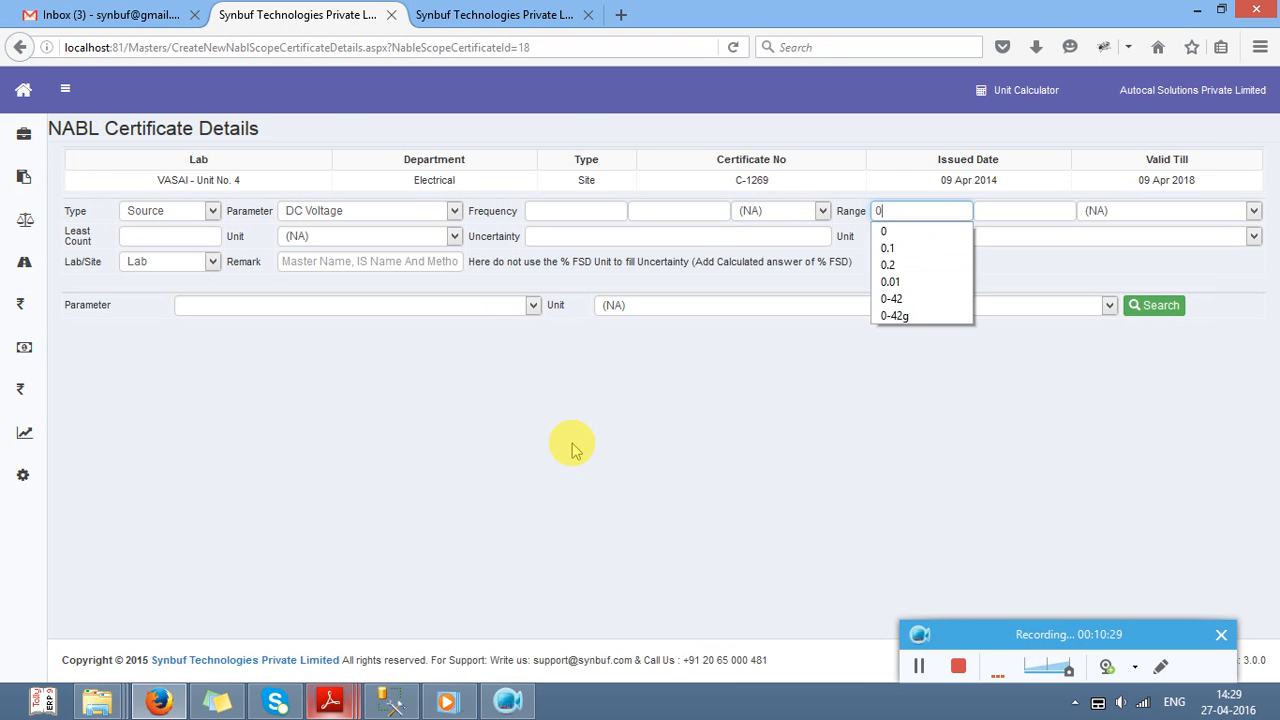
pyautogui.write('.1')
pyautogui.press('Tab')
pyautogui.write('0.1')
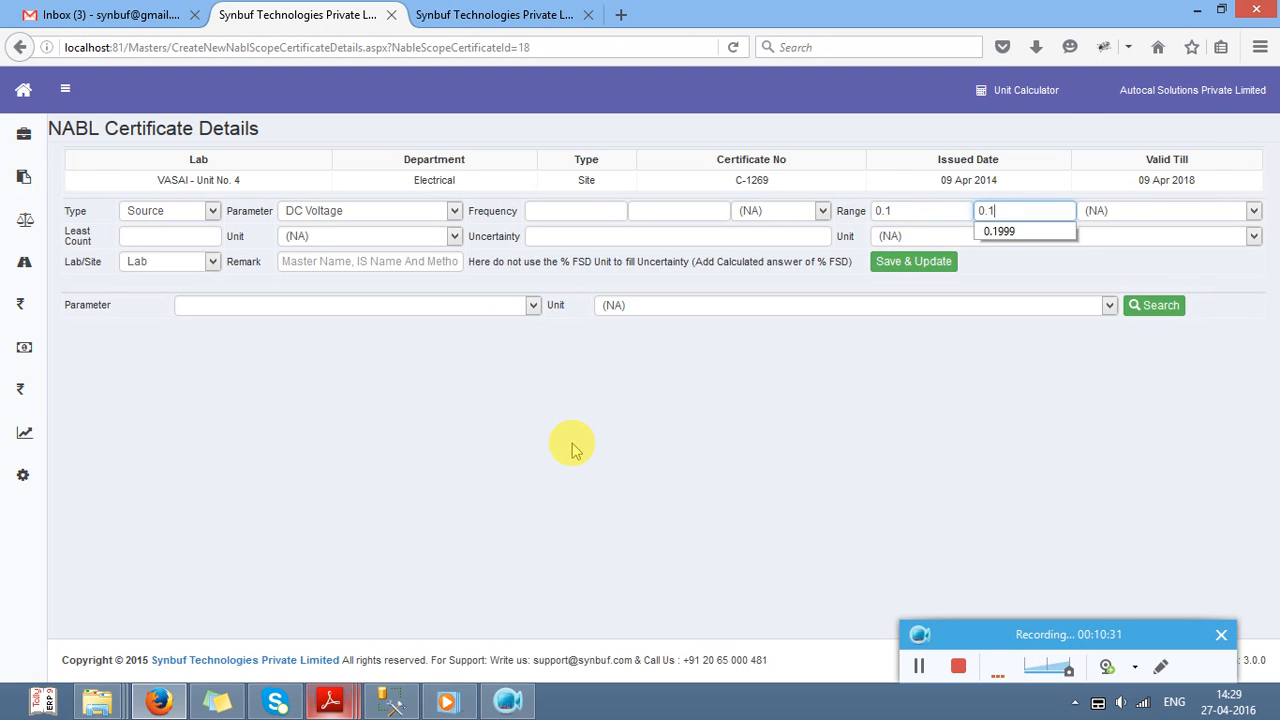
pyautogui.press('Tab')
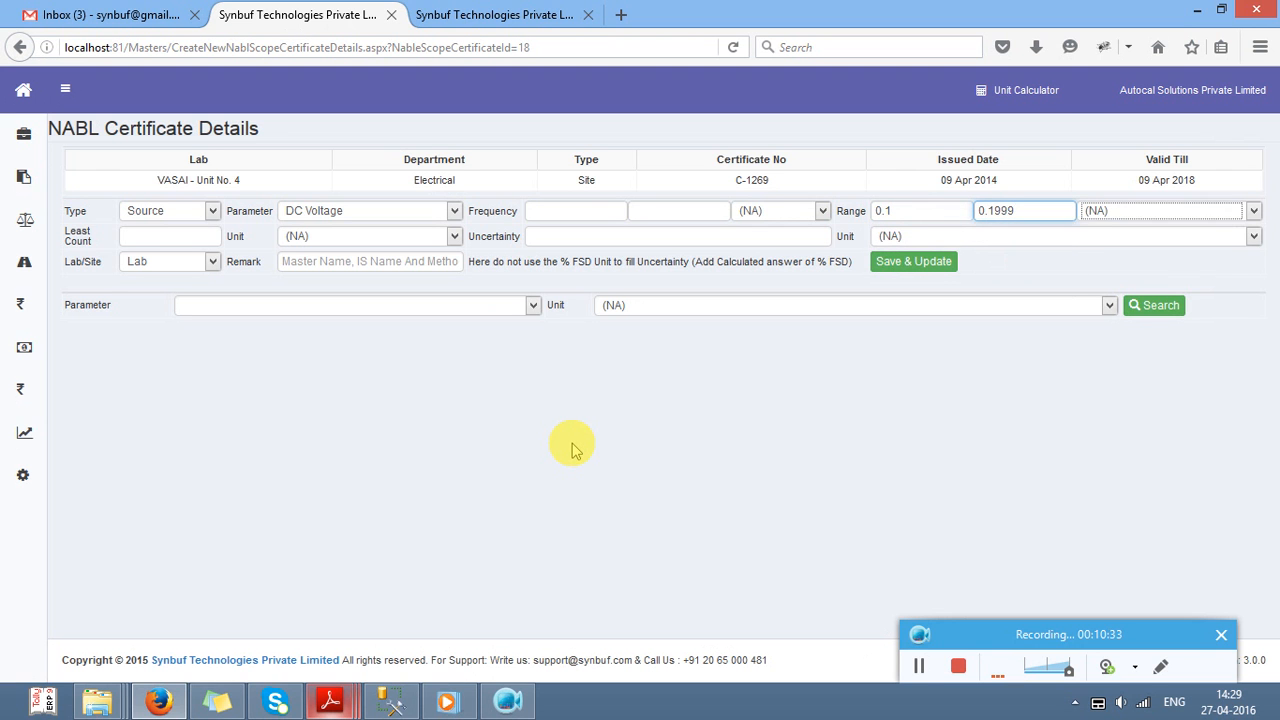
pyautogui.press('m')
# Step: Look up the matching measurement capability in the PDF and set the entry's uncertainty to 3.58 with unit % Rdg (PercentRdg)
pyautogui.press('Tab')
pyautogui.press('Tab')
pyautogui.press('Tab')
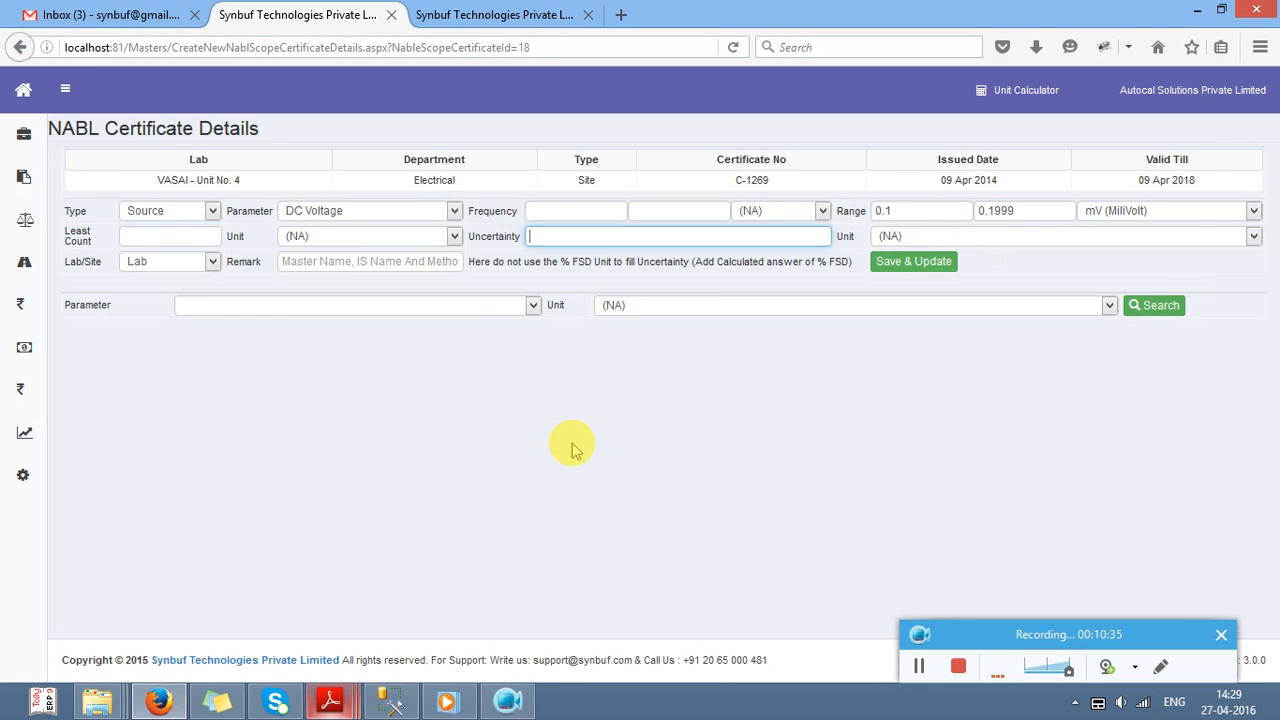
pyautogui.hotkey('alt', 'Tab')
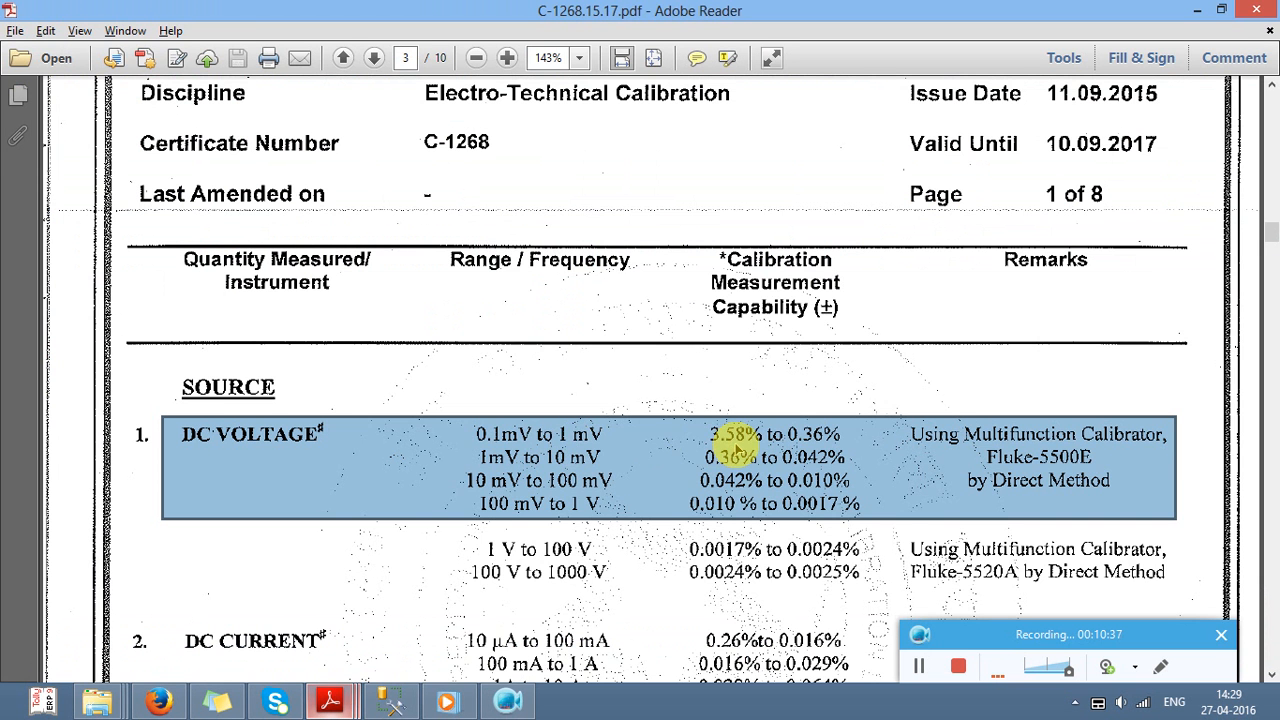
pyautogui.hotkey('alt', 'Tab')
pyautogui.write('3.')
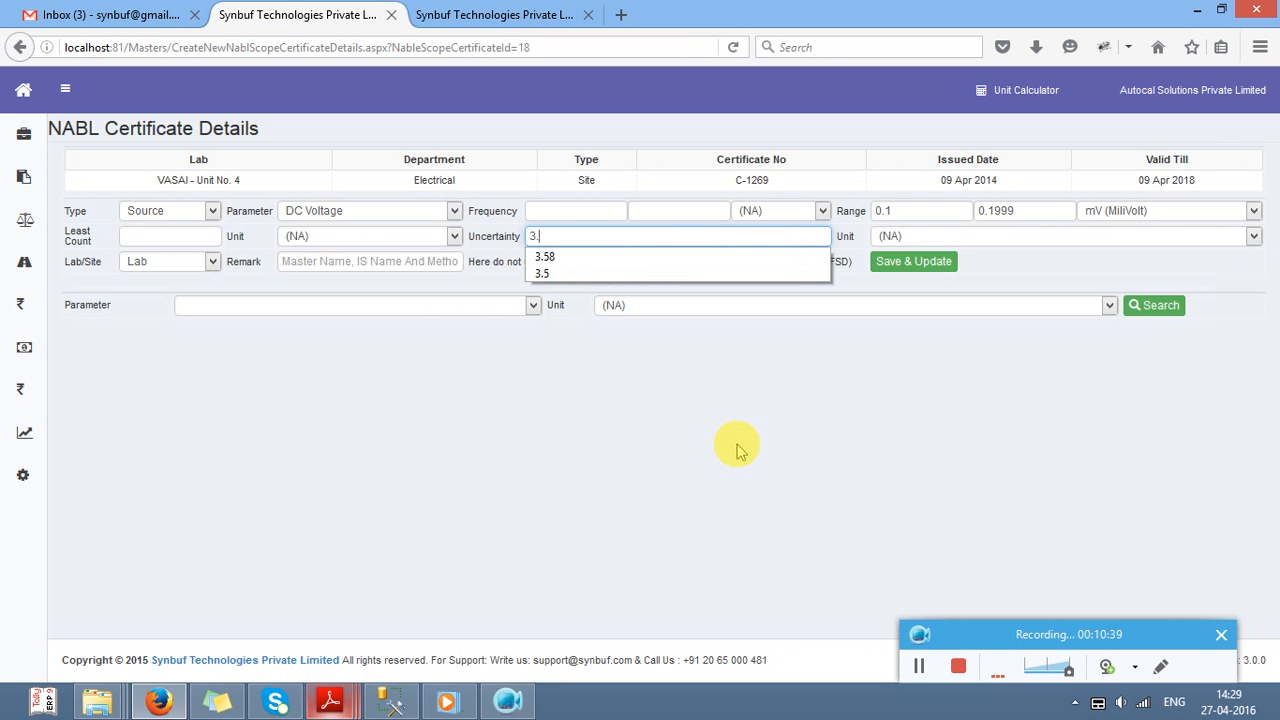
pyautogui.write('58')
pyautogui.press('Tab')
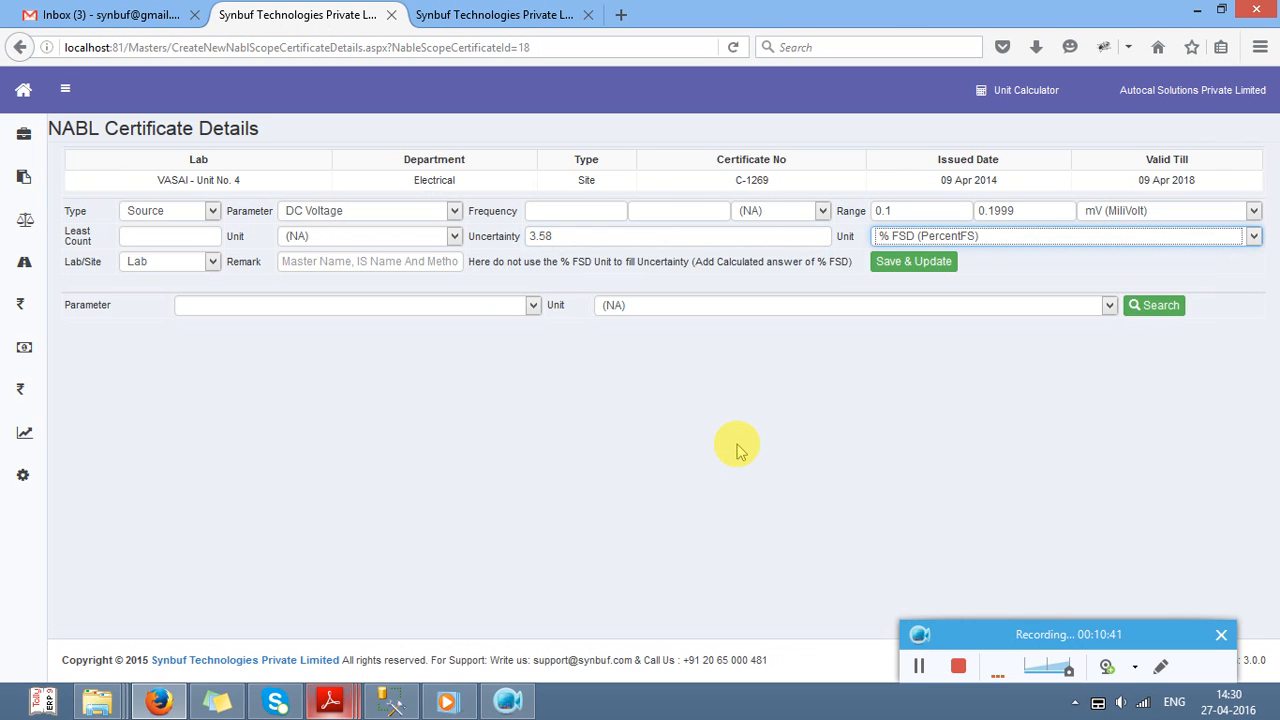
pyautogui.press('Tab')
pyautogui.press('Tab')
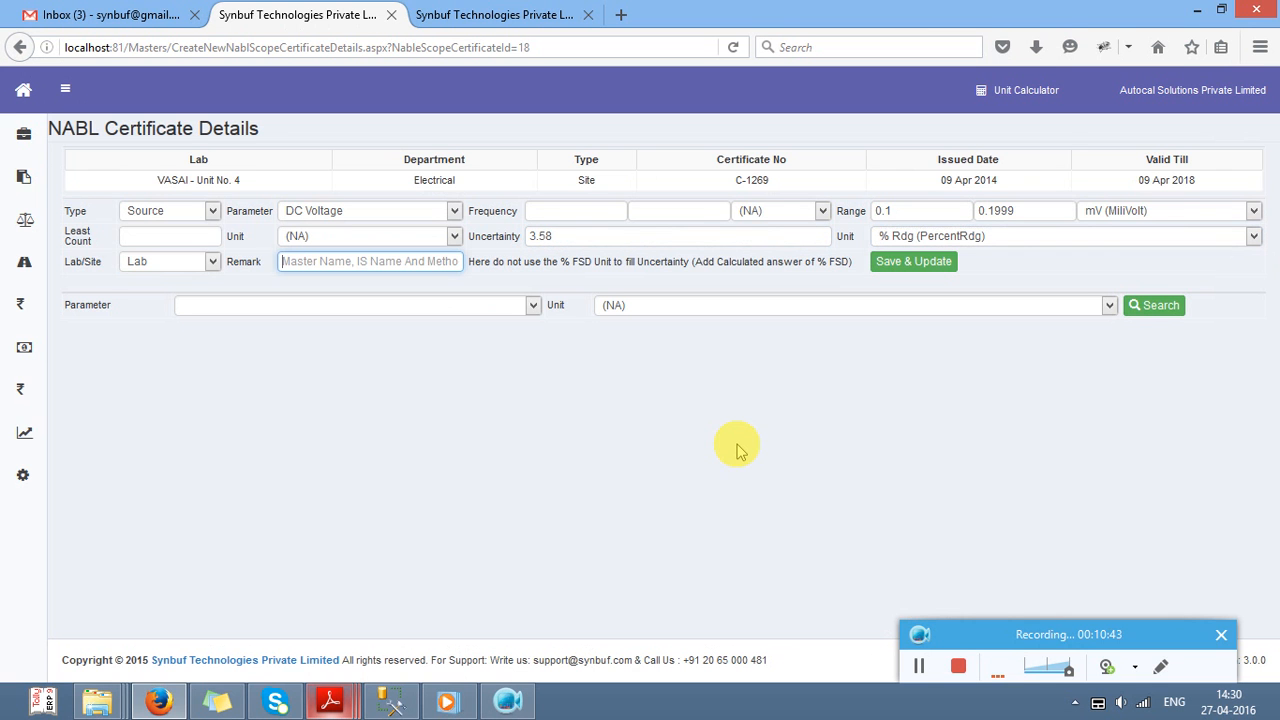
# Step: Save the 0.1 to 0.1999 mV DC Voltage scope entry and dismiss the confirmation message
pyautogui.press('alt')
pyautogui.click(909, 287)
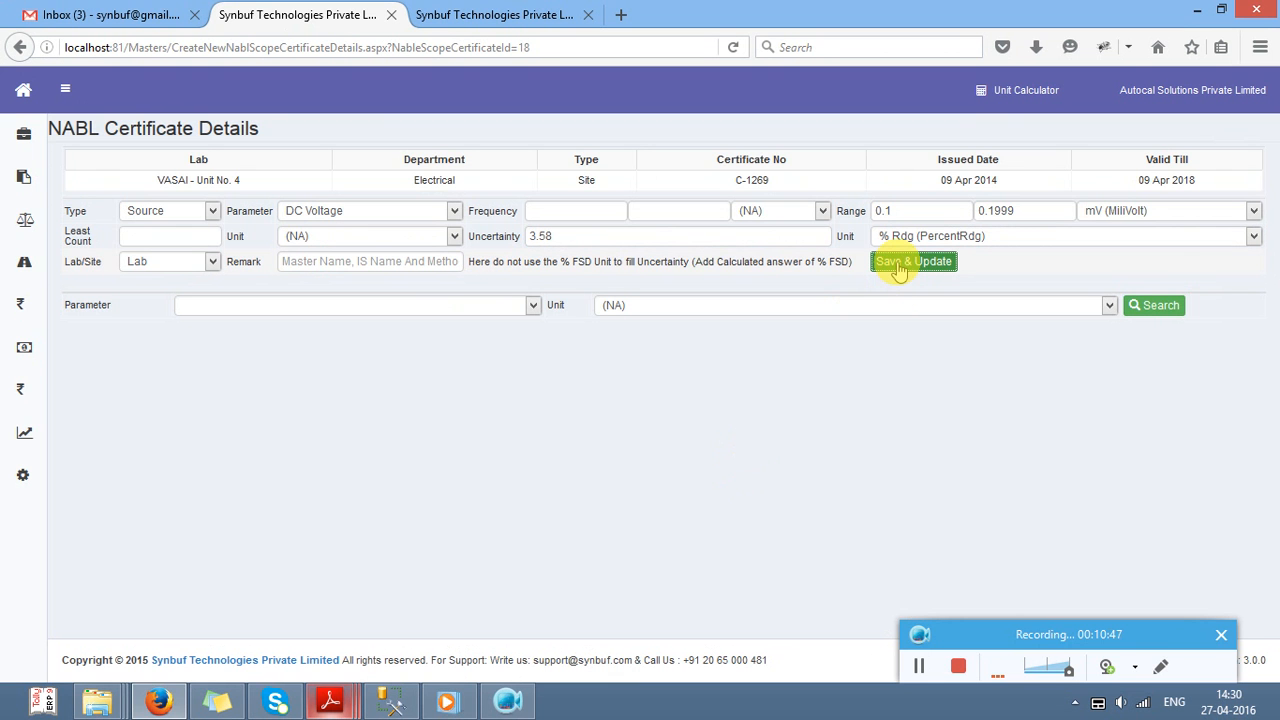
pyautogui.click(898, 268)
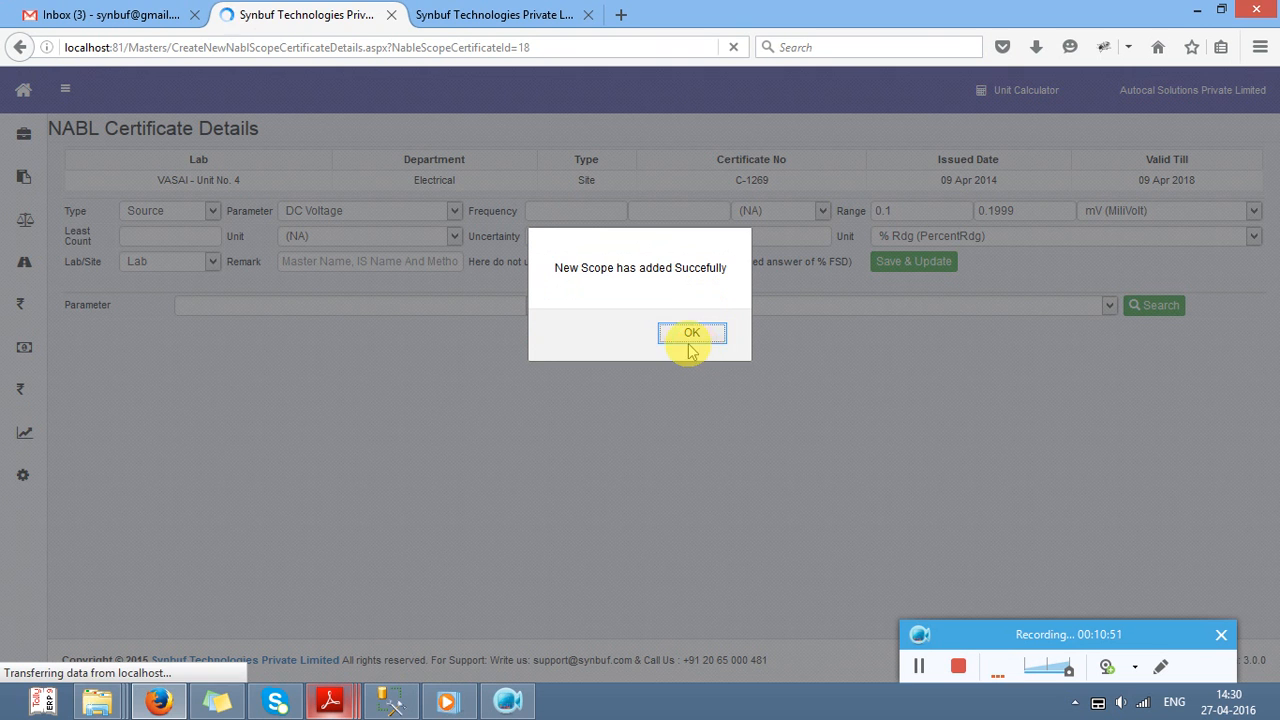
pyautogui.click(689, 336)
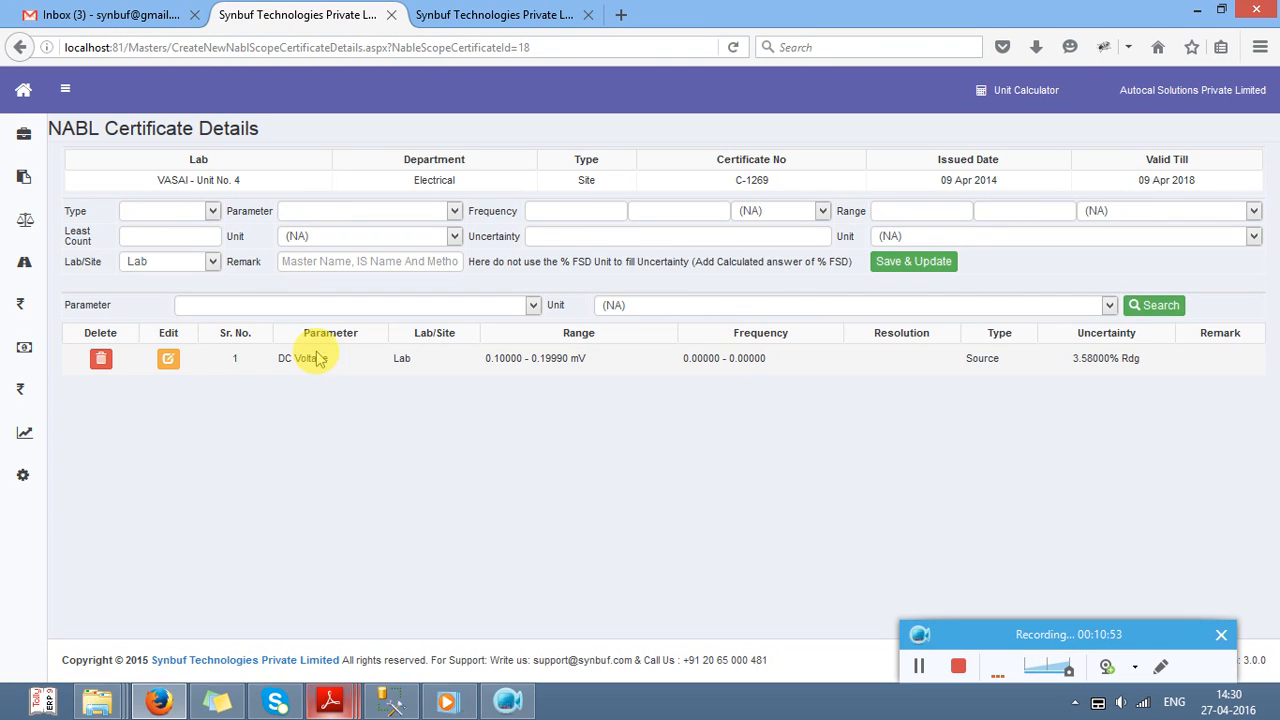
# Step: Start a second scope entry with type Source and parameter DC Voltage, leaving the frequency empty
pyautogui.click(176, 213)
pyautogui.click(176, 214)
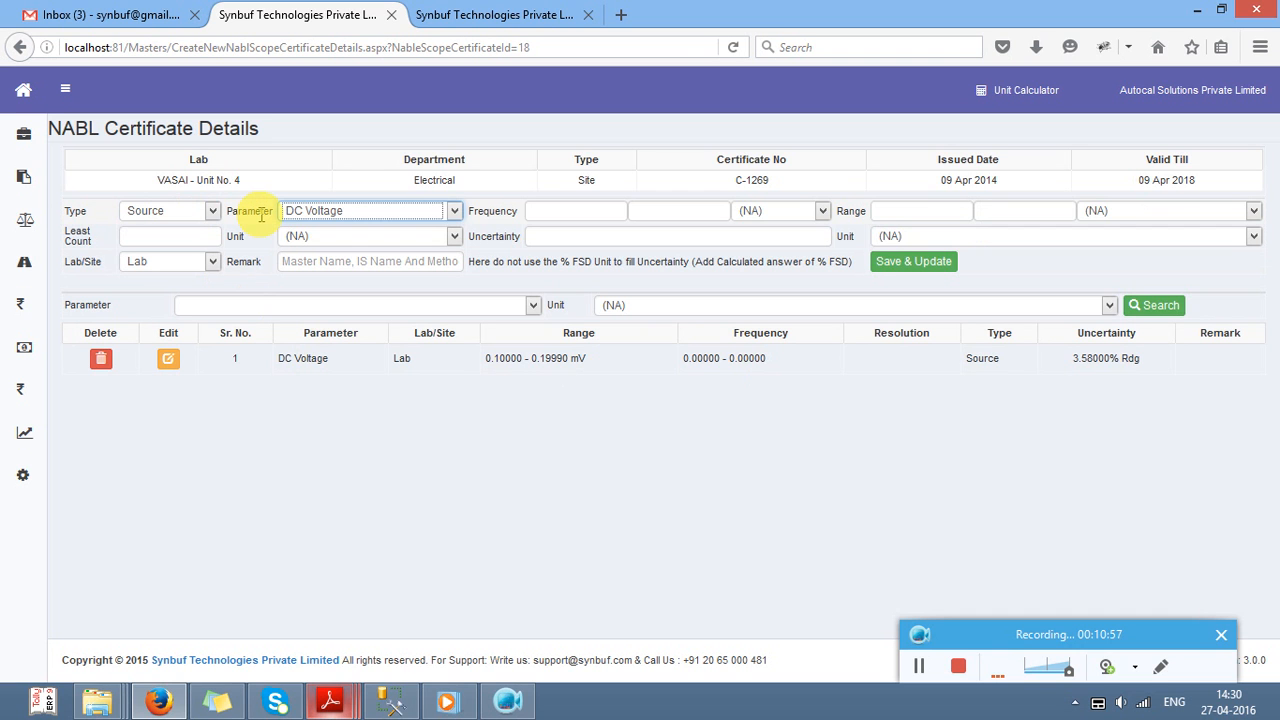
pyautogui.press('Tab')
pyautogui.press('Tab')
pyautogui.press('Tab')
pyautogui.press('Tab')
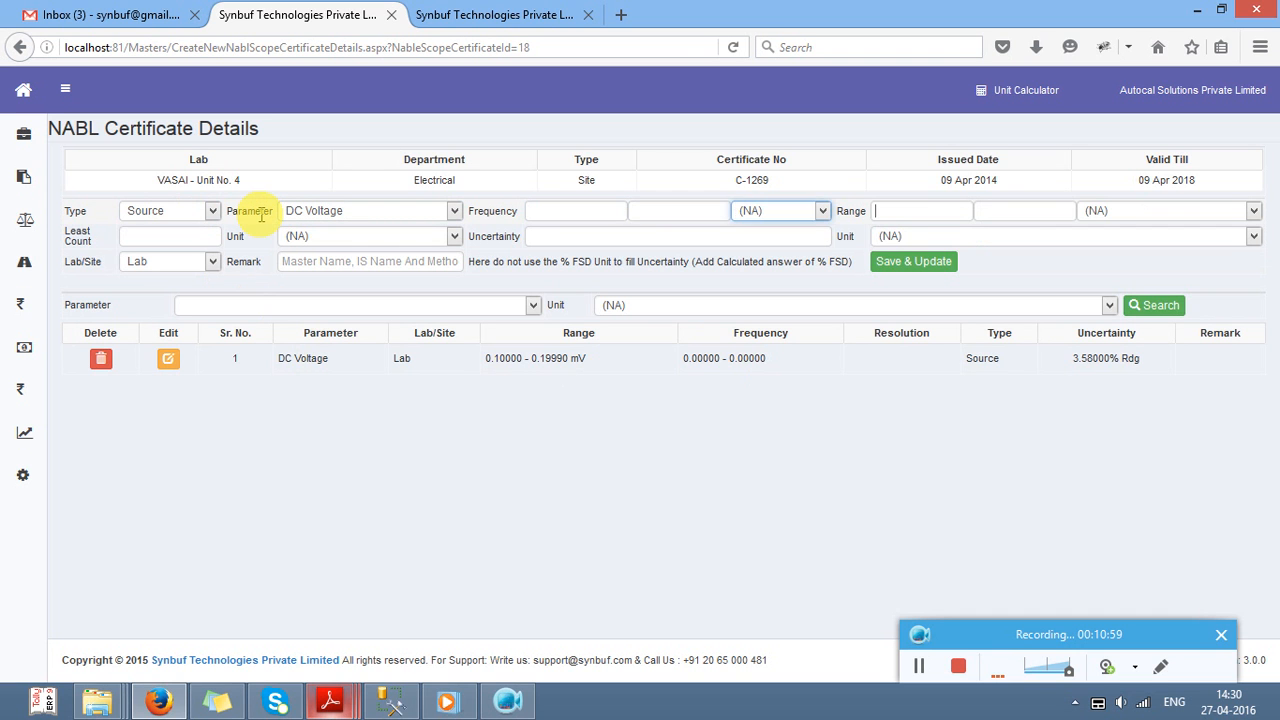
# Step: Recheck the DC Voltage ranges in the PDF and set the second entry's range to 0.2 to 1 mV (MiliVolt)
pyautogui.write('2')
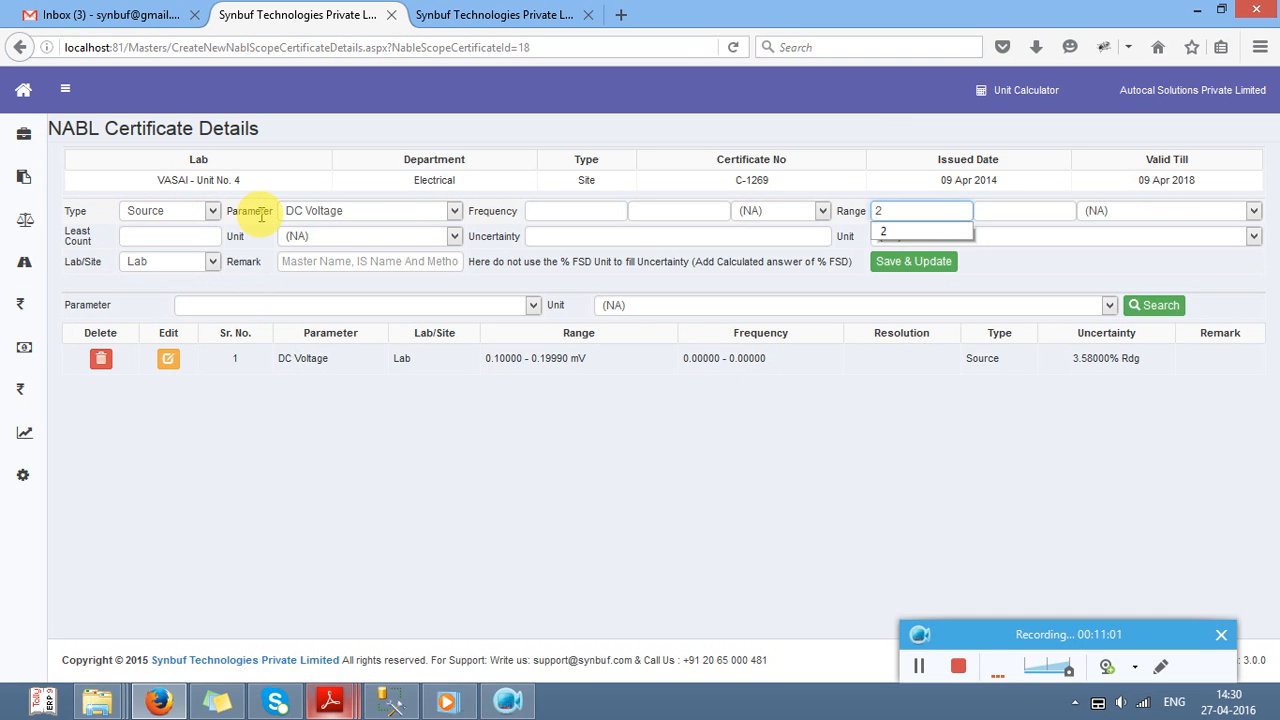
pyautogui.moveTo(534, 365); pyautogui.dragTo(586, 366)
pyautogui.click(897, 206)
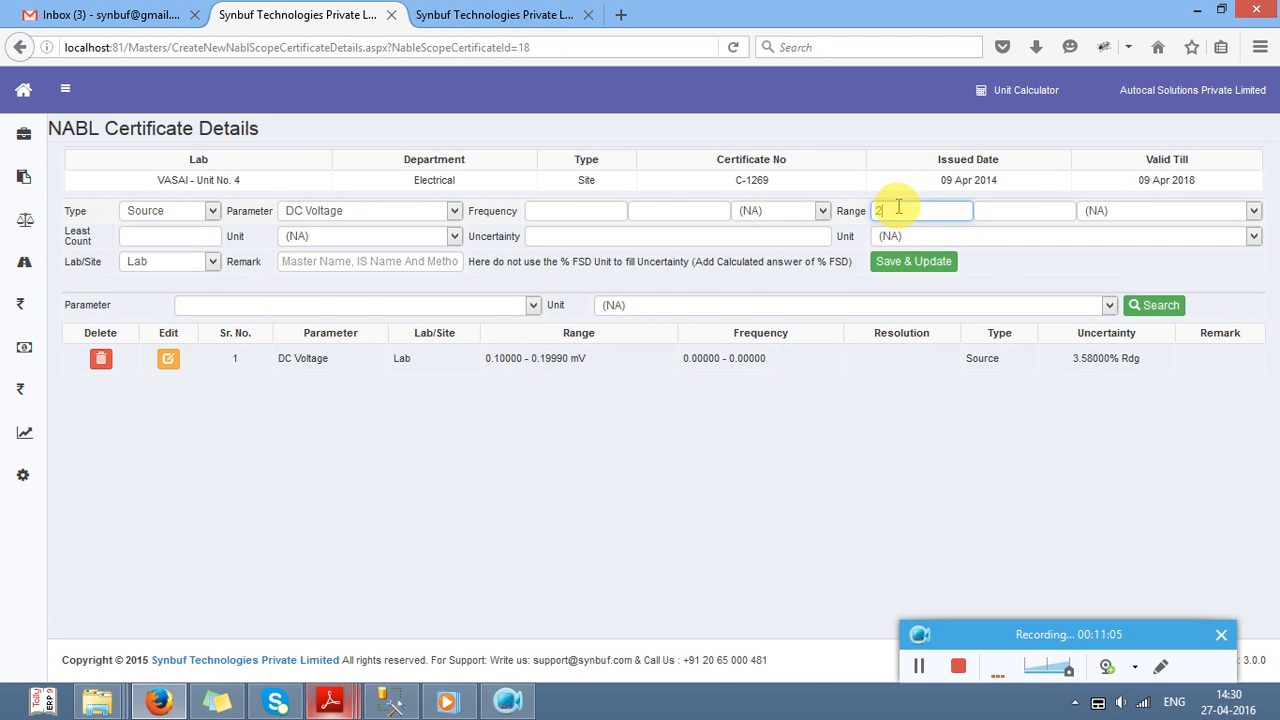
pyautogui.hotkey('alt', 'Tab')
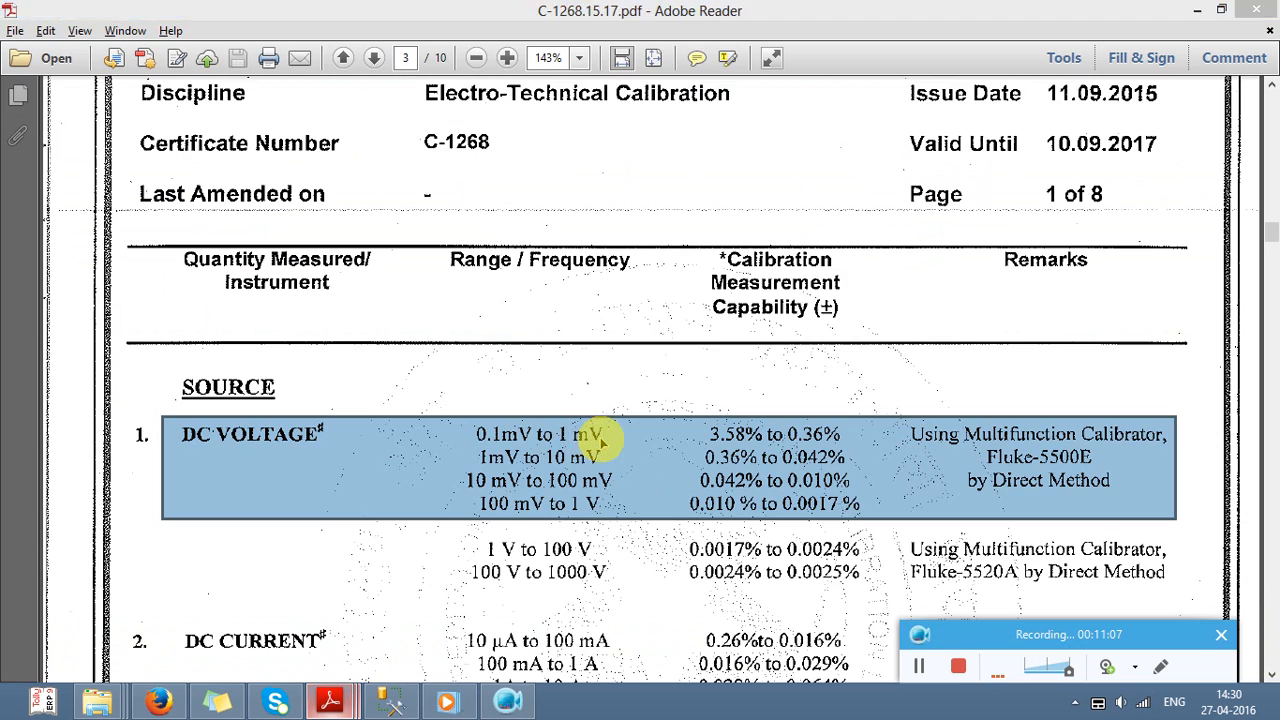
pyautogui.hotkey('alt', 'Tab')
pyautogui.write('2')
pyautogui.press('BackSpace')
pyautogui.write('0.2')
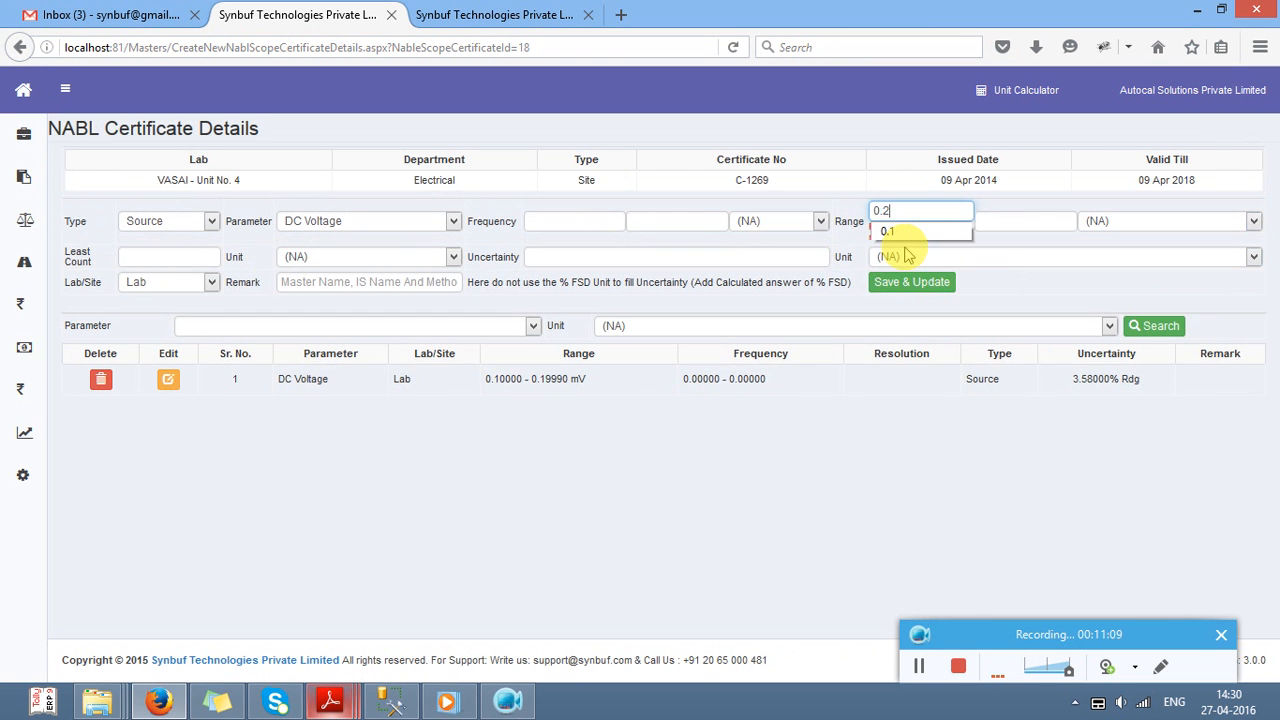
pyautogui.press('Tab')
pyautogui.write('1')
pyautogui.press('Tab')
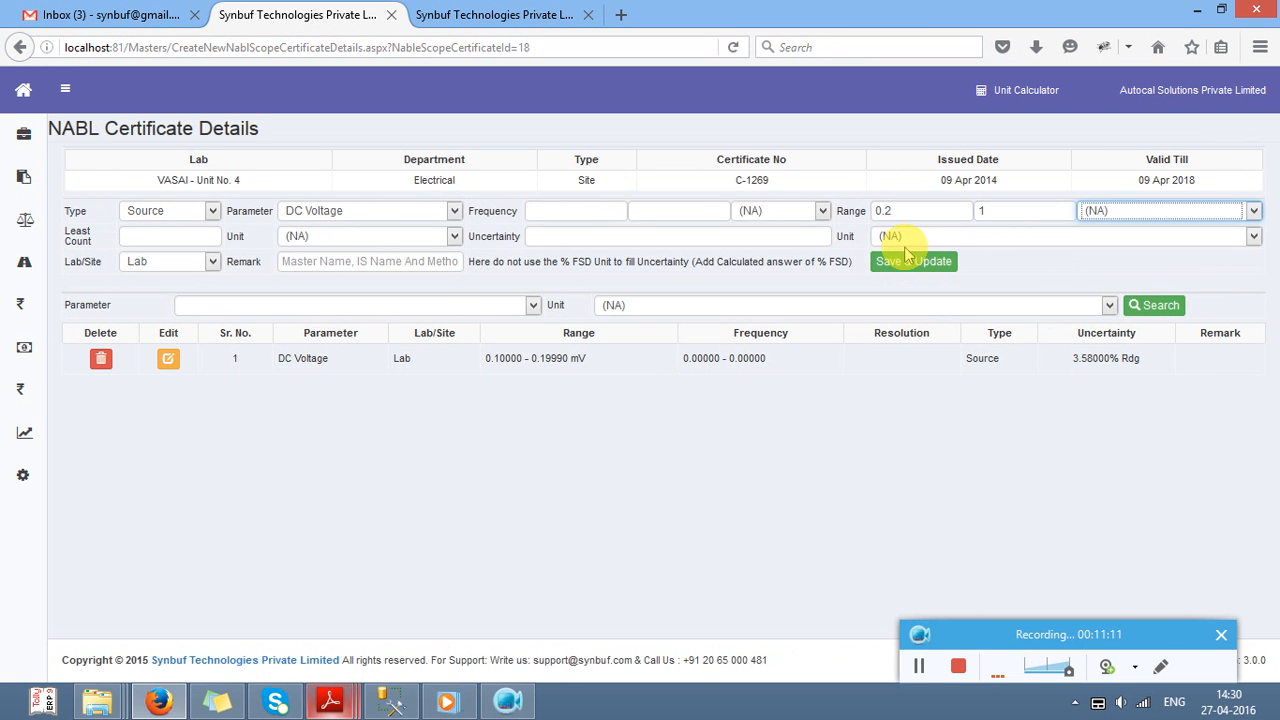
pyautogui.press('Tab')
# Step: Set the second DC Voltage entry's uncertainty to 0.36 % Rdg (PercentRdg) as listed in the PDF, and save the entry
pyautogui.press('Tab')
pyautogui.press('Tab')
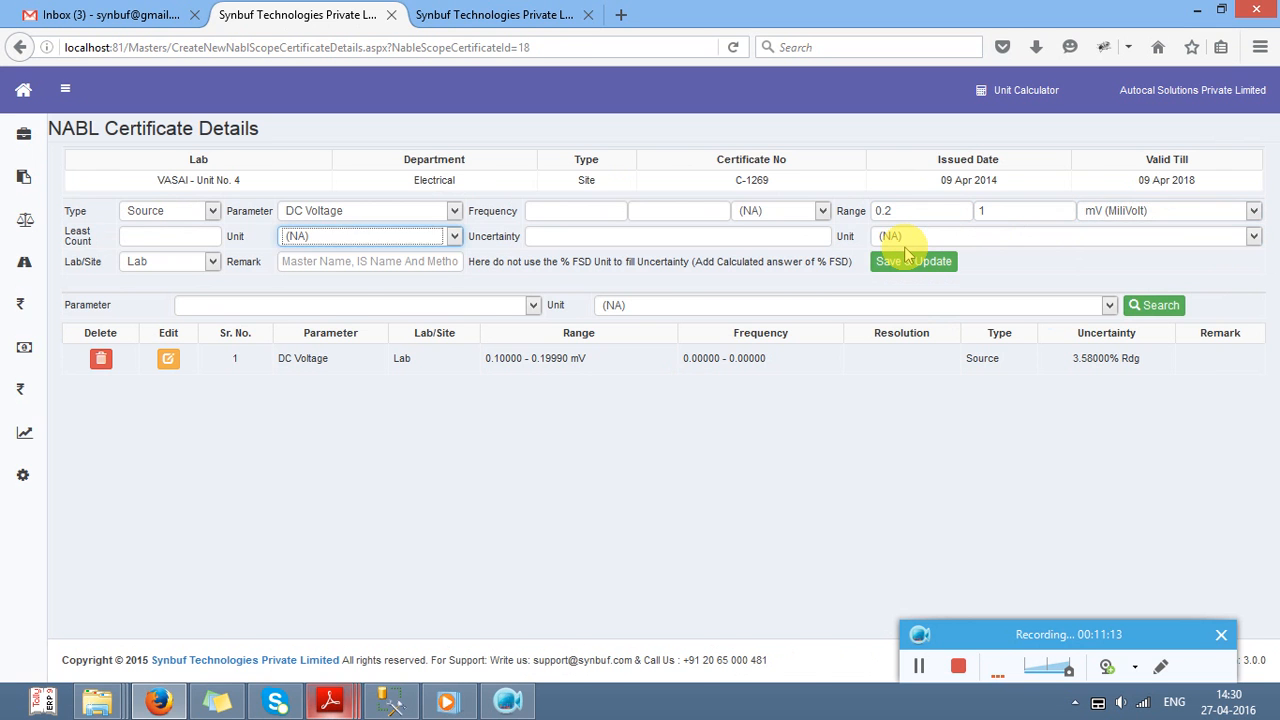
pyautogui.hotkey('alt', 'Tab')
pyautogui.hotkey('alt', 'Tab')
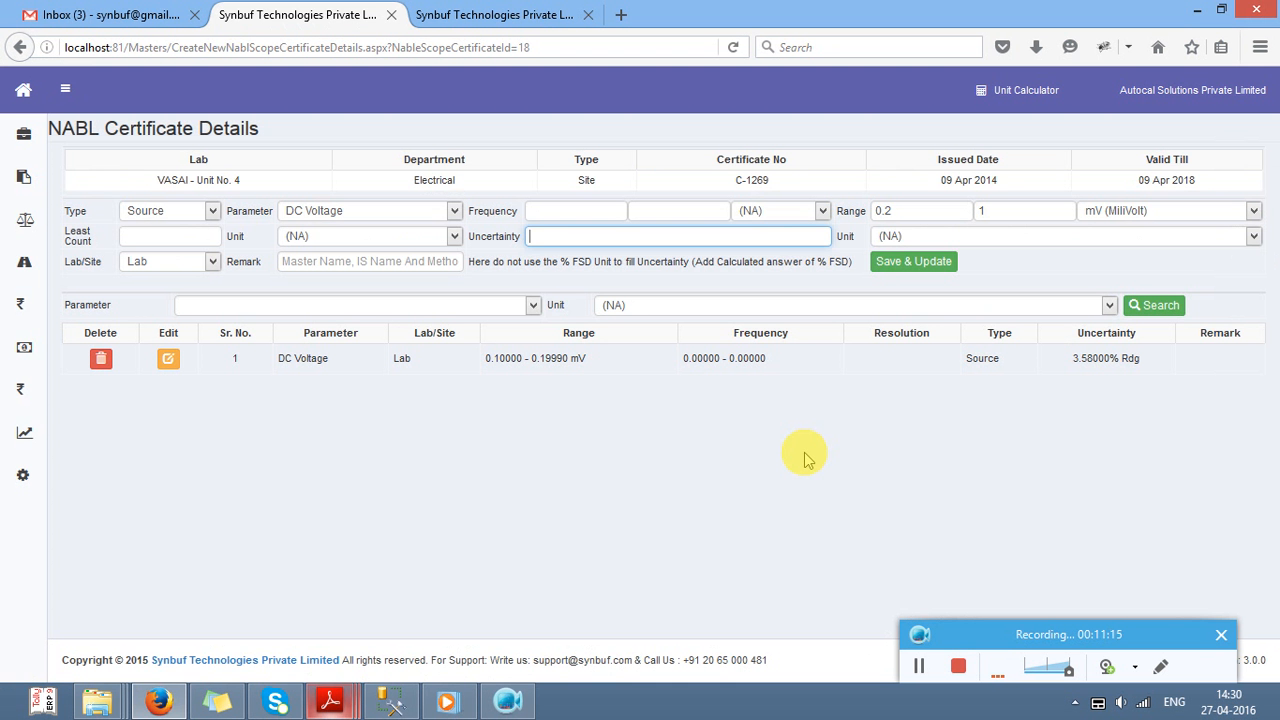
pyautogui.write('0.36')
pyautogui.press('Tab')
pyautogui.press('Down')
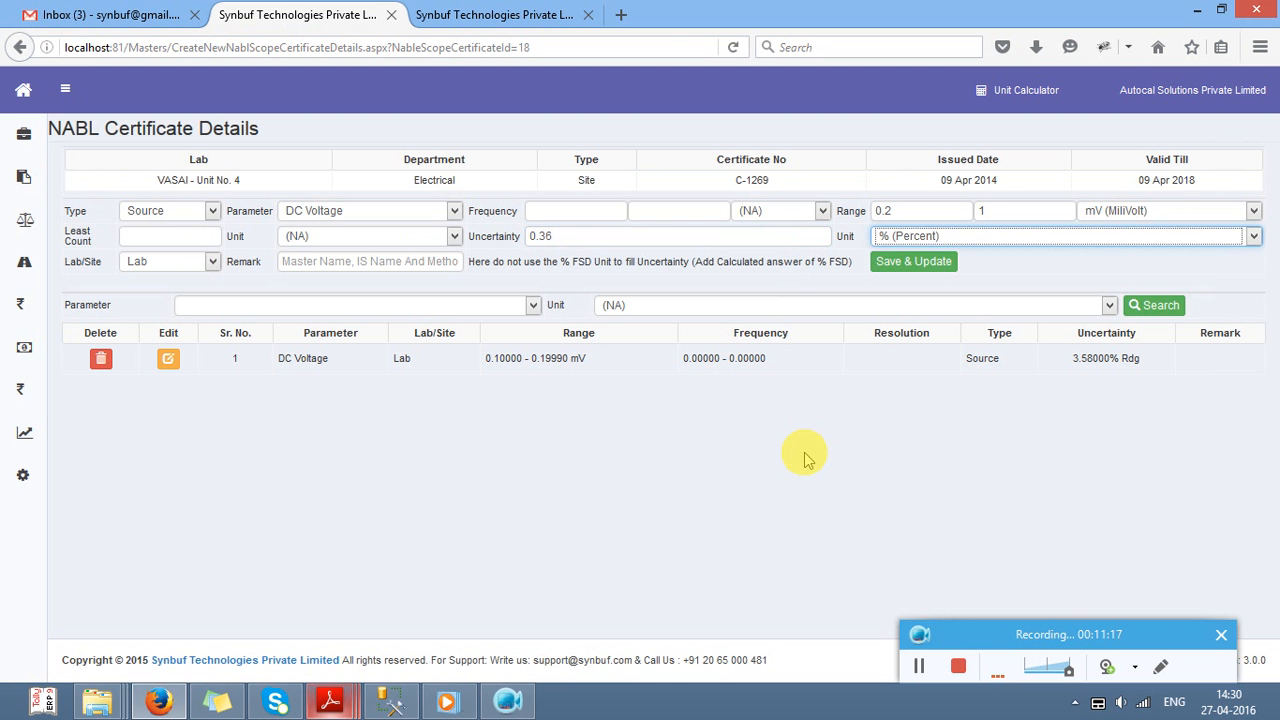
pyautogui.click(928, 266)
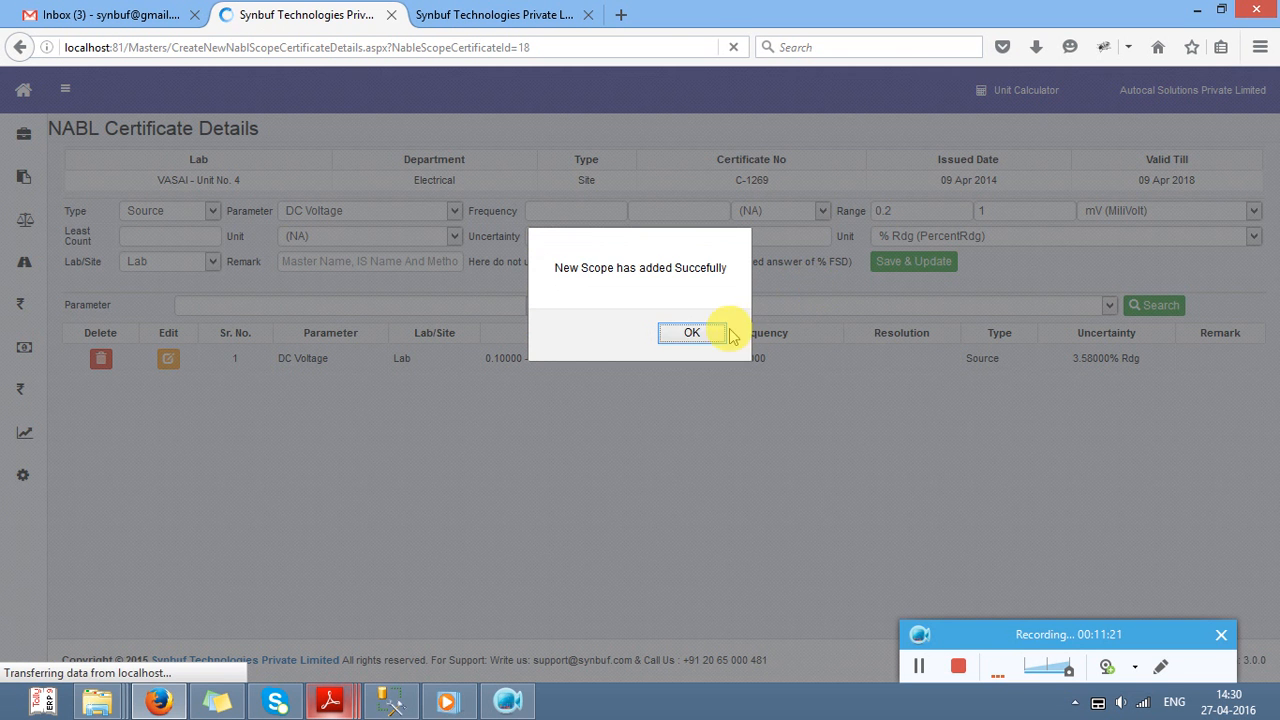
pyautogui.click(708, 332)
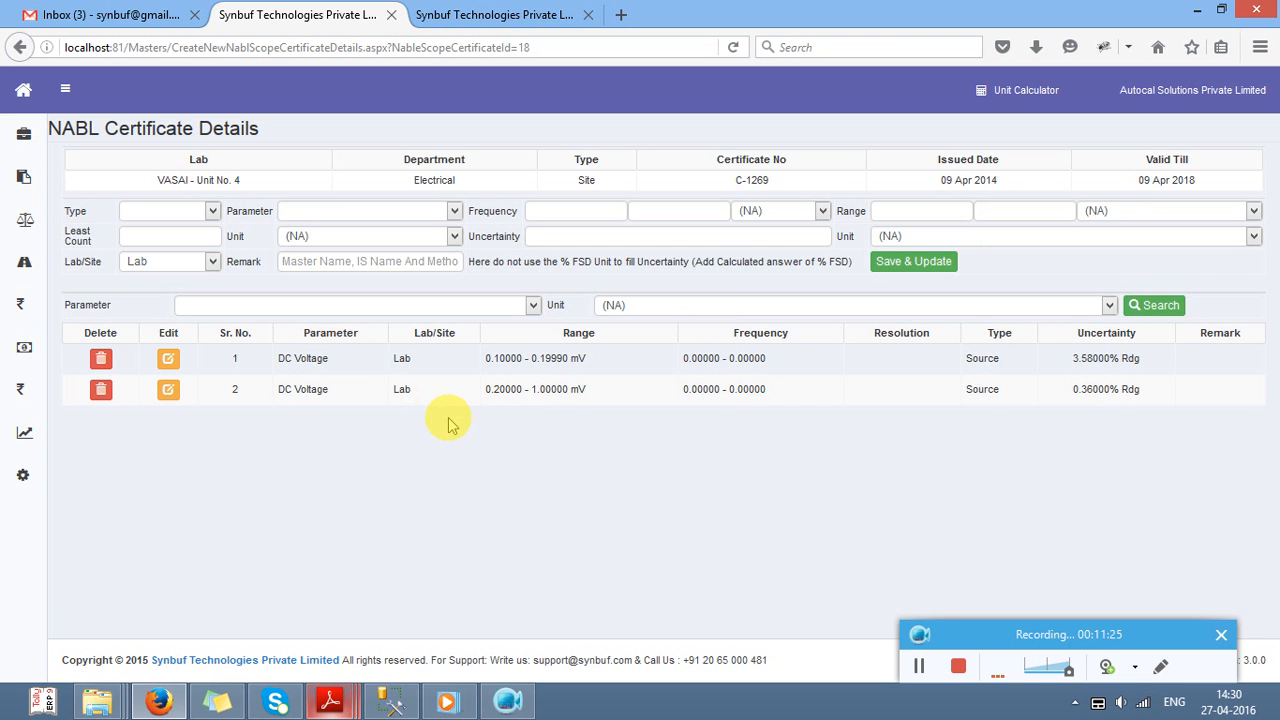
# Step: Switch to C-1268.15.17.pdf in Adobe Reader and mark the AC Voltage rows for 45 Hz to 10 kHz
pyautogui.moveTo(330, 700)
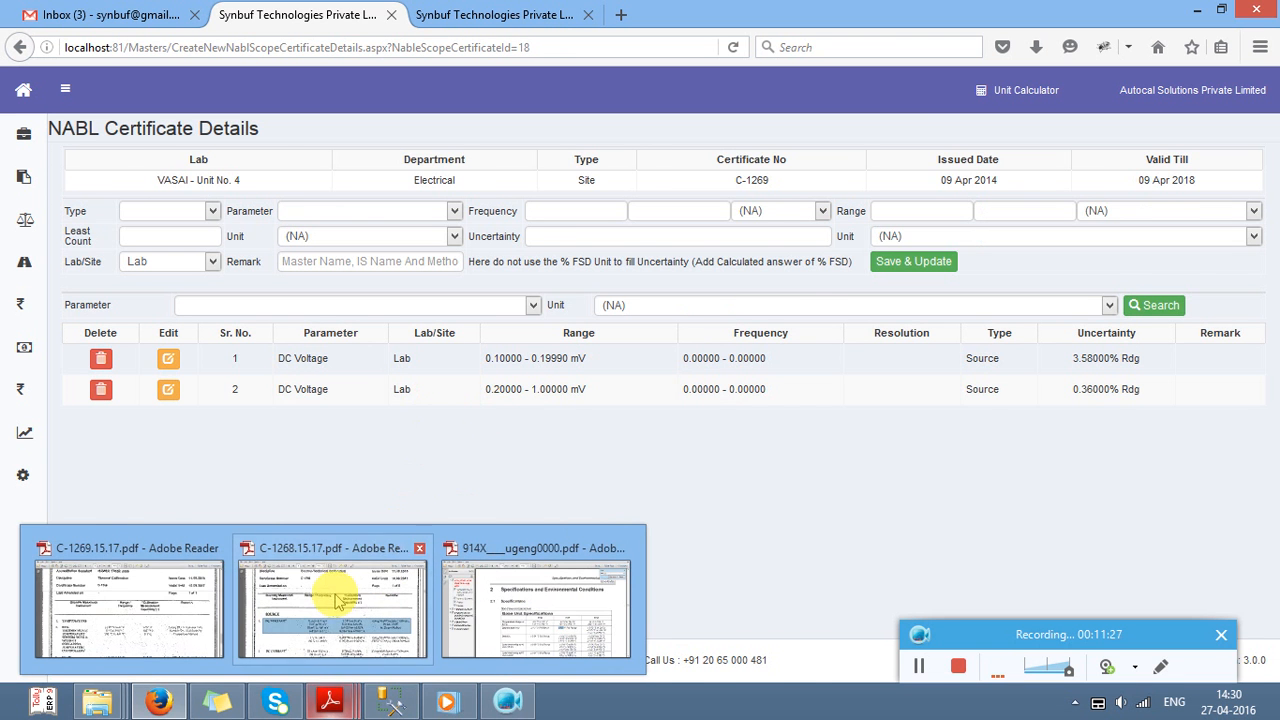
pyautogui.click(337, 600)
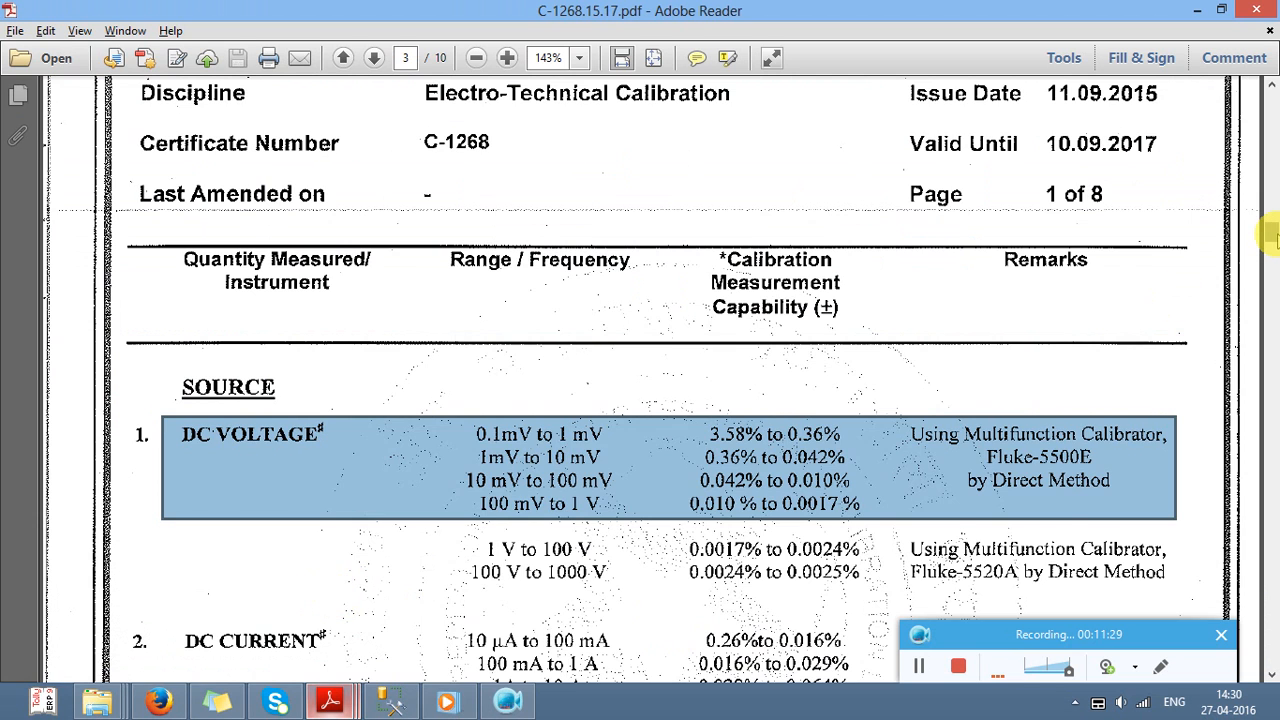
pyautogui.scroll(-10, 1270, 235)
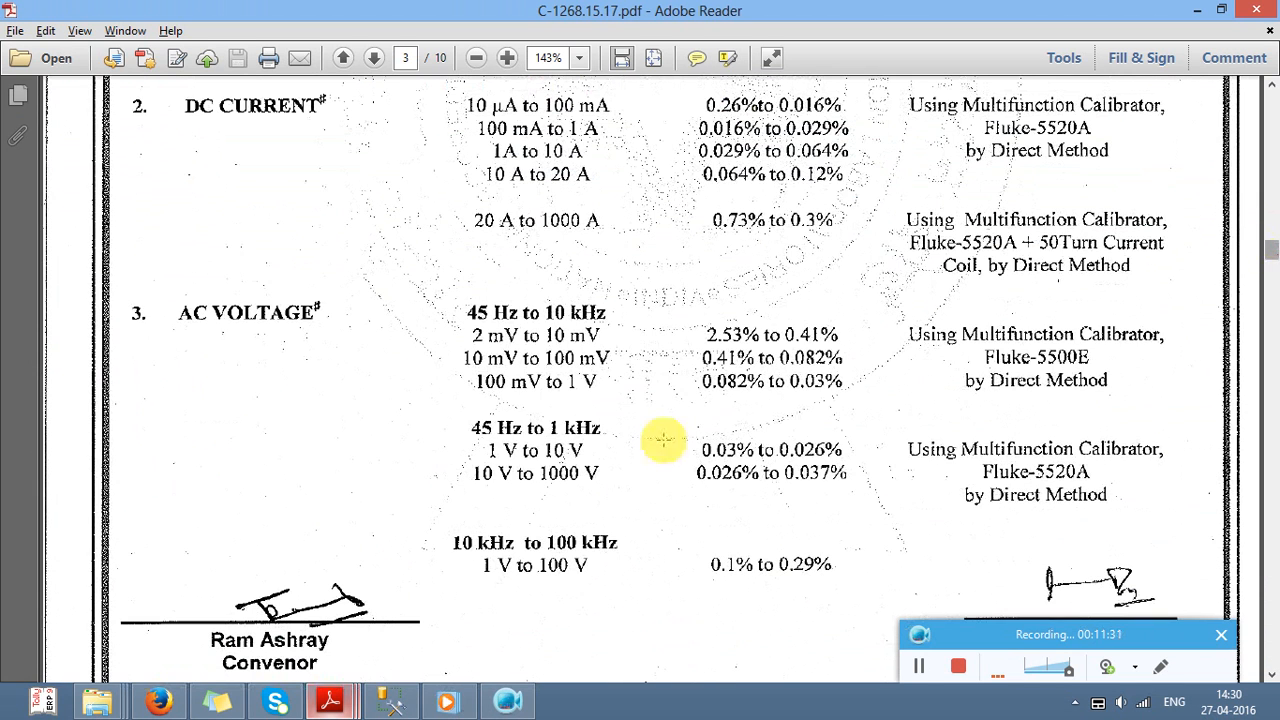
pyautogui.moveTo(166, 313); pyautogui.dragTo(825, 425)
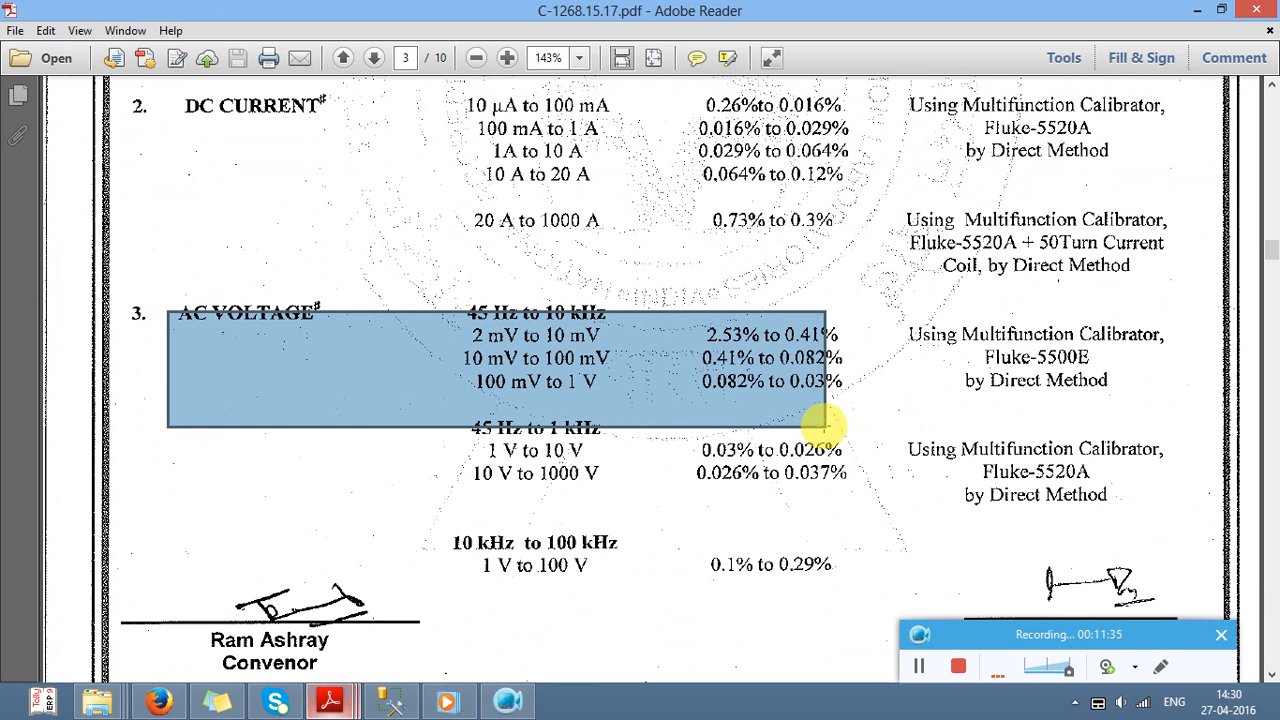
# Step: Return to the browser and set a new scope entry's type to Source and its parameter to Ac Voltage
pyautogui.click(160, 700)
pyautogui.click(143, 212)
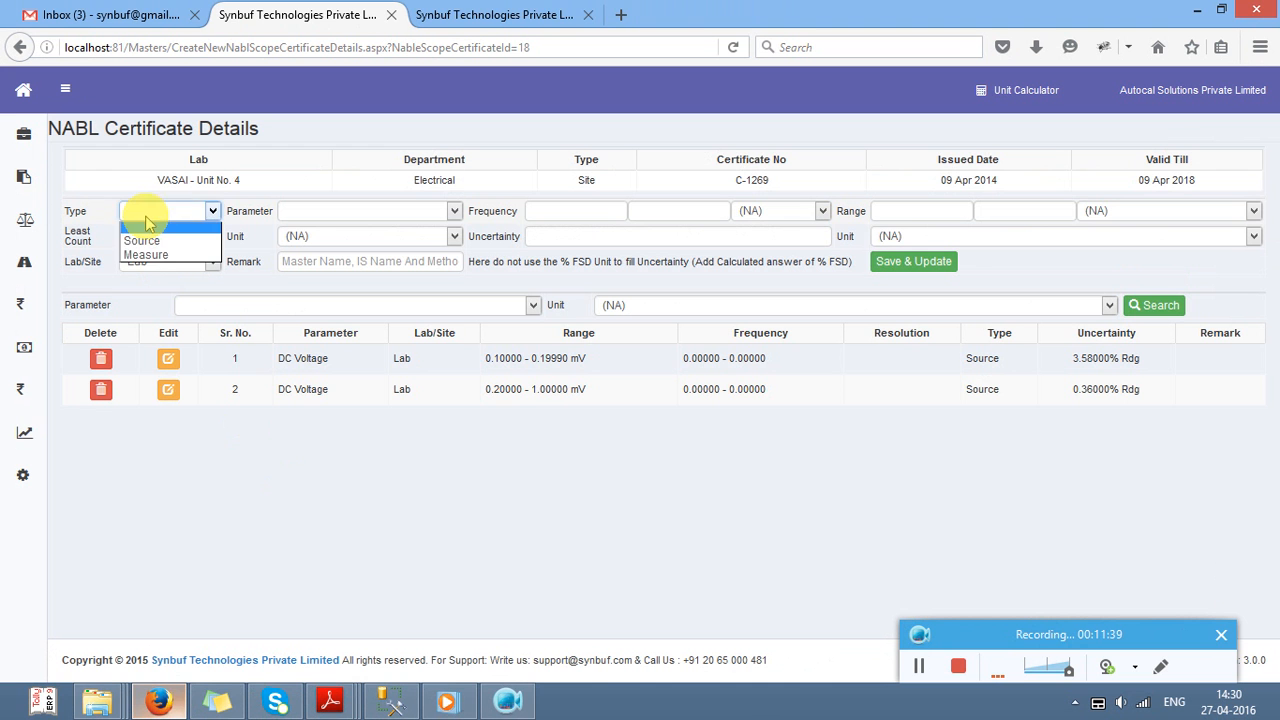
pyautogui.click(147, 222)
pyautogui.press('Tab')
pyautogui.click(322, 211)
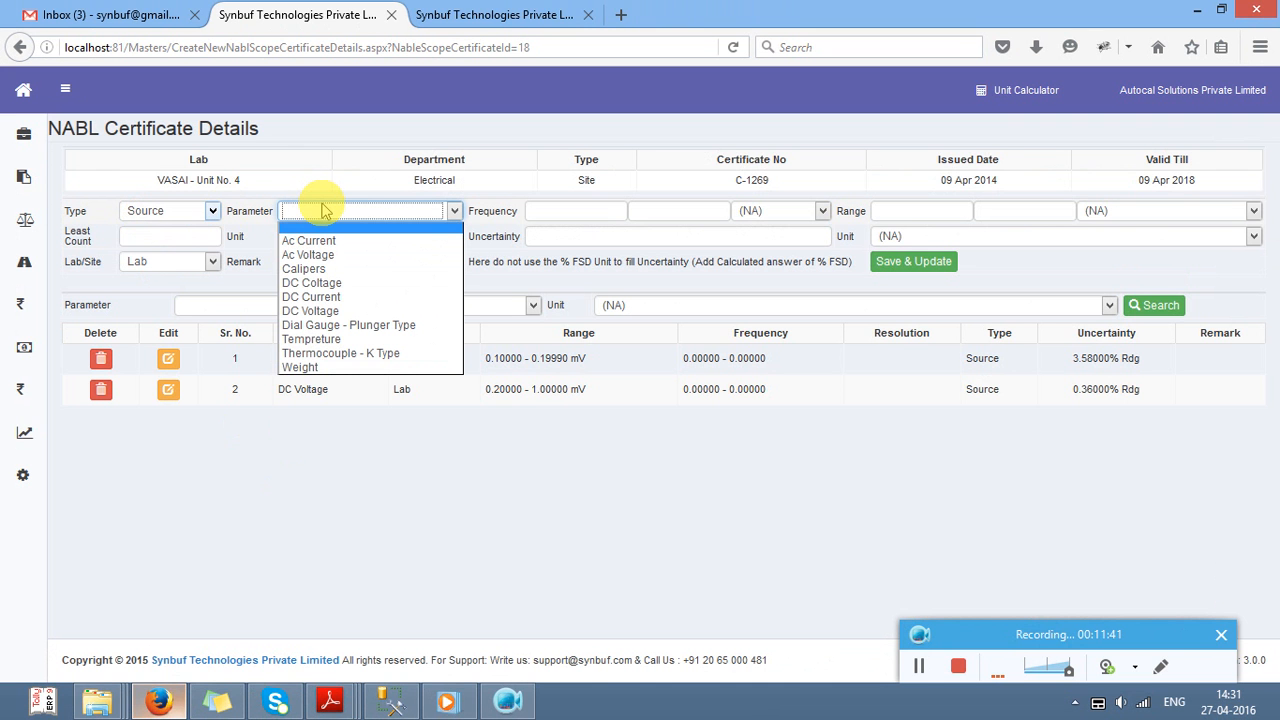
pyautogui.press('Down')
pyautogui.press('Return')
# Step: Check the AC Voltage frequency limits in C-1268.15.17.pdf and set the browser entry's lower frequency to 45
pyautogui.hotkey('alt', 'Tab')
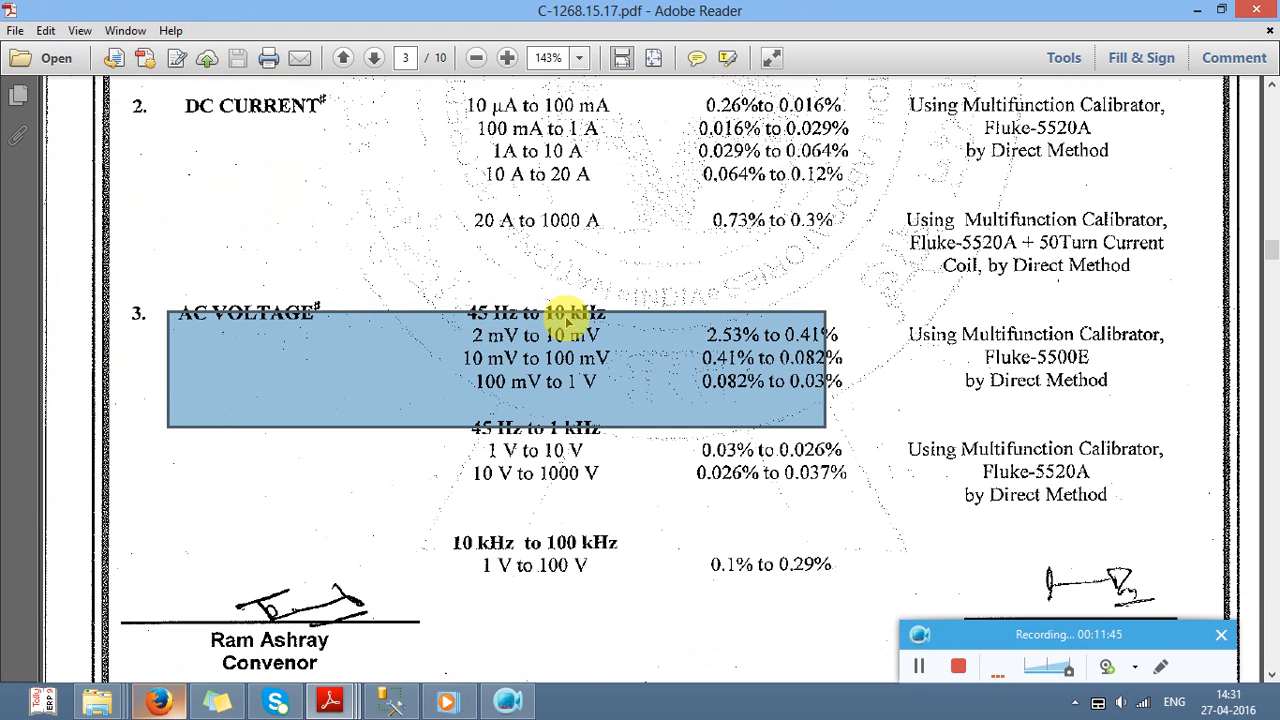
pyautogui.hotkey('alt', 'Tab')
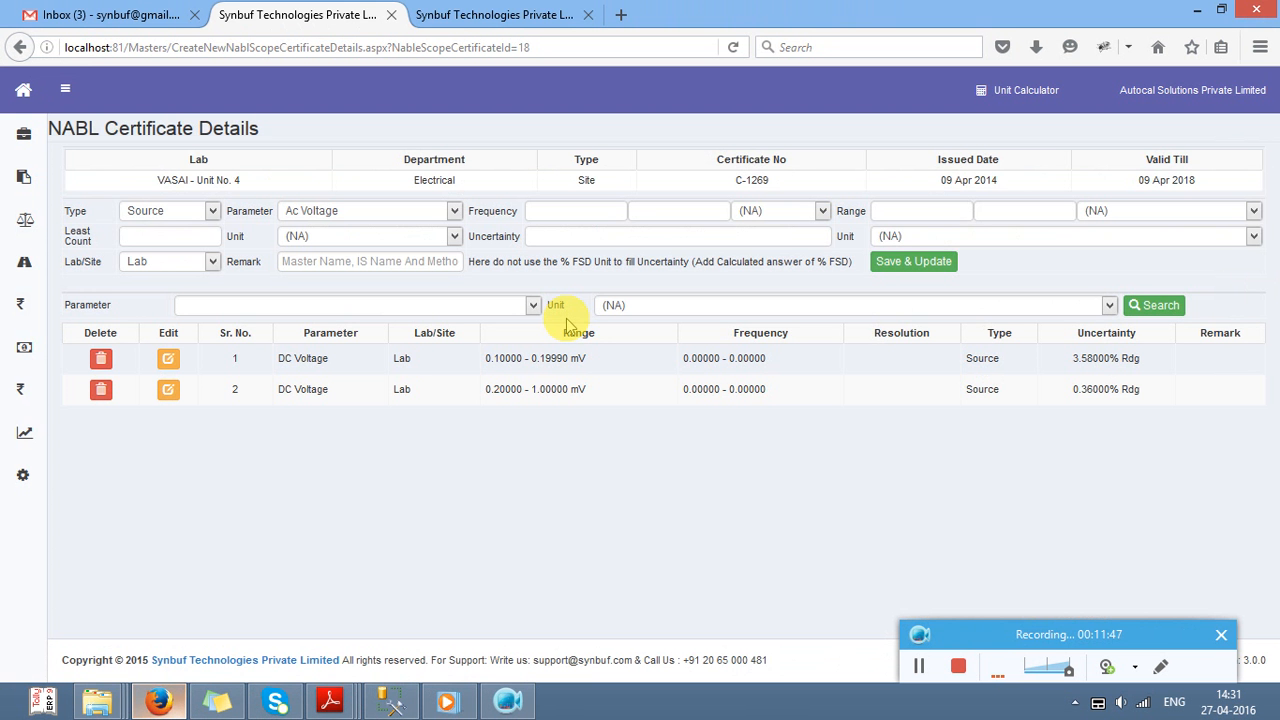
pyautogui.press('Tab')
pyautogui.write('45')
pyautogui.hotkey('alt', 'Tab')
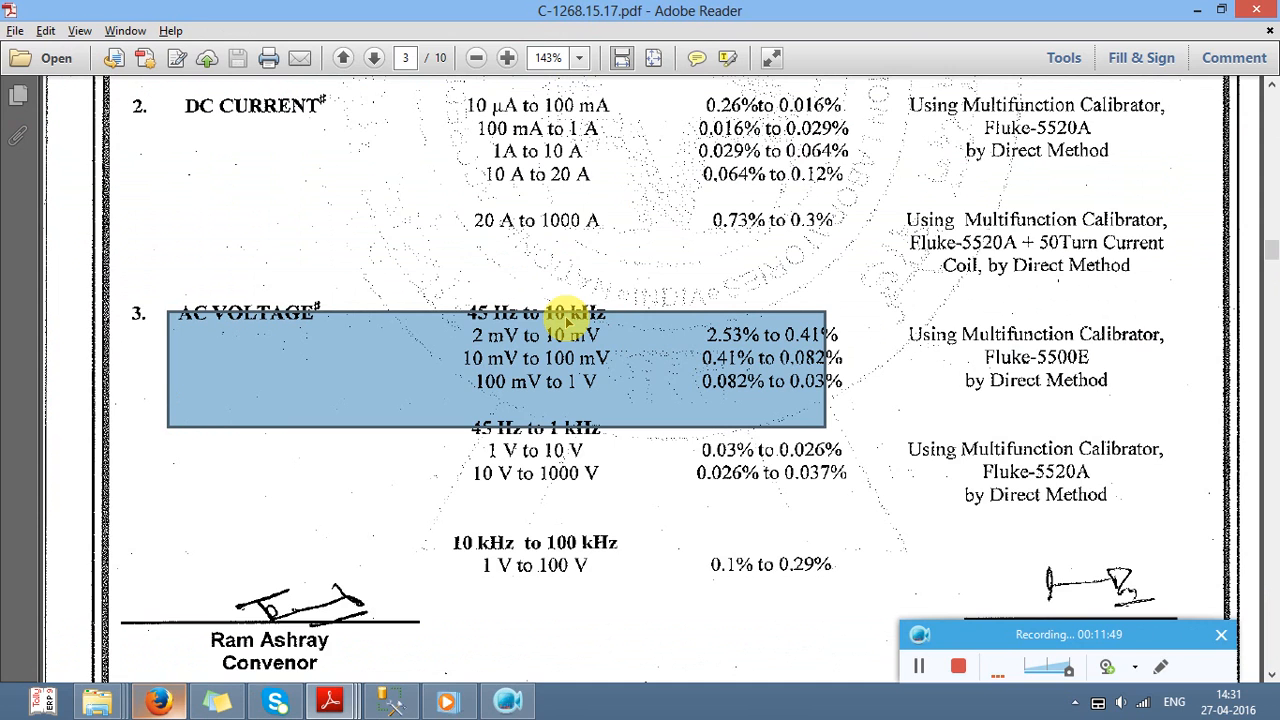
pyautogui.hotkey('alt', 'Tab')
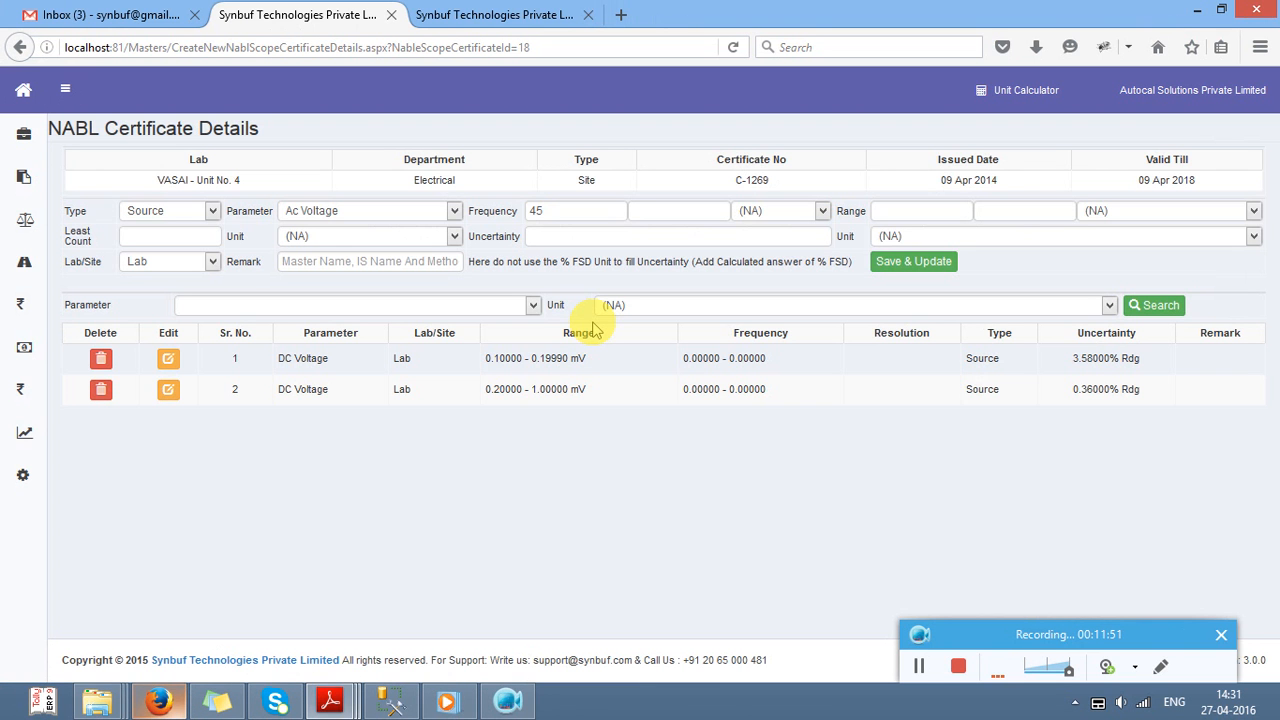
pyautogui.press('Tab')
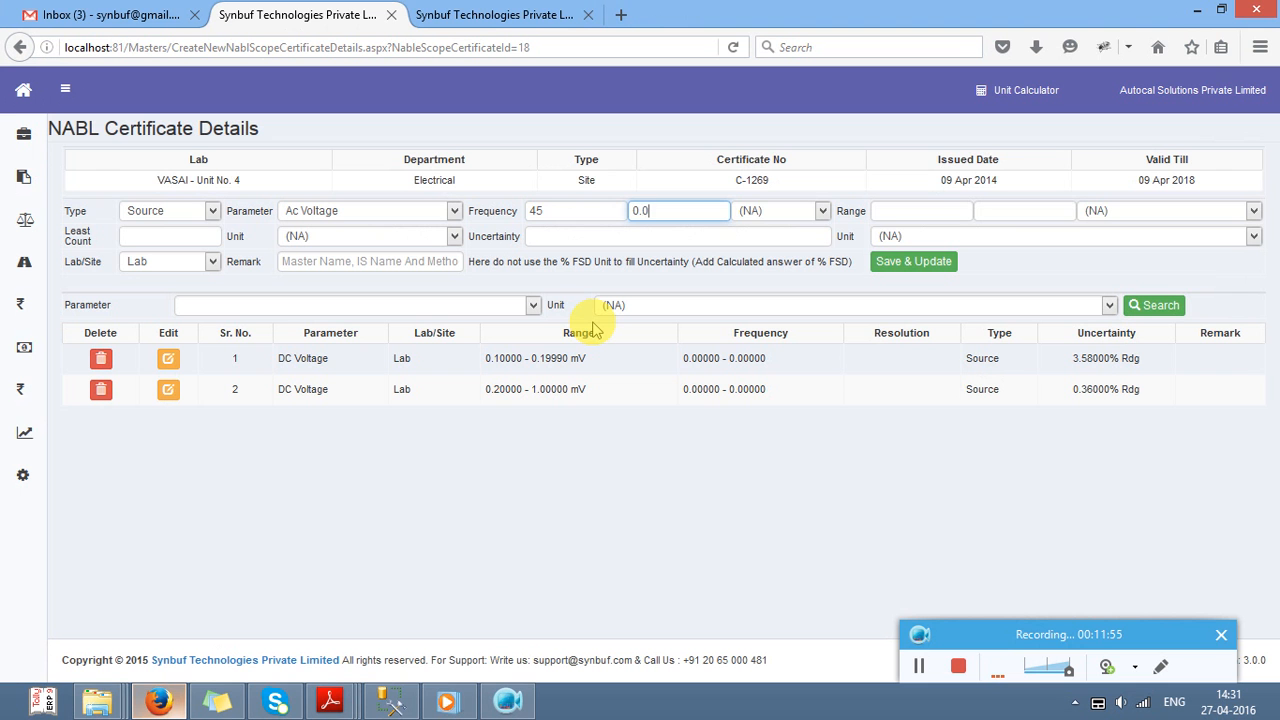
# Step: Open the Unit Calculator with Frequency as the unit type and kHz (kilohertz) as the source unit
pyautogui.click(1035, 91)
pyautogui.click(551, 177)
pyautogui.write('fr')
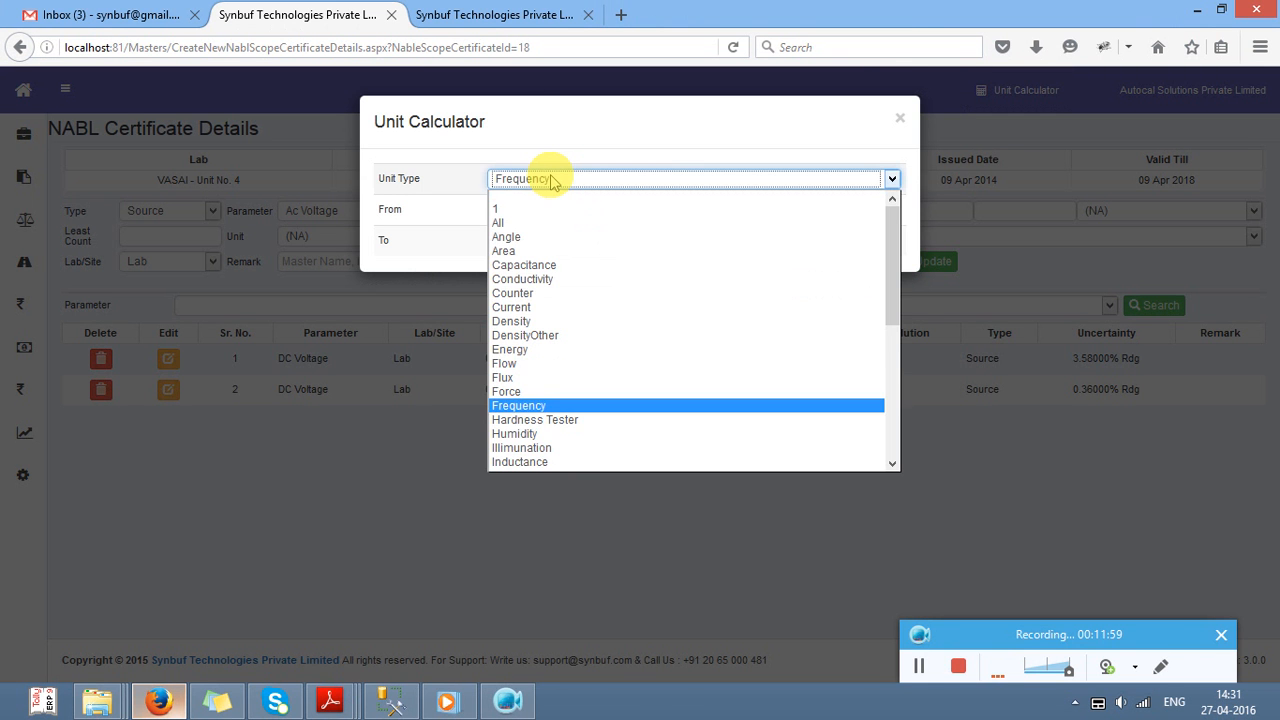
pyautogui.press('Return')
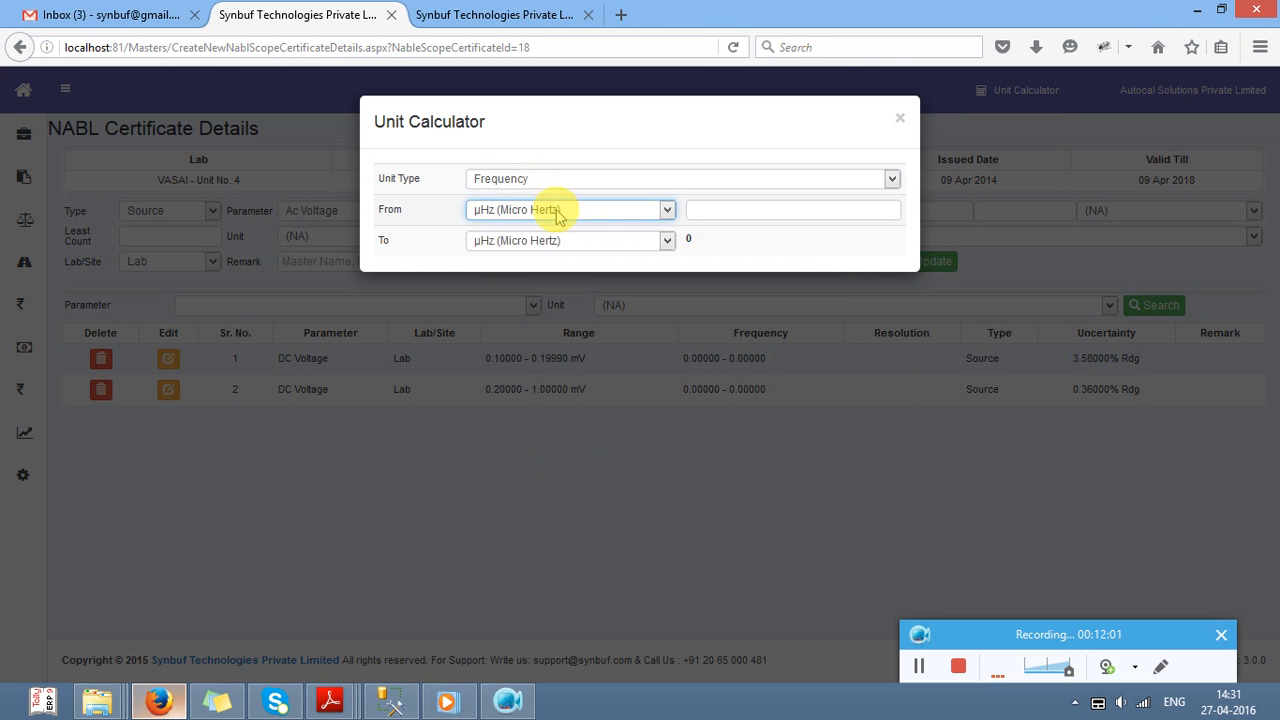
pyautogui.click(558, 217)
pyautogui.write('h')
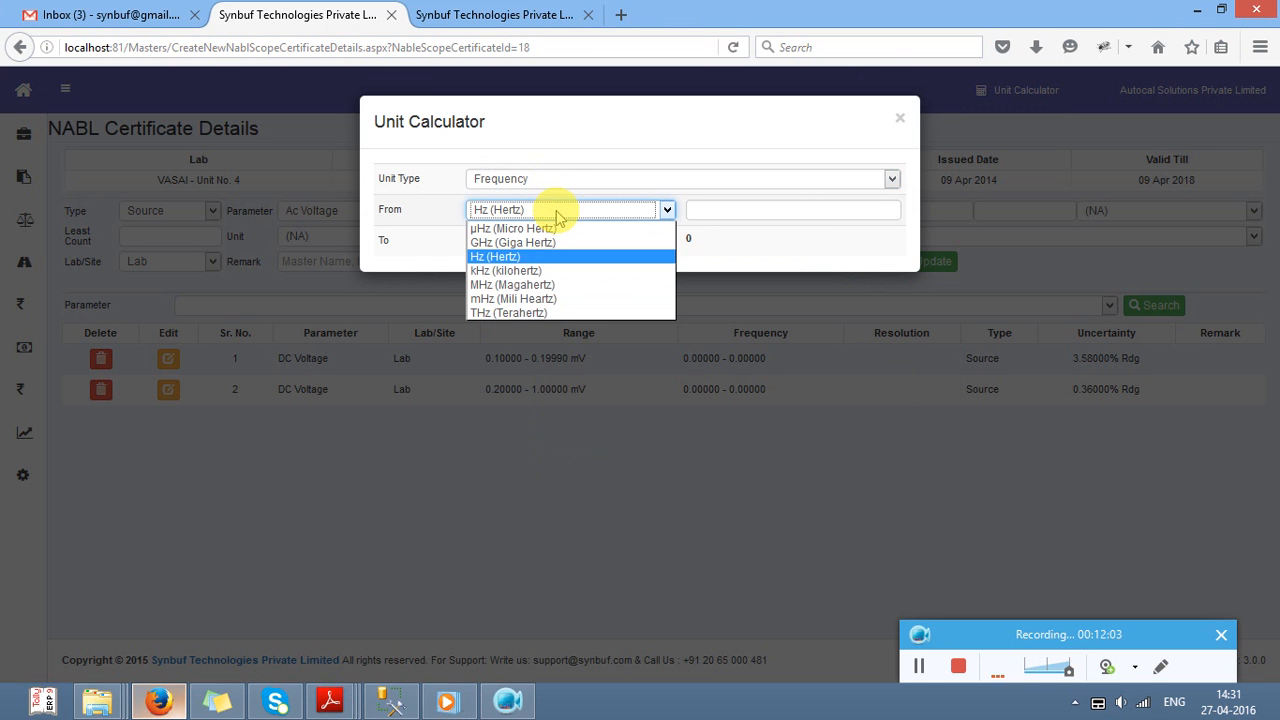
pyautogui.write('k')
pyautogui.press('Return')
pyautogui.press('Tab')
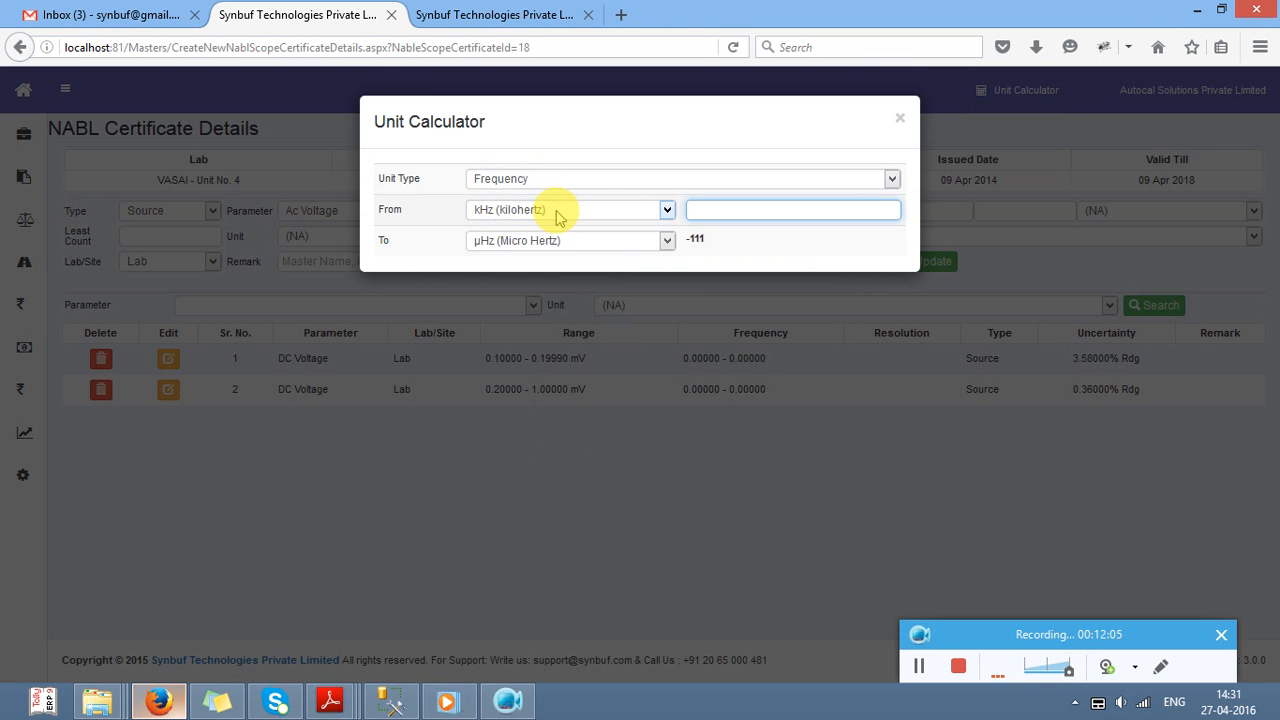
# Step: Recheck the PDF and convert 10 kHz to Hz (Hertz) in the Unit Calculator
pyautogui.hotkey('alt', 'Tab')
pyautogui.hotkey('alt', 'Tab')
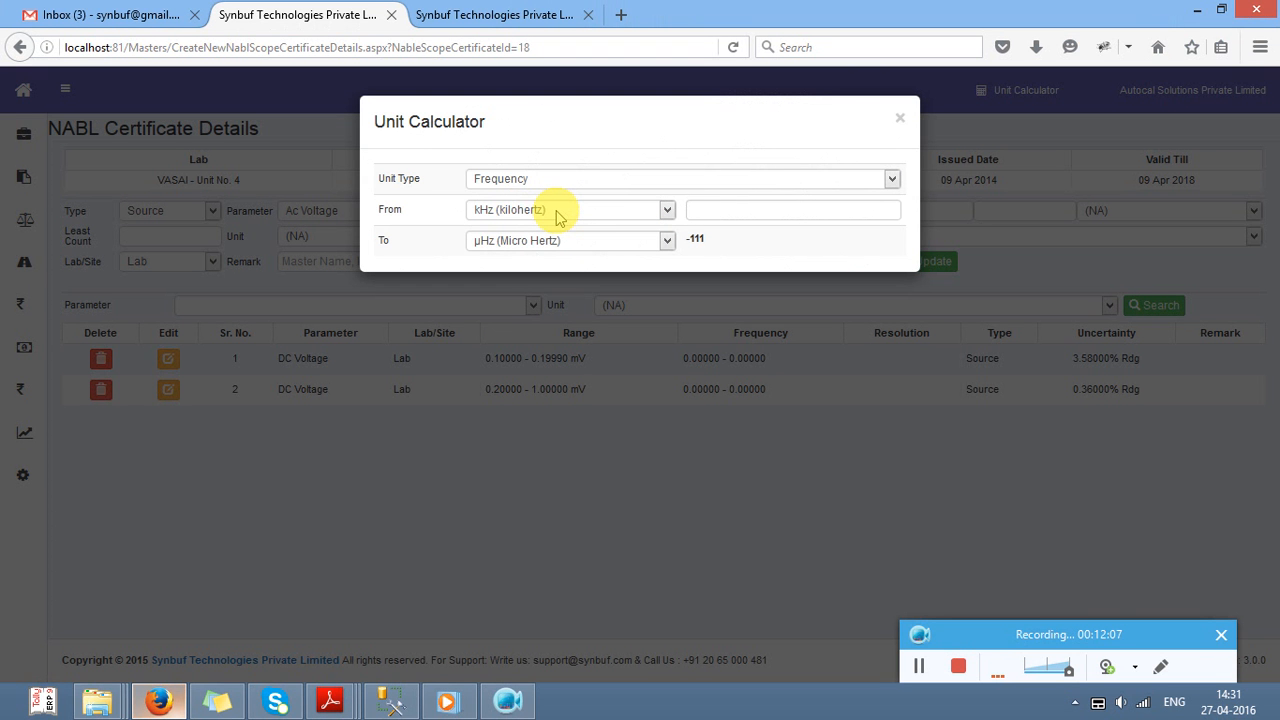
pyautogui.click(556, 210)
pyautogui.press('Tab')
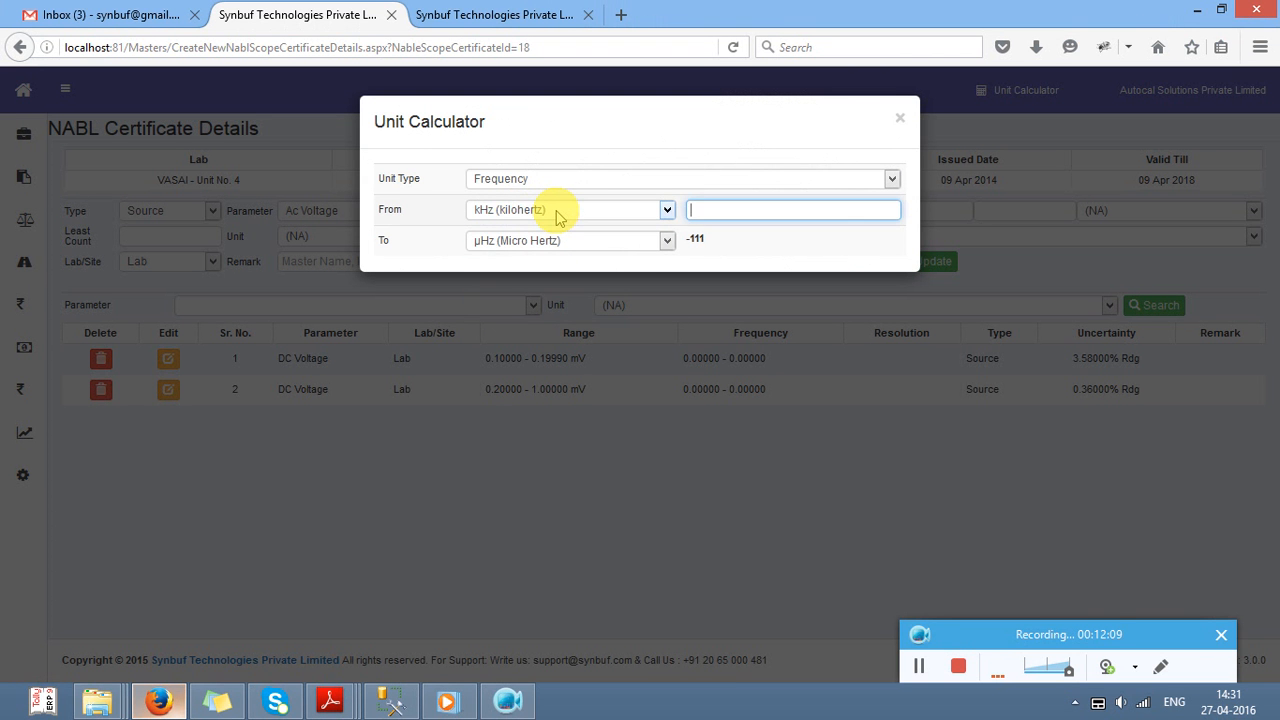
pyautogui.write('10')
pyautogui.press('Tab')
pyautogui.press('h')
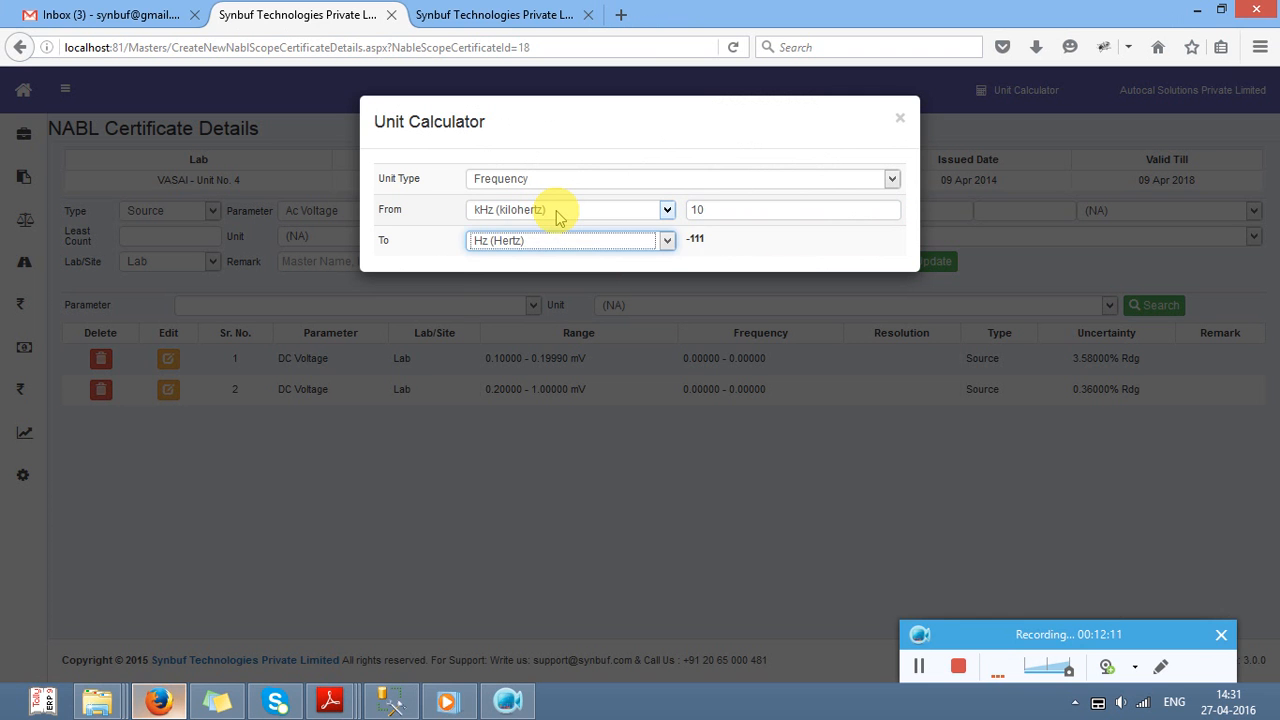
pyautogui.press('Tab')
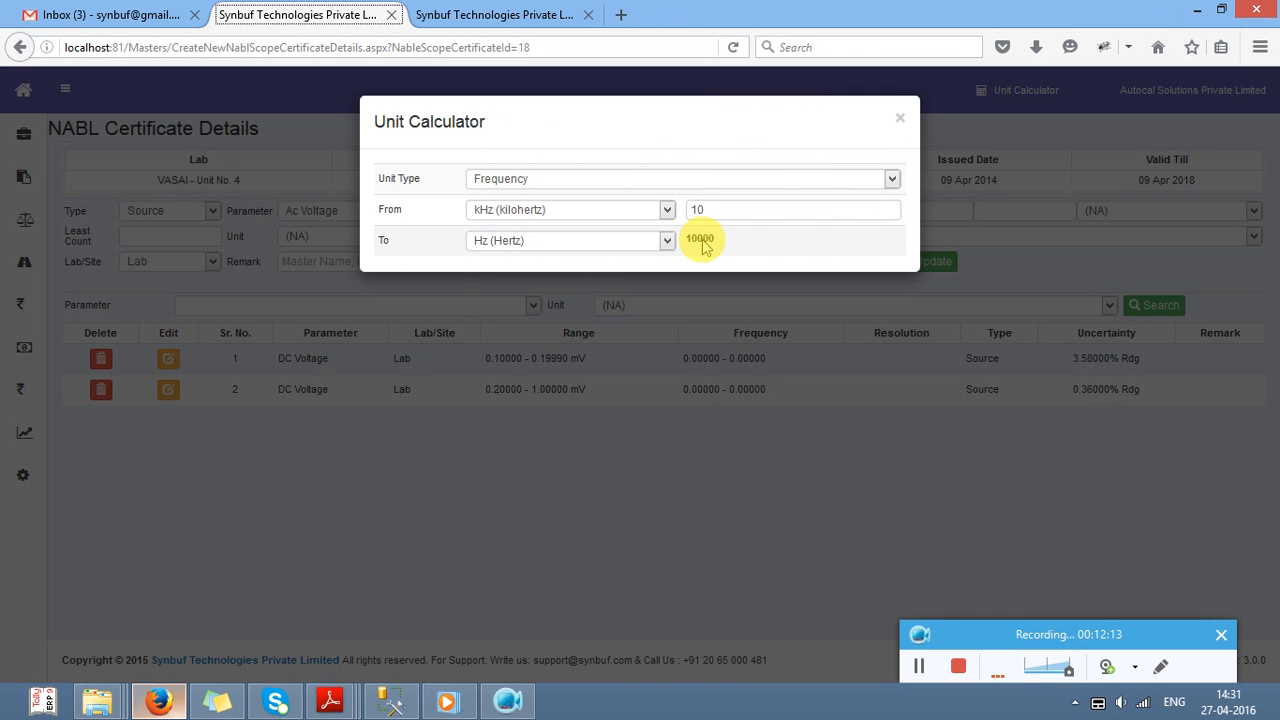
# Step: Close the Unit Calculator and set the Ac Voltage entry's upper frequency to 10000
pyautogui.click(553, 334)
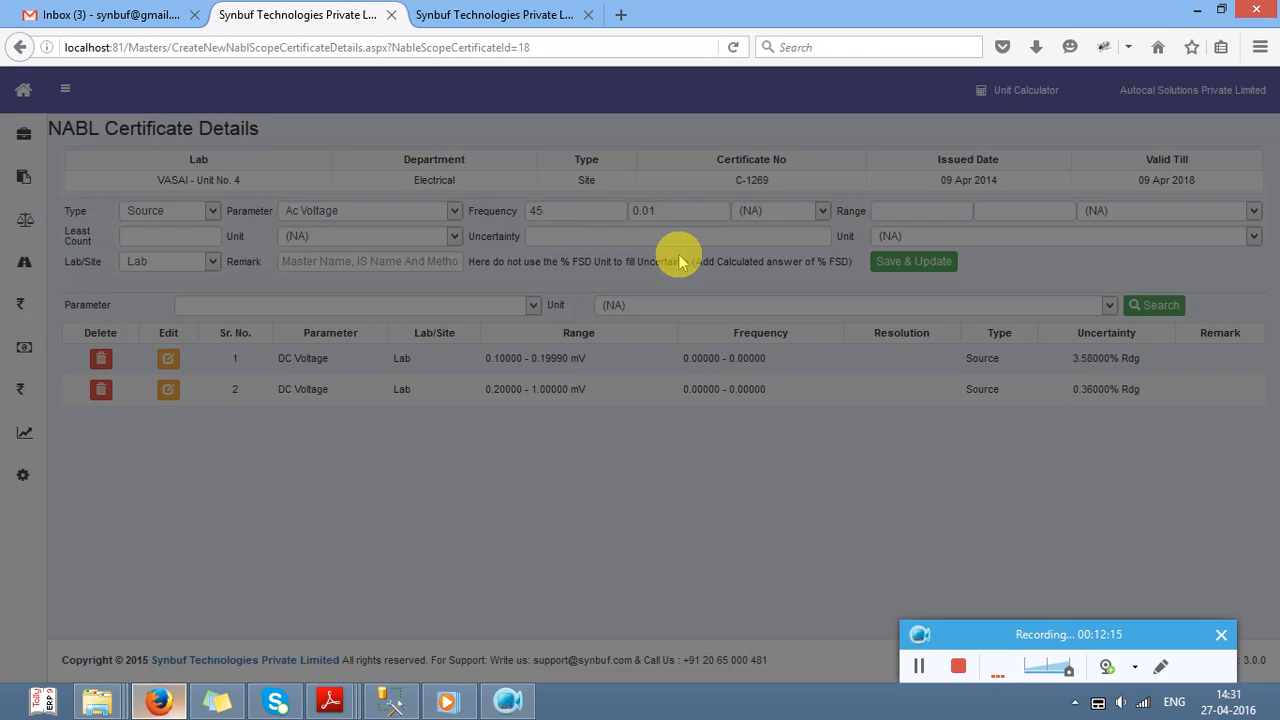
pyautogui.doubleClick(665, 215)
pyautogui.tripleClick(665, 215)
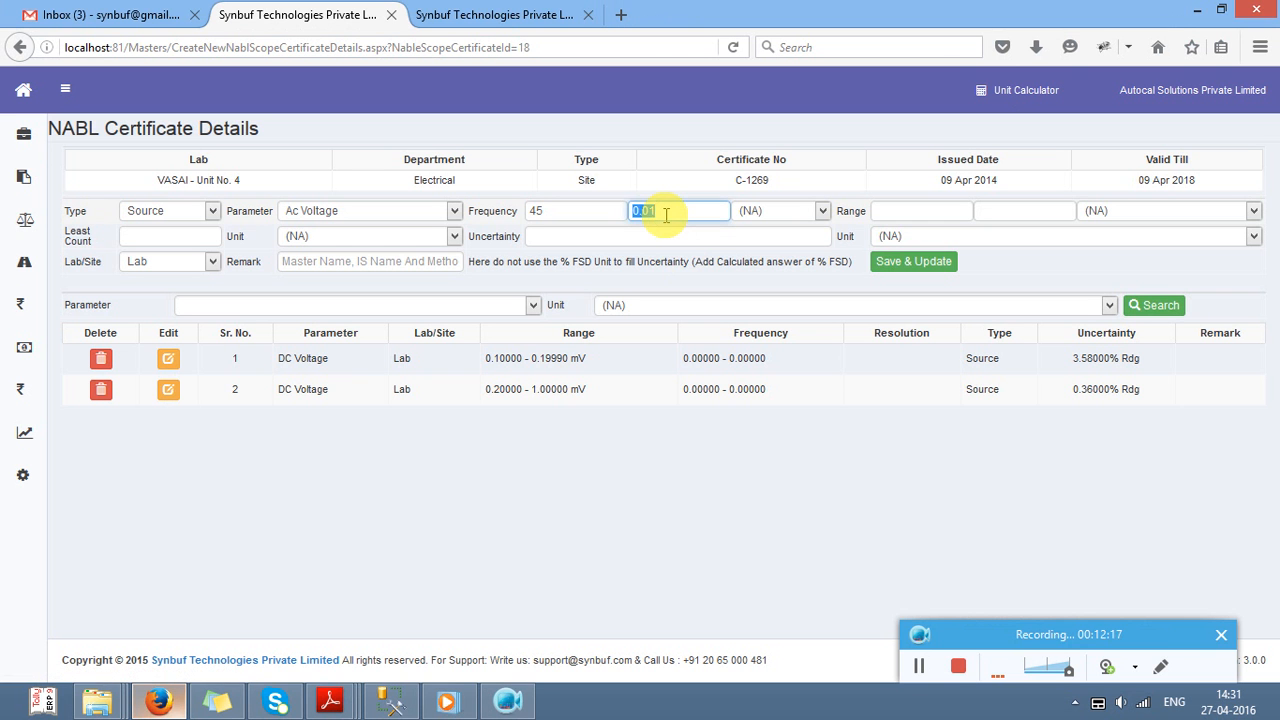
pyautogui.write('10000')
pyautogui.press('Tab')
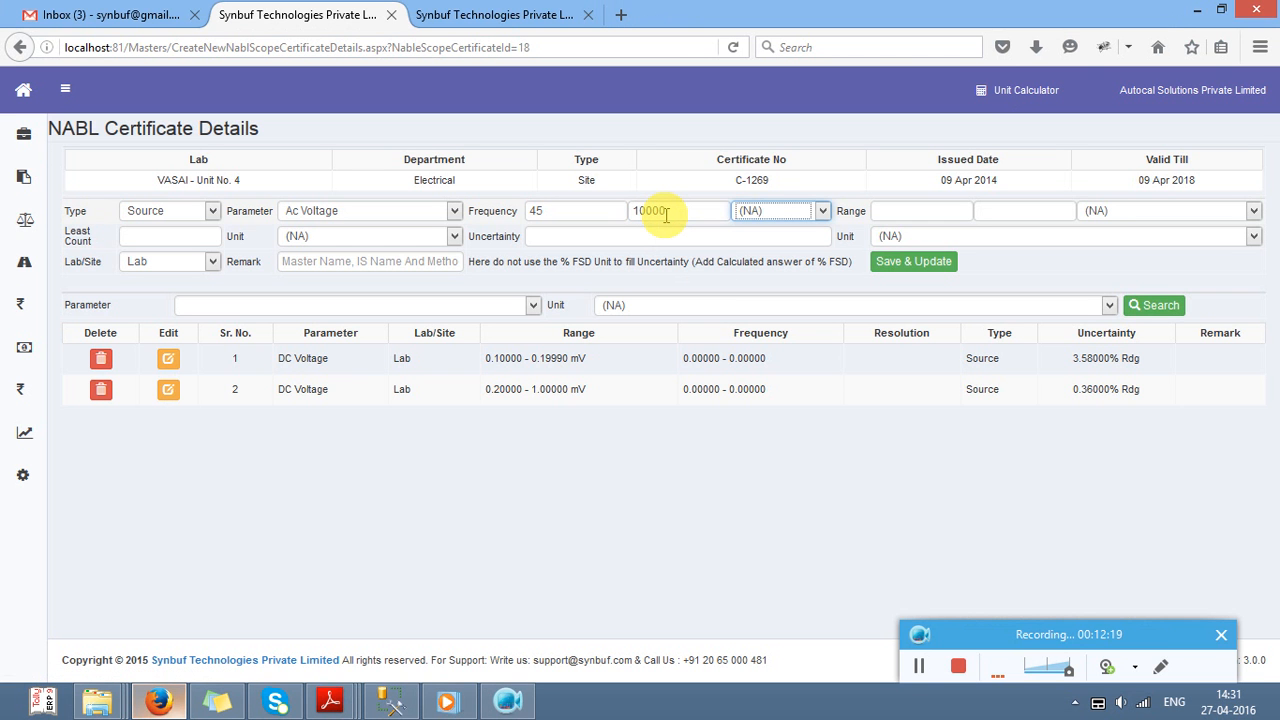
# Step: Consult the PDF's AC Voltage rows, then set the entry's frequency unit to Hz (Hertz) and its range to 2 to 2.99 mV (MiliVolt)
pyautogui.hotkey('alt', 'Tab')
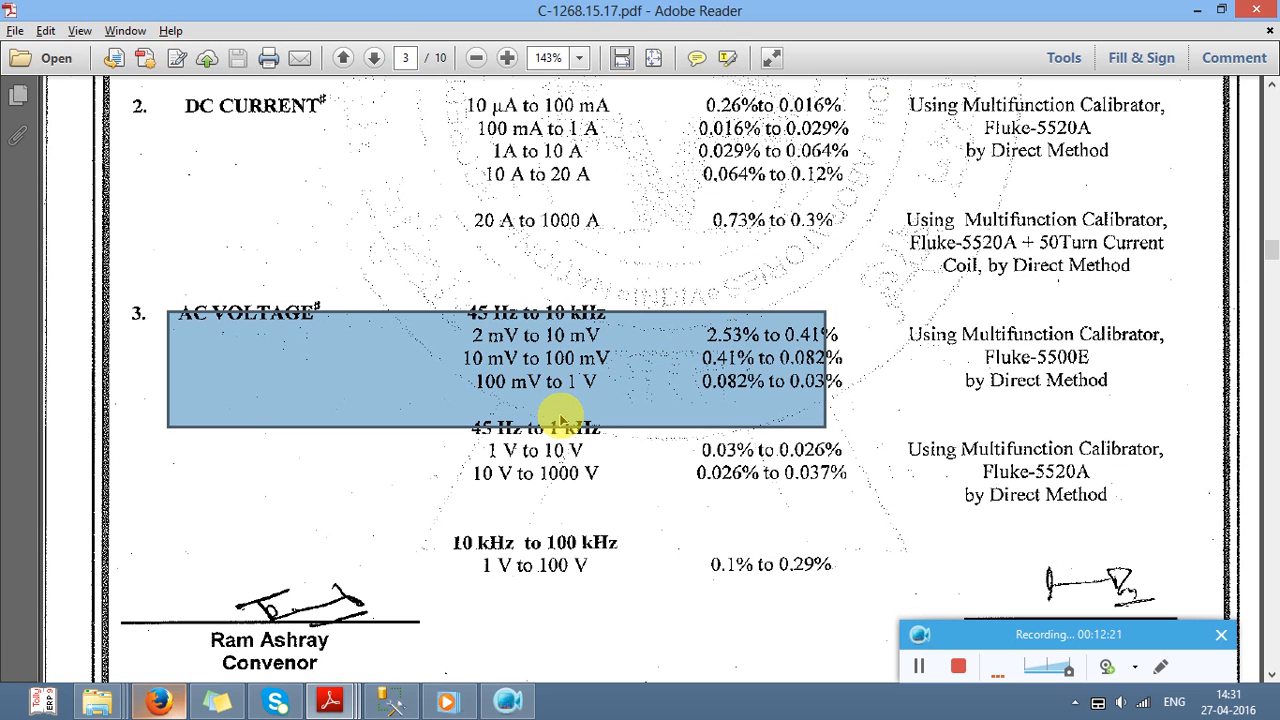
pyautogui.hotkey('alt', 'Tab')
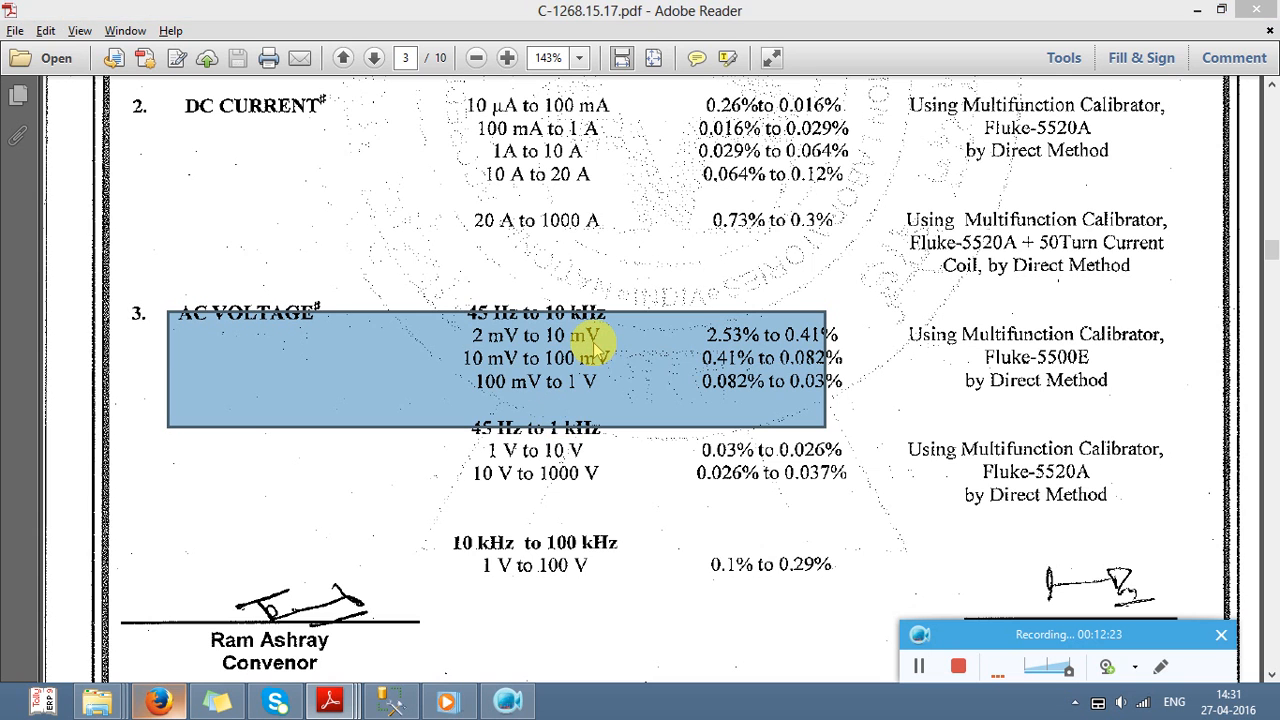
pyautogui.press('Tab')
pyautogui.write('2.99')
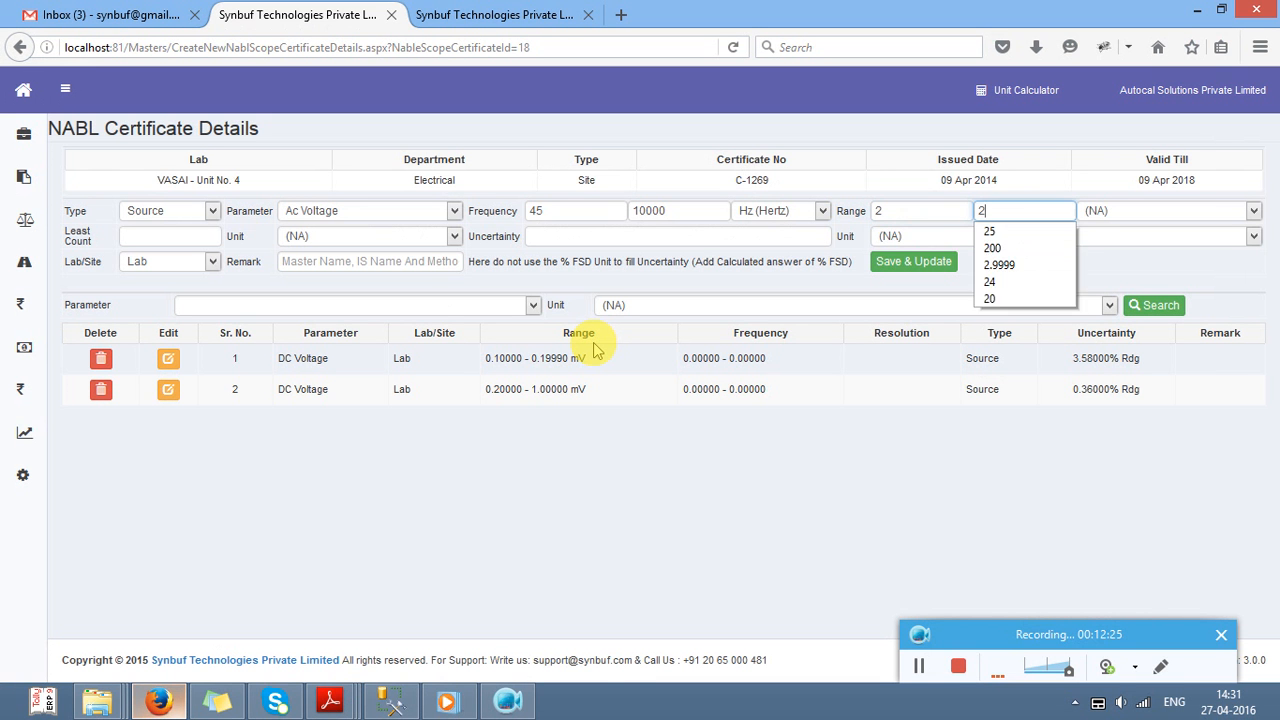
pyautogui.press('Tab')
pyautogui.press('m')
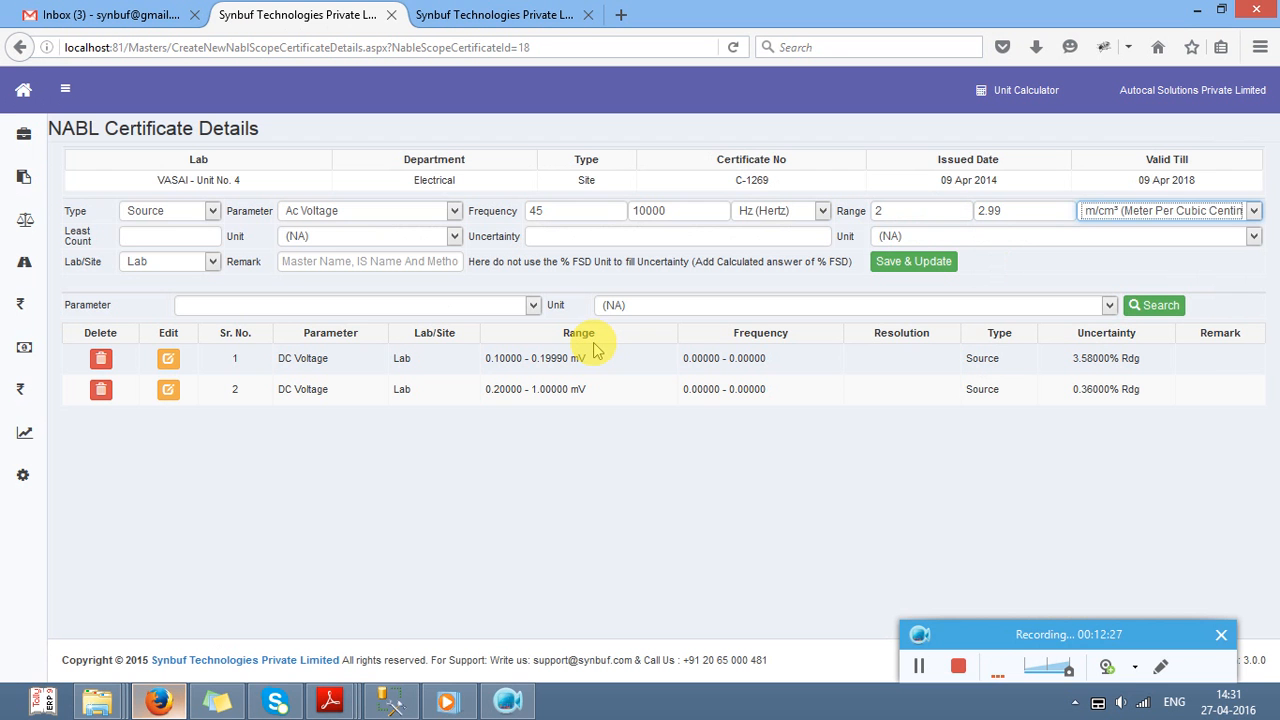
pyautogui.press('v')
# Step: Look up the uncertainty in the PDF, set the entry's uncertainty to 2.53 % Rdg (PercentRdg), and save the entry
pyautogui.press('Tab')
pyautogui.press('Tab')
pyautogui.press('Tab')
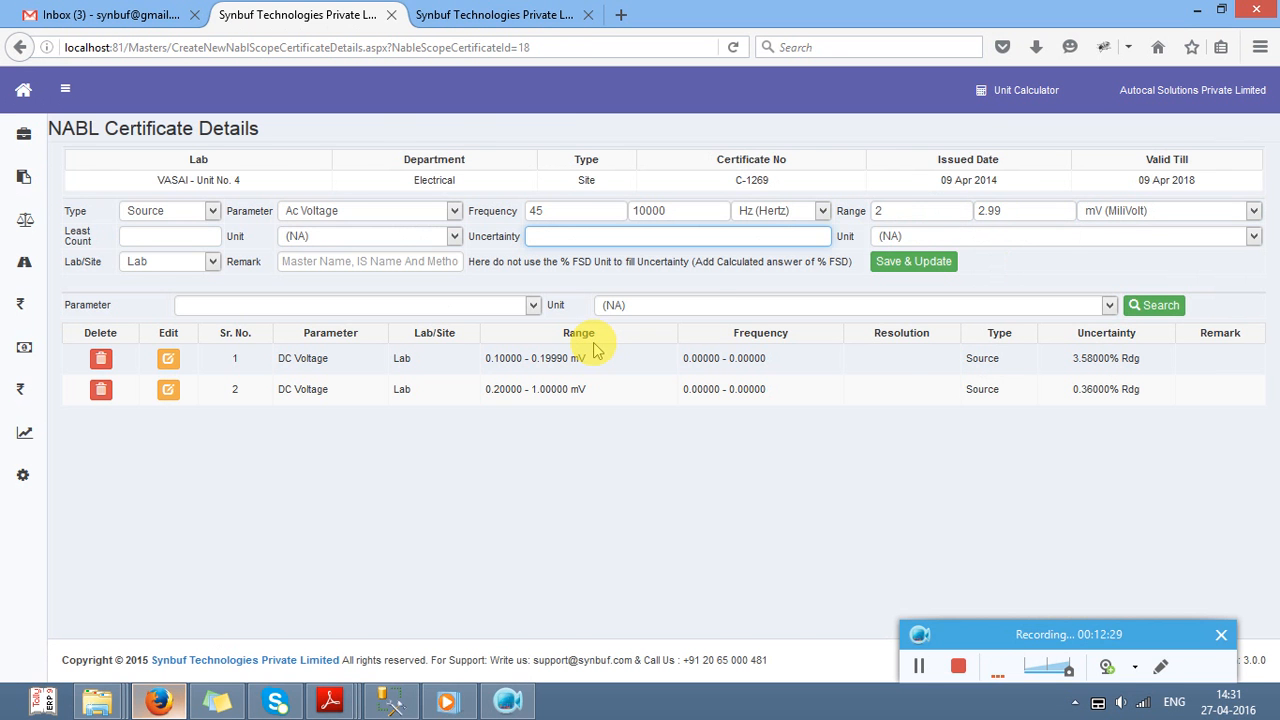
pyautogui.hotkey('alt', 'Tab')
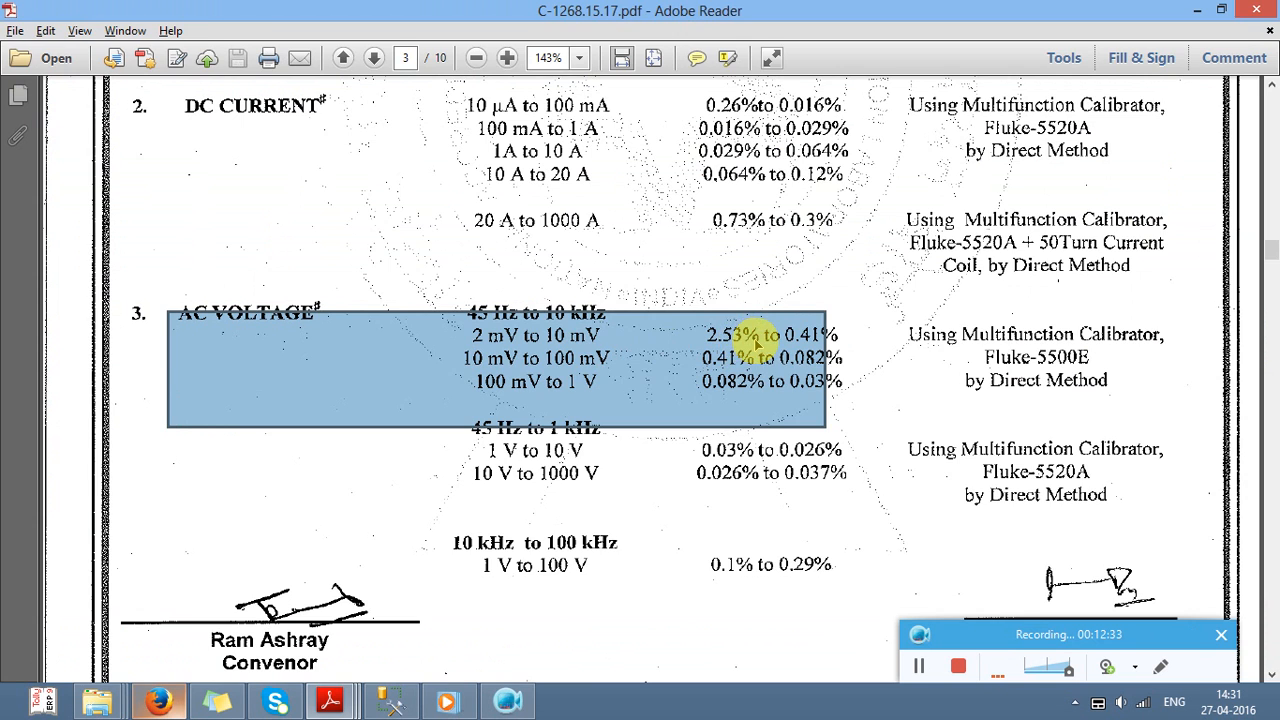
pyautogui.hotkey('alt', 'Tab')
pyautogui.write('2')
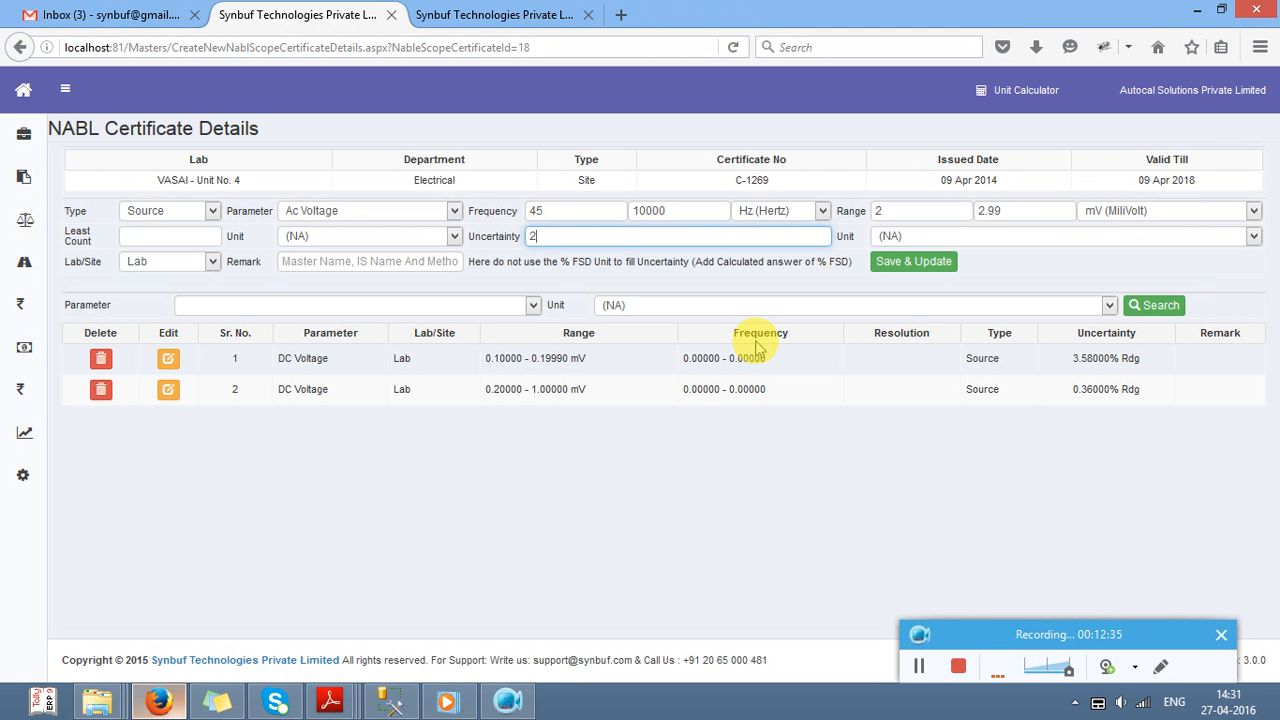
pyautogui.write('.53')
pyautogui.press('Tab')
pyautogui.press('Down')
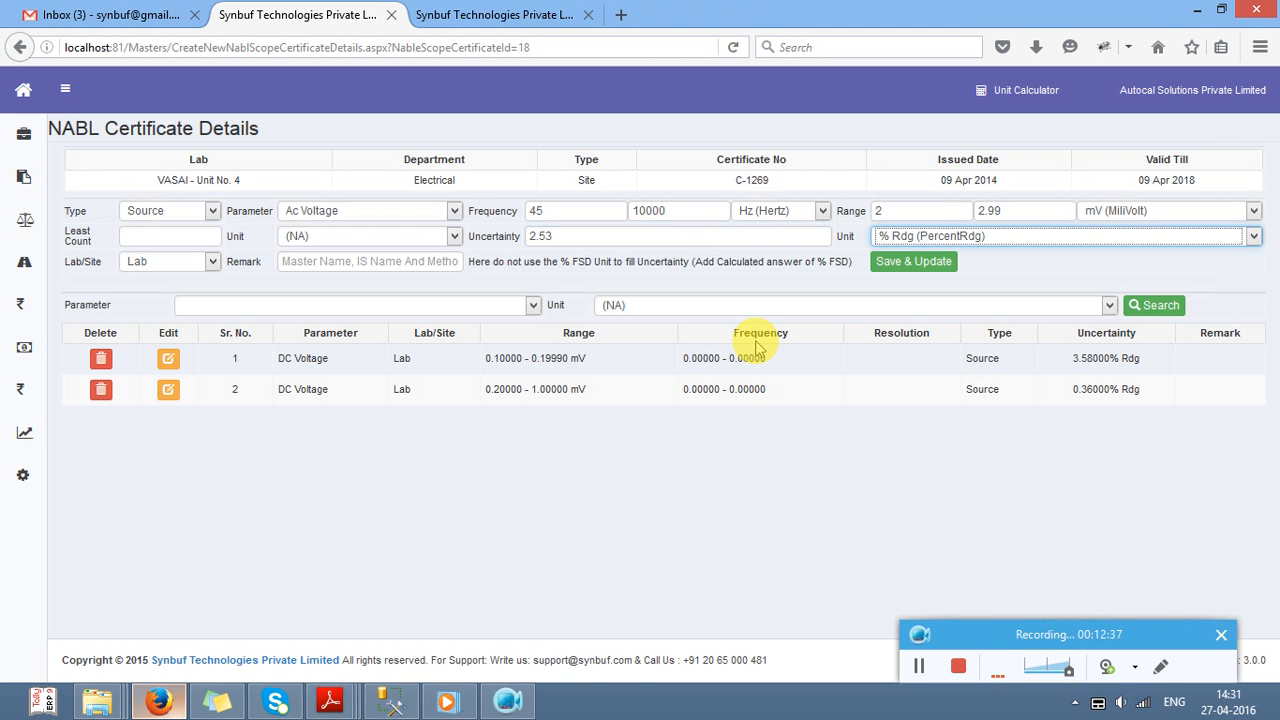
pyautogui.click(913, 268)
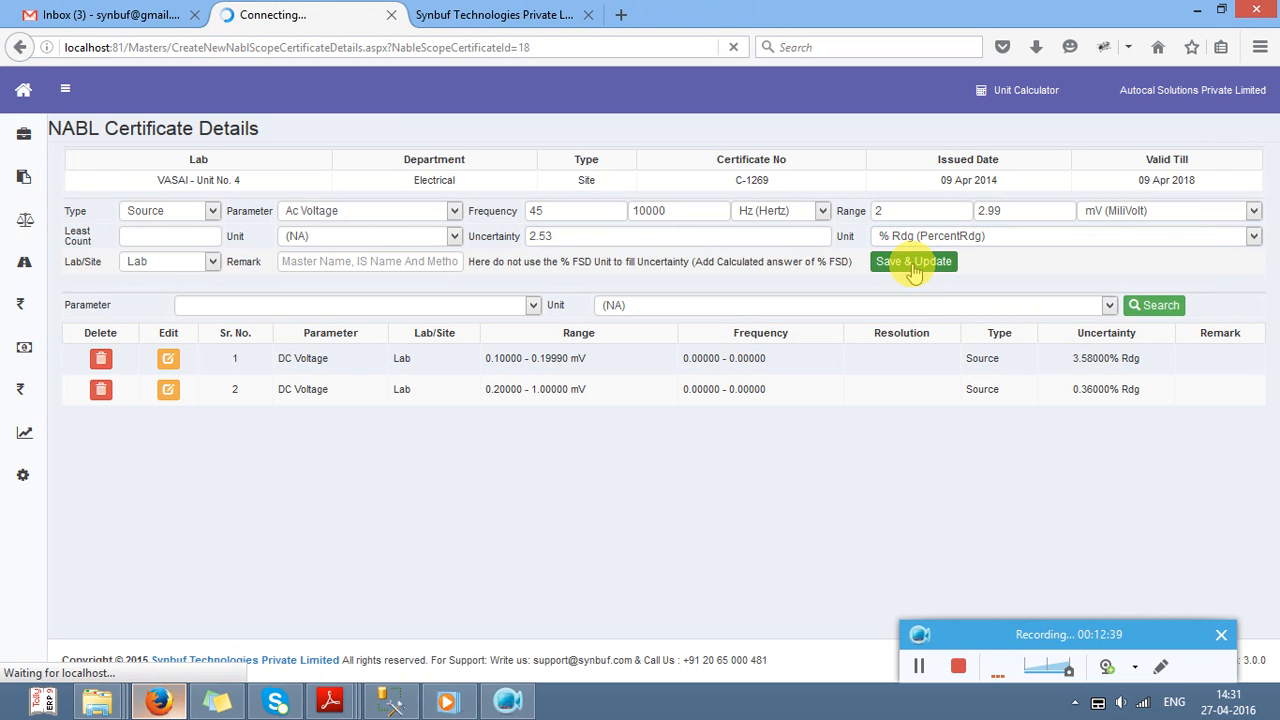
pyautogui.press('Return')
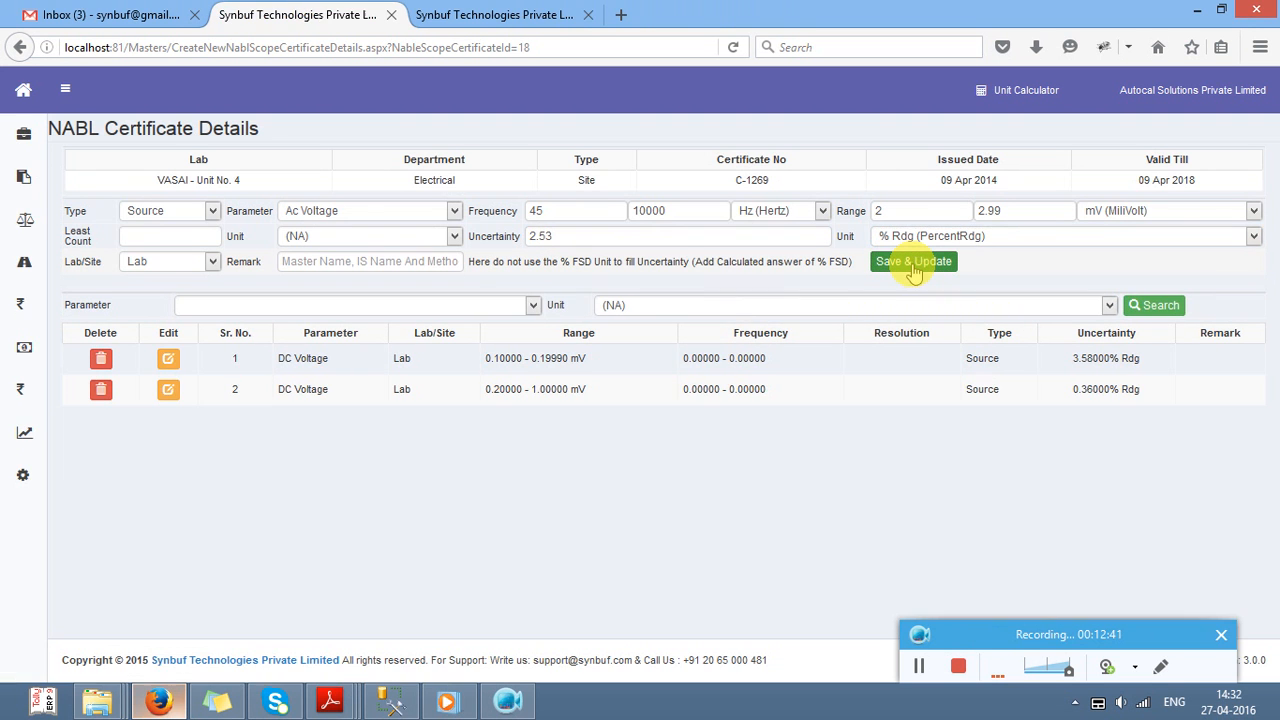
# Step: Begin another scope entry with type Source and parameter Ac Voltage
pyautogui.click(155, 214)
pyautogui.click(145, 240)
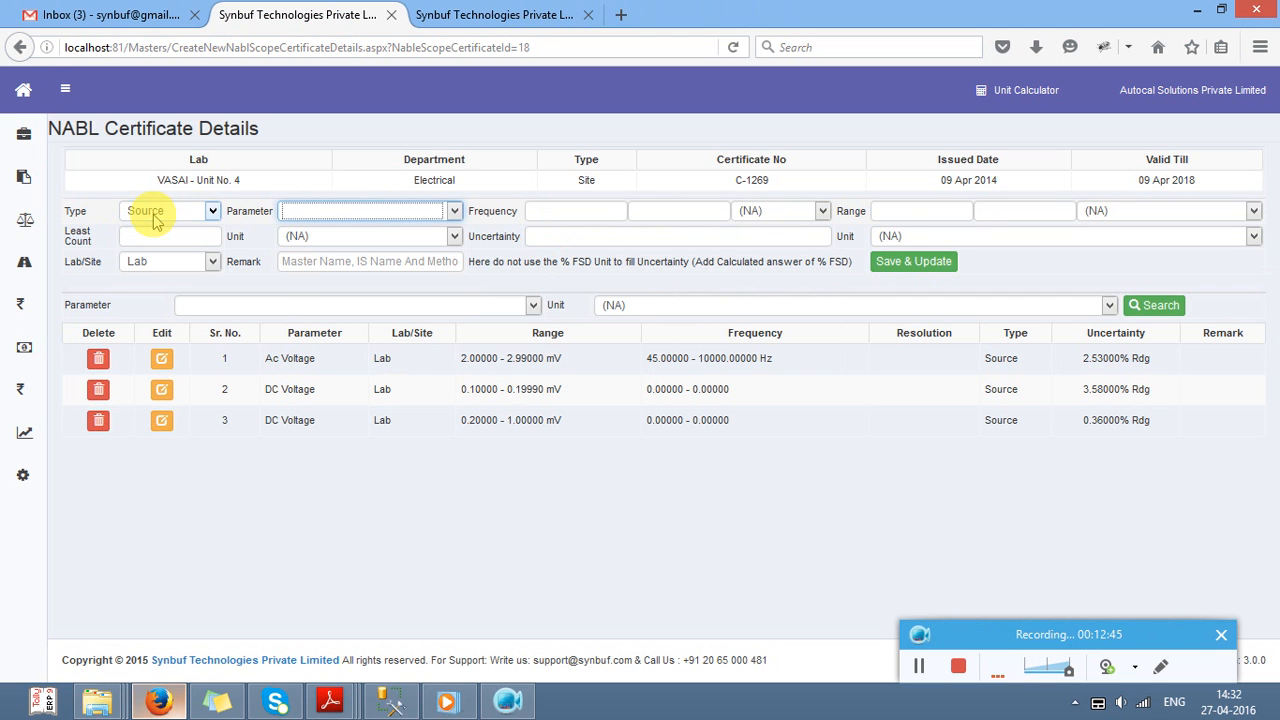
pyautogui.click(295, 212)
pyautogui.press('Down')
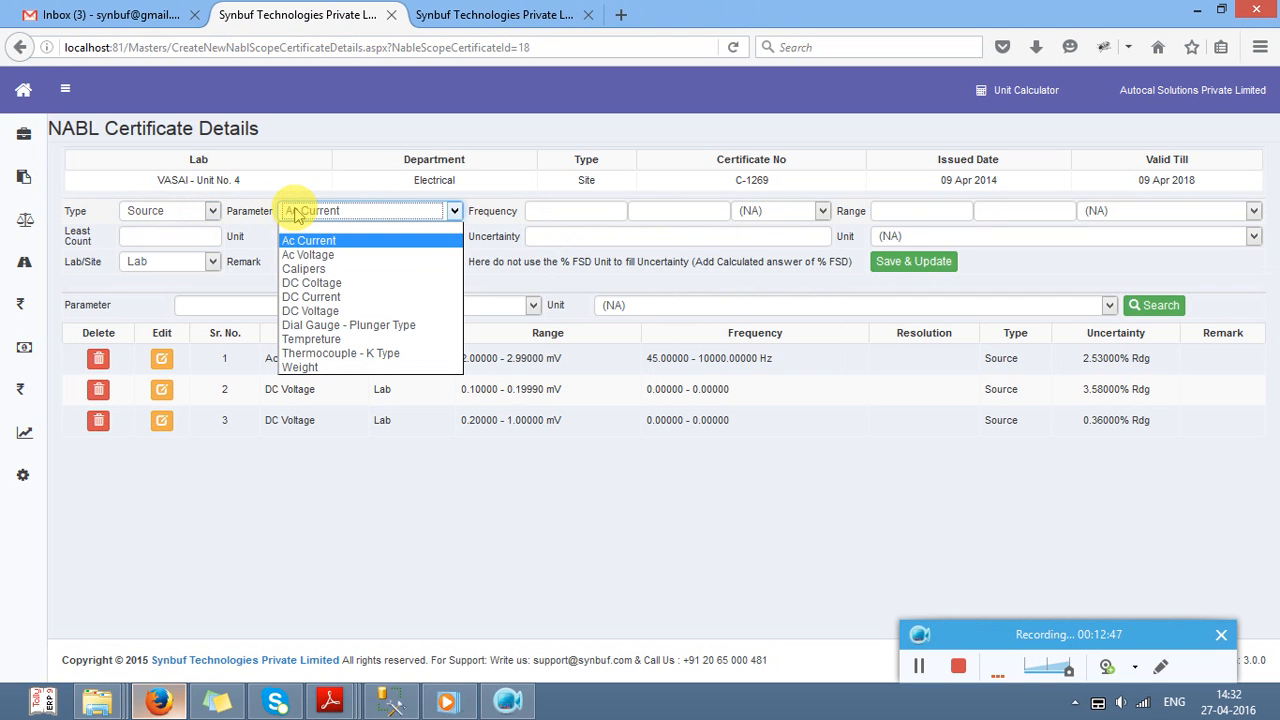
pyautogui.press('Down')
pyautogui.press('Down')
pyautogui.press('Up')
pyautogui.press('Tab')
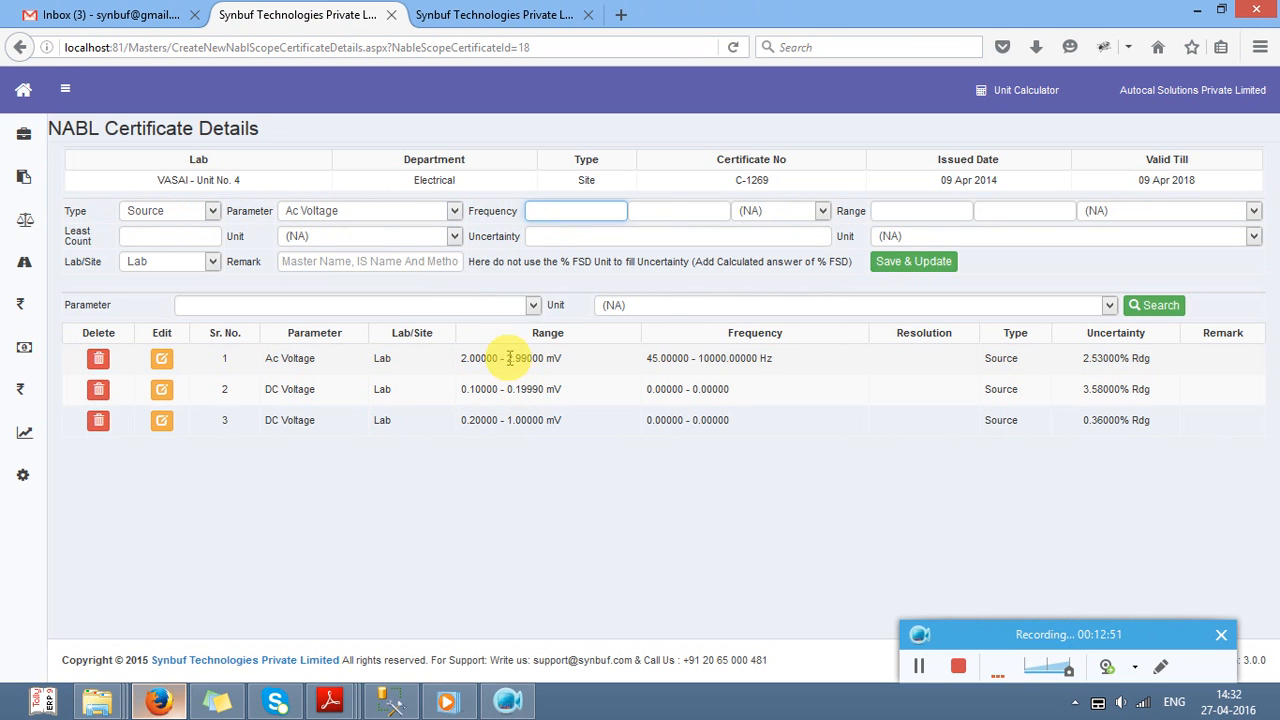
pyautogui.moveTo(508, 358); pyautogui.dragTo(540, 364)
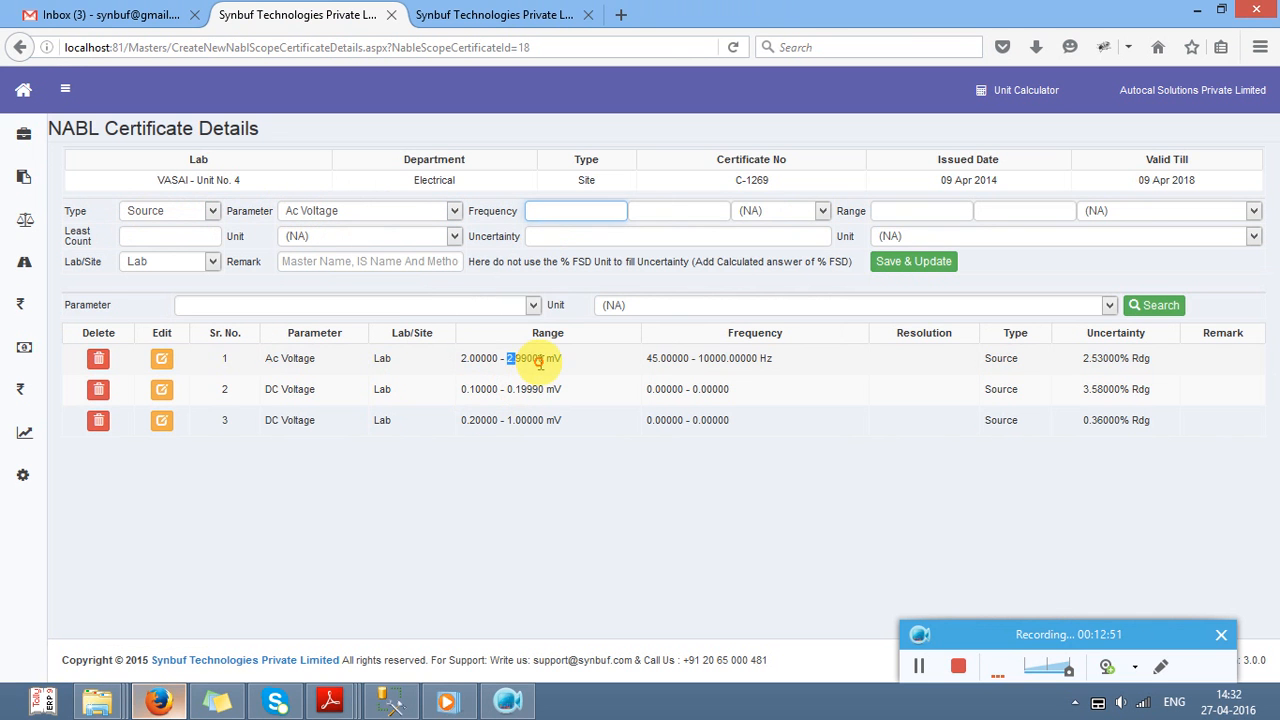
pyautogui.click(548, 211)
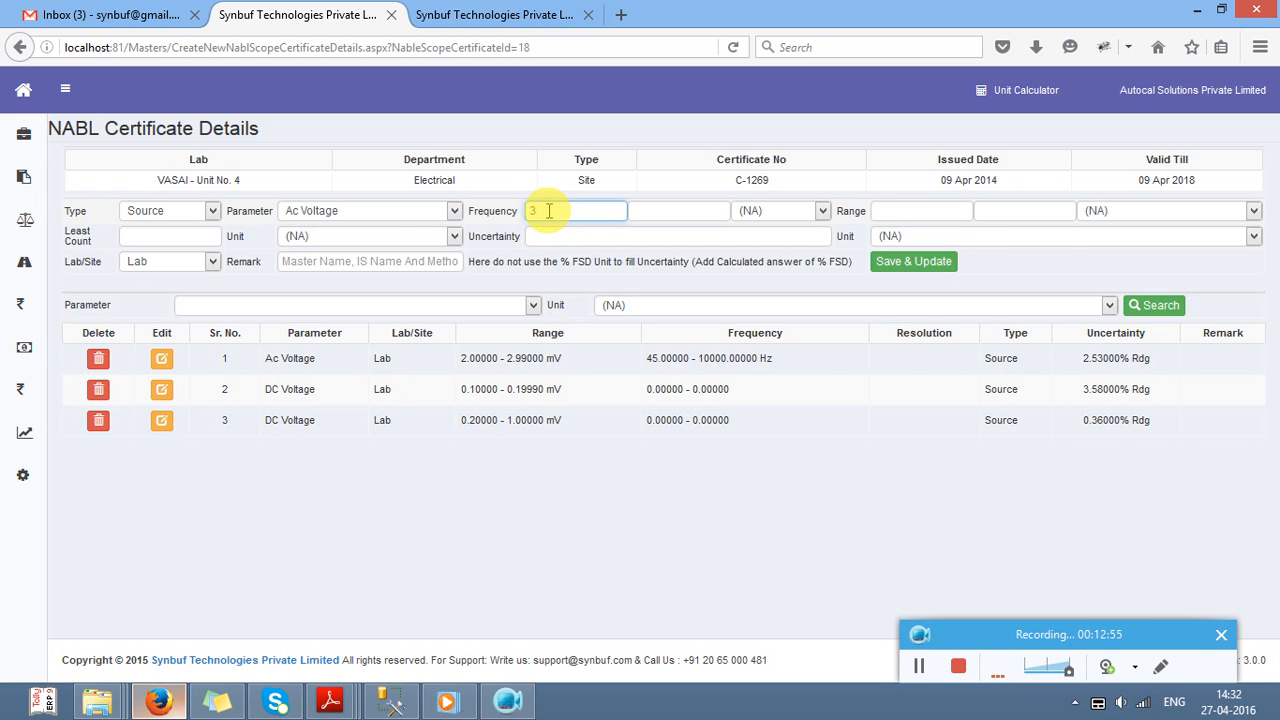
pyautogui.press('Tab')
pyautogui.hotkey('alt', 'Tab')
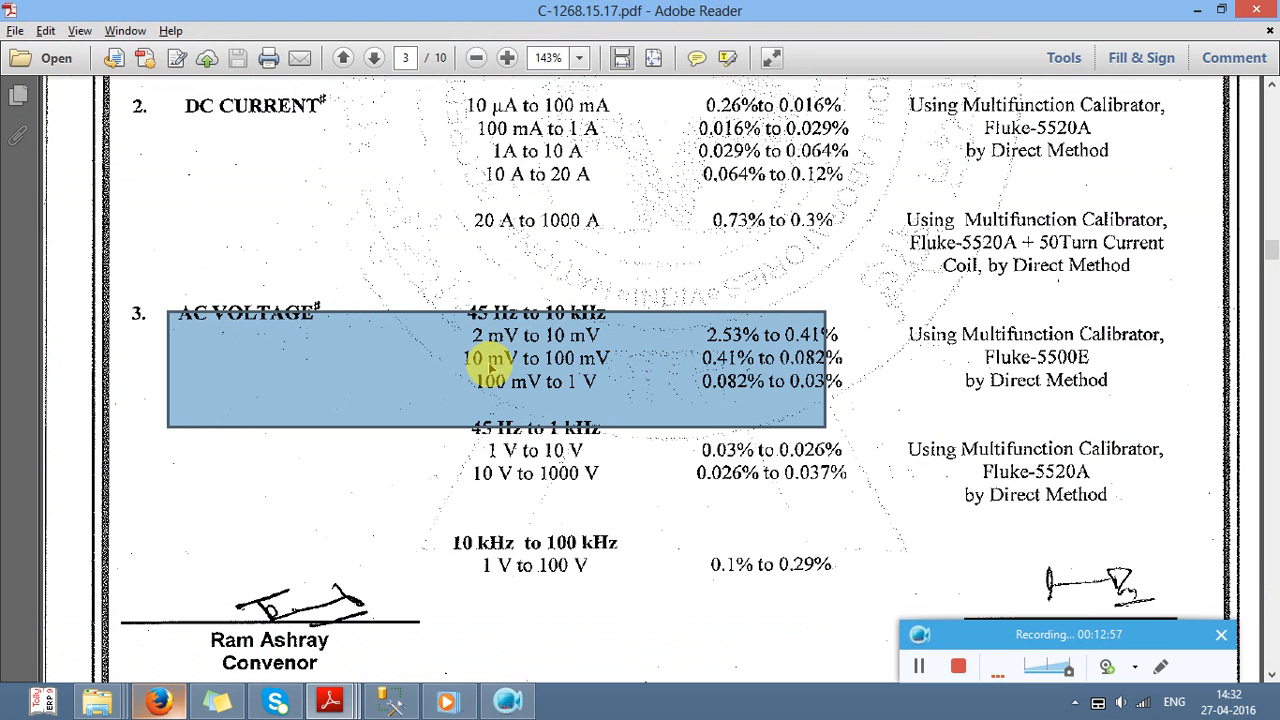
pyautogui.hotkey('alt', 'Tab')
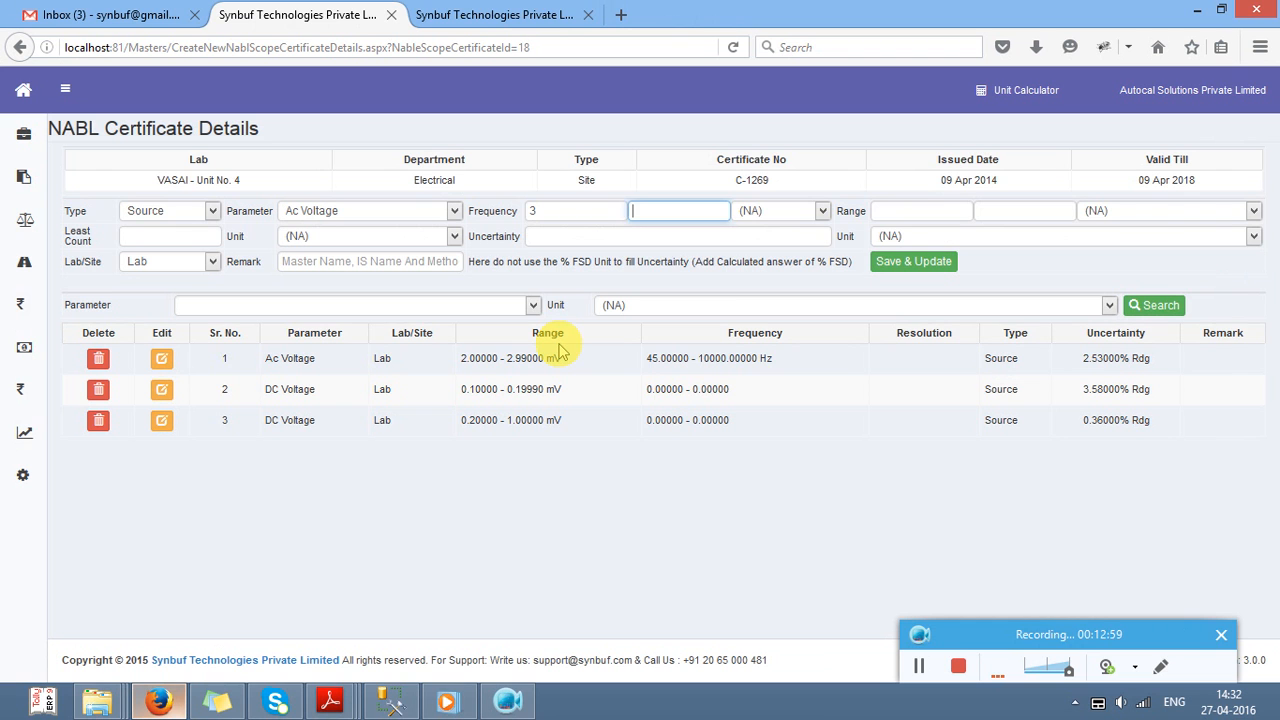
pyautogui.write('10')
pyautogui.press('Tab')
pyautogui.press('Tab')
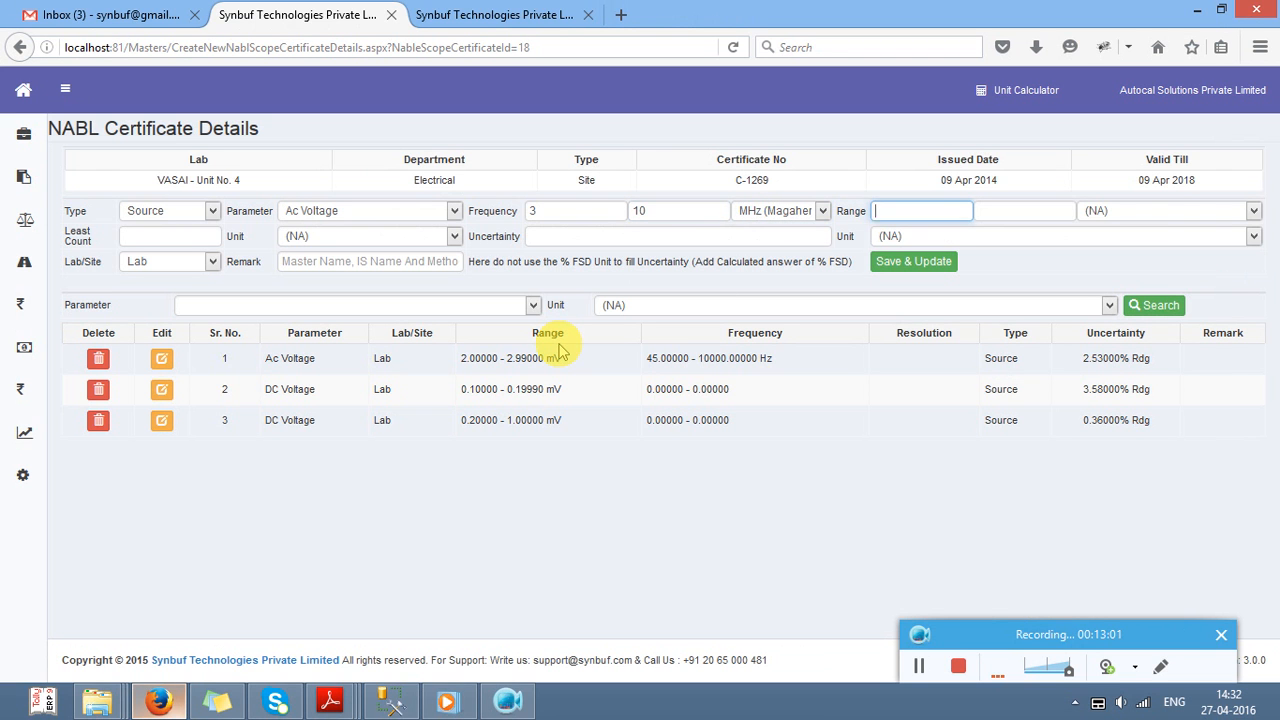
# Step: Set the frequency of the new Ac Voltage entry to 45 to 10000 with the unit Hz (Hertz)
pyautogui.hotkey('shift', 'Tab')
pyautogui.hotkey('shift', 'Tab')
pyautogui.hotkey('shift', 'Tab')
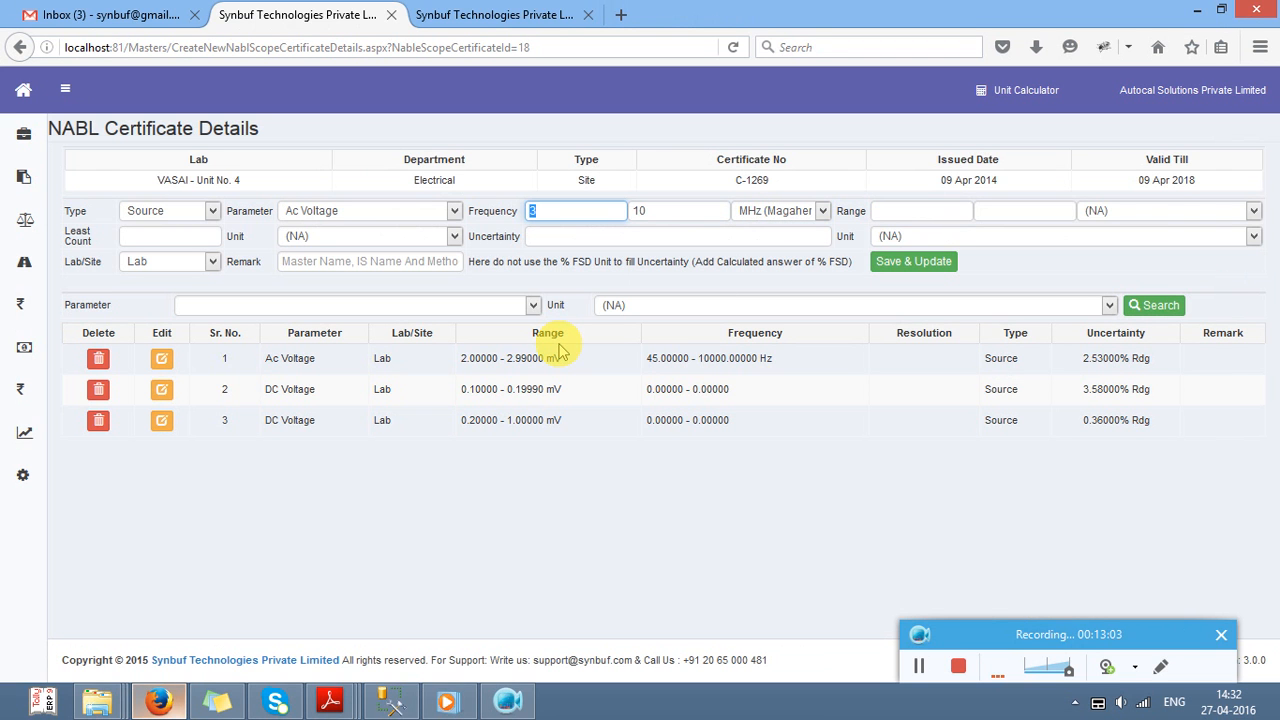
pyautogui.hotkey('alt', 'Tab')
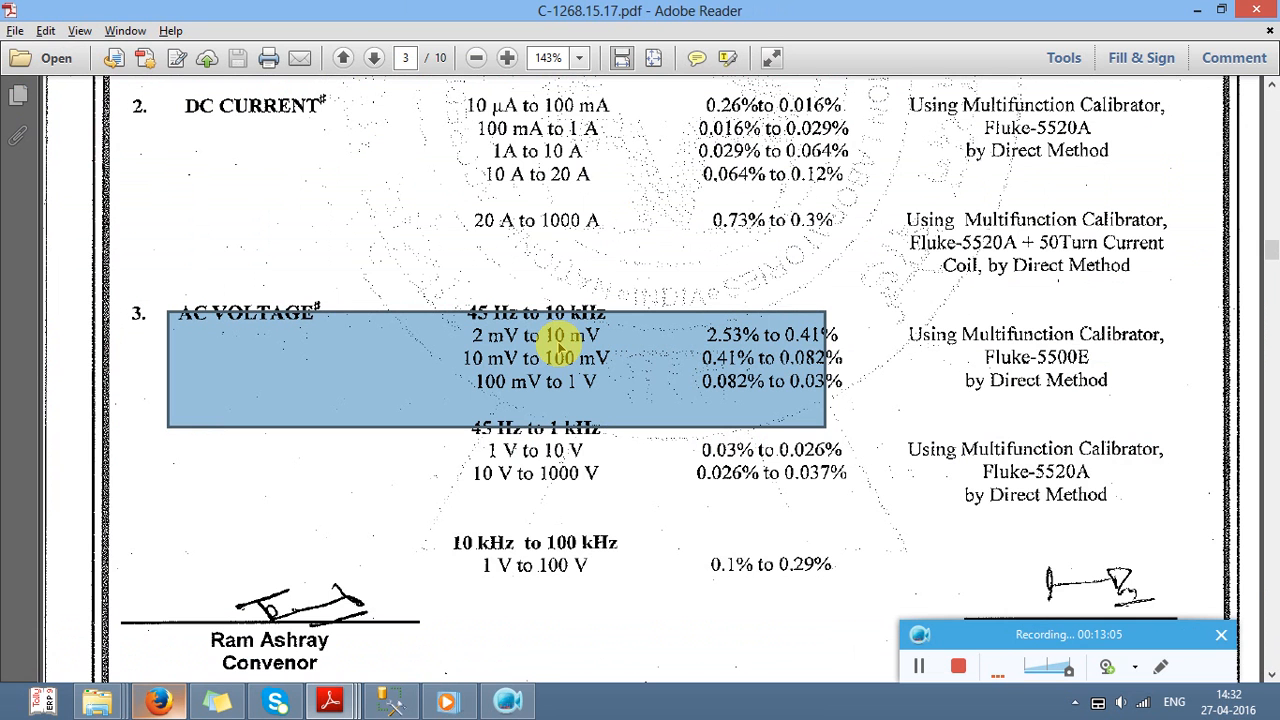
pyautogui.hotkey('alt', 'Tab')
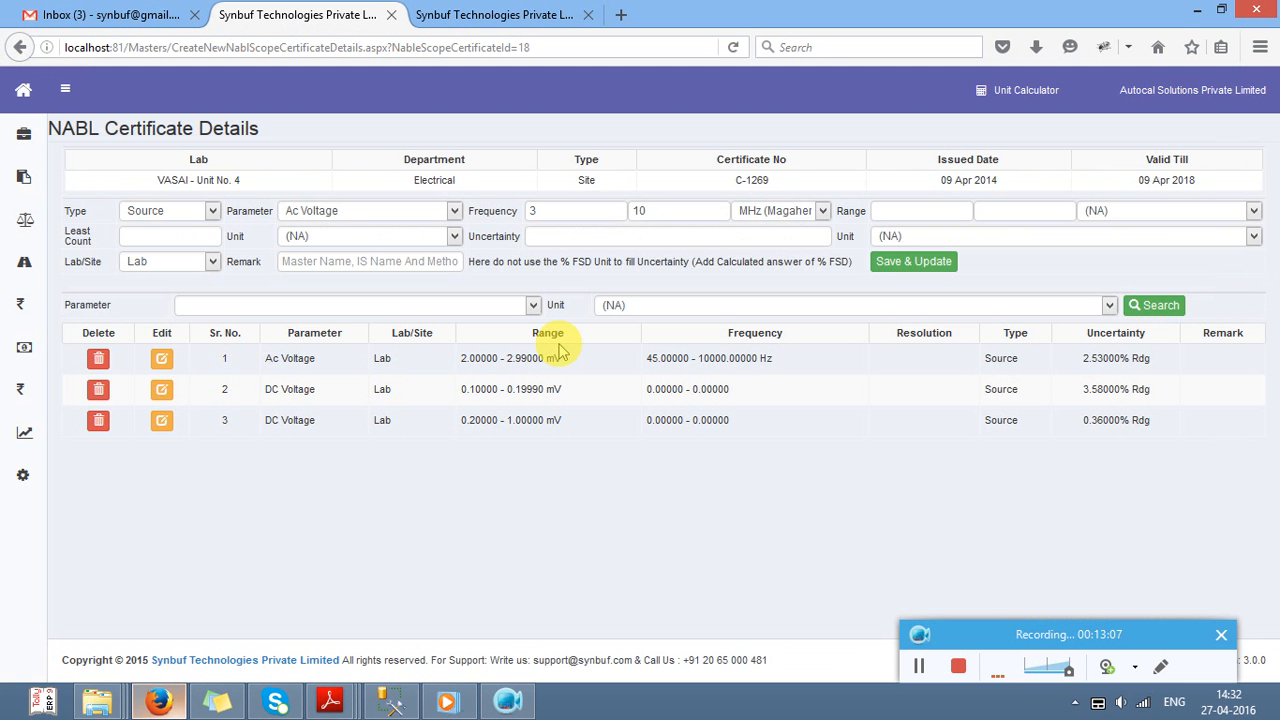
pyautogui.write('45')
pyautogui.press('Tab')
pyautogui.write('10000')
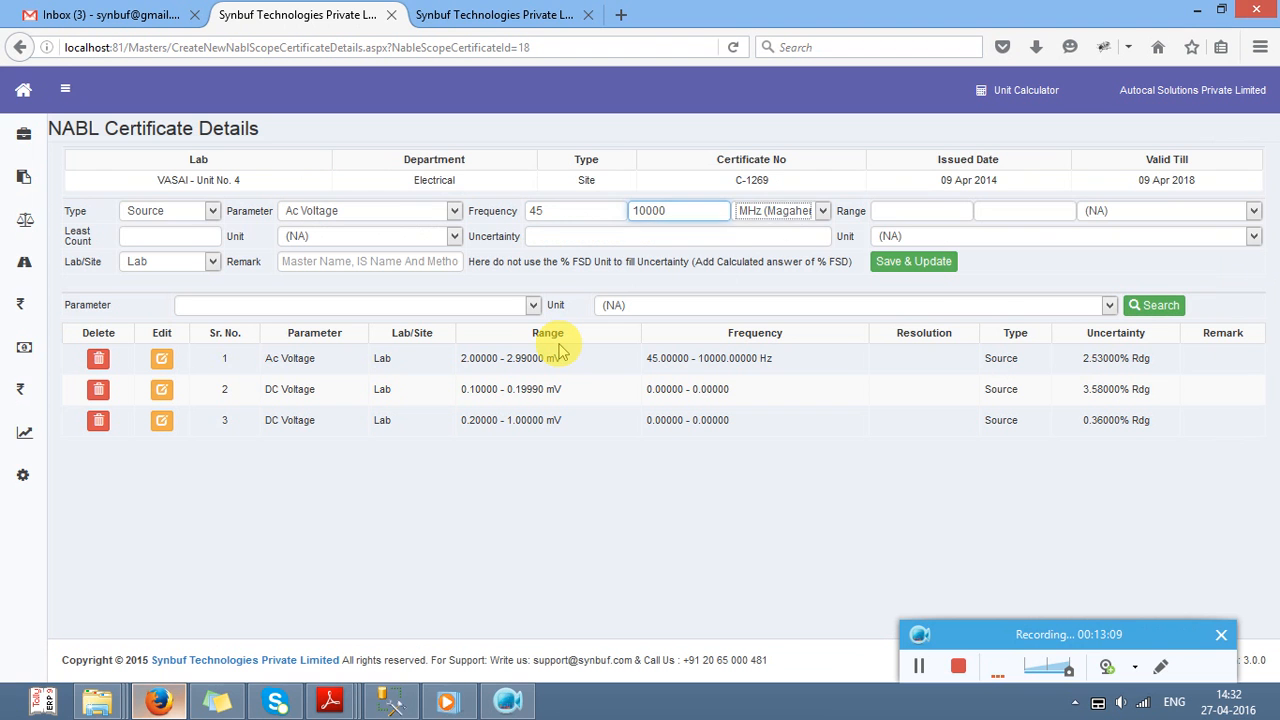
pyautogui.press('Tab')
pyautogui.press('Tab')
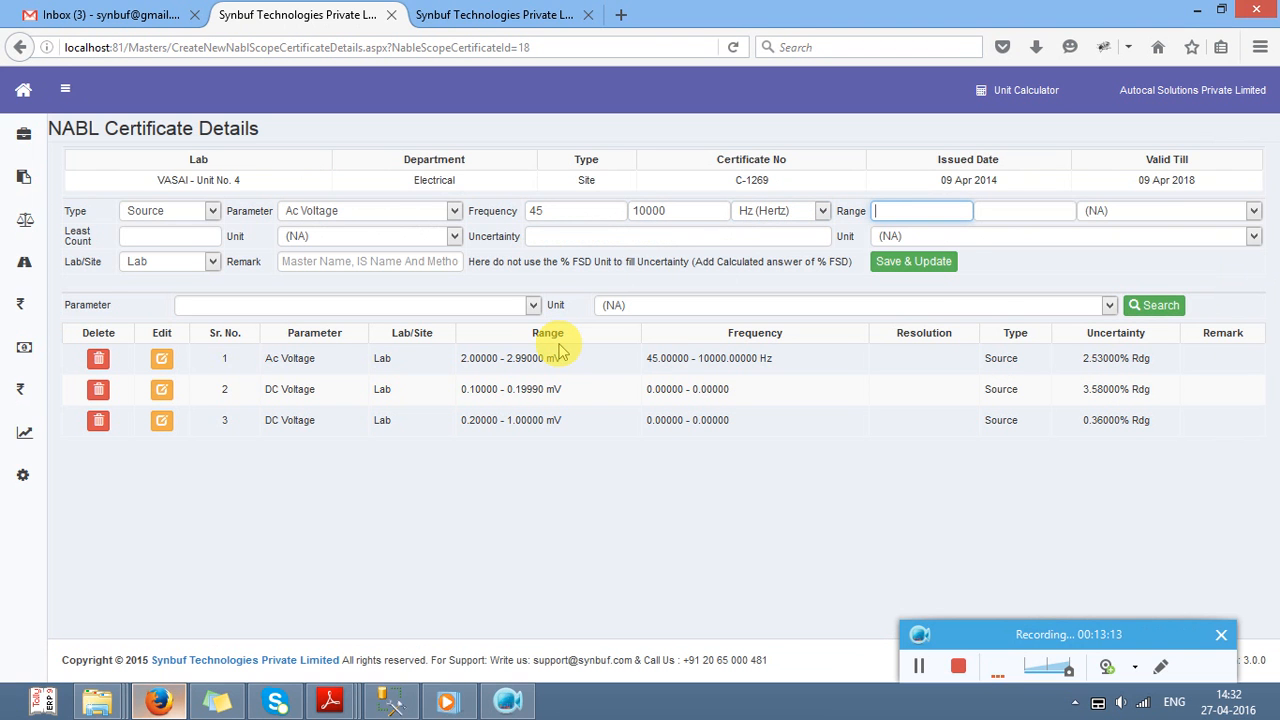
# Step: Set the entry's range to 3 to 10 with the unit mV (MiliVolt)
pyautogui.write('3')
pyautogui.press('Tab')
pyautogui.write('10')
pyautogui.press('Tab')
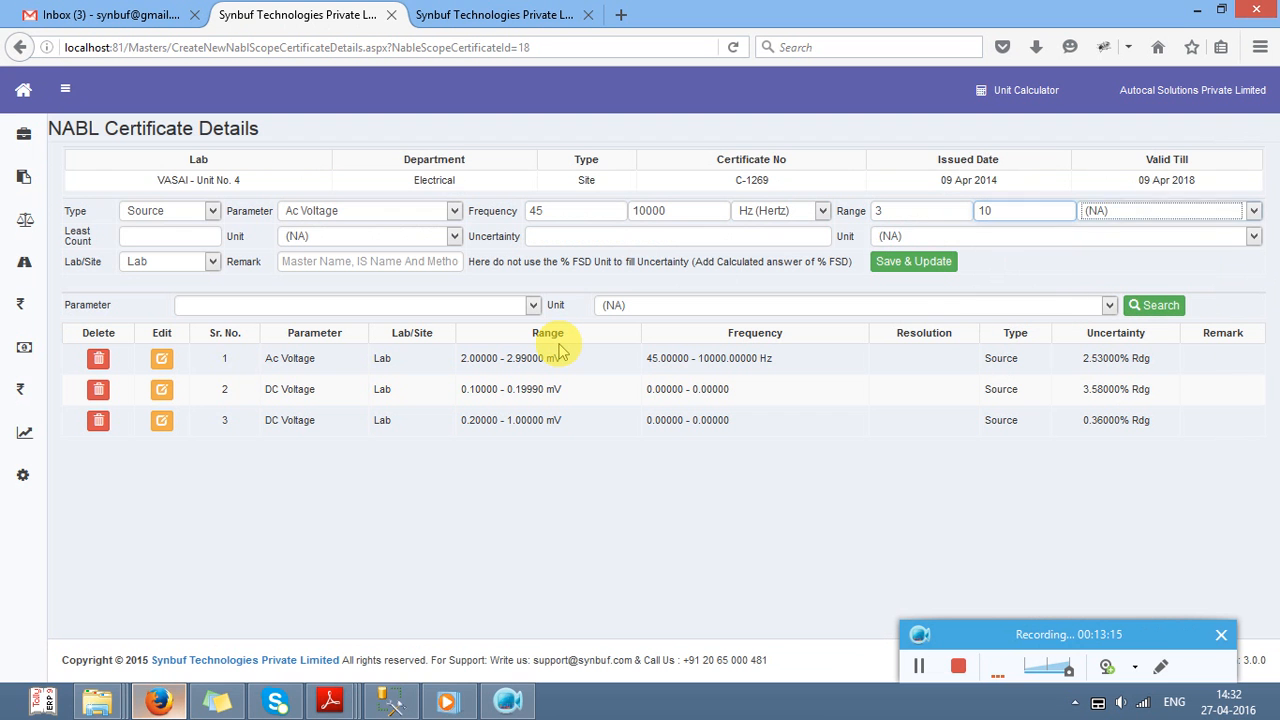
pyautogui.write('mv')
pyautogui.press('Tab')
pyautogui.press('Tab')
pyautogui.press('Tab')
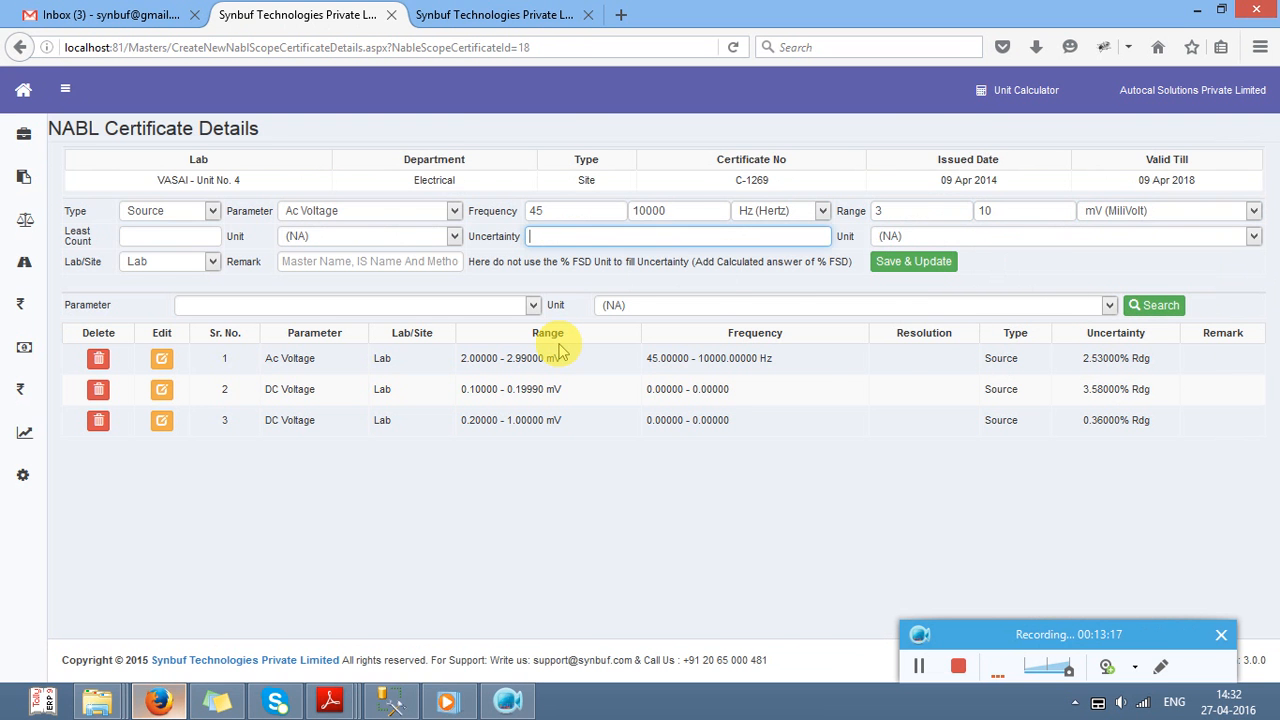
# Step: Set the uncertainty to 0.41 % Rdg as given in the certificate PDF, and save the new scope entry
pyautogui.hotkey('alt', 'Tab')
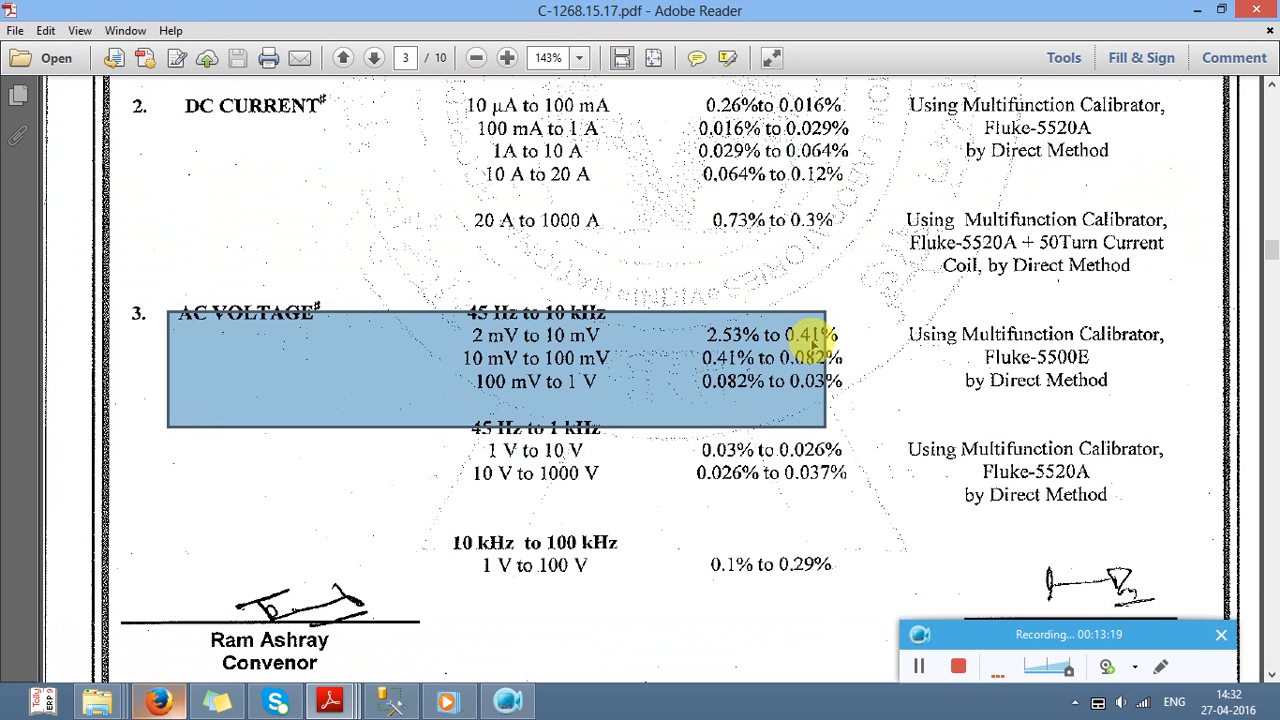
pyautogui.hotkey('alt', 'Tab')
pyautogui.write('0.41')
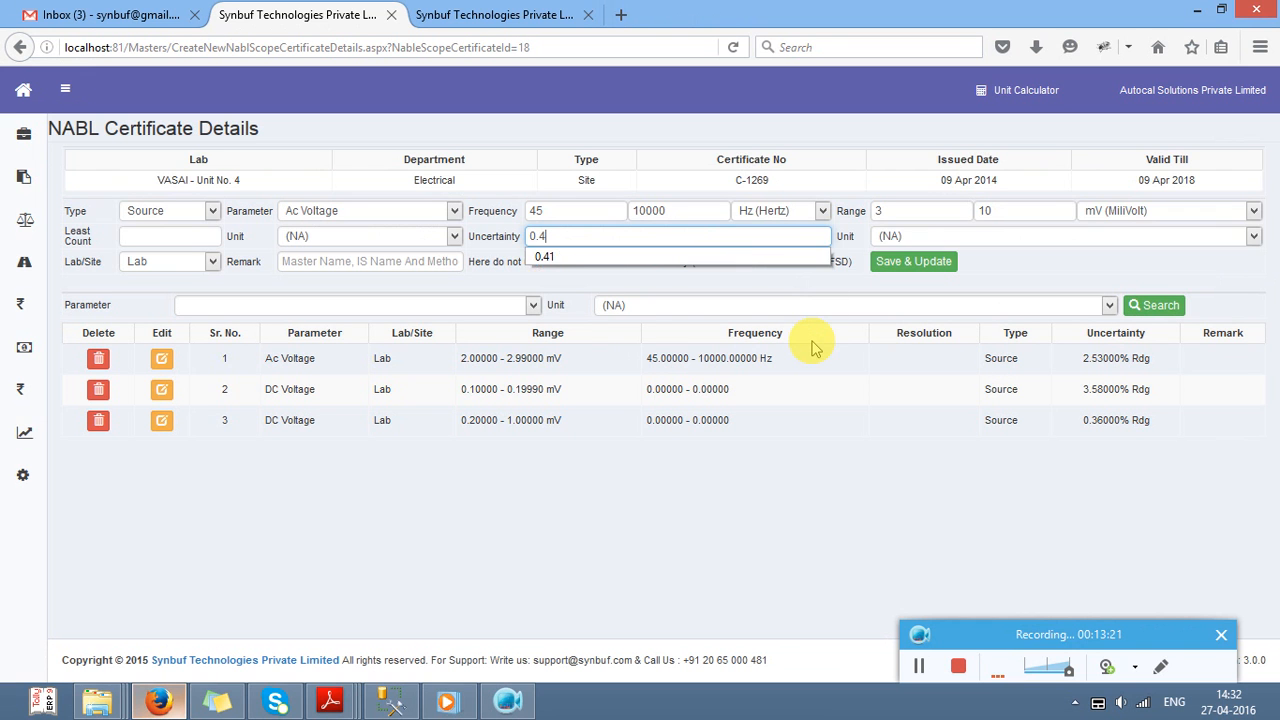
pyautogui.press('Tab')
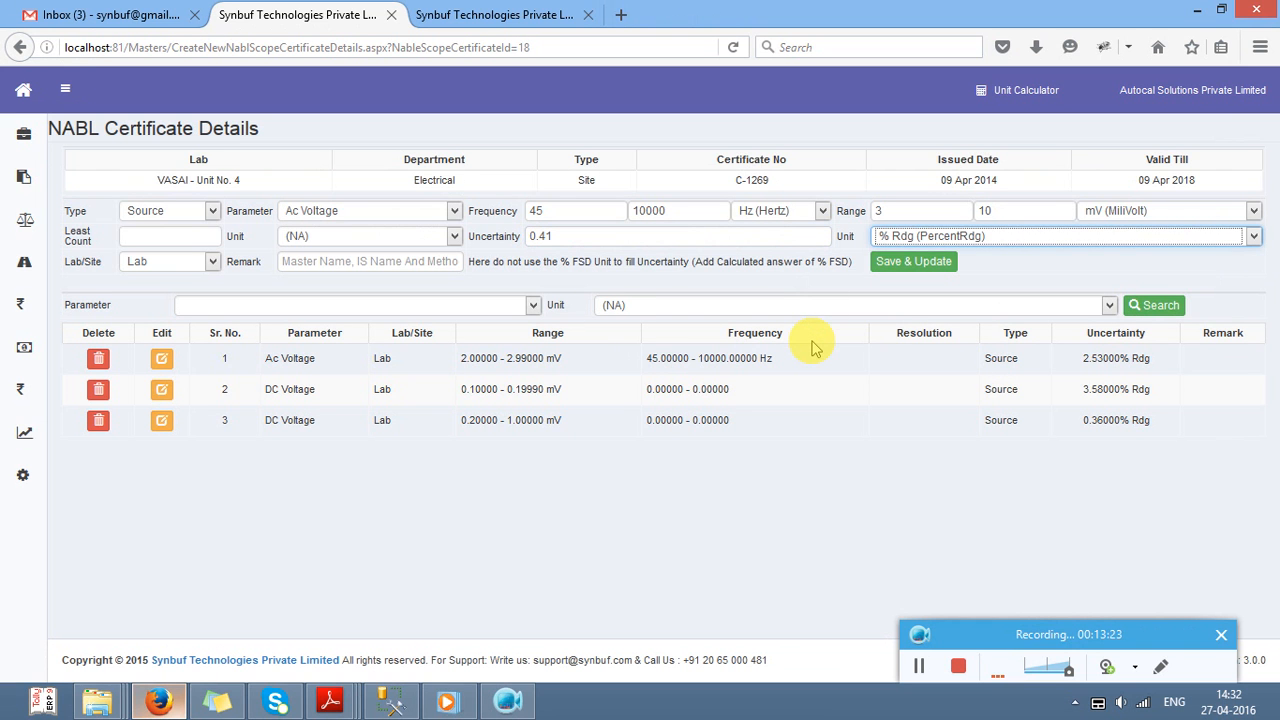
pyautogui.click(914, 263)
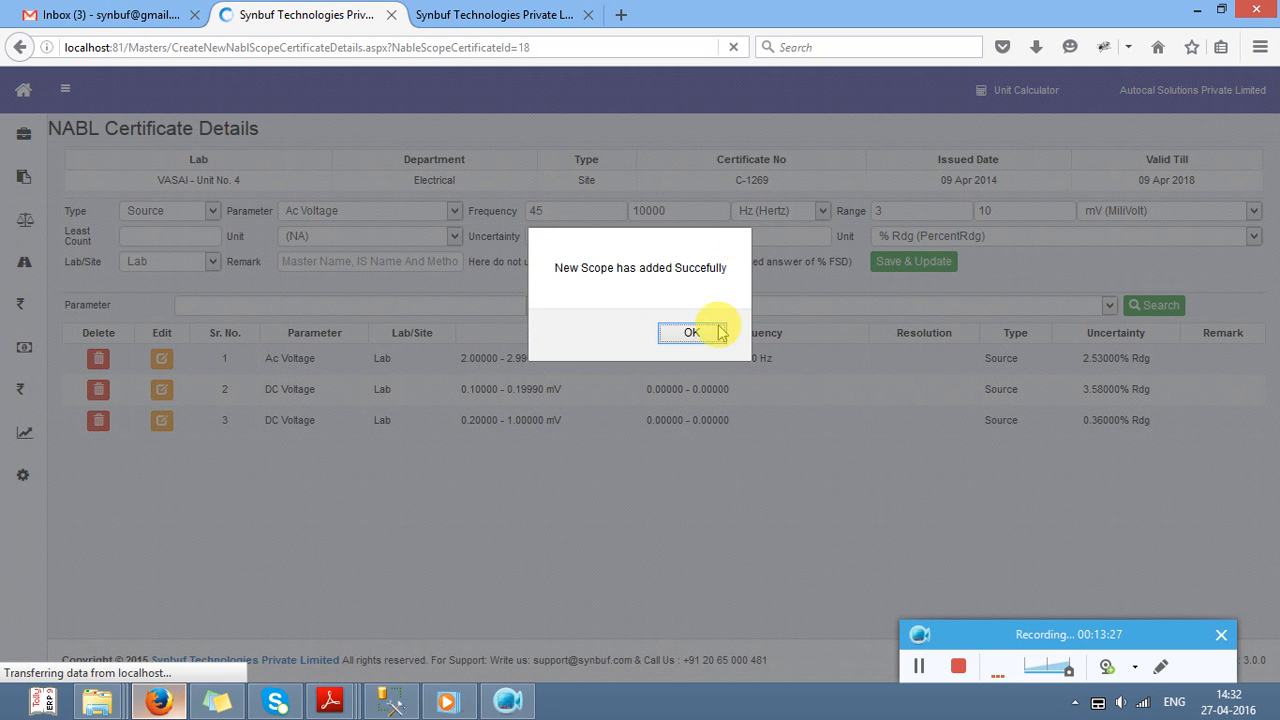
pyautogui.click(716, 333)
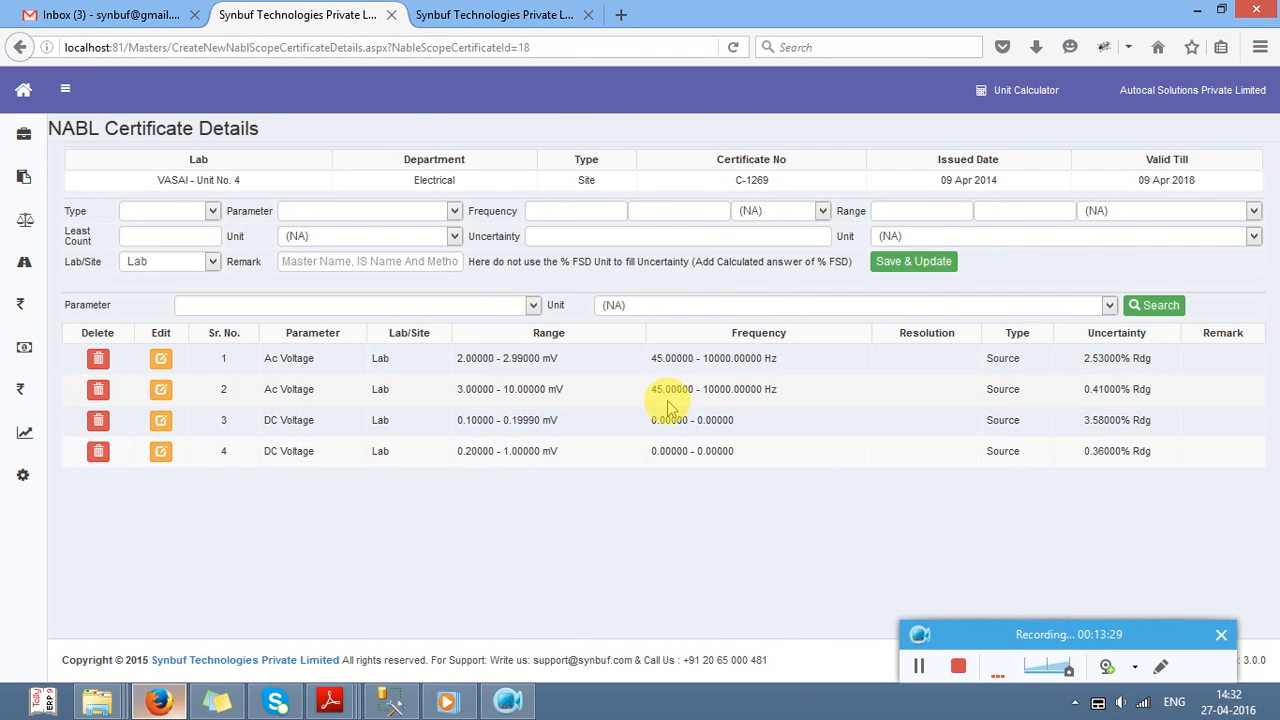
# Step: Mark the 100 mV to 1 V row under AC Voltage in the Adobe Reader PDF, and set the next scope entry's type to Source
pyautogui.hotkey('alt', 'Tab')
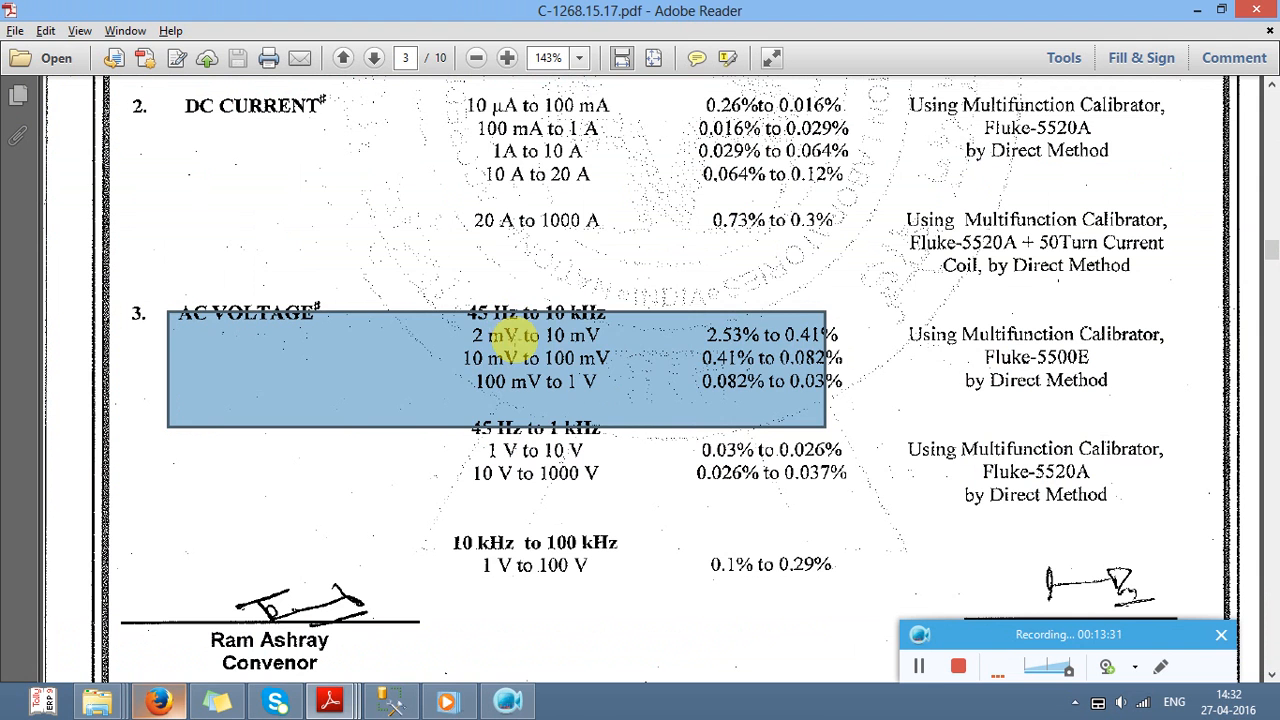
pyautogui.moveTo(430, 336)
pyautogui.mouseDown()
pyautogui.moveTo(857, 335)
pyautogui.moveTo(420, 320)
pyautogui.mouseUp()
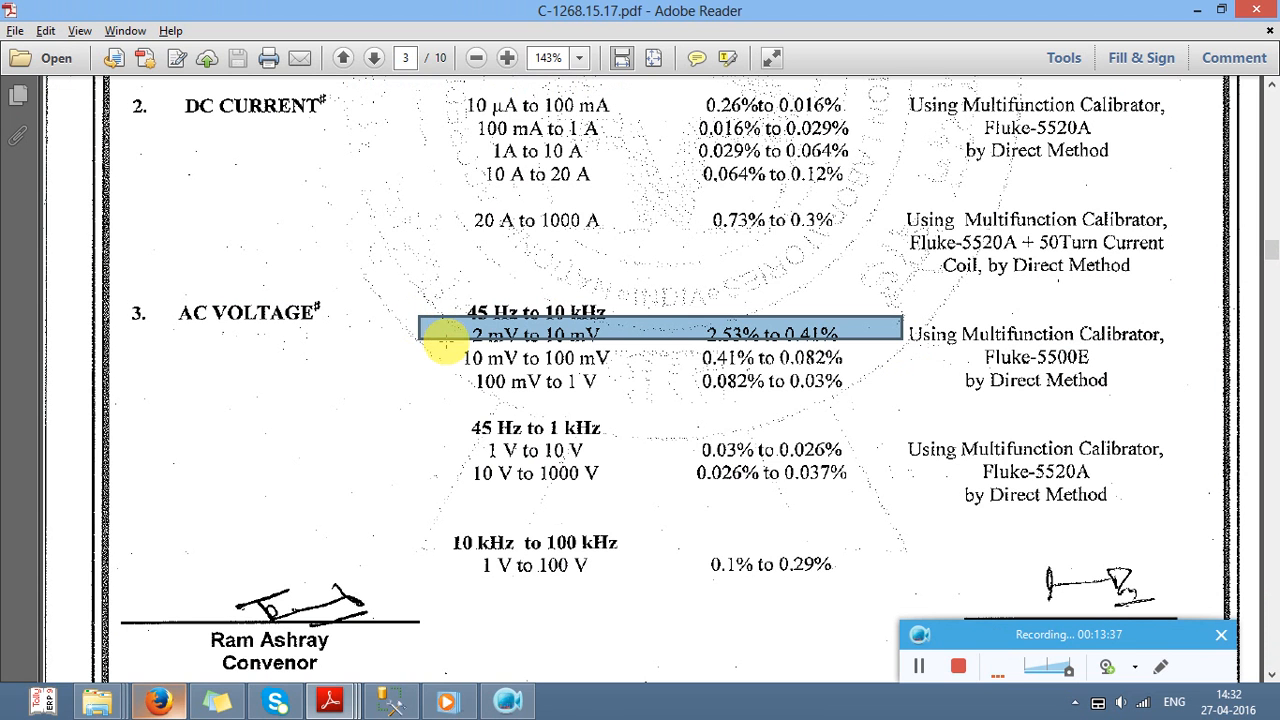
pyautogui.moveTo(448, 372); pyautogui.dragTo(910, 400)
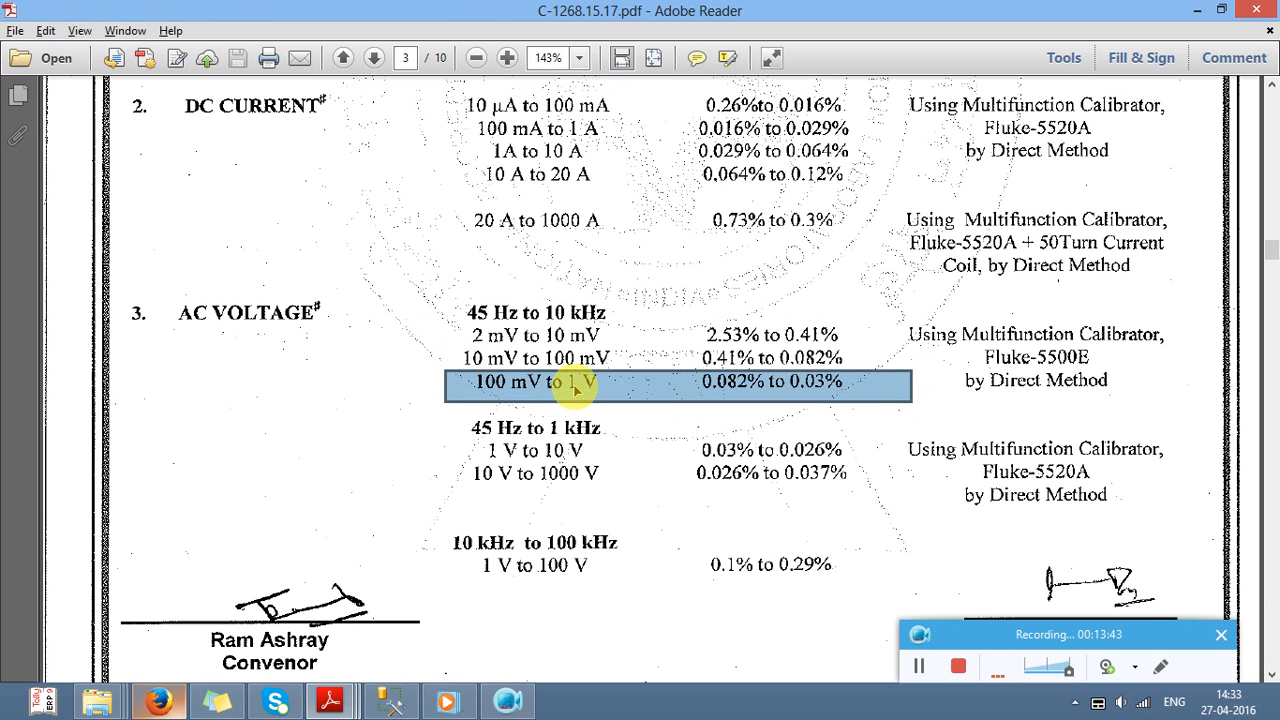
pyautogui.hotkey('alt', 'Tab')
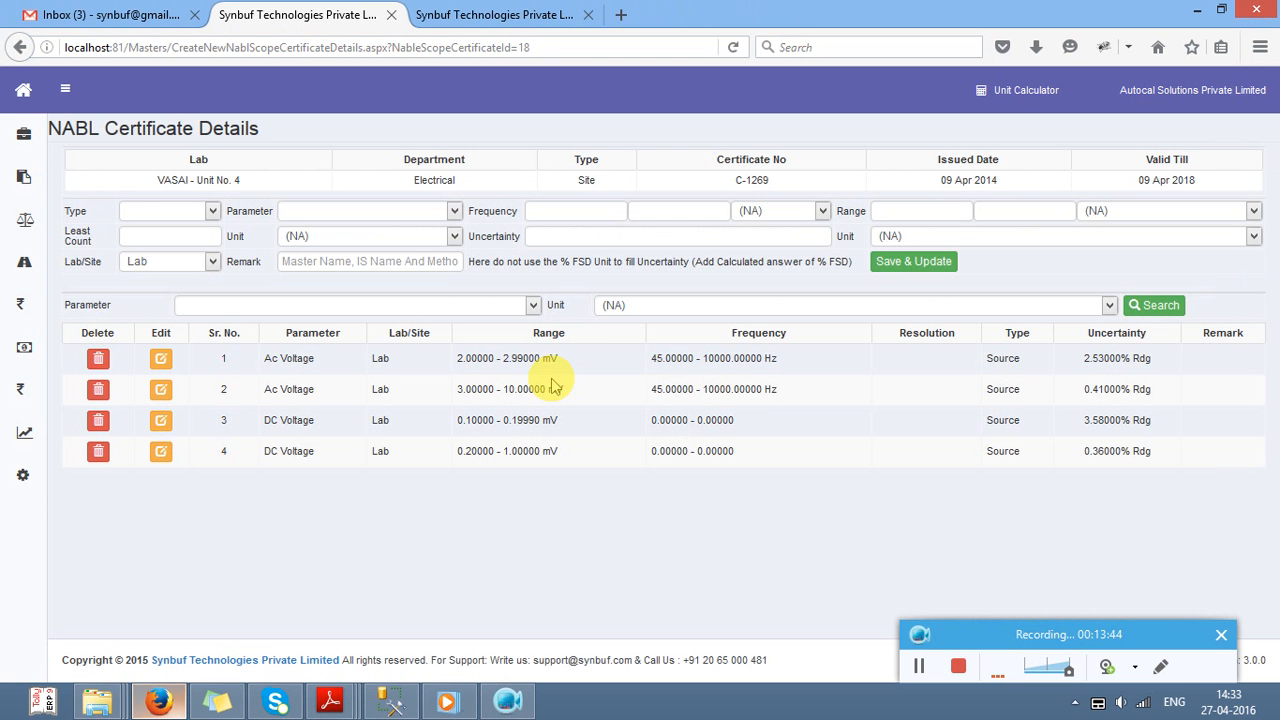
pyautogui.click(205, 211)
pyautogui.press('Down')
pyautogui.press('Return')
pyautogui.press('Tab')
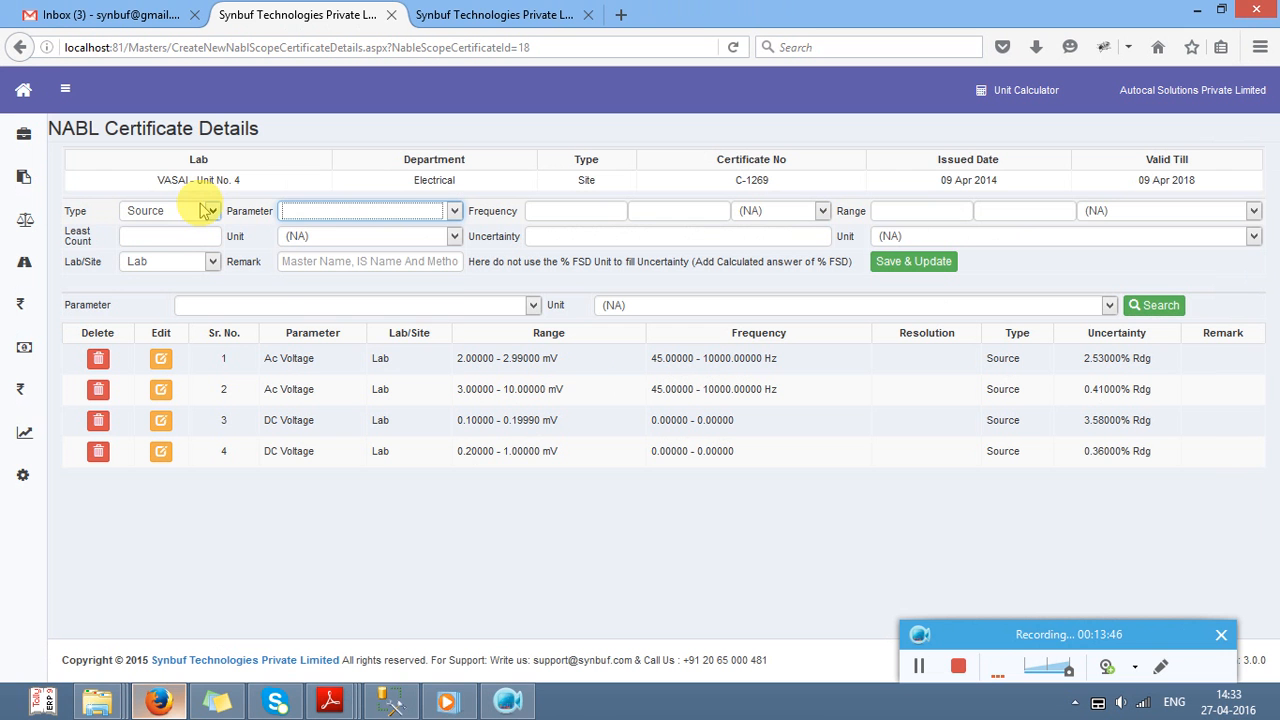
# Step: Choose Ac Voltage as the parameter of the new scope entry
pyautogui.click(323, 216)
pyautogui.press('Down')
pyautogui.press('Down')
pyautogui.press('Down')
pyautogui.press('Up')
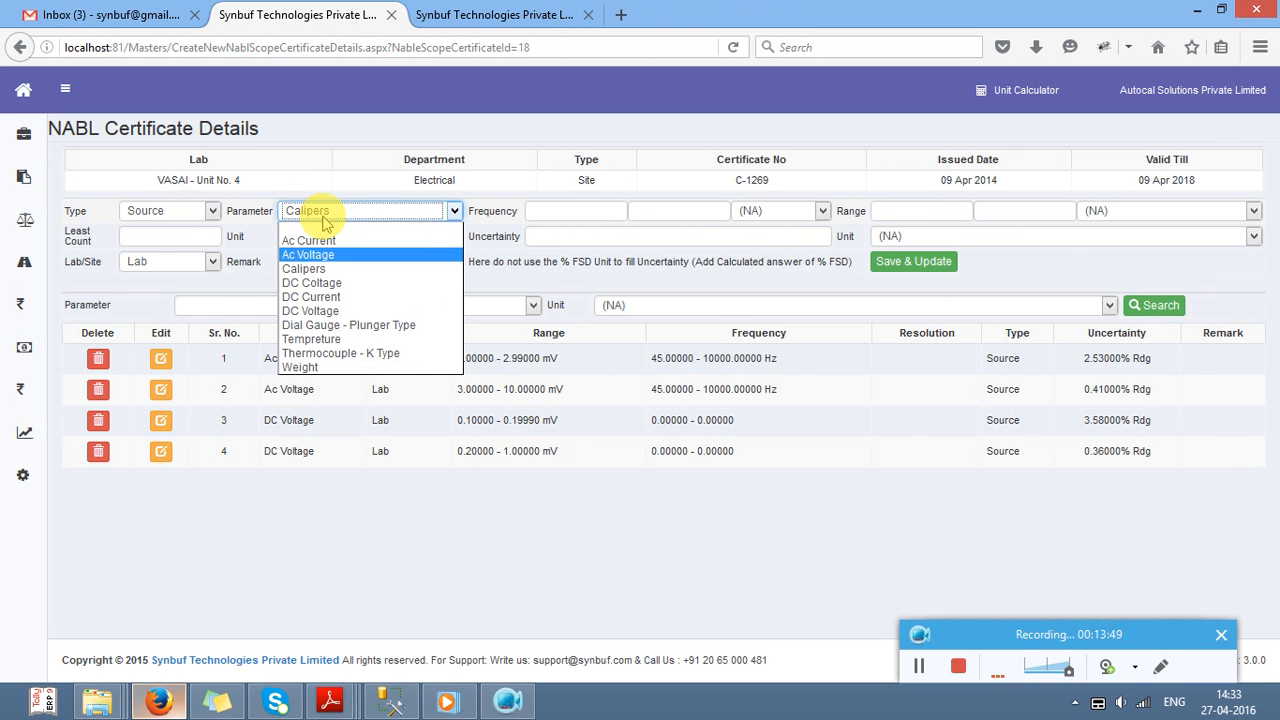
pyautogui.press('Return')
pyautogui.press('Tab')
# Step: Enter a frequency of 45 to 10000 Hz for the second Ac Voltage scope entry
pyautogui.hotkey('alt', 'Tab')
pyautogui.hotkey('alt', 'Tab')
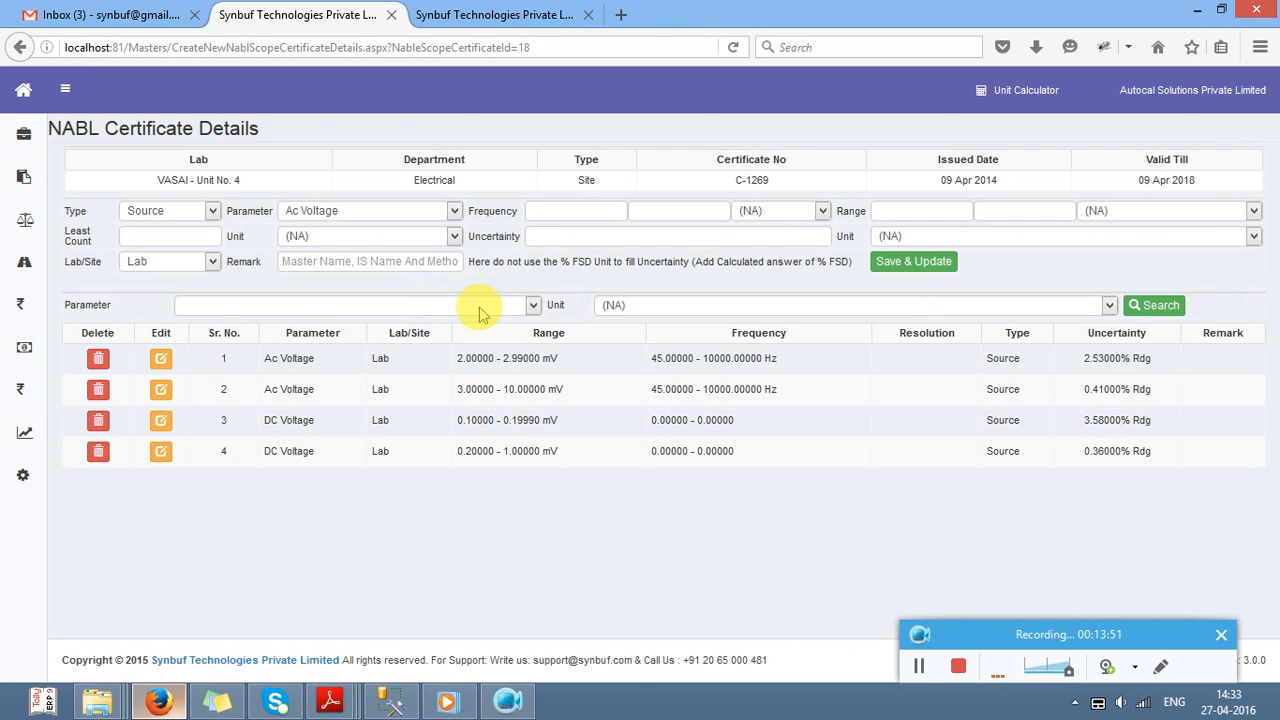
pyautogui.write('45')
pyautogui.press('Tab')
pyautogui.write('10000')
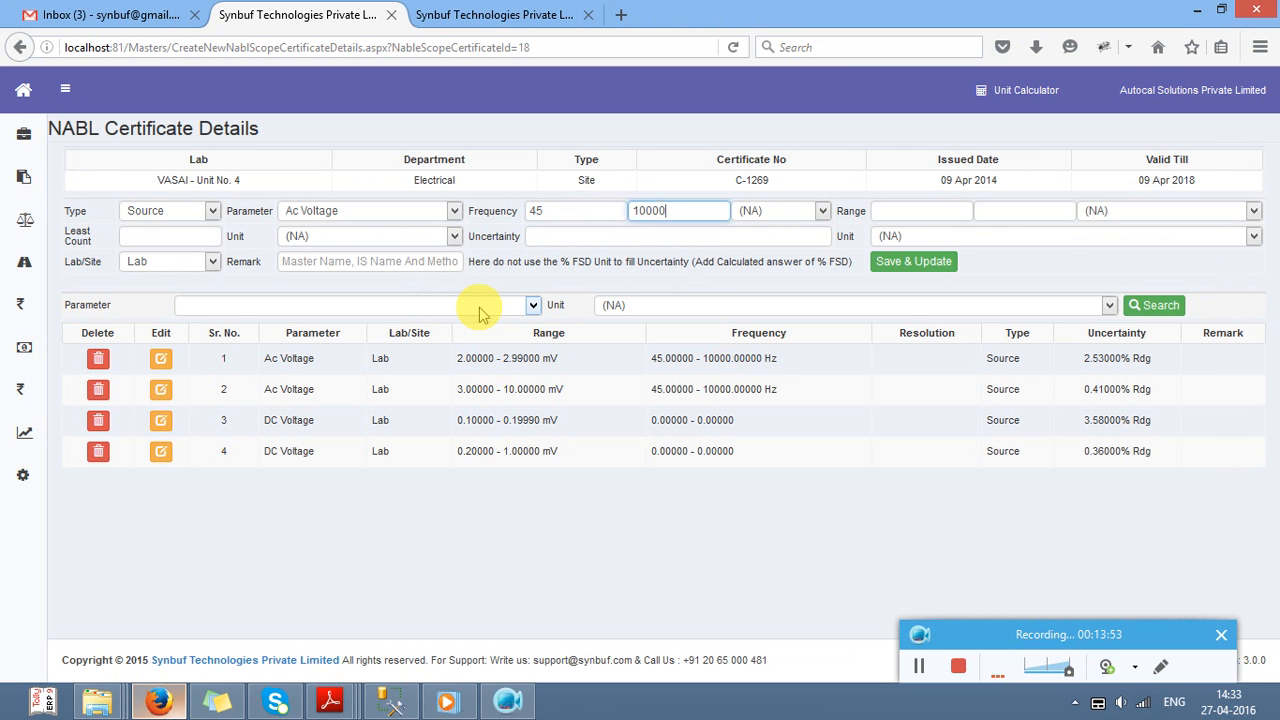
pyautogui.press('Tab')
pyautogui.press('Tab')
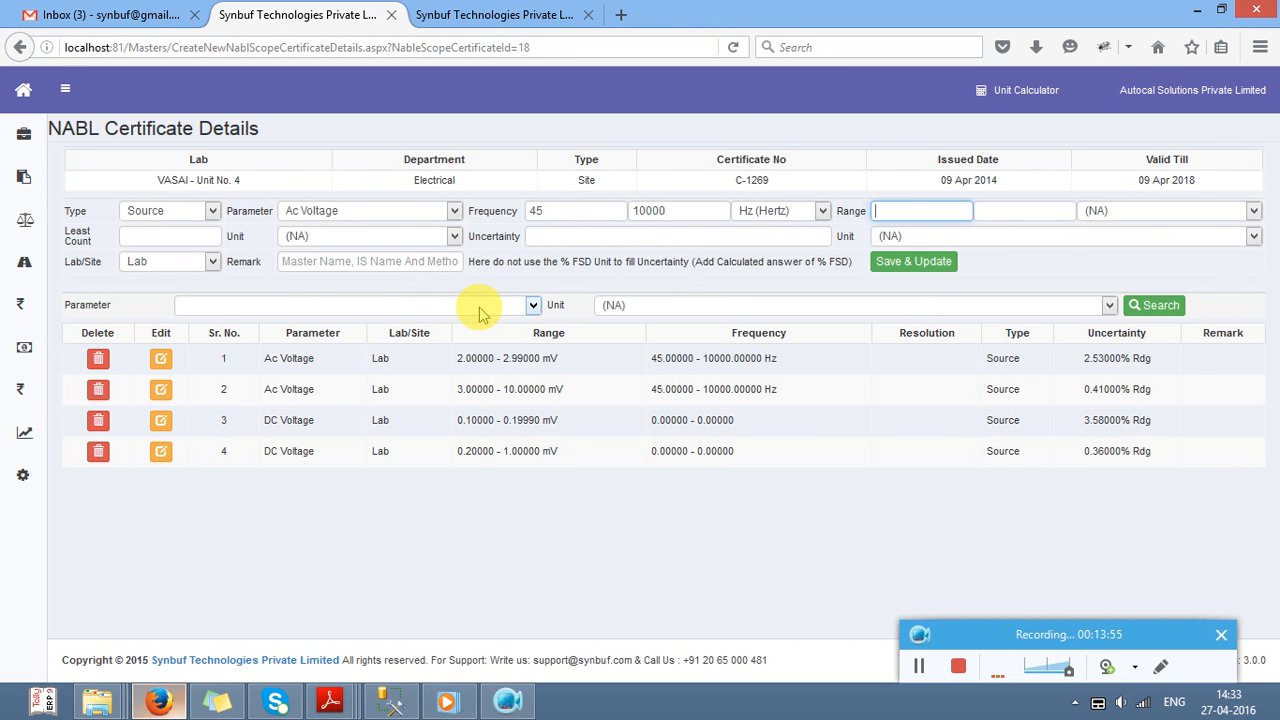
# Step: Check the 100 mV to 1 V row in the PDF and set the entry's range to 0.01 to 1 V (Volt)
pyautogui.hotkey('alt', 'Tab')
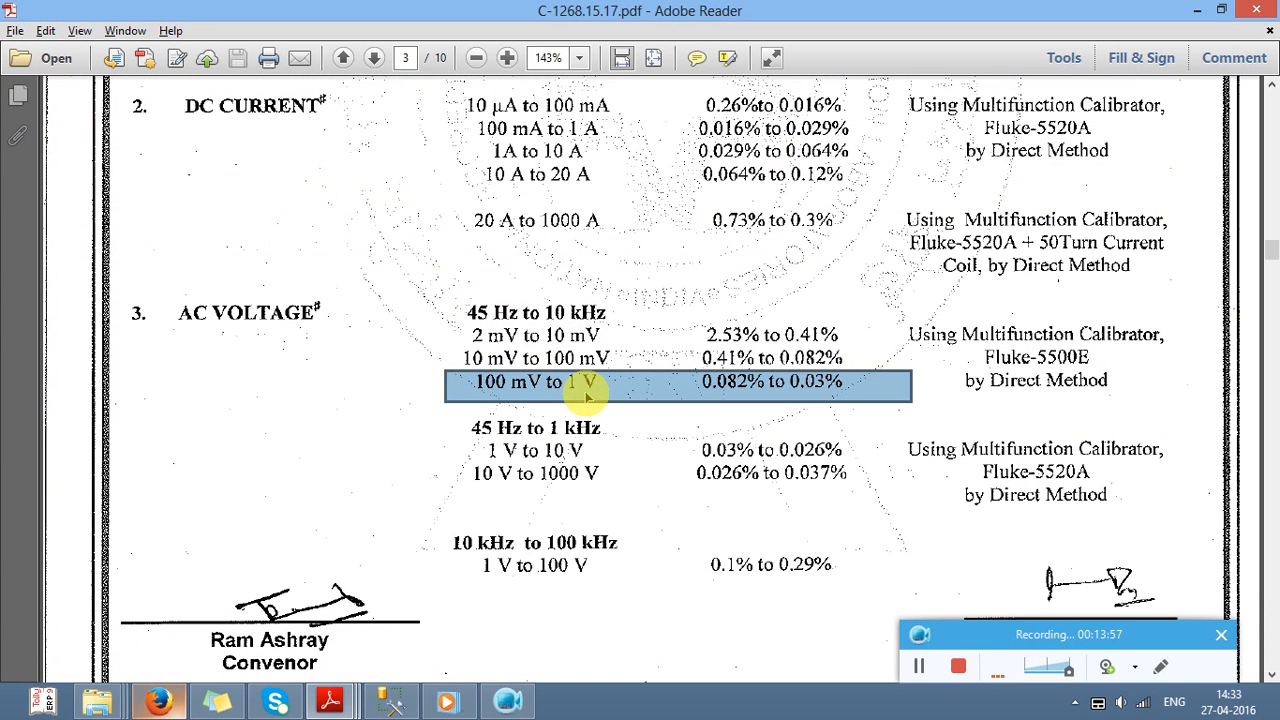
pyautogui.hotkey('alt', 'Tab')
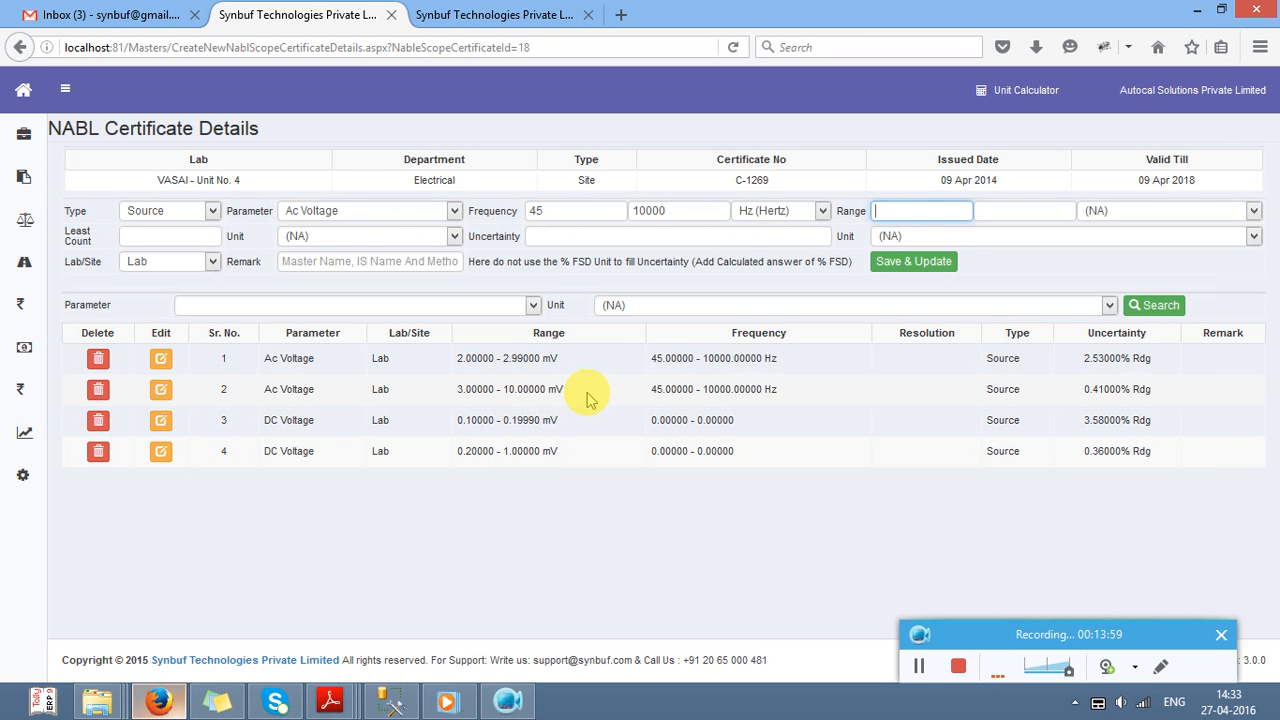
pyautogui.write('0.01')
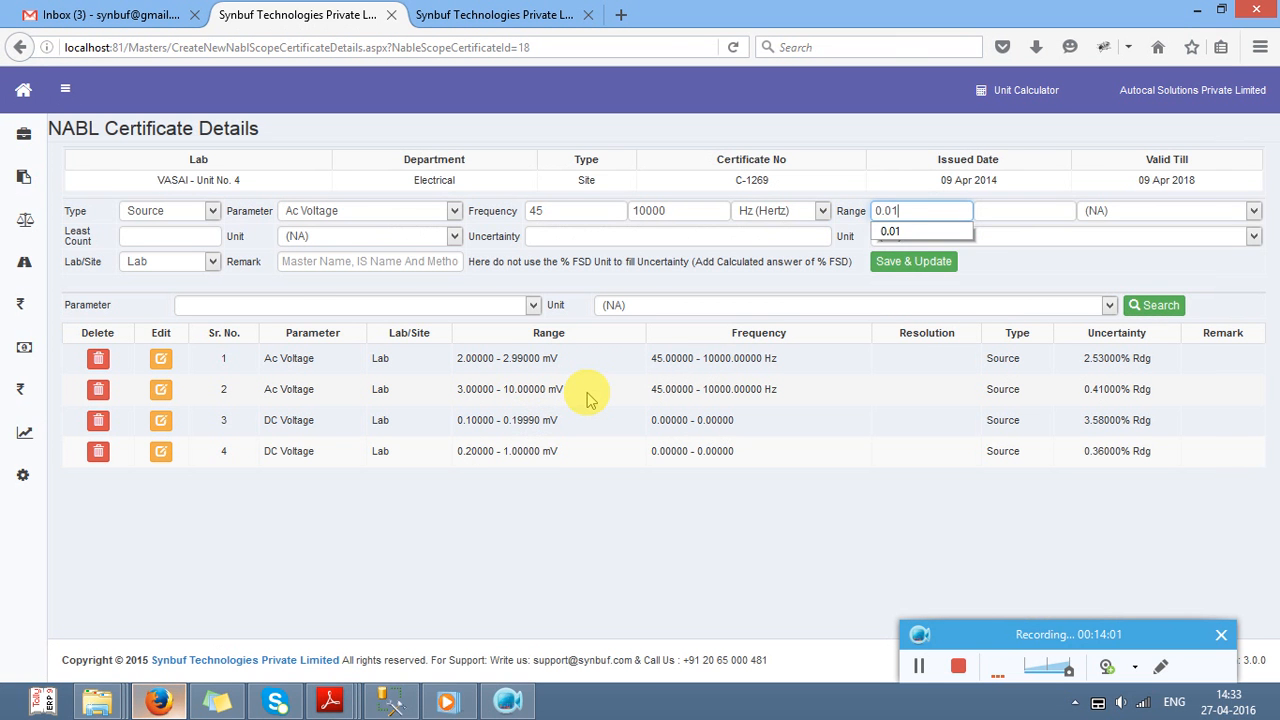
pyautogui.press('Tab')
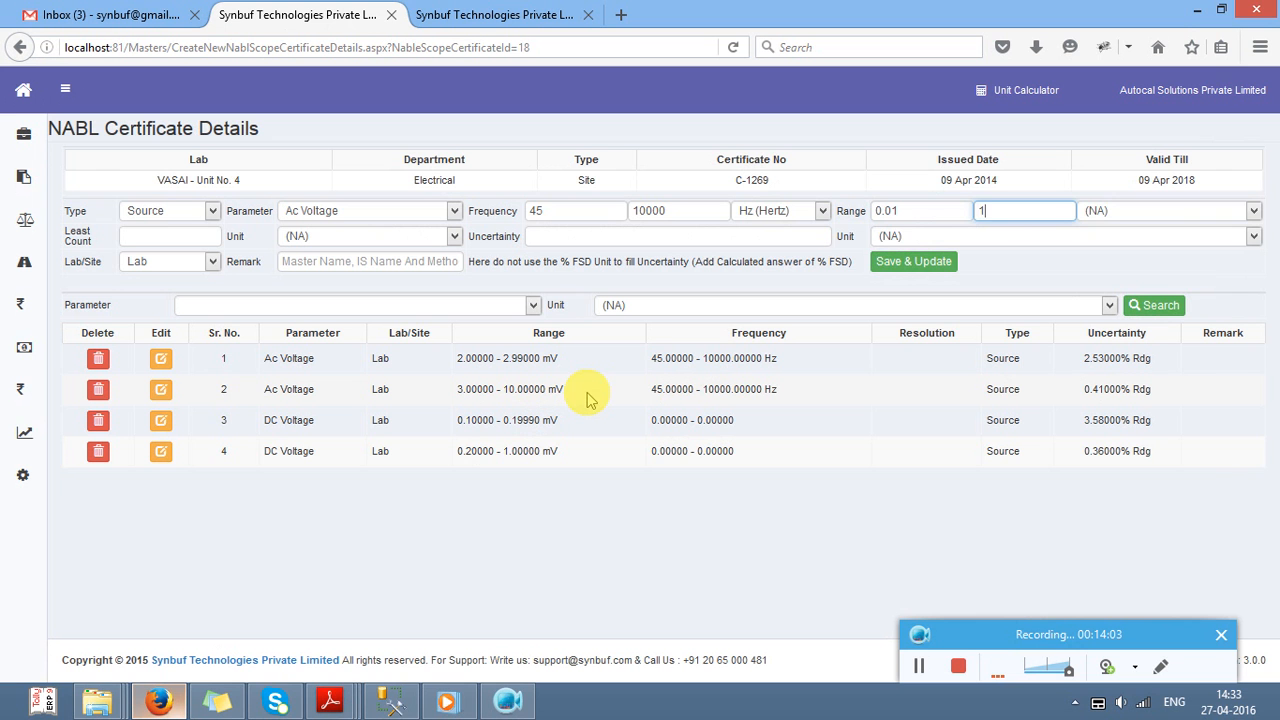
pyautogui.press('Tab')
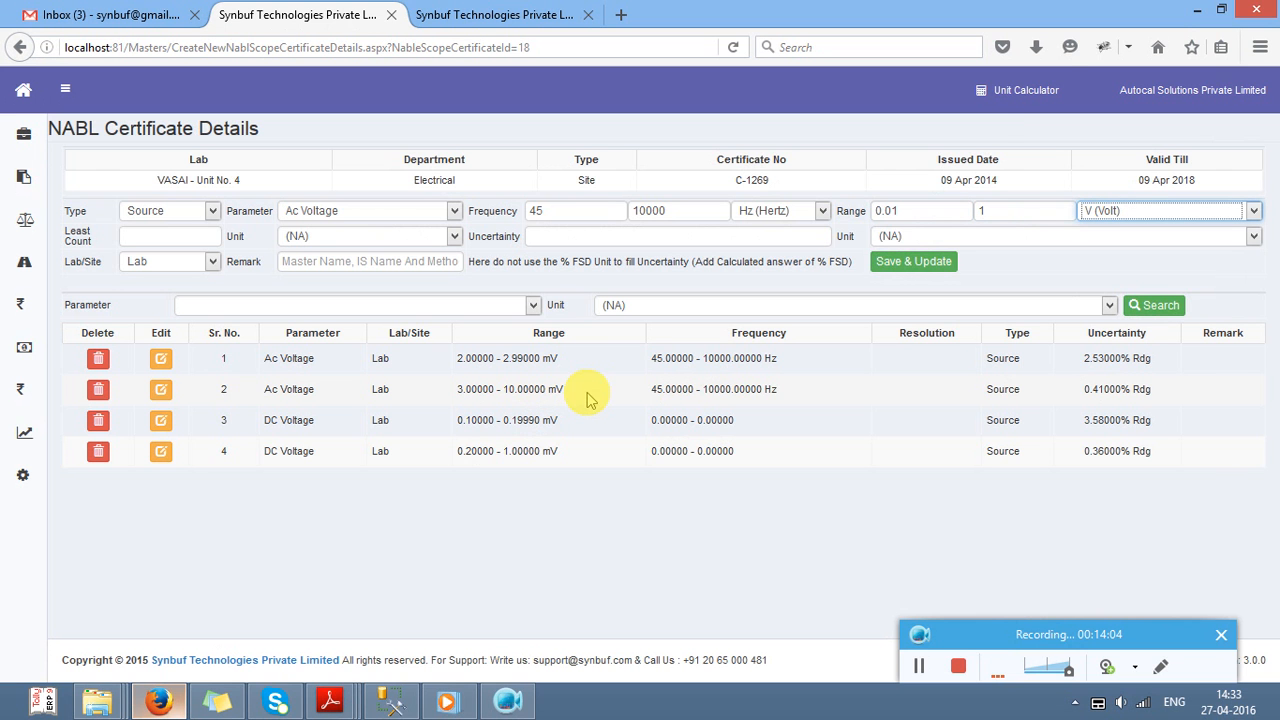
# Step: Open the Unit Calculator and set its unit type to Voltage
pyautogui.click(1010, 92)
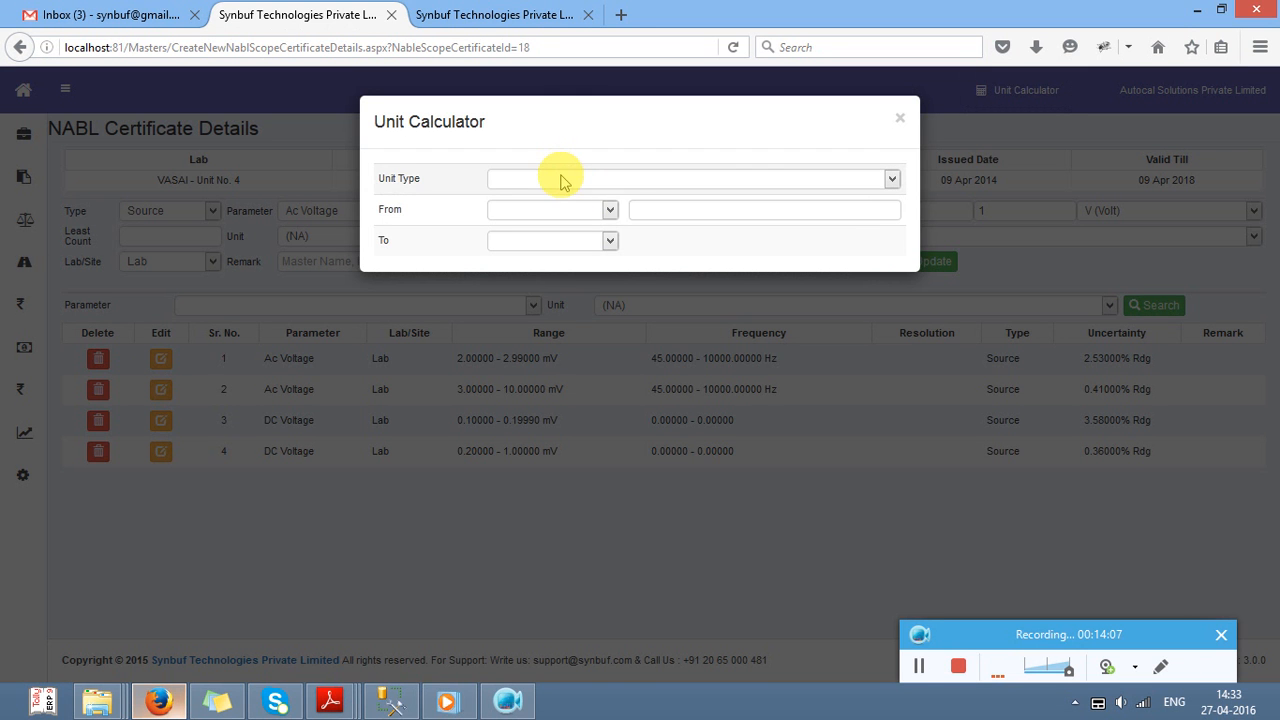
pyautogui.click(563, 180)
pyautogui.press('v')
pyautogui.press('Return')
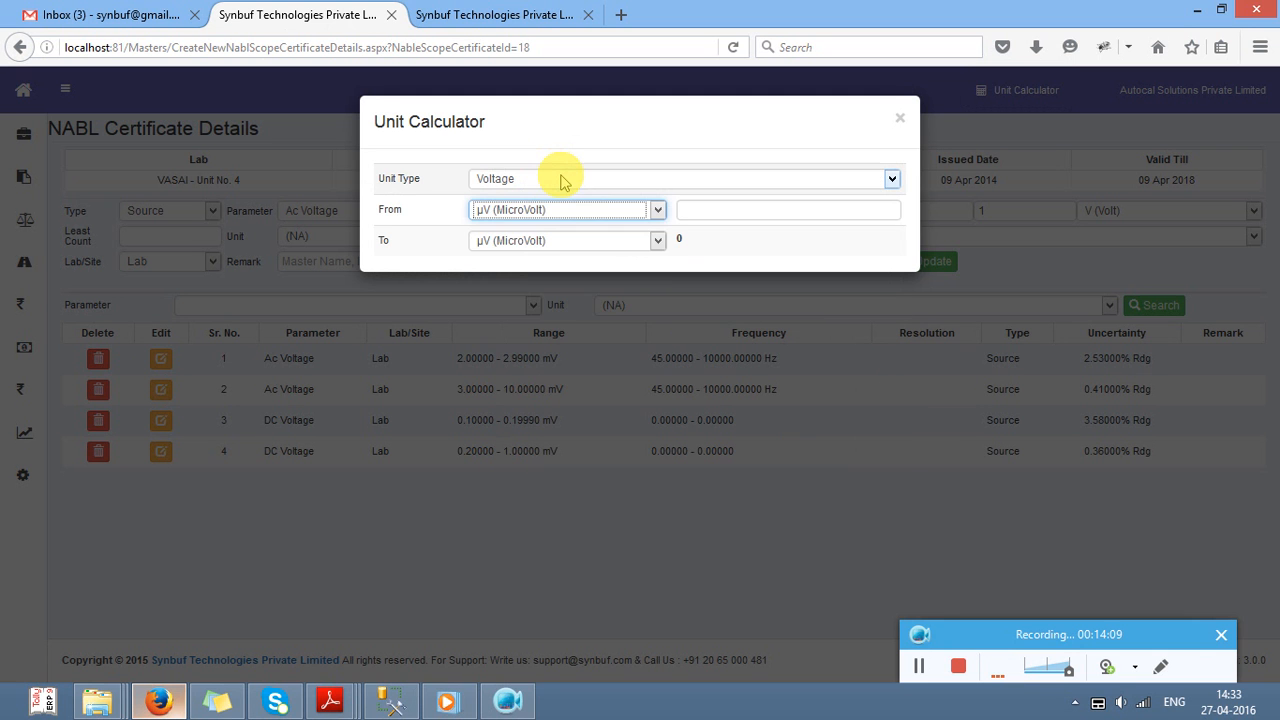
# Step: Convert 100 mV (MiliVolt) to V (Volt) in the Unit Calculator and close it
pyautogui.click(565, 211)
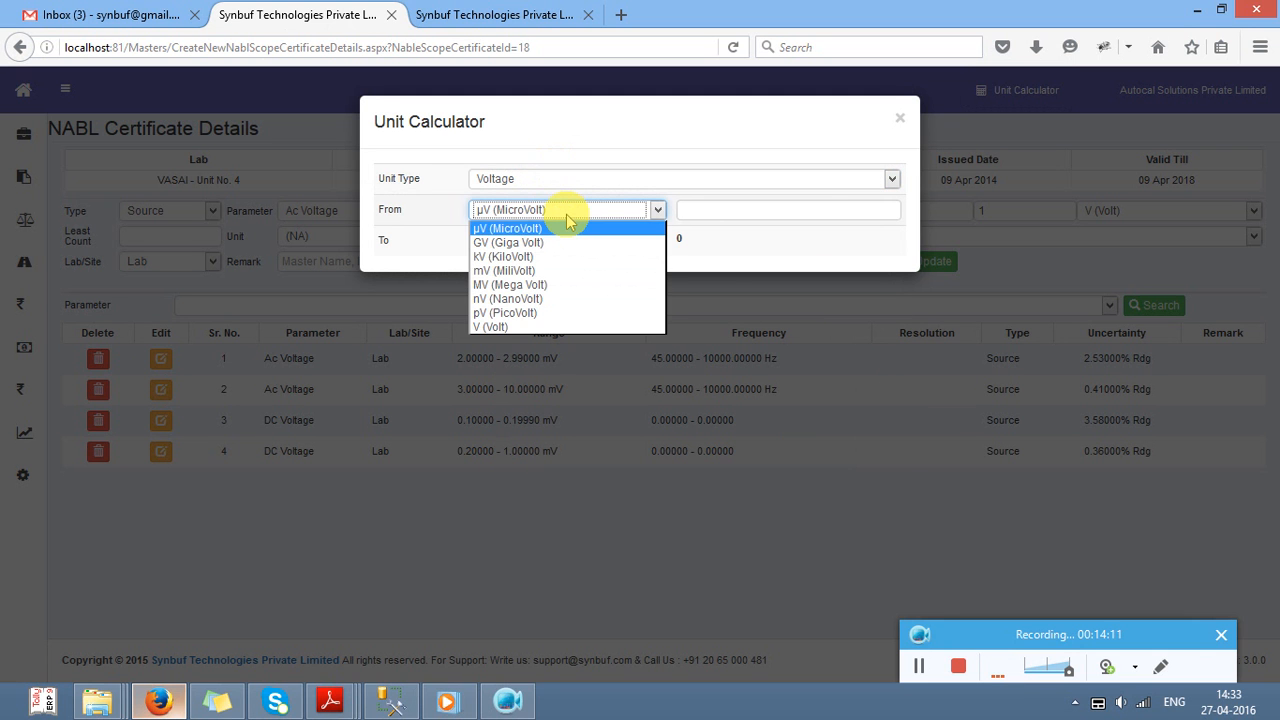
pyautogui.press('v')
pyautogui.press('Tab')
pyautogui.hotkey('shift', 'Tab')
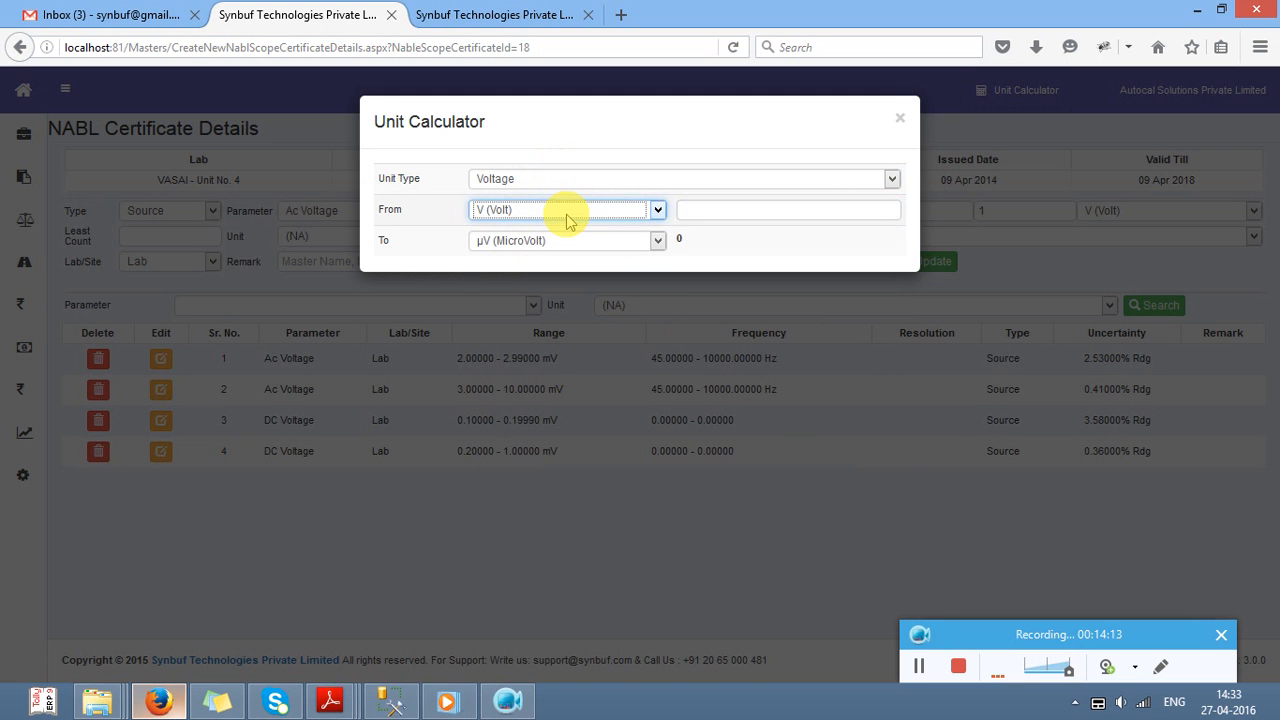
pyautogui.press('Tab')
pyautogui.write('100')
pyautogui.press('Tab')
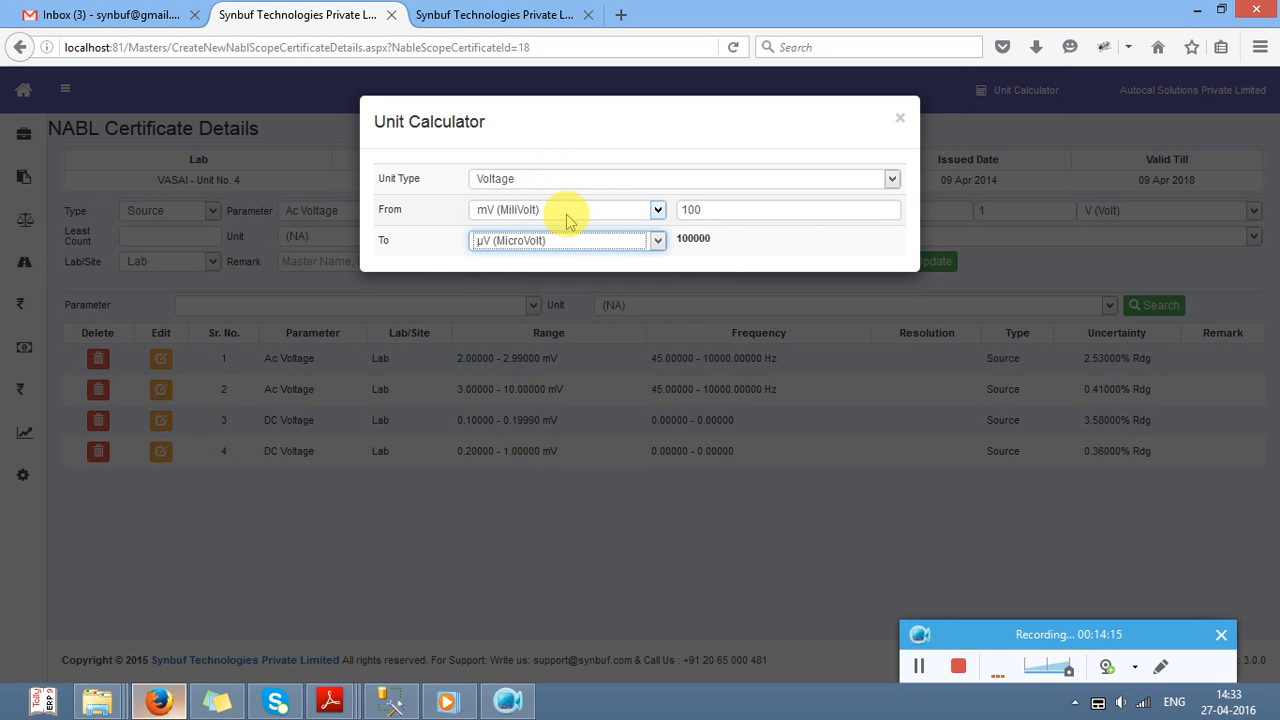
pyautogui.press('v')
pyautogui.press('Tab')
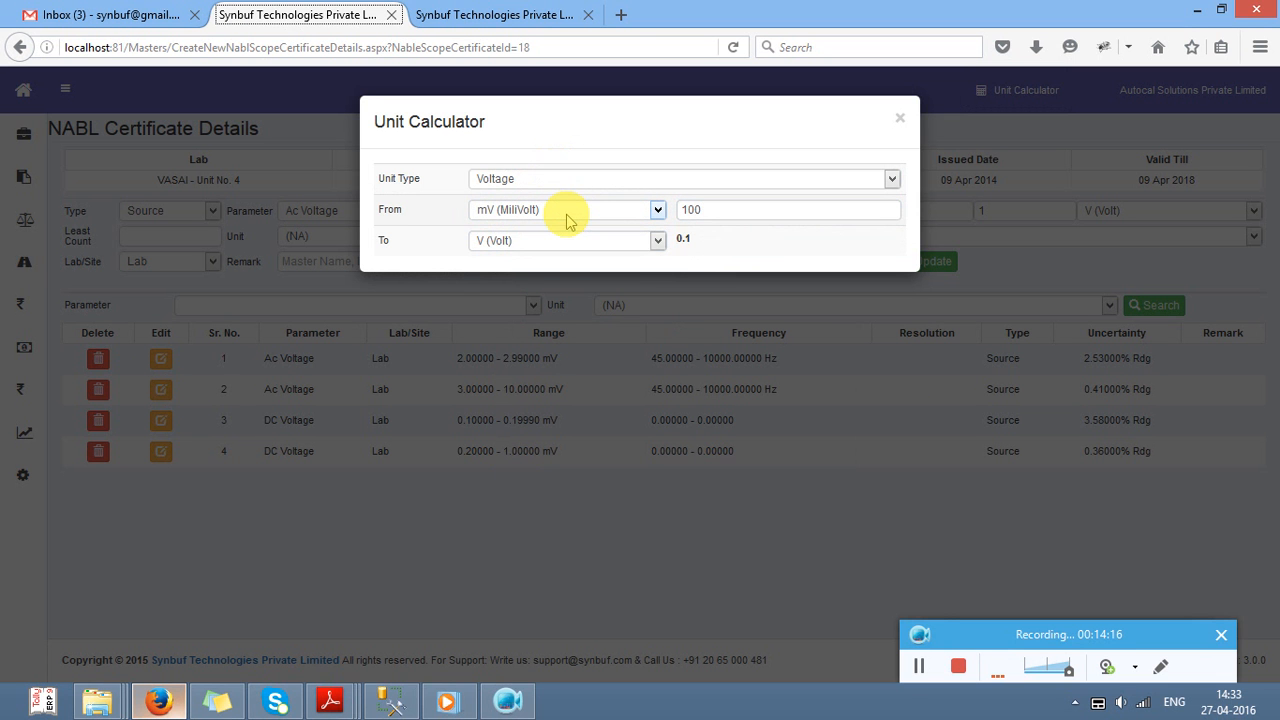
pyautogui.click(676, 287)
# Step: Set the Ac Voltage entry's range to 0.1 to 0.199 V and compare it with the marked 100 mV to 1 V row in the PDF
pyautogui.click(894, 207)
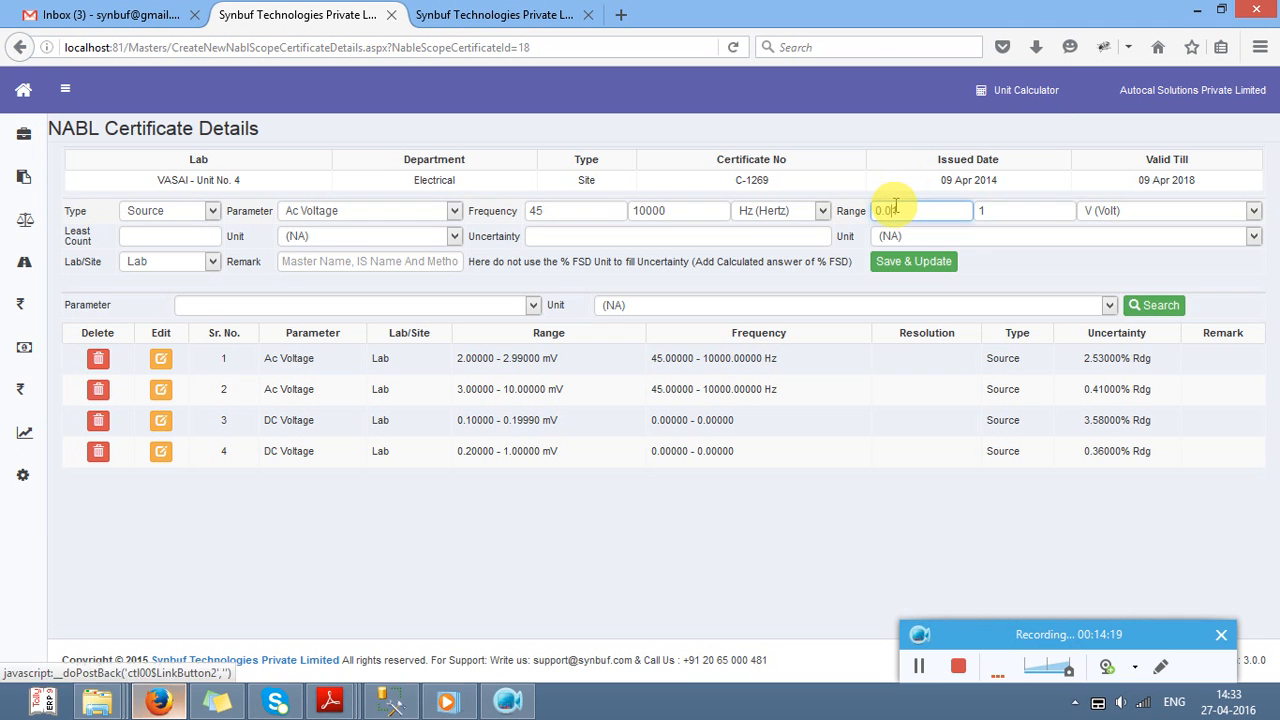
pyautogui.press('Tab')
pyautogui.write('0.199')
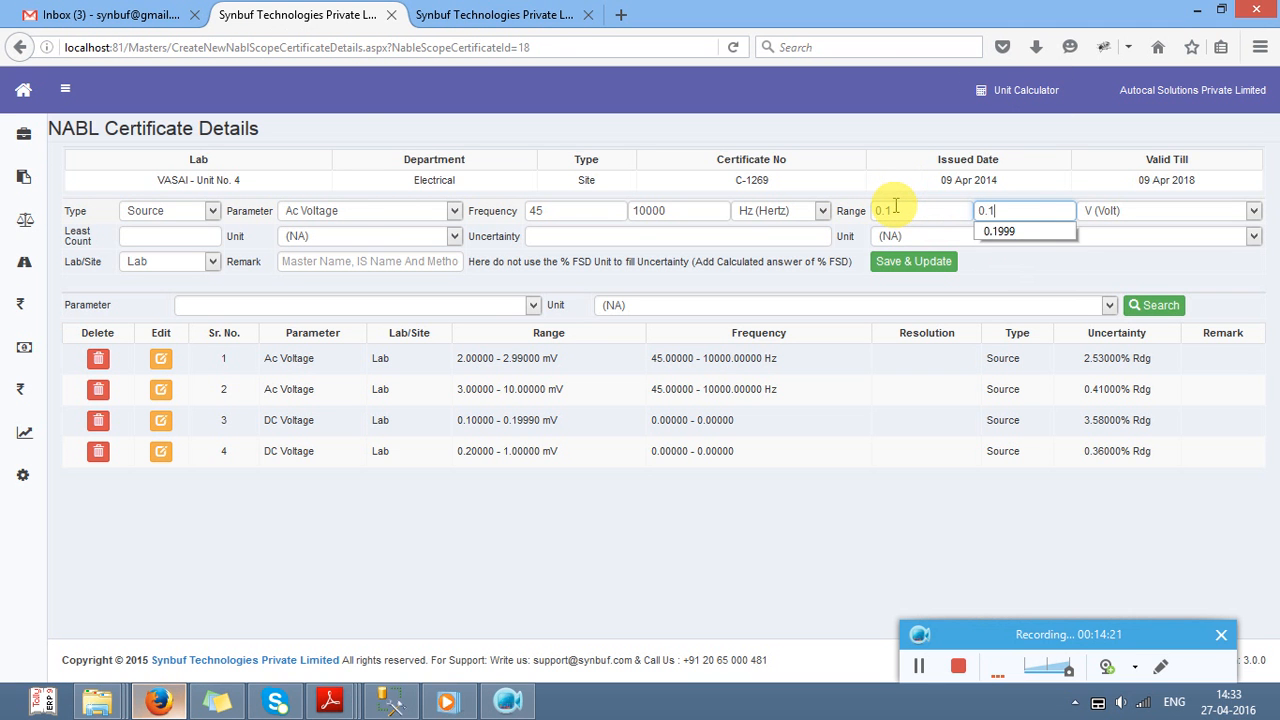
pyautogui.press('Tab')
pyautogui.hotkey('alt', 'Tab')
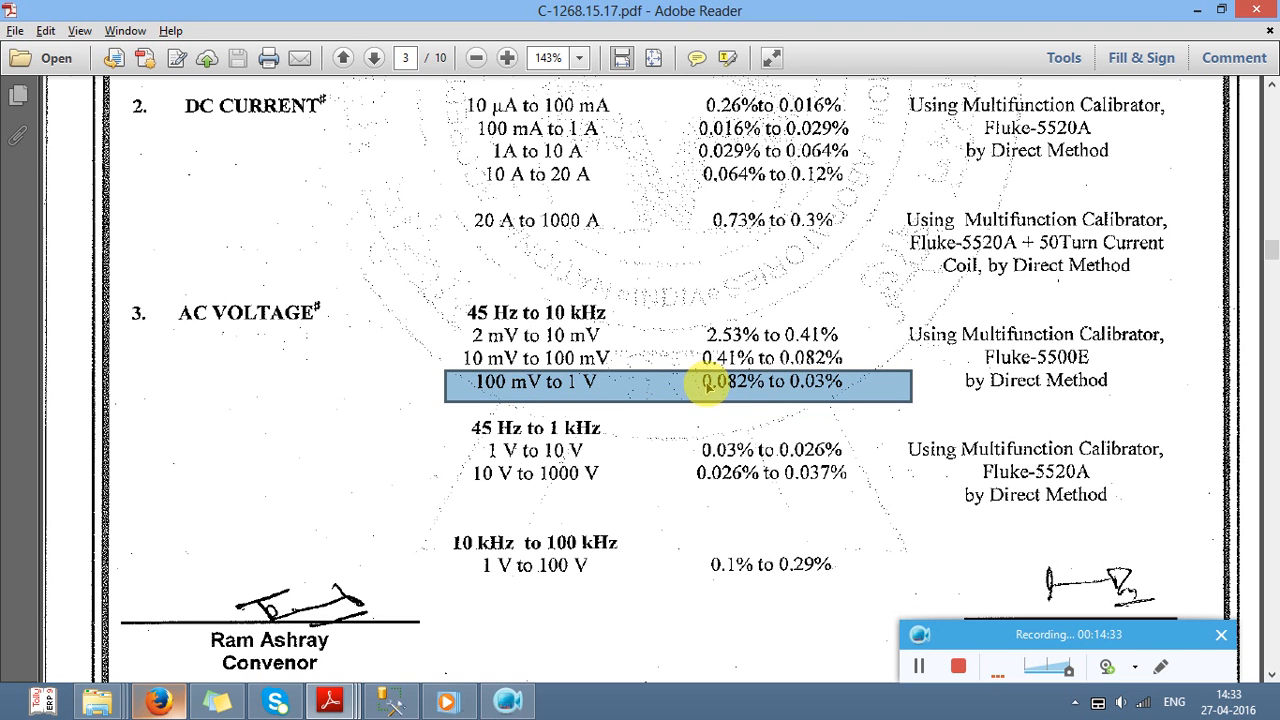
pyautogui.hotkey('alt', 'Tab')
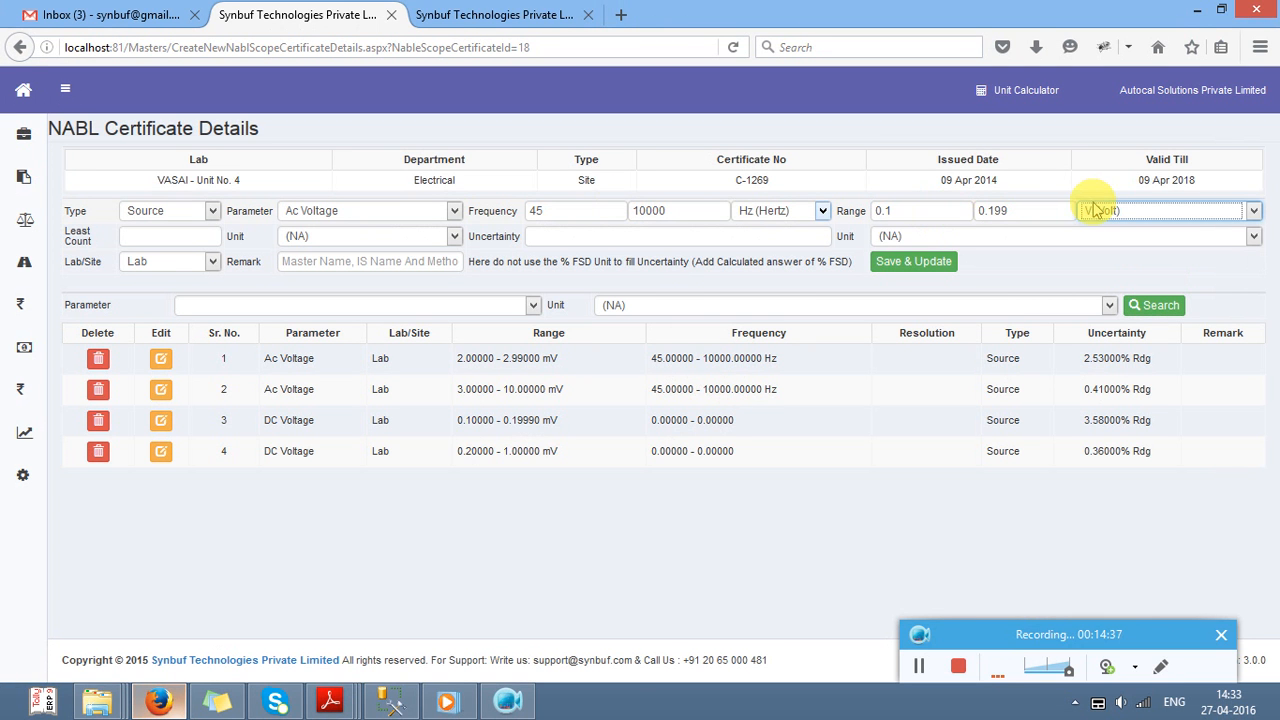
# Step: Change the Ac Voltage entry's range to 100 to 100.99 mV (MiliVolt)
pyautogui.hotkey('shift', 'Tab')
pyautogui.hotkey('shift', 'Tab')
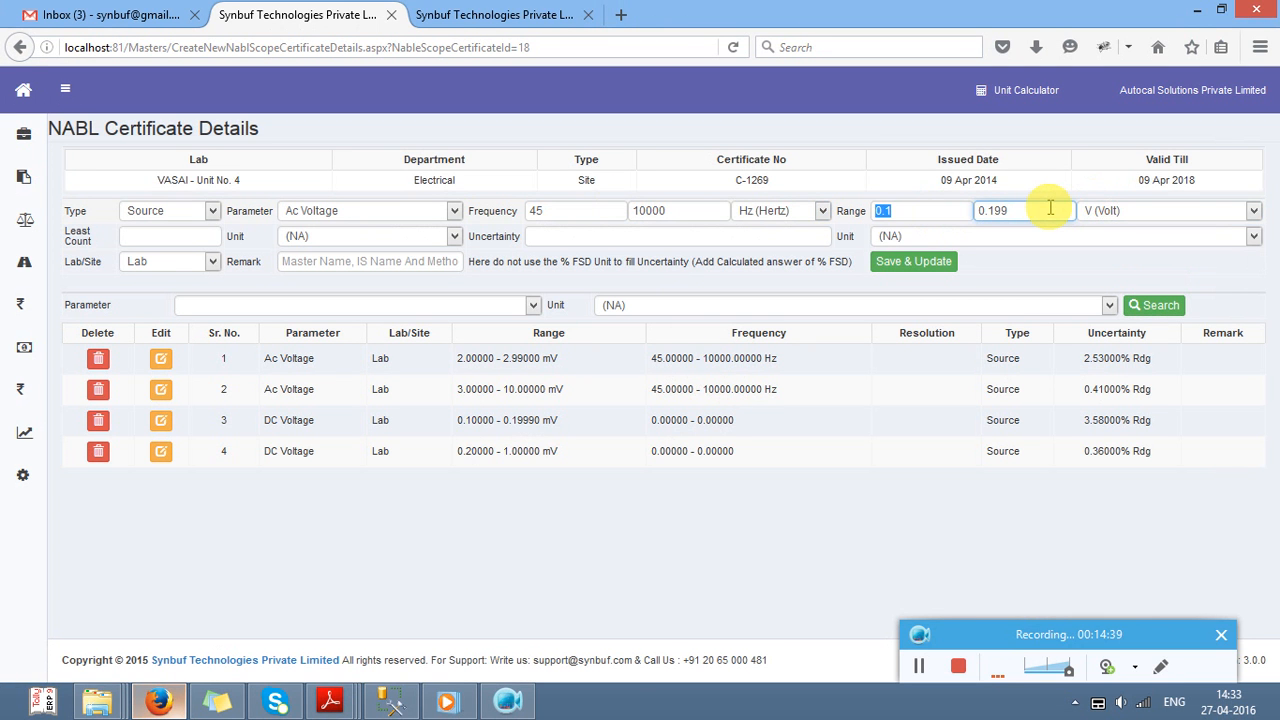
pyautogui.write('1000')
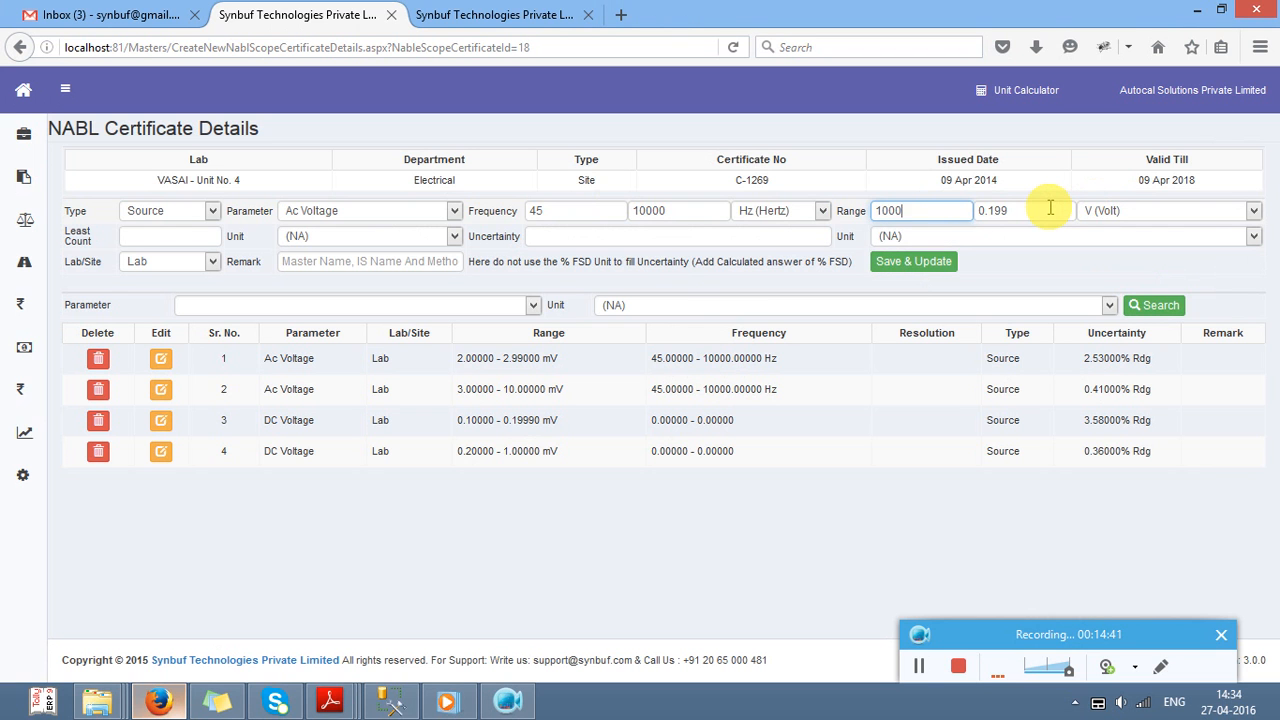
pyautogui.write('100.')
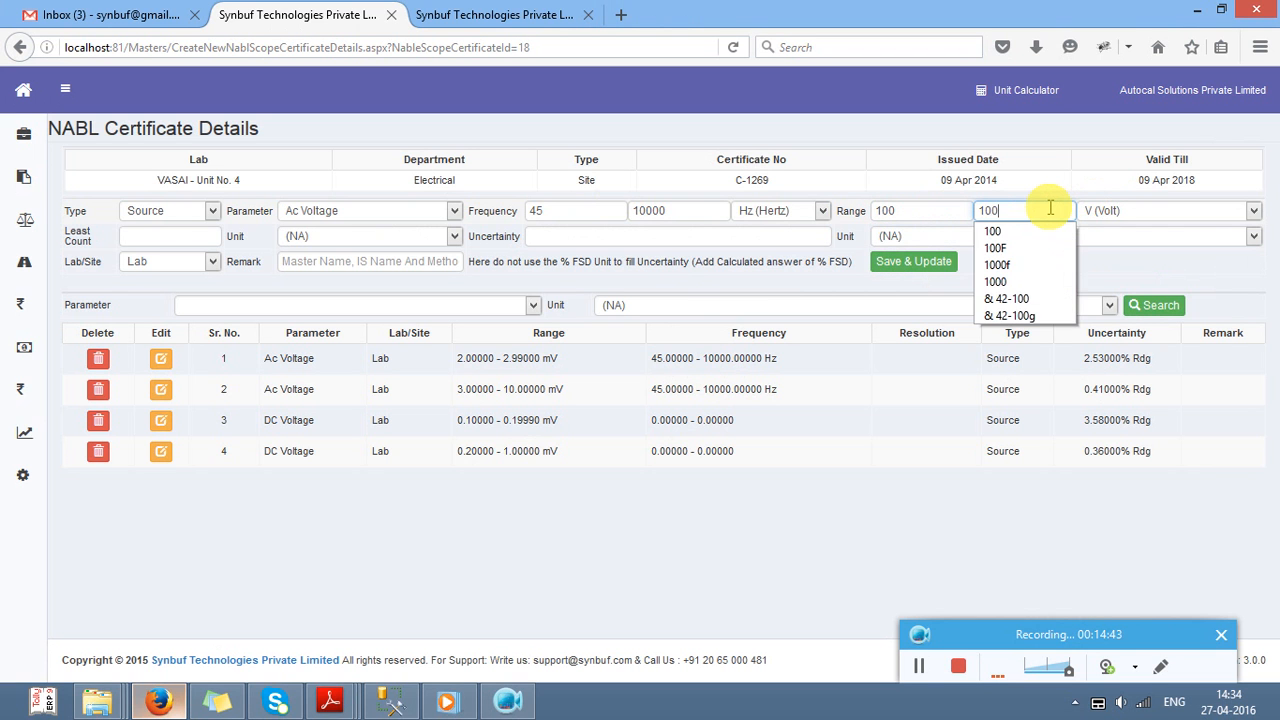
pyautogui.press('Tab')
pyautogui.press('m')
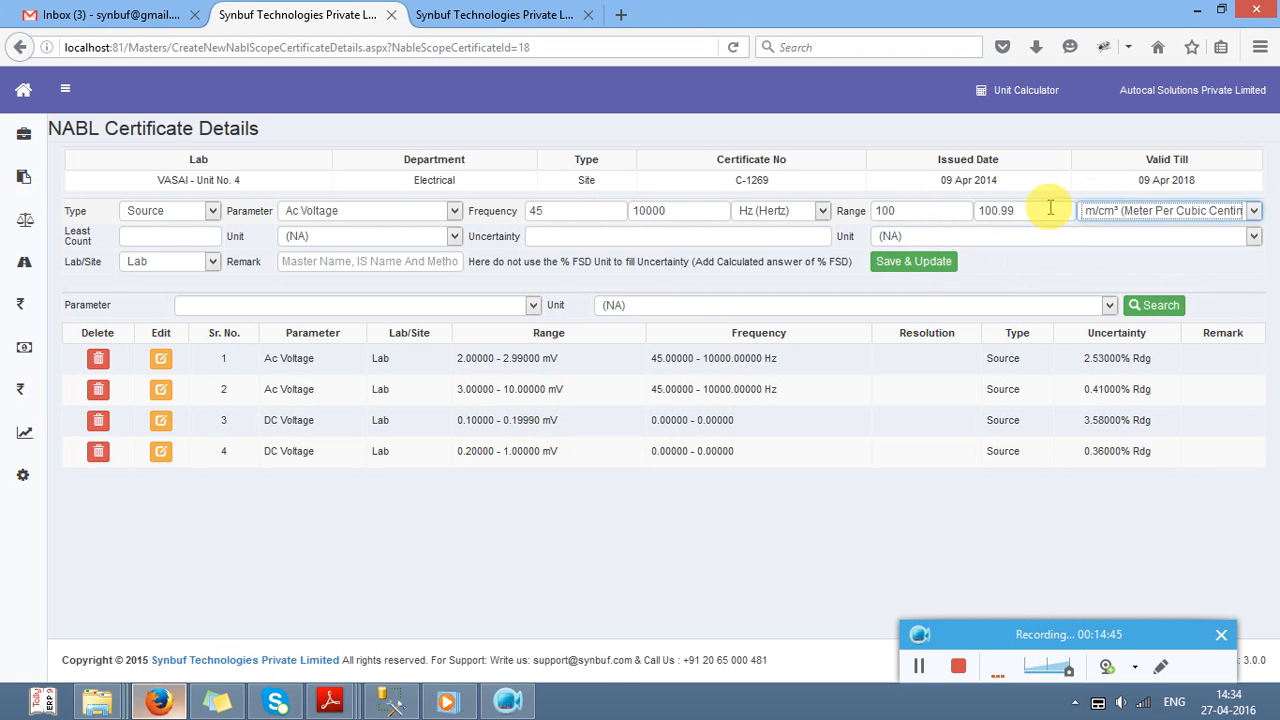
pyautogui.press('v')
pyautogui.press('Tab')
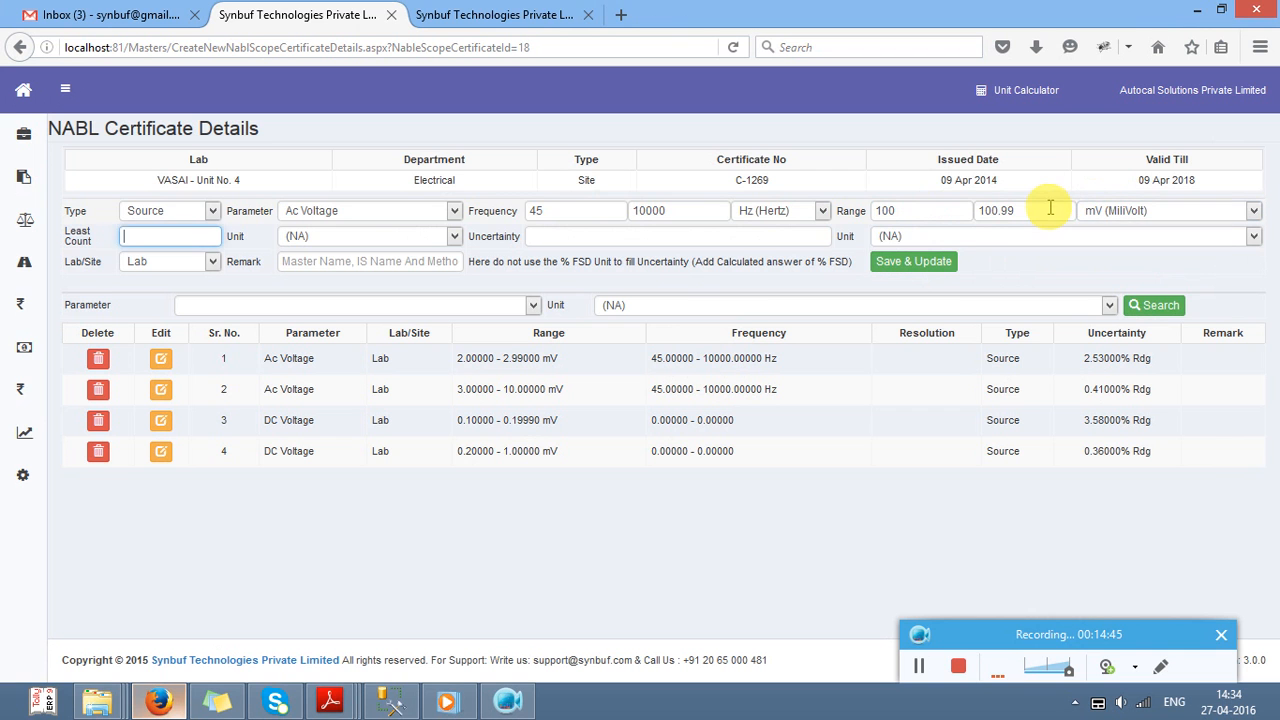
# Step: Check the marked PDF row, set the entry's uncertainty to 0.082 % Rdg (PercentRdg), and save the scope entry
pyautogui.click(605, 240)
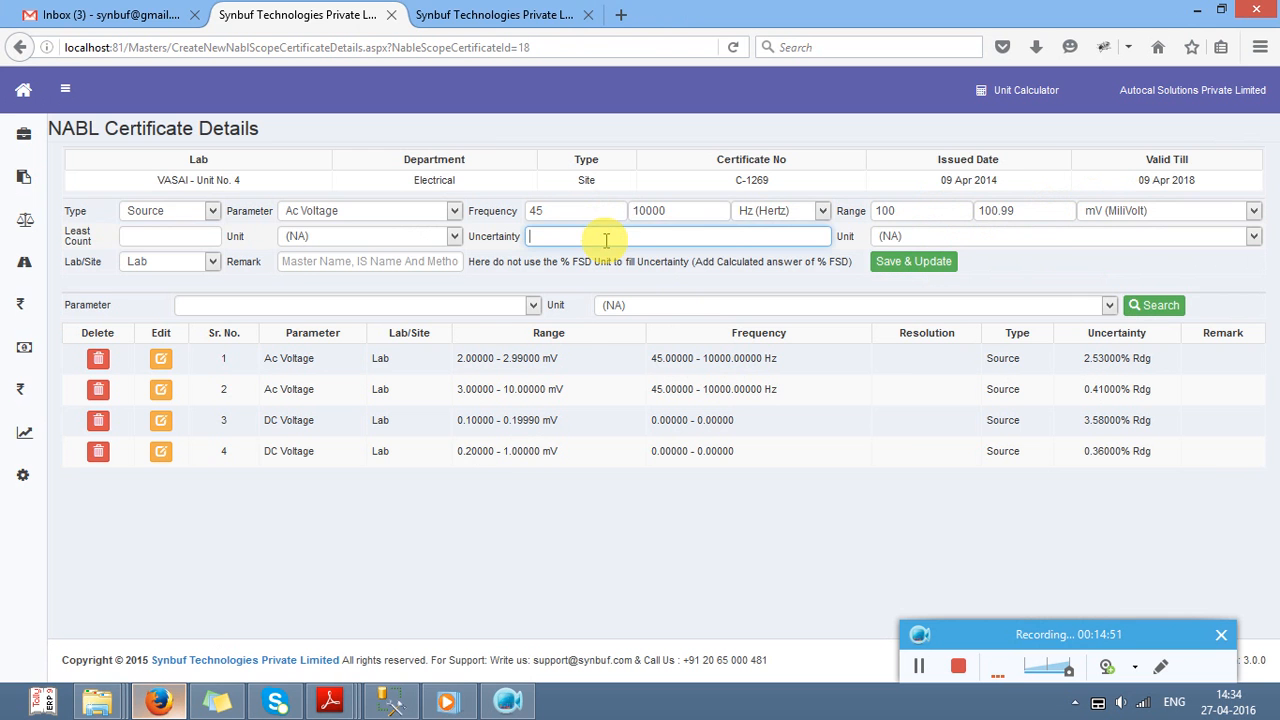
pyautogui.hotkey('alt', 'Tab')
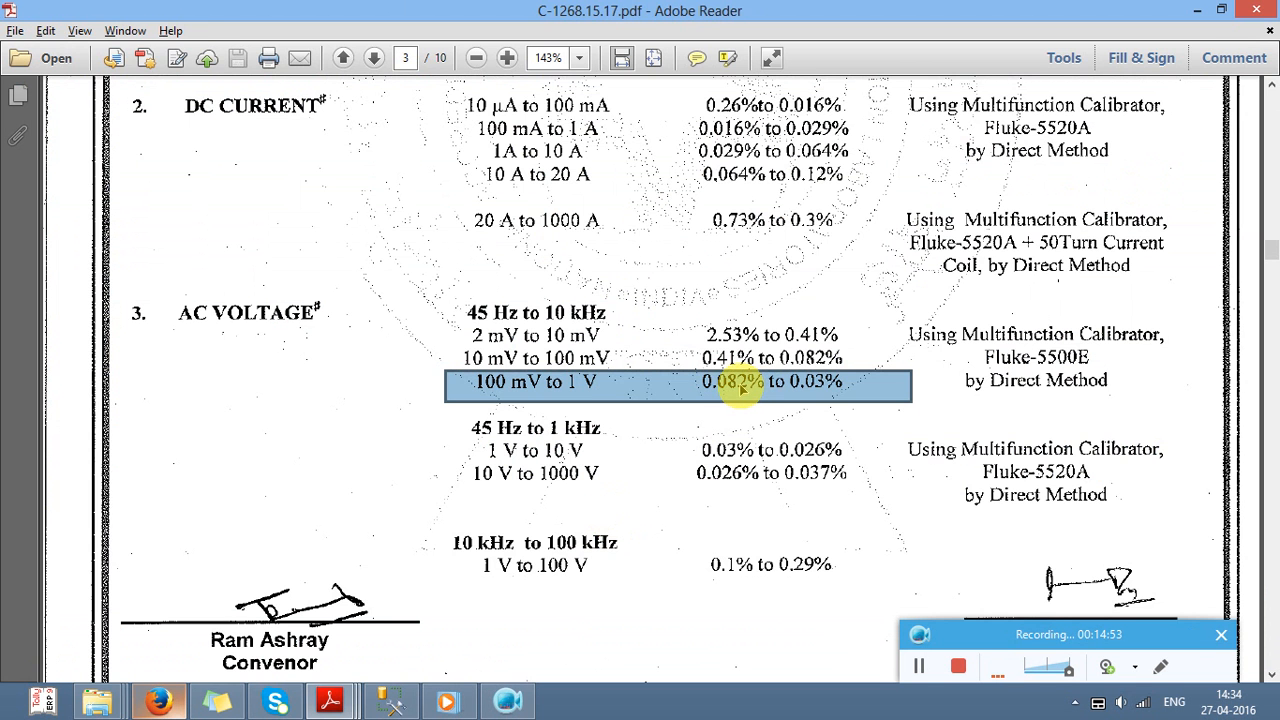
pyautogui.hotkey('alt', 'Tab')
pyautogui.write('0.82')
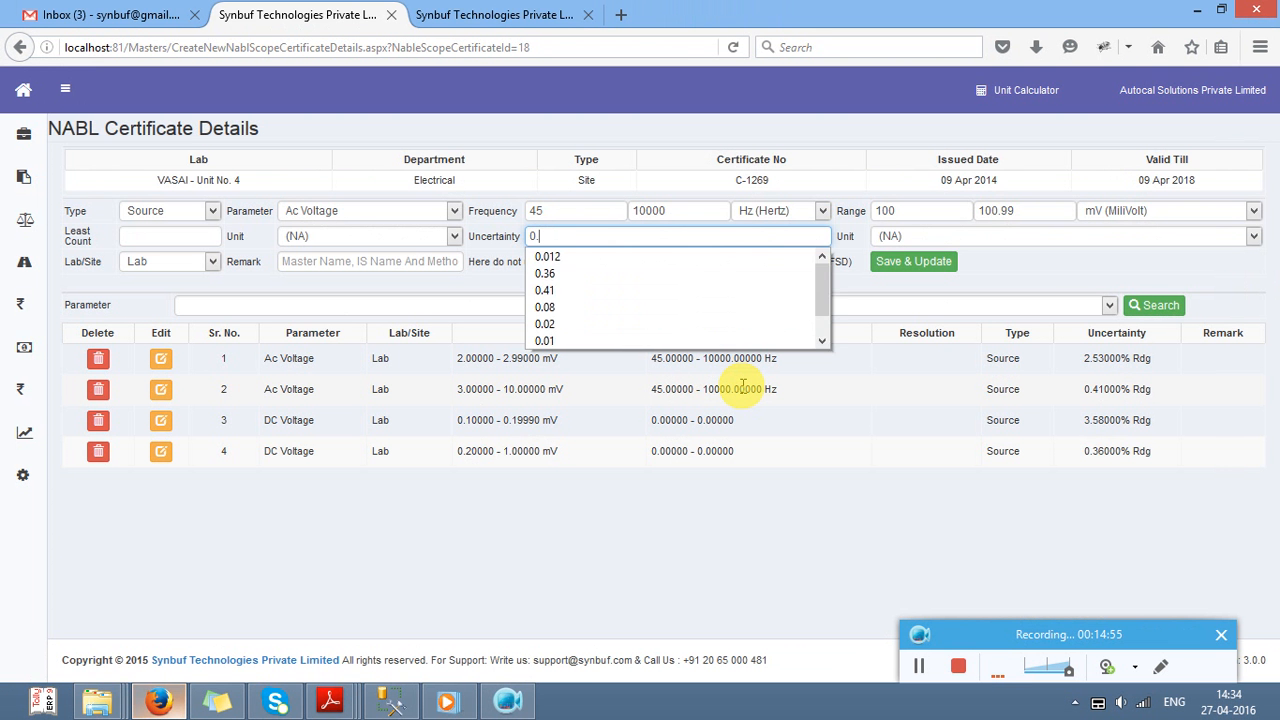
pyautogui.press('Left')
pyautogui.press('Left')
pyautogui.write('0')
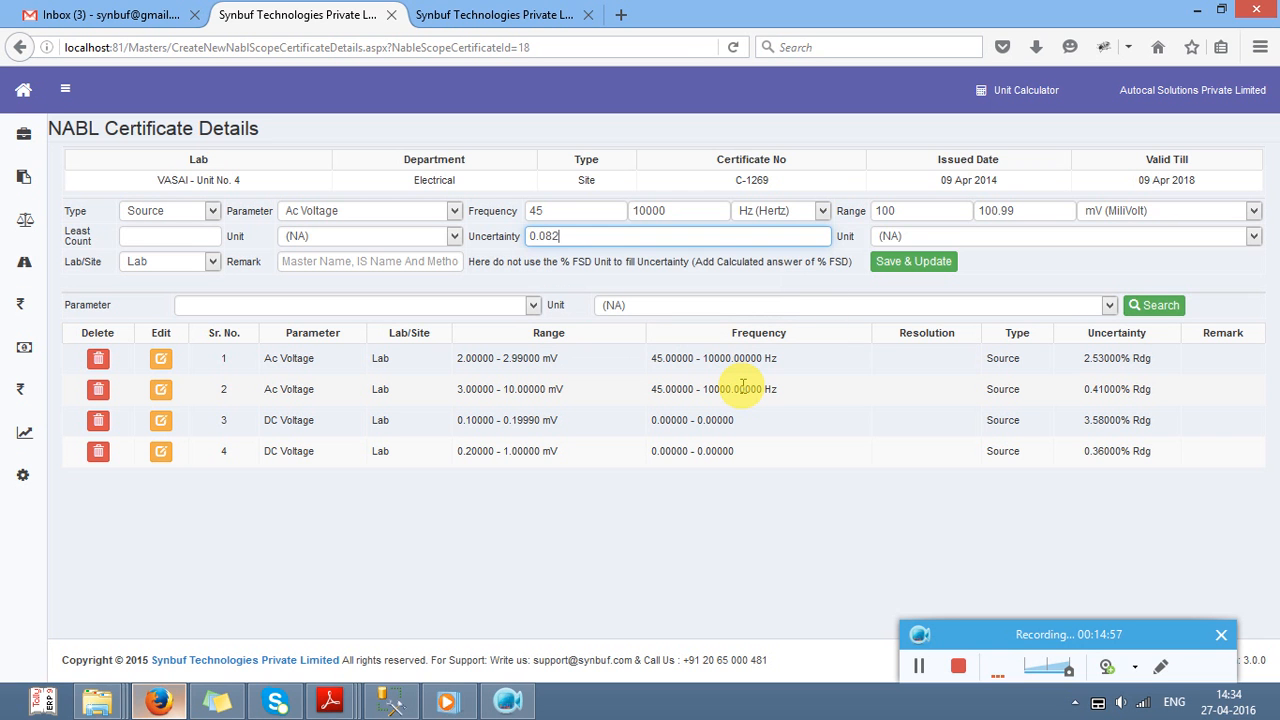
pyautogui.press('Tab')
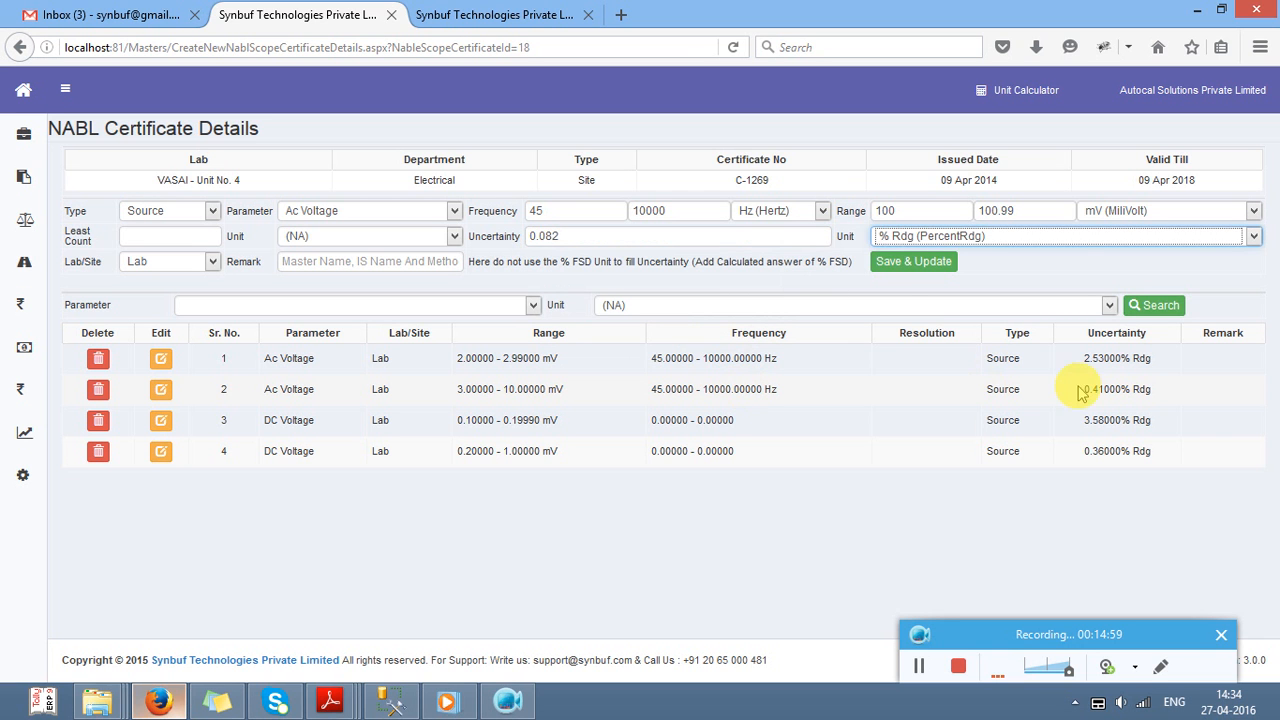
pyautogui.click(890, 264)
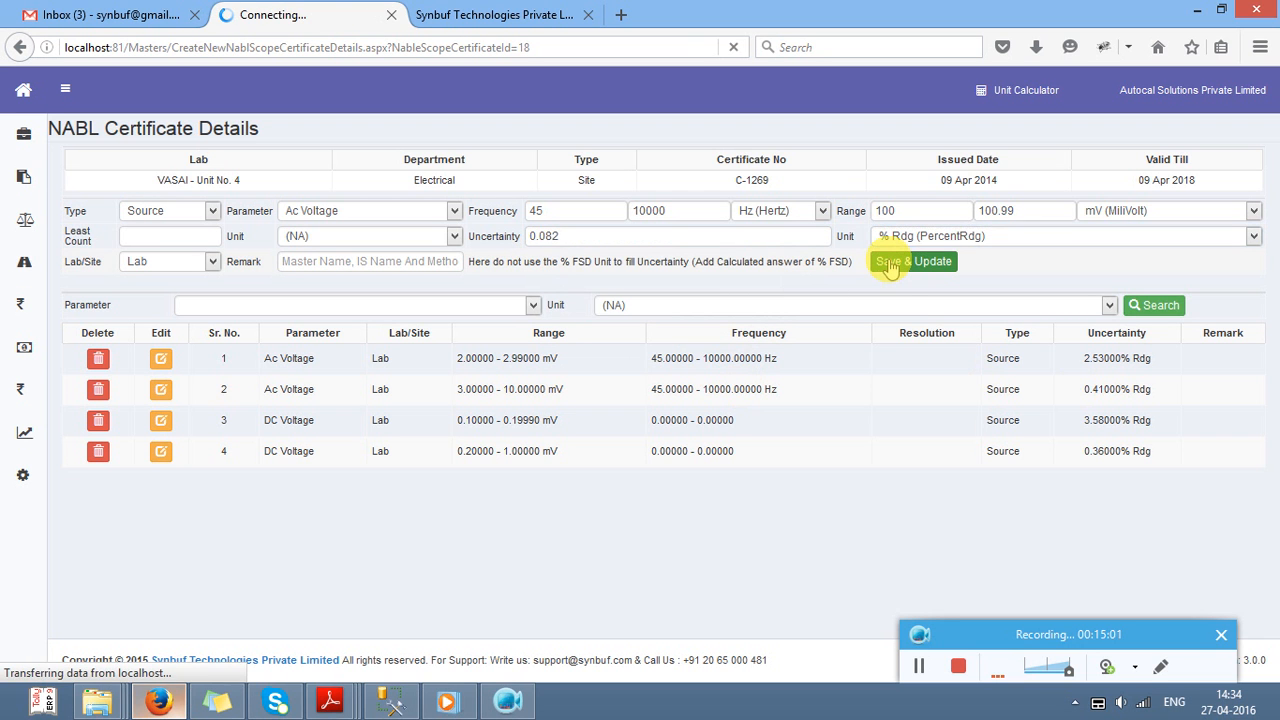
pyautogui.press('Return')
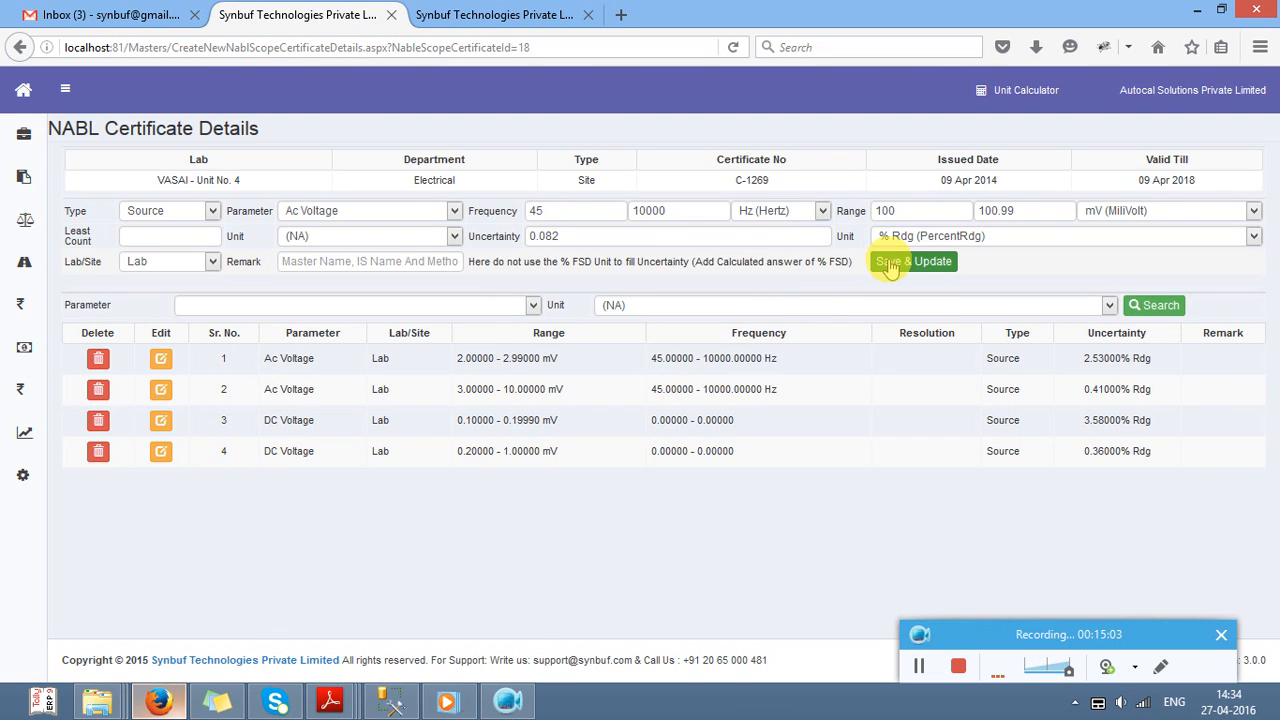
# Step: Start another scope entry with type Source and parameter Ac Voltage
pyautogui.click(140, 212)
pyautogui.press('Down')
pyautogui.press('Return')
pyautogui.press('Tab')
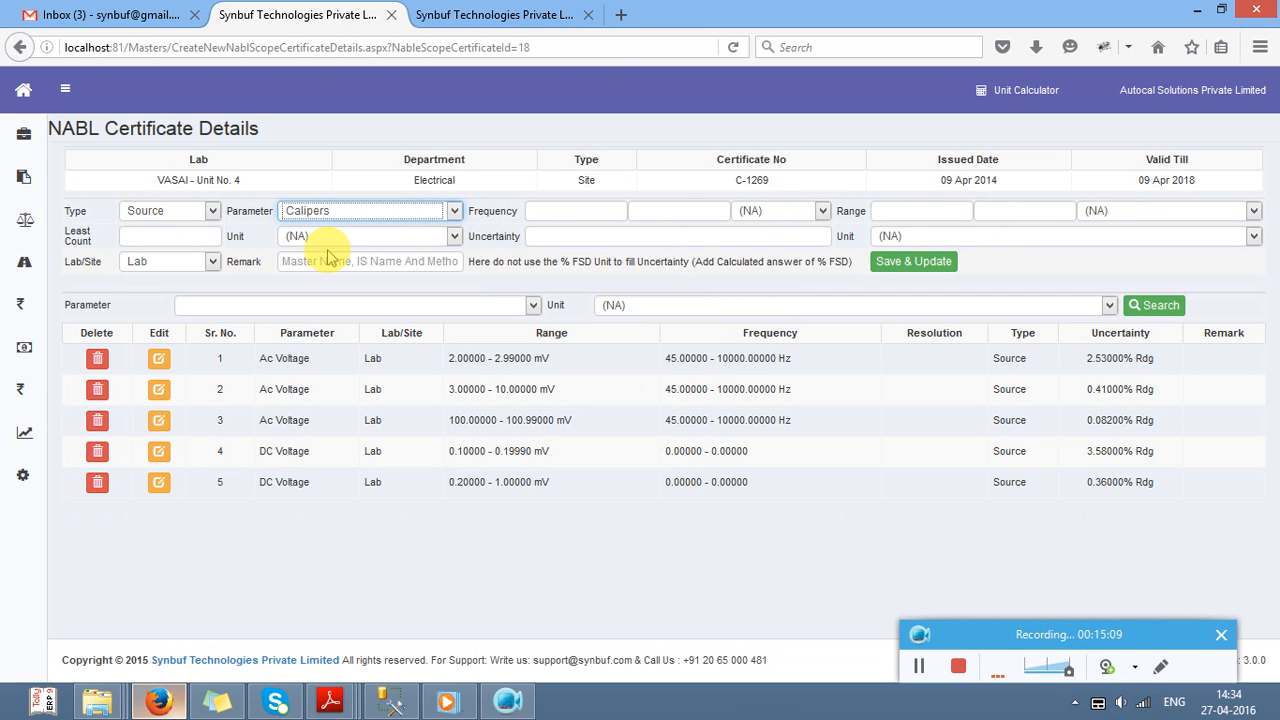
pyautogui.press('Tab')
# Step: Enter a frequency of 45 to 10000 Hz (Hertz) for the new Ac Voltage entry
pyautogui.press('Tab')
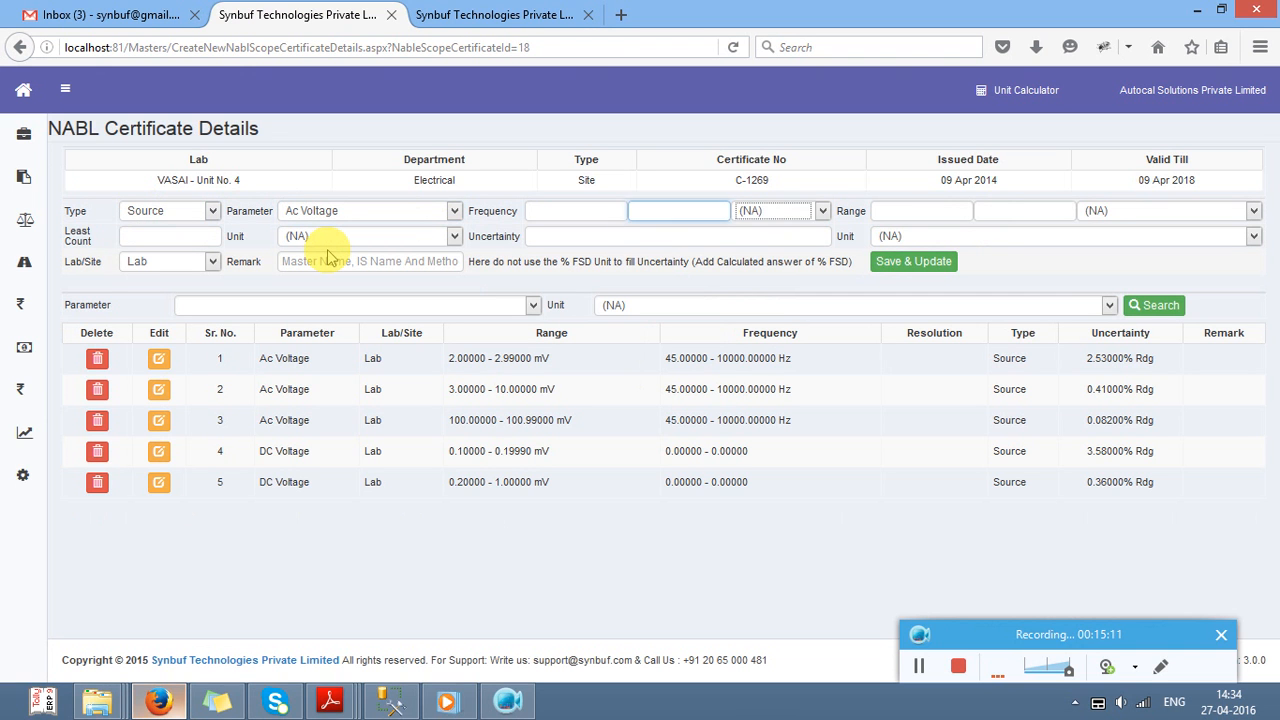
pyautogui.hotkey('shift', 'Tab')
pyautogui.hotkey('shift', 'Tab')
pyautogui.write('45')
pyautogui.press('Tab')
pyautogui.write('10000')
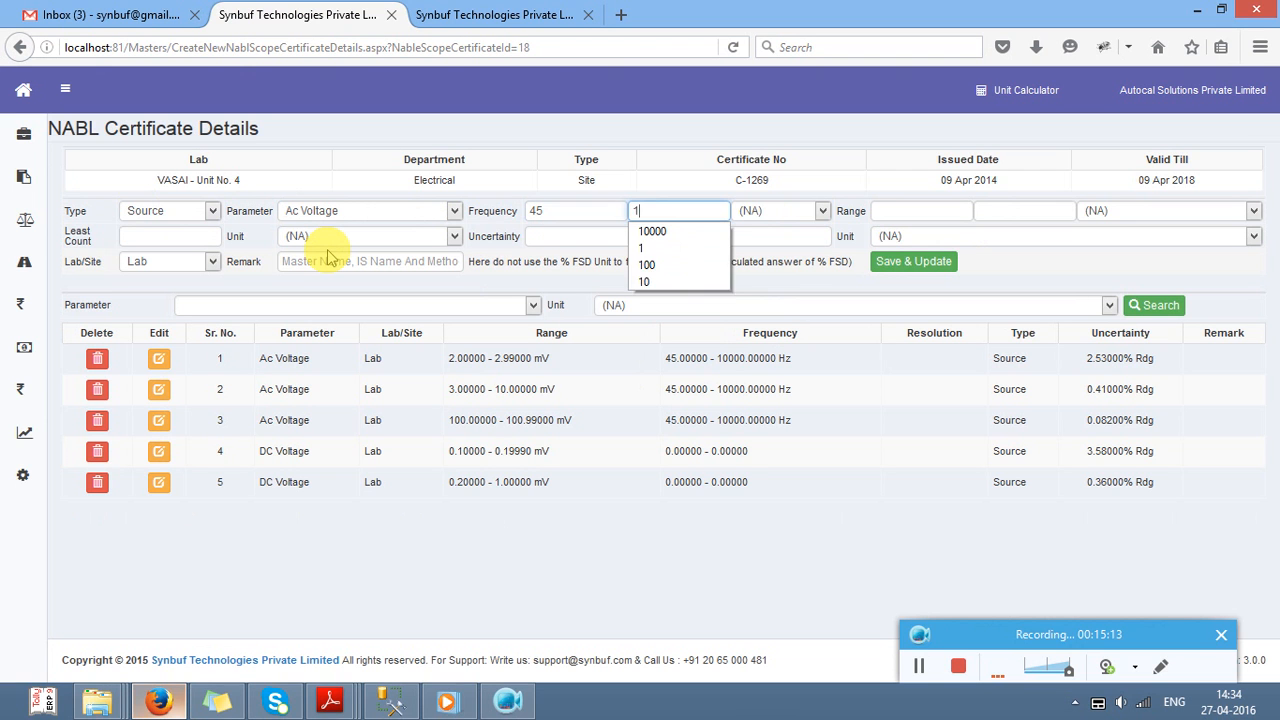
pyautogui.press('Tab')
pyautogui.press('Down')
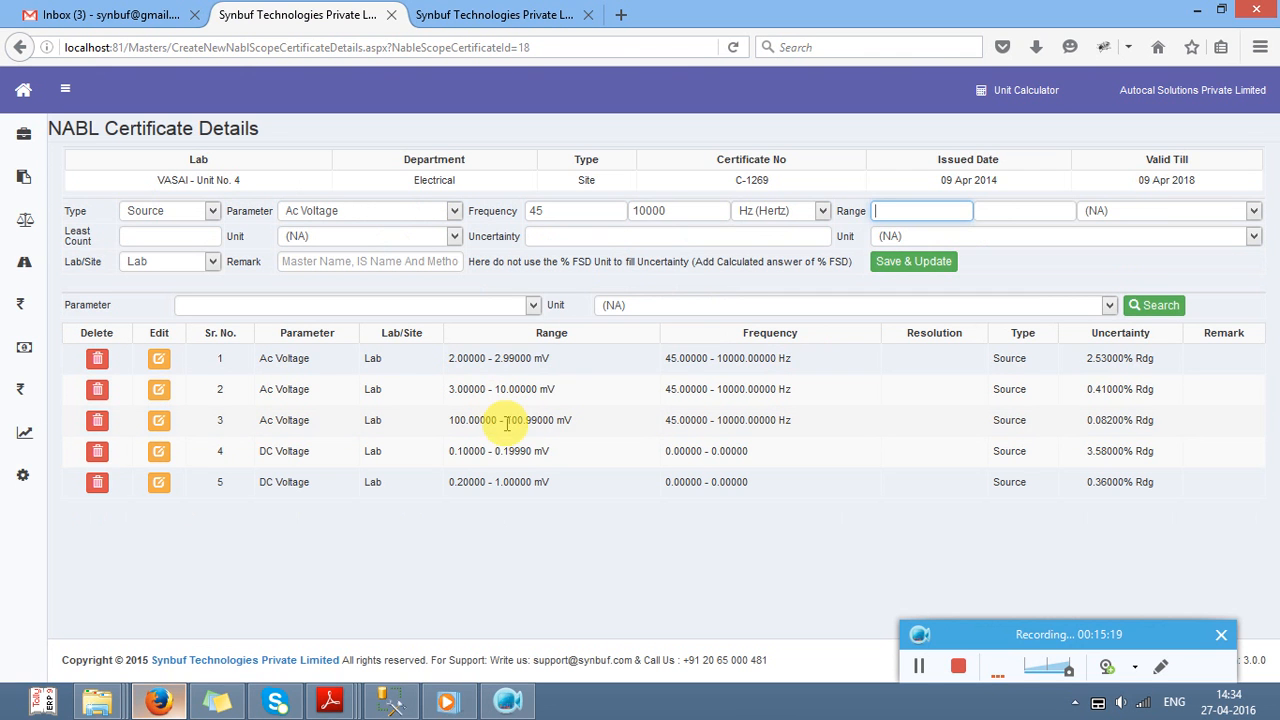
# Step: Check the previous entry's upper limit and the PDF row, and set the new entry's range to 0.199 to 1 V (Volt)
pyautogui.moveTo(507, 423); pyautogui.dragTo(559, 423)
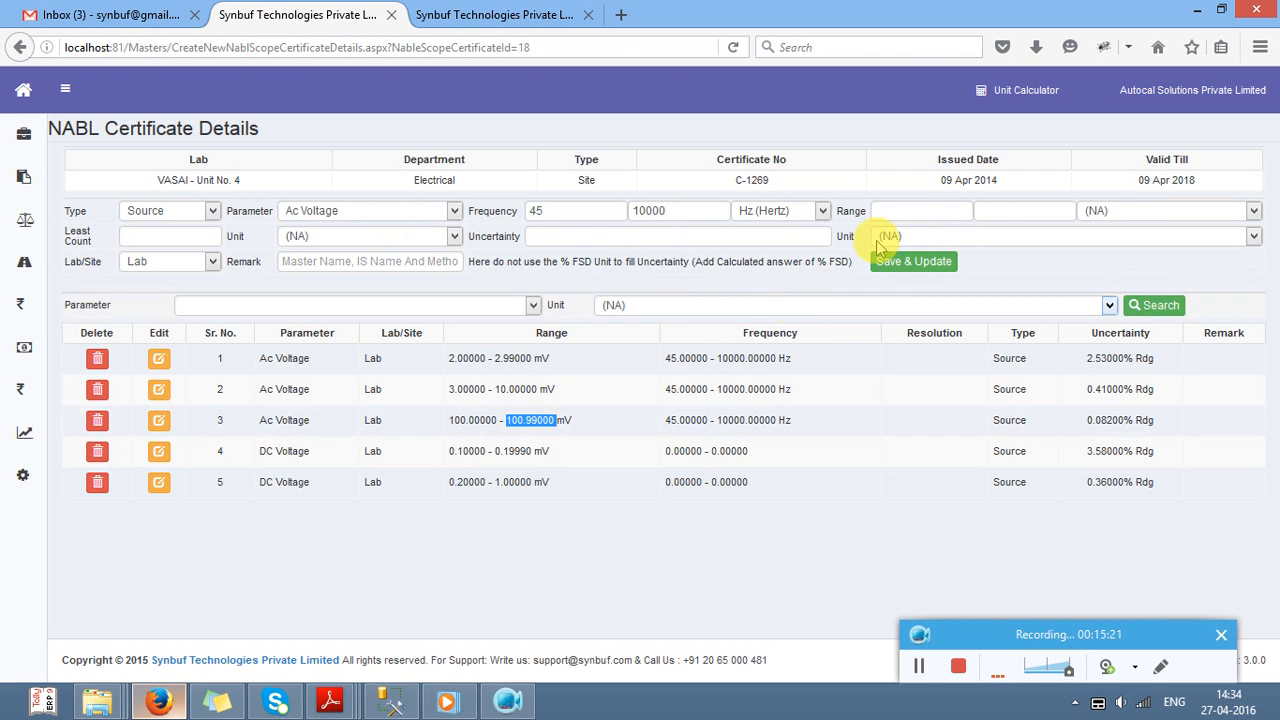
pyautogui.click(916, 215)
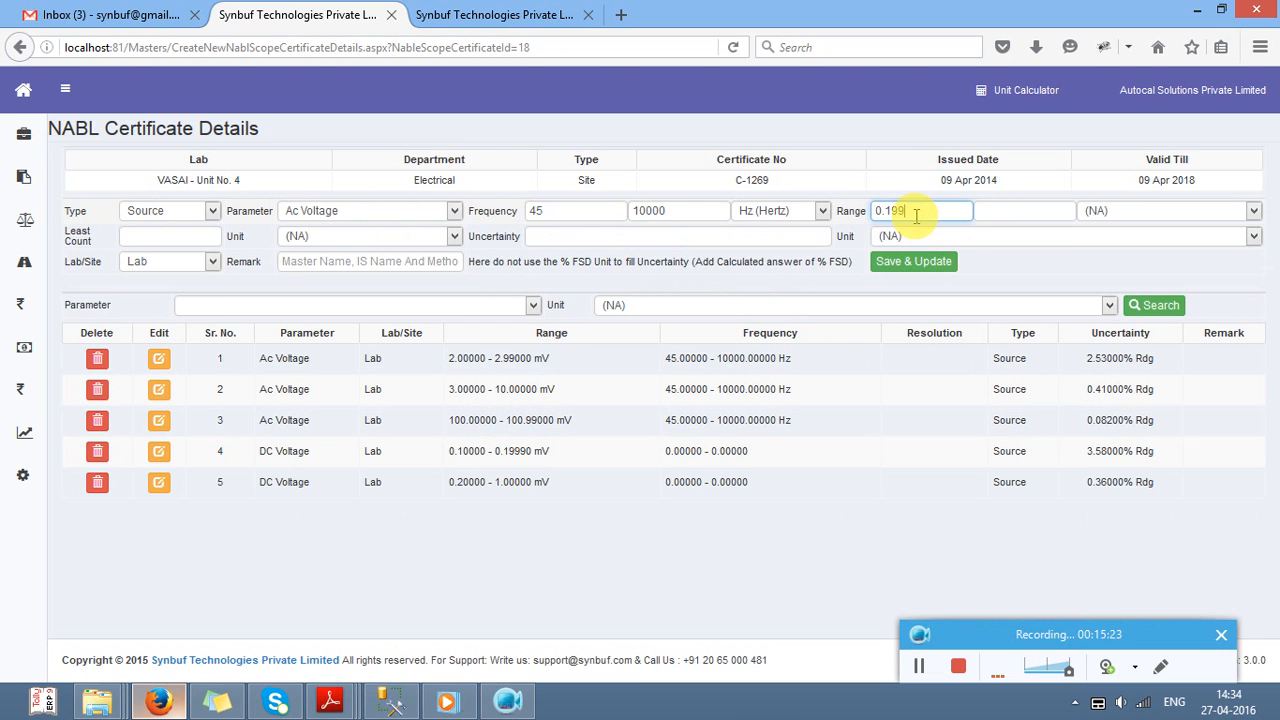
pyautogui.press('Tab')
pyautogui.hotkey('alt', 'Tab')
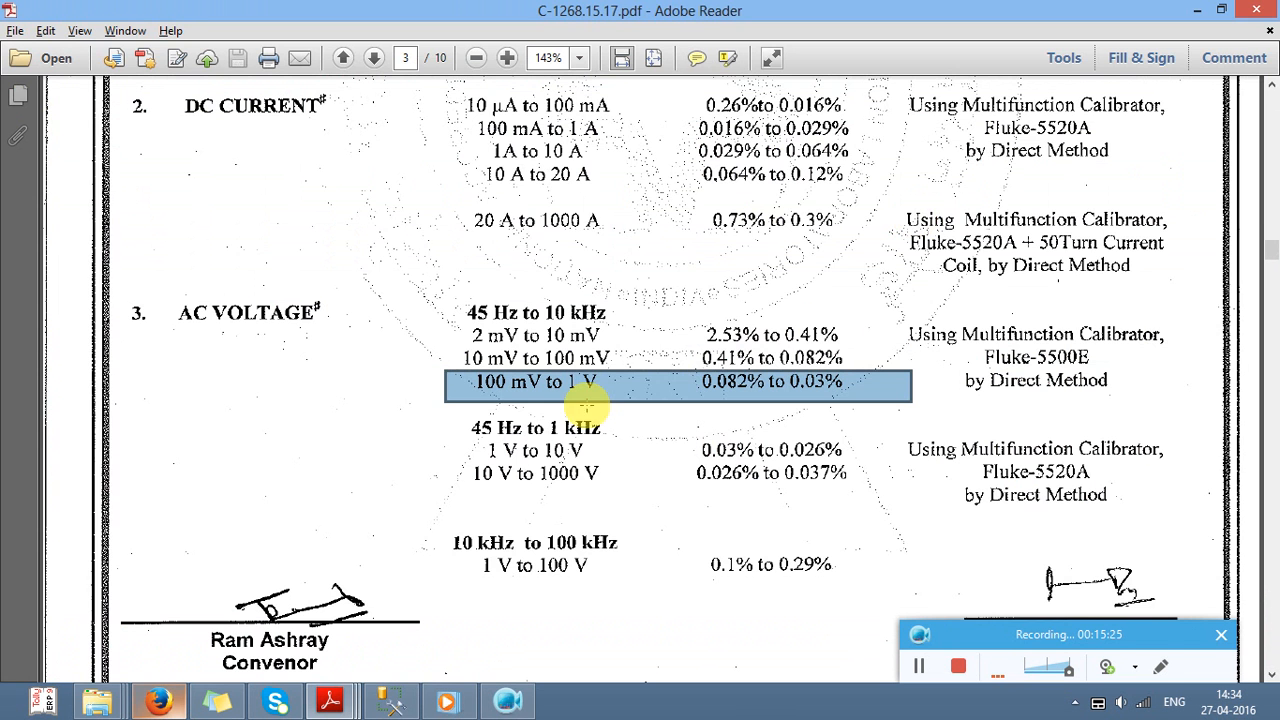
pyautogui.hotkey('alt', 'Tab')
pyautogui.write('1')
pyautogui.press('Tab')
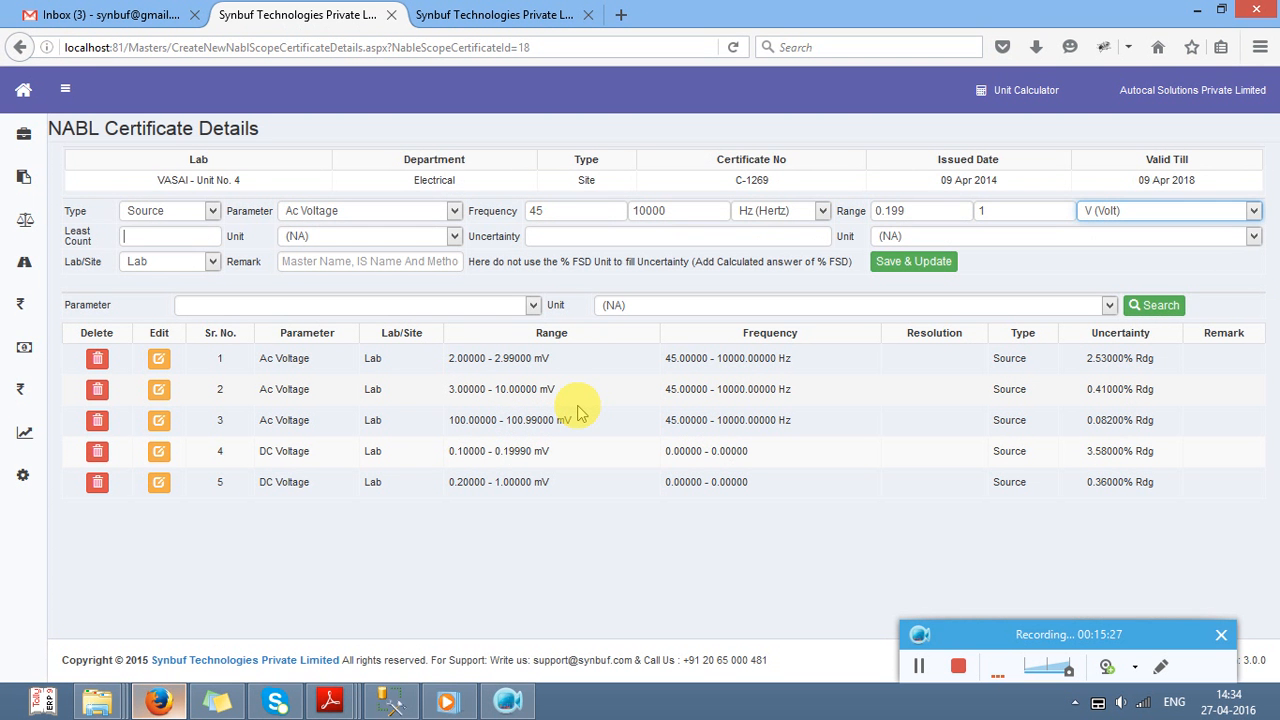
# Step: Check the uncertainty in the marked PDF row, enter 0.03 % Rdg (PercentRdg) for the 0.199 to 1 V entry, and save it
pyautogui.press('Tab')
pyautogui.press('Tab')
pyautogui.hotkey('alt', 'Tab')
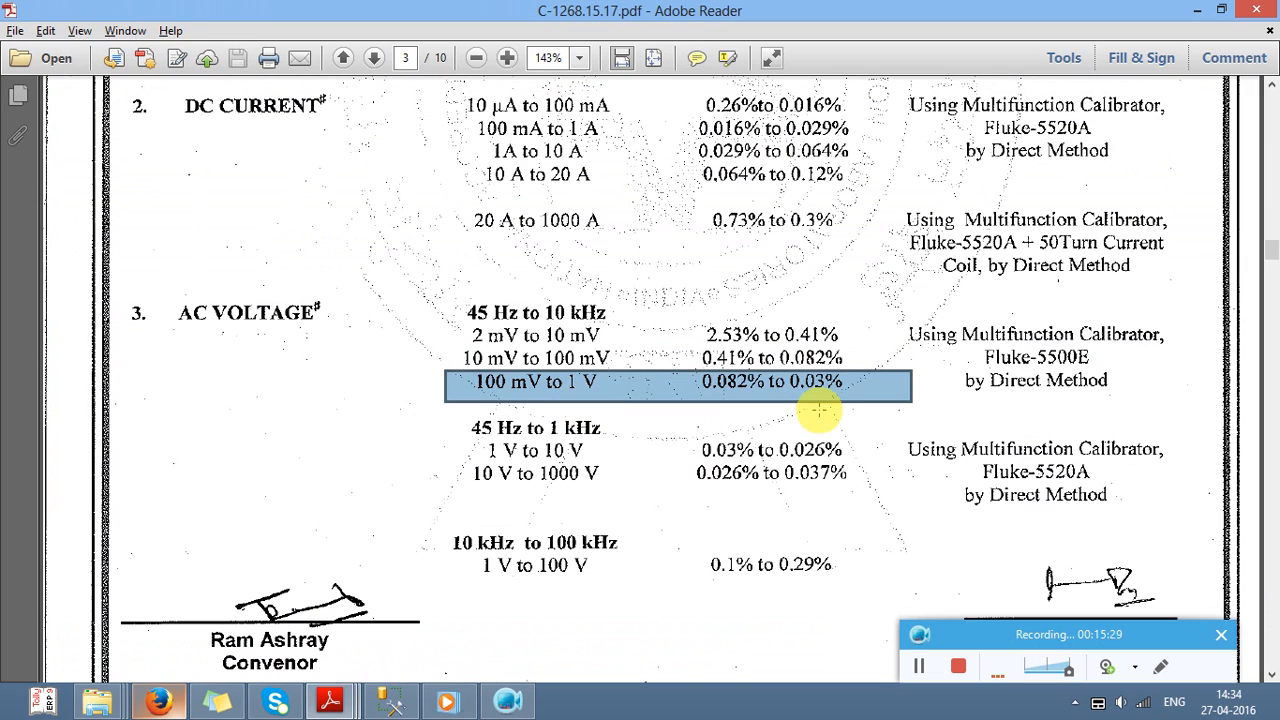
pyautogui.hotkey('alt', 'Tab')
pyautogui.write('0.0')
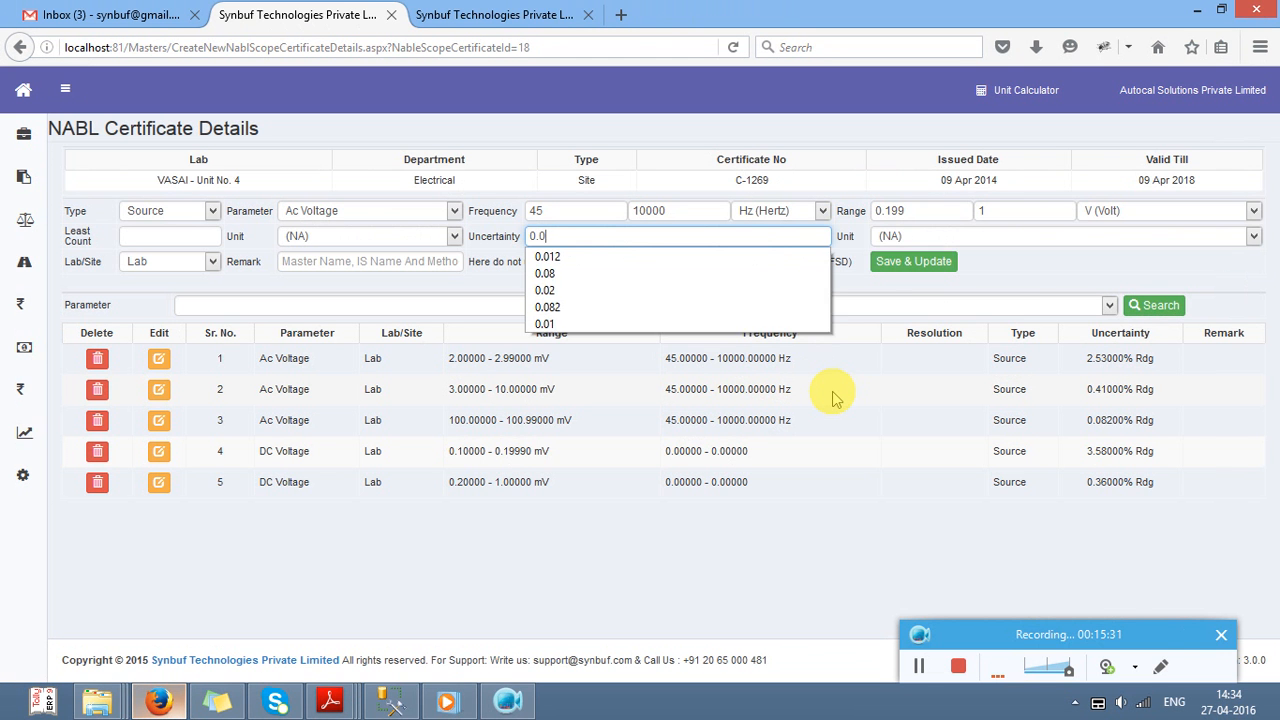
pyautogui.write('3')
pyautogui.press('Tab')
pyautogui.press('Down')
pyautogui.press('Down')
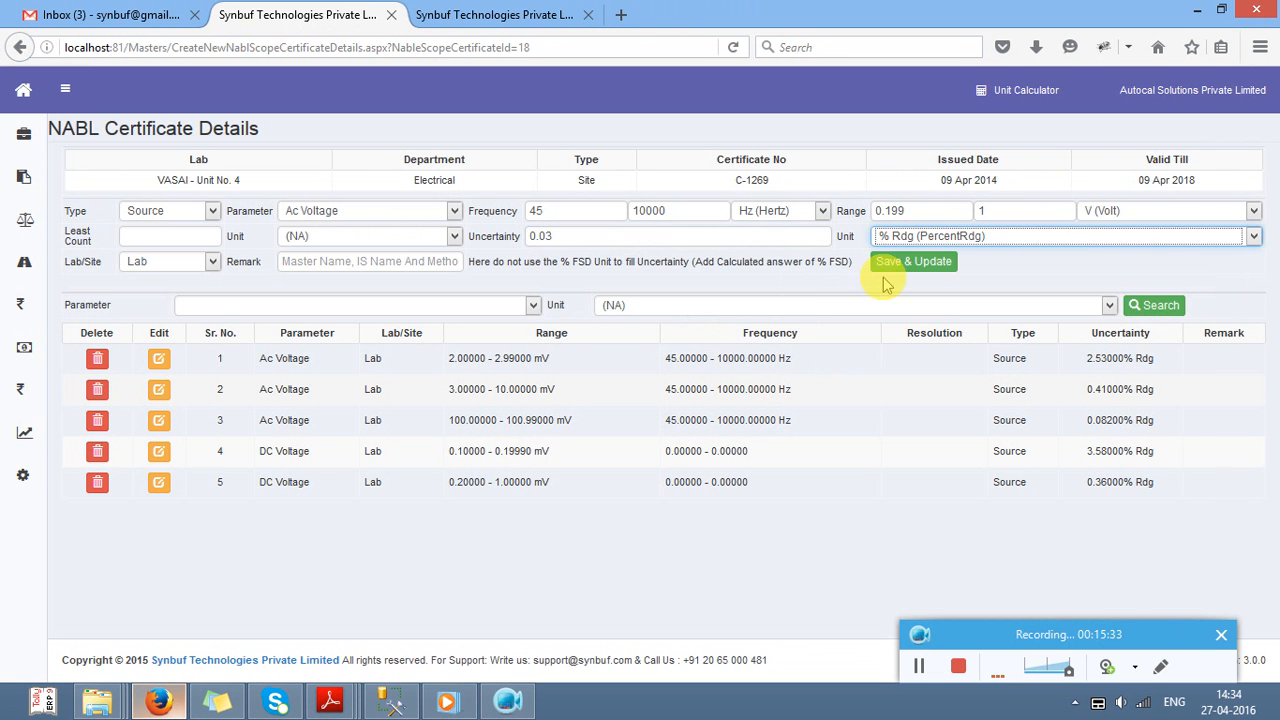
pyautogui.click(910, 266)
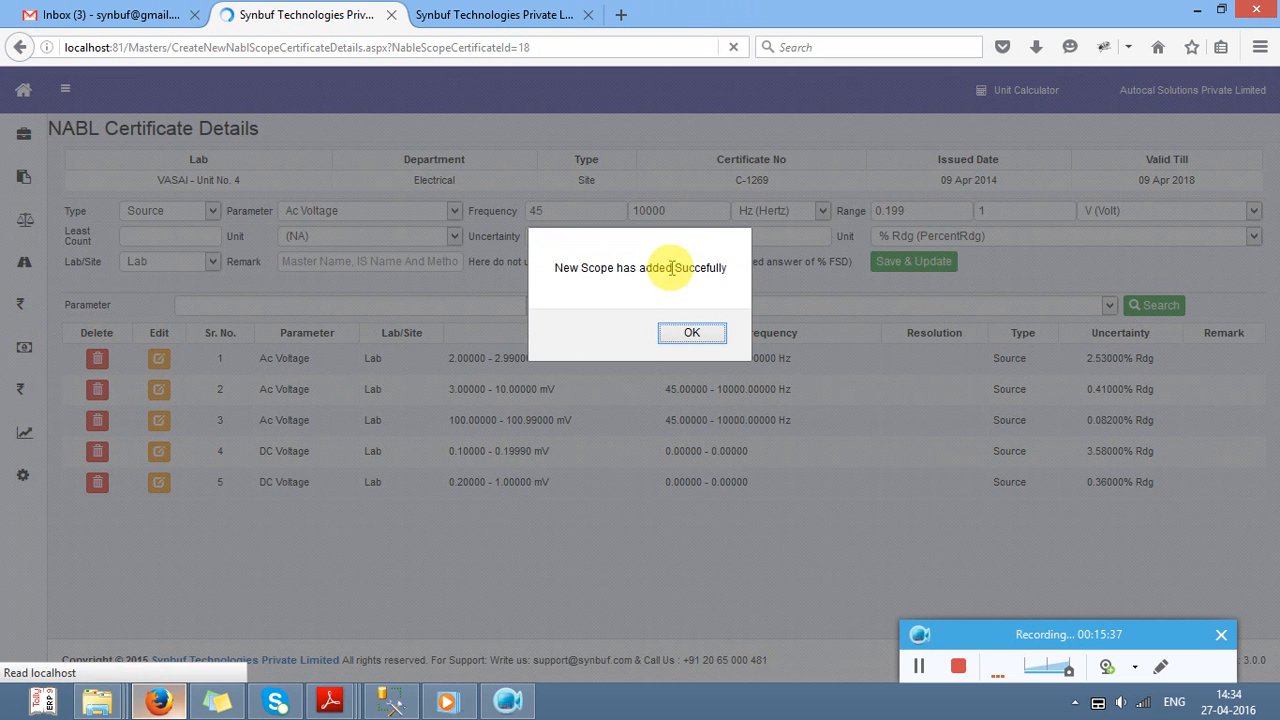
pyautogui.click(689, 332)
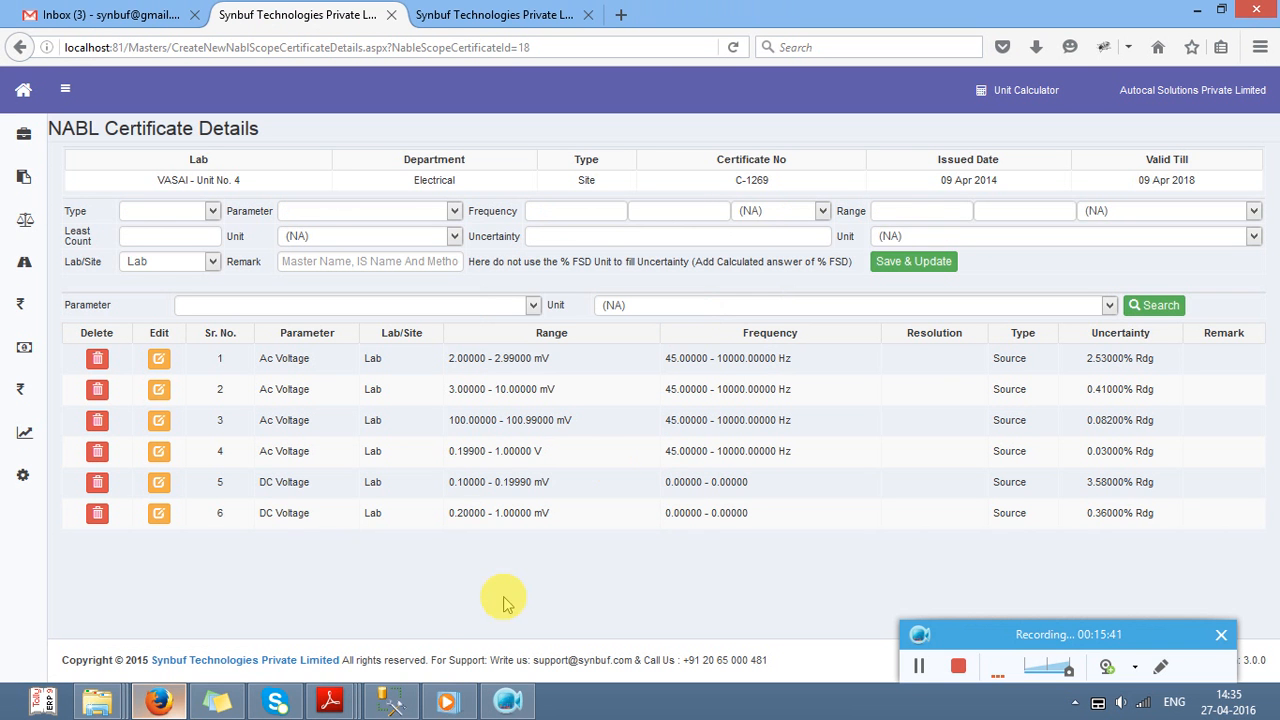
# Step: Switch to the certificate PDF in Adobe Reader, mark the 50 Hz, 20 A to 1000 A row under AC Current, and return to the certificate page
pyautogui.moveTo(330, 700)
pyautogui.click(327, 622)
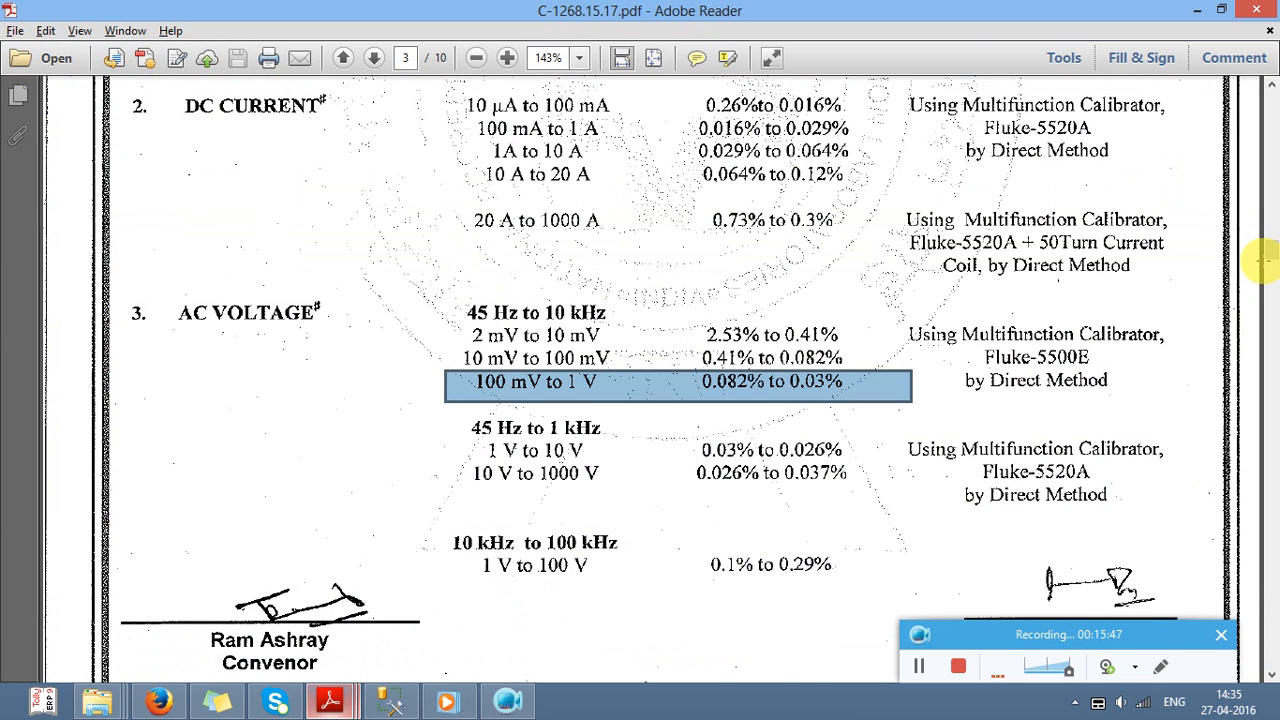
pyautogui.moveTo(1268, 255); pyautogui.dragTo(1270, 303)
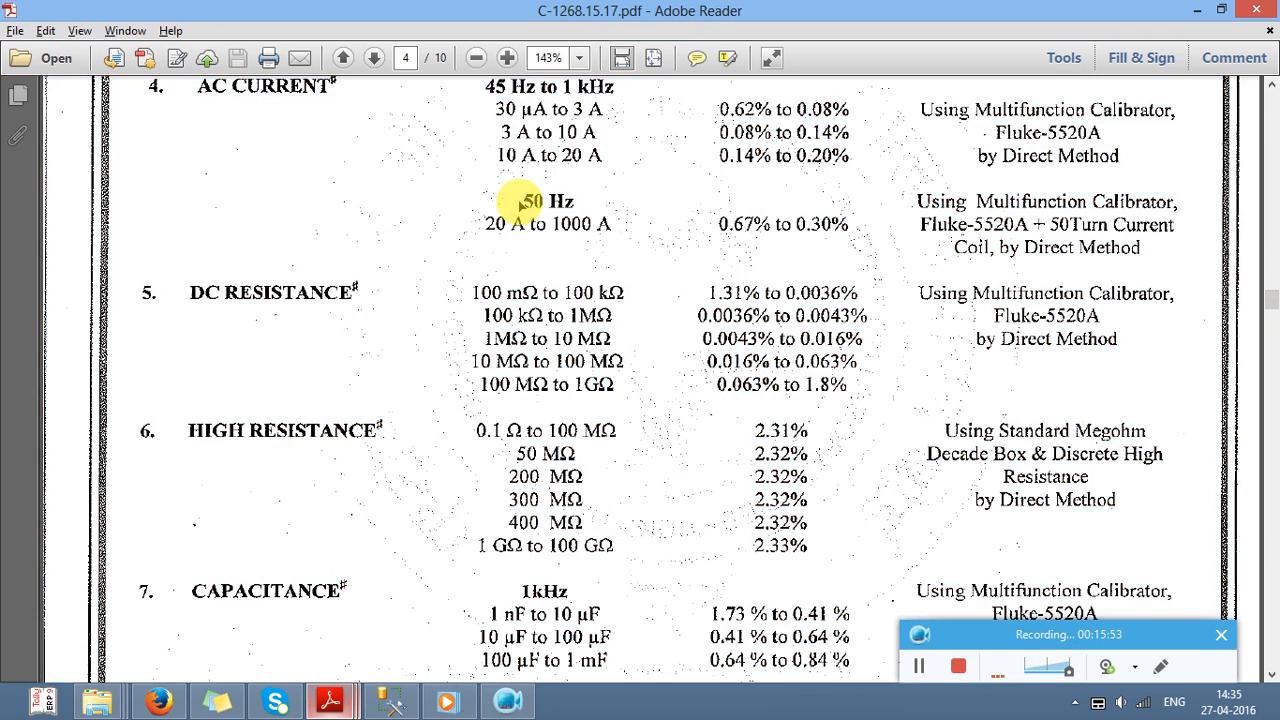
pyautogui.click(508, 200)
pyautogui.moveTo(508, 200); pyautogui.dragTo(664, 240)
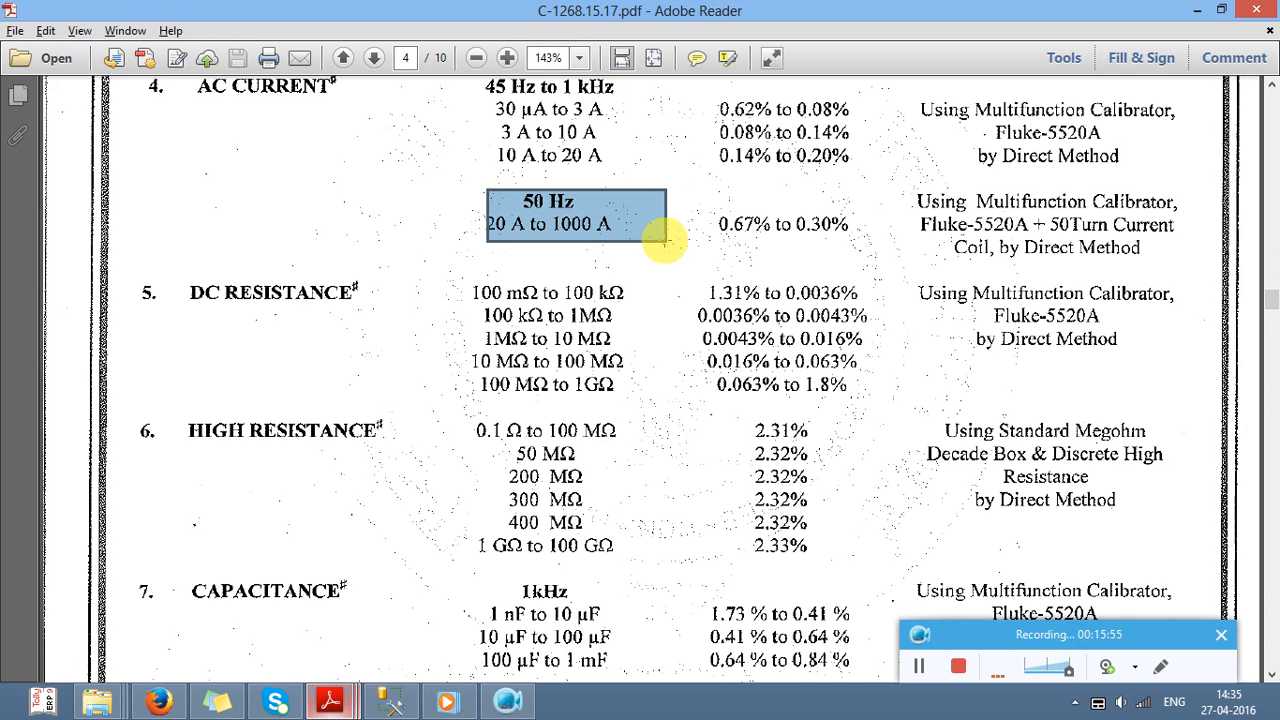
pyautogui.hotkey('alt', 'Tab')
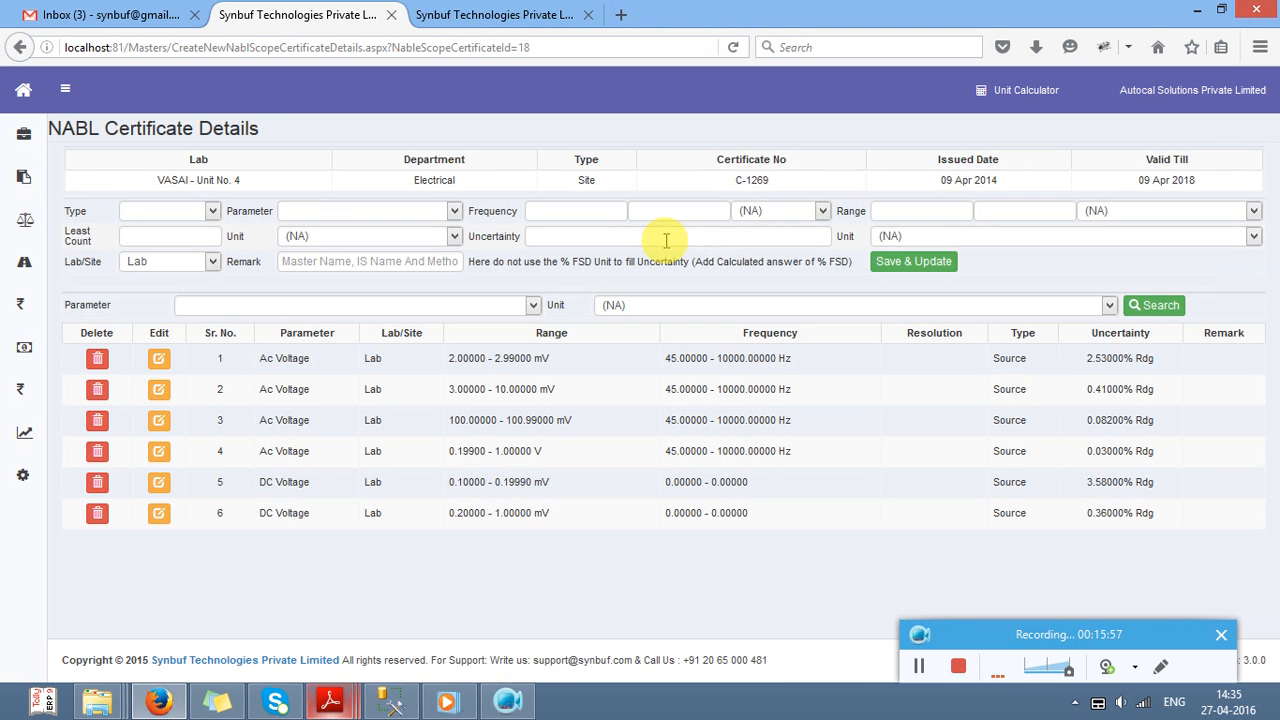
# Step: Start a new scope entry with type Source and parameter Ac Current
pyautogui.click(176, 213)
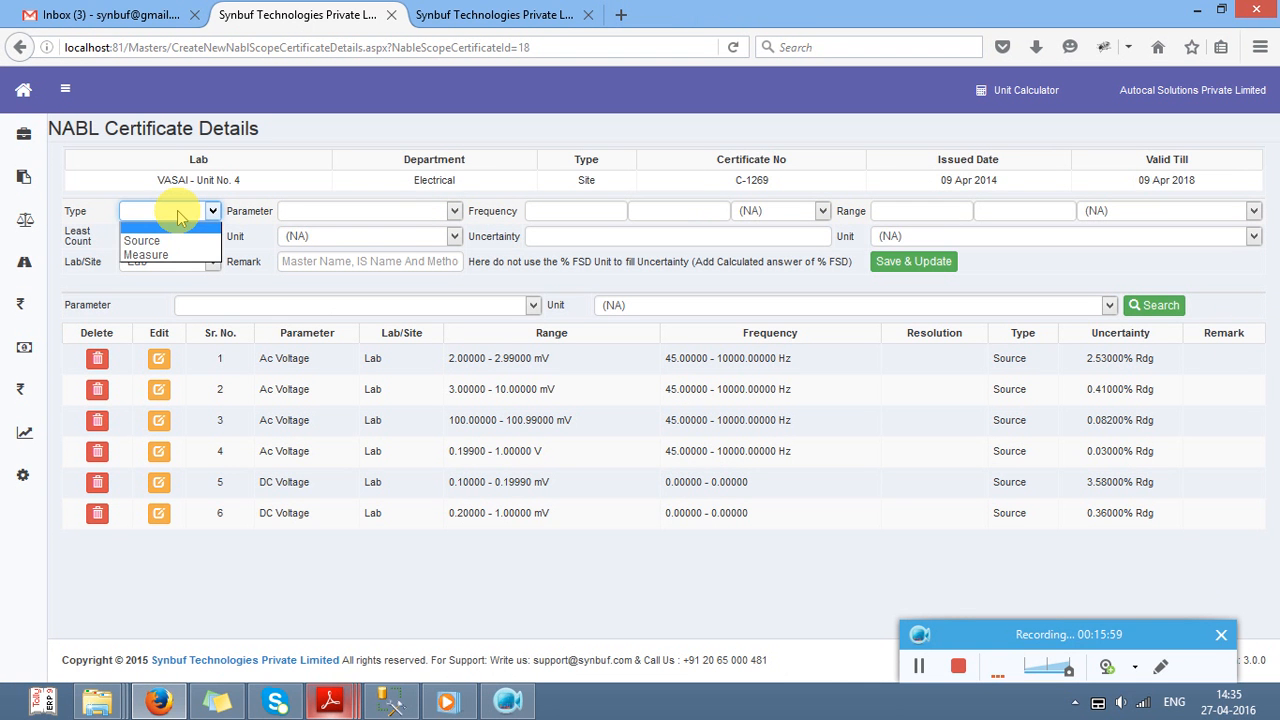
pyautogui.press('Down')
pyautogui.press('Tab')
pyautogui.click(325, 213)
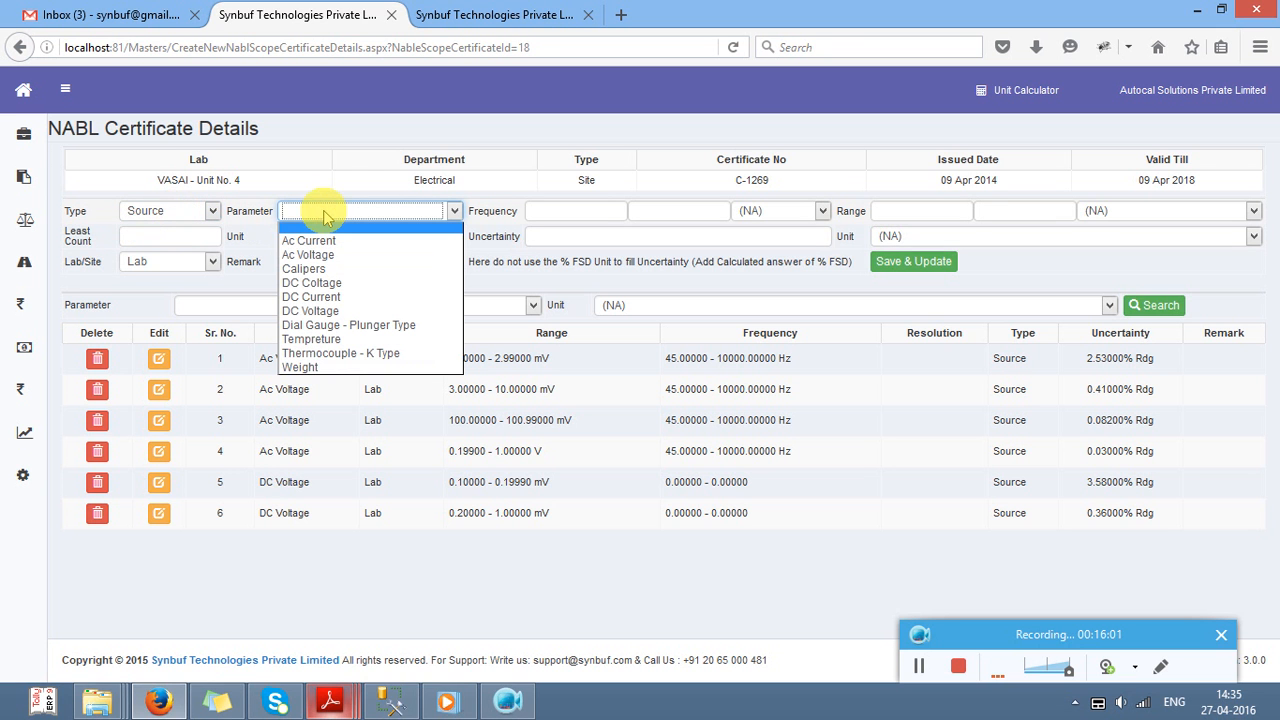
pyautogui.click(335, 241)
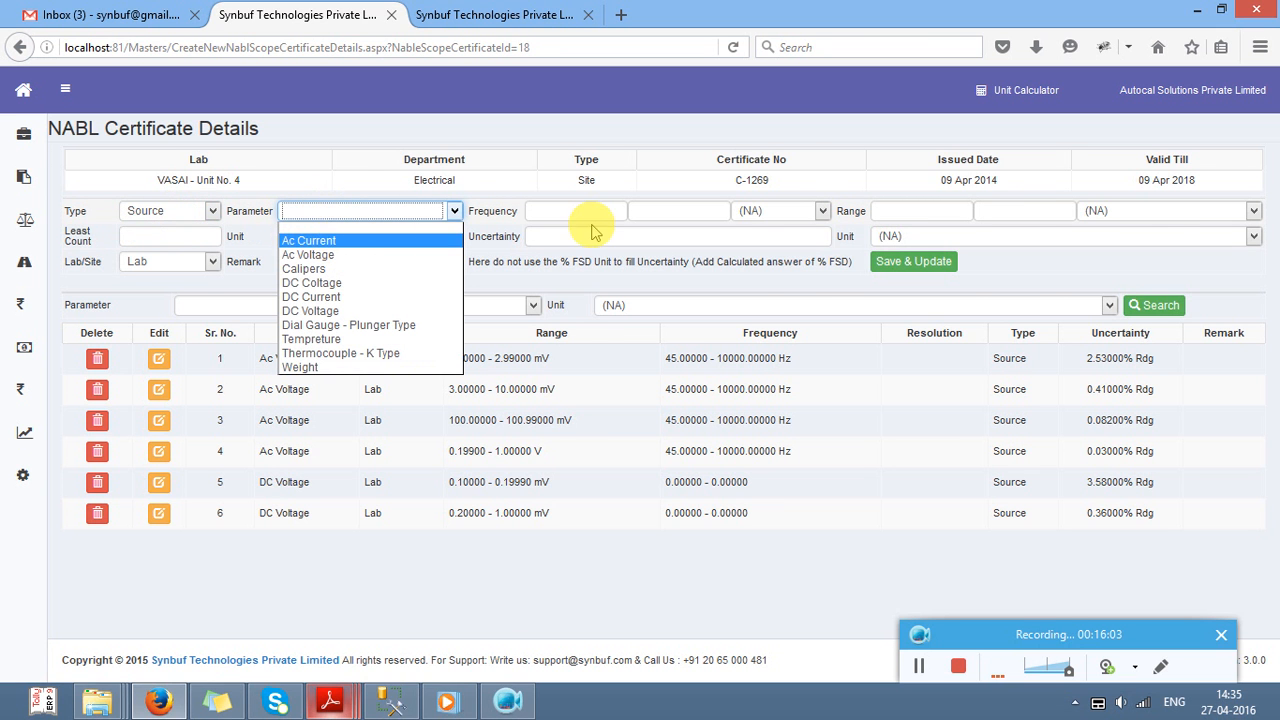
# Step: Check the frequency in the marked PDF row and enter 50 to 50 Hz (Hertz) for the Ac Current entry
pyautogui.click(587, 211)
pyautogui.hotkey('alt', 'Tab')
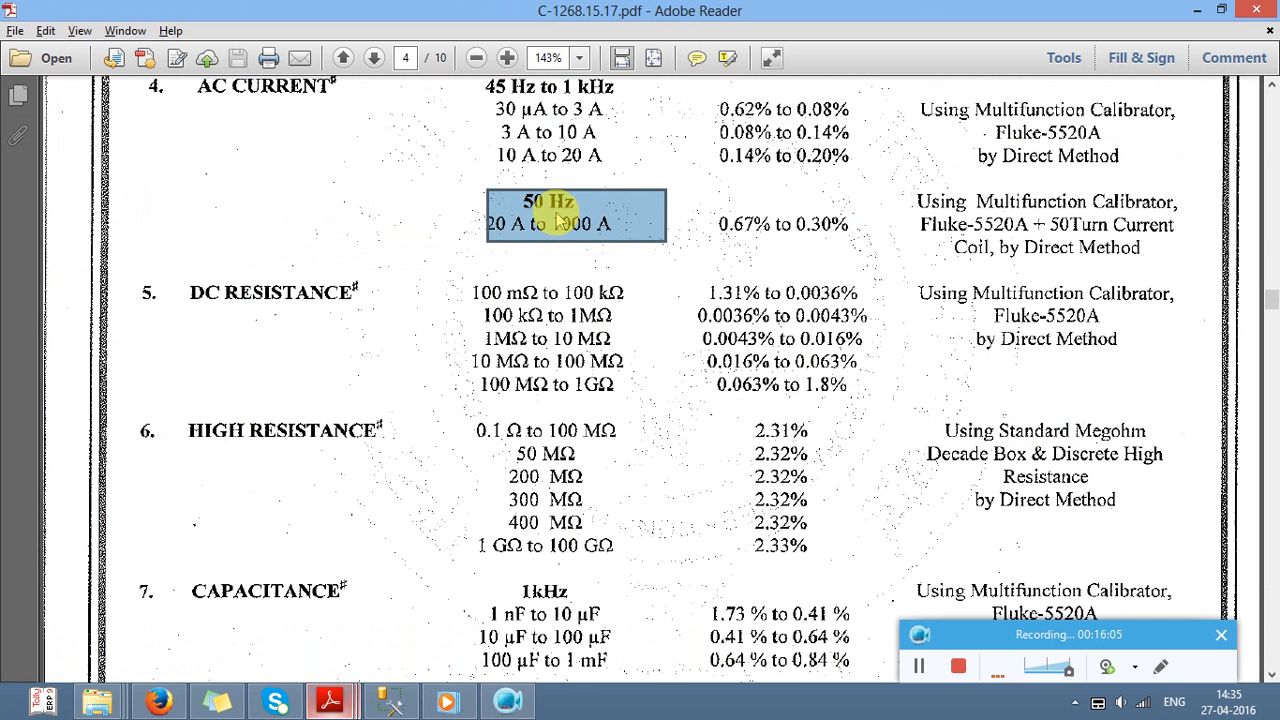
pyautogui.hotkey('alt', 'Tab')
pyautogui.write('50')
pyautogui.press('Tab')
pyautogui.write('50')
pyautogui.press('Tab')
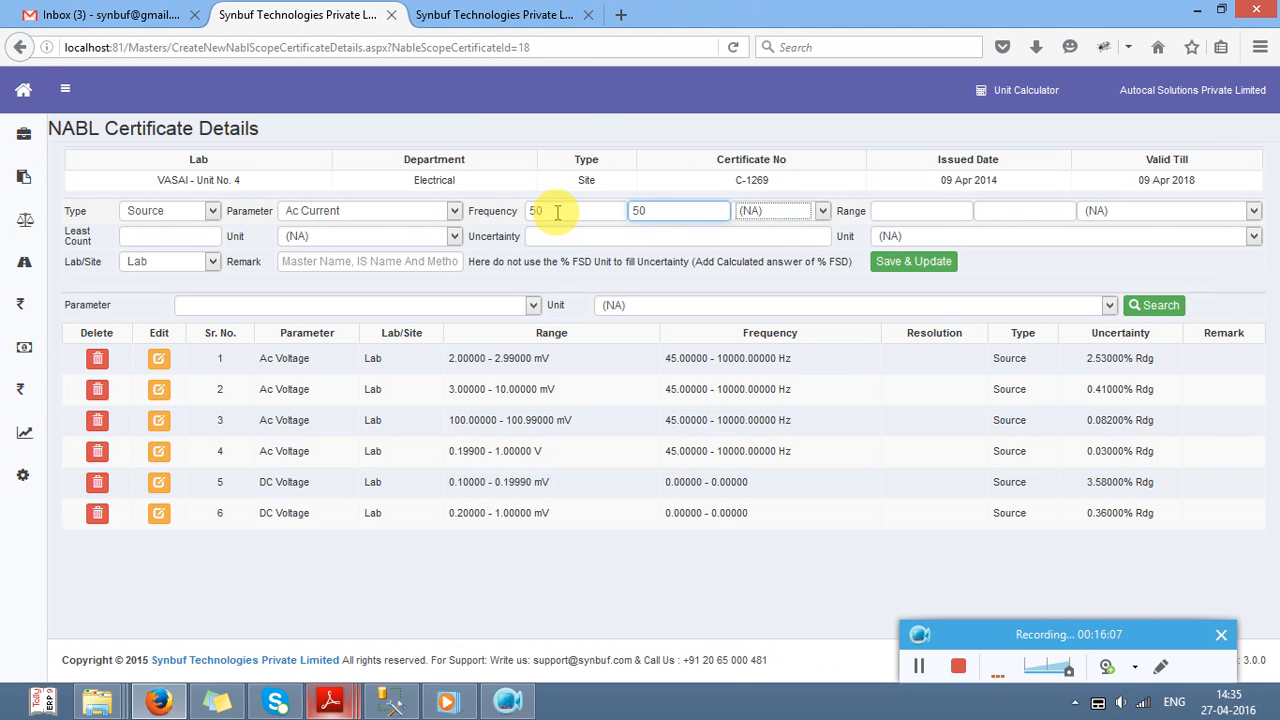
pyautogui.press('Down')
pyautogui.press('Tab')
# Step: Check the marked PDF row and set the Ac Current entry's range to 20 to 1000 A (Ampere)
pyautogui.hotkey('alt', 'Tab')
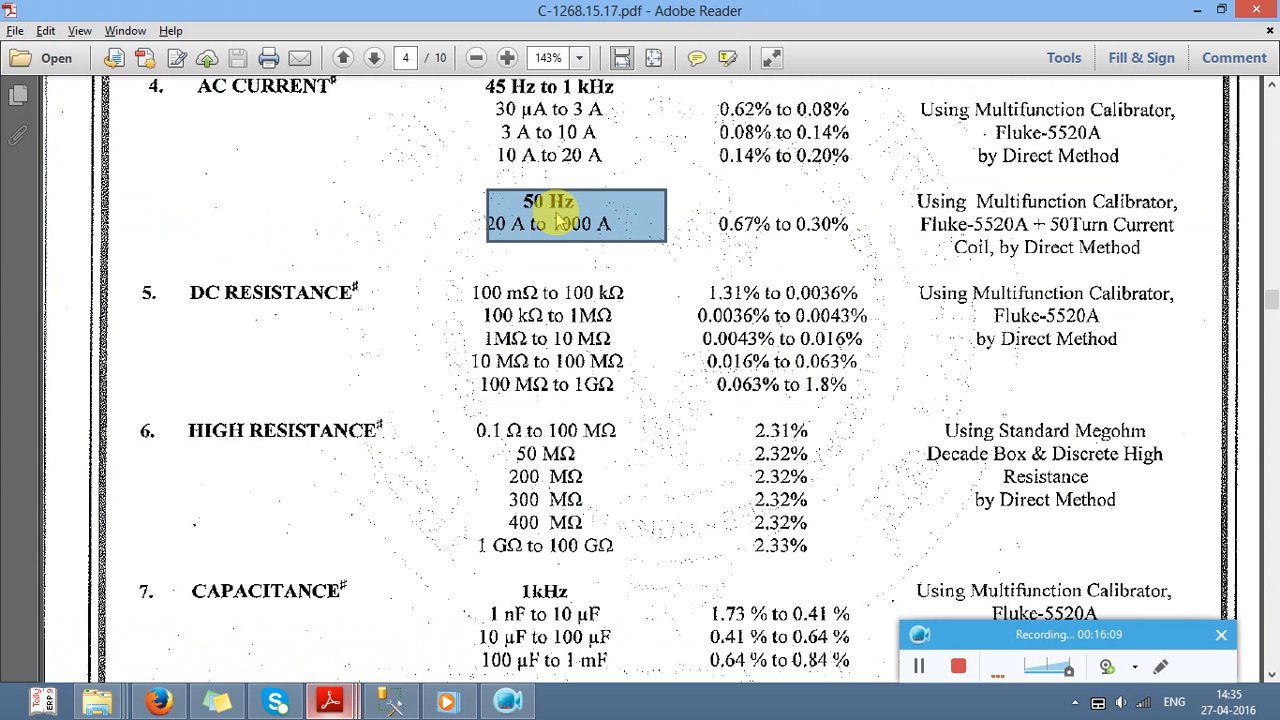
pyautogui.hotkey('alt', 'Tab')
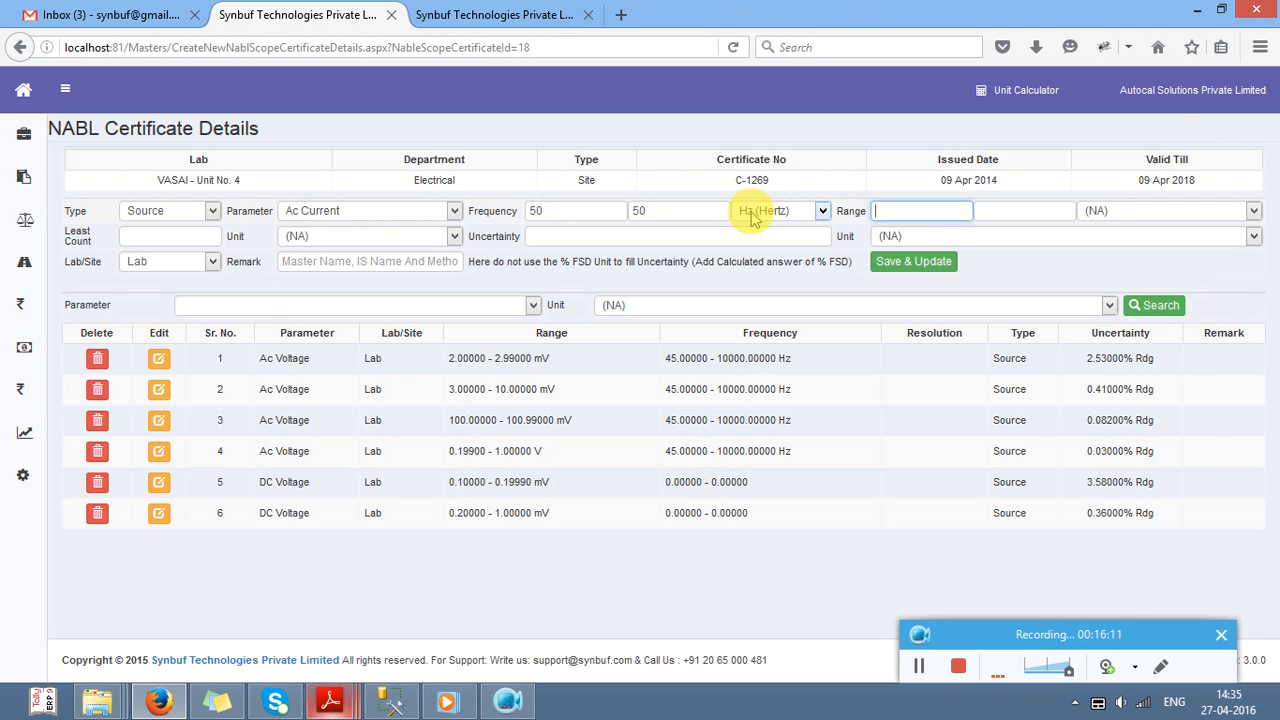
pyautogui.write('1000')
pyautogui.press('Tab')
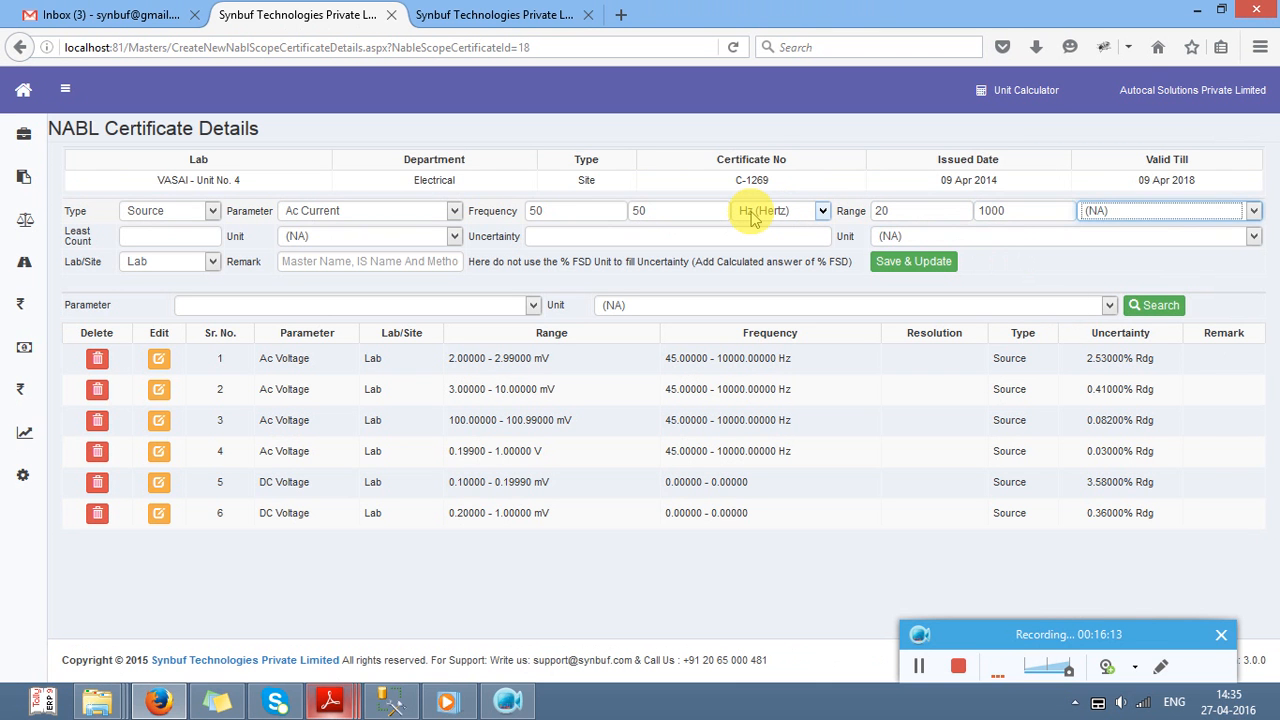
pyautogui.press('Down')
pyautogui.press('Tab')
pyautogui.press('Tab')
pyautogui.press('Tab')
# Step: Check the uncertainties in the marked PDF row and change the entry's upper range limit to 20.99
pyautogui.hotkey('alt', 'Tab')
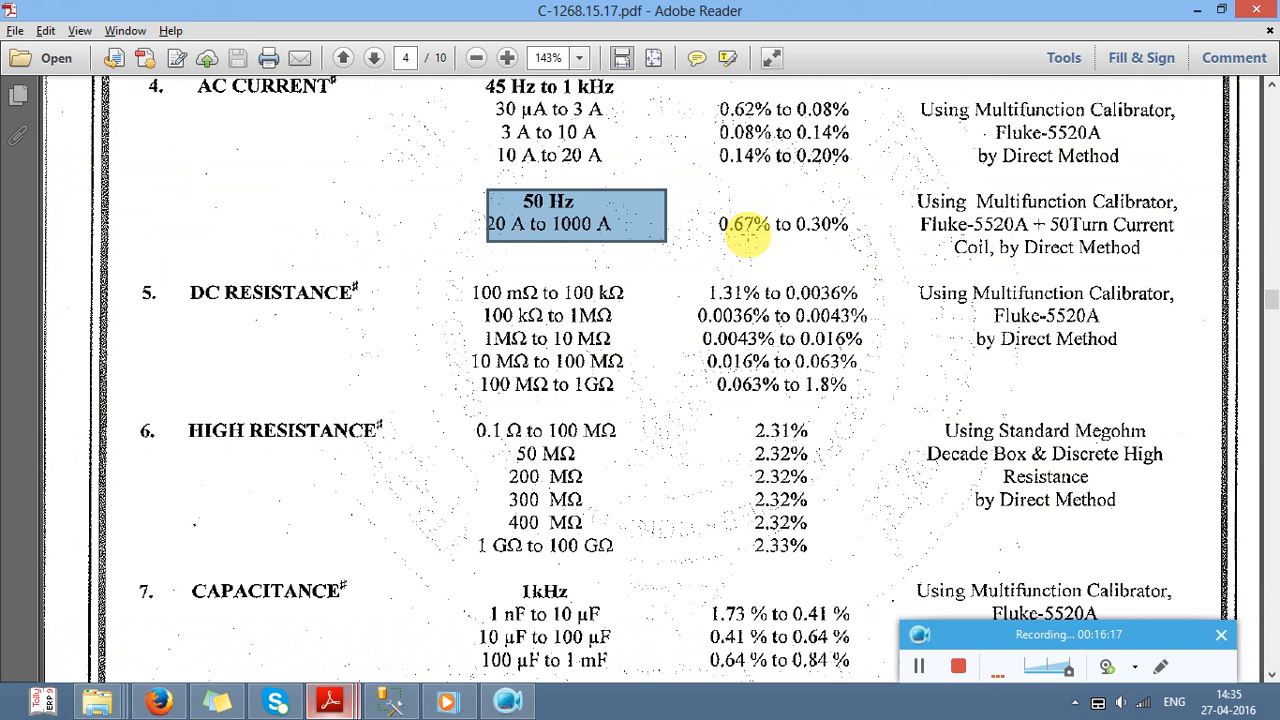
pyautogui.hotkey('alt', 'Tab')
pyautogui.hotkey('shift', 'Tab')
pyautogui.hotkey('shift', 'Tab')
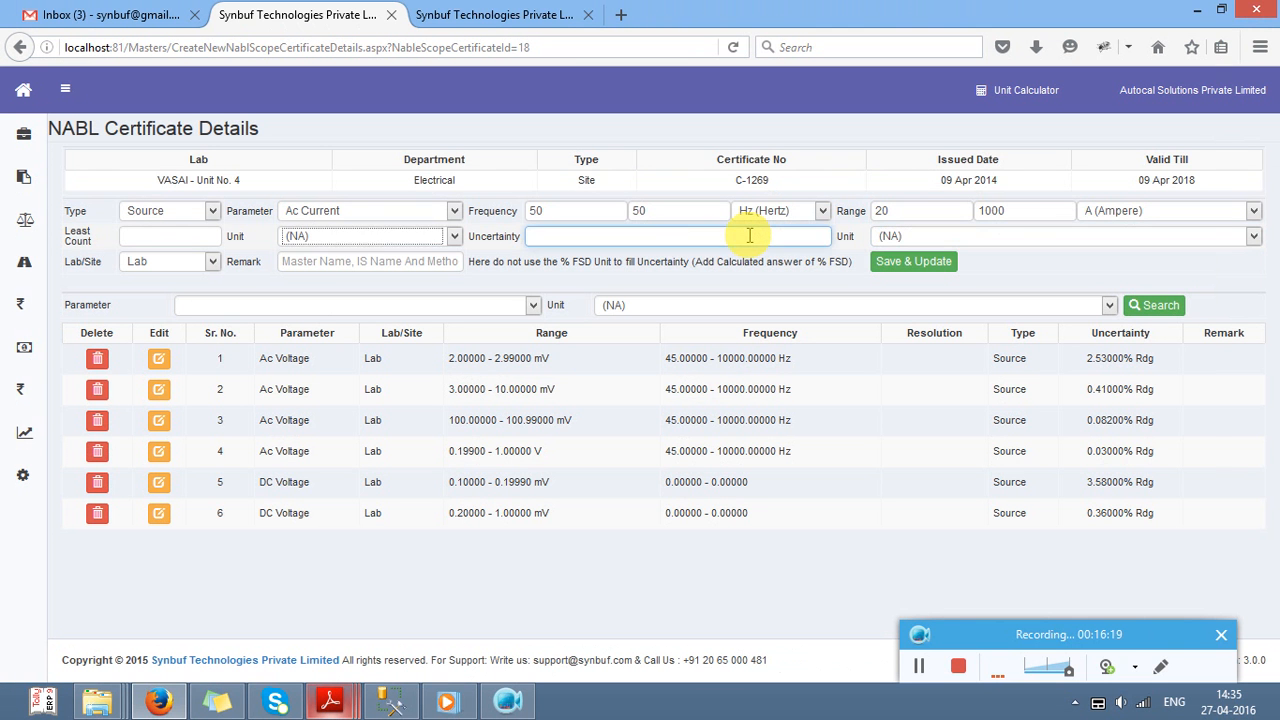
pyautogui.doubleClick(1017, 208)
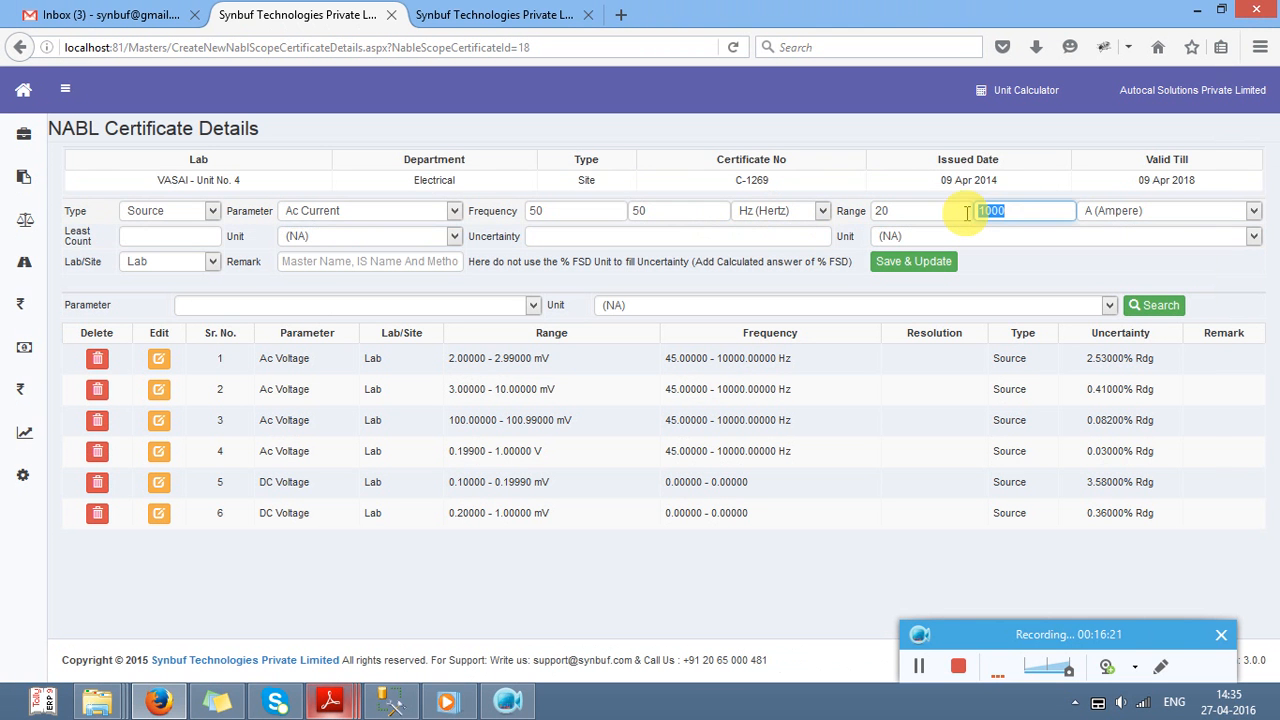
pyautogui.write('20.99')
pyautogui.press('Tab')
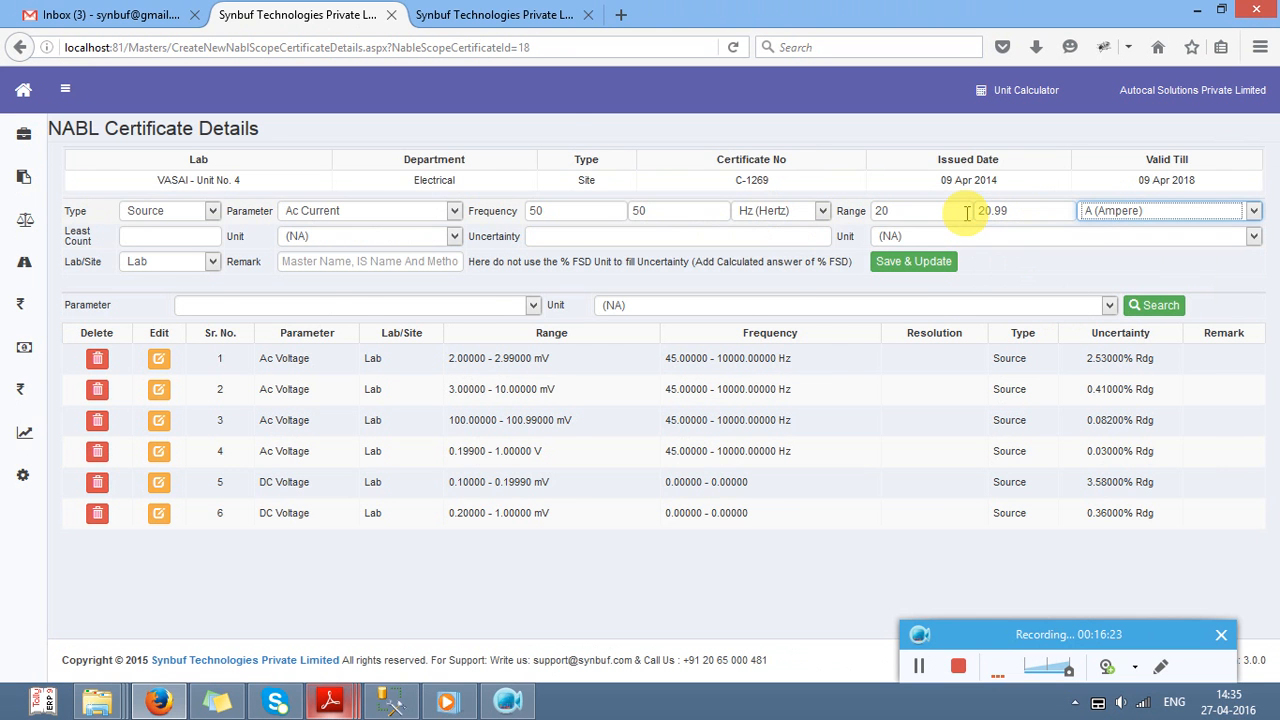
# Step: Check the PDF row's uncertainty, enter 0.67 % Rdg (PercentRdg) for the 20 to 20.99 A entry, and save it
pyautogui.hotkey('alt', 'Tab')
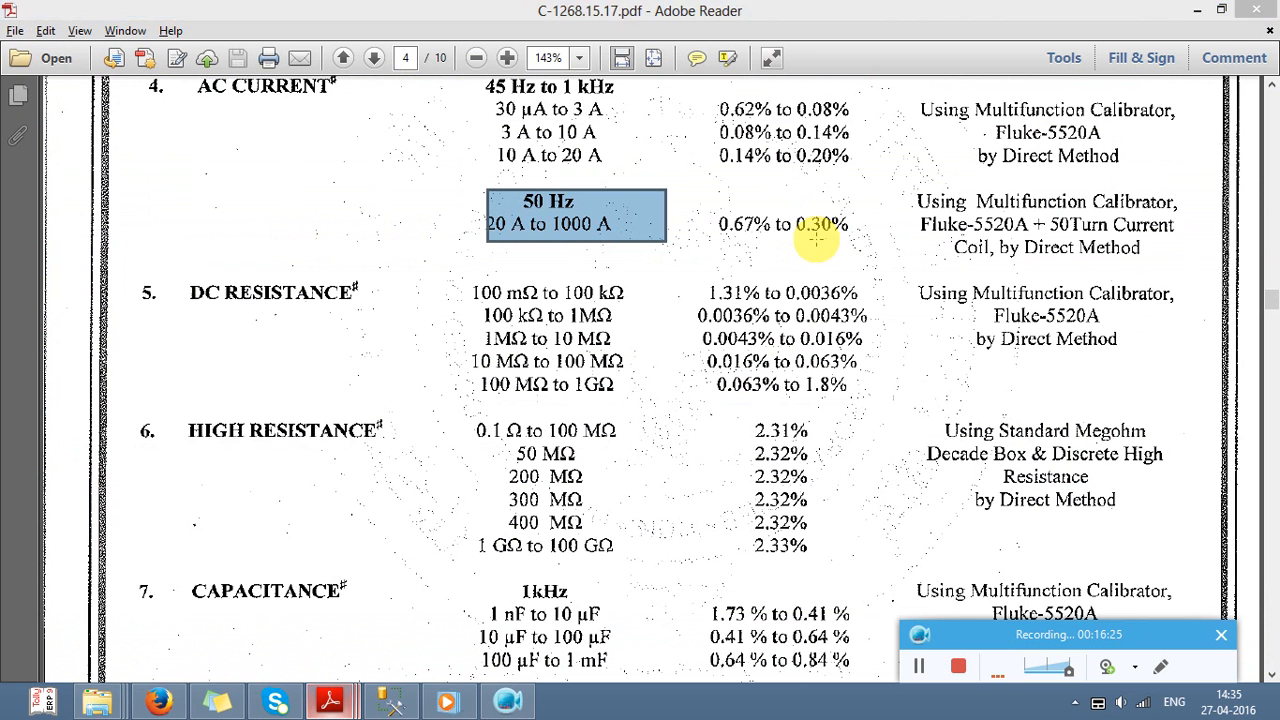
pyautogui.hotkey('alt', 'Tab')
pyautogui.doubleClick(782, 244)
pyautogui.write('0.67')
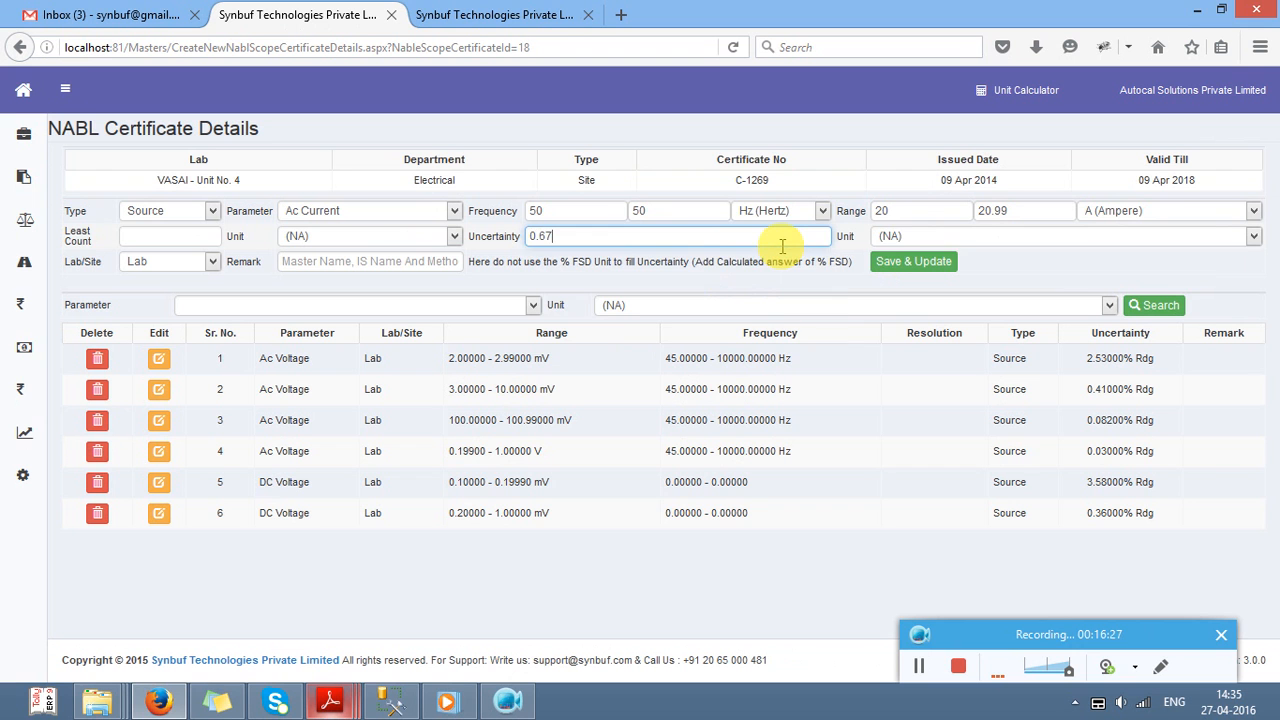
pyautogui.press('Tab')
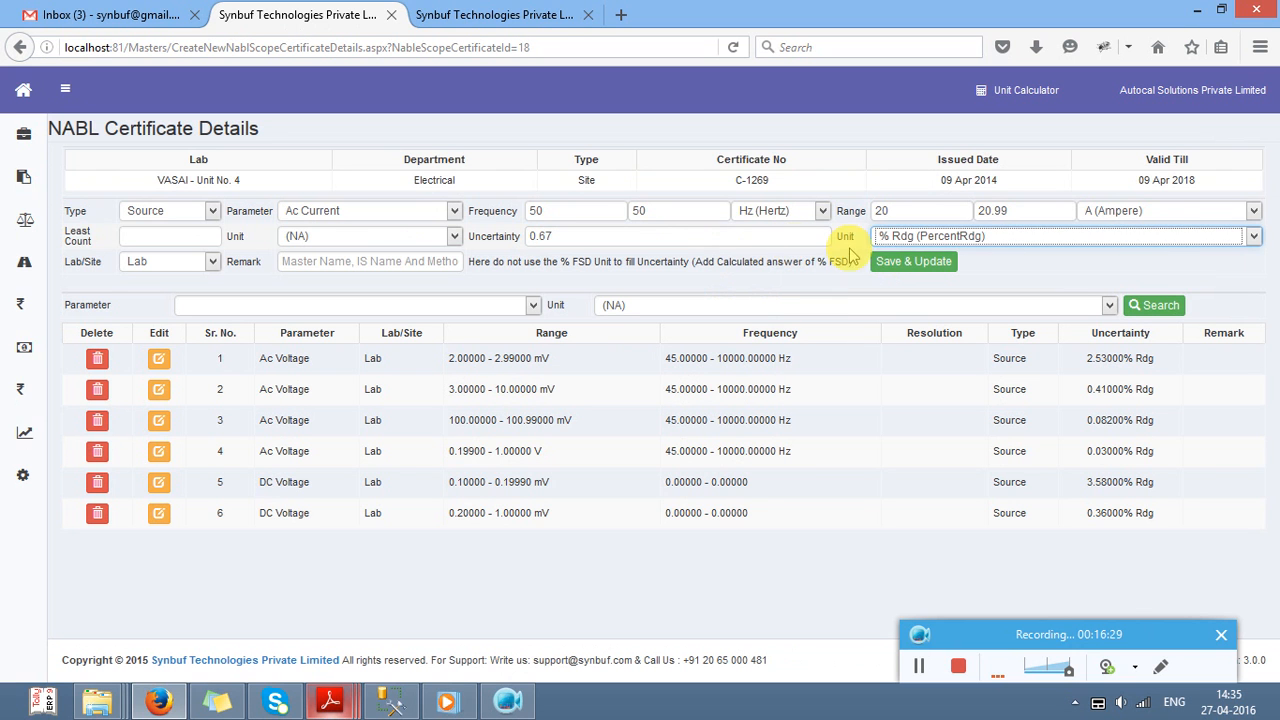
pyautogui.click(895, 268)
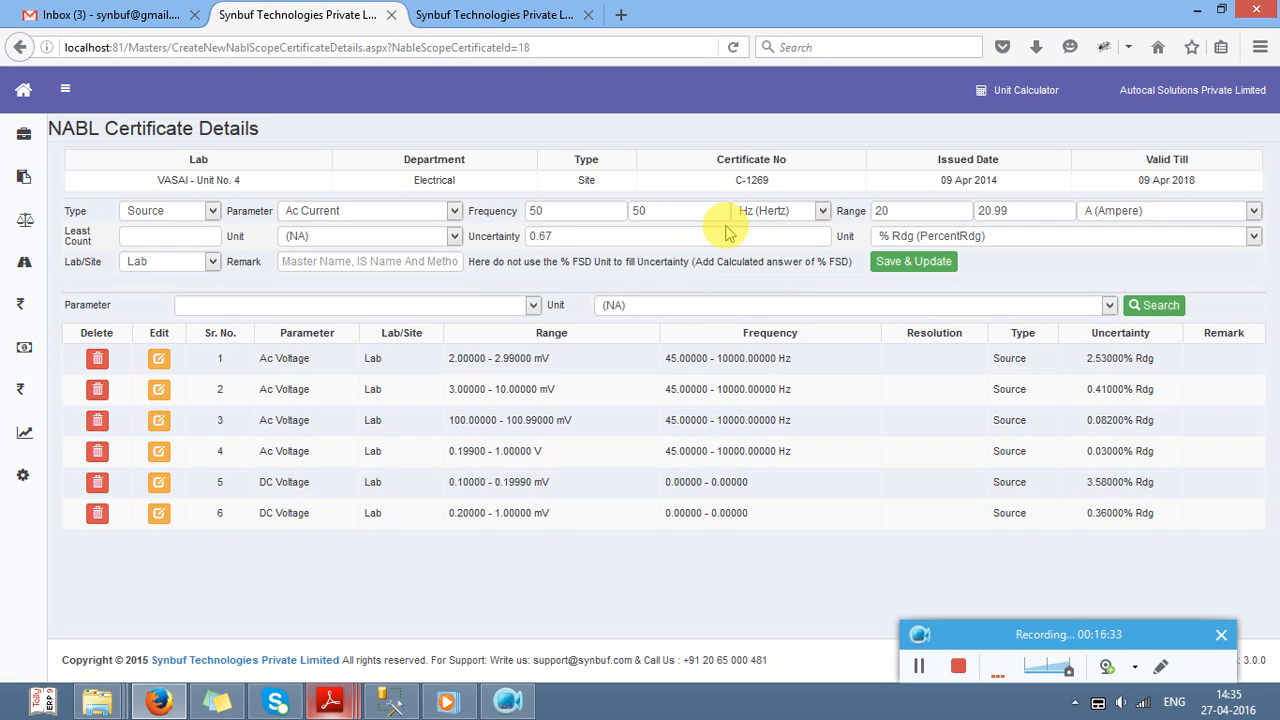
# Step: Start a second current entry with type Source and parameter Ac Current
pyautogui.click(181, 218)
pyautogui.click(185, 226)
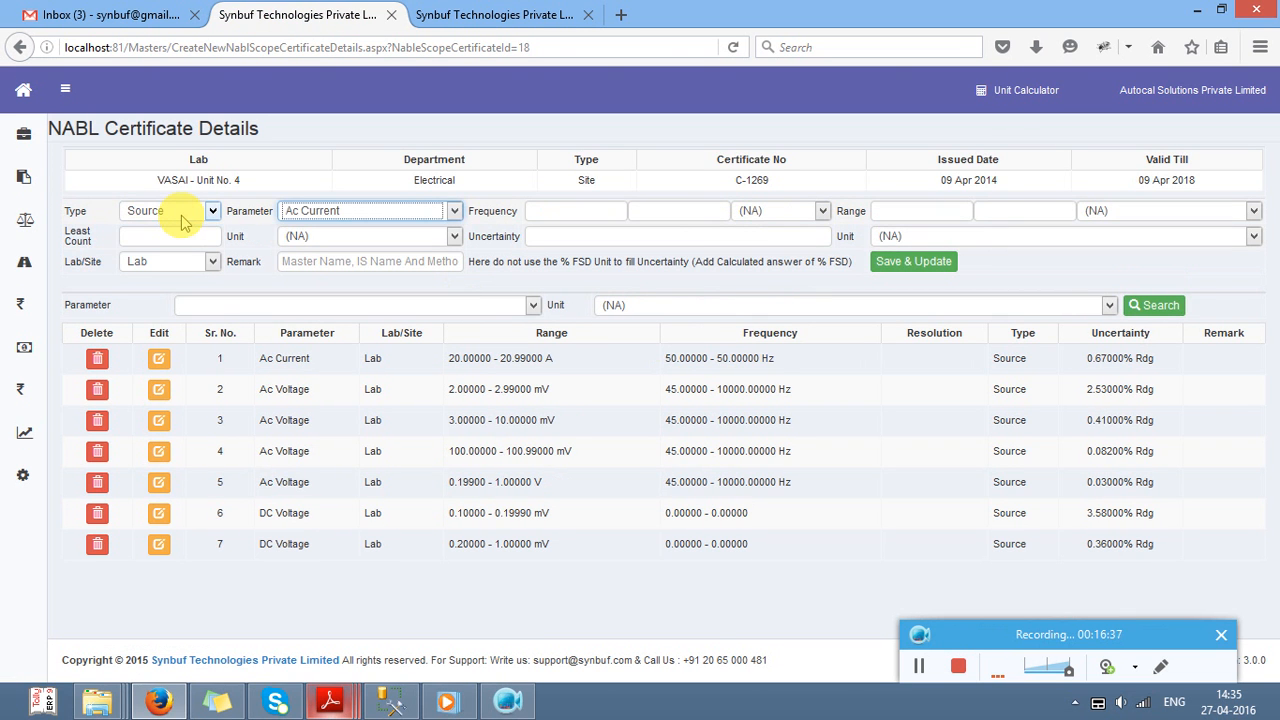
pyautogui.press('Tab')
# Step: Enter a frequency of 50 to 50 Hz (Hertz) for the second Ac Current entry
pyautogui.write('50')
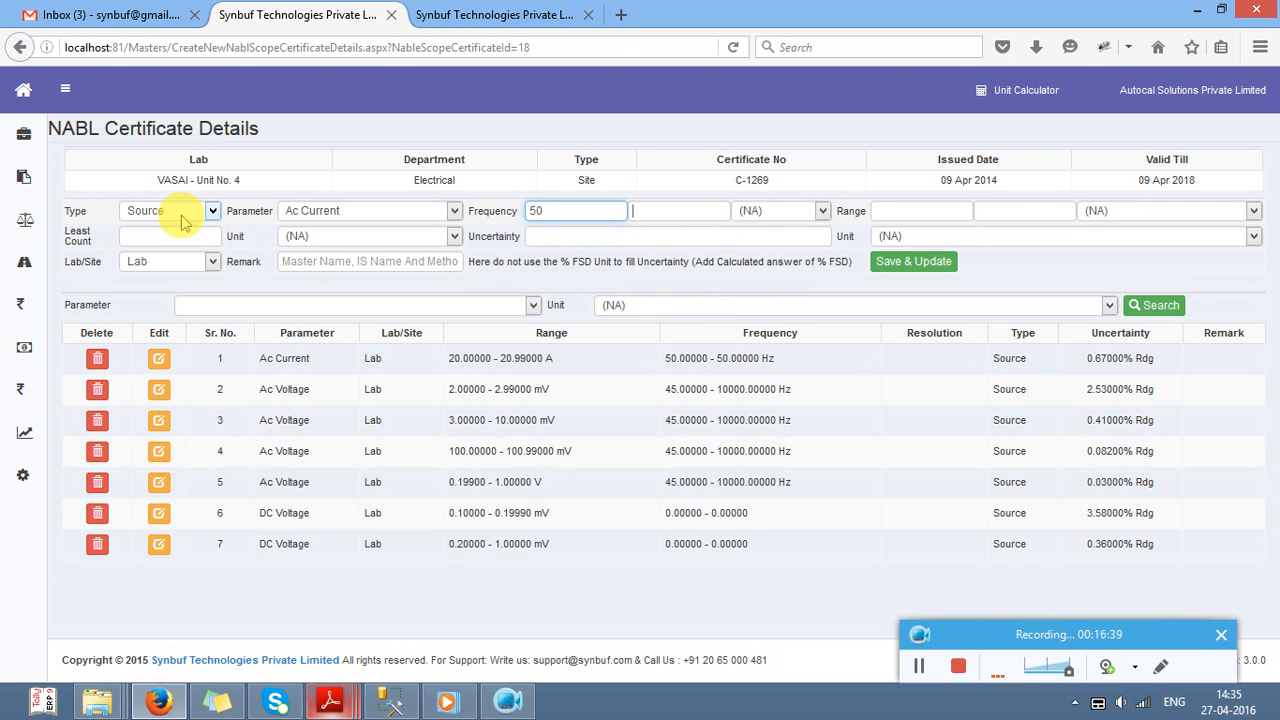
pyautogui.press('Tab')
pyautogui.write('50')
pyautogui.press('Tab')
pyautogui.press('Down')
pyautogui.press('Tab')
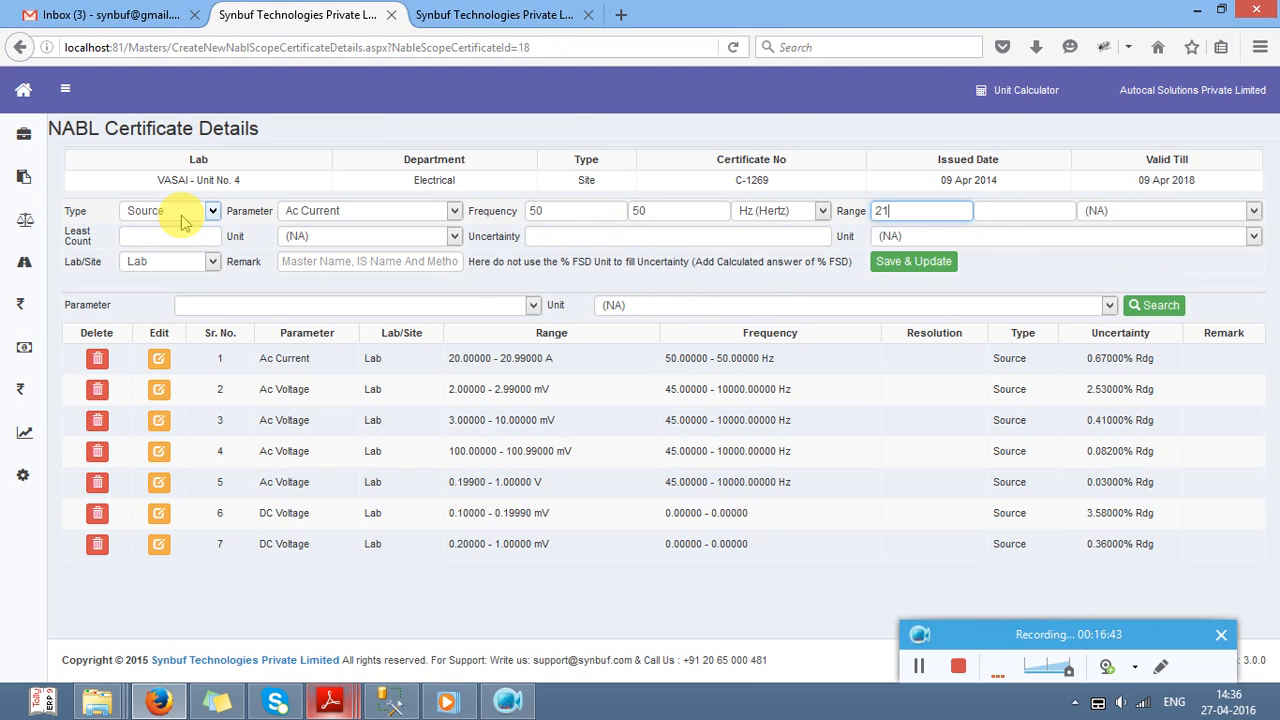
# Step: Check the marked PDF row's limits and set the second Ac Current entry's range to 21 to 1000 A (Ampere)
pyautogui.hotkey('alt', 'Tab')
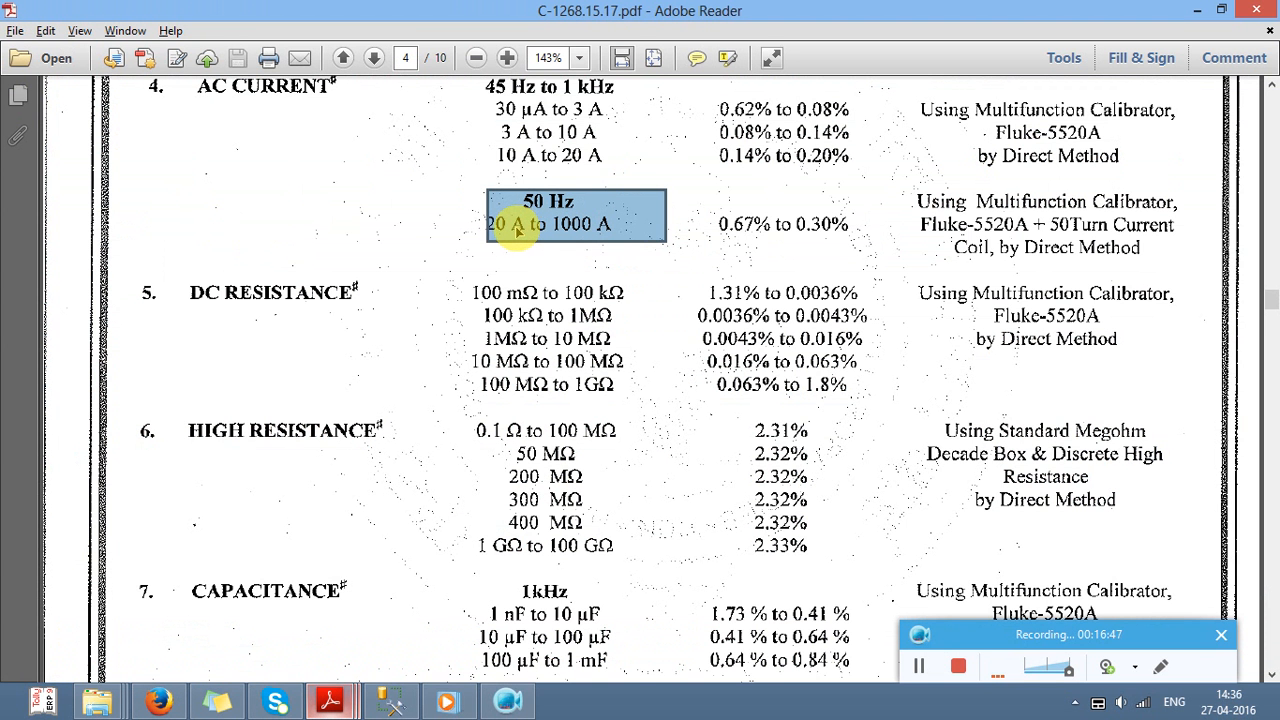
pyautogui.hotkey('alt', 'Tab')
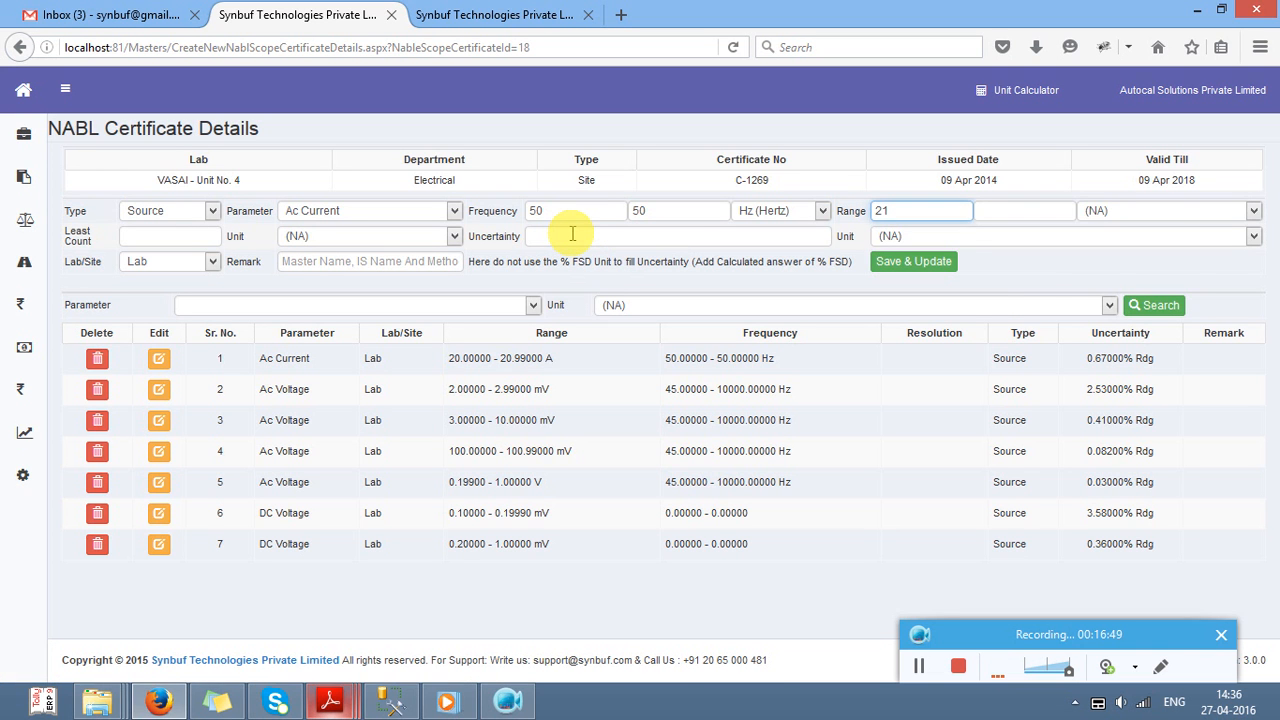
pyautogui.press('Tab')
pyautogui.write('1000')
pyautogui.press('Tab')
pyautogui.press('a')
pyautogui.press('Tab')
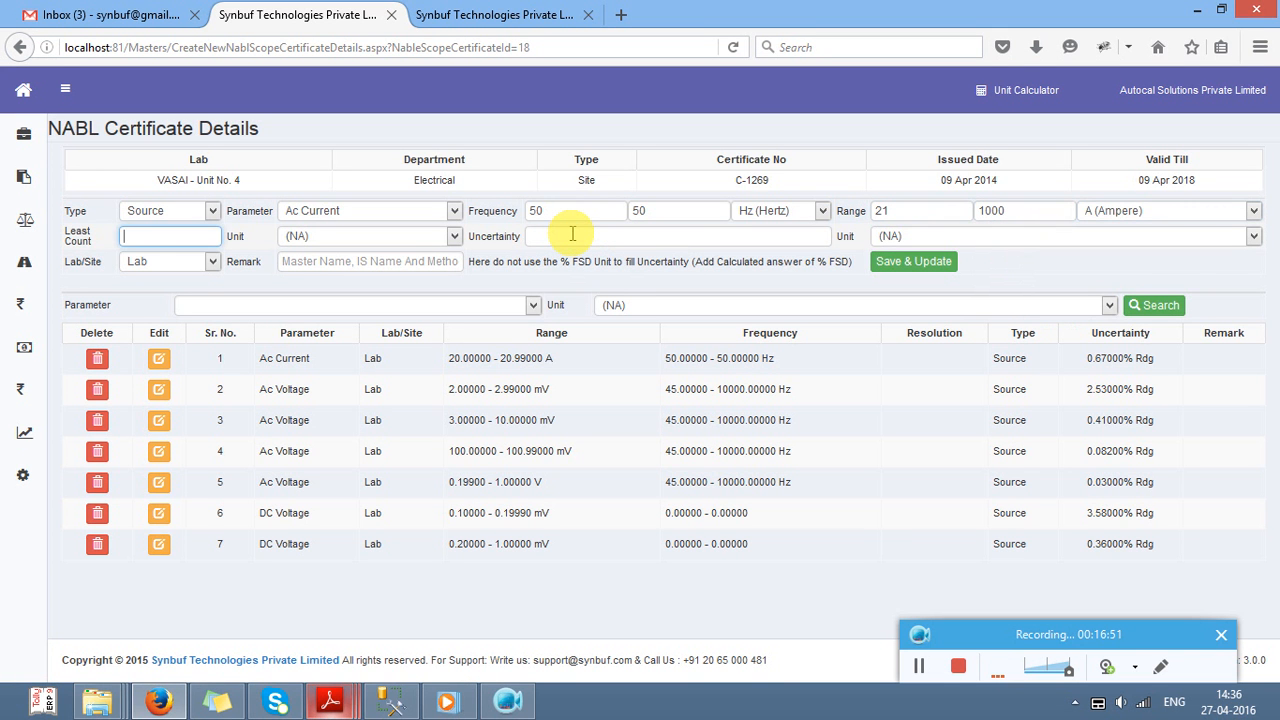
# Step: Check the PDF row's uncertainty, enter 0.3 % Rdg (PercentRdg) for the 21 to 1000 A entry, and save it
pyautogui.hotkey('alt', 'Tab')
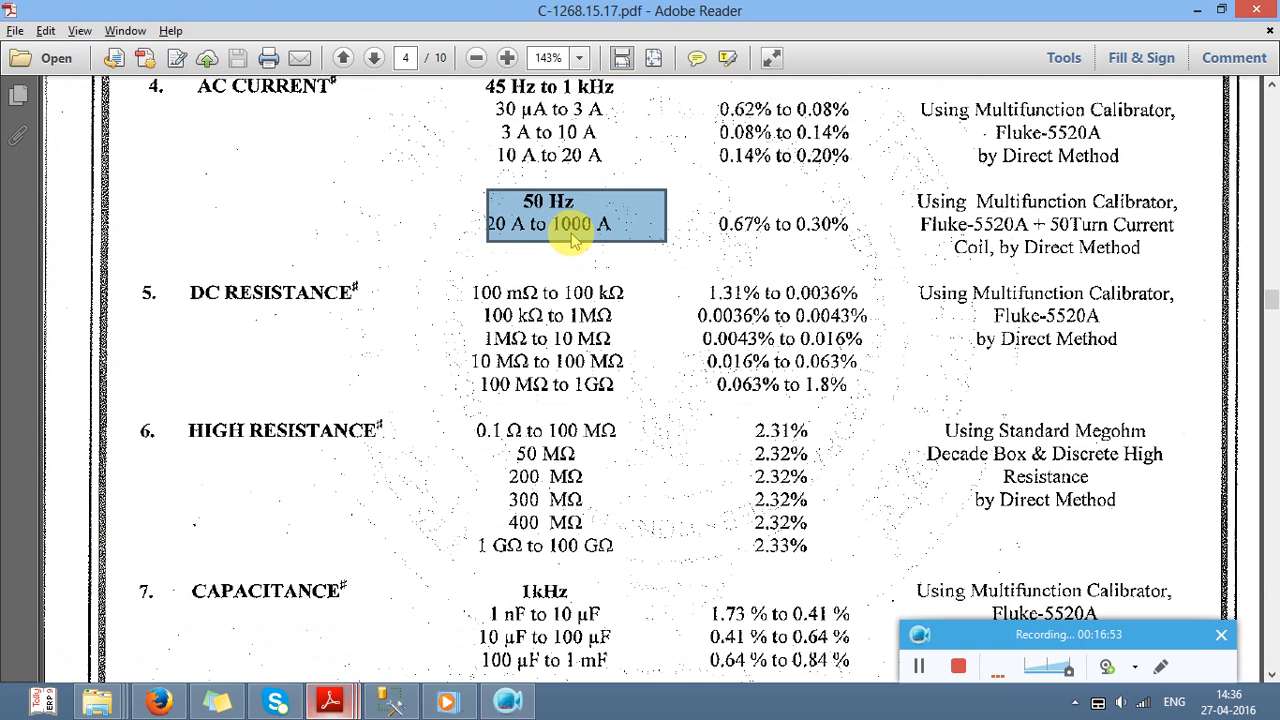
pyautogui.hotkey('alt', 'Tab')
pyautogui.click(572, 236)
pyautogui.write('0.')
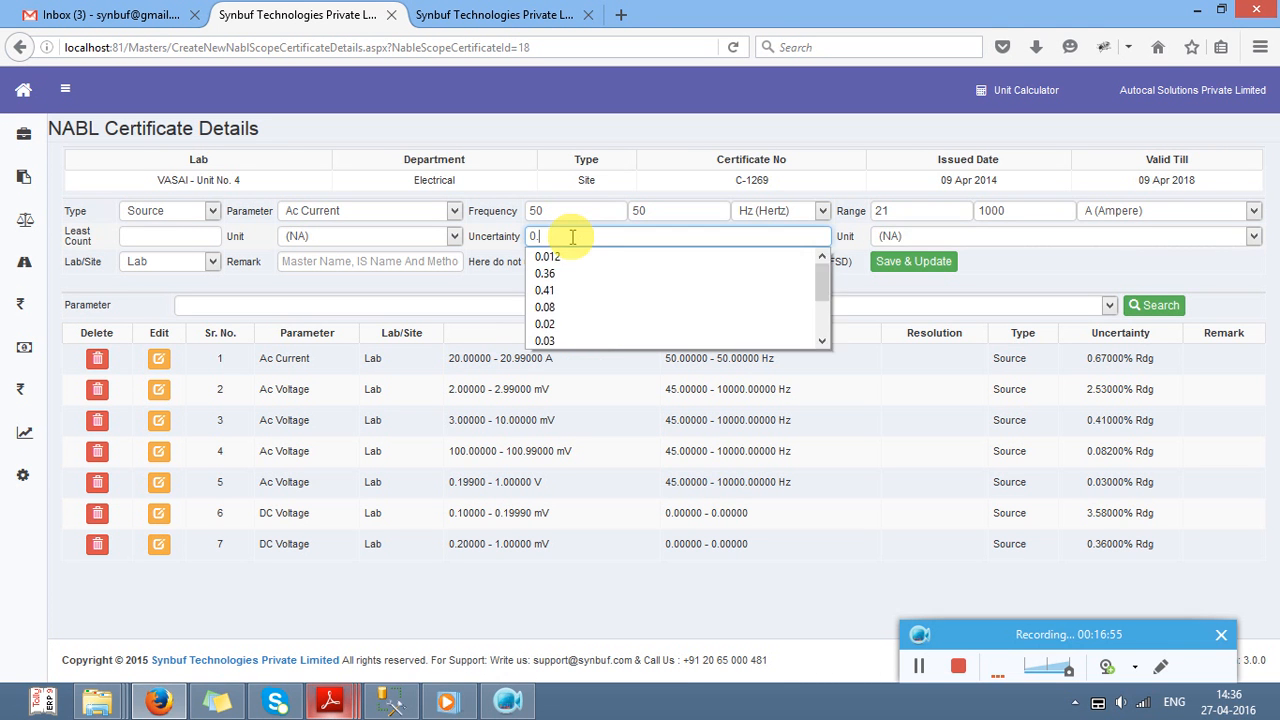
pyautogui.write('3')
pyautogui.press('Tab')
pyautogui.press('%')
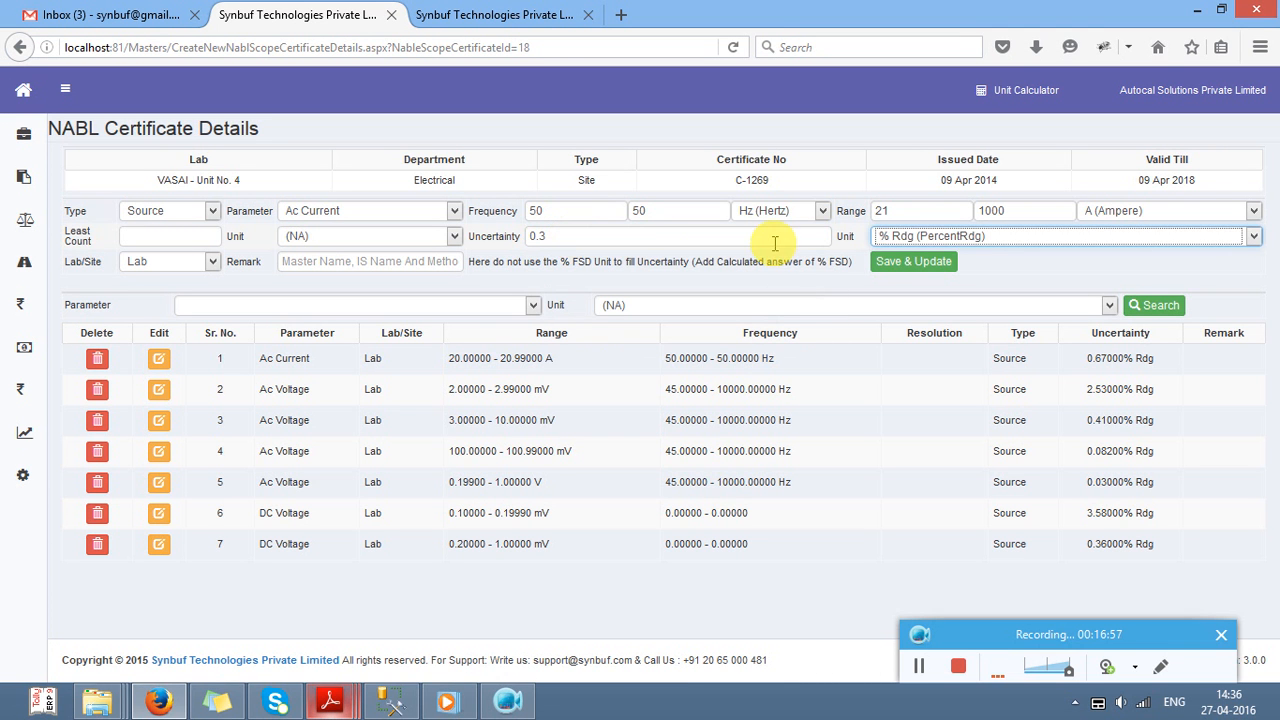
pyautogui.click(895, 261)
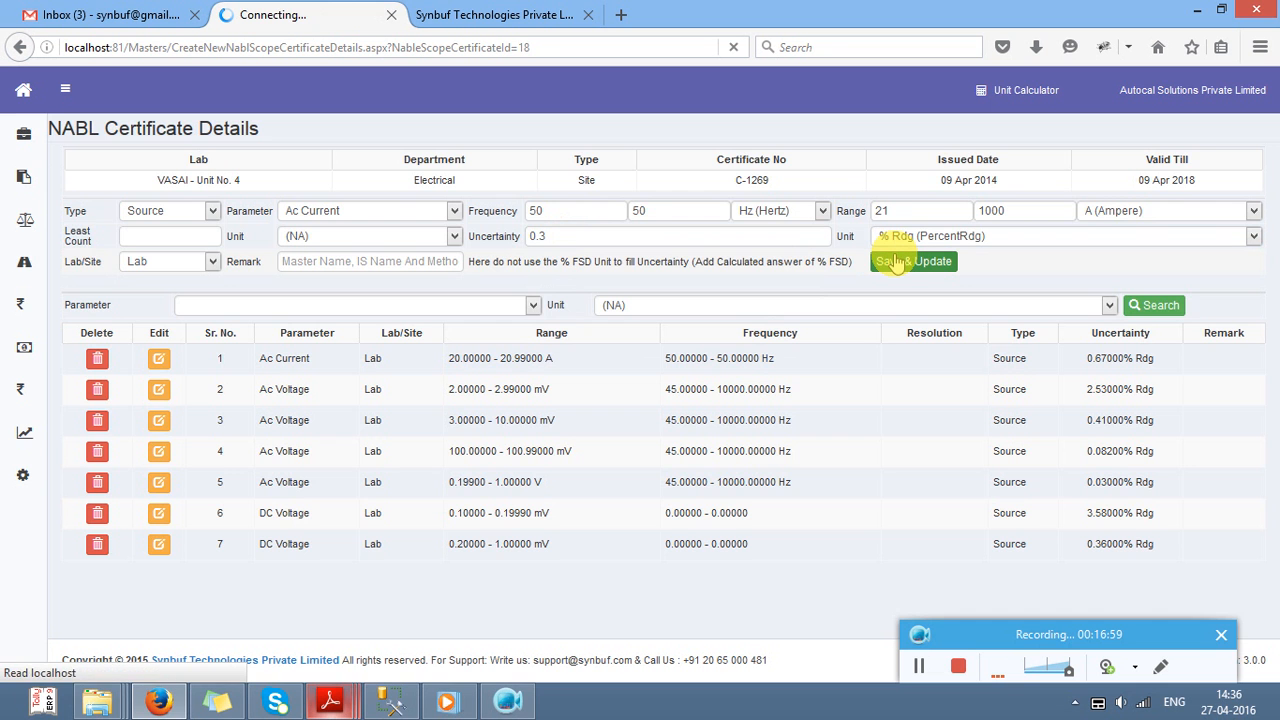
pyautogui.press('Return')
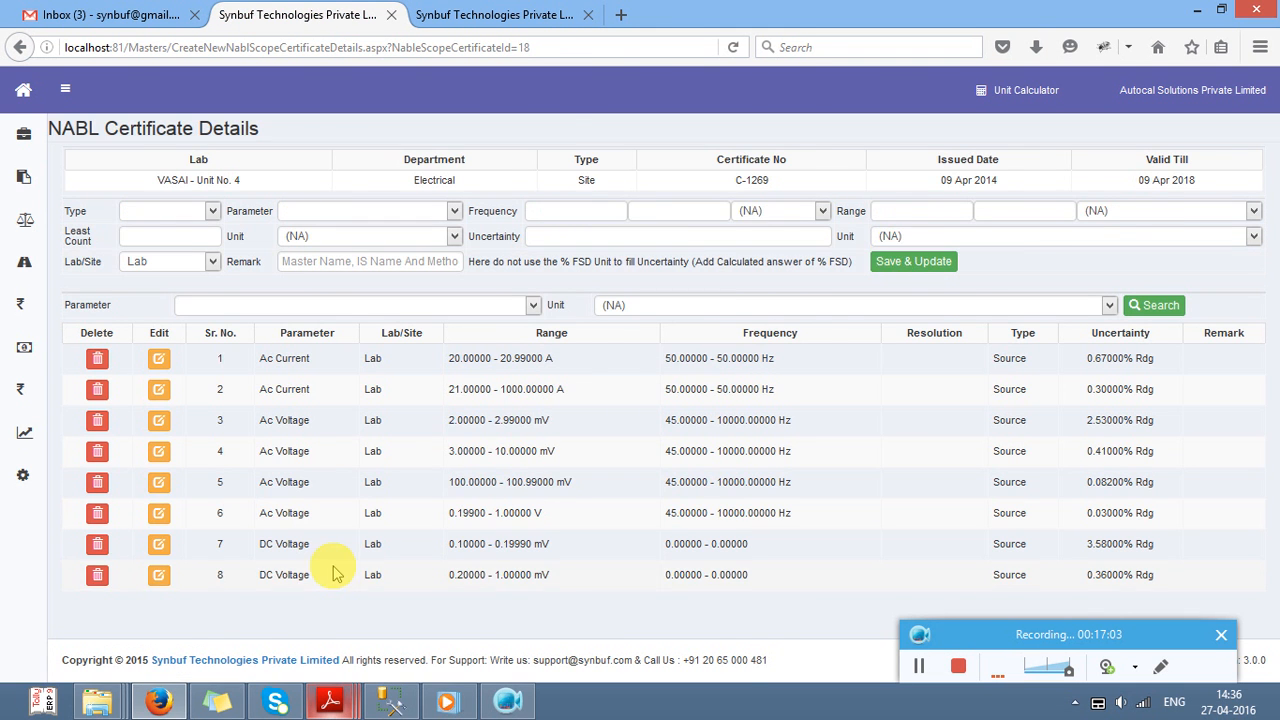
# Step: Find the Inductance section in the PDF, mark its 1 kHz rows for 0.1 mH and 1 mH, and return to the certificate page
pyautogui.hotkey('alt', 'Tab')
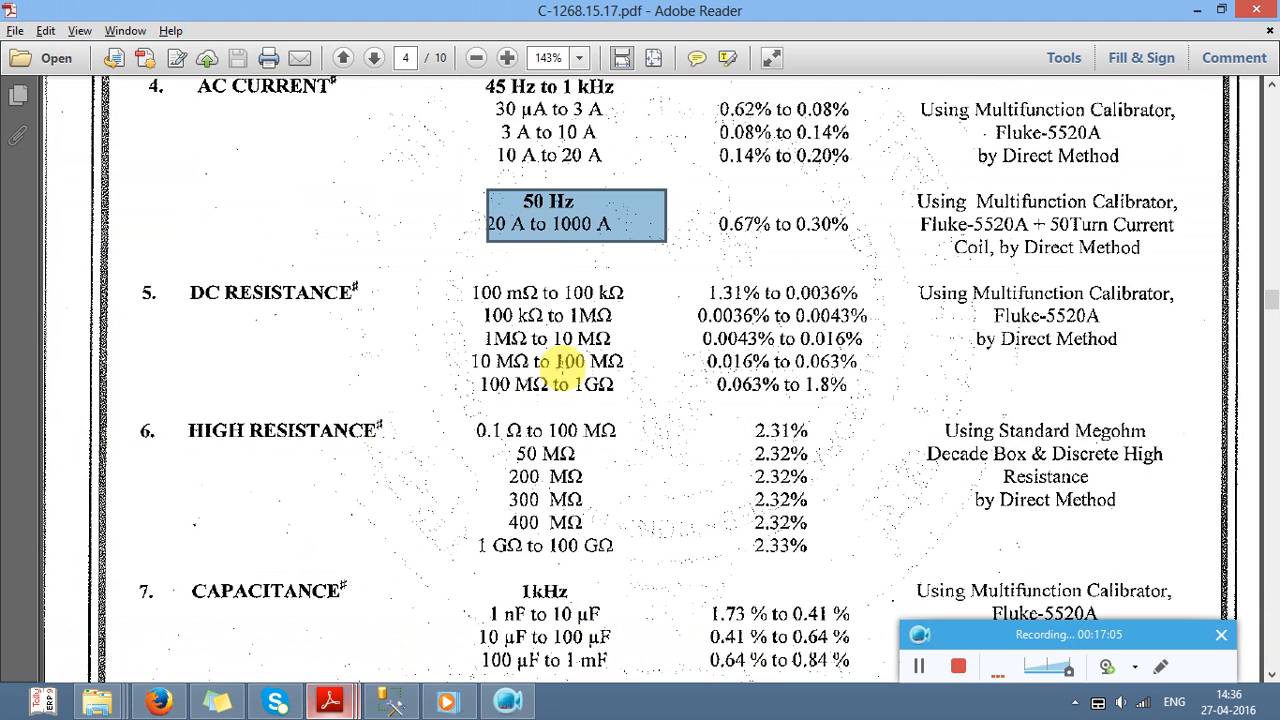
pyautogui.scroll(5, 1275, 305)
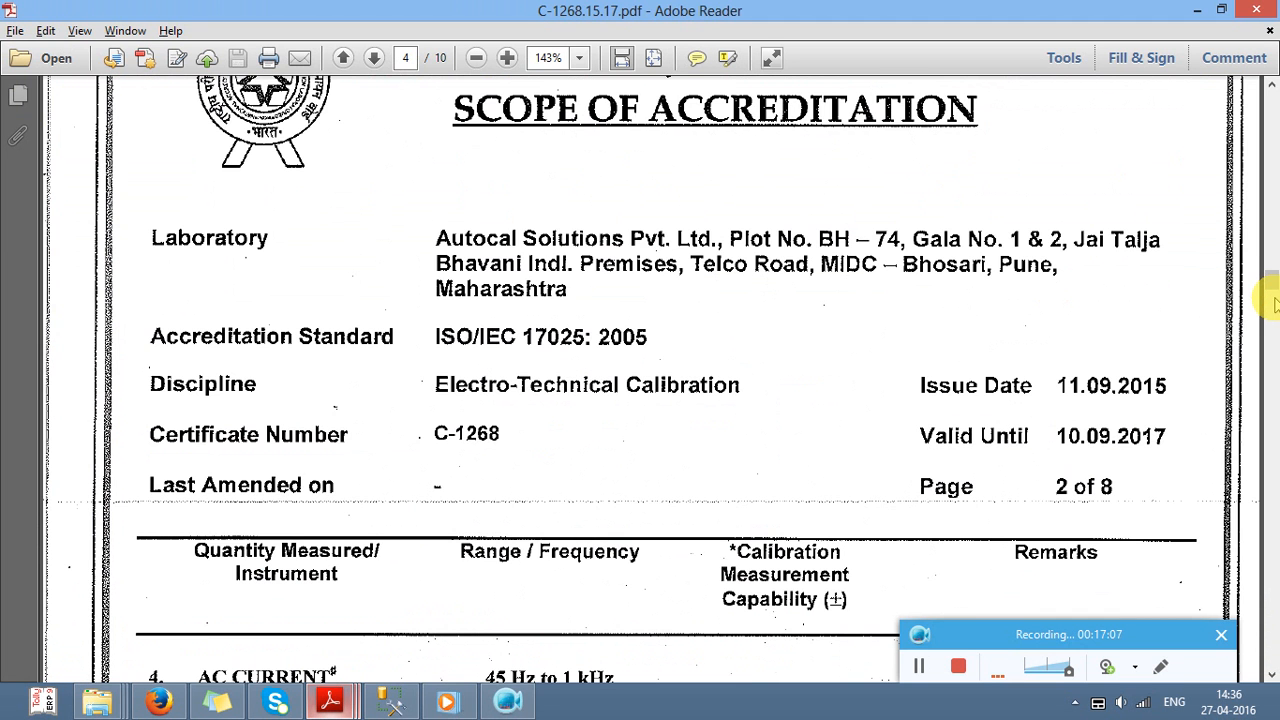
pyautogui.moveTo(1272, 282); pyautogui.dragTo(1272, 318)
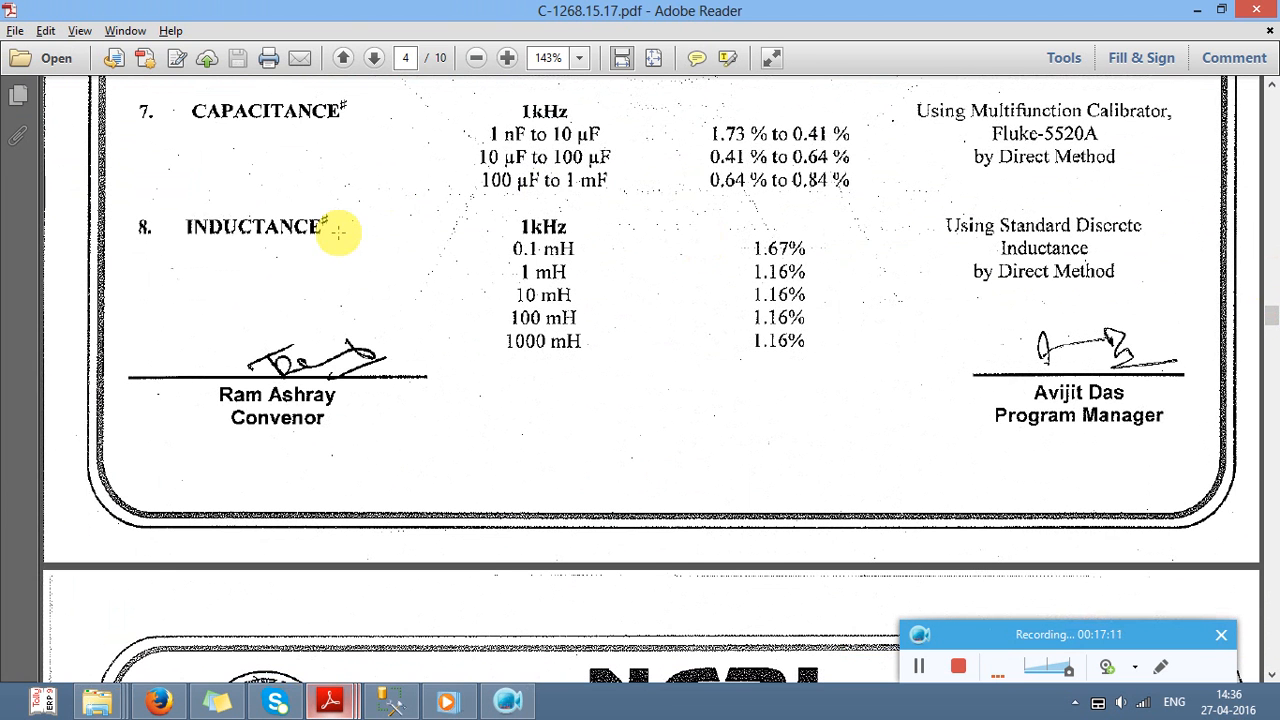
pyautogui.moveTo(266, 230); pyautogui.dragTo(633, 272)
pyautogui.hotkey('alt', 'Tab')
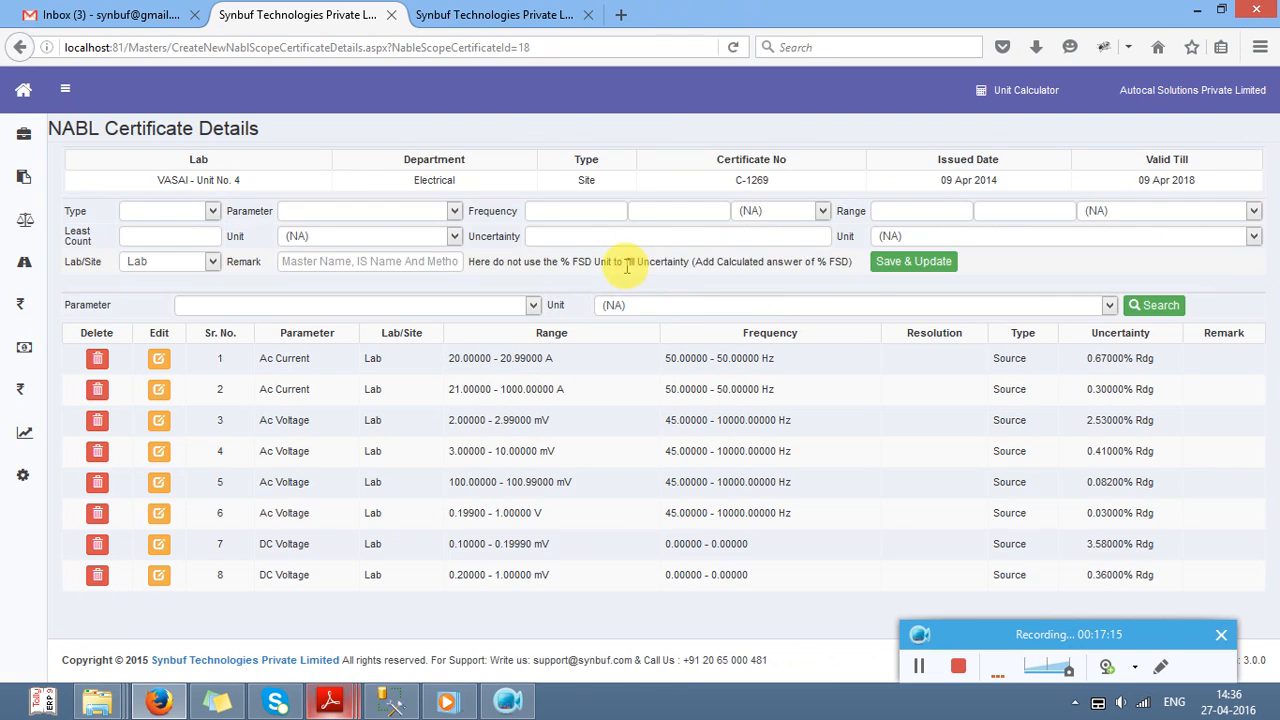
# Step: Check the Inductance limits and uncertainty in the PDF and look for Inductance among the certificate page's parameter choices
pyautogui.hotkey('alt', 'Tab')
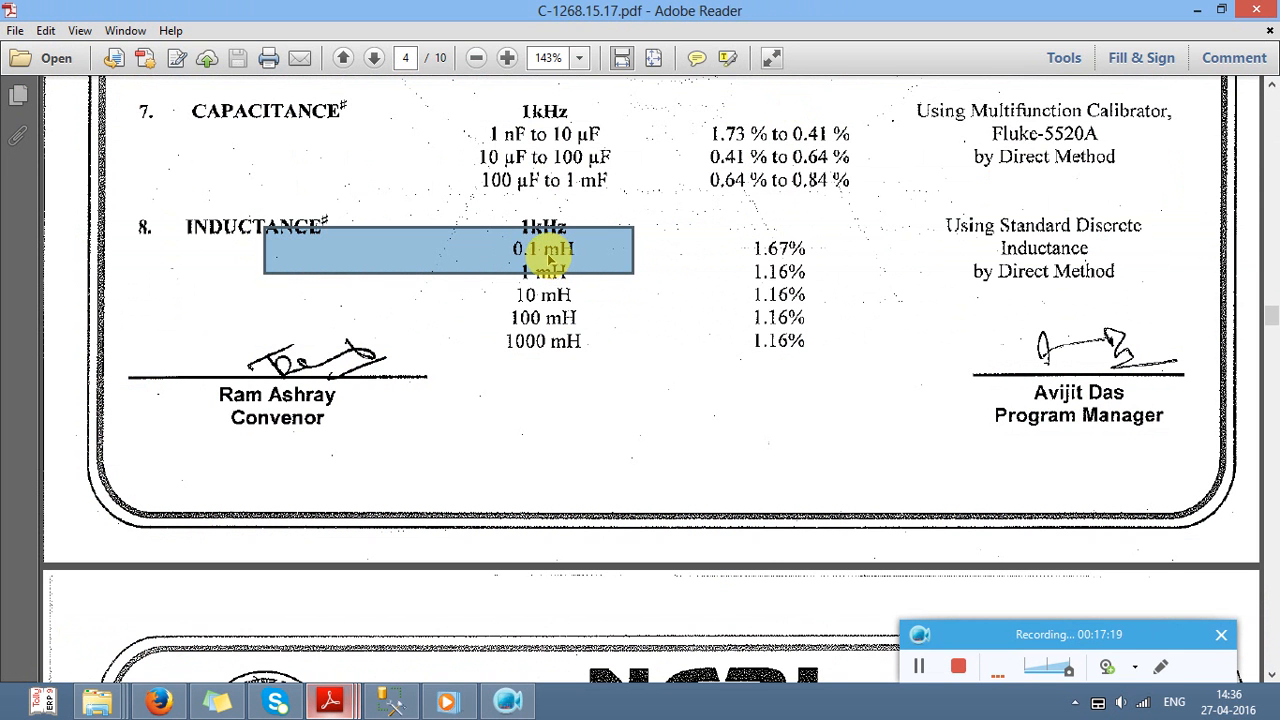
pyautogui.press('alt')
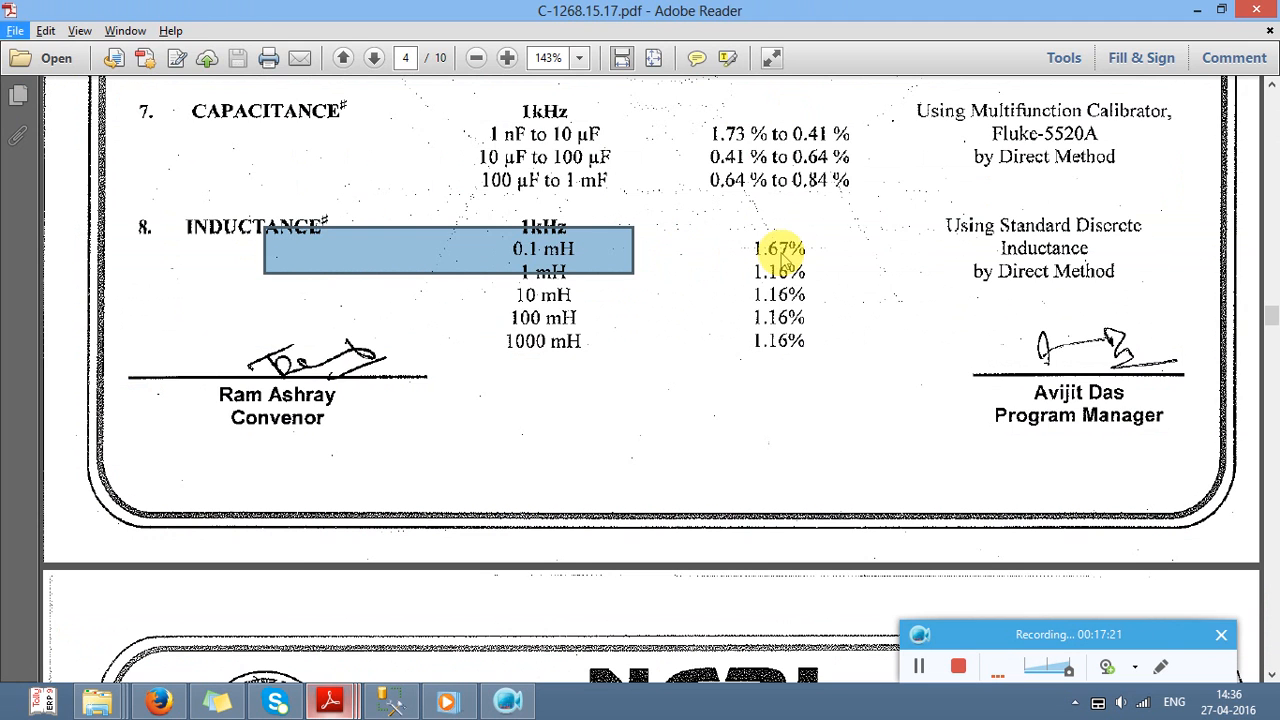
pyautogui.hotkey('alt', 'Tab')
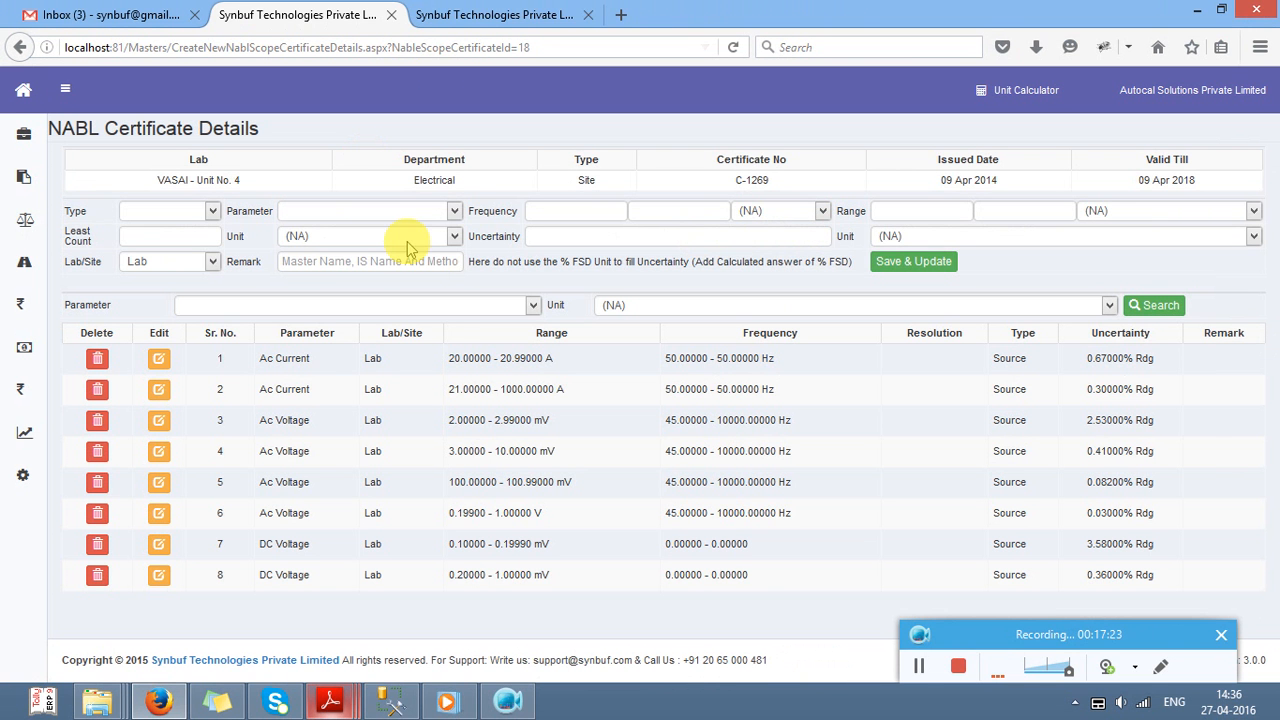
pyautogui.click(371, 210)
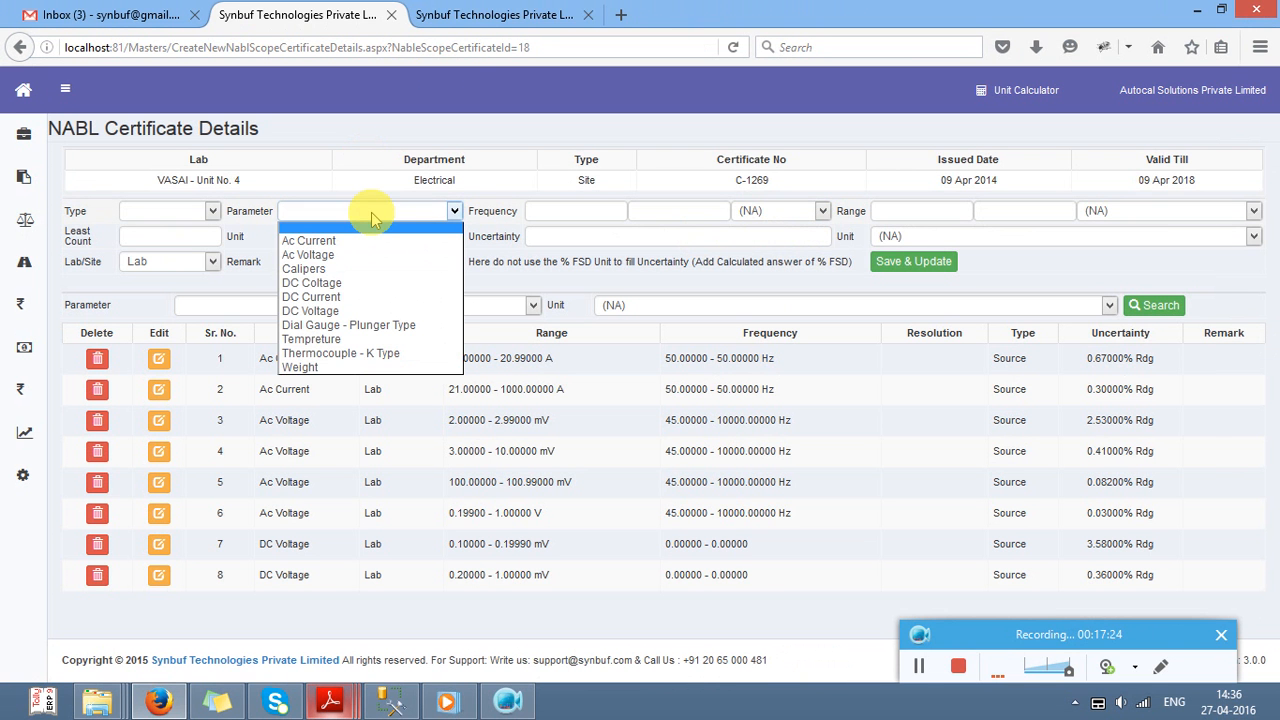
# Step: Create a new Electrical parameter named Inductance for the VASAI - Unit No. 4 lab
pyautogui.click(519, 20)
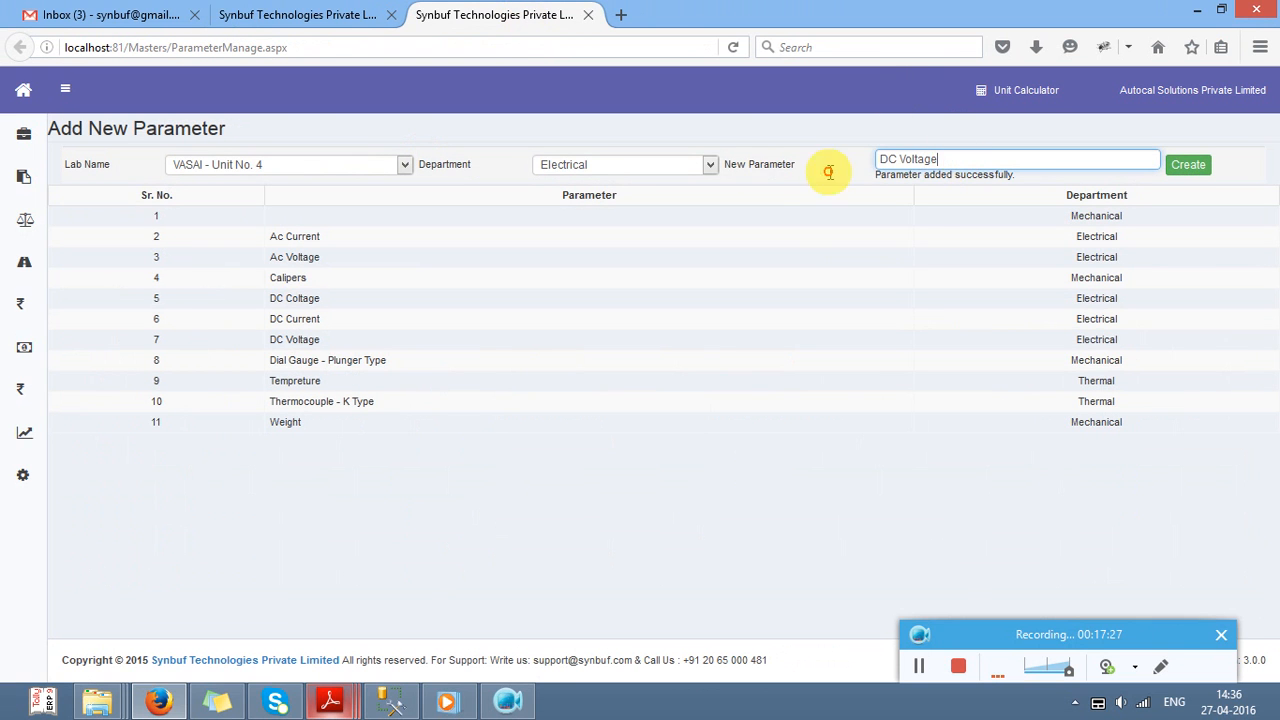
pyautogui.hotkey('ctrl', 'a')
pyautogui.write('In')
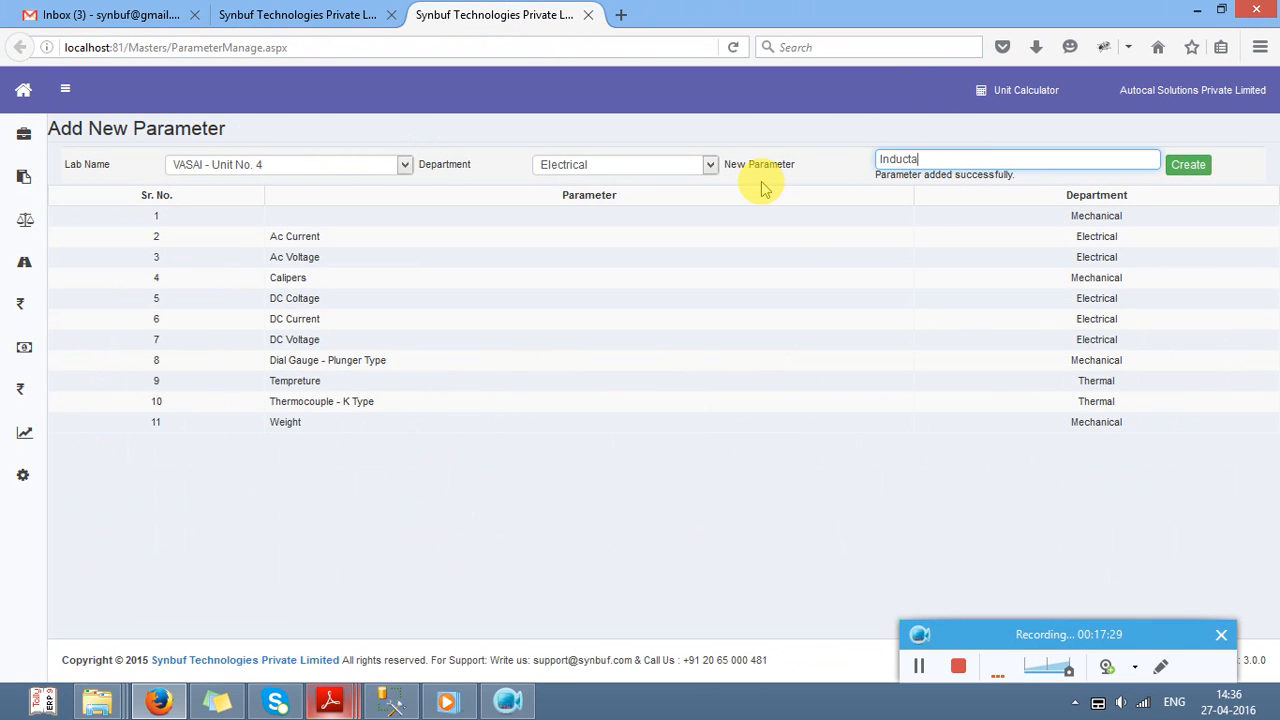
pyautogui.press('Return')
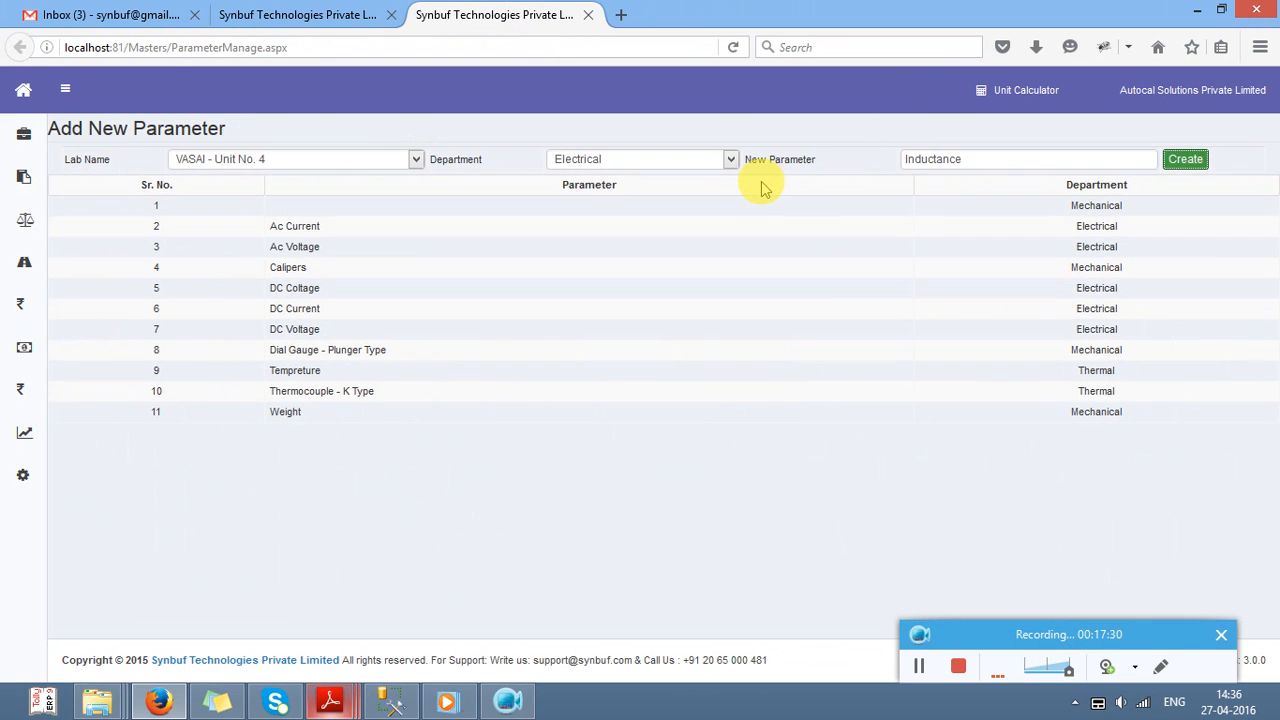
pyautogui.click(1199, 162)
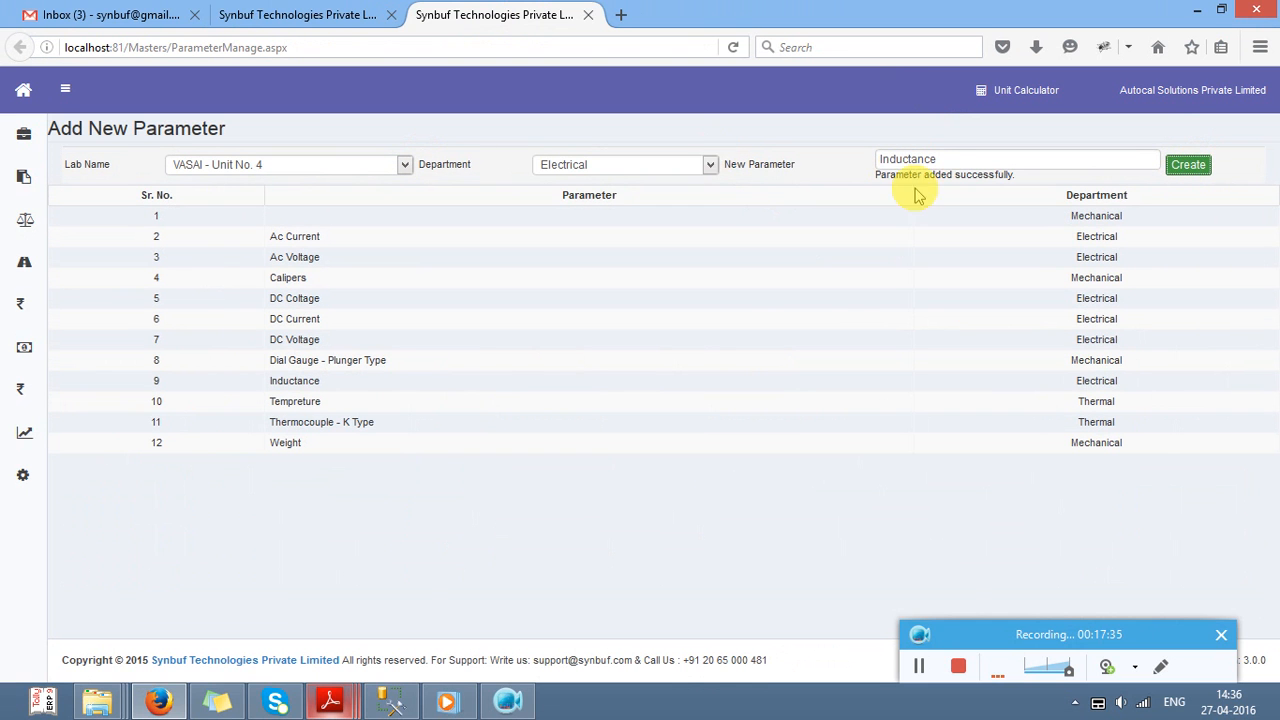
# Step: Reload the NABL Certificate Details page and start a Source entry for the Inductance parameter
pyautogui.click(322, 18)
pyautogui.click(334, 48)
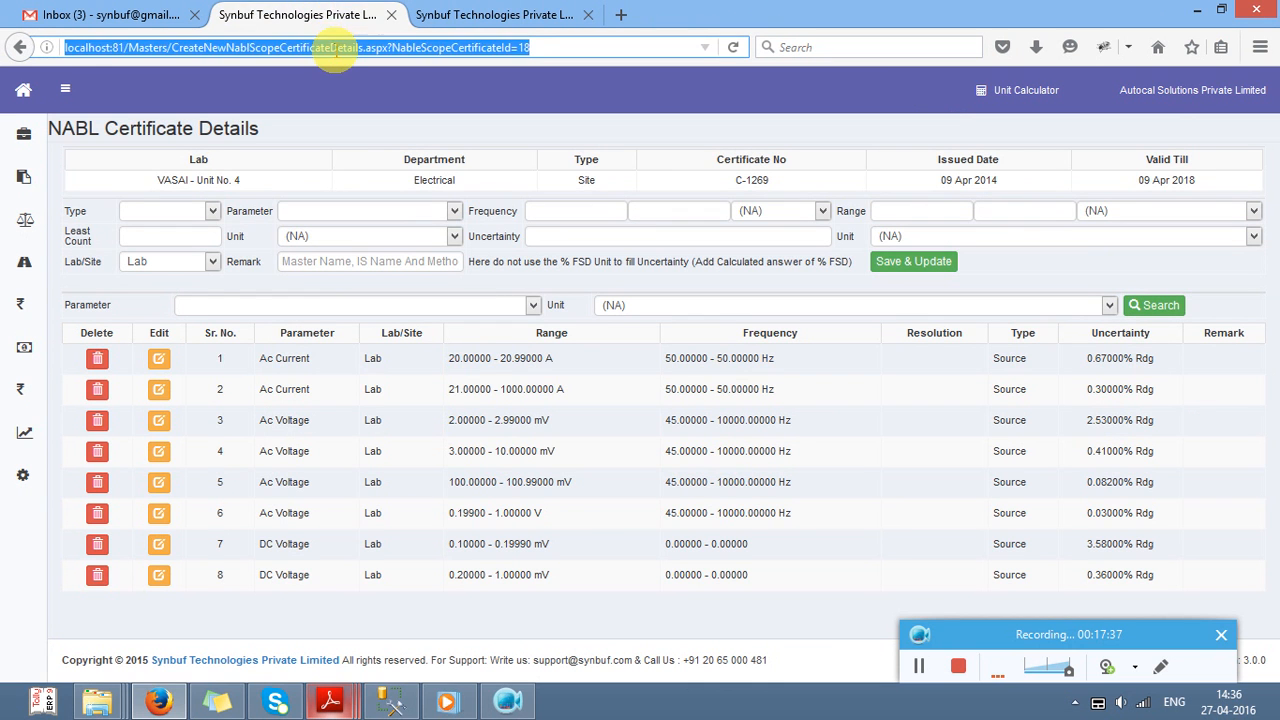
pyautogui.press('Return')
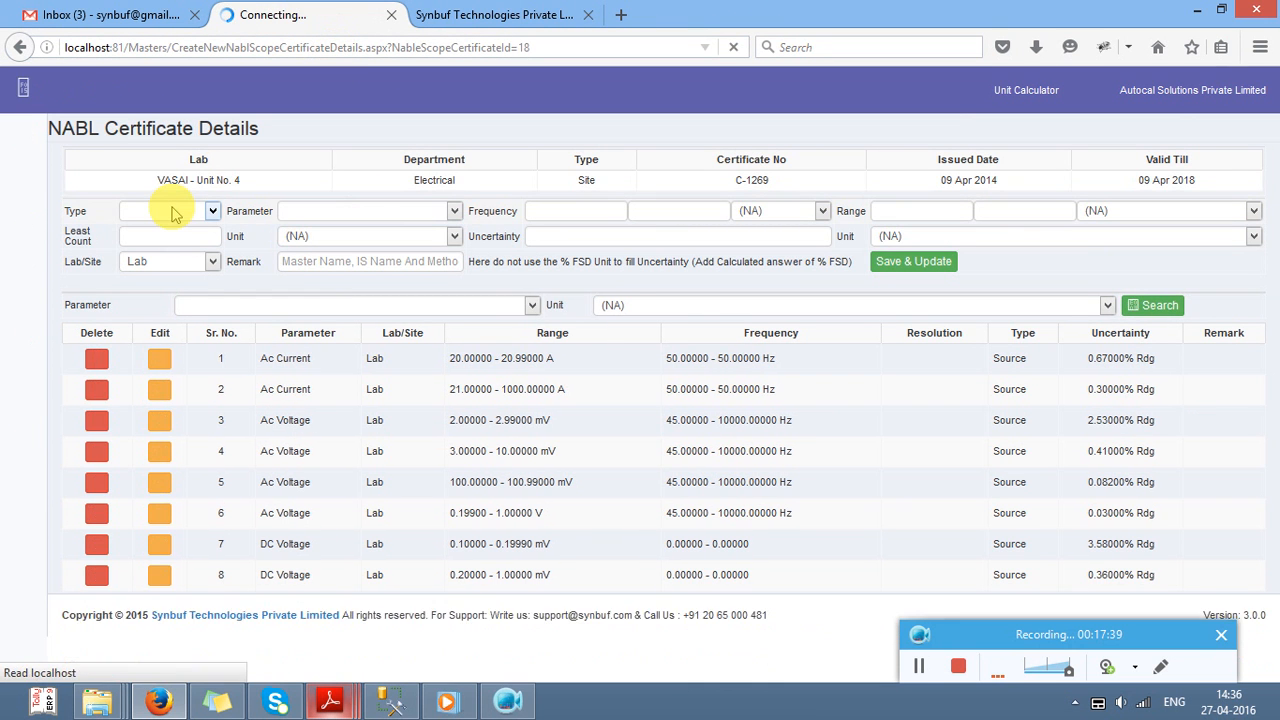
pyautogui.click(172, 212)
pyautogui.press('Down')
pyautogui.press('Tab')
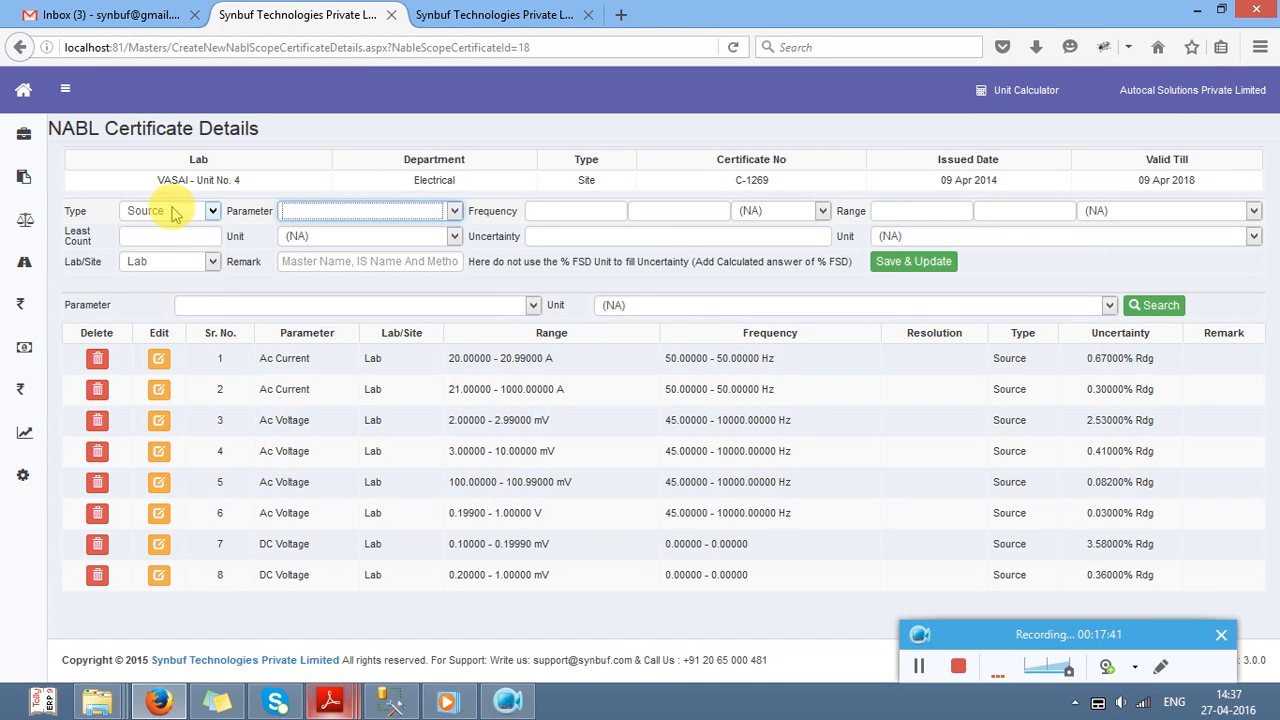
pyautogui.press('Tab')
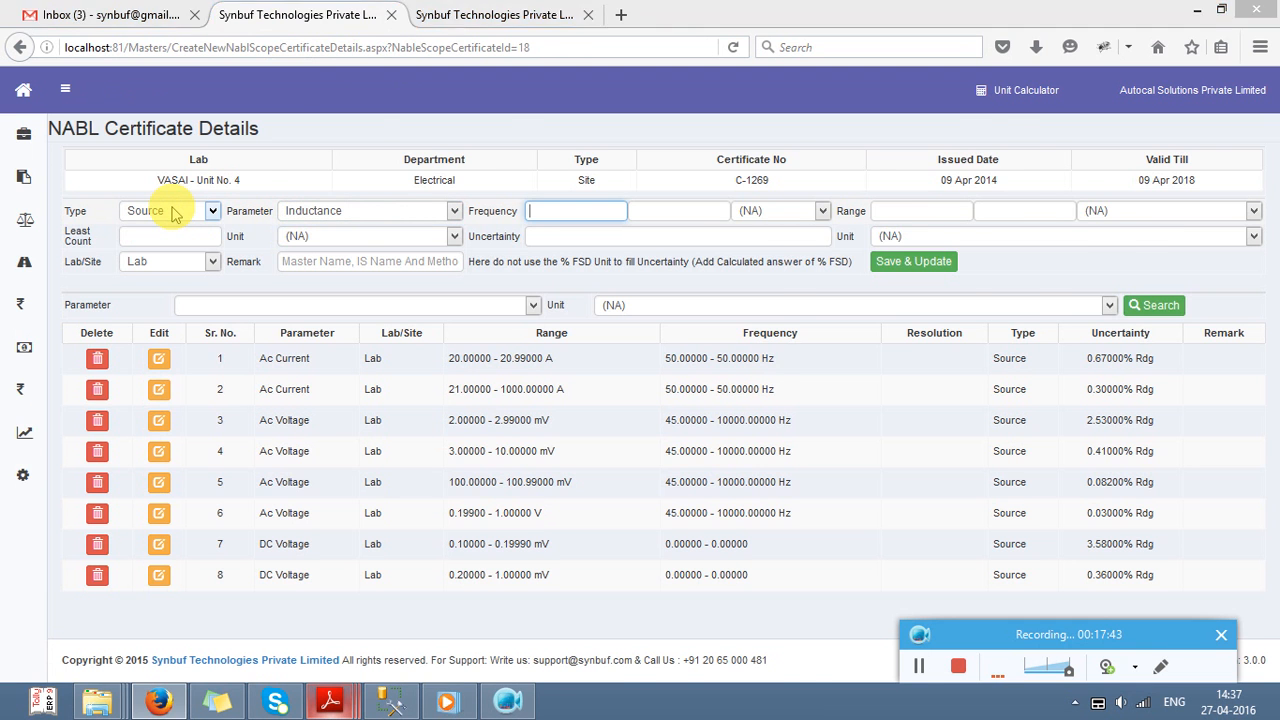
# Step: Set the first Inductance entry's frequency to 1 to 1 kHz (kilohertz)
pyautogui.hotkey('alt', 'Tab')
pyautogui.hotkey('alt', 'Tab')
pyautogui.write('1')
pyautogui.press('Tab')
pyautogui.write('1')
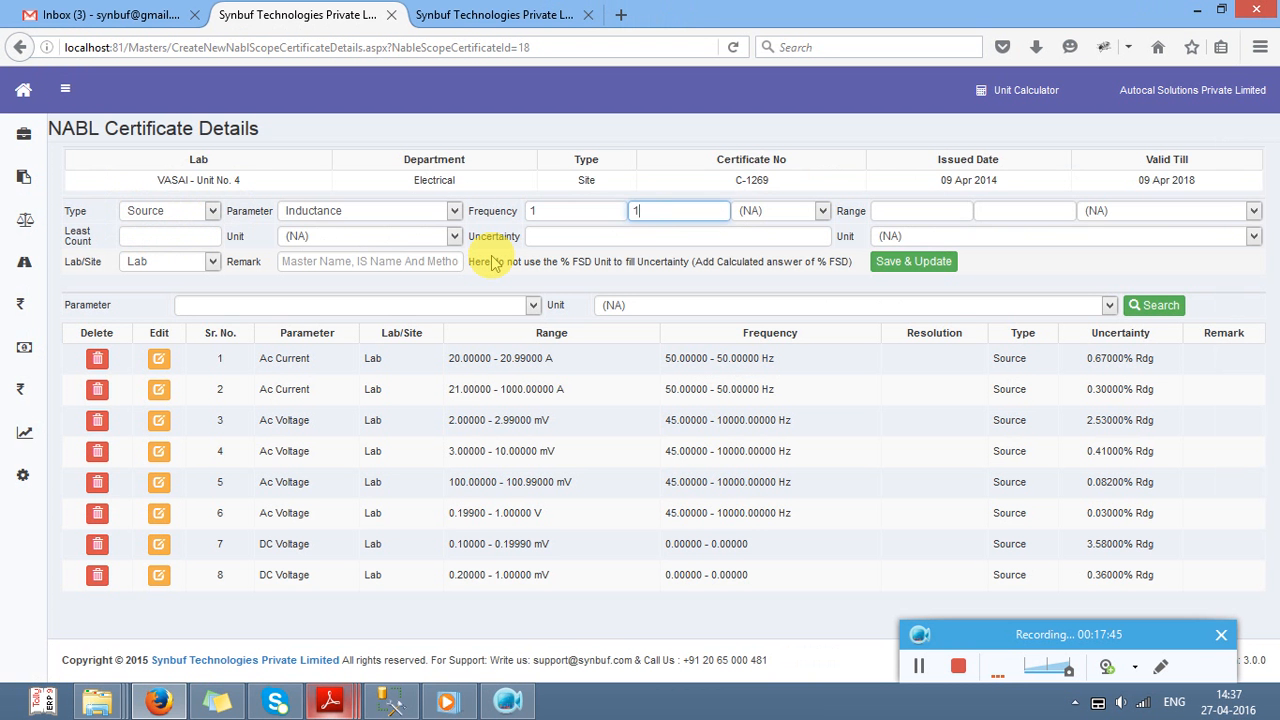
pyautogui.press('Tab')
pyautogui.press('Tab')
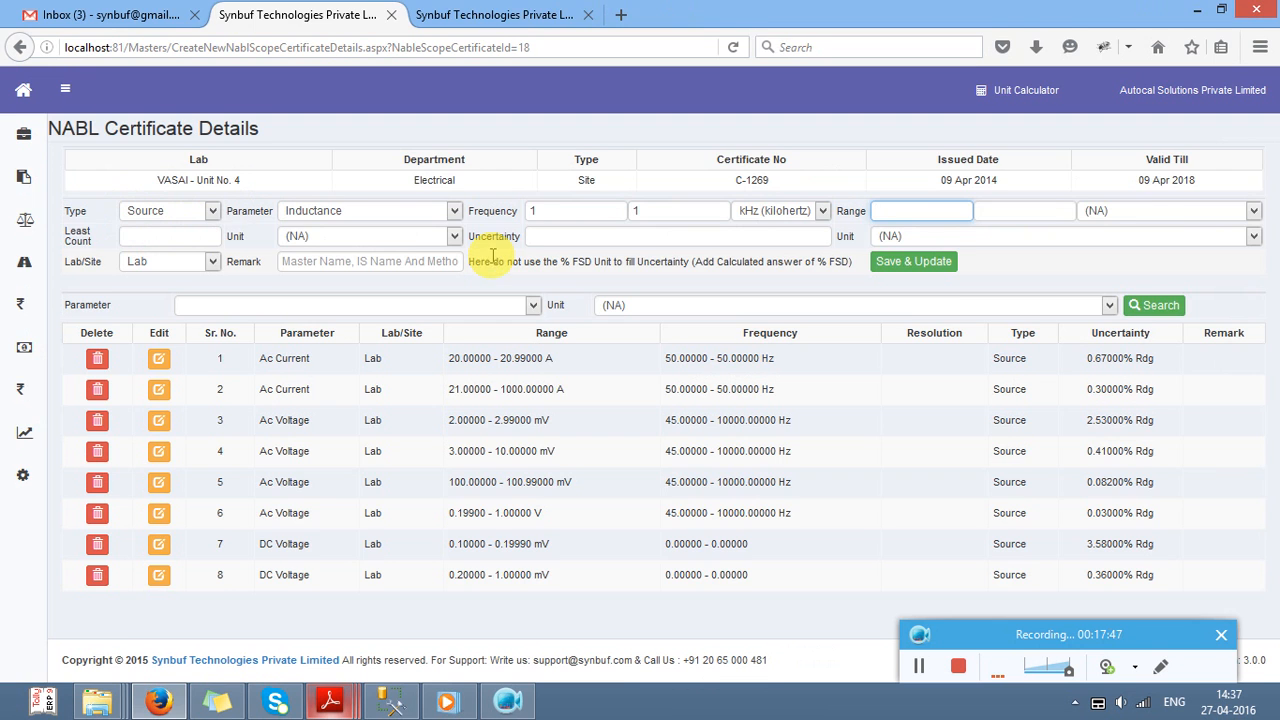
# Step: Clear the marking in the PDF, recheck the first Inductance row, and enter 0.1 as the entry's lower range limit
pyautogui.hotkey('alt', 'Tab')
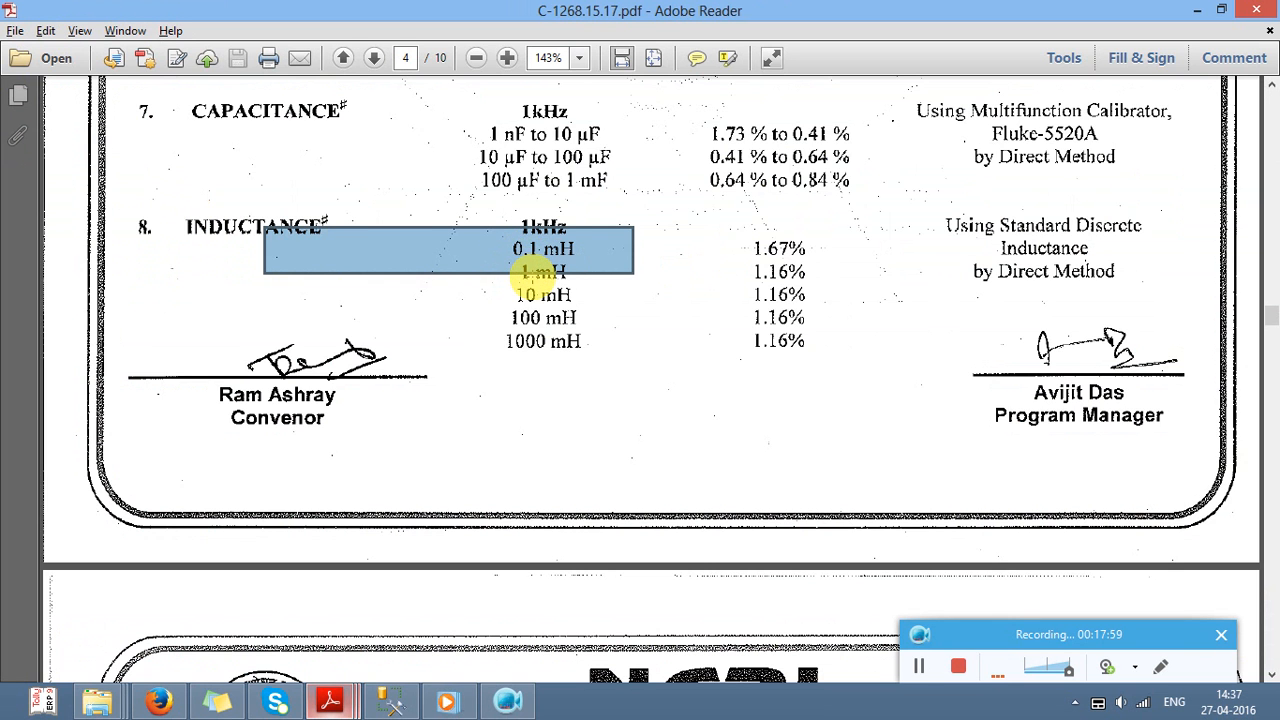
pyautogui.click(531, 274)
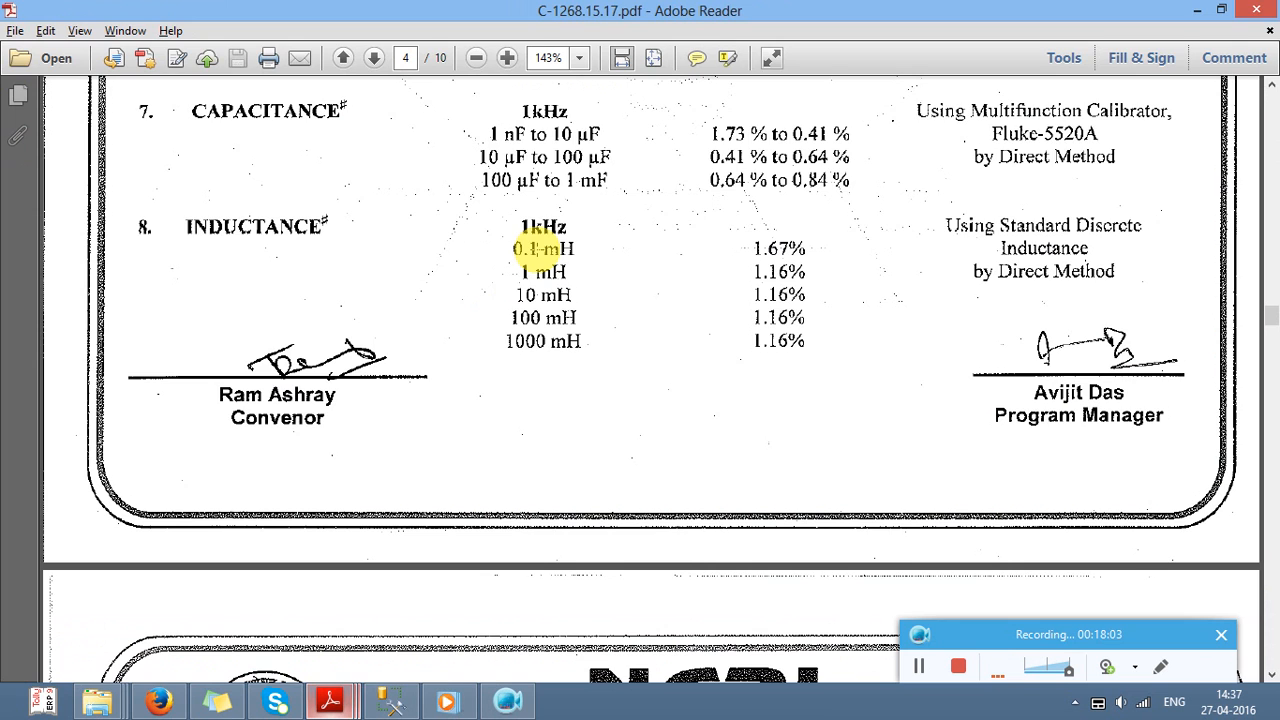
pyautogui.hotkey('alt', 'Tab')
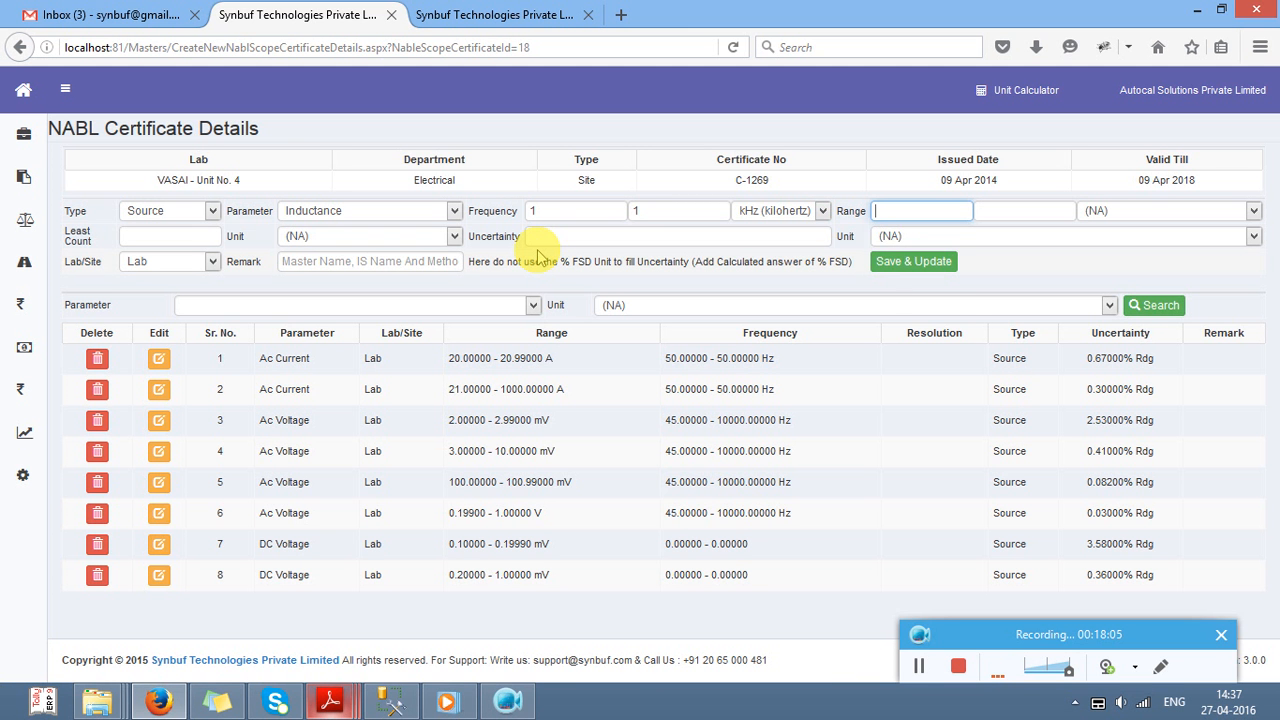
pyautogui.write('0.')
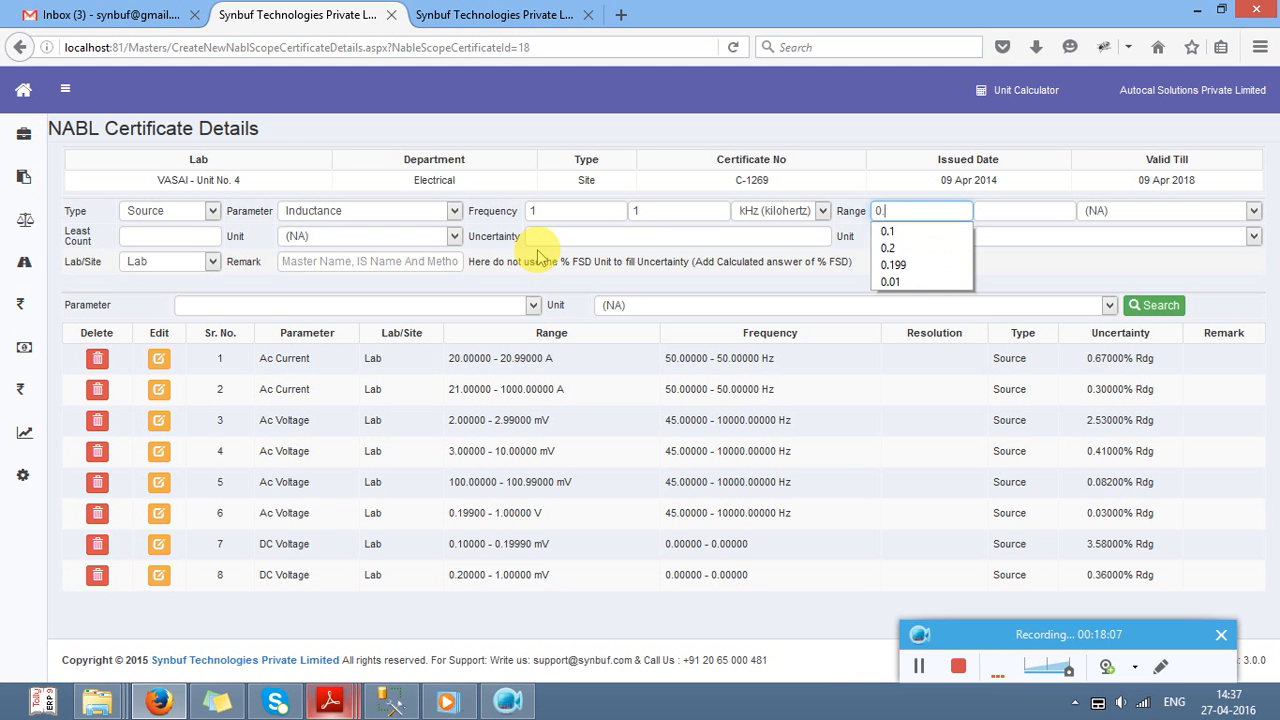
pyautogui.press('BackSpace')
pyautogui.write('.')
pyautogui.hotkey('alt', 'Tab')
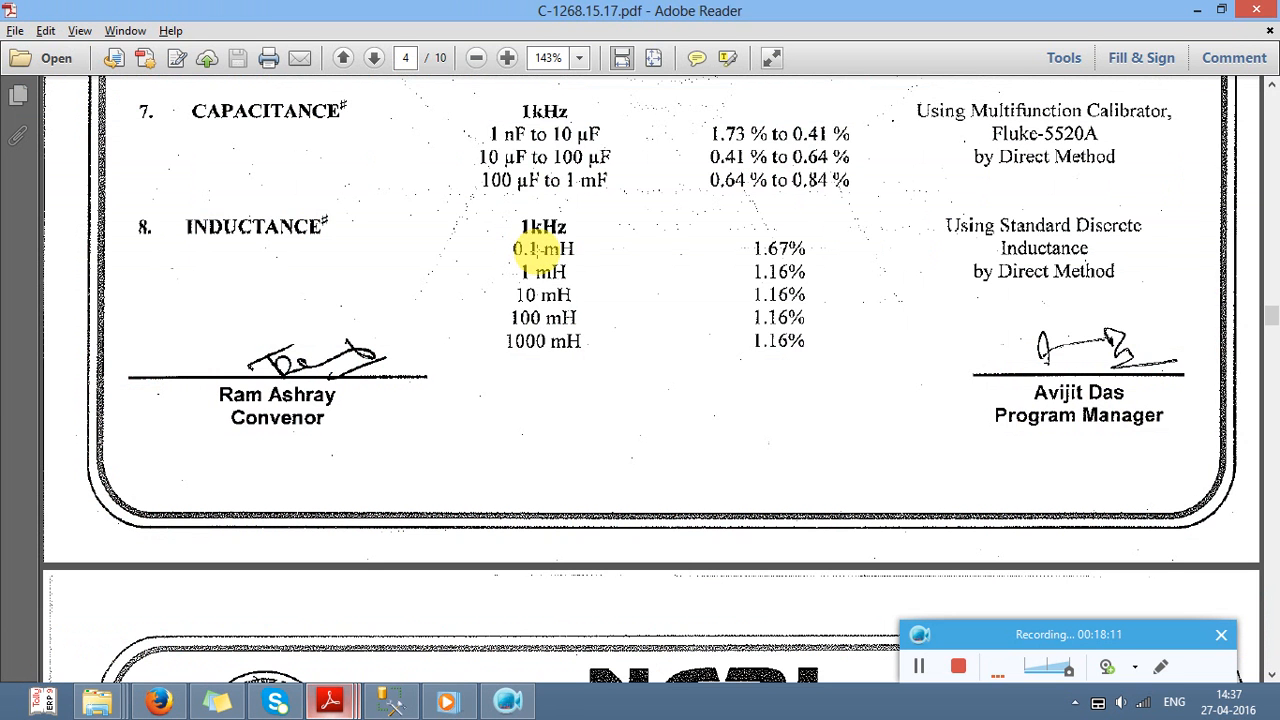
pyautogui.hotkey('alt', 'Tab')
pyautogui.write('1')
pyautogui.press('Tab')
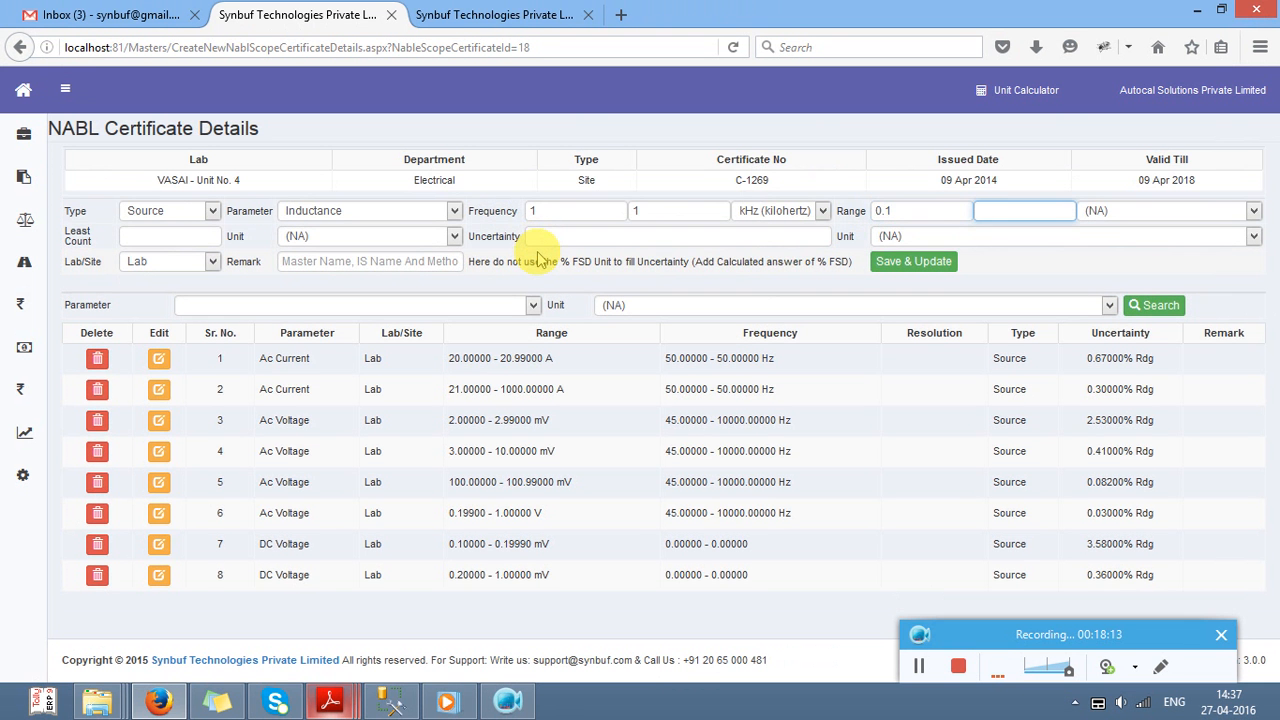
# Step: Set the first Inductance entry's upper range limit to 0.1999 with the unit mH (Milihenries)
pyautogui.write('0.1999')
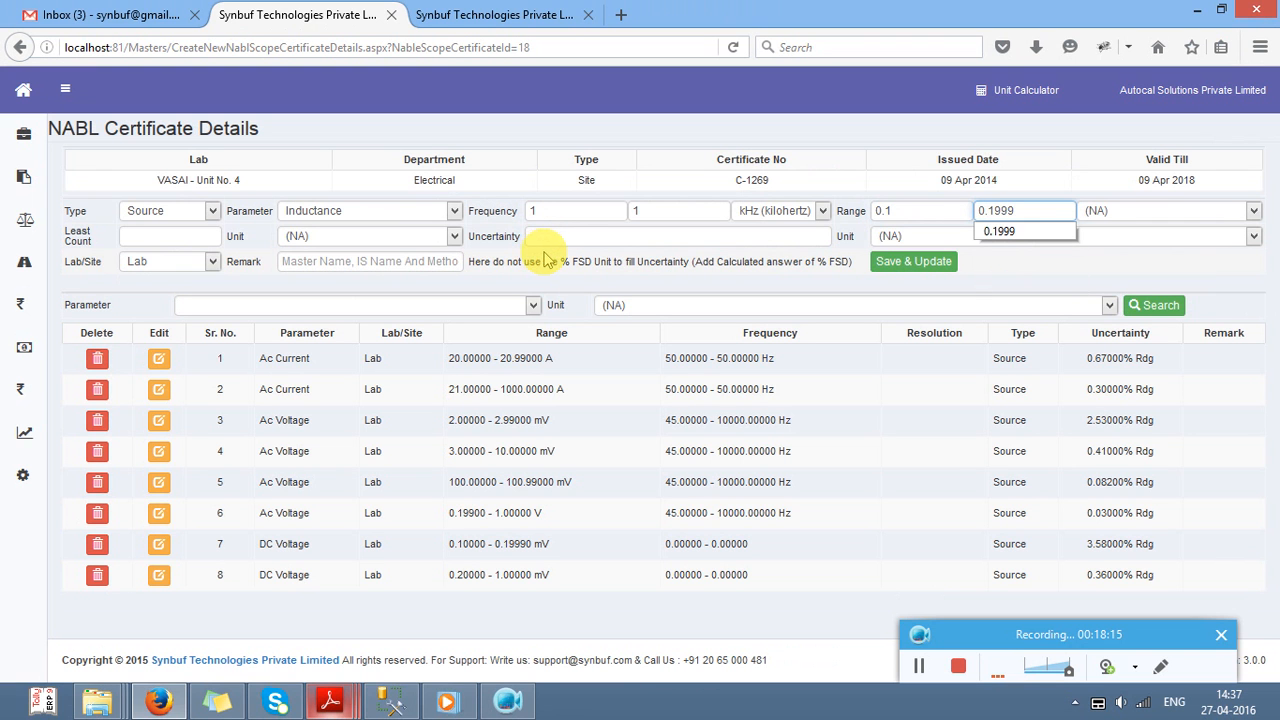
pyautogui.click(1098, 212)
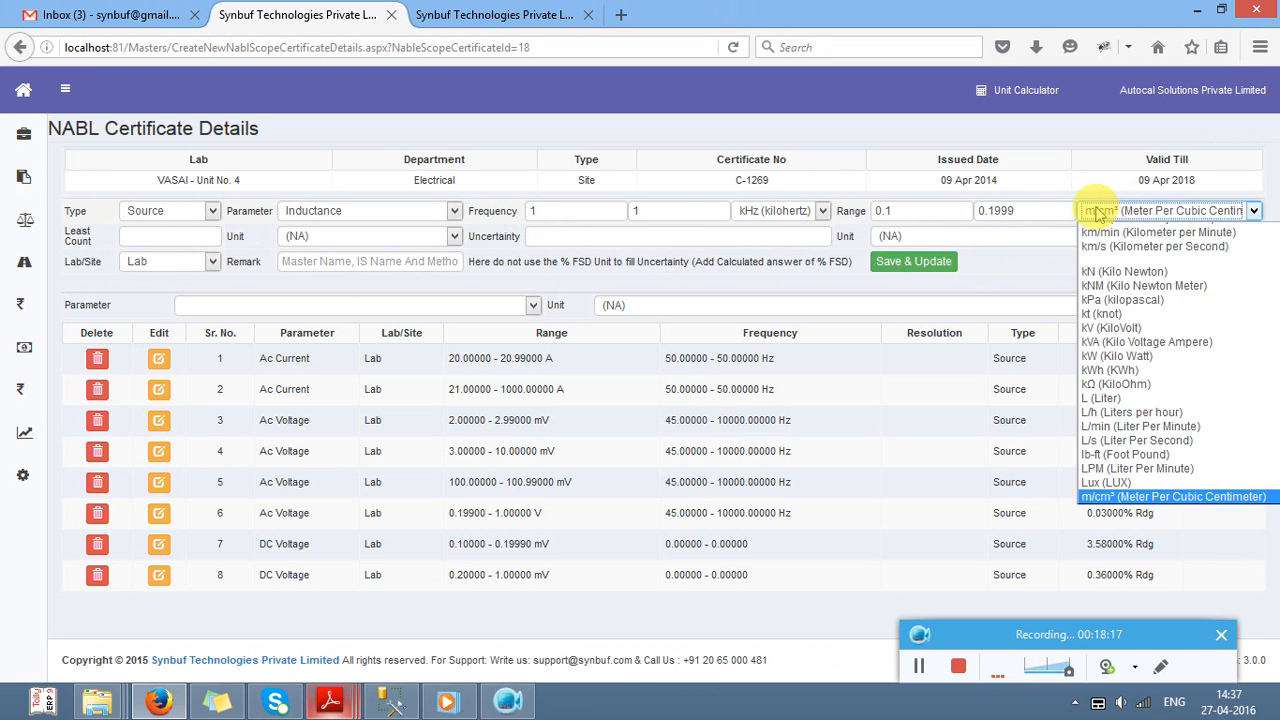
pyautogui.press('h')
pyautogui.press('Tab')
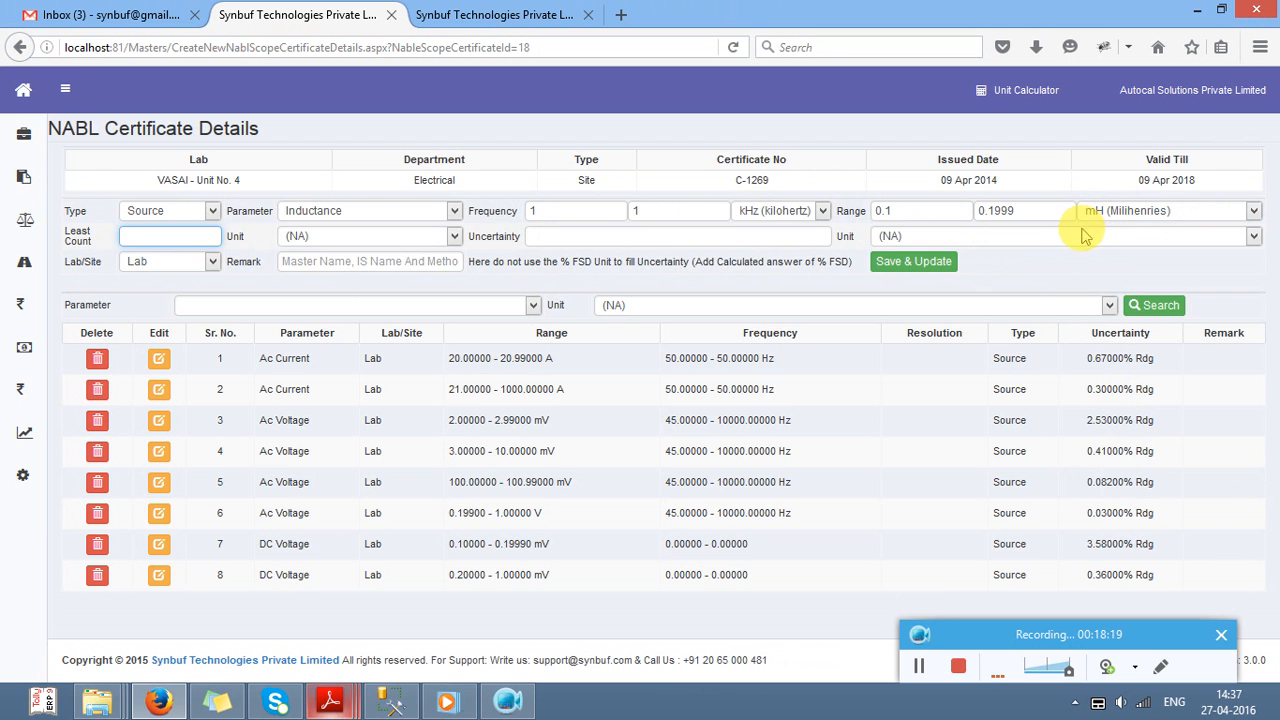
# Step: Check the 0.1 mH row's uncertainty in the PDF, enter 1.67 % Rdg (PercentRdg) for the Inductance entry, and save it
pyautogui.press('Tab')
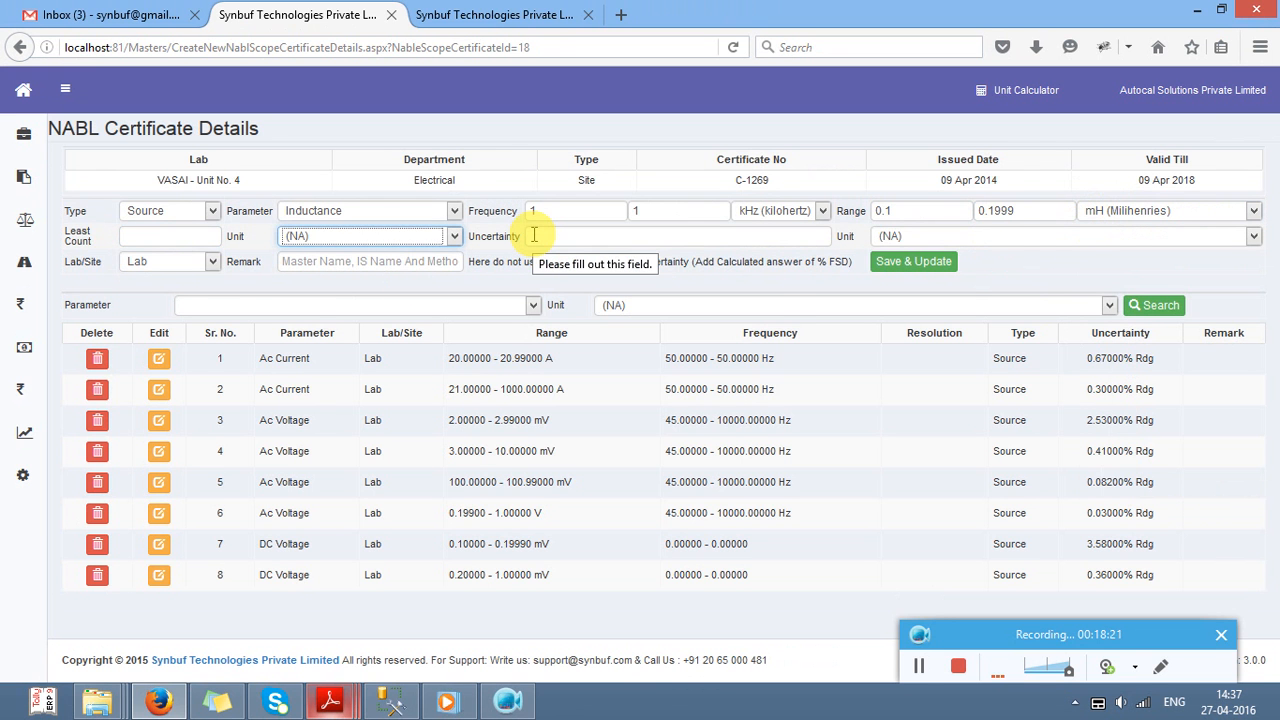
pyautogui.click(534, 235)
pyautogui.hotkey('alt', 'Tab')
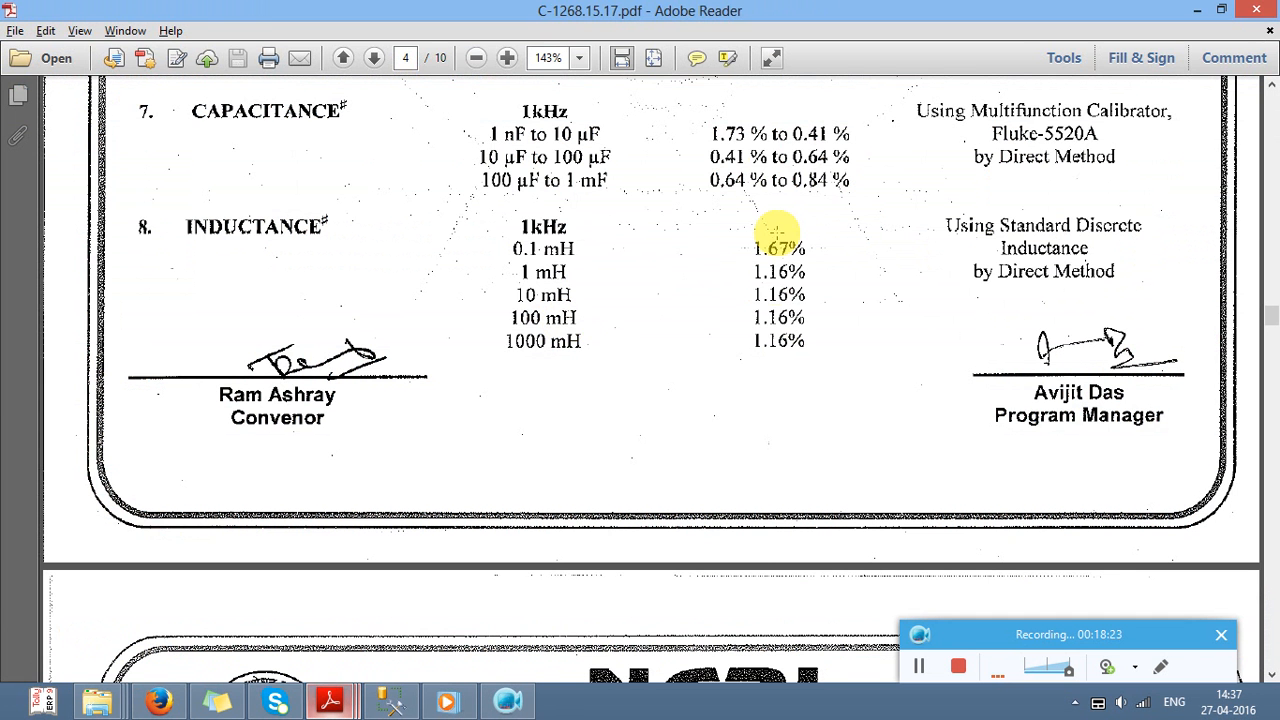
pyautogui.hotkey('alt', 'Tab')
pyautogui.write('1.67')
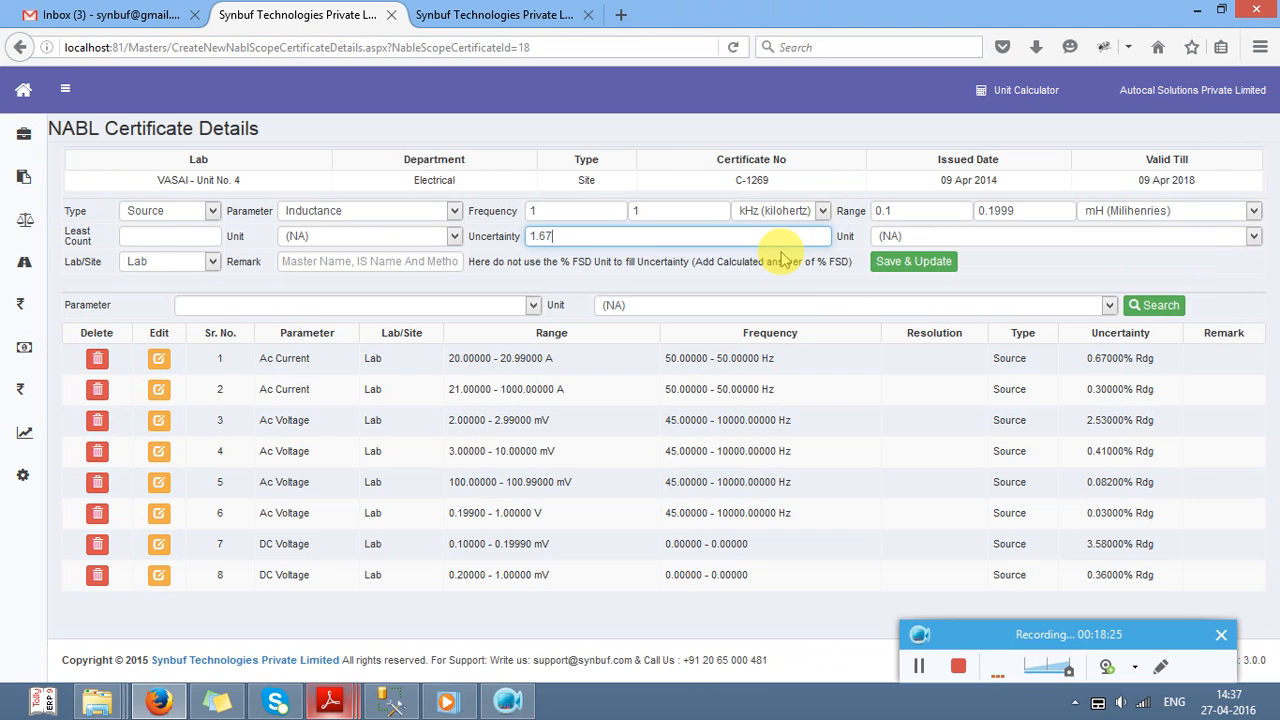
pyautogui.press('Tab')
pyautogui.press('Down')
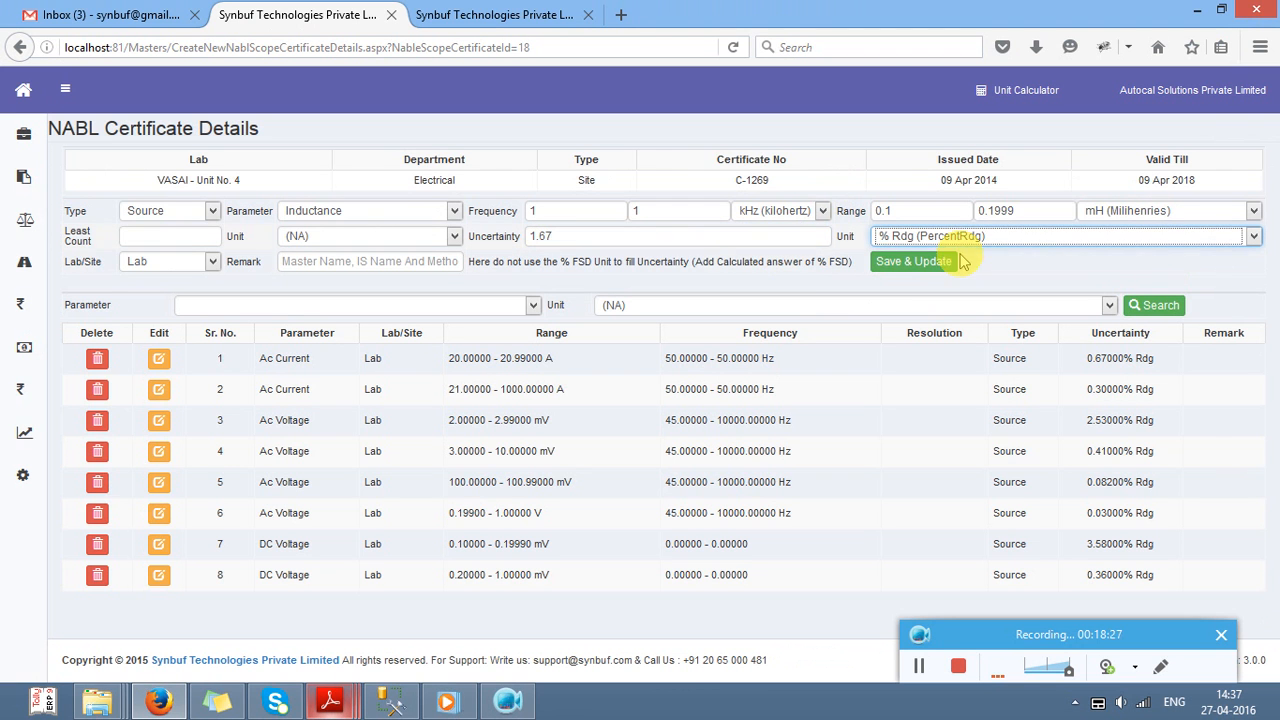
pyautogui.click(918, 265)
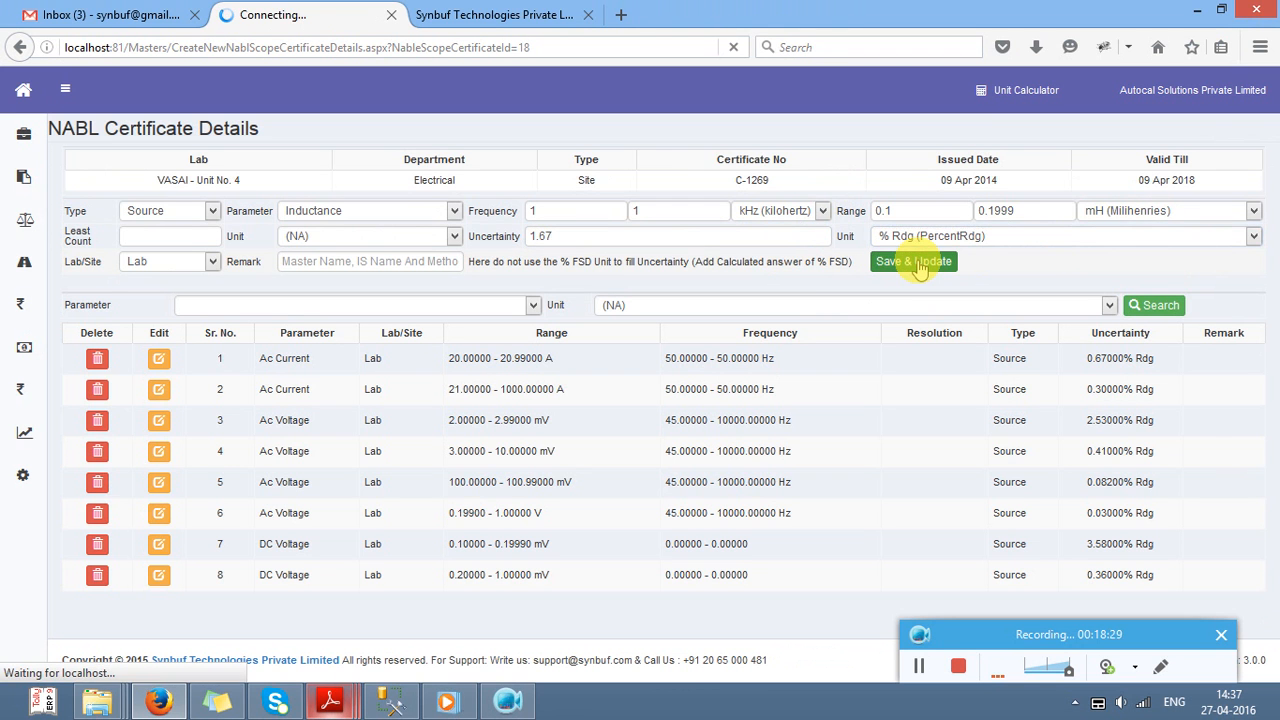
pyautogui.press('Return')
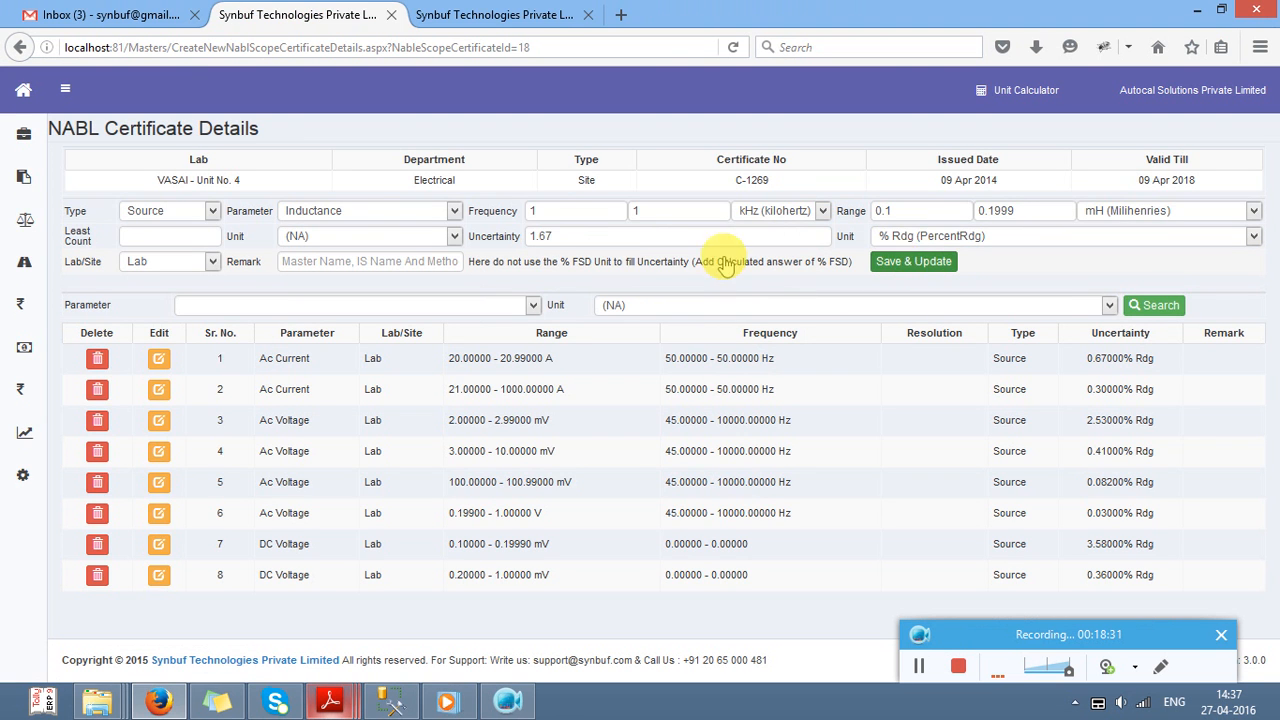
# Step: Start a second Source entry for the Inductance parameter
pyautogui.click(183, 208)
pyautogui.press('Down')
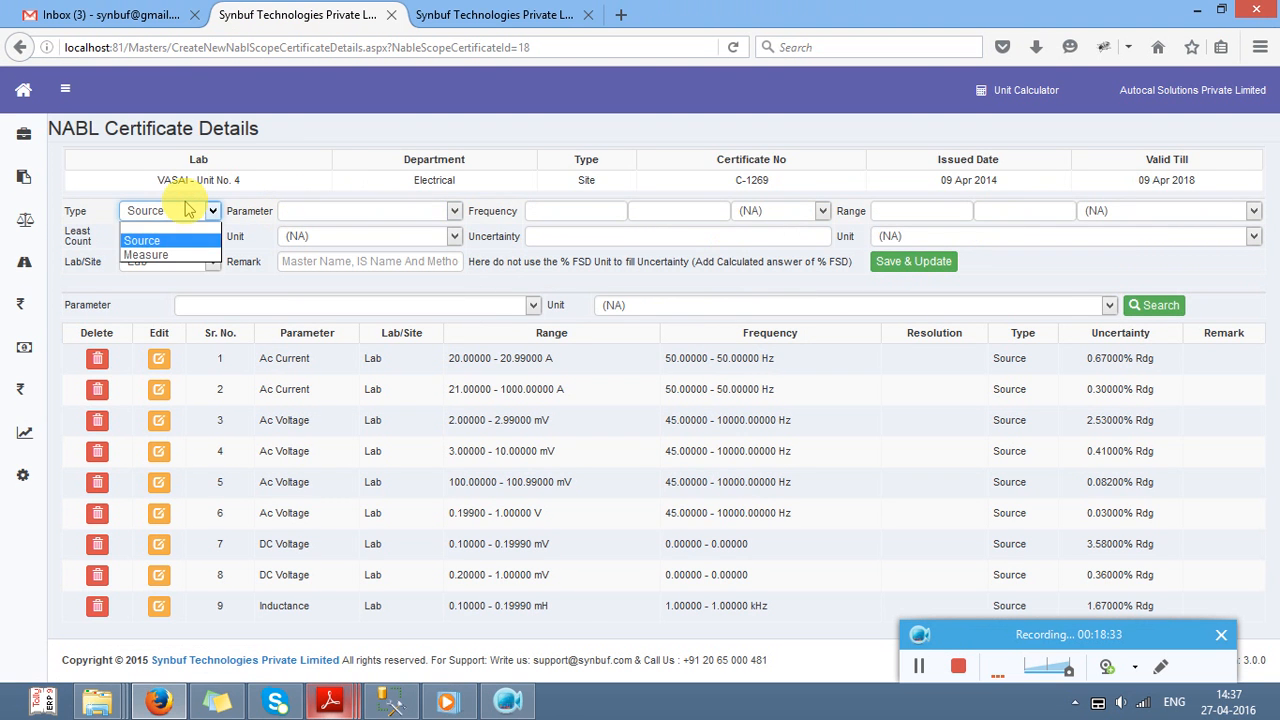
pyautogui.press('Tab')
pyautogui.press('Tab')
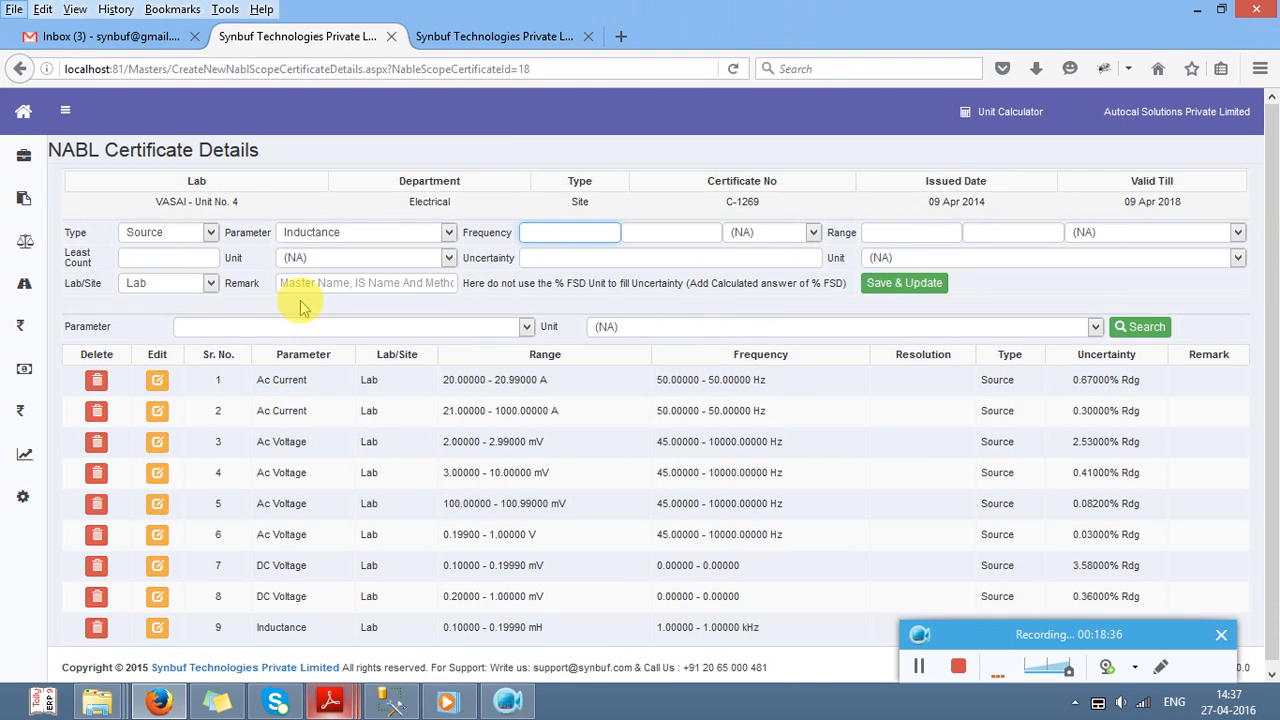
# Step: Set the second Inductance entry's frequency to 1 to 1 kHz (kilohertz), checking against the PDF
pyautogui.hotkey('alt', 'Tab')
pyautogui.hotkey('alt', 'Tab')
pyautogui.write('1')
pyautogui.press('Tab')
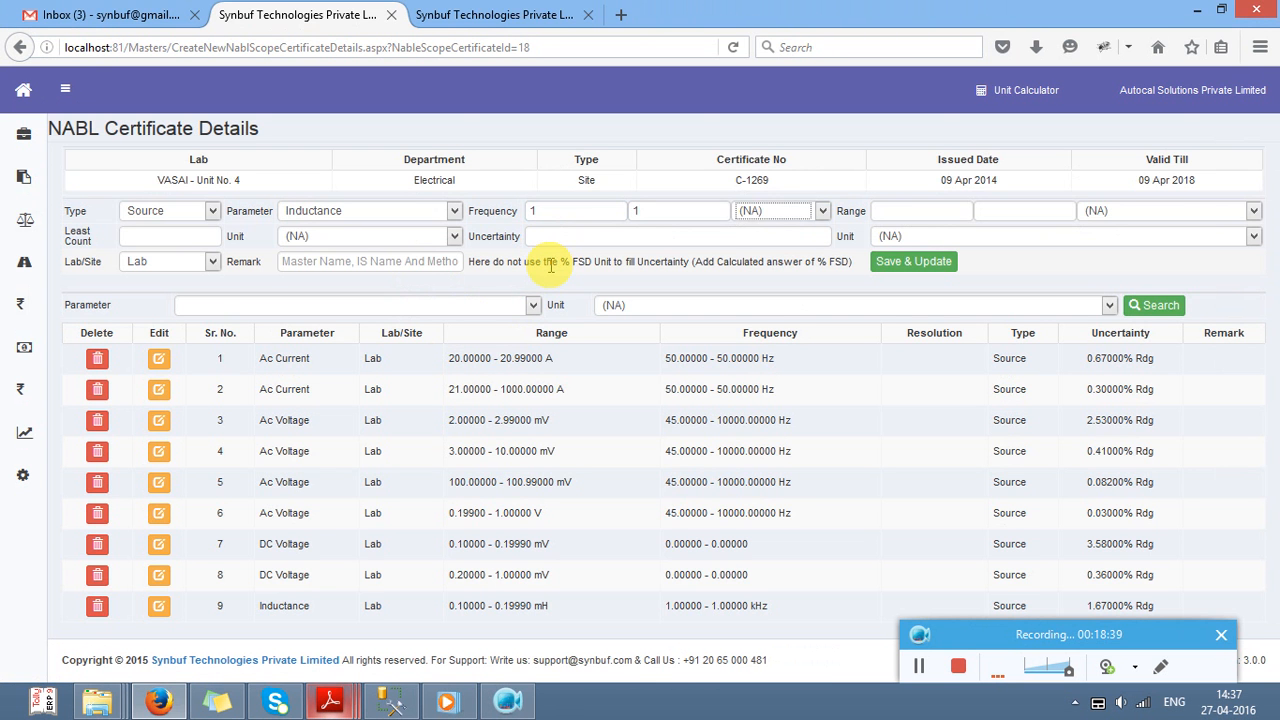
pyautogui.press('Down')
pyautogui.press('Tab')
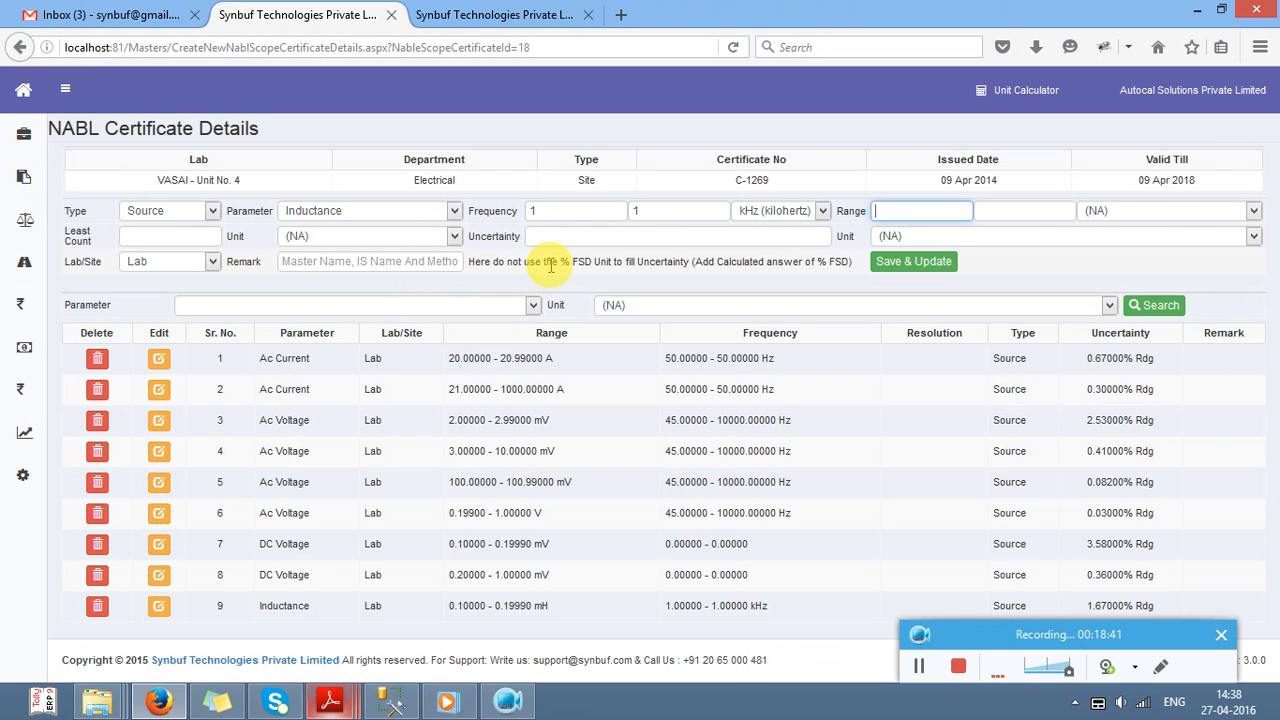
# Step: Set the second Inductance entry's range to 0.2 to 1 mH (Milihenries), checking the upper limit against the PDF
pyautogui.moveTo(287, 605); pyautogui.dragTo(598, 622)
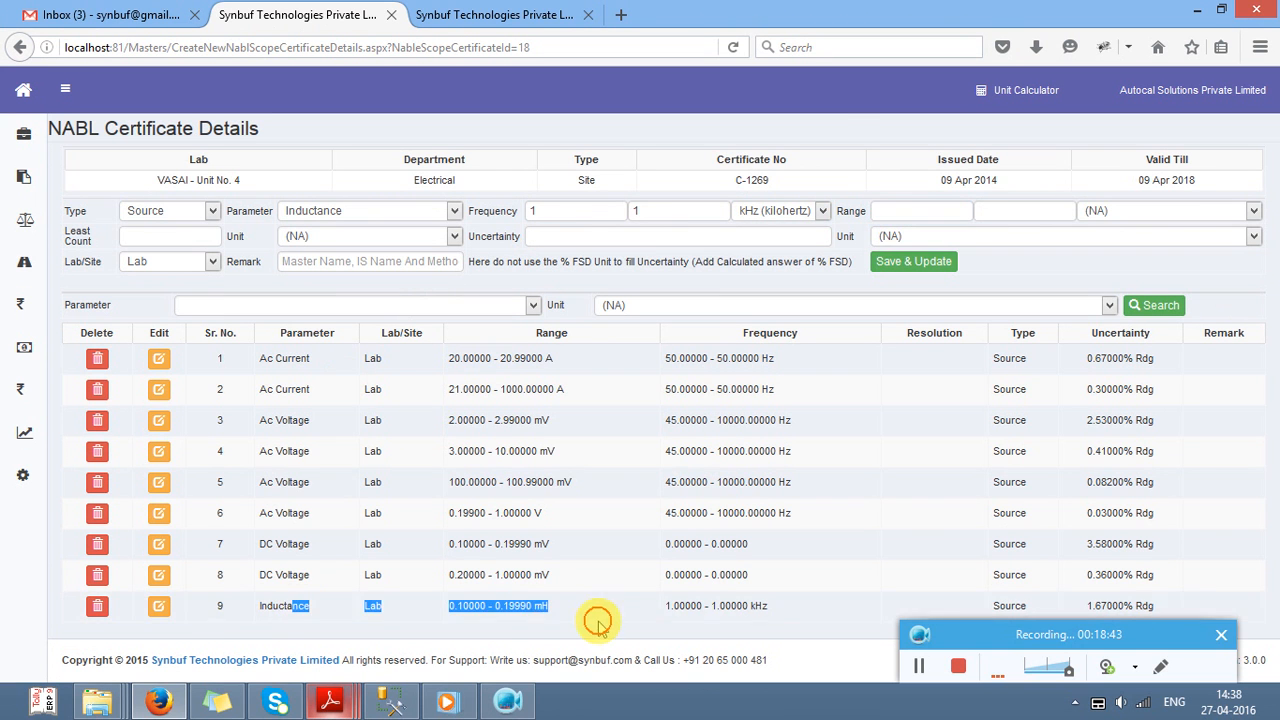
pyautogui.click(897, 210)
pyautogui.write('0.2')
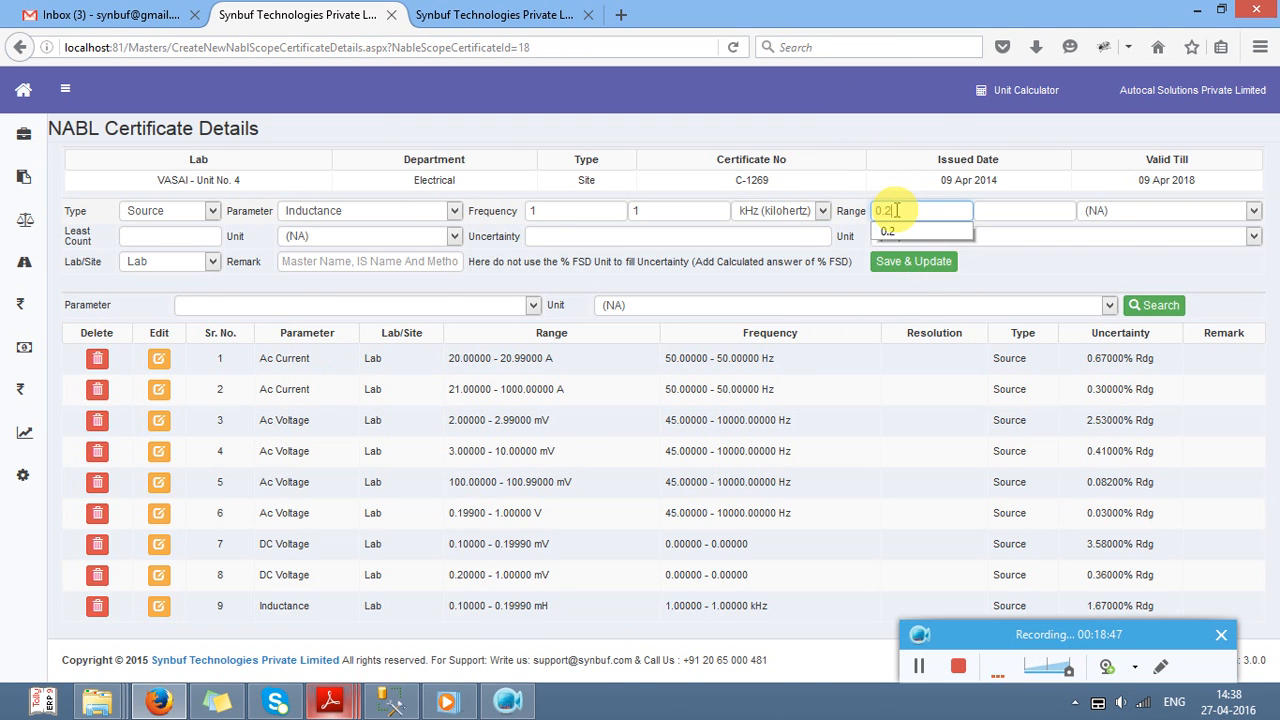
pyautogui.press('Tab')
pyautogui.hotkey('alt', 'Tab')
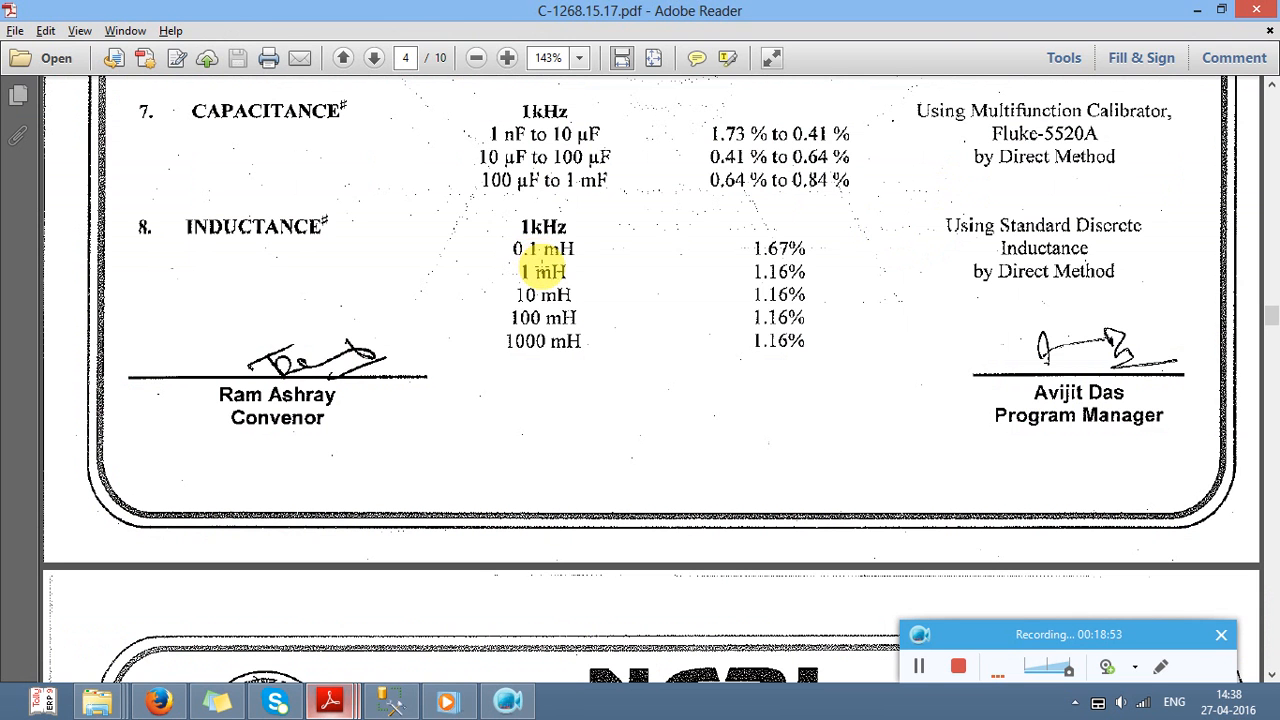
pyautogui.hotkey('alt', 'Tab')
pyautogui.write('1')
pyautogui.press('Tab')
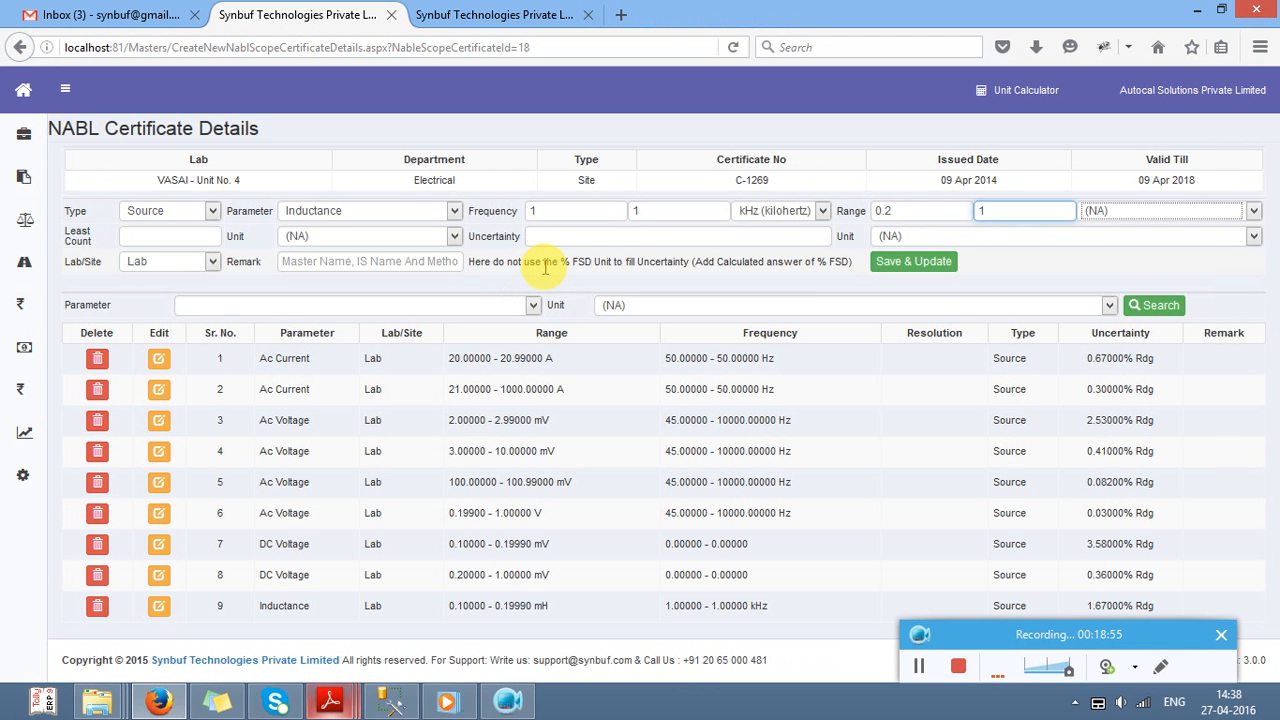
pyautogui.press('m')
pyautogui.press('Tab')
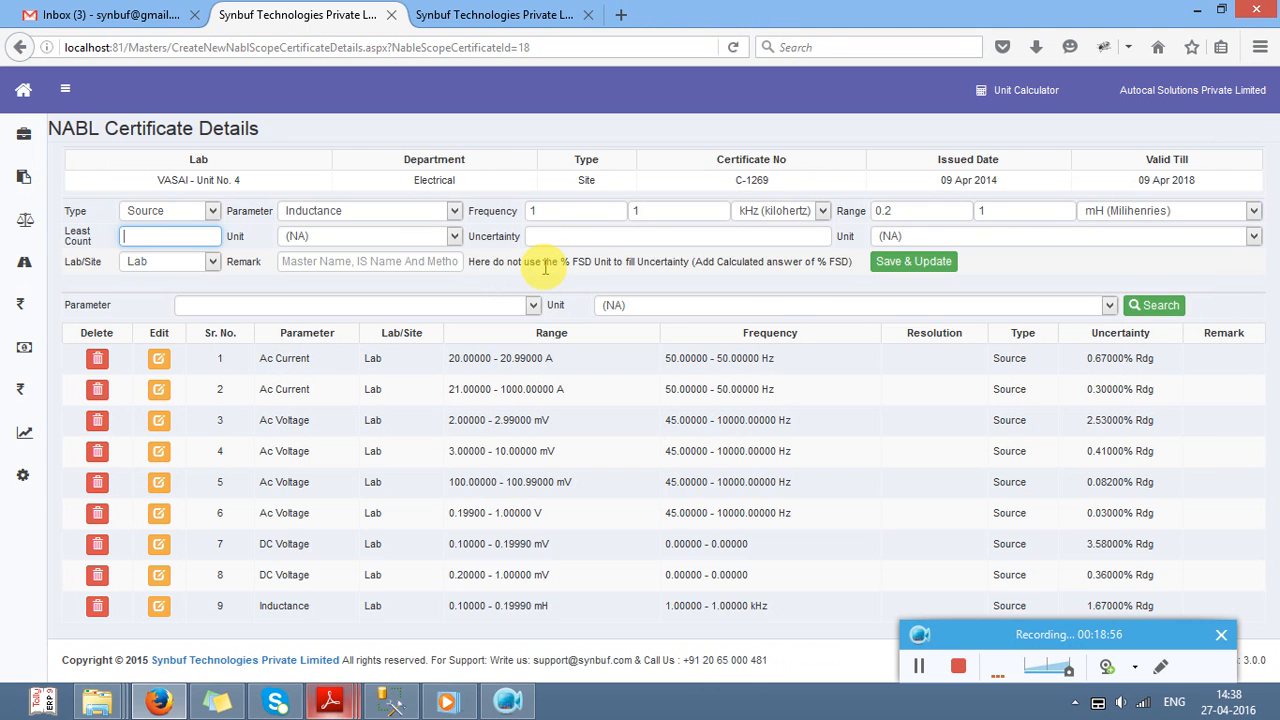
# Step: Check the 1 mH row's uncertainty in the PDF and set the second Inductance entry's uncertainty to 1.16 % Rdg (PercentRdg)
pyautogui.click(588, 236)
pyautogui.hotkey('alt', 'Tab')
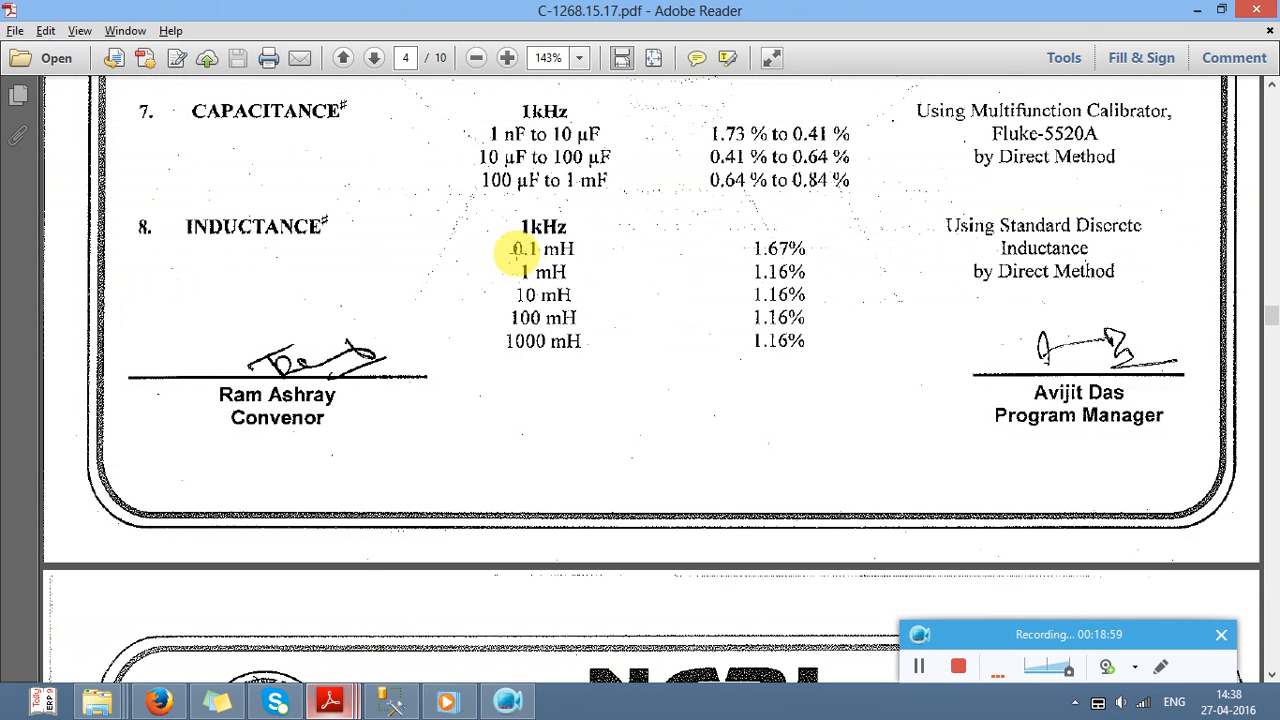
pyautogui.moveTo(501, 264); pyautogui.dragTo(845, 279)
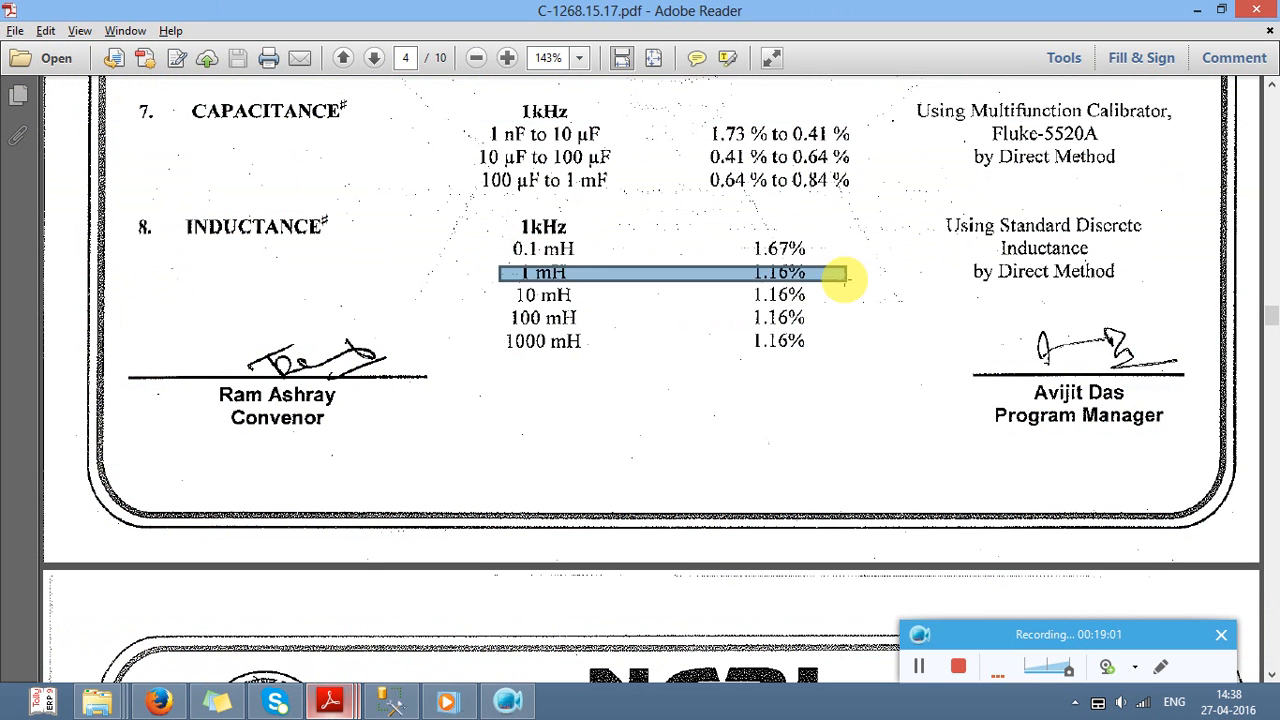
pyautogui.hotkey('alt', 'Tab')
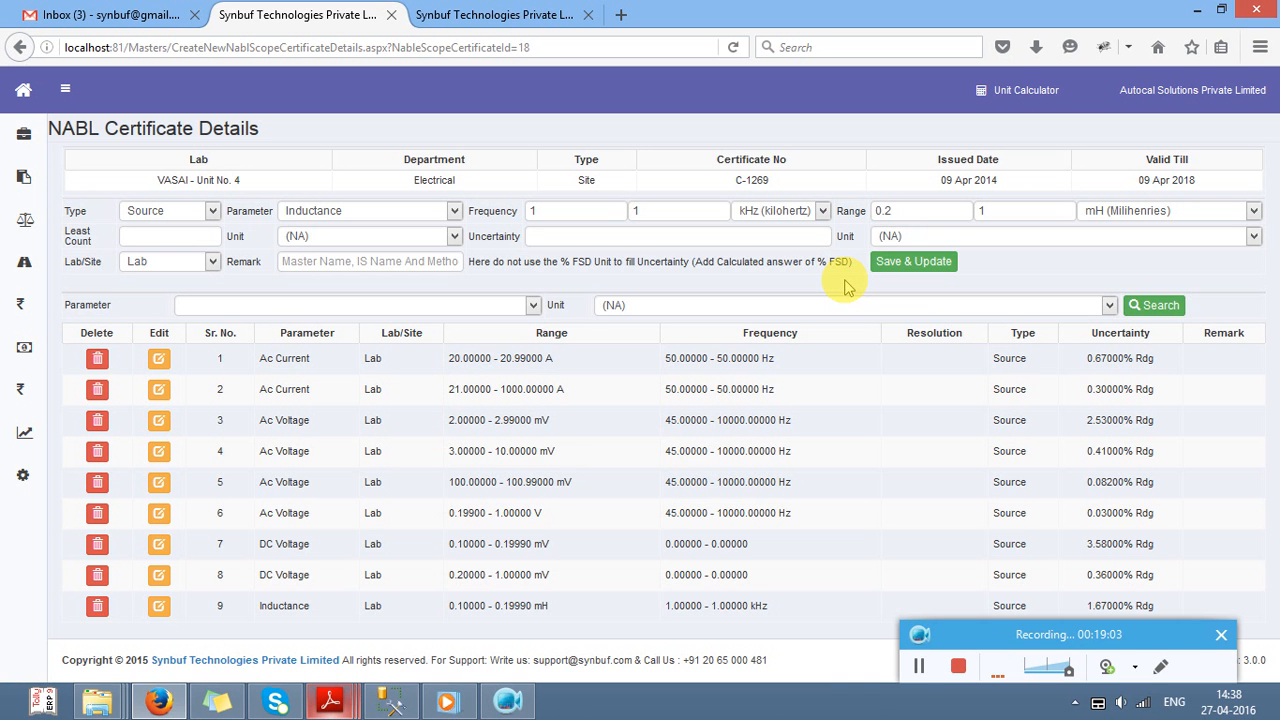
pyautogui.write('1.16')
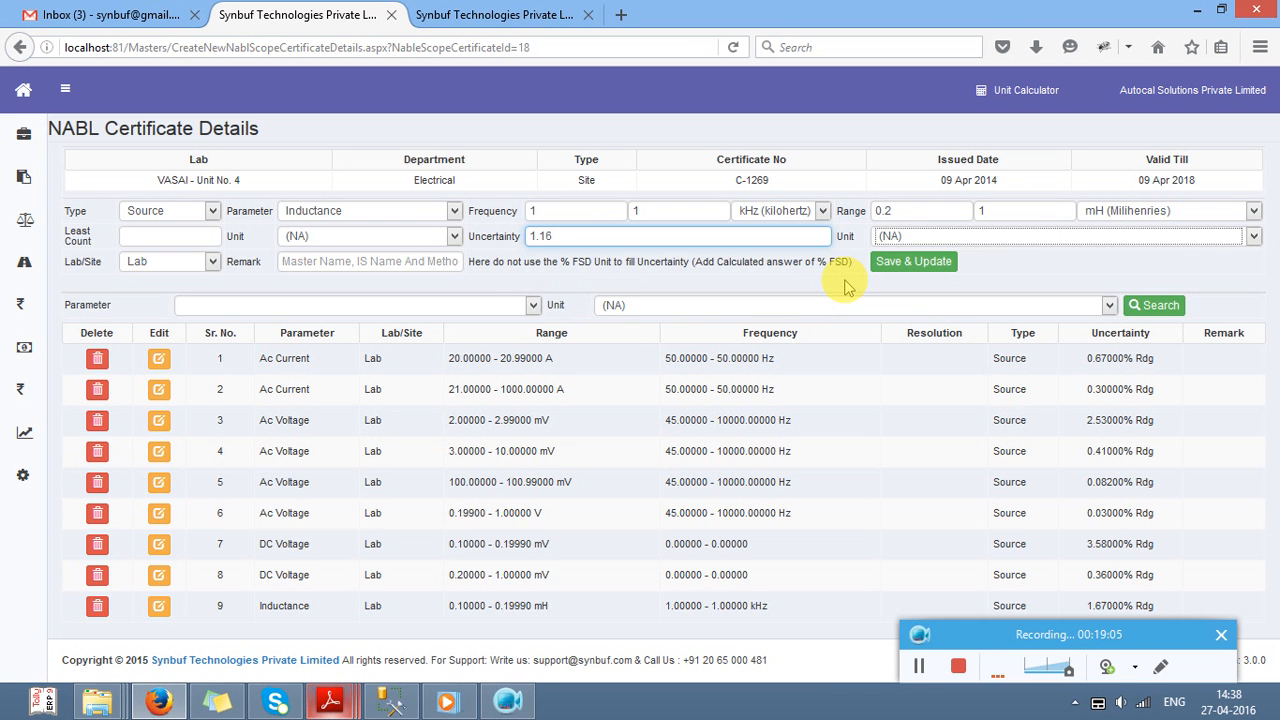
pyautogui.press('Tab')
pyautogui.press('Down')
pyautogui.press('Down')
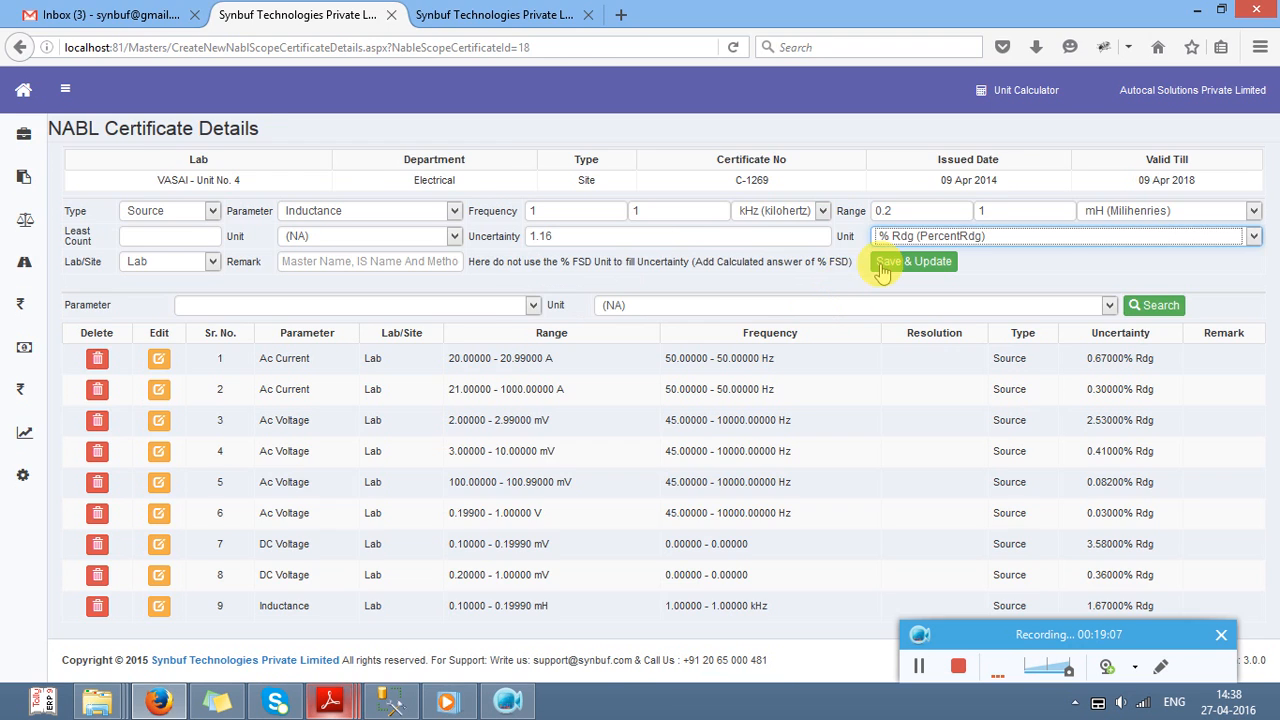
# Step: Find the Oscilloscope section in the PDF and enter "Oslioscope - DC Amplitude @ 50 Ω Output" as a new Electrical parameter's name
pyautogui.hotkey('alt', 'Tab')
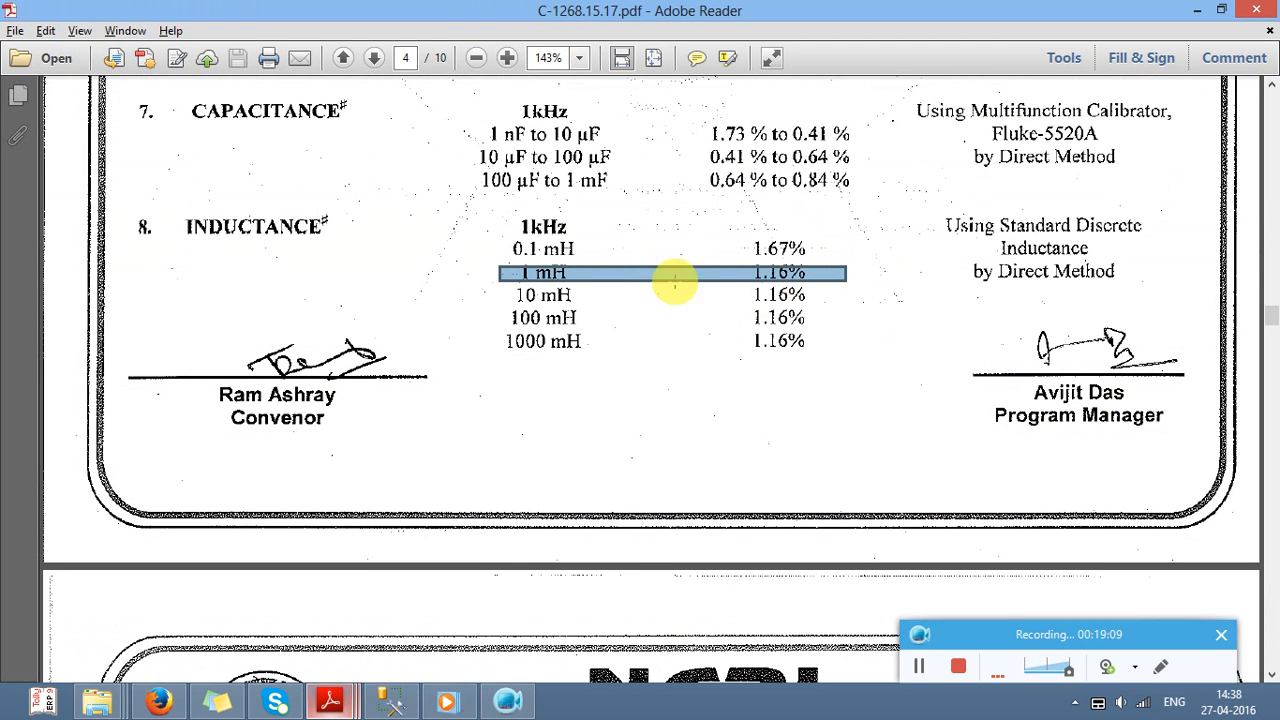
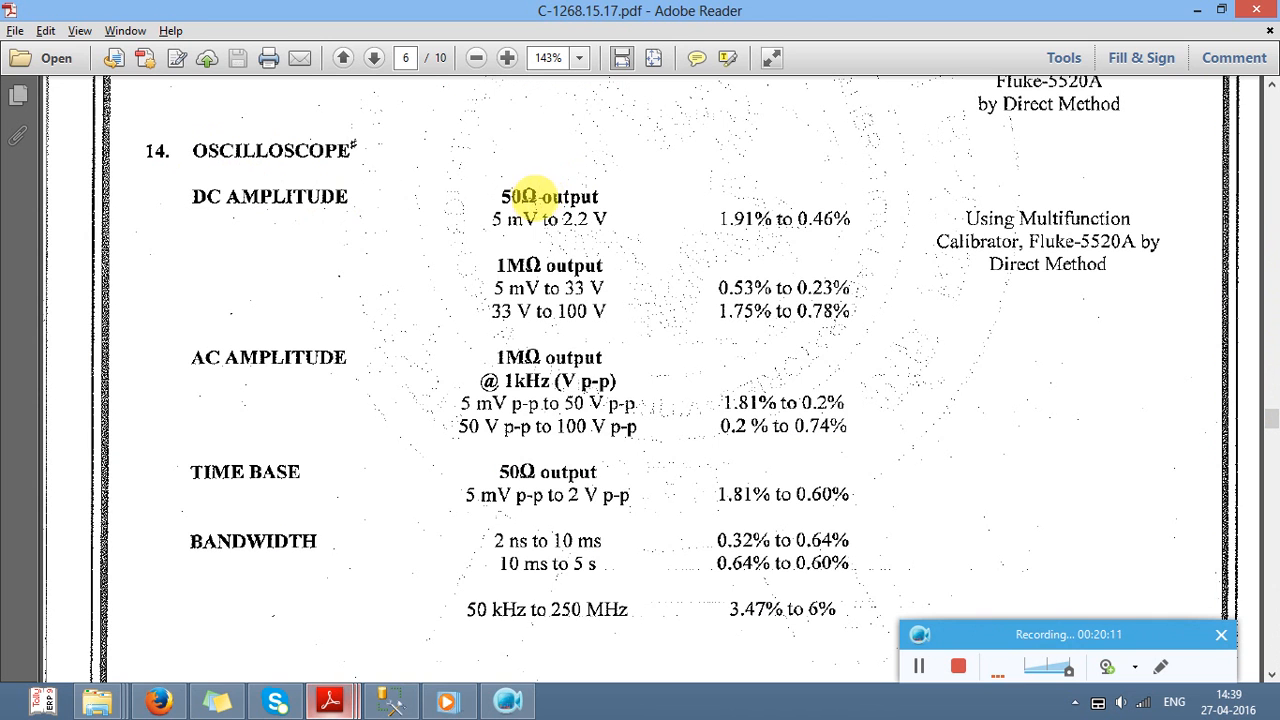
pyautogui.hotkey('alt', 'Tab')
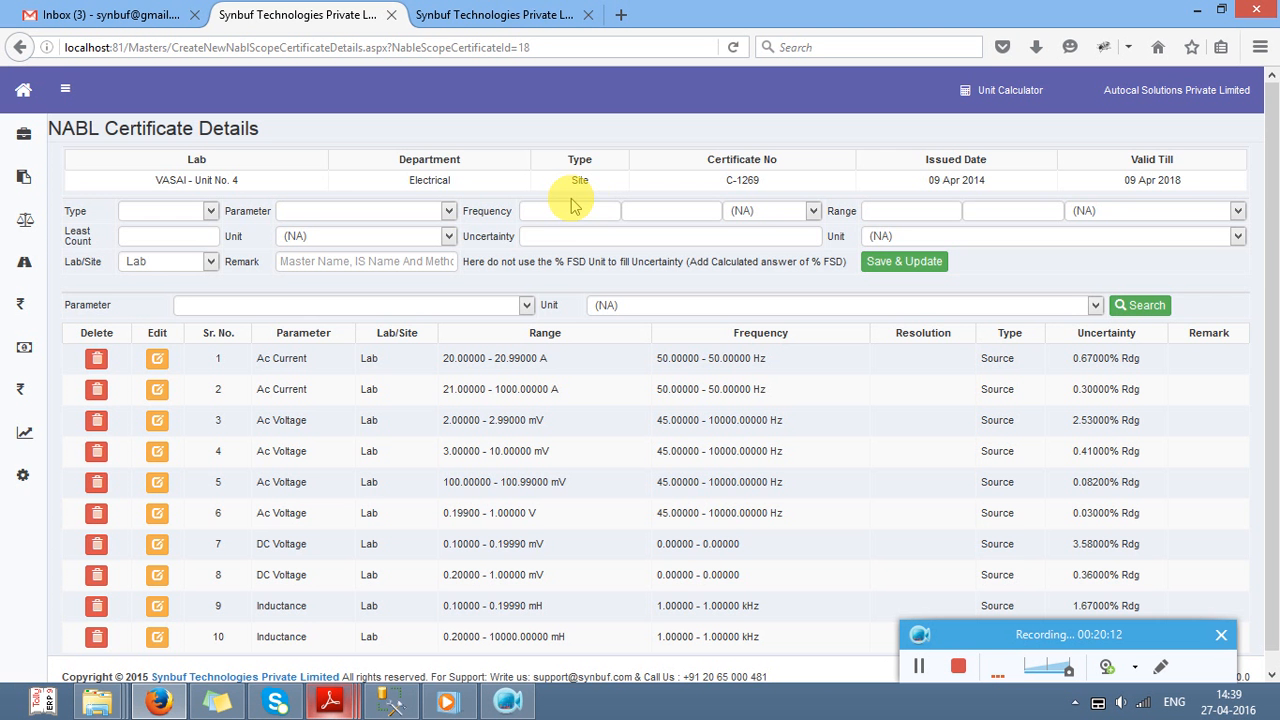
pyautogui.click(505, 14)
pyautogui.moveTo(943, 163); pyautogui.dragTo(860, 158)
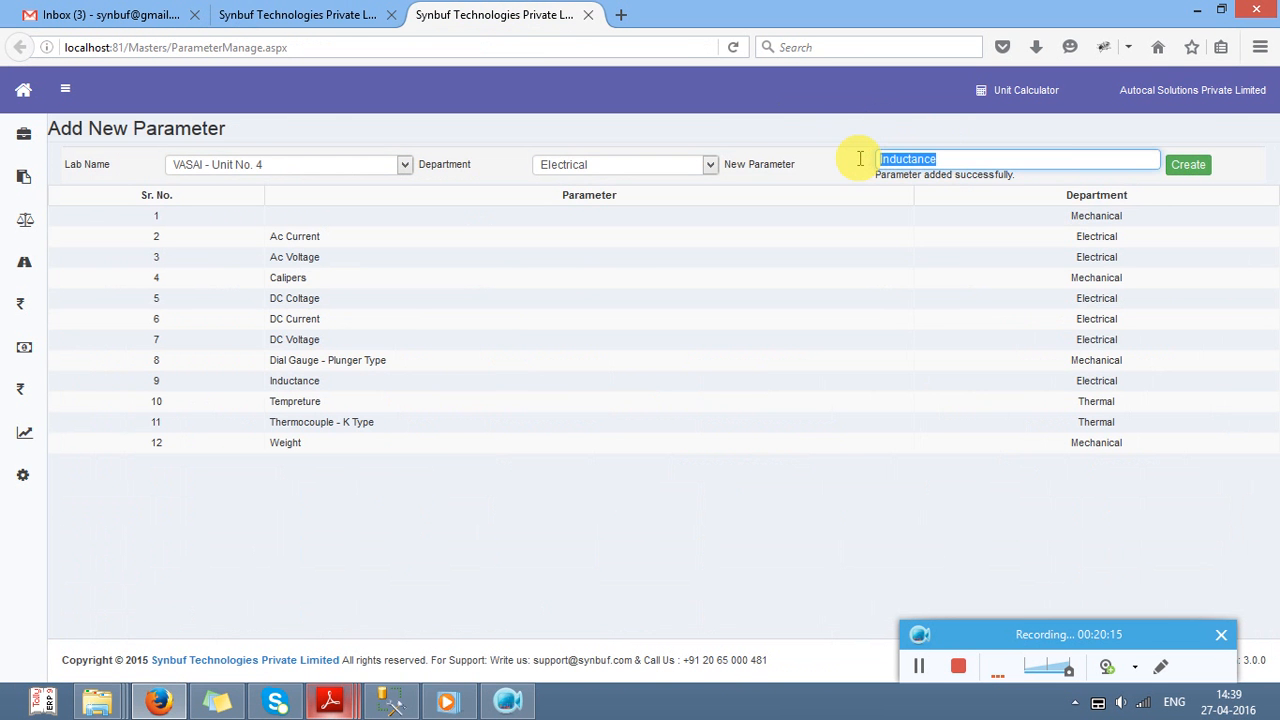
pyautogui.write('Ol')
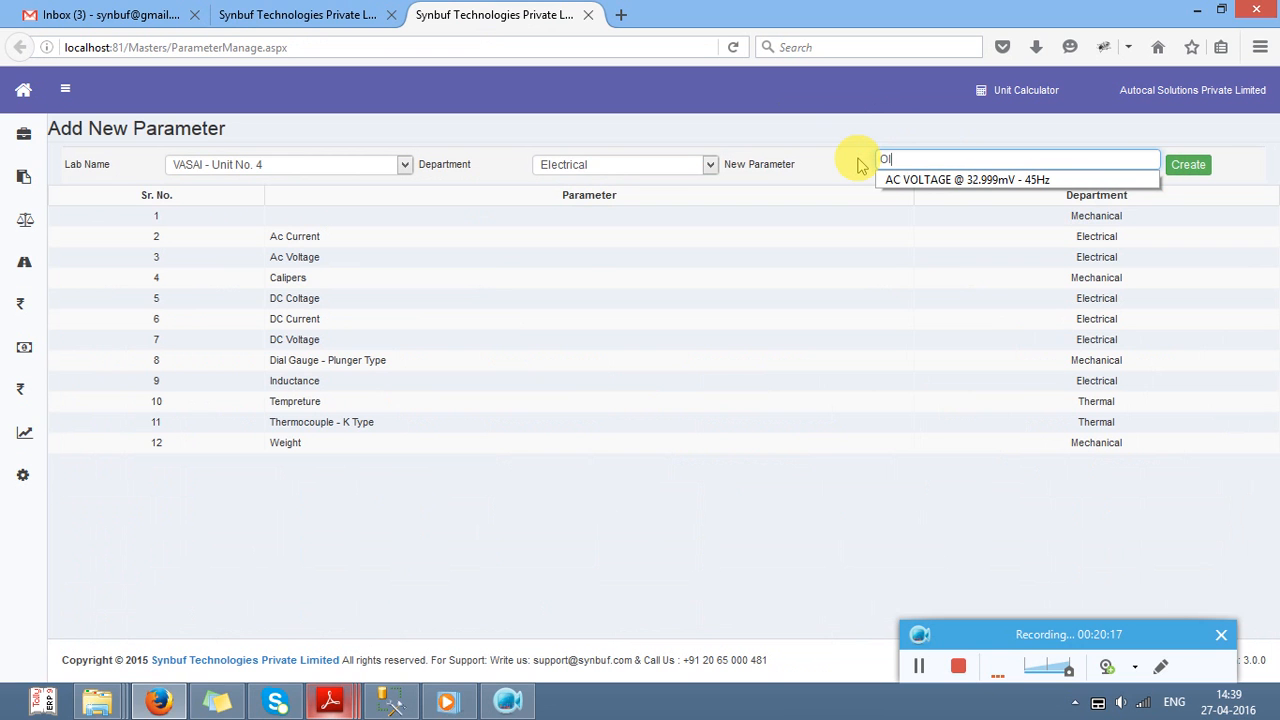
pyautogui.write('s')
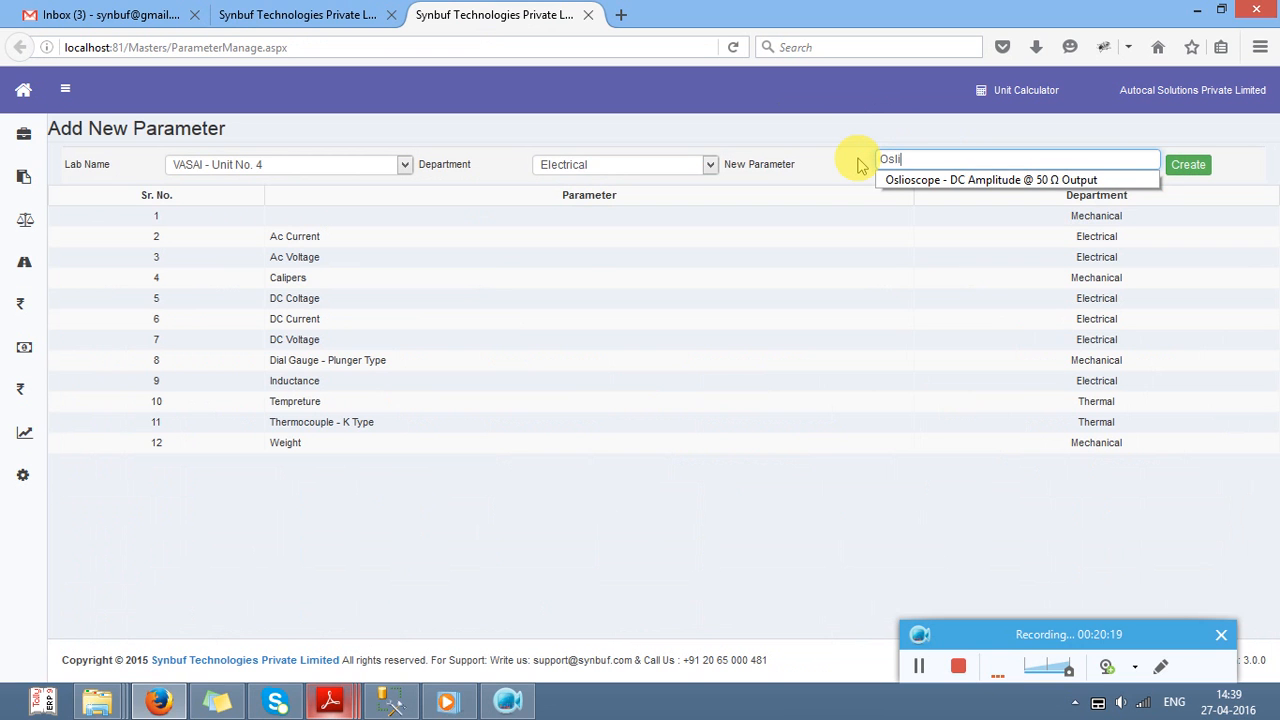
pyautogui.write('li')
pyautogui.press('Down')
pyautogui.press('Return')
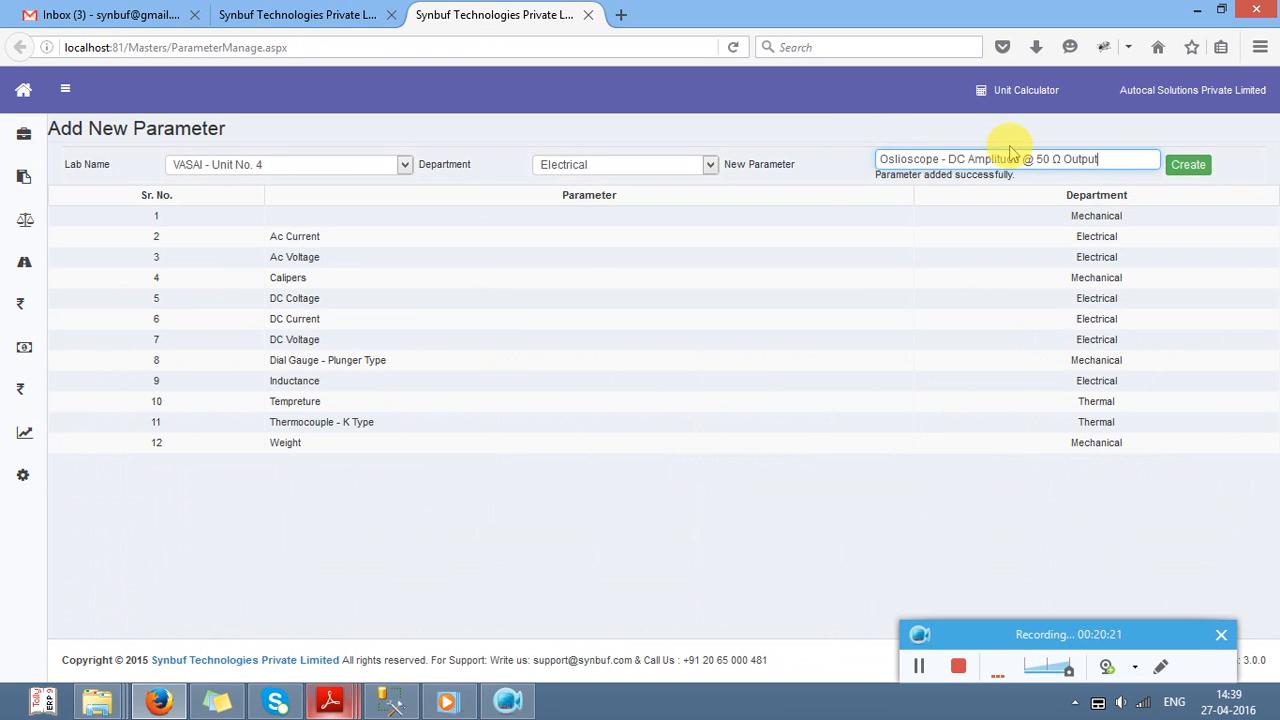
pyautogui.press('Tab')
pyautogui.press('Return')
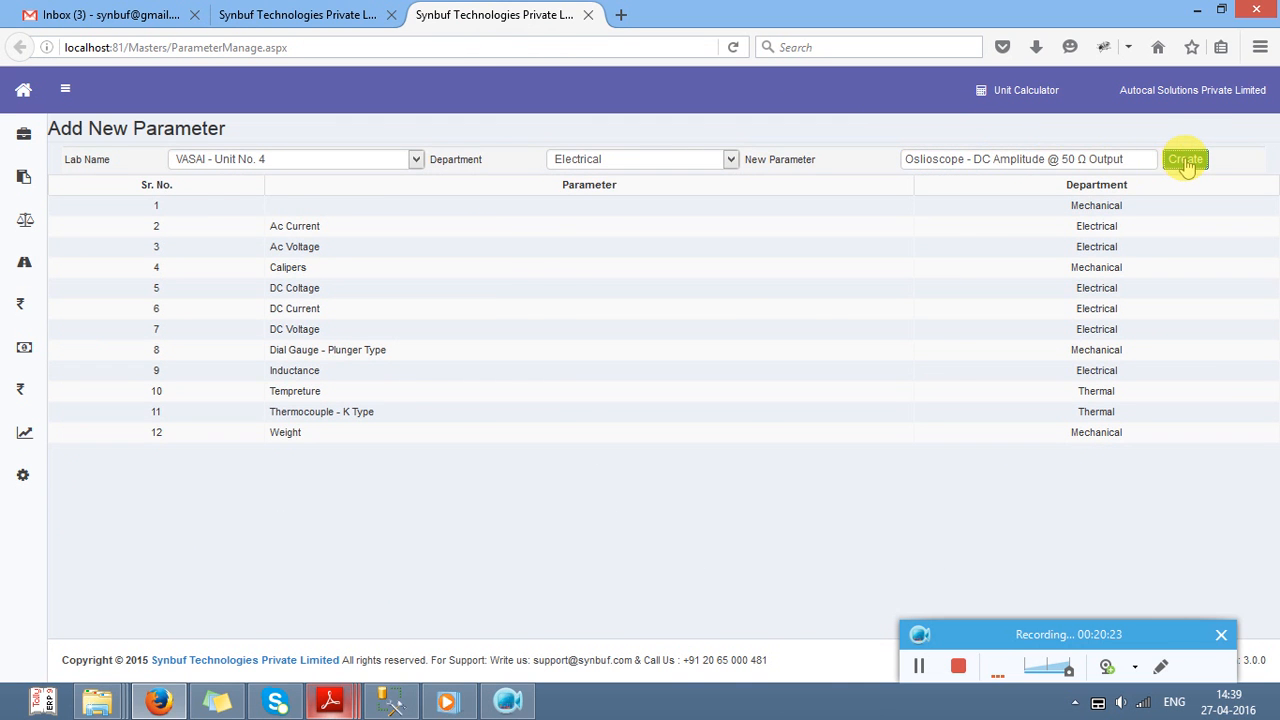
# Step: Compare the new parameter's name with the PDF's Oscilloscope, DC Amplitude and 50 Ω output headings, and create the parameter
pyautogui.hotkey('alt', 'Tab')
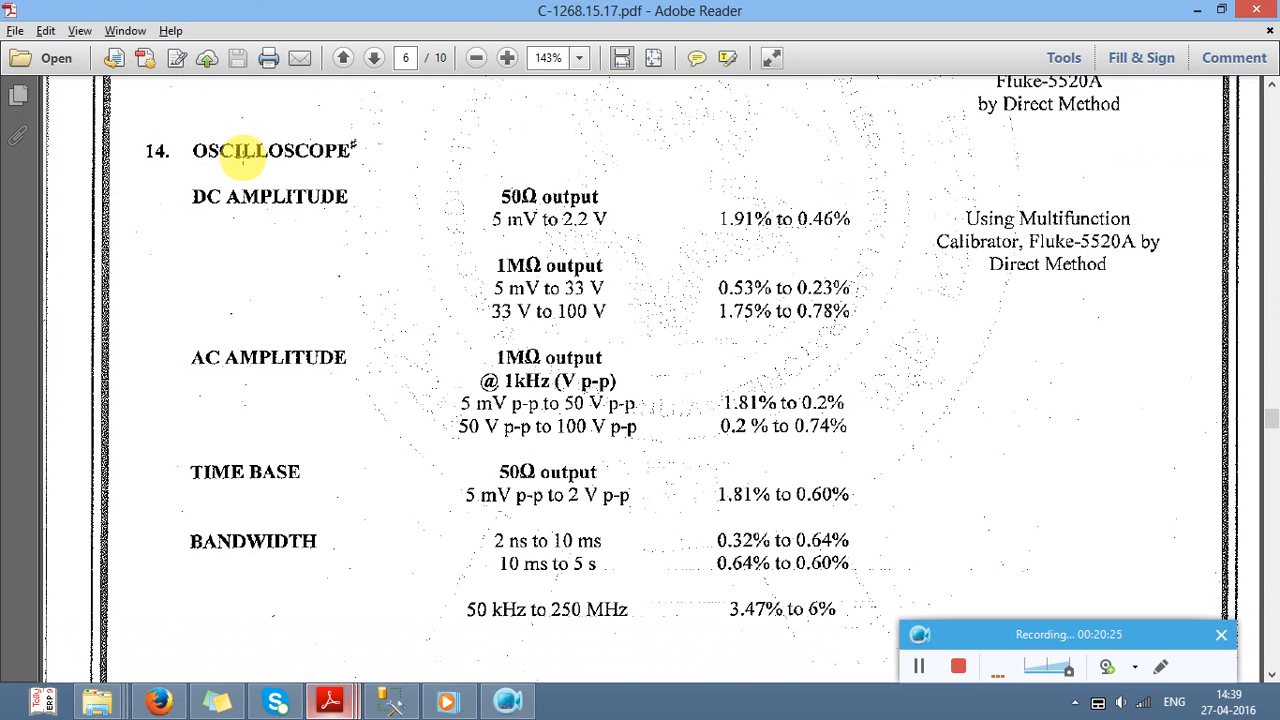
pyautogui.moveTo(243, 158); pyautogui.dragTo(304, 149)
pyautogui.moveTo(175, 213); pyautogui.dragTo(406, 188)
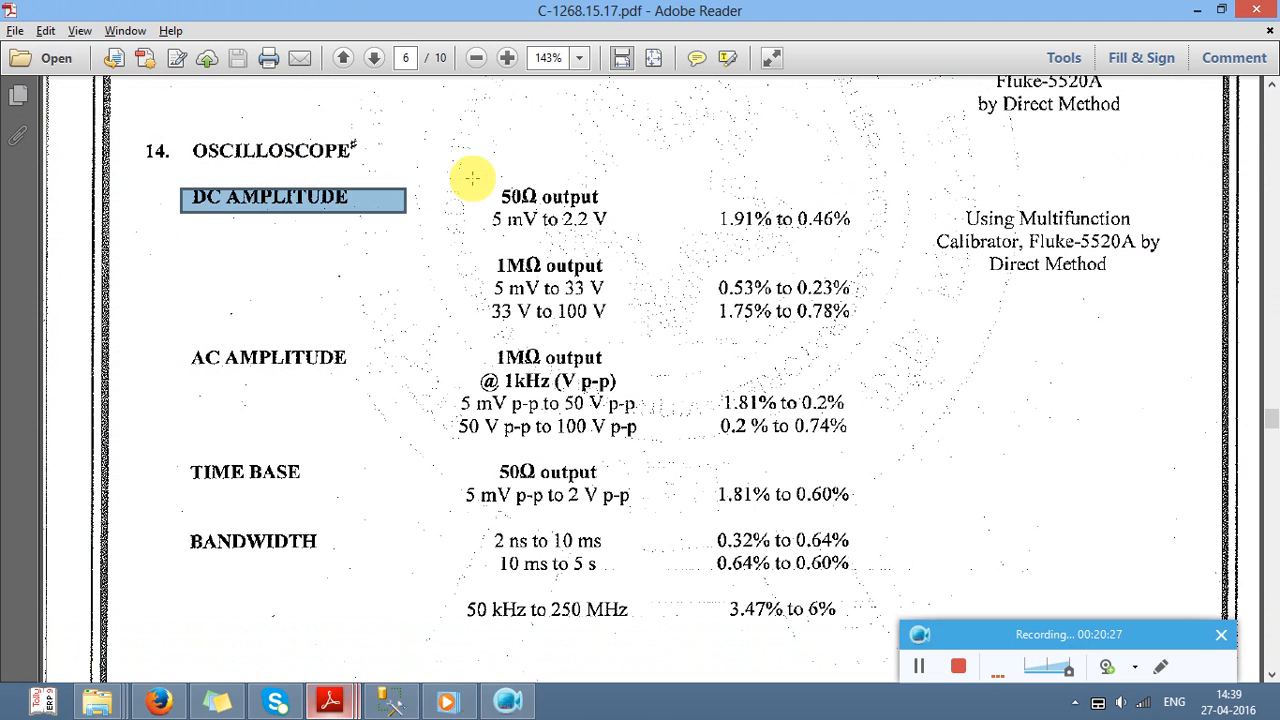
pyautogui.moveTo(566, 193); pyautogui.dragTo(677, 203)
pyautogui.hotkey('alt', 'Tab')
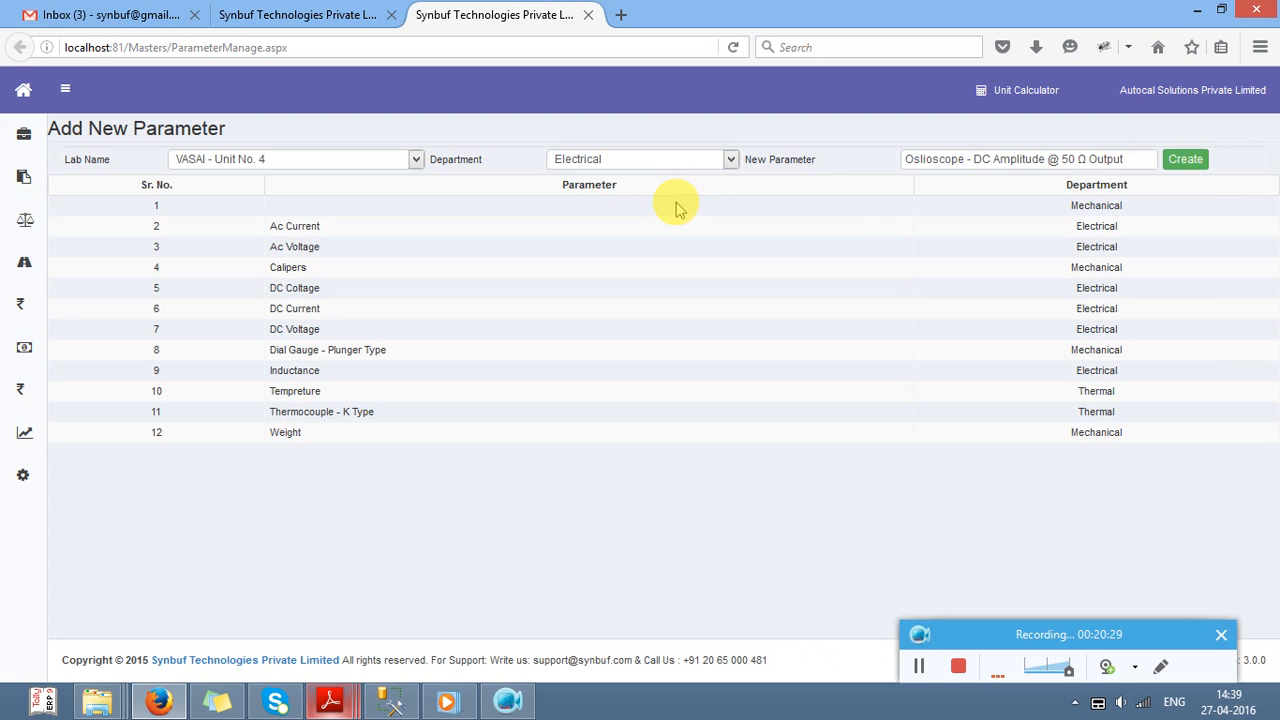
pyautogui.click(1186, 163)
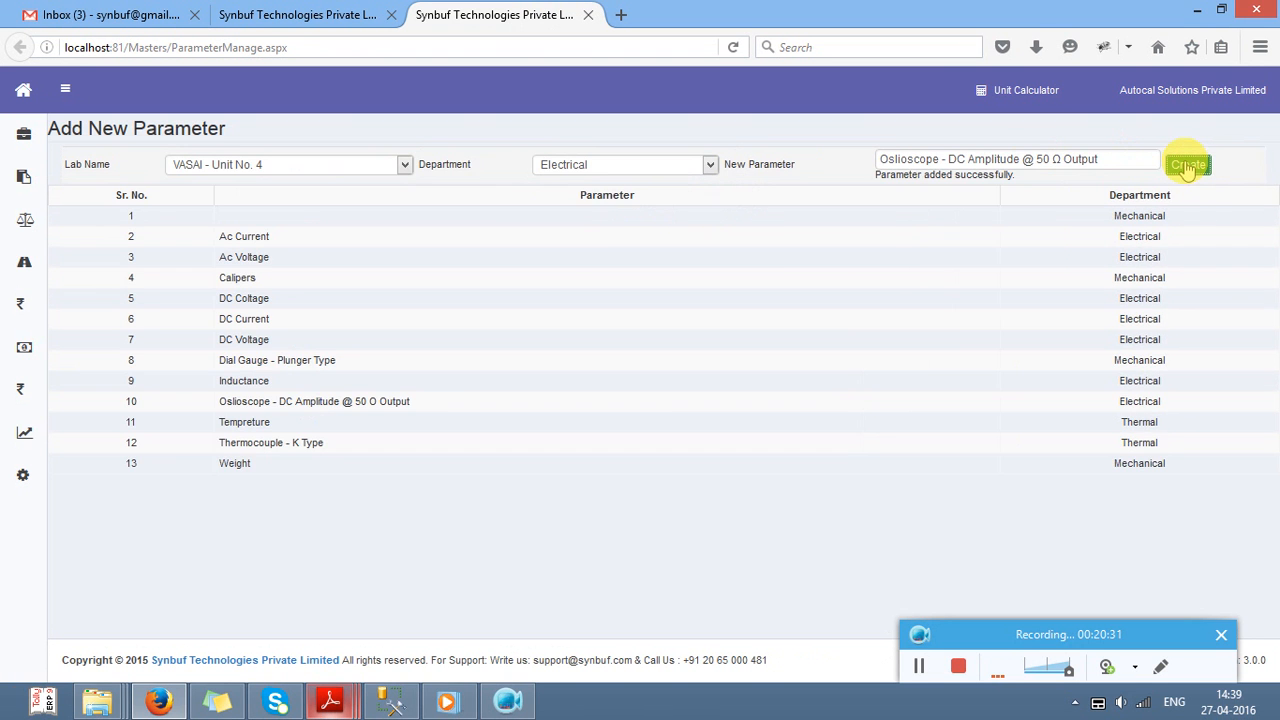
# Step: Examine the 1 MΩ output heading of the Oscilloscope's AC Amplitude section in the PDF
pyautogui.press('alt')
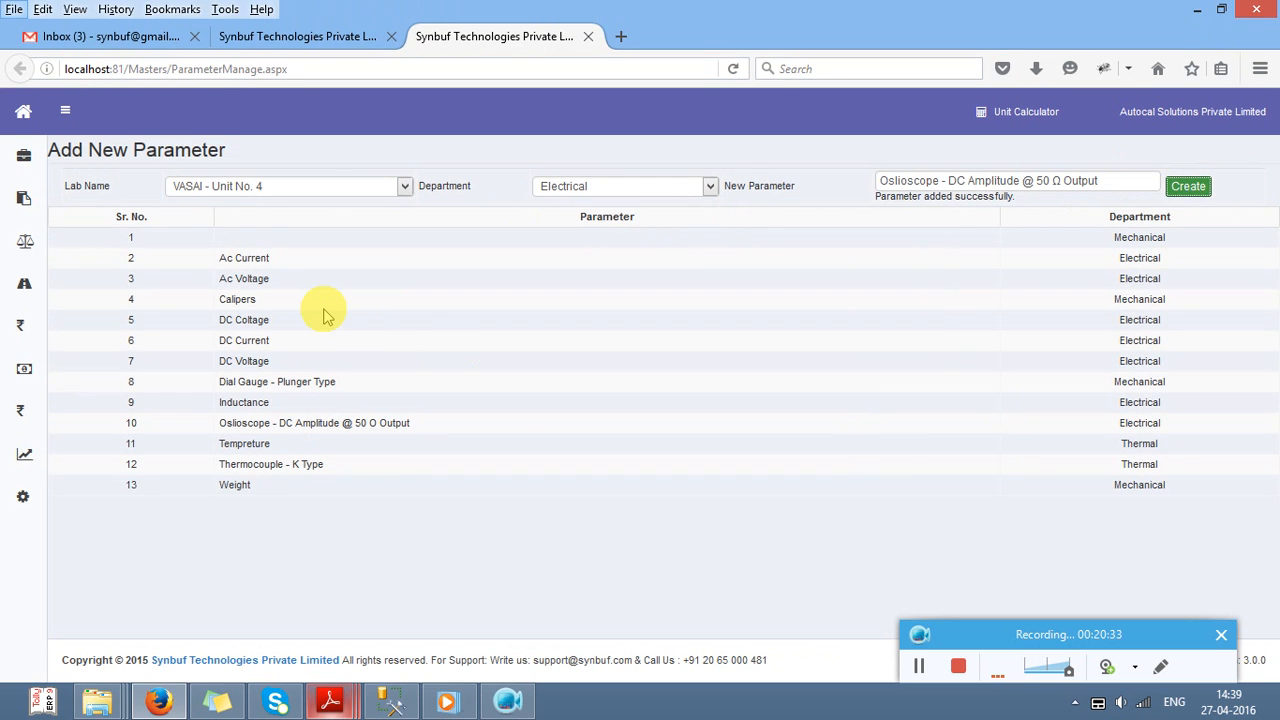
pyautogui.press('alt')
pyautogui.hotkey('alt', 'Tab')
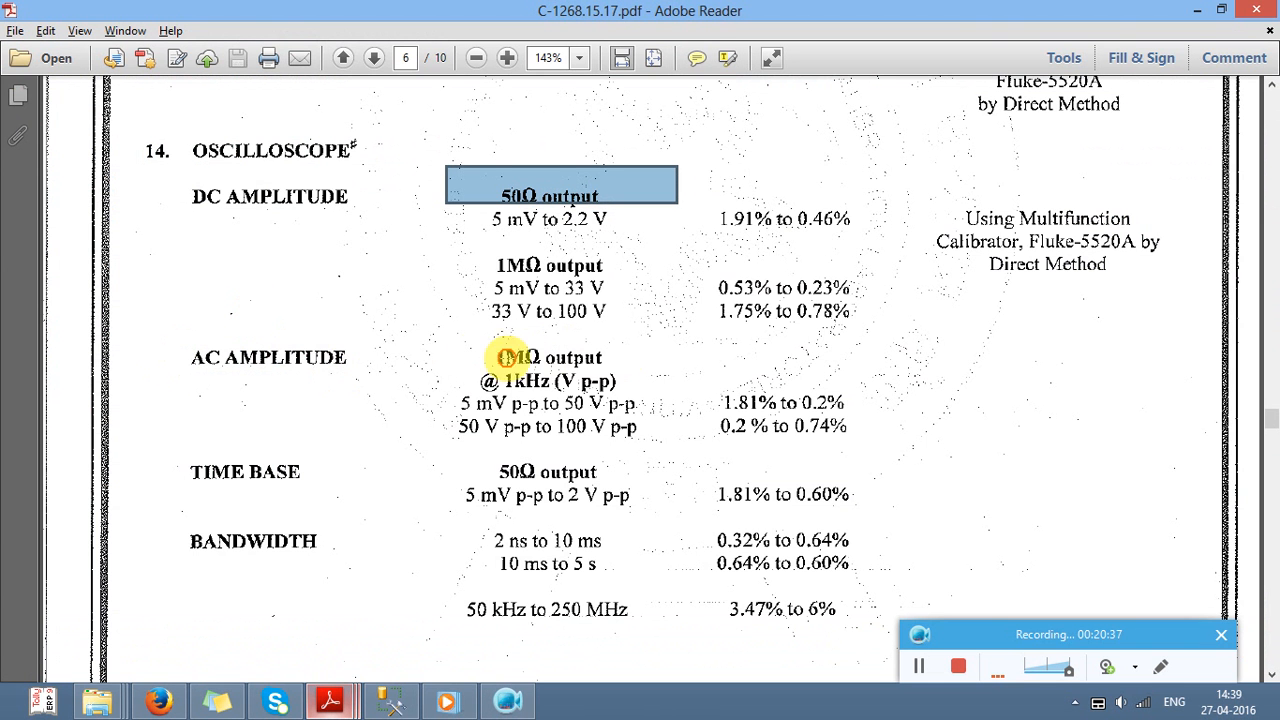
pyautogui.moveTo(510, 358); pyautogui.dragTo(650, 368)
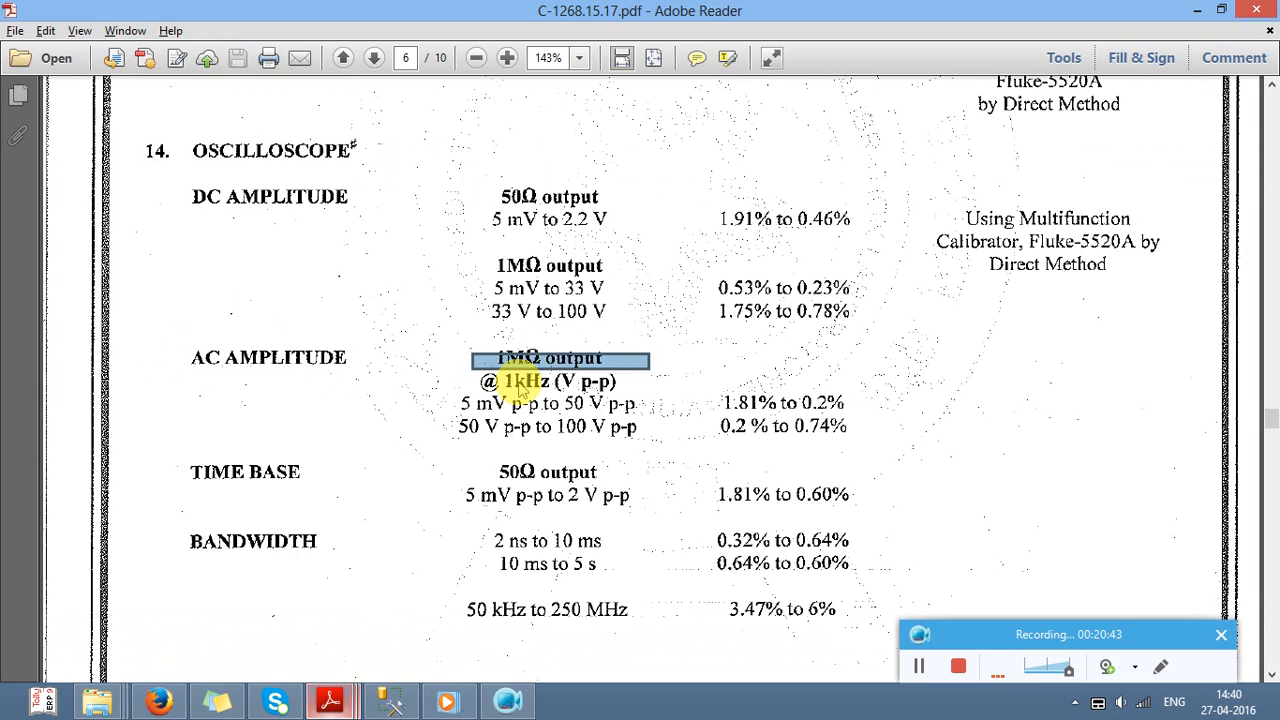
pyautogui.hotkey('alt', 'Tab')
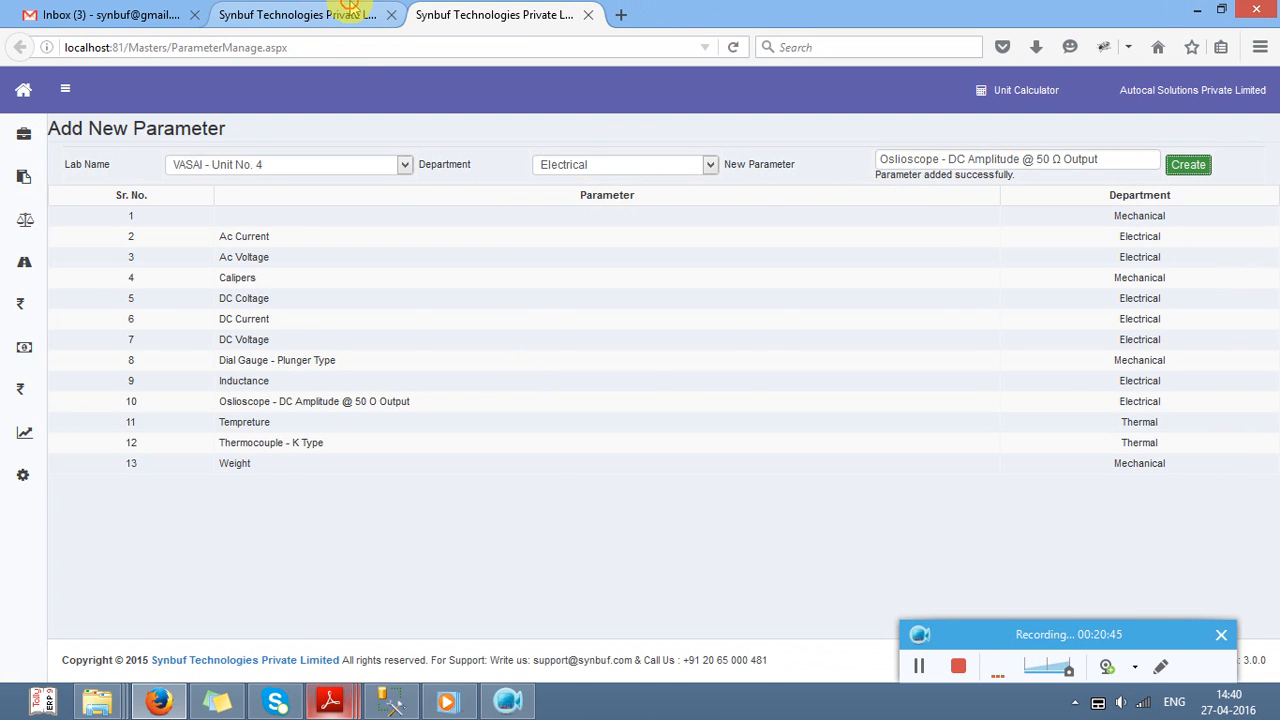
# Step: Return to the NABL Certificate Details page and reload it to refresh its parameter list
pyautogui.click(350, 12)
pyautogui.click(150, 209)
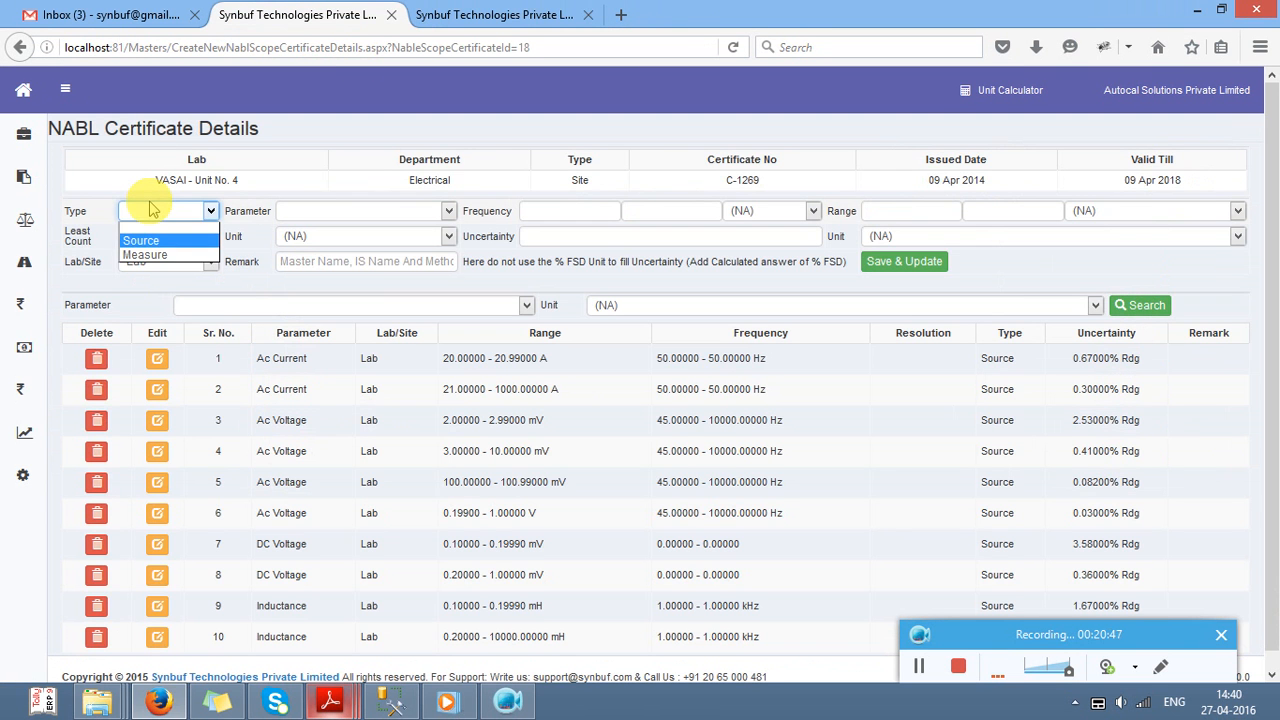
pyautogui.press('Tab')
pyautogui.click(362, 47)
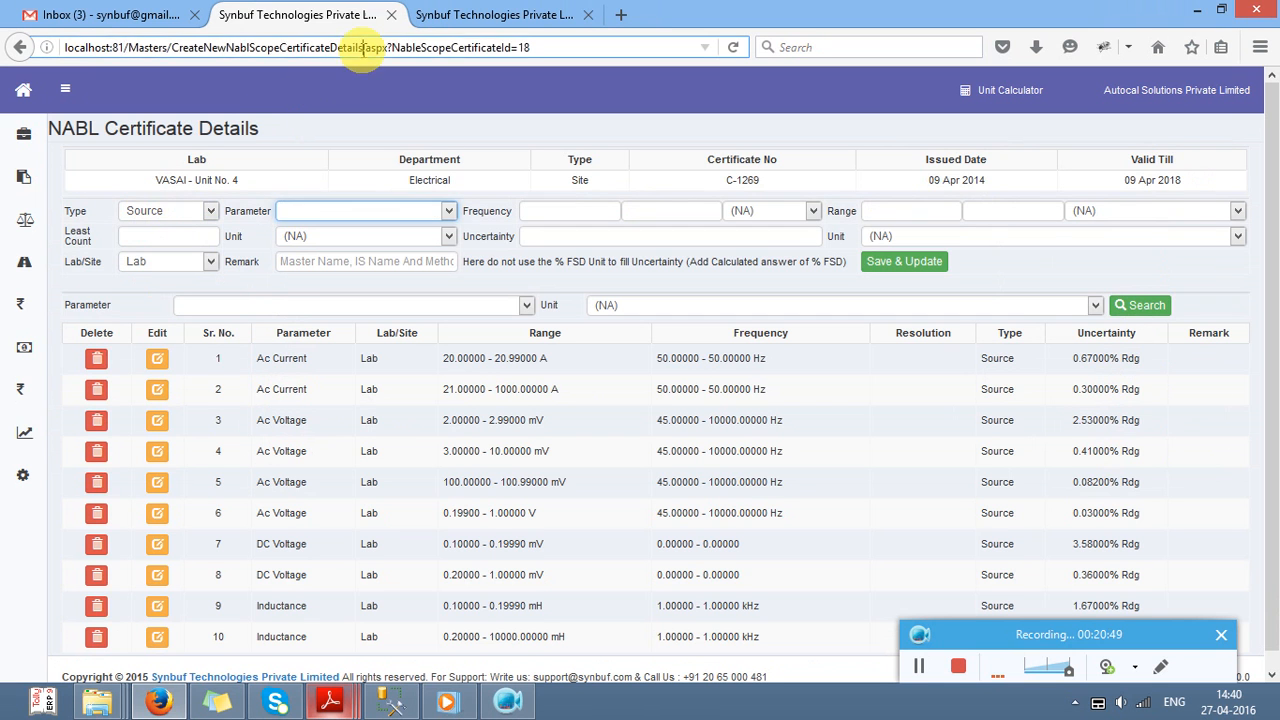
pyautogui.press('Return')
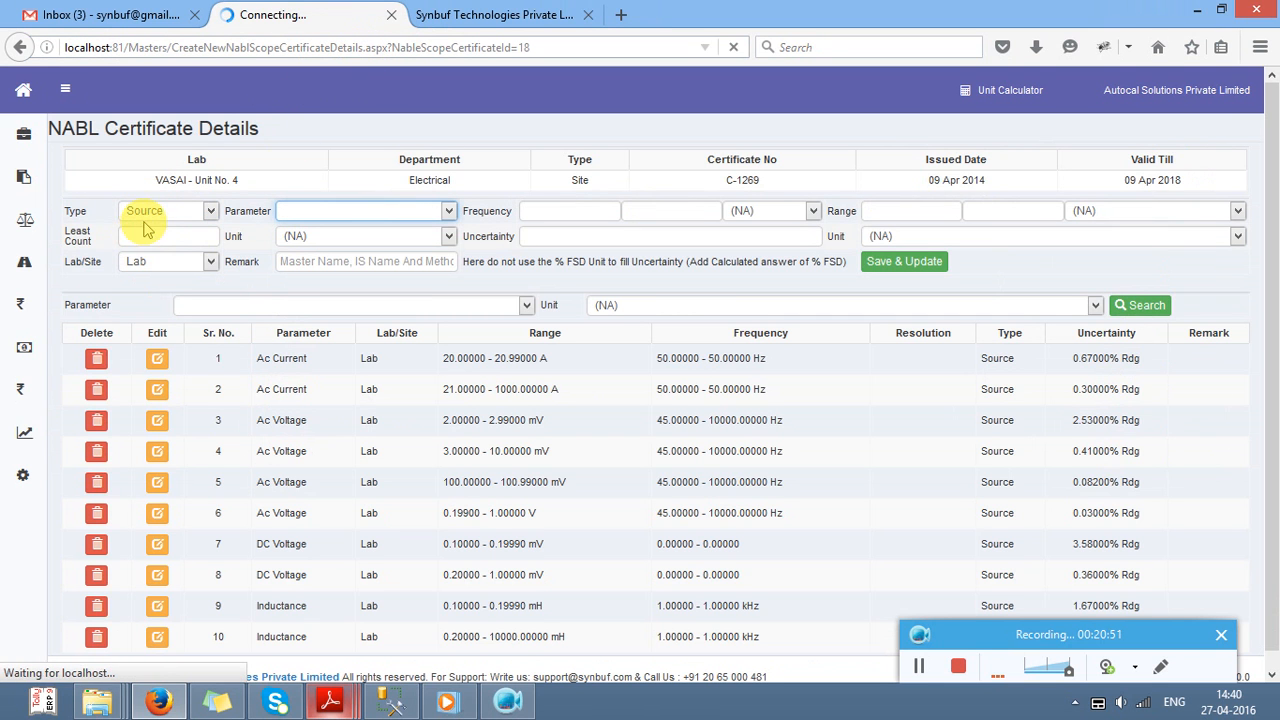
# Step: Start a Source entry for the Oslioscope - DC Amplitude @ 50 Ω Output parameter
pyautogui.click(145, 215)
pyautogui.press('Tab')
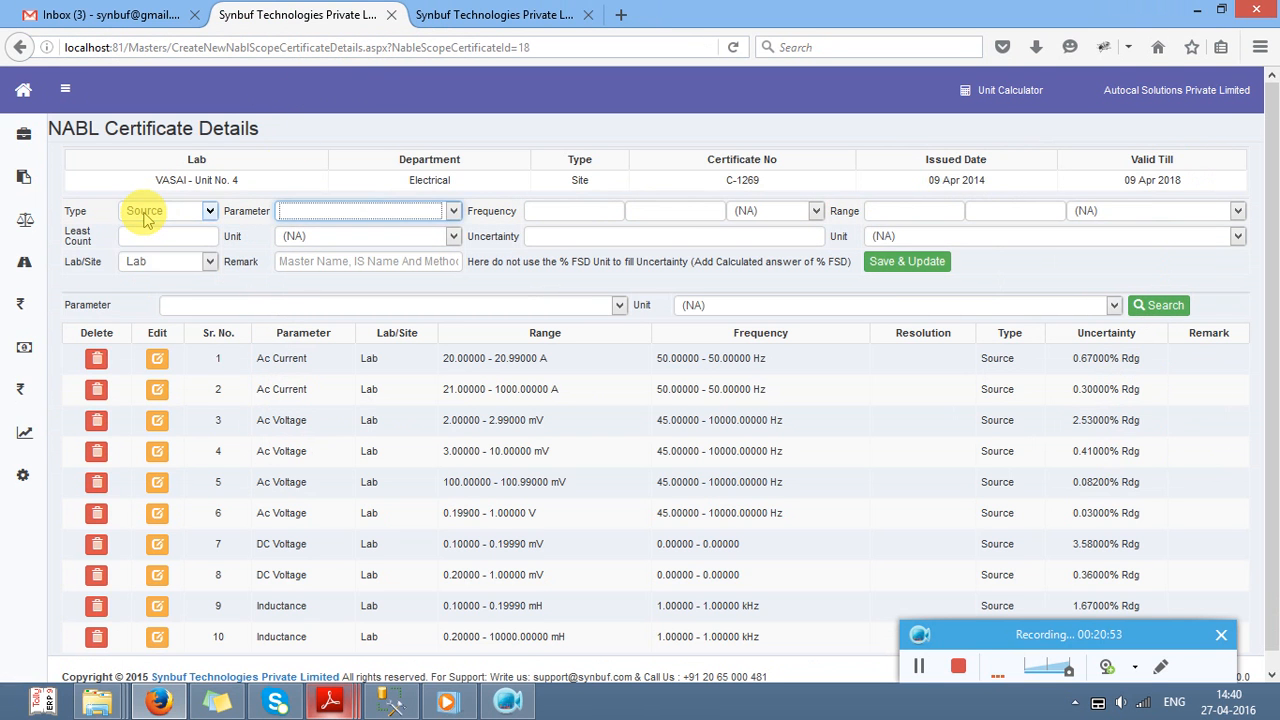
pyautogui.click(305, 210)
pyautogui.press('o')
pyautogui.press('Tab')
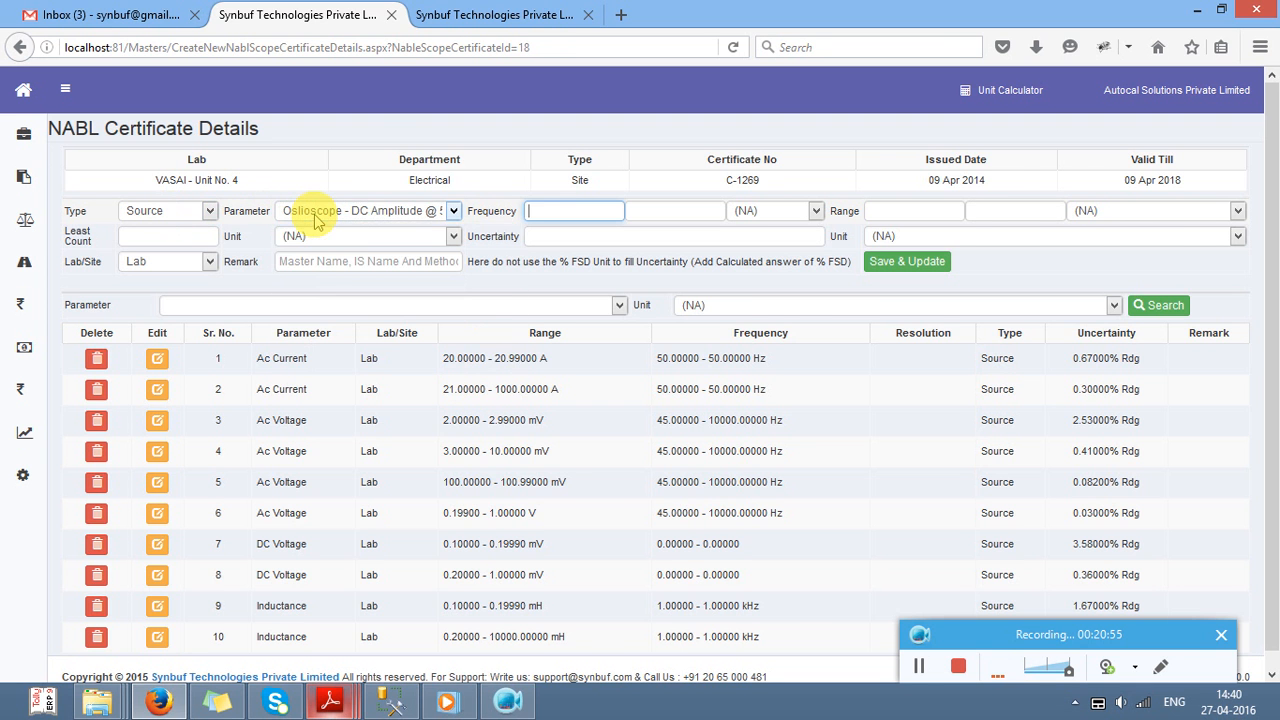
# Step: Check the PDF's DC Amplitude 50 Ω output range and set the entry's range to 5 to 5.99 mV
pyautogui.hotkey('alt', 'Tab')
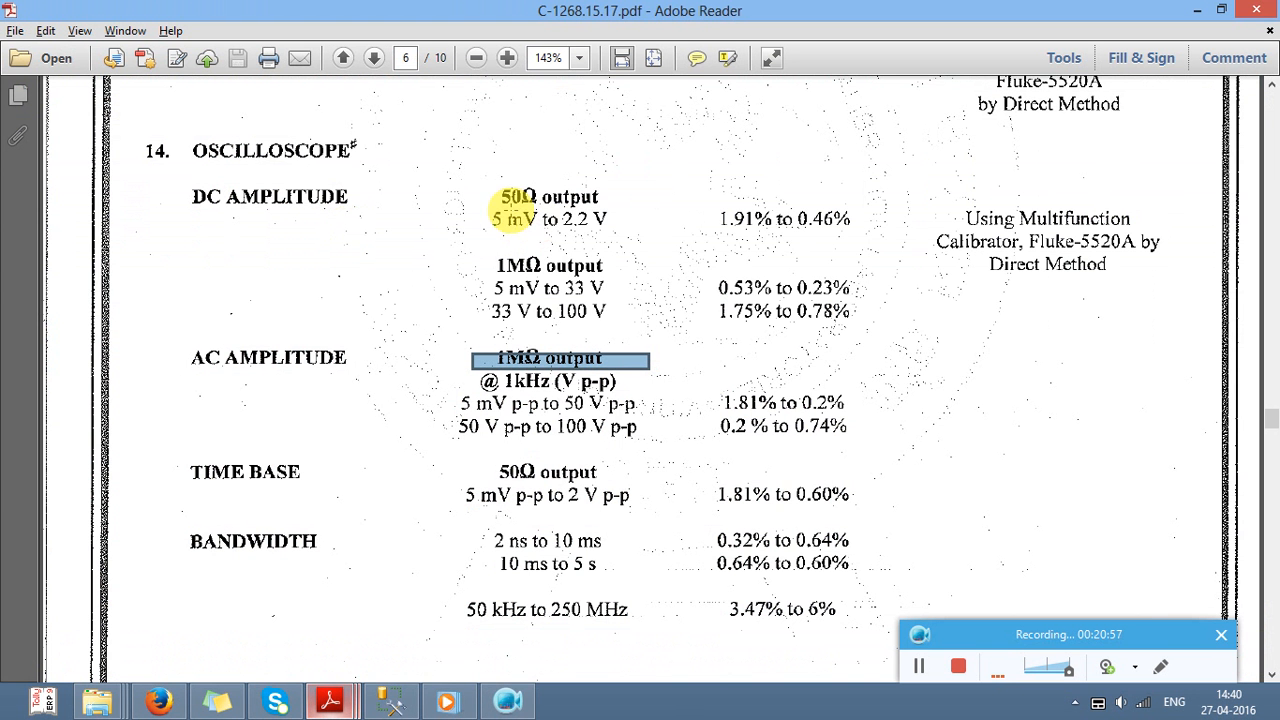
pyautogui.moveTo(512, 210); pyautogui.dragTo(632, 228)
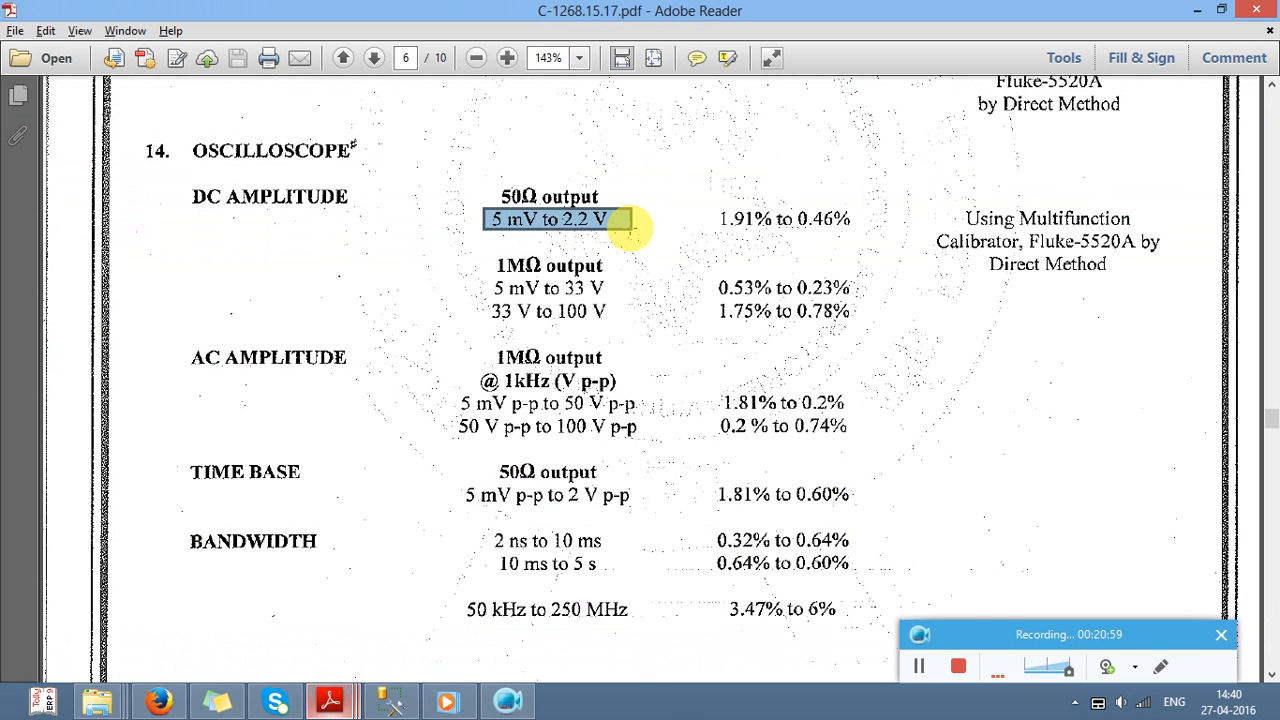
pyautogui.hotkey('alt', 'Tab')
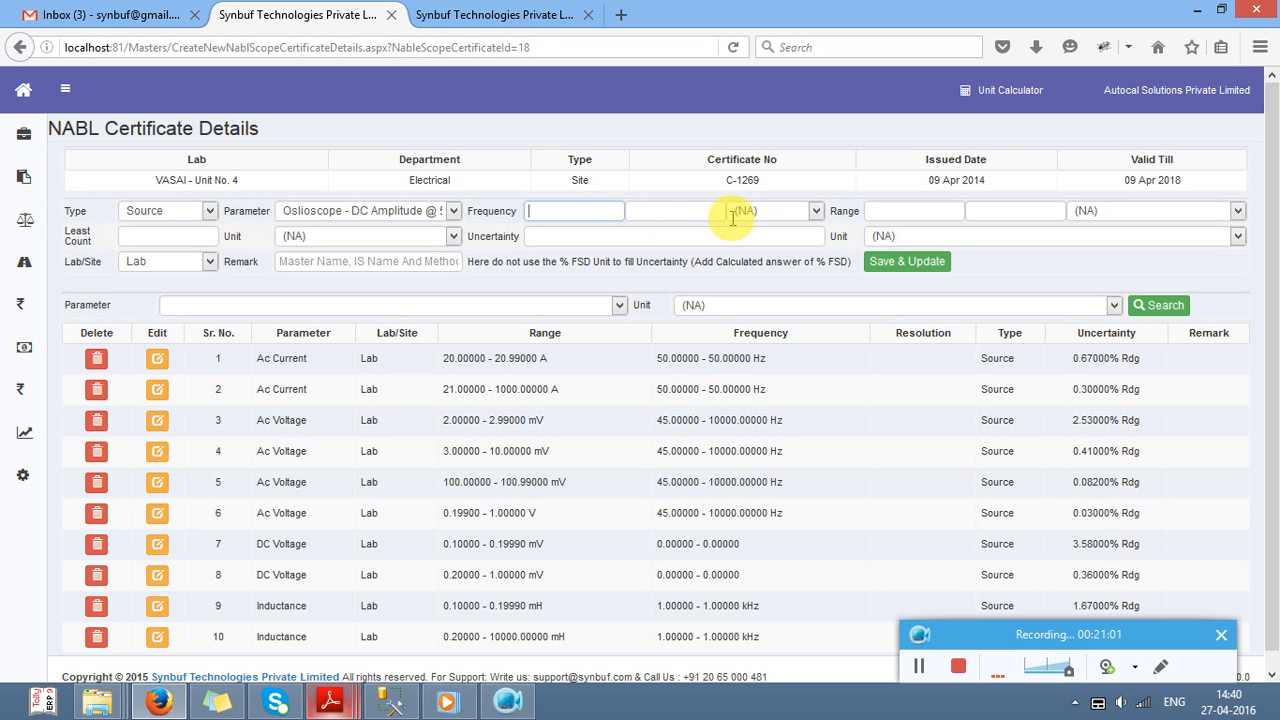
pyautogui.click(879, 209)
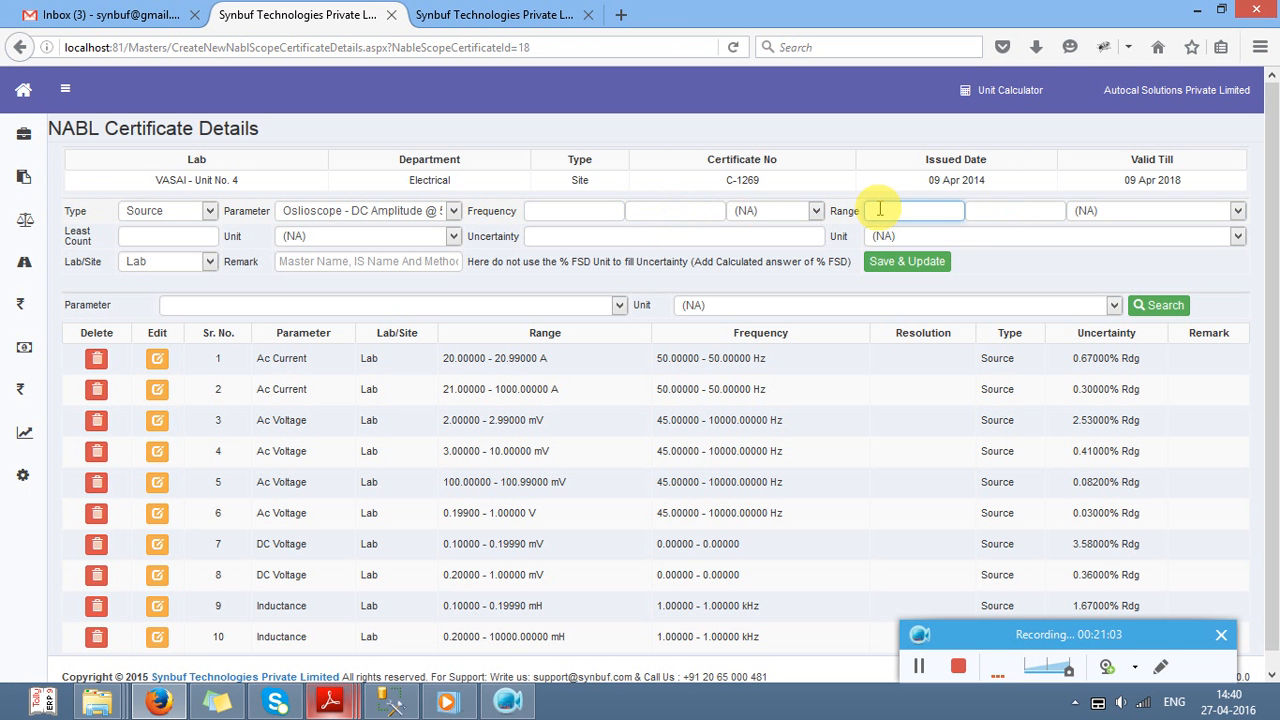
pyautogui.write('5')
pyautogui.press('Tab')
pyautogui.write('5.99')
pyautogui.press('Tab')
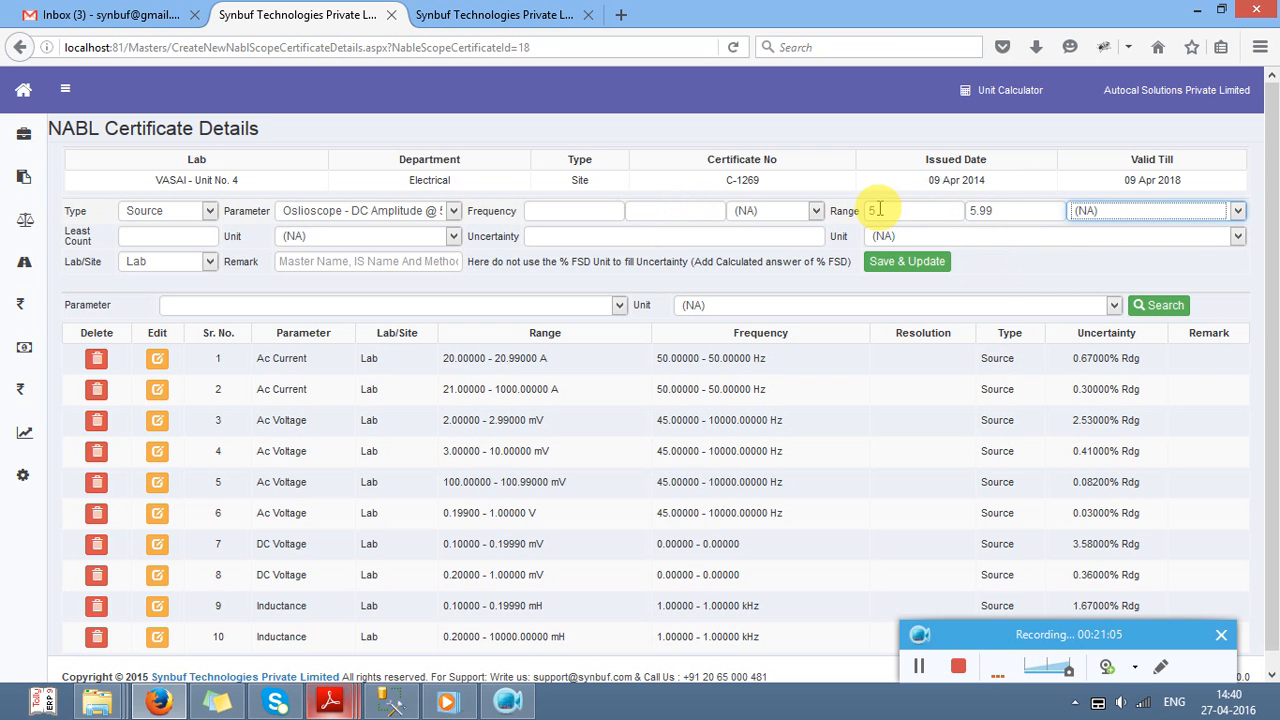
pyautogui.press('Tab')
pyautogui.press('Tab')
pyautogui.press('Tab')
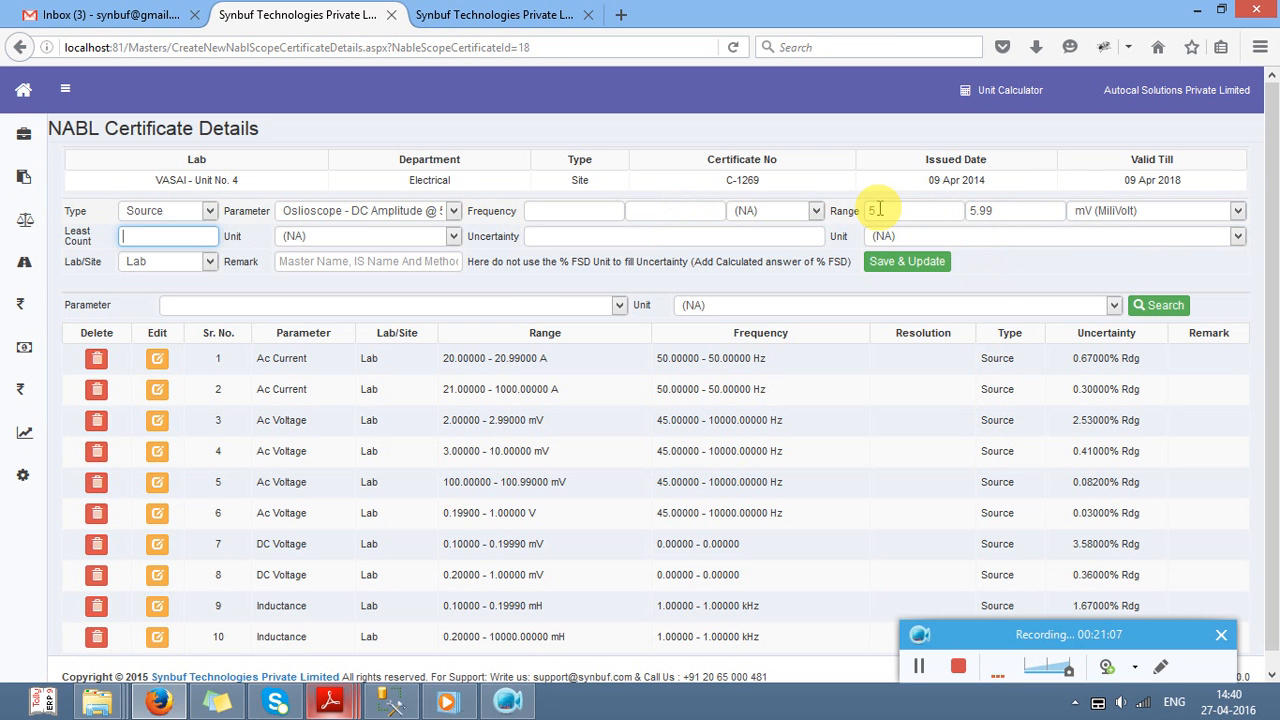
# Step: Look up the 50 Ω output uncertainty in the PDF, set the uncertainty to 1.91 % Rdg and save the entry
pyautogui.hotkey('alt', 'Tab')
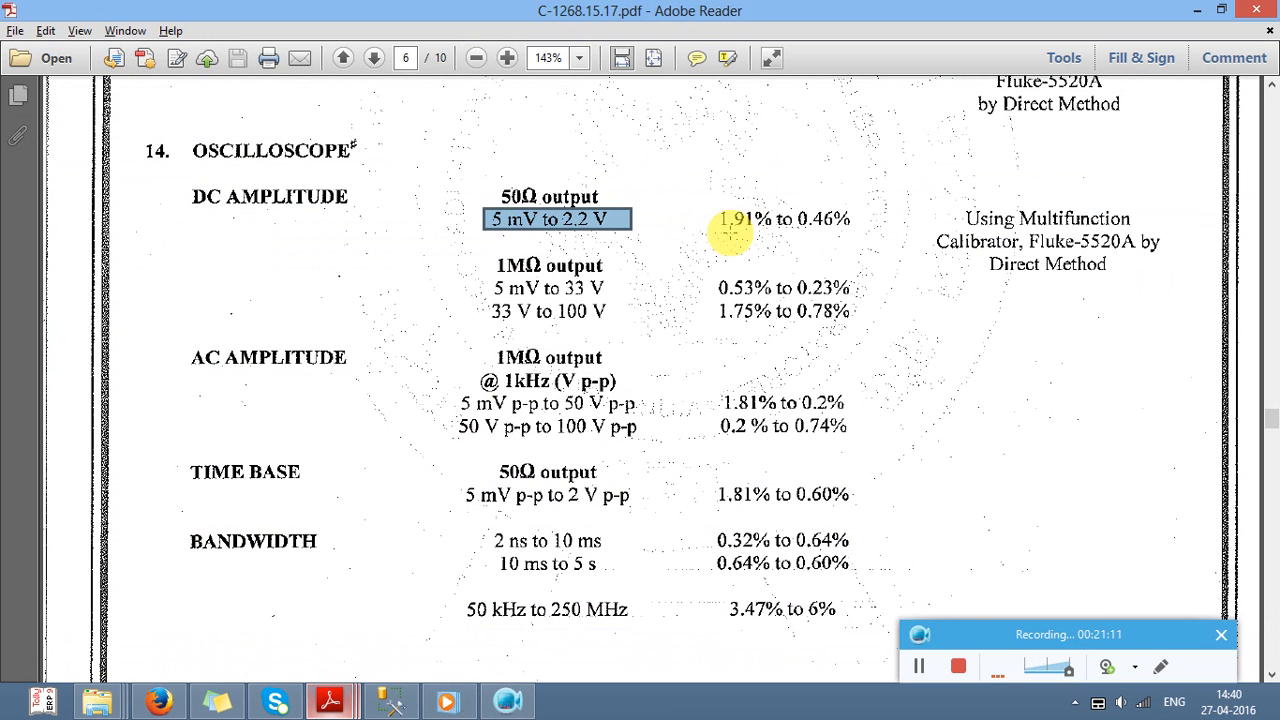
pyautogui.moveTo(664, 184); pyautogui.dragTo(808, 246)
pyautogui.hotkey('alt', 'Tab')
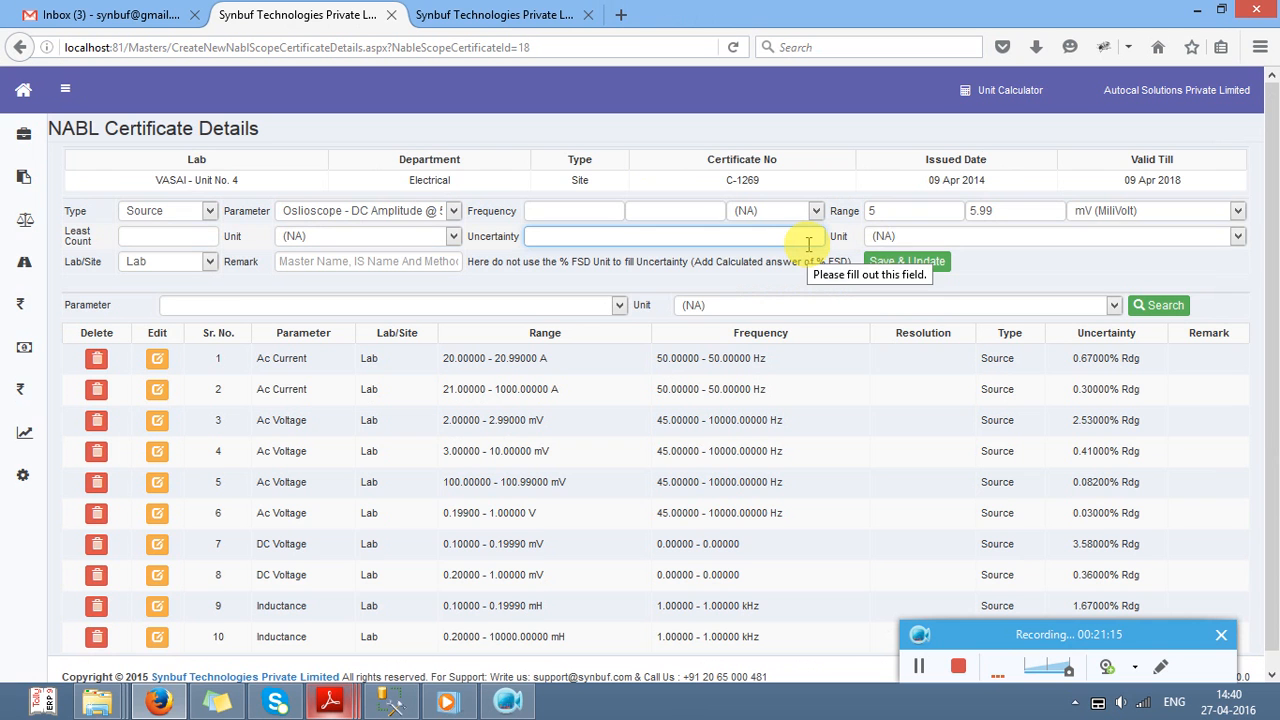
pyautogui.write('1.91')
pyautogui.press('Tab')
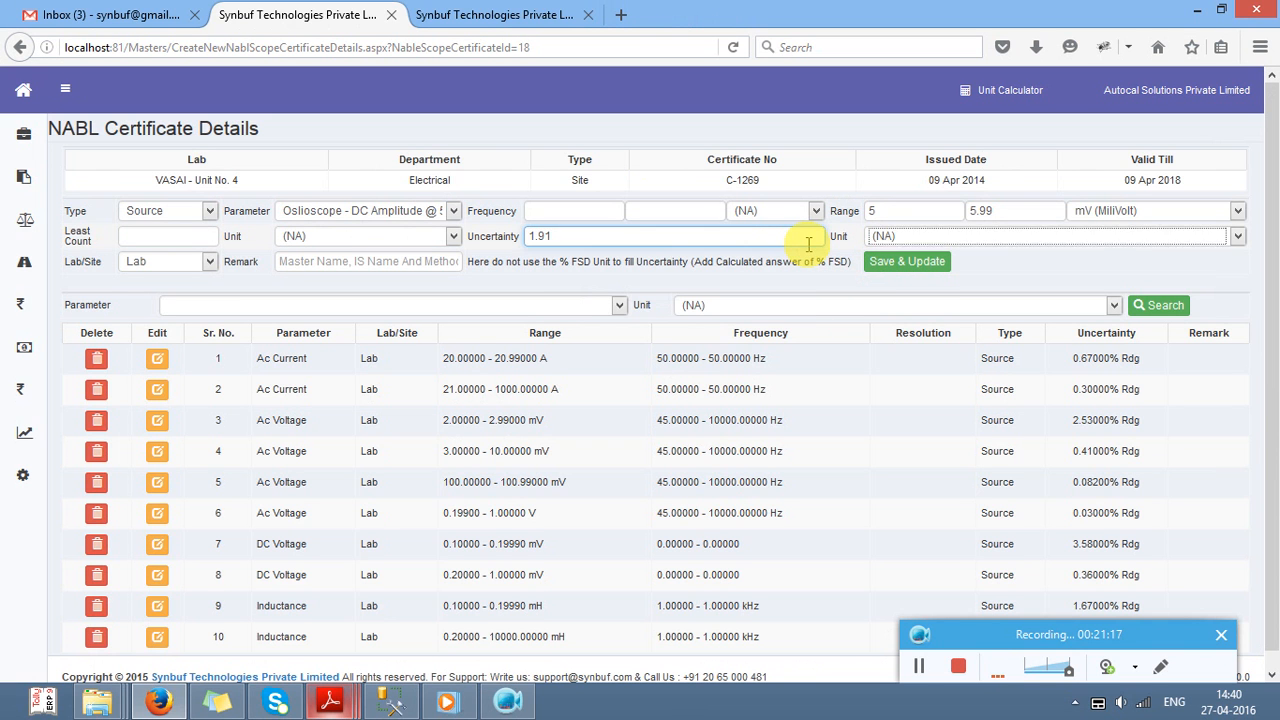
pyautogui.press('Down')
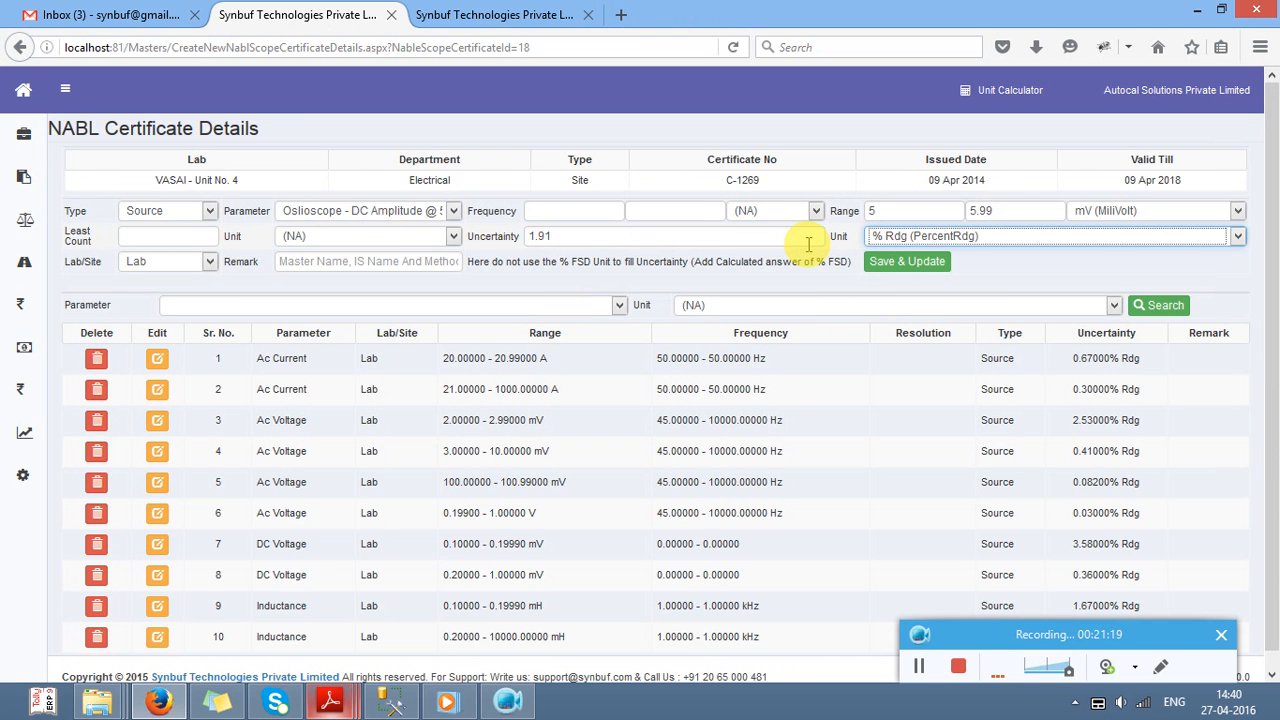
pyautogui.click(928, 272)
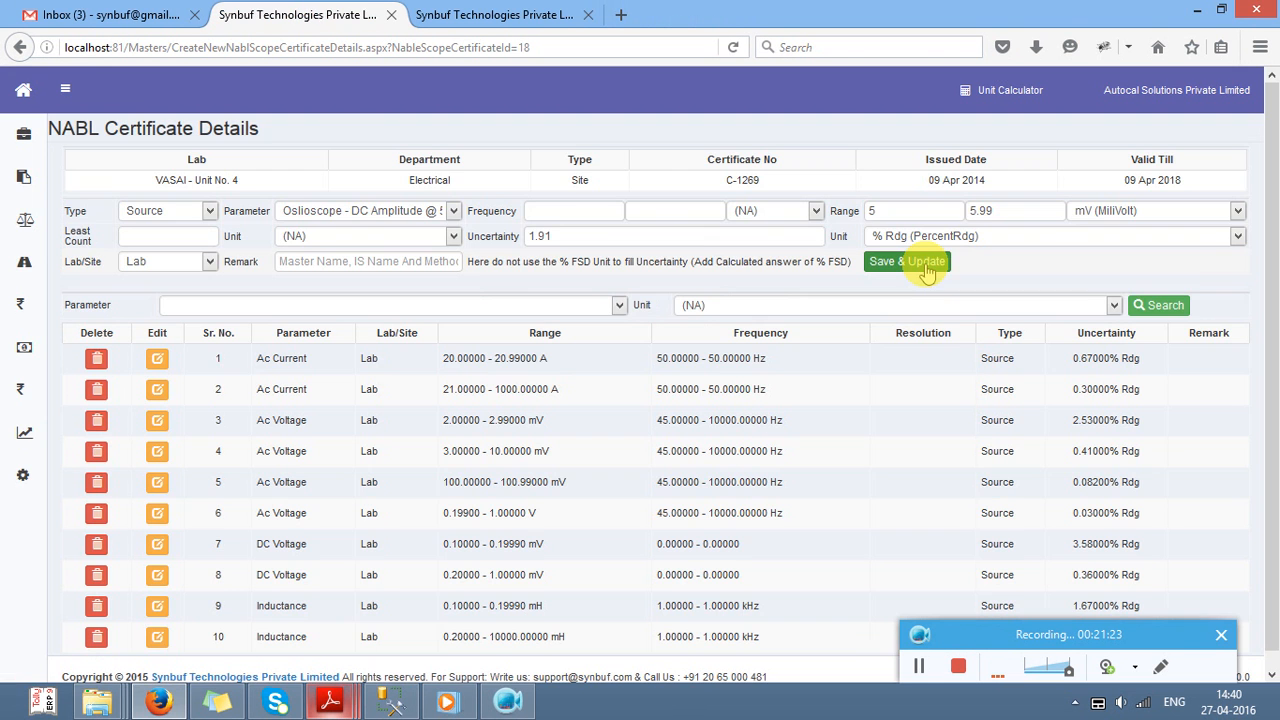
# Step: Start another Source entry for the Oslioscope - DC Amplitude @ 50 Ω Output parameter
pyautogui.click(194, 212)
pyautogui.press('Down')
pyautogui.press('Tab')
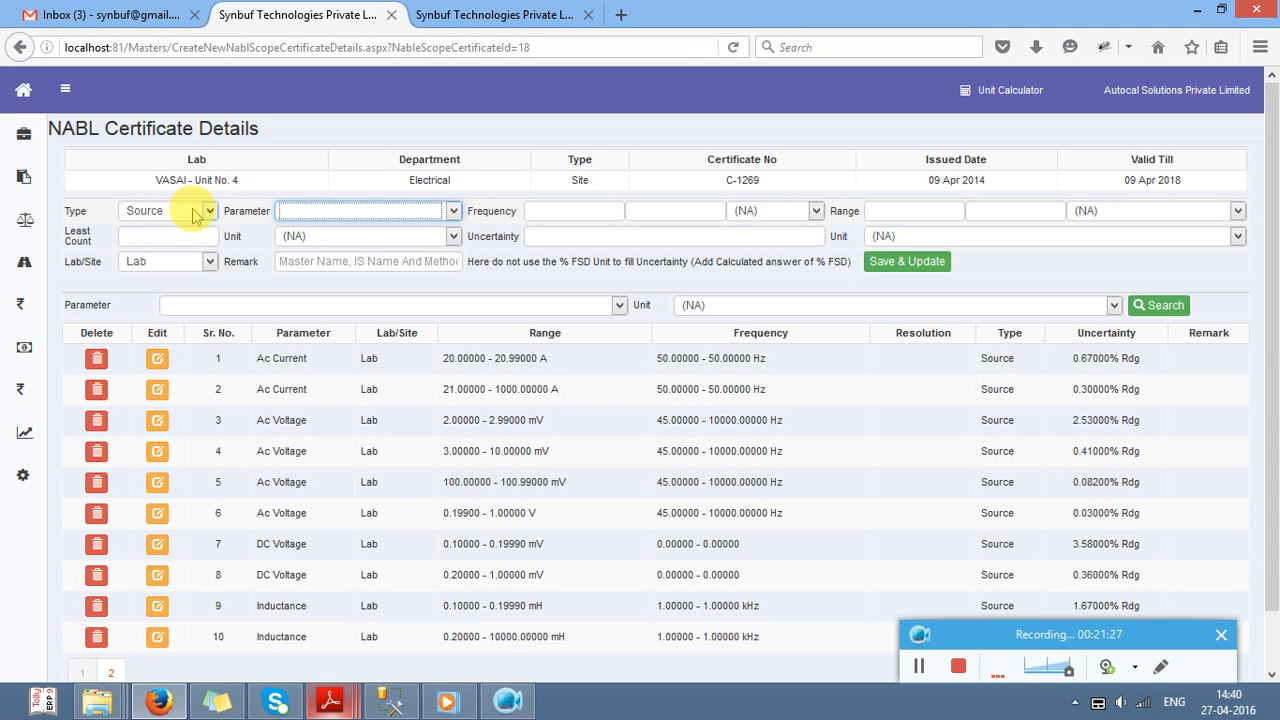
pyautogui.press('Down')
pyautogui.press('Tab')
pyautogui.press('Tab')
pyautogui.press('Tab')
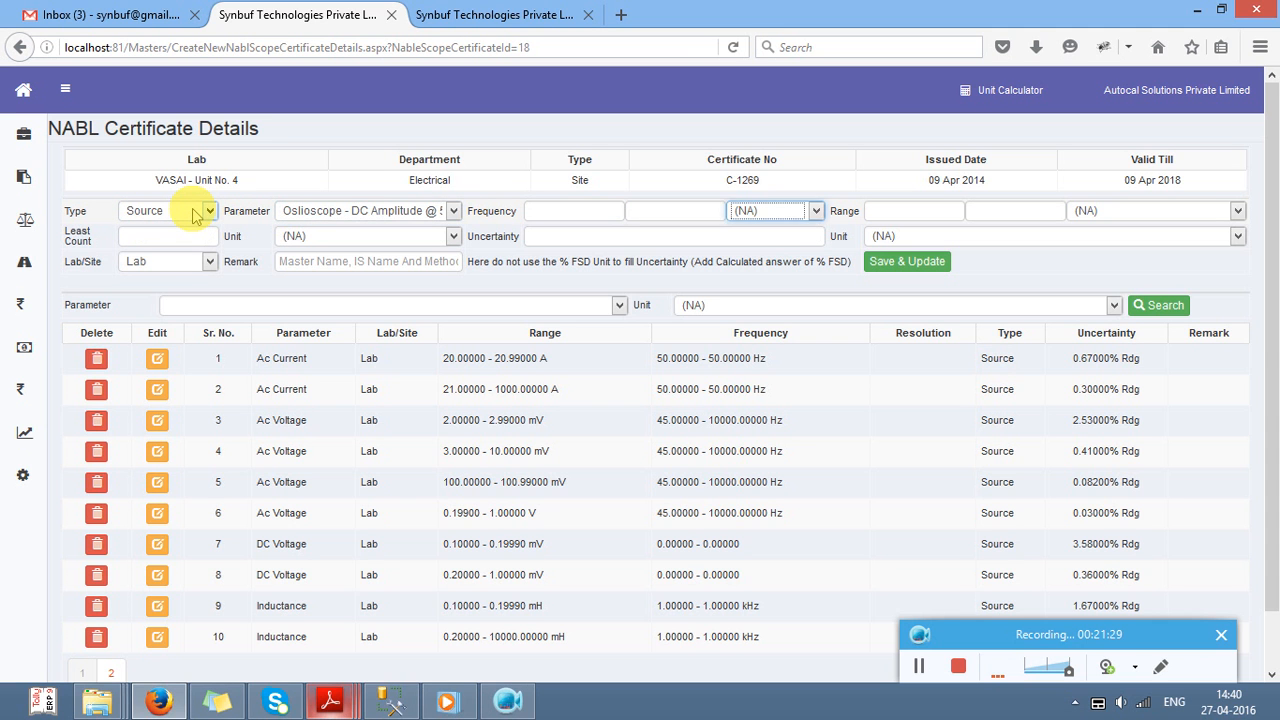
pyautogui.press('Tab')
# Step: Recheck the PDF's 50 Ω output range and enter 6 as the lower range limit
pyautogui.write('5.')
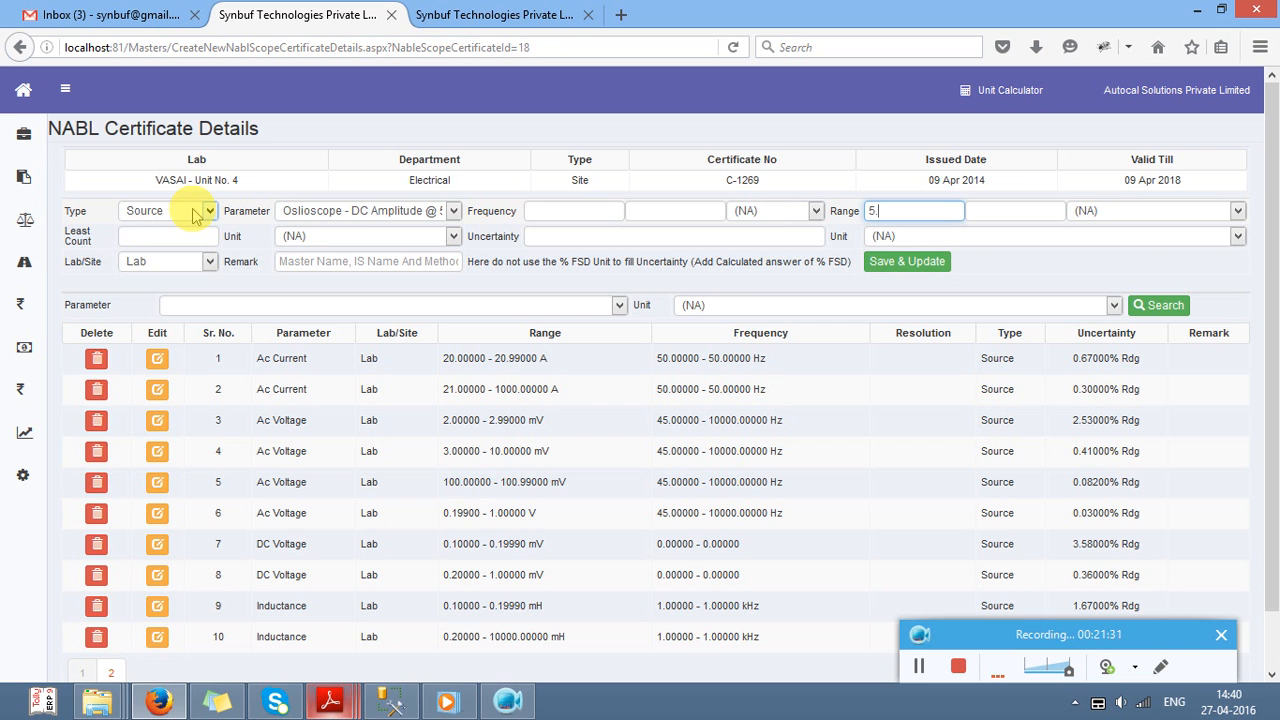
pyautogui.hotkey('alt', 'Tab')
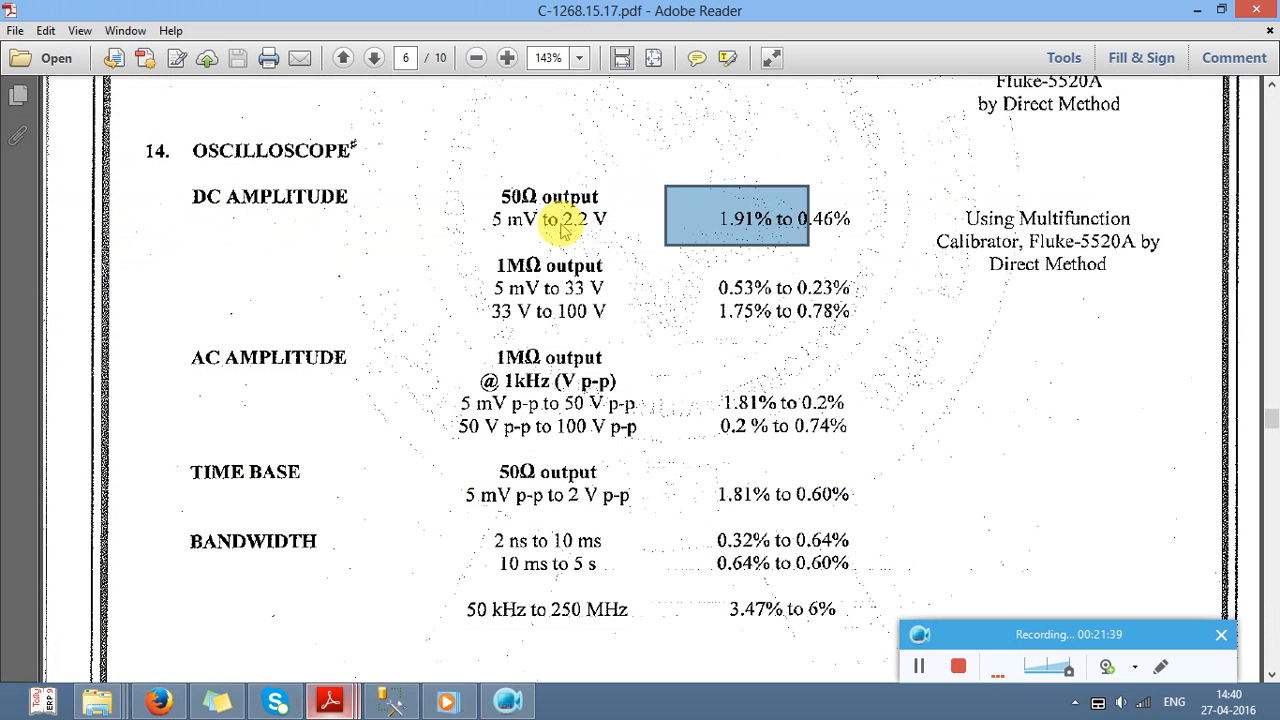
pyautogui.hotkey('alt', 'Tab')
pyautogui.hotkey('alt', 'Tab')
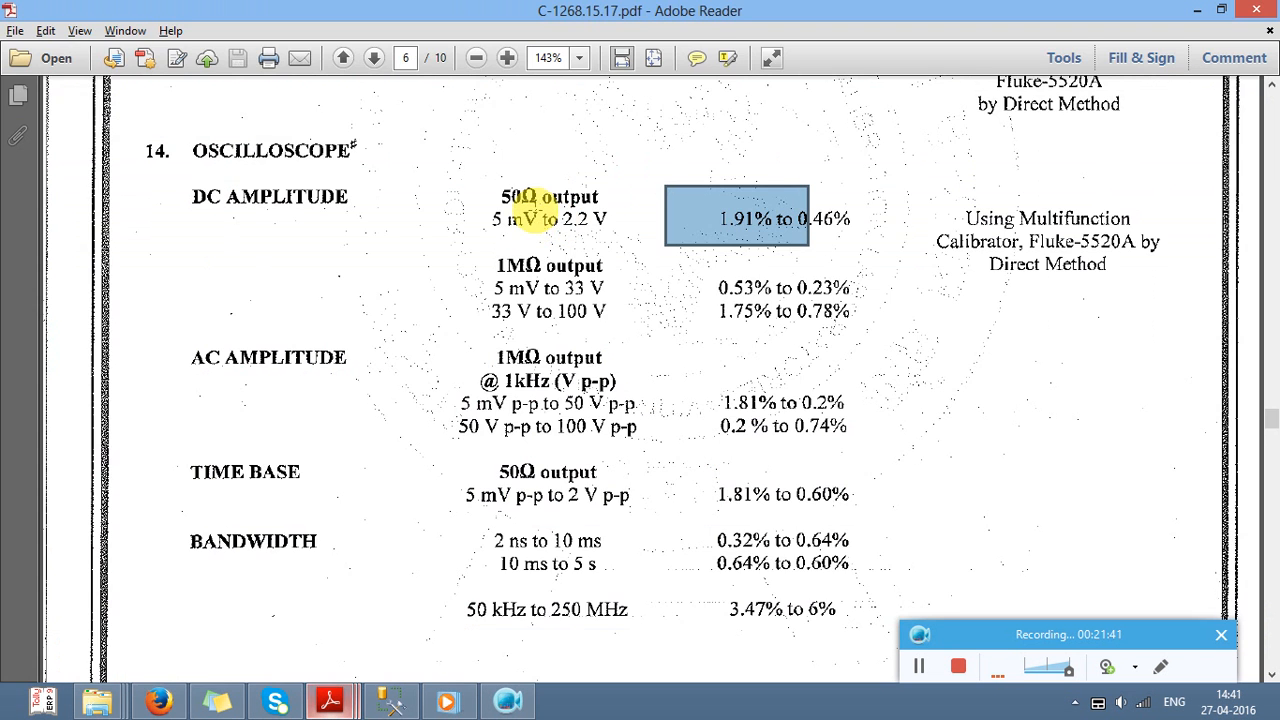
pyautogui.hotkey('alt', 'Tab')
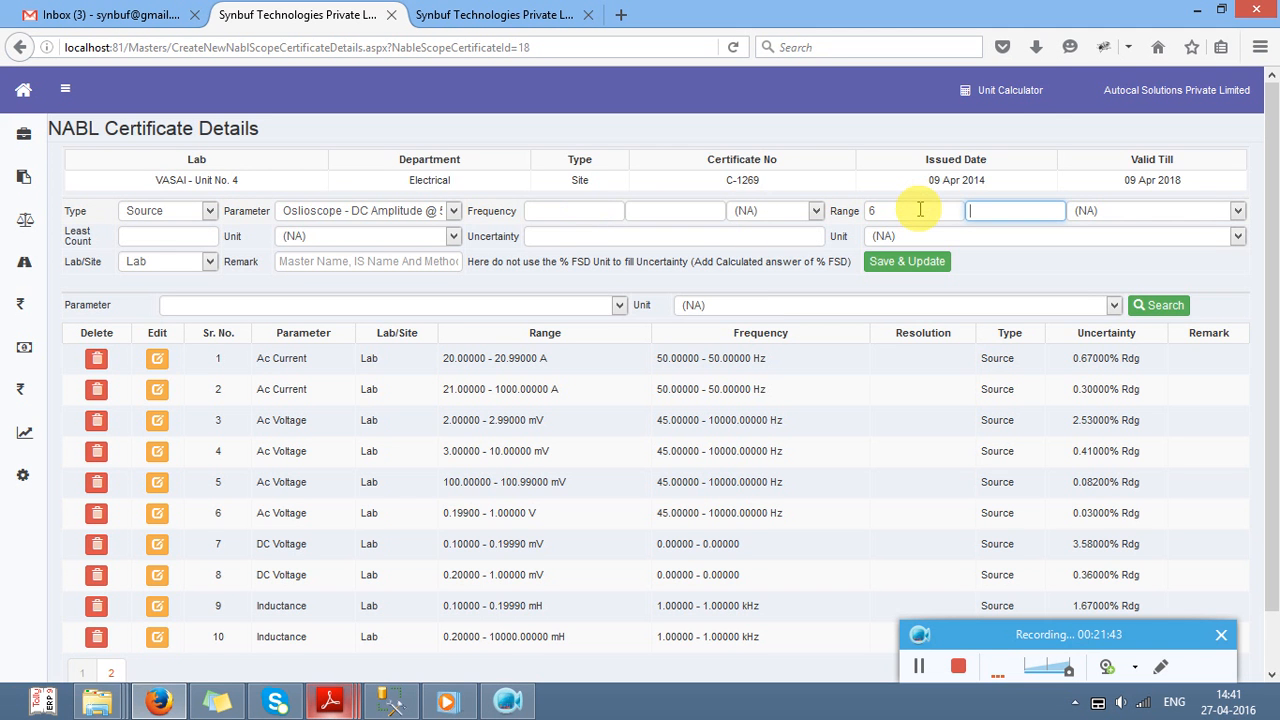
# Step: Convert 6 mV to volts with the Unit Calculator, pick up the converted value and close the calculator
pyautogui.click(1003, 92)
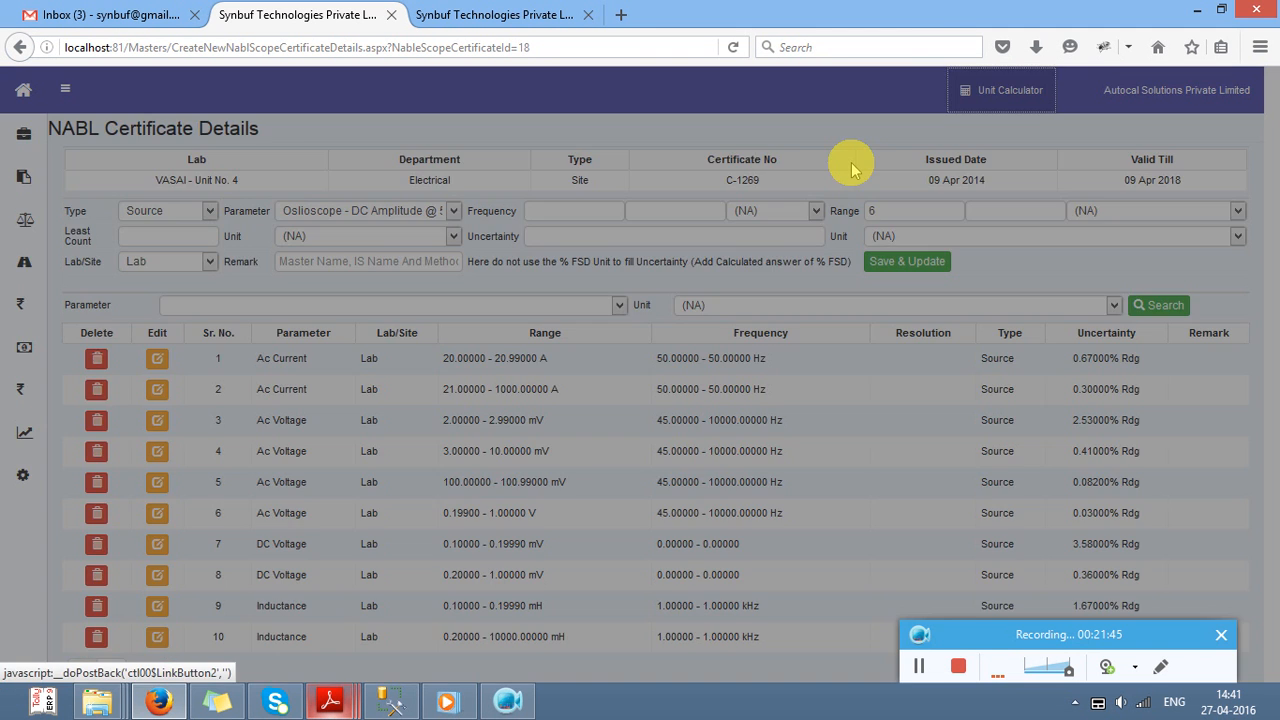
pyautogui.click(549, 178)
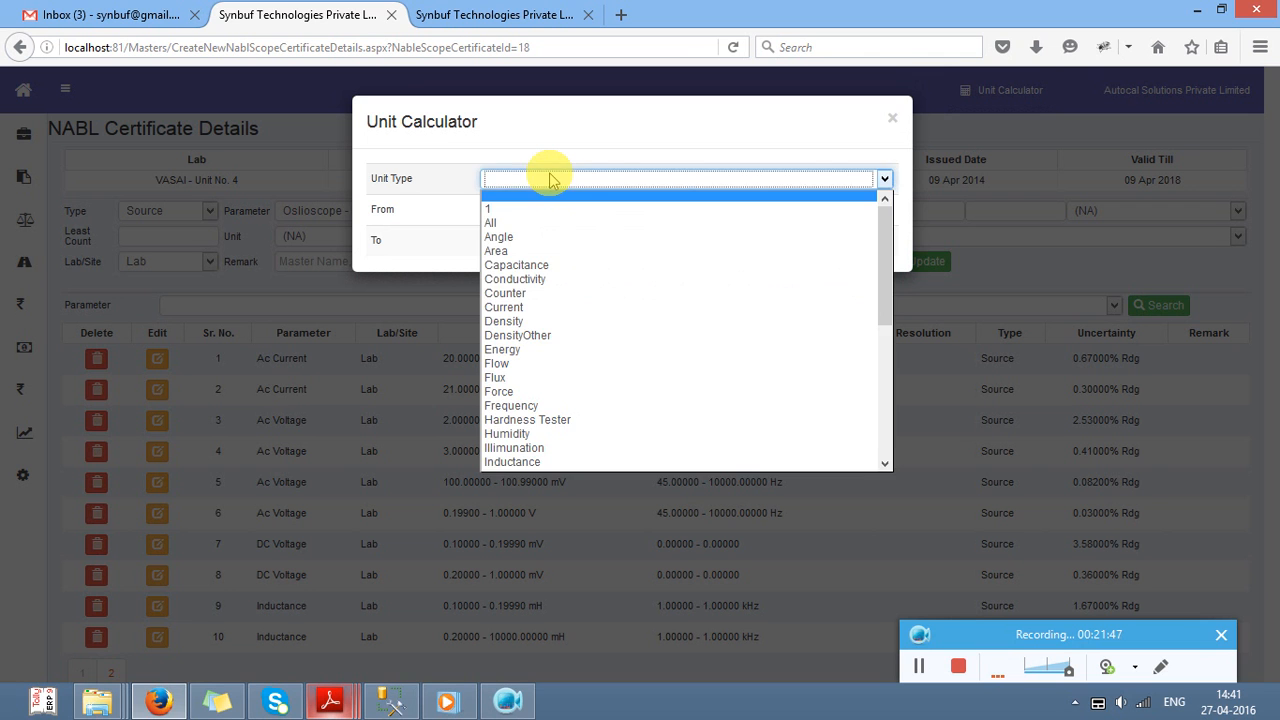
pyautogui.press('v')
pyautogui.press('Return')
pyautogui.press('Tab')
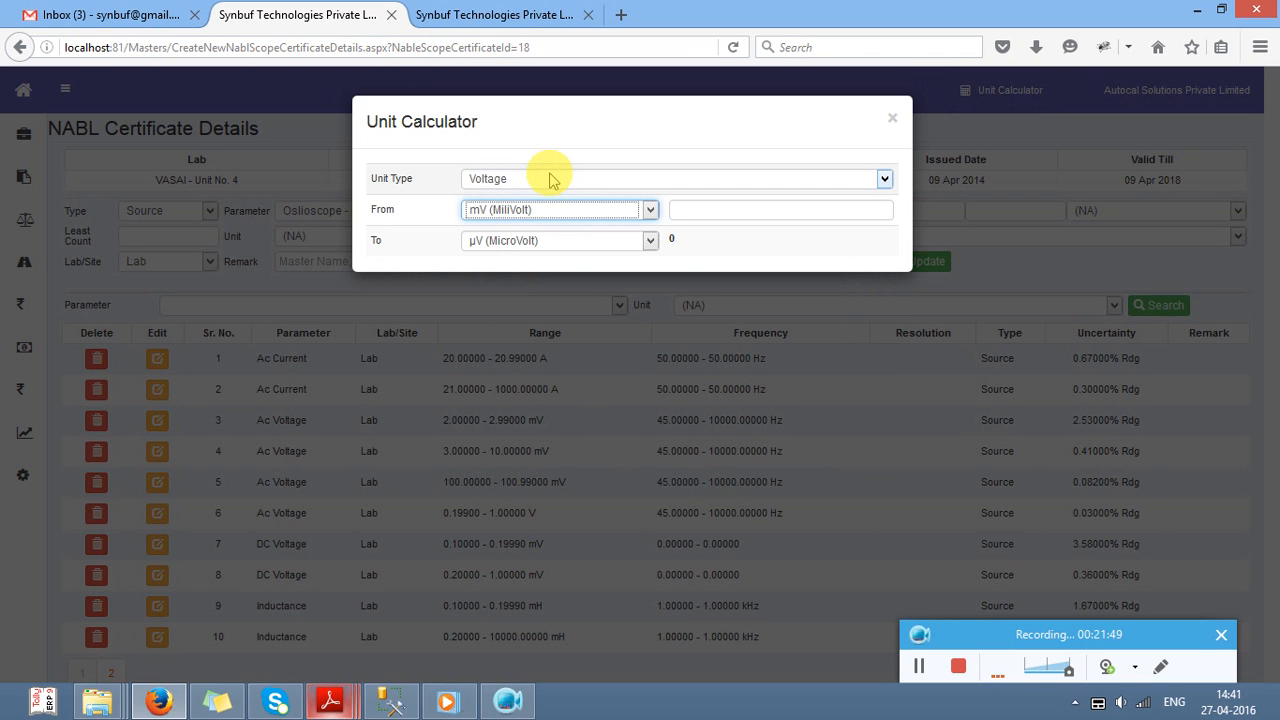
pyautogui.press('Tab')
pyautogui.press('Tab')
pyautogui.press('v')
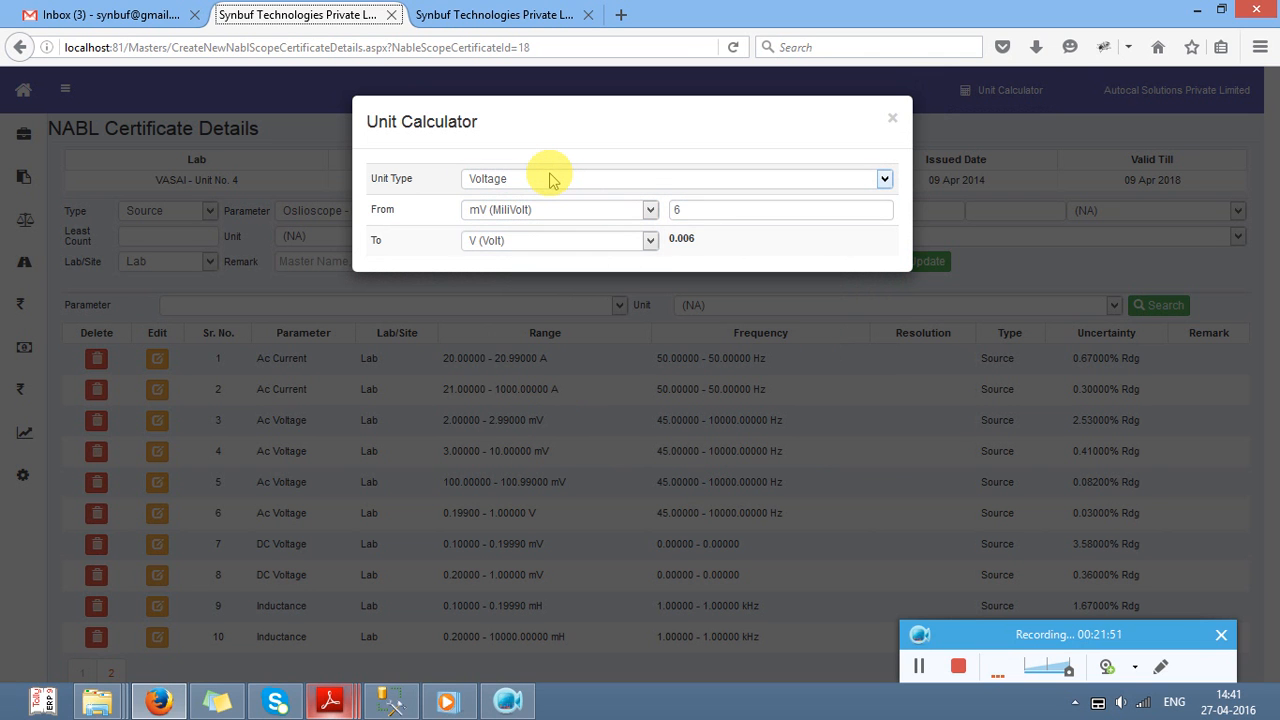
pyautogui.moveTo(700, 238); pyautogui.dragTo(672, 245)
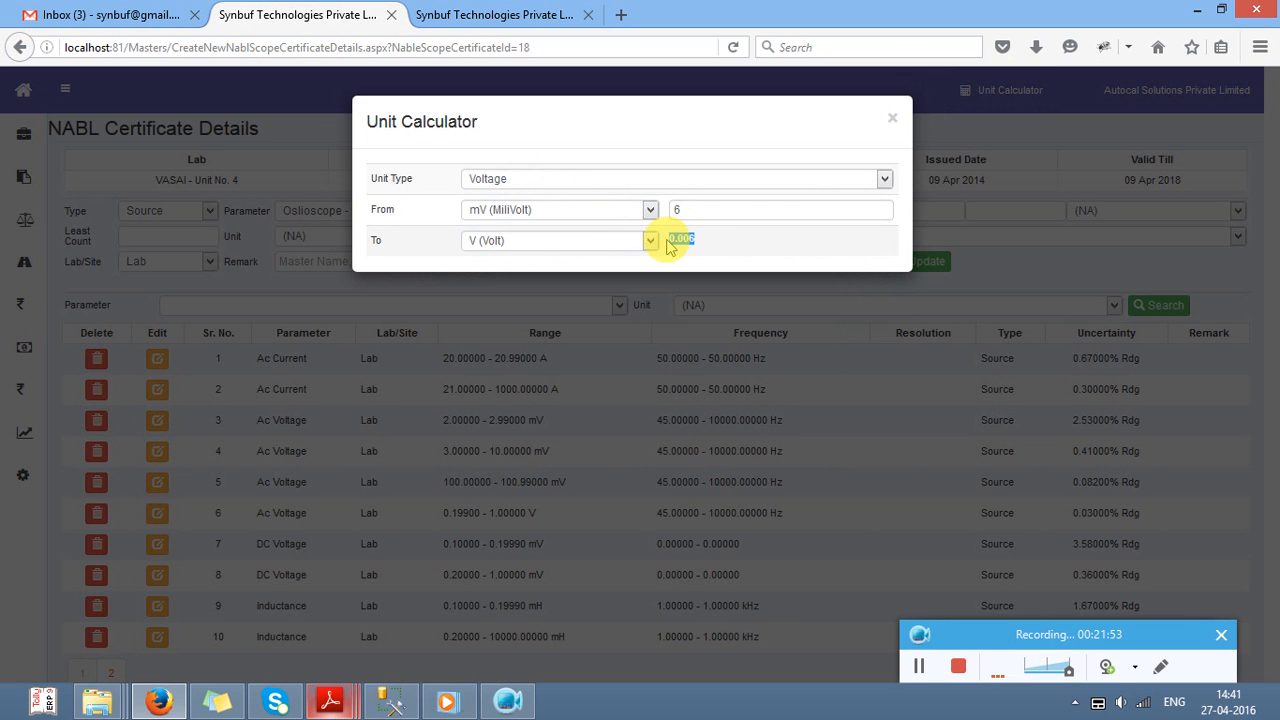
pyautogui.click(677, 349)
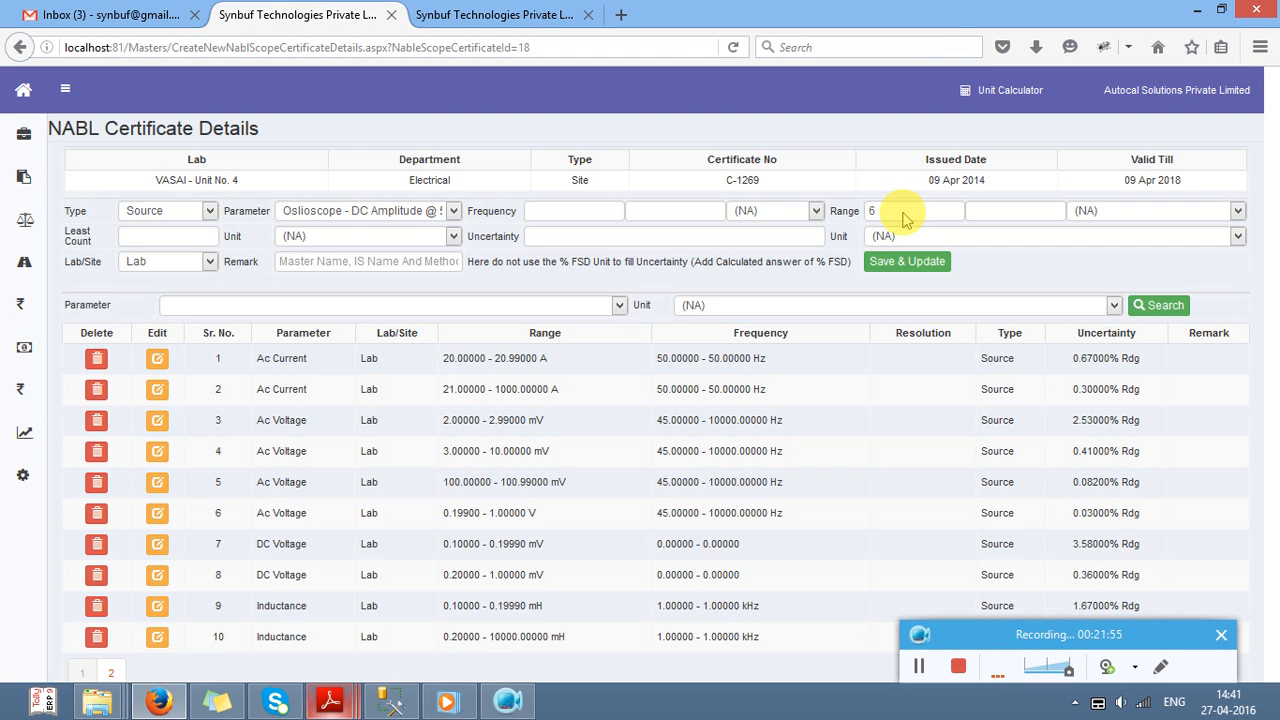
# Step: Set the second DC Amplitude entry's range to 0.006 to 2.2 V
pyautogui.click(903, 212)
pyautogui.write('6')
pyautogui.doubleClick(903, 212)
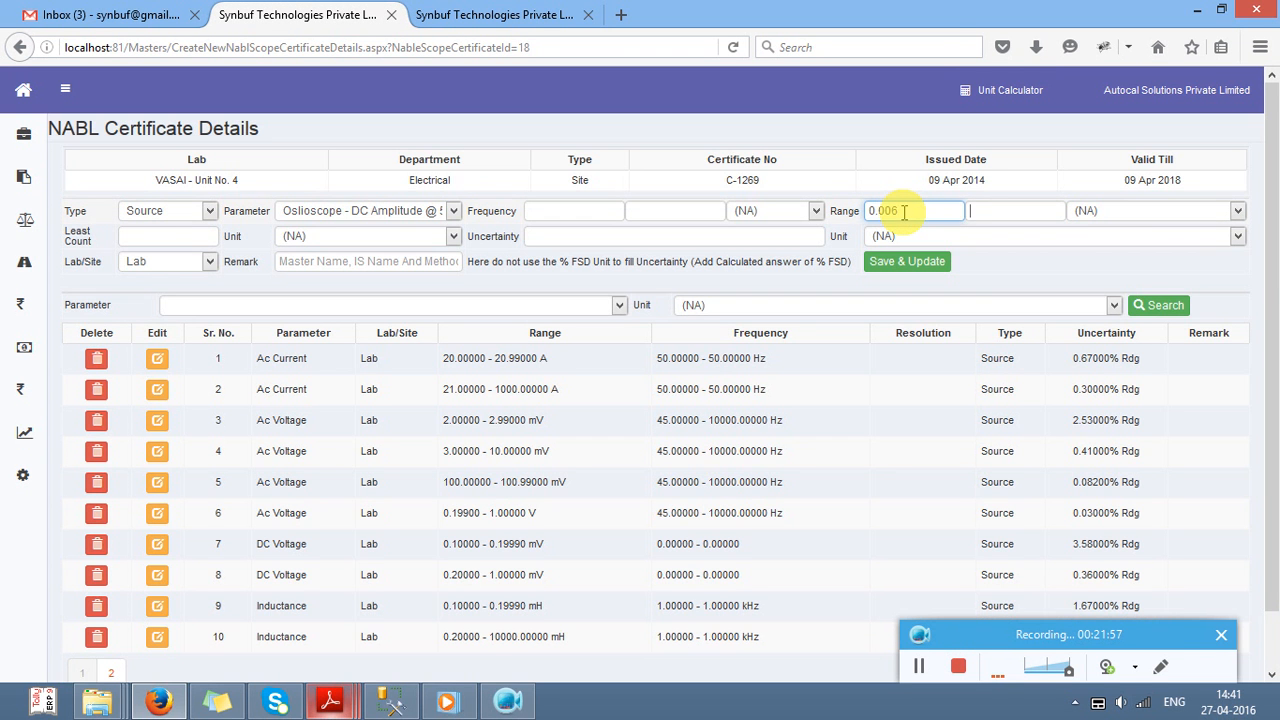
pyautogui.write('2.2')
pyautogui.press('Tab')
pyautogui.press('v')
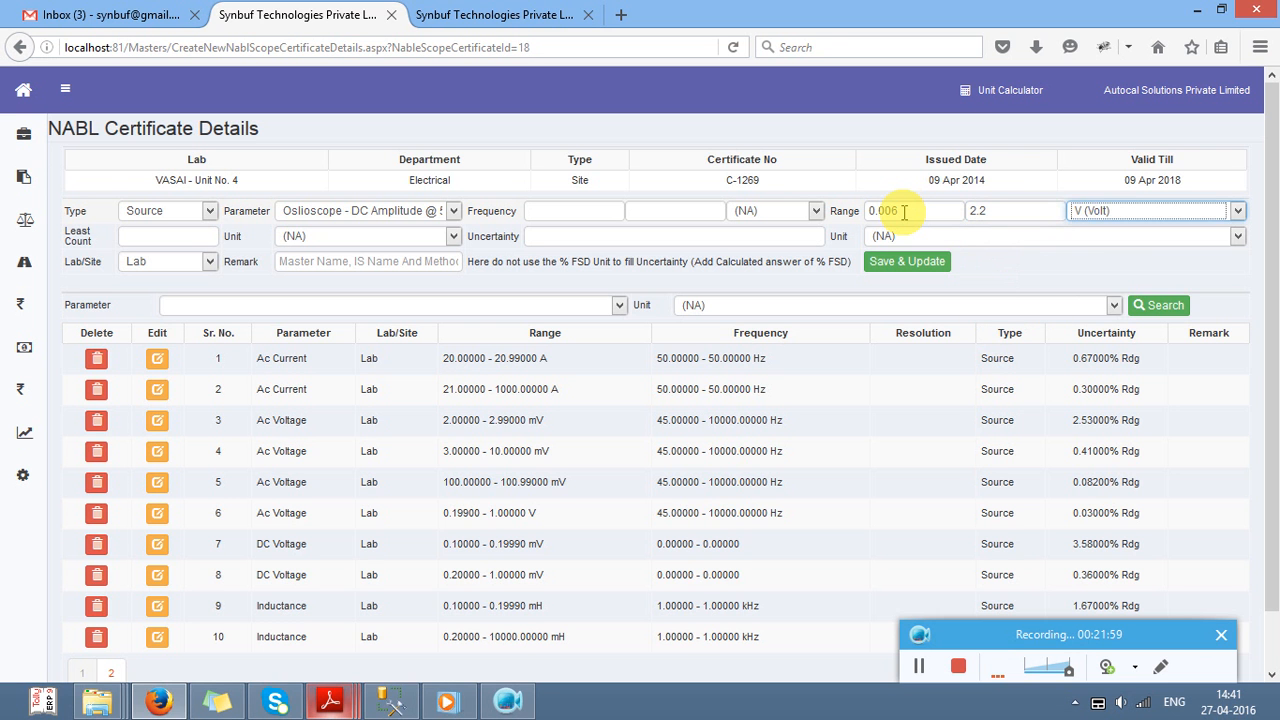
# Step: Check the PDF's upper-range uncertainty for the 50 Ω output, set the uncertainty to 0.46 % Rdg and save the entry
pyautogui.hotkey('alt', 'Tab')
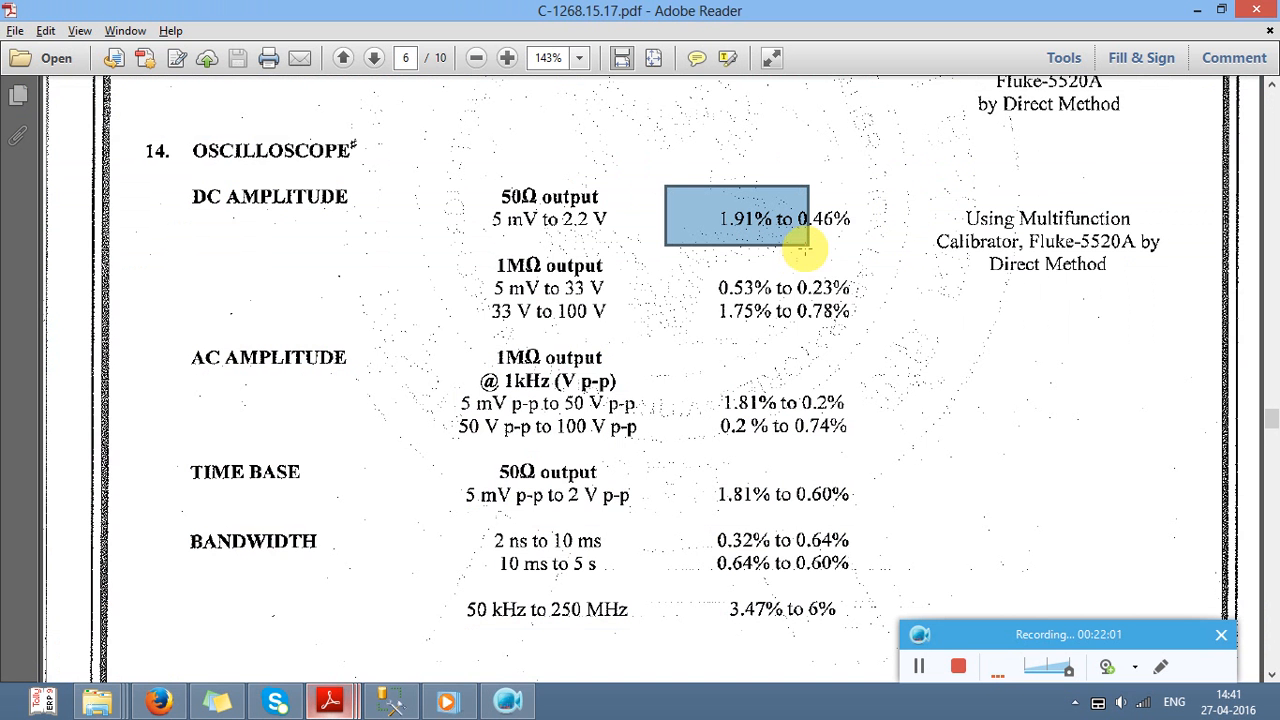
pyautogui.hotkey('alt', 'Tab')
pyautogui.write('0')
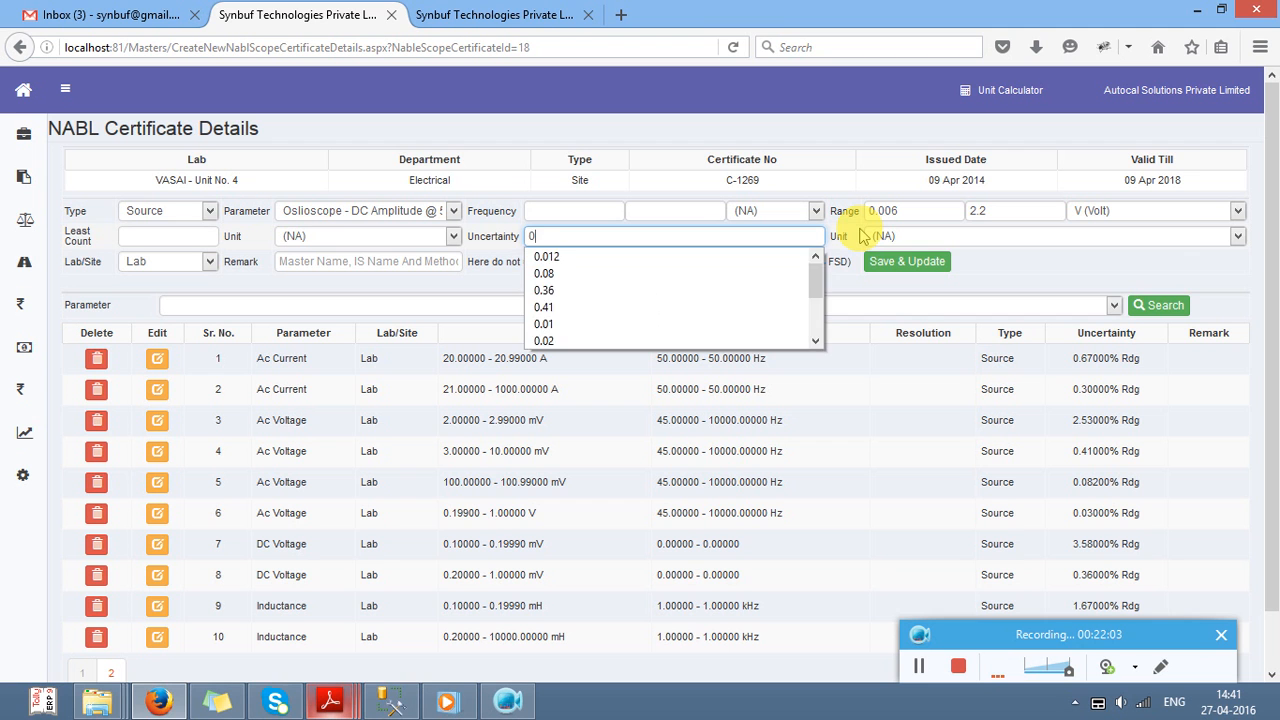
pyautogui.write('.46')
pyautogui.press('Tab')
pyautogui.press('%')
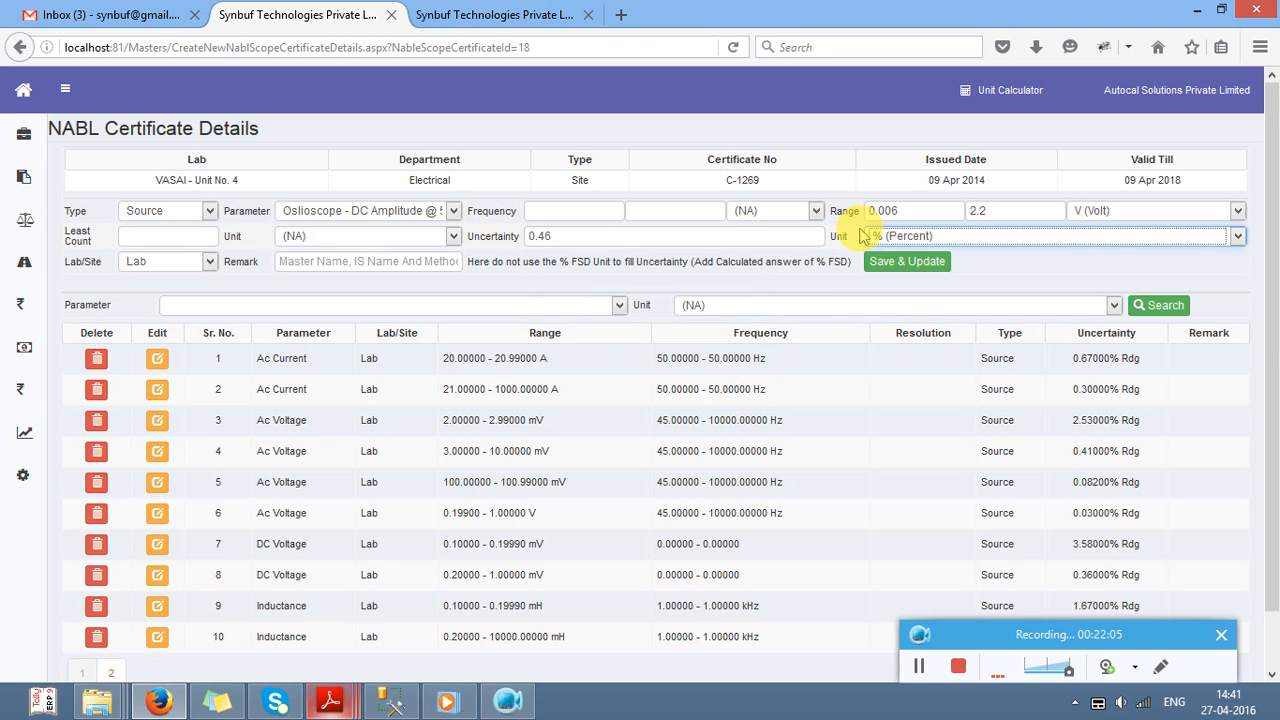
pyautogui.press('Down')
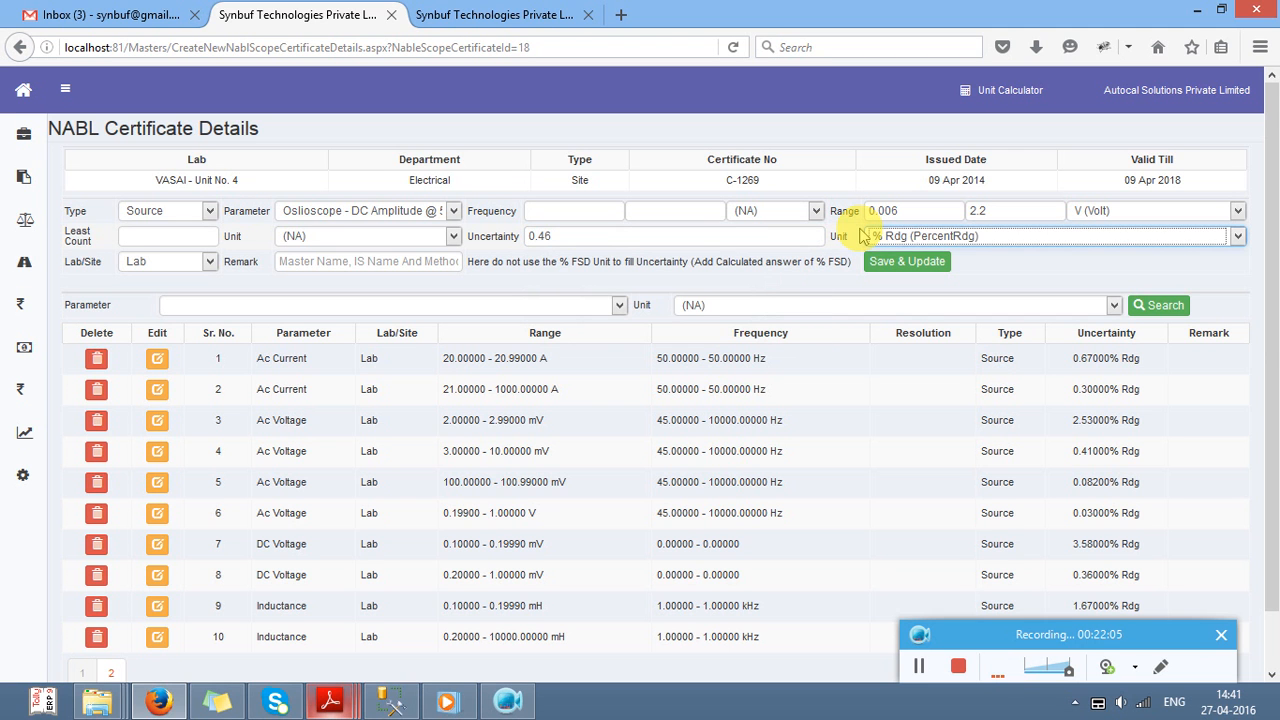
pyautogui.click(903, 262)
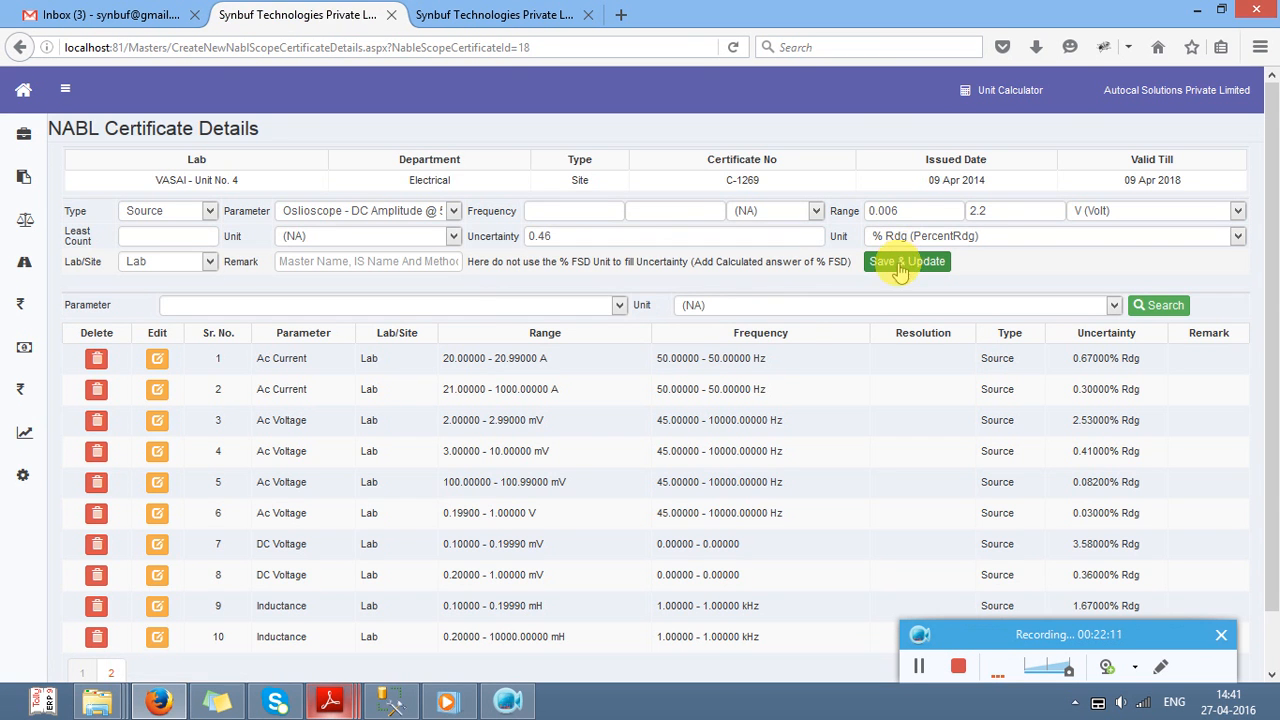
# Step: Switch to C-1268.15.17.pdf in Adobe Reader and find the Process Calibrator RTD and Thermocouple section on page 9
pyautogui.scroll(-1, 1275, 335)
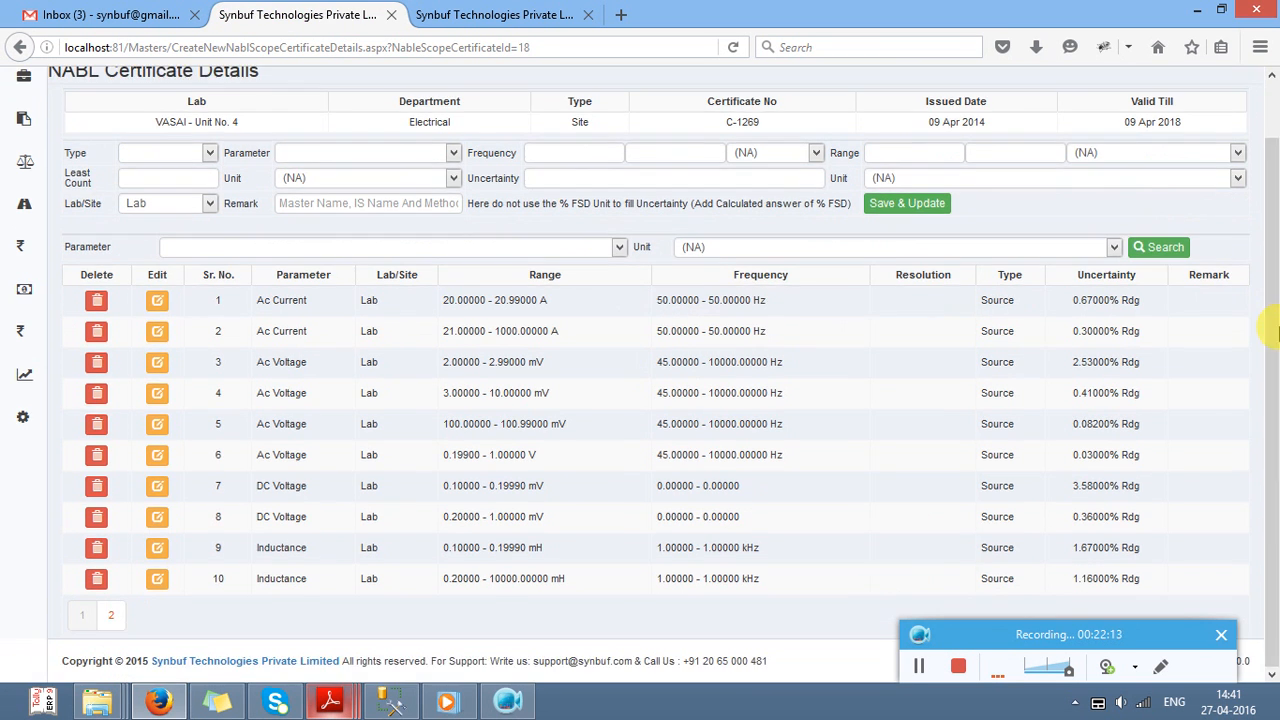
pyautogui.moveTo(350, 705)
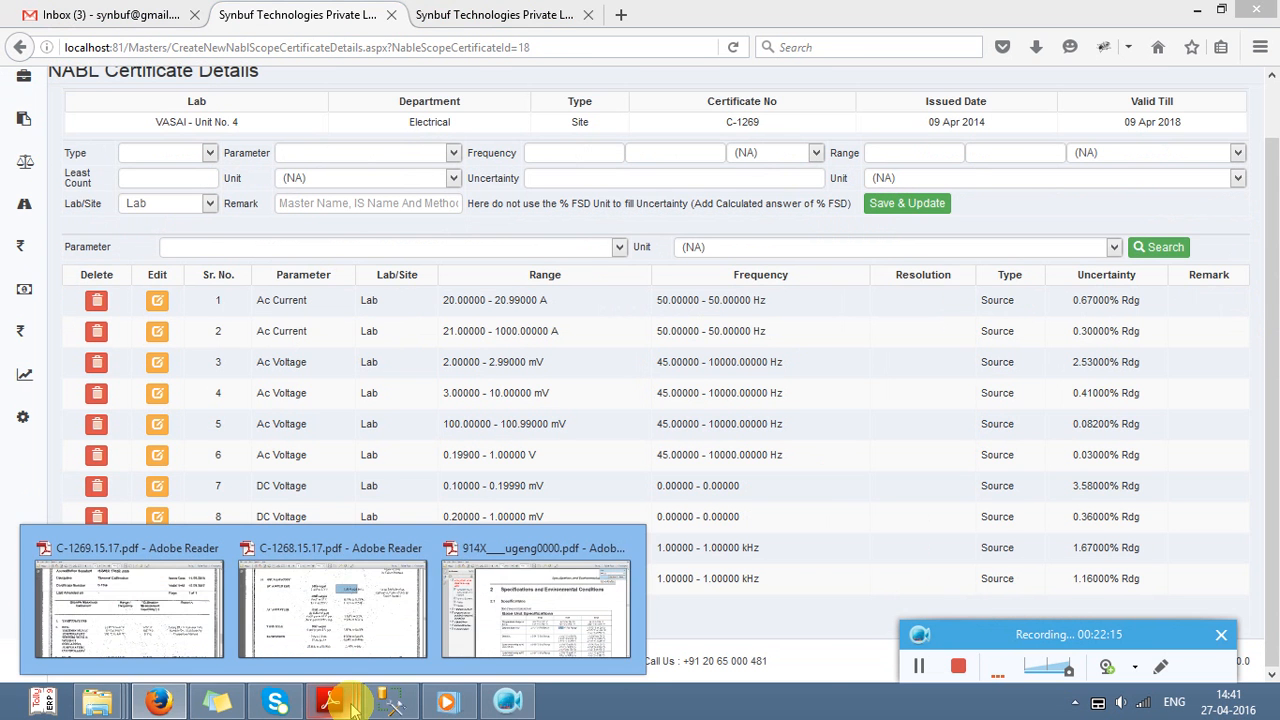
pyautogui.click(500, 634)
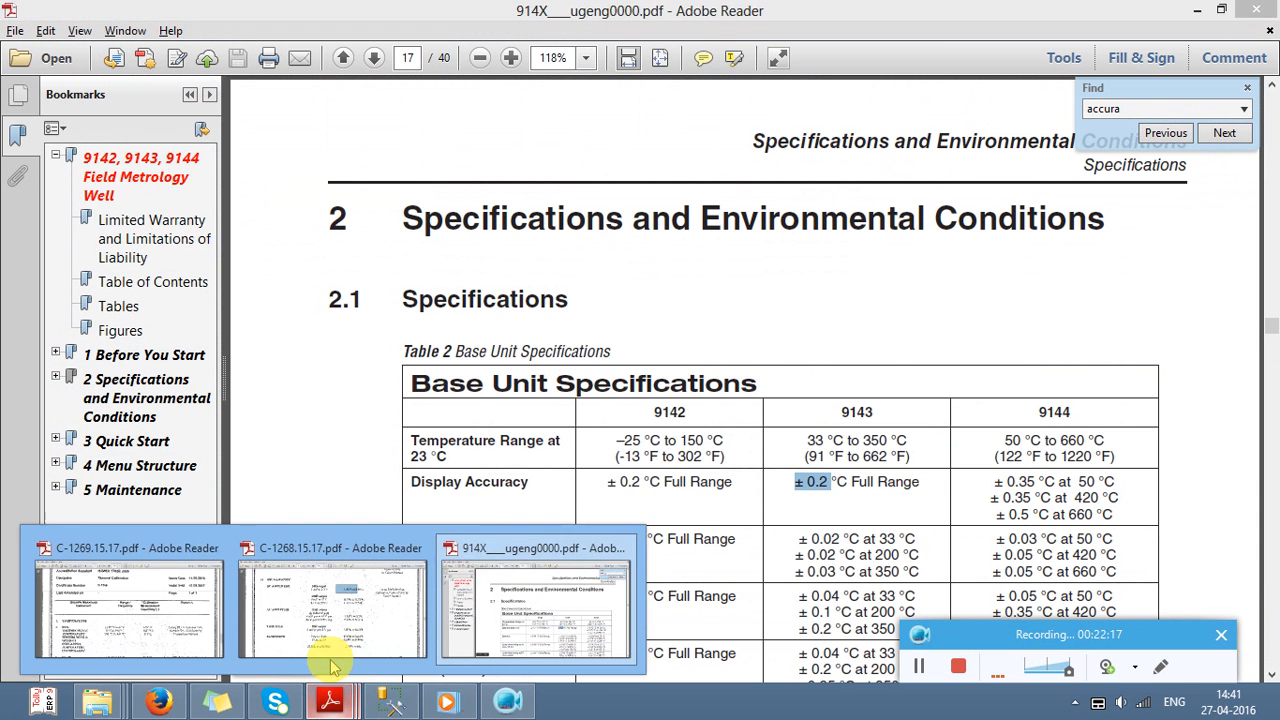
pyautogui.click(330, 664)
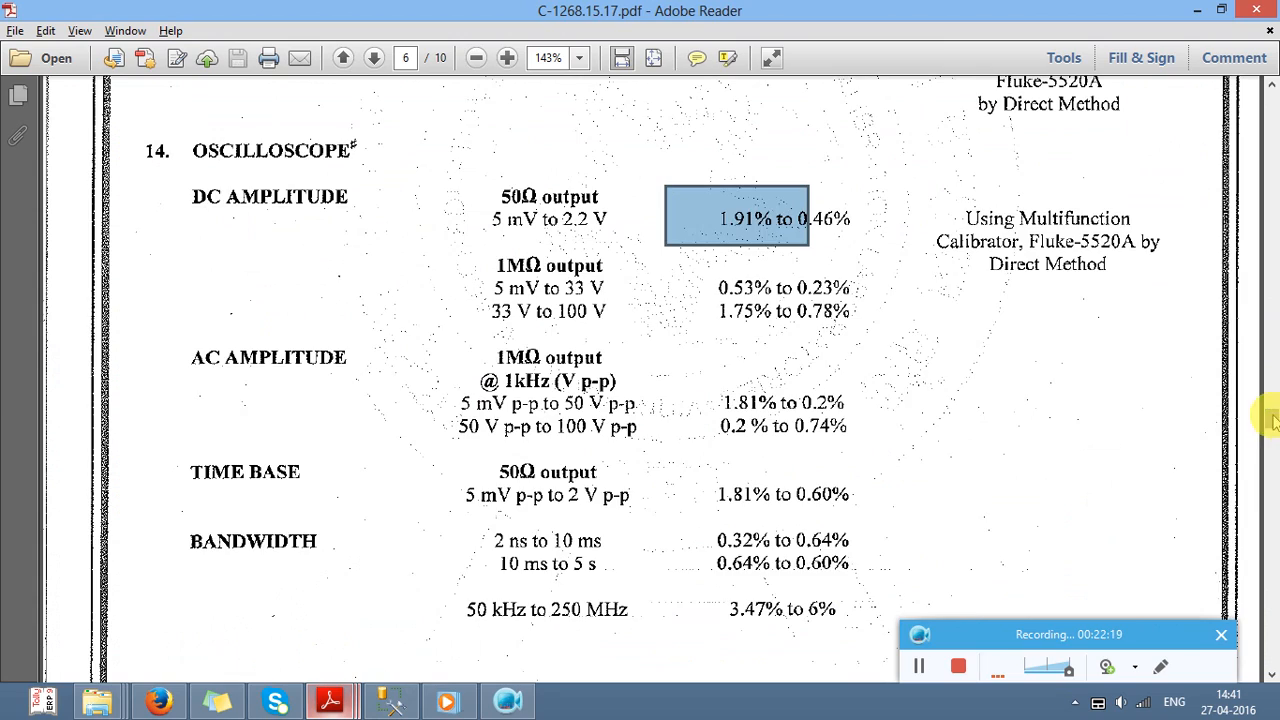
pyautogui.moveTo(1268, 420); pyautogui.dragTo(1270, 587)
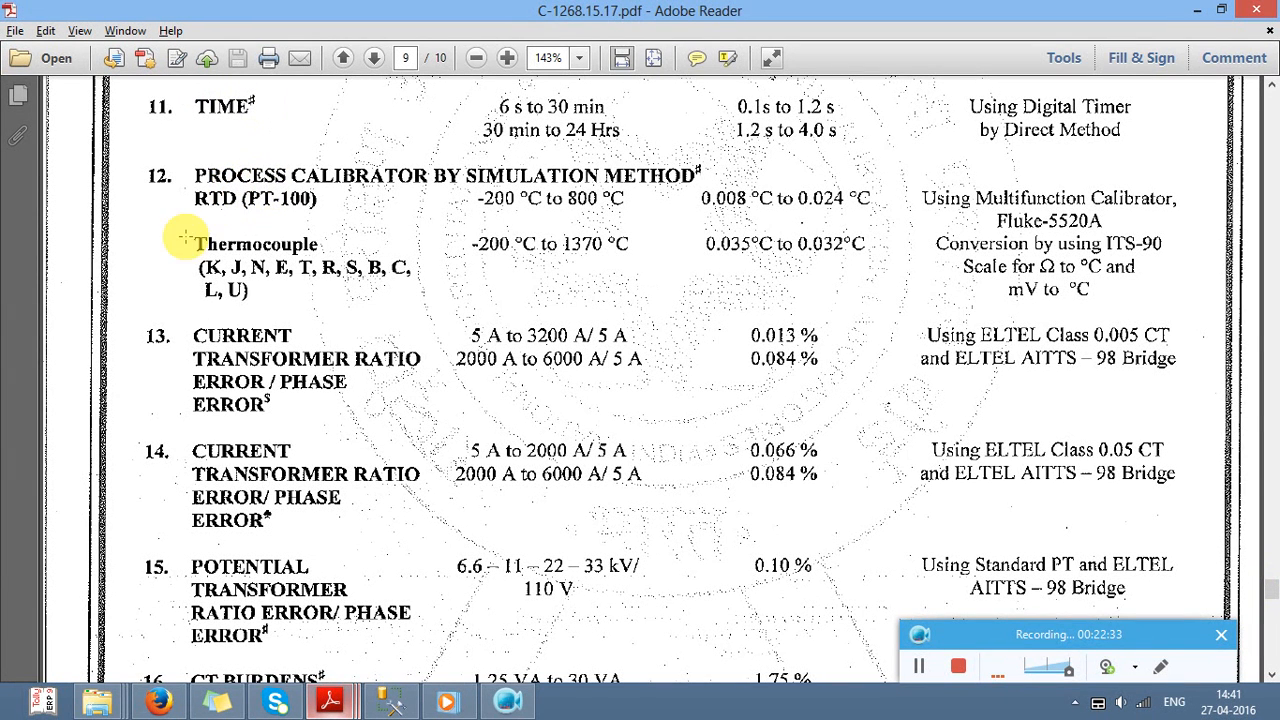
# Step: Mark the Thermocouple types in the certificate PDF and switch to the Add New Parameter page in Firefox
pyautogui.moveTo(186, 240); pyautogui.dragTo(337, 297)
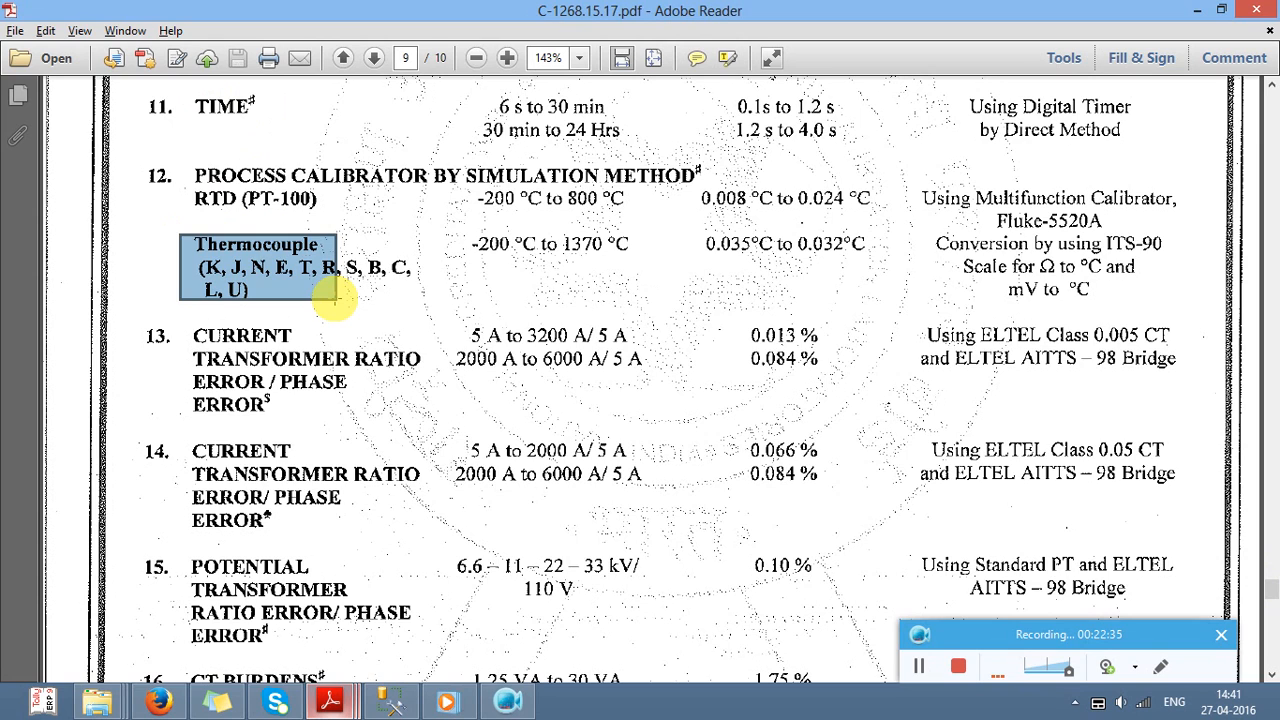
pyautogui.hotkey('alt', 'Tab')
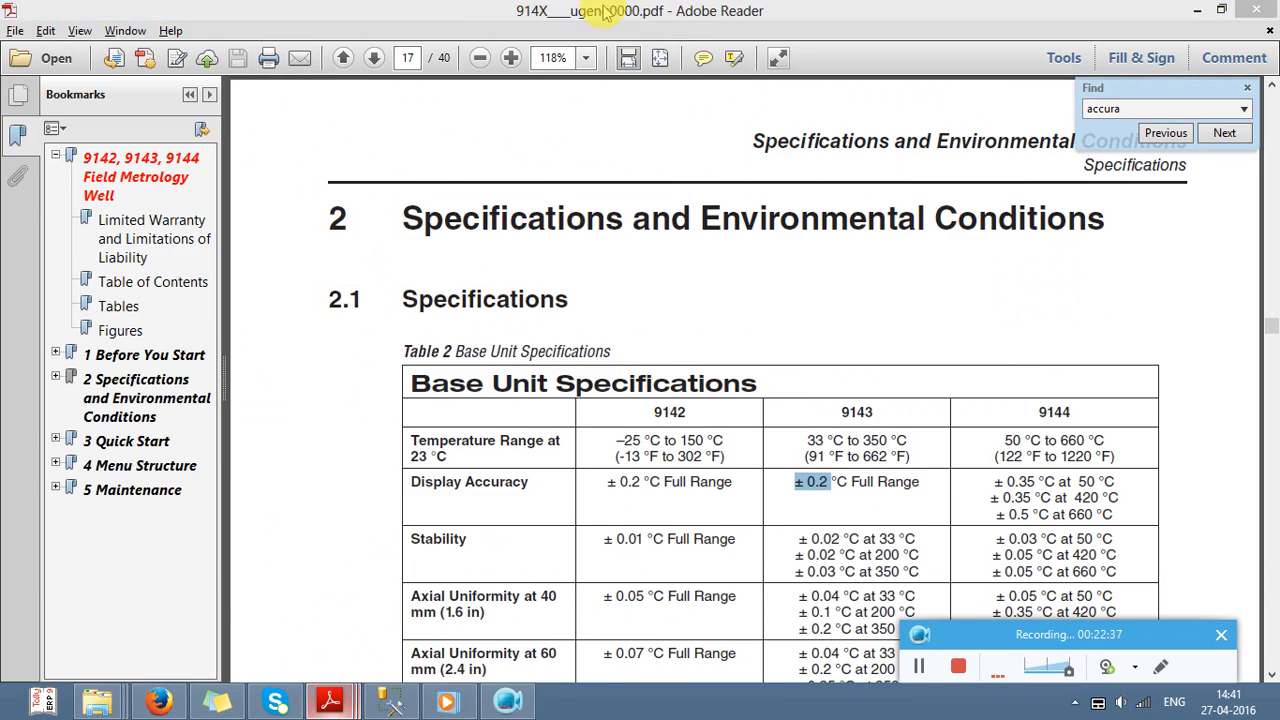
pyautogui.hotkey('alt', 'Tab')
pyautogui.hotkey('alt', 'Tab')
pyautogui.hotkey('alt', 'Tab')
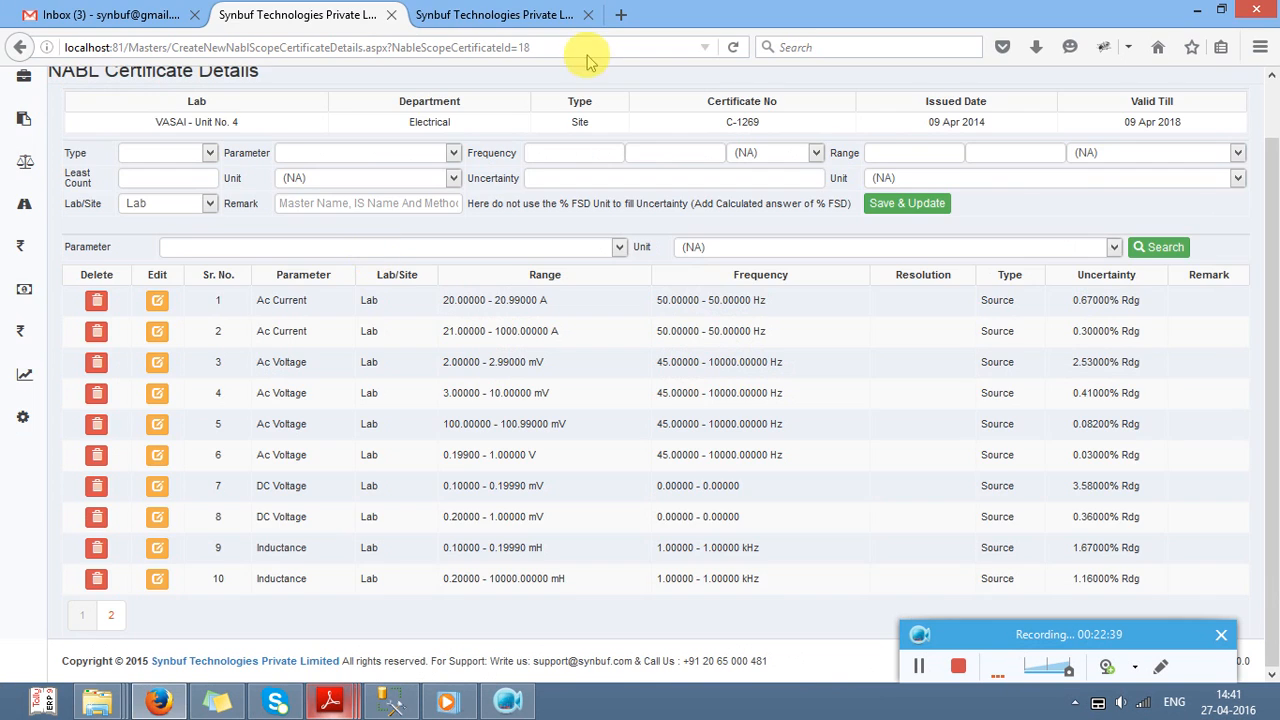
pyautogui.click(491, 14)
# Step: Clear the previous name from the New Parameter field and recheck the Thermocouple entry in the PDF
pyautogui.tripleClick(955, 160)
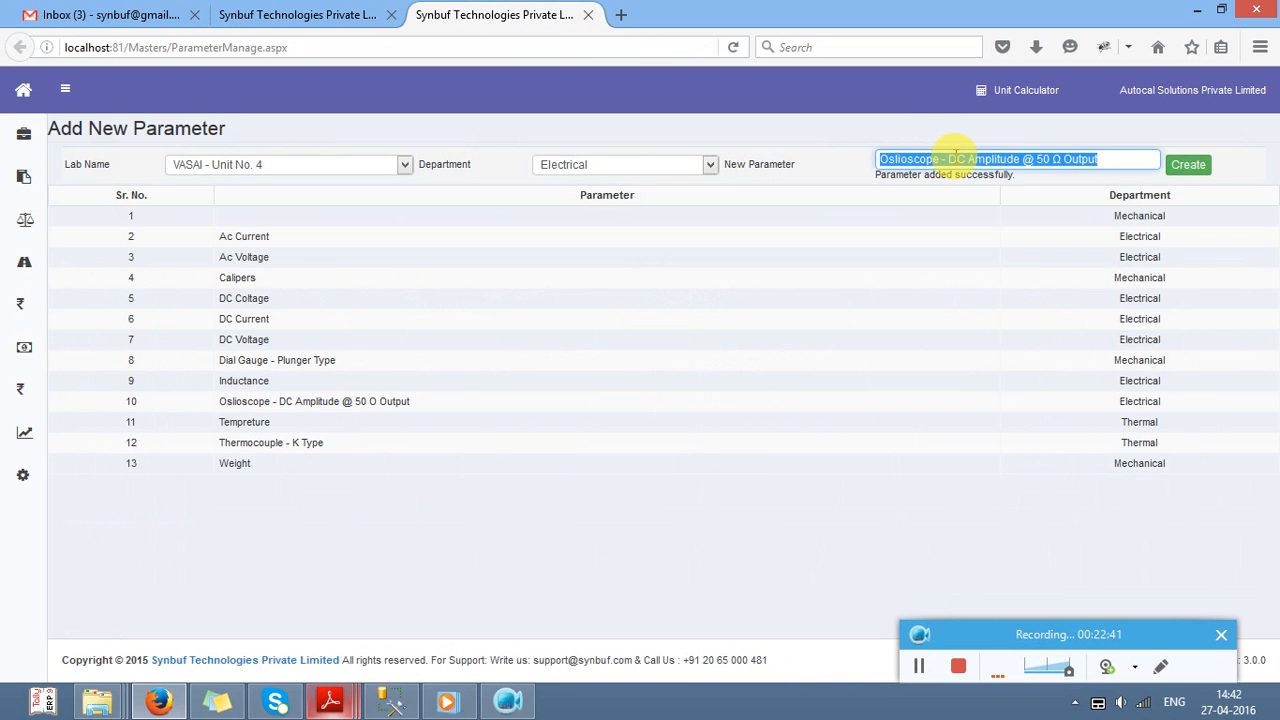
pyautogui.write('ther')
pyautogui.press('Down')
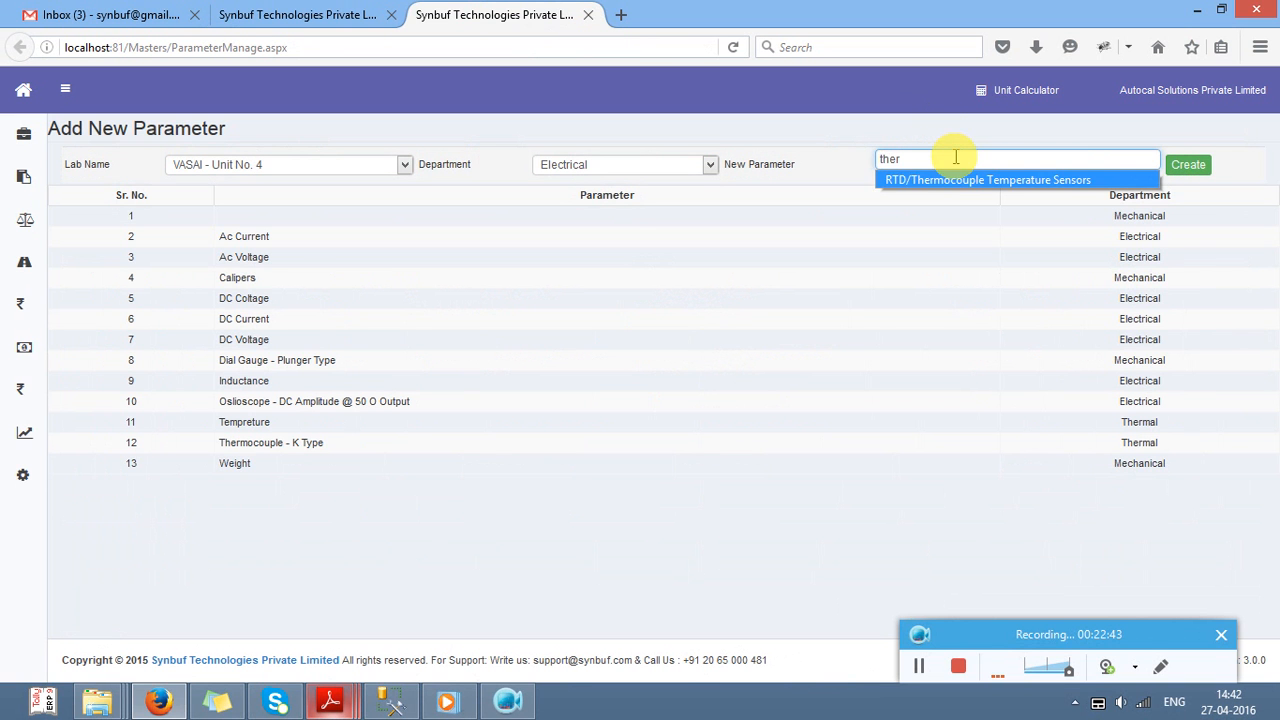
pyautogui.press('BackSpace')
pyautogui.press('BackSpace')
pyautogui.press('BackSpace')
pyautogui.hotkey('alt', 'Tab')
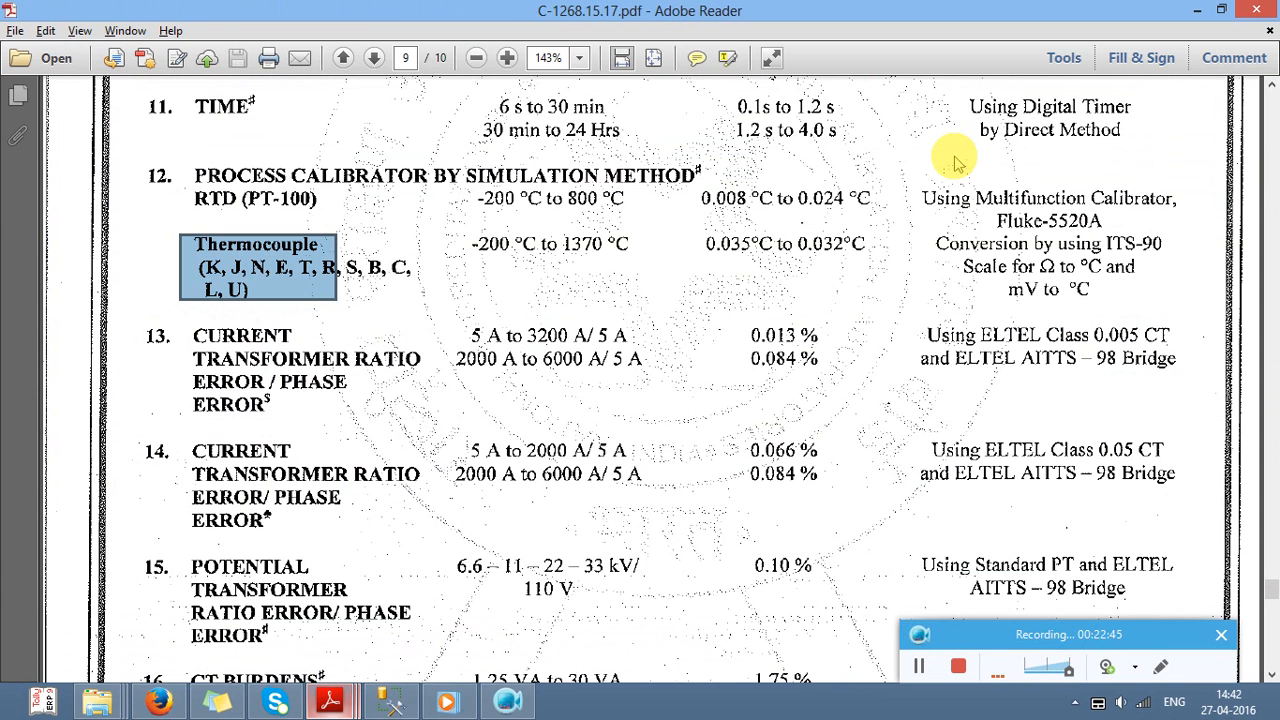
pyautogui.hotkey('alt', 'Tab')
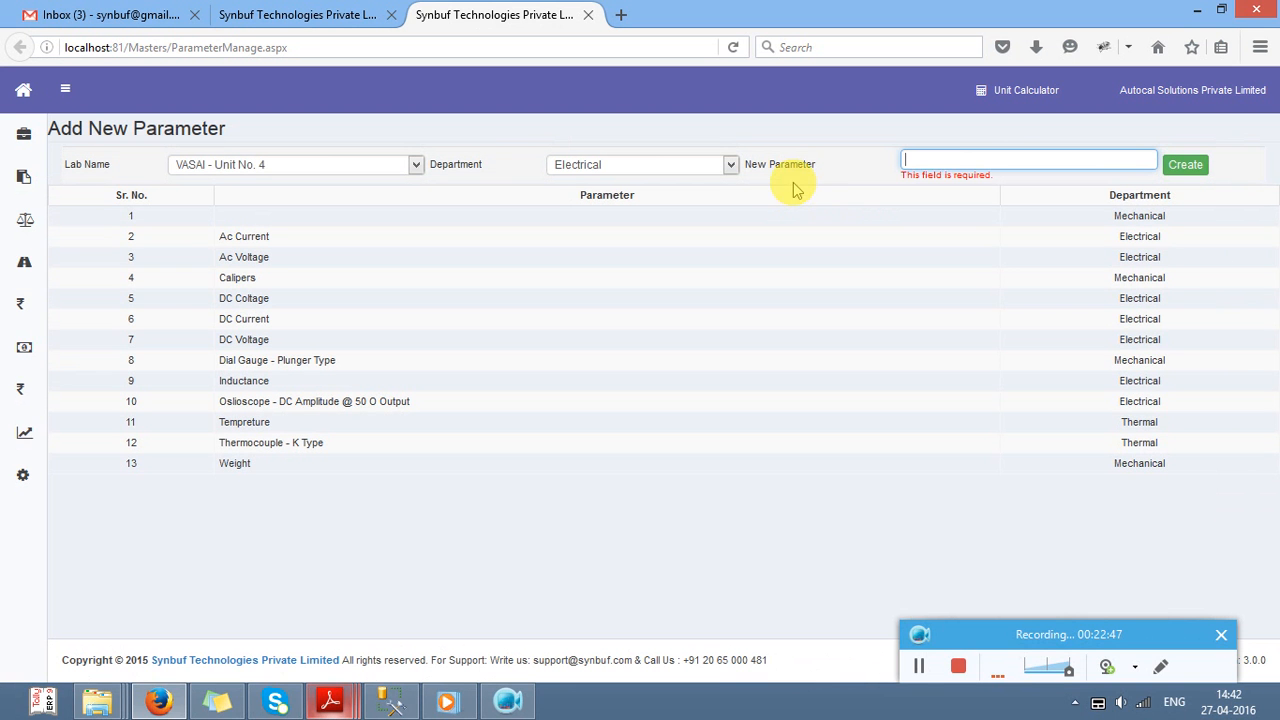
# Step: Create the Electrical parameter "Thermocouple (K, J, E, T) Type", checking the thermocouple letters in the PDF
pyautogui.write('Thermocoupl')
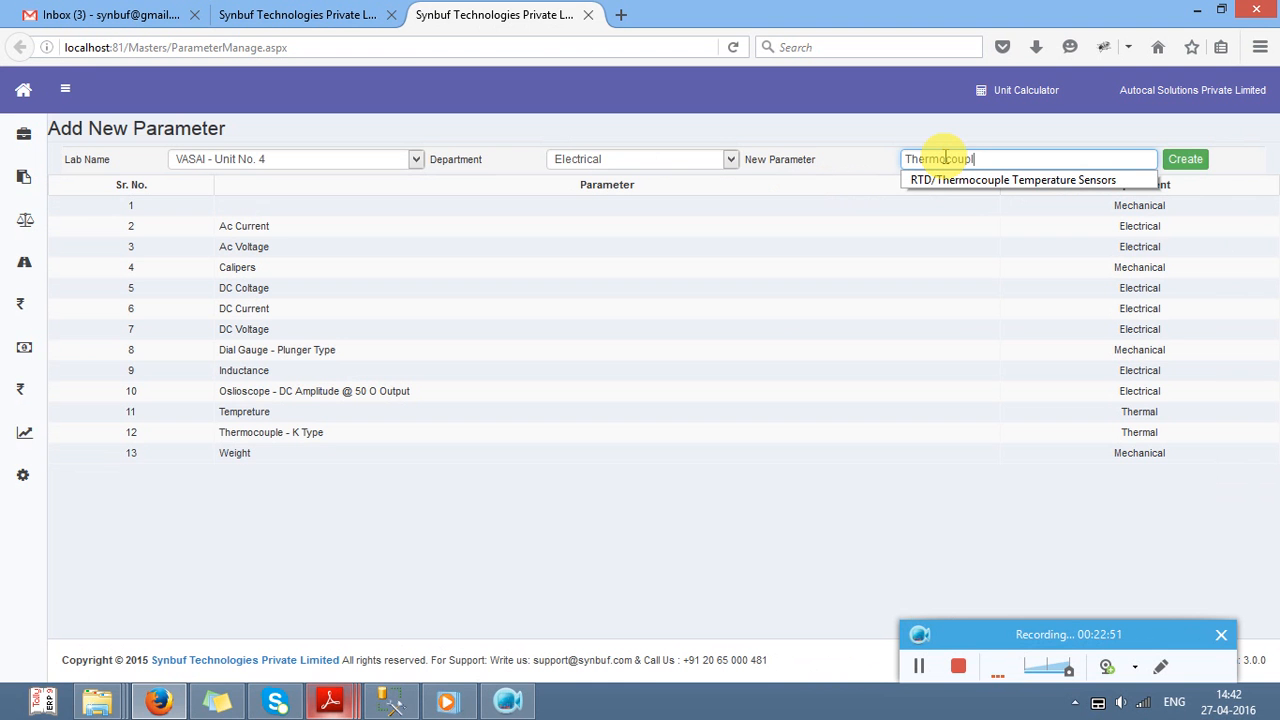
pyautogui.write('e (')
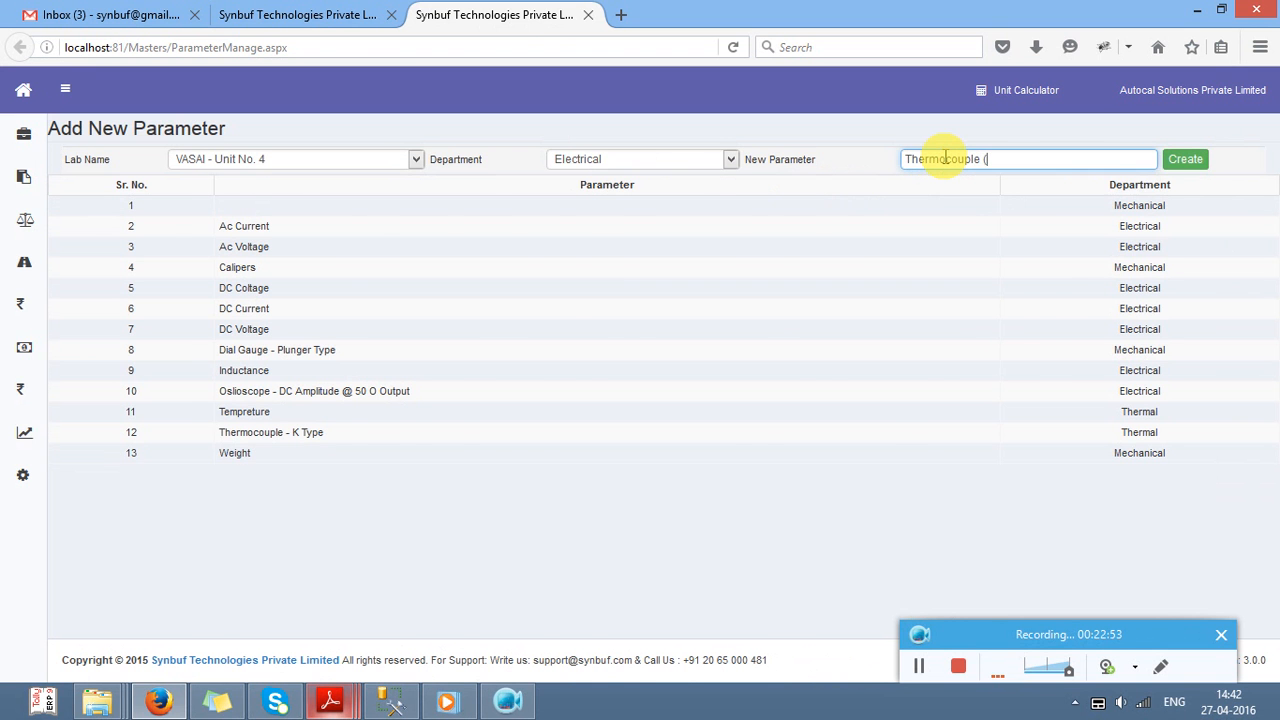
pyautogui.hotkey('alt', 'Tab')
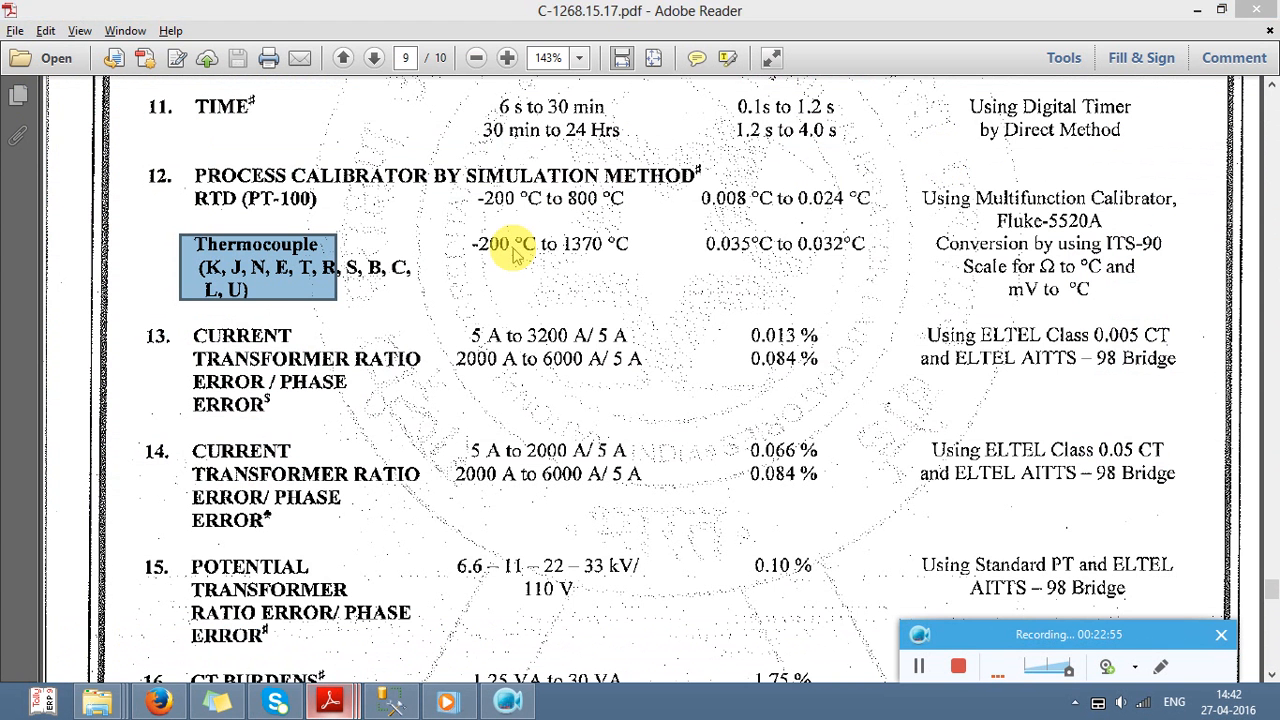
pyautogui.hotkey('alt', 'Tab')
pyautogui.write('(')
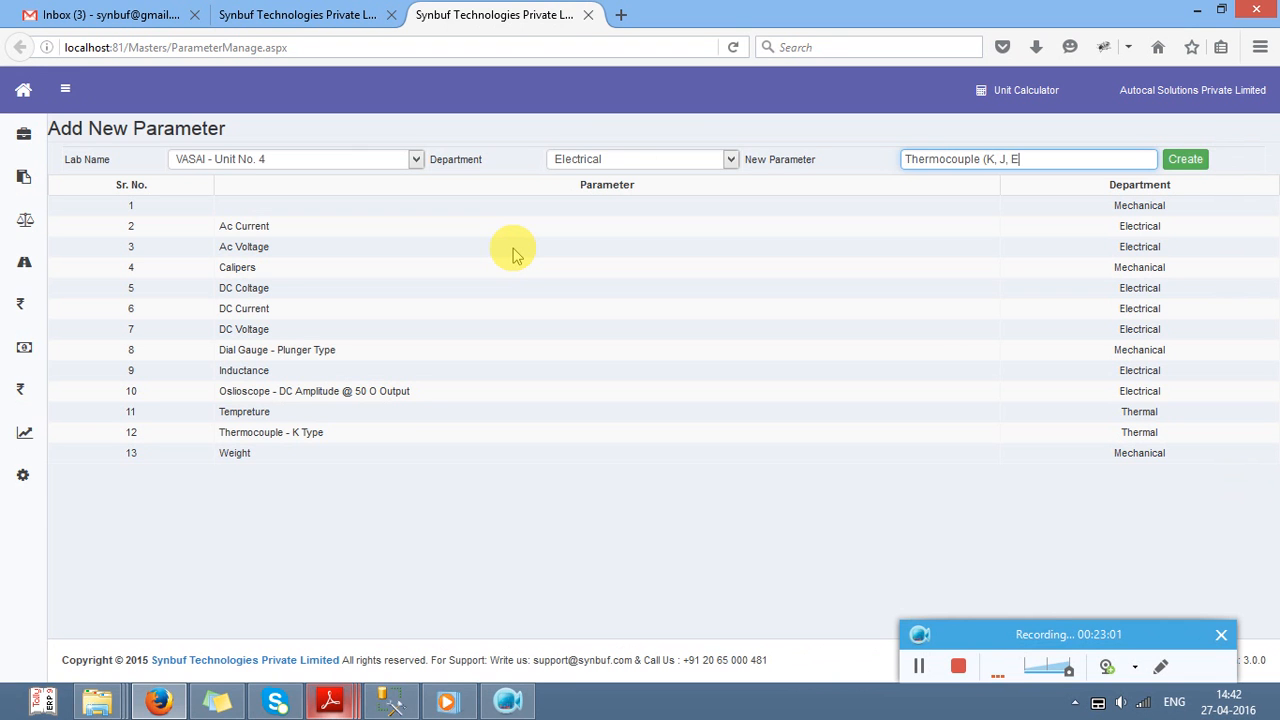
pyautogui.write('K, J, E, T) Tpe')
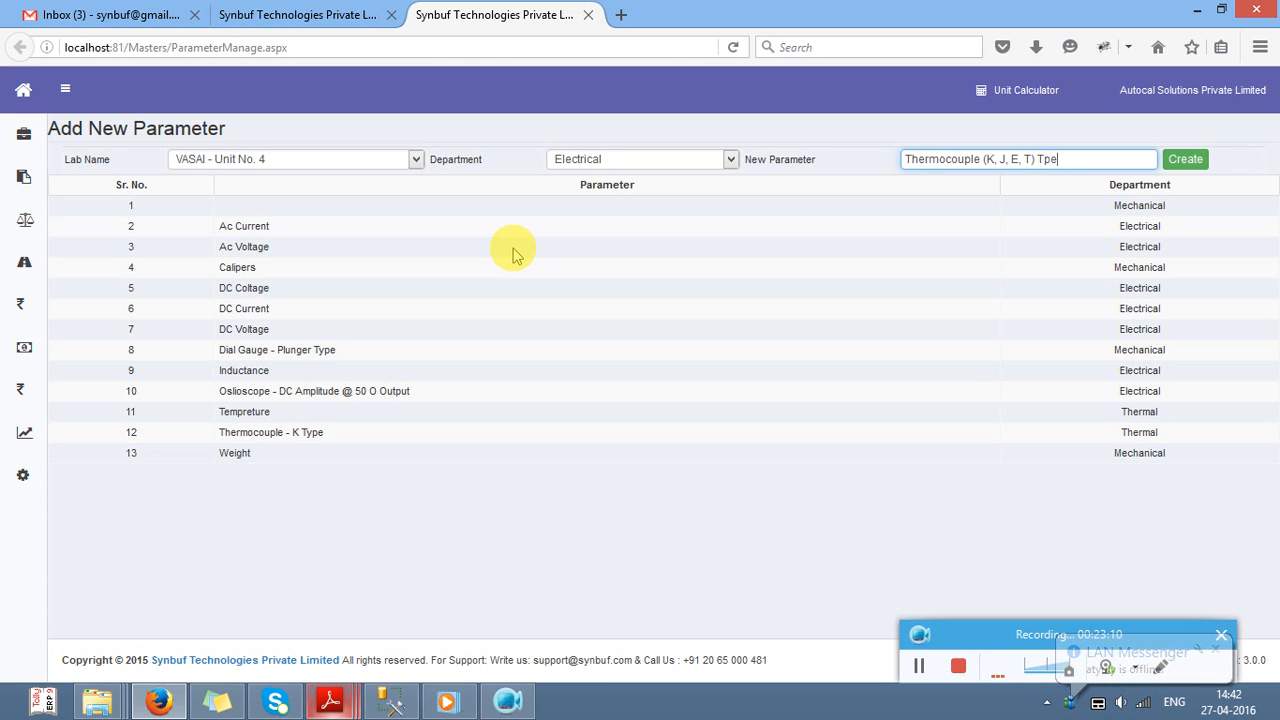
pyautogui.press('Tab')
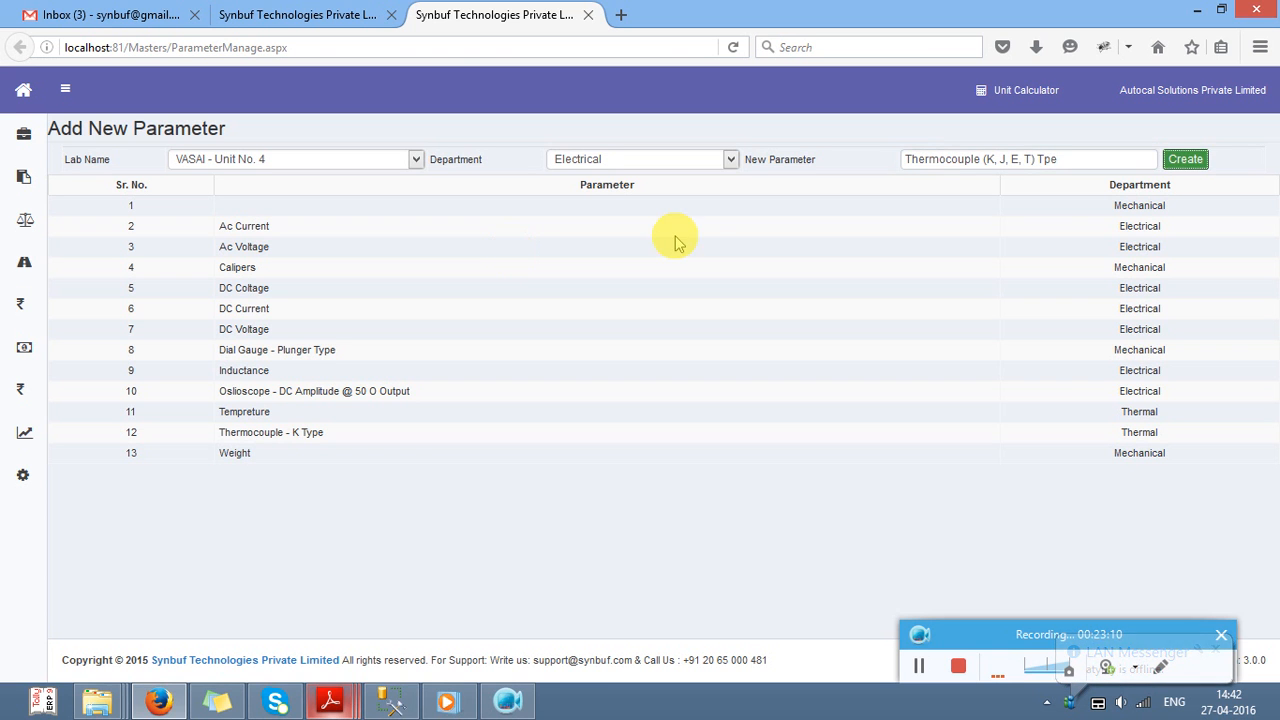
pyautogui.click(1044, 162)
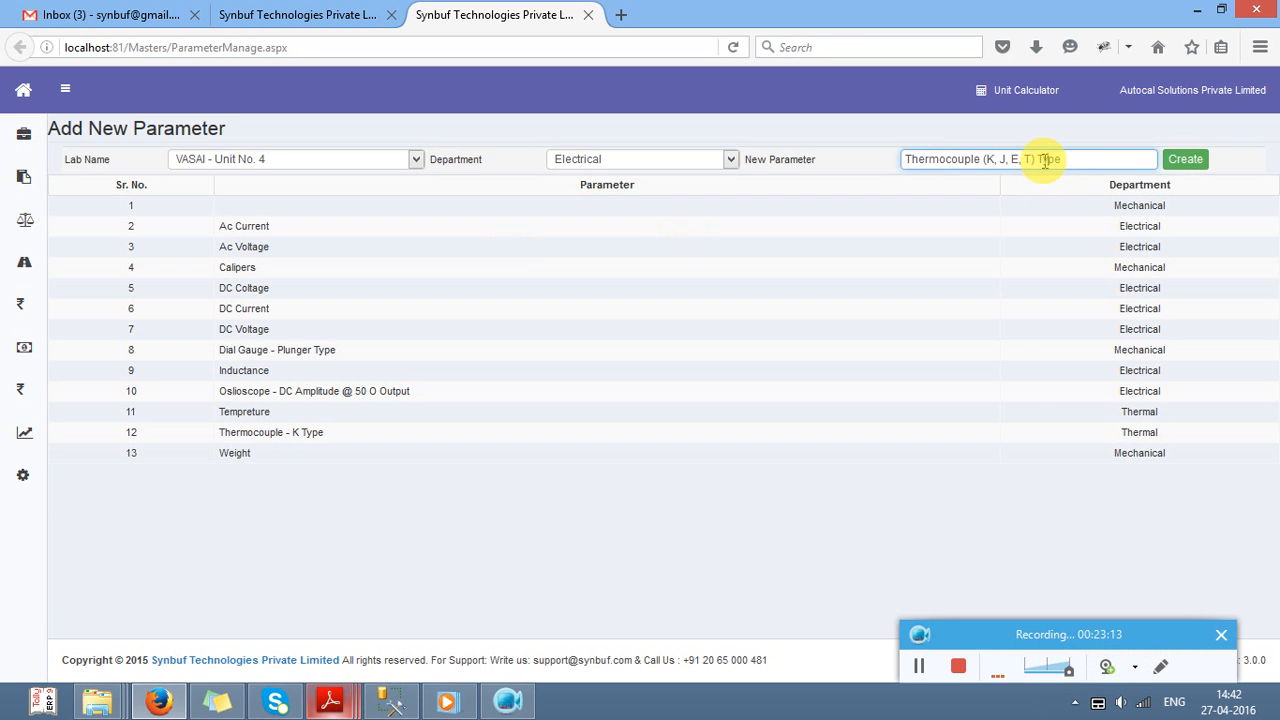
pyautogui.click(1182, 162)
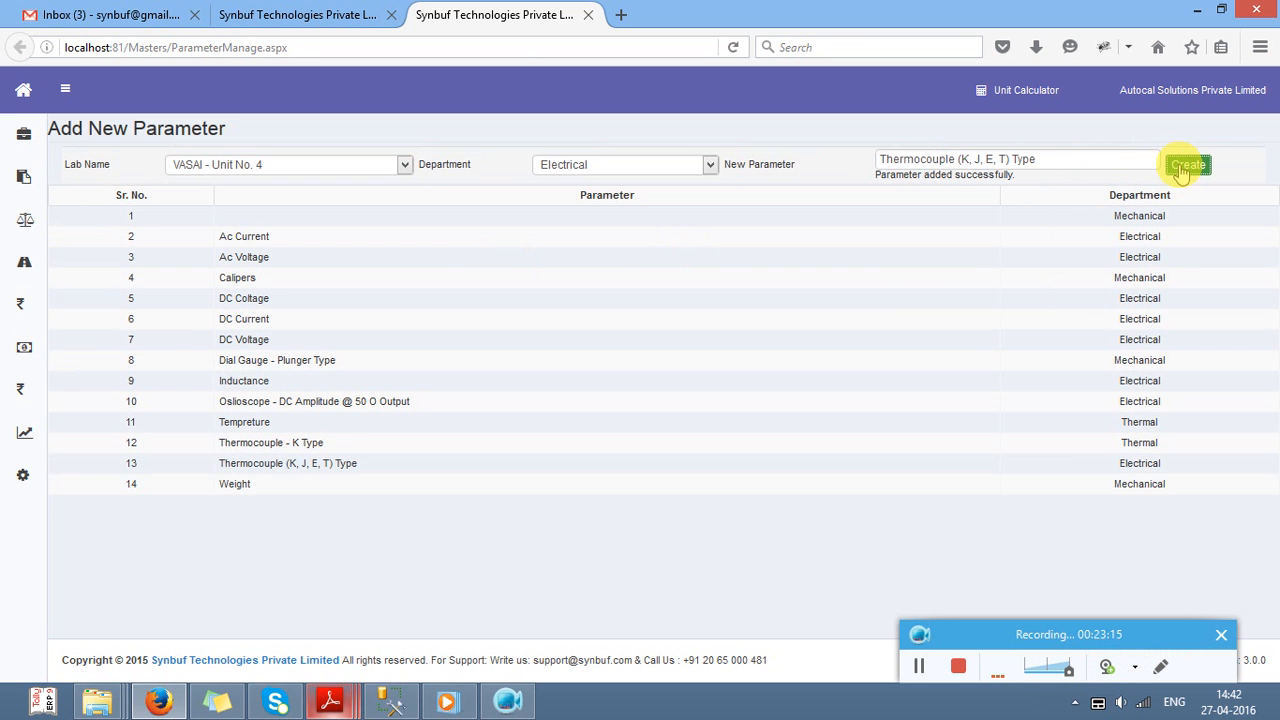
# Step: Return to the NABL Certificate Details page and reload it to refresh the parameter choices
pyautogui.click(300, 14)
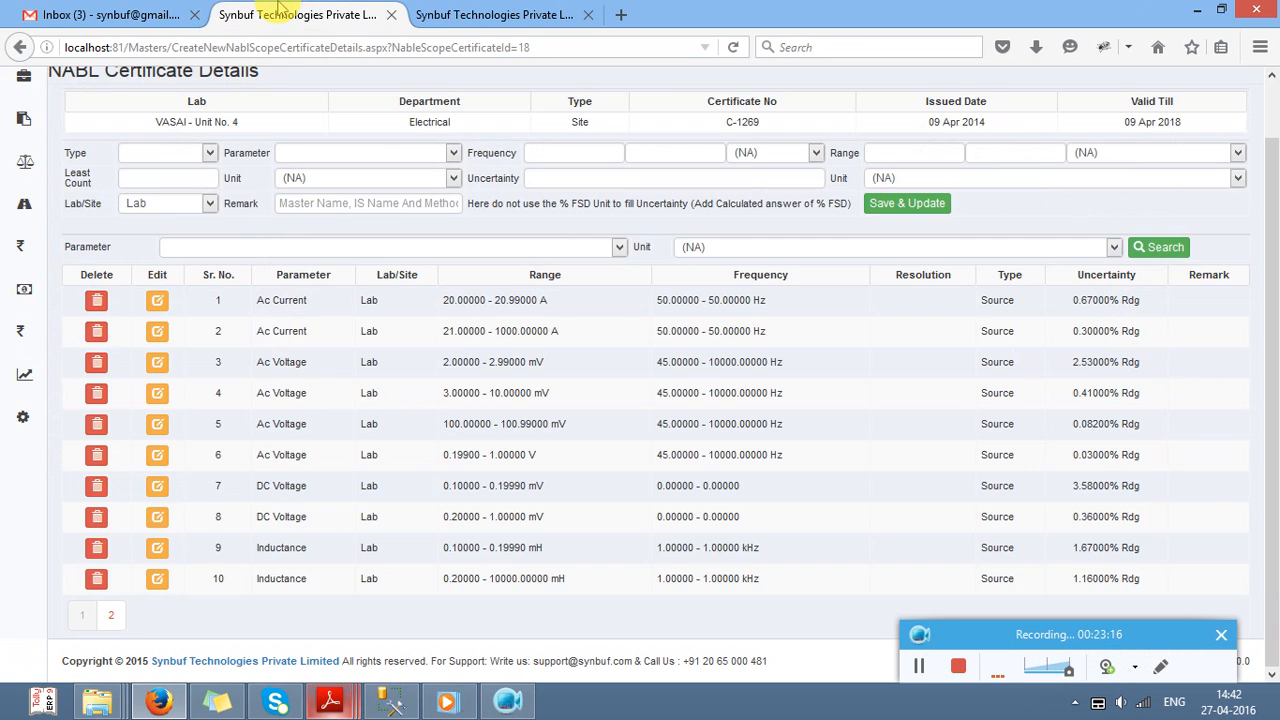
pyautogui.click(300, 48)
pyautogui.press('Return')
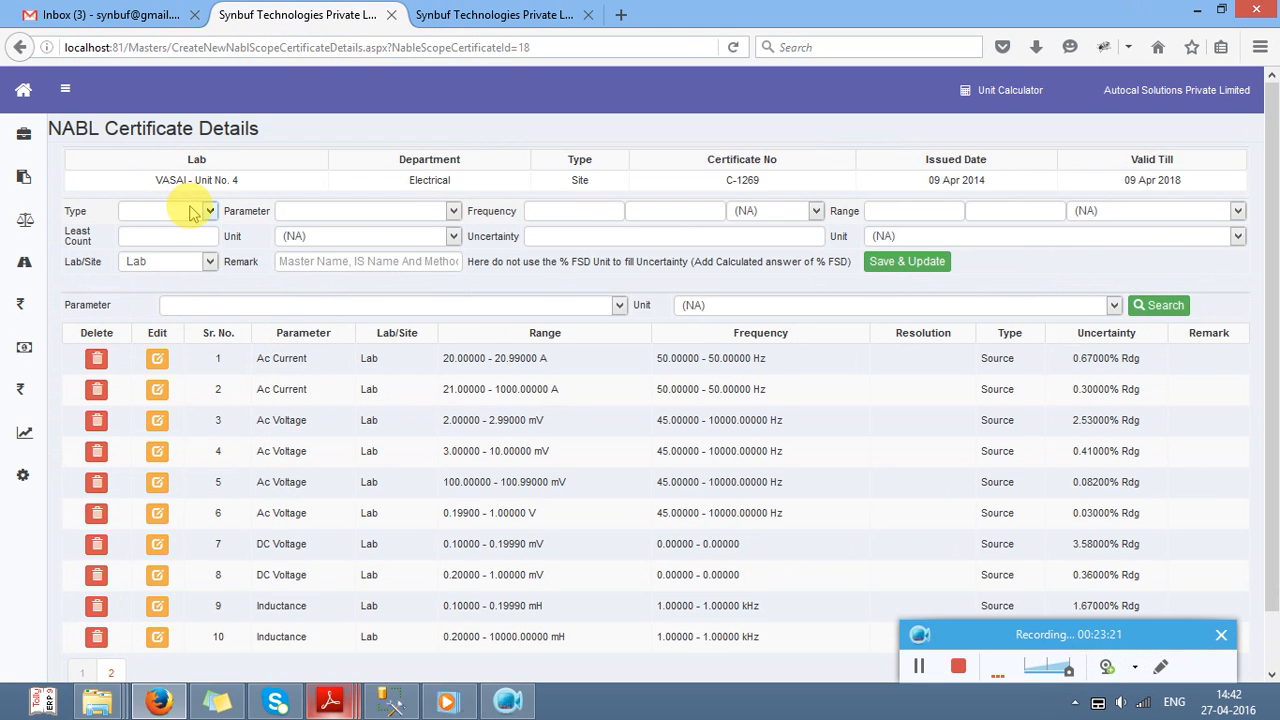
# Step: Set the new entry's type to Source and its parameter to Thermocouple (K, J, E, T) Type
pyautogui.click(193, 213)
pyautogui.press('Down')
pyautogui.press('Tab')
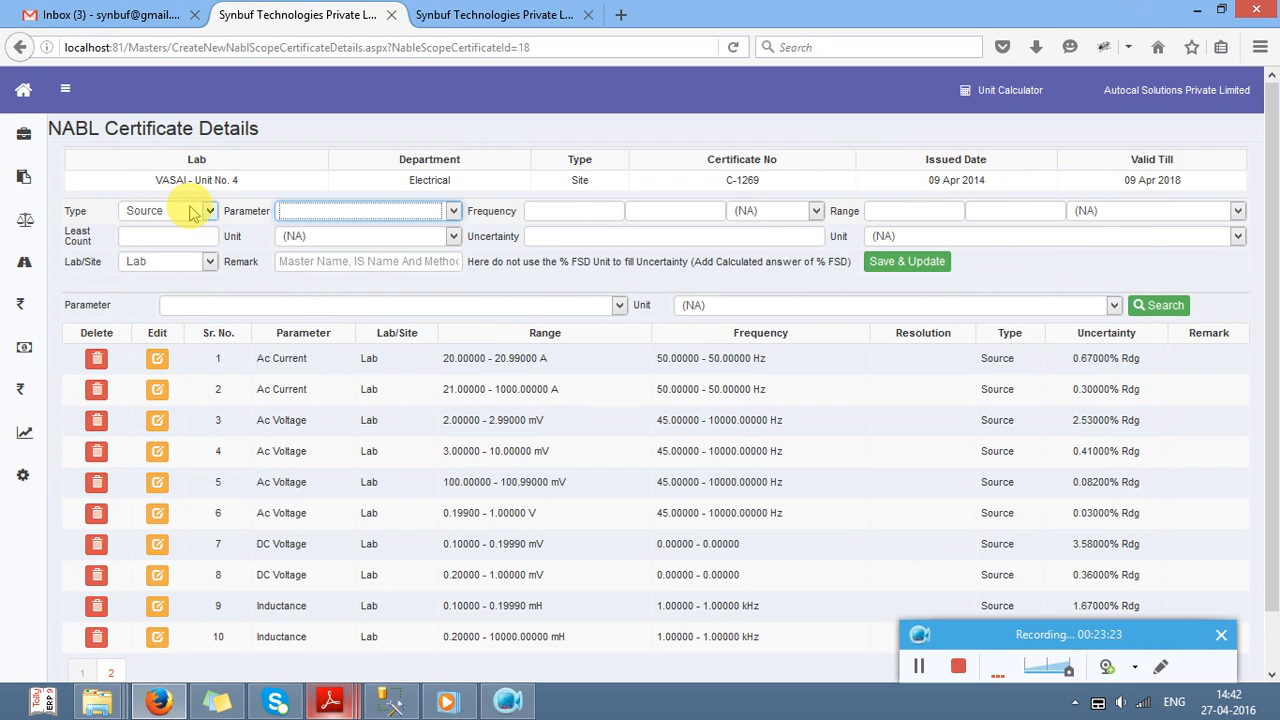
pyautogui.press('Tab')
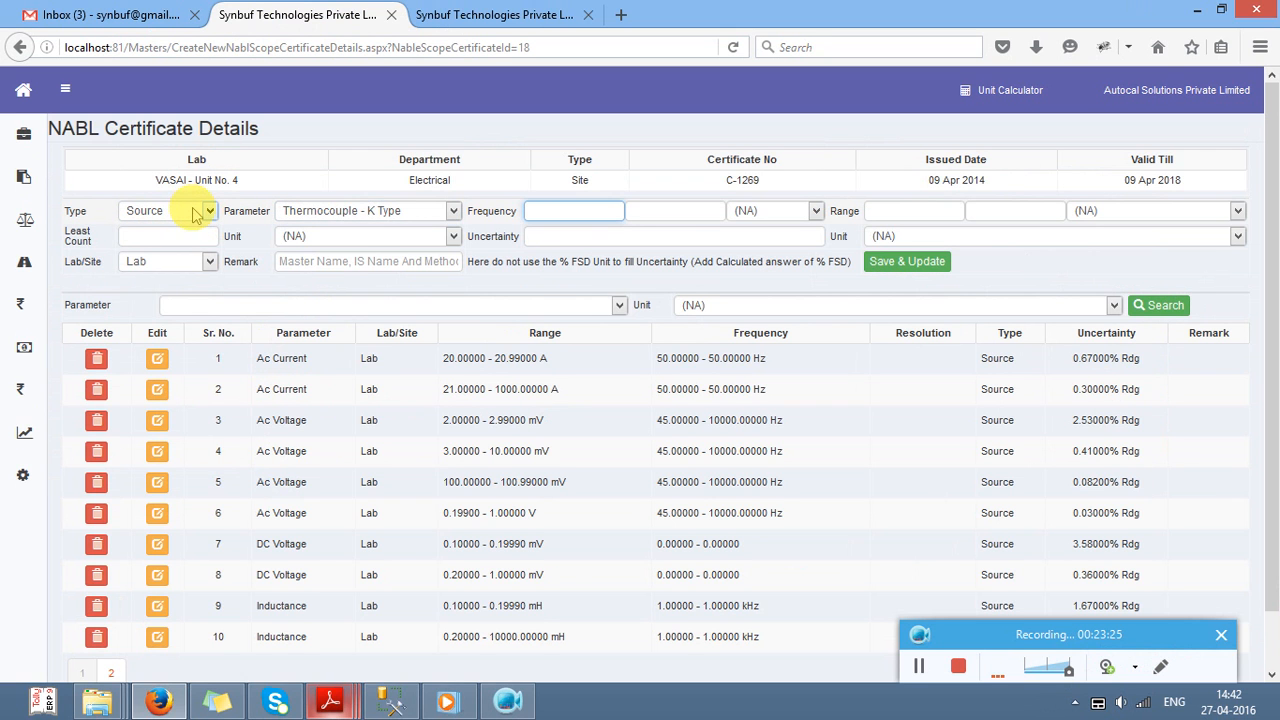
pyautogui.click(372, 213)
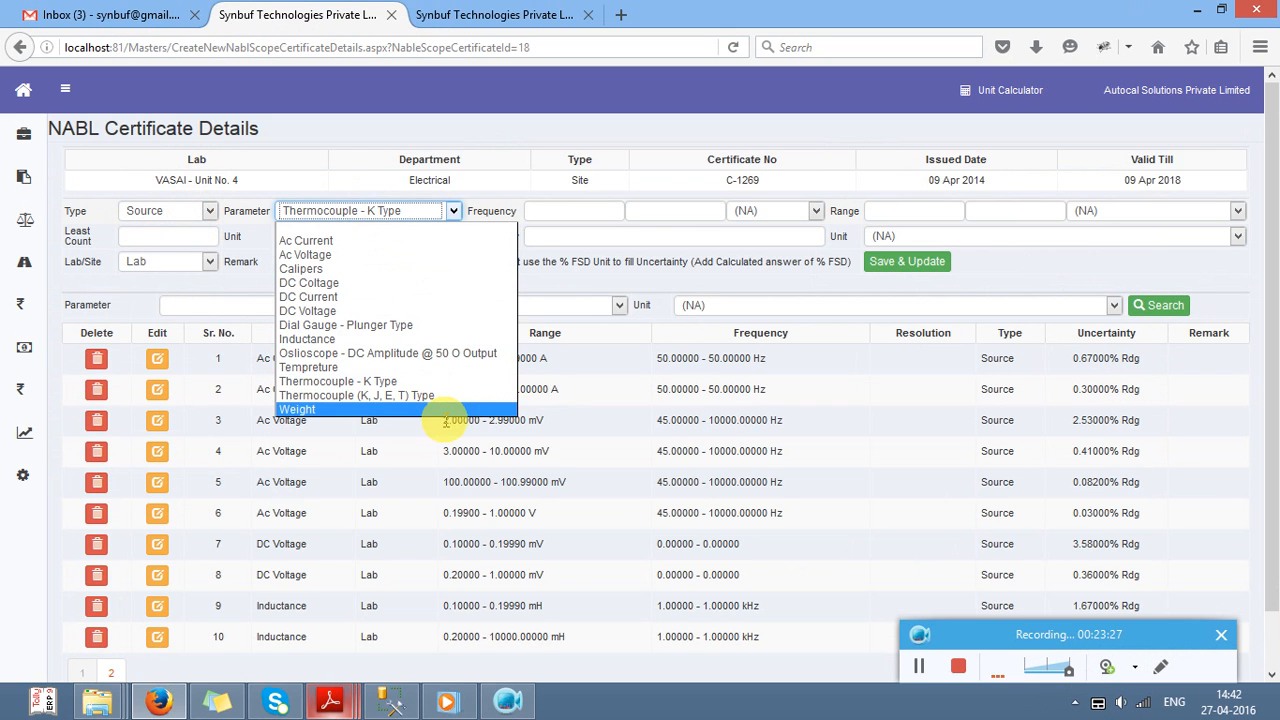
pyautogui.click(424, 396)
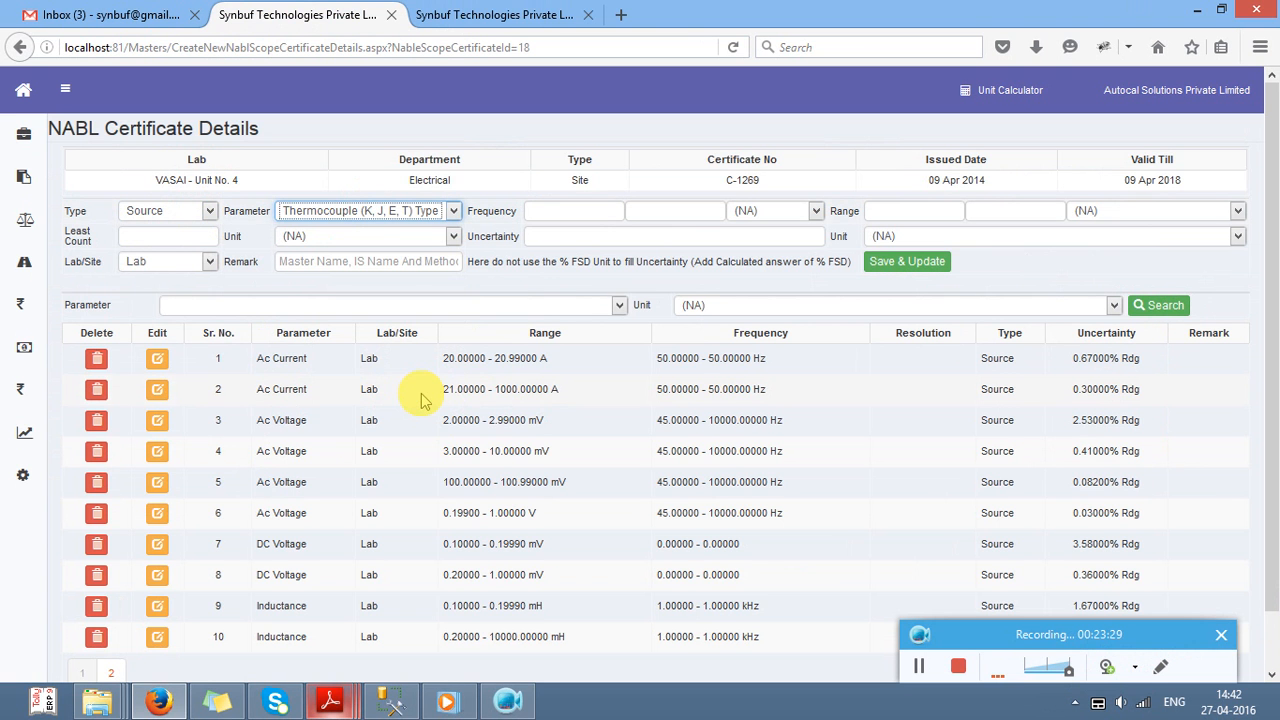
# Step: Set the thermocouple entry's range to -200 to -199.99 °C, taking the lower limit from the PDF
pyautogui.click(886, 210)
pyautogui.hotkey('alt', 'Tab')
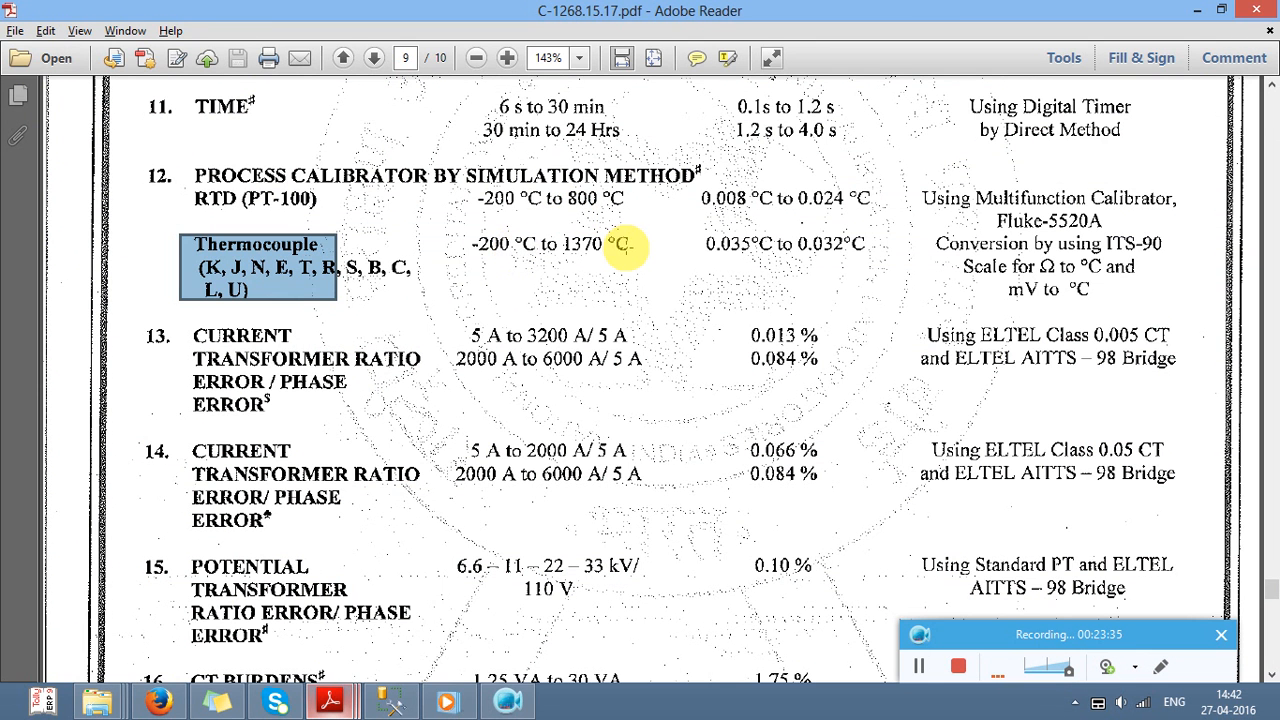
pyautogui.hotkey('alt', 'Tab')
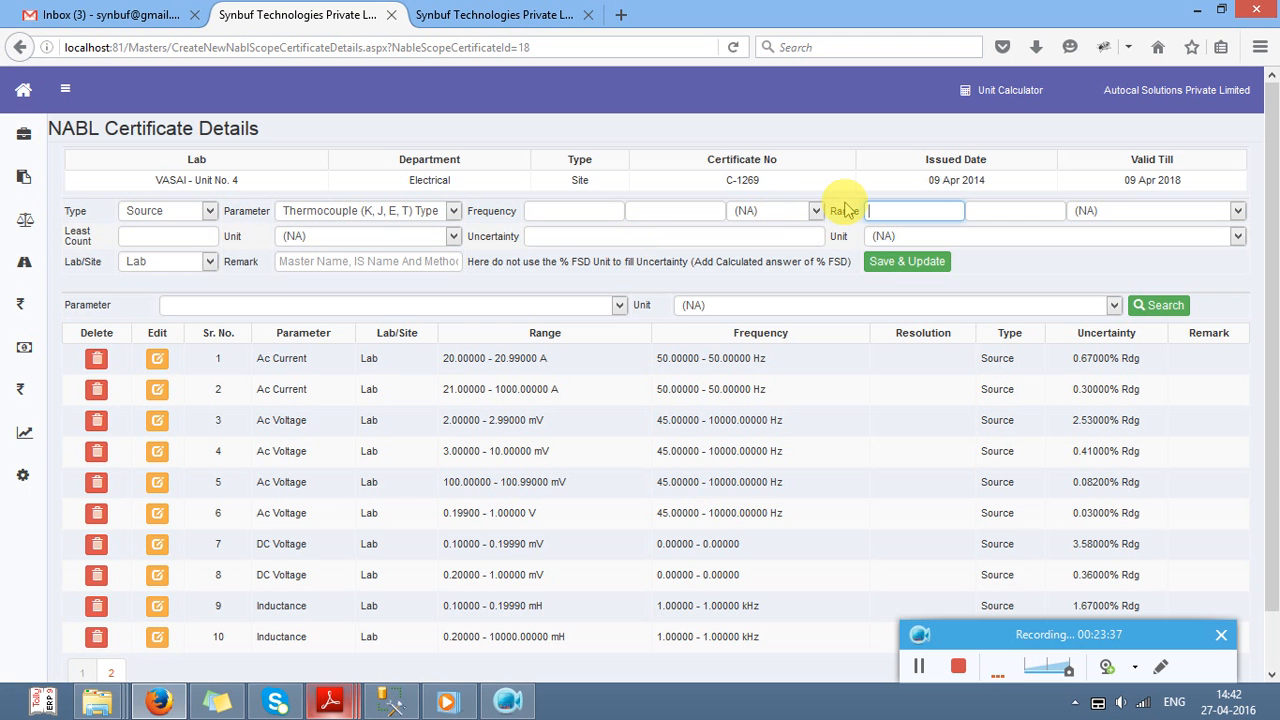
pyautogui.write('-20')
pyautogui.hotkey('alt', 'Tab')
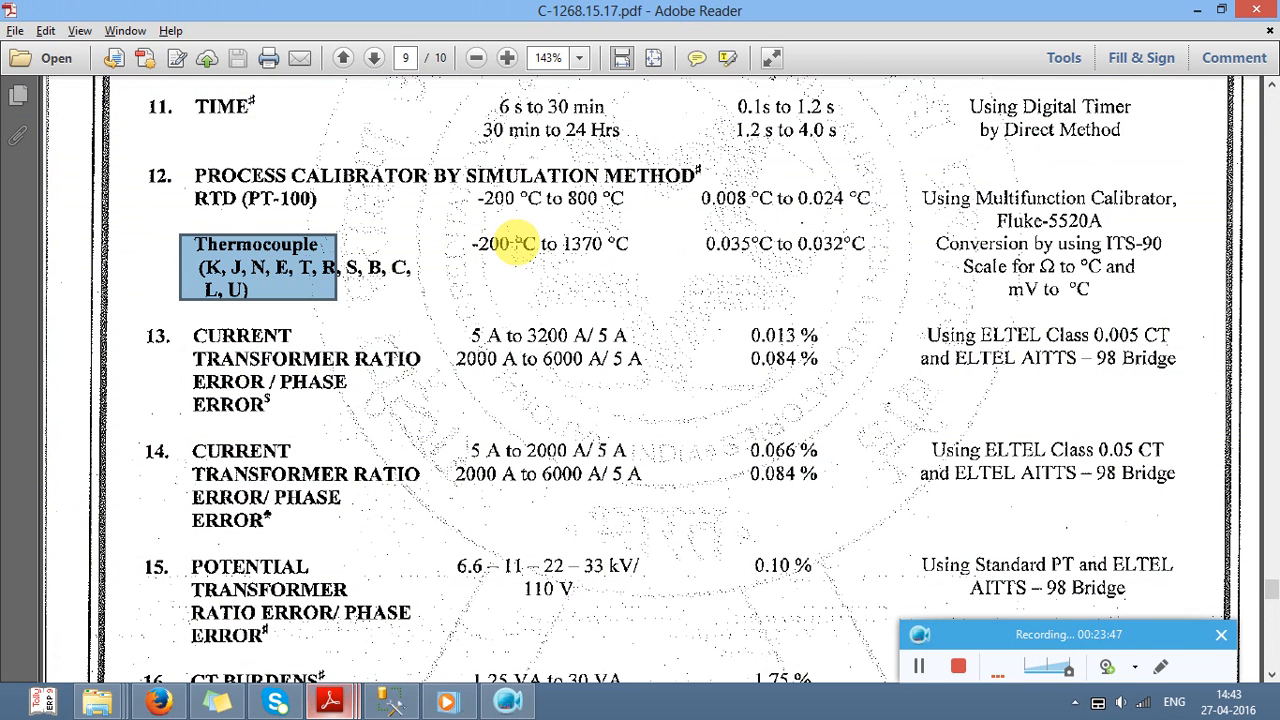
pyautogui.hotkey('alt', 'Tab')
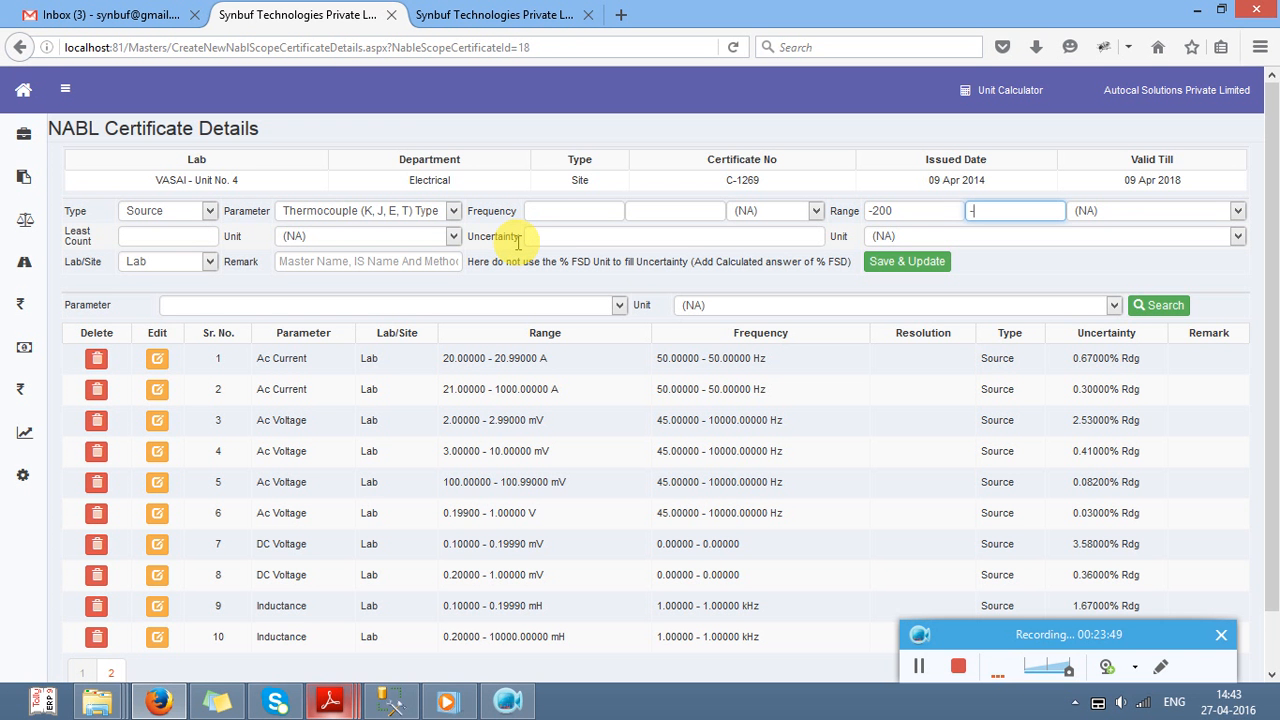
pyautogui.write('199.99')
pyautogui.press('Tab')
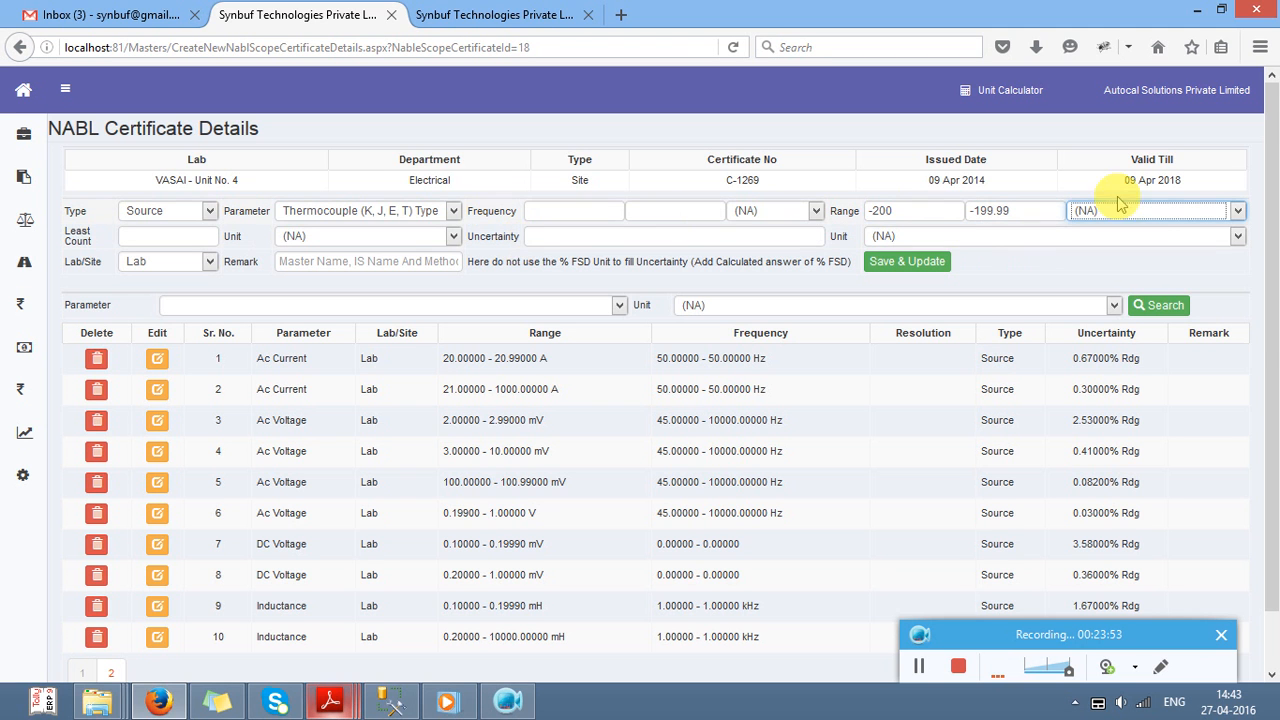
pyautogui.click(1168, 218)
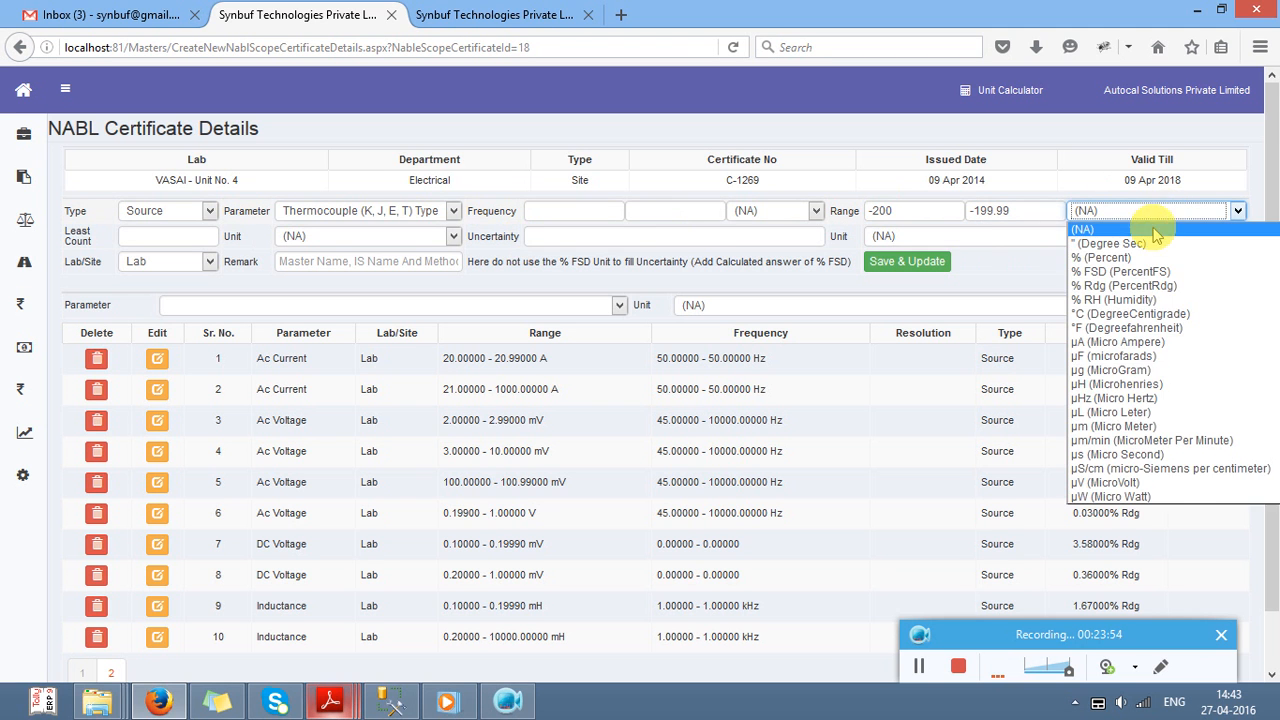
pyautogui.click(1132, 312)
pyautogui.moveTo(995, 214); pyautogui.dragTo(924, 218)
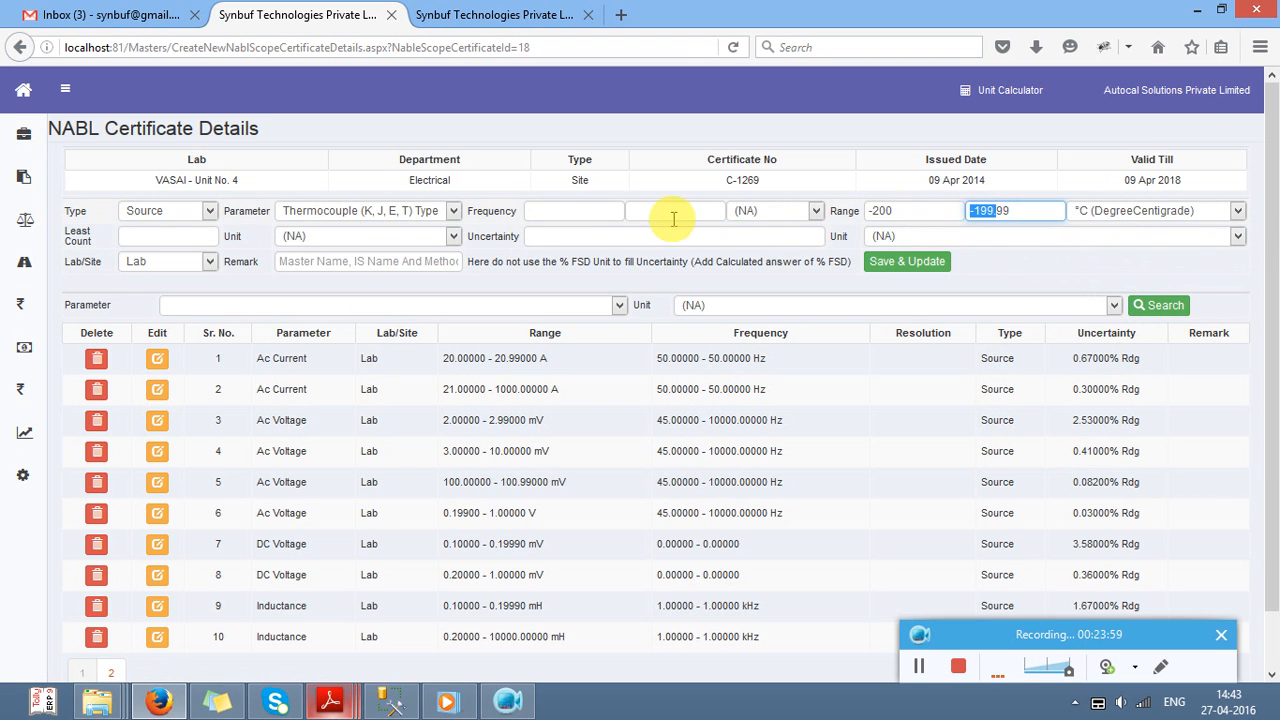
# Step: Check the thermocouple's lower-range uncertainty in the PDF, set the uncertainty to 0.035 °C and save the entry
pyautogui.hotkey('alt', 'Tab')
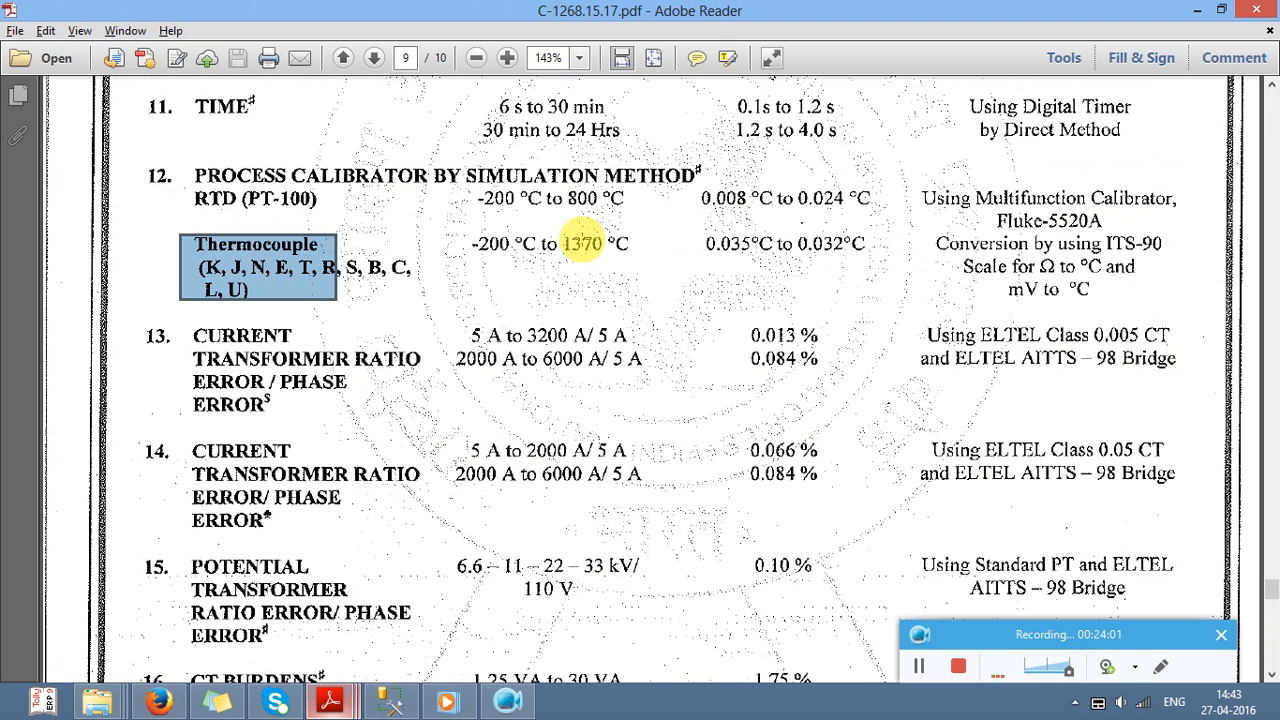
pyautogui.moveTo(749, 252); pyautogui.dragTo(674, 235)
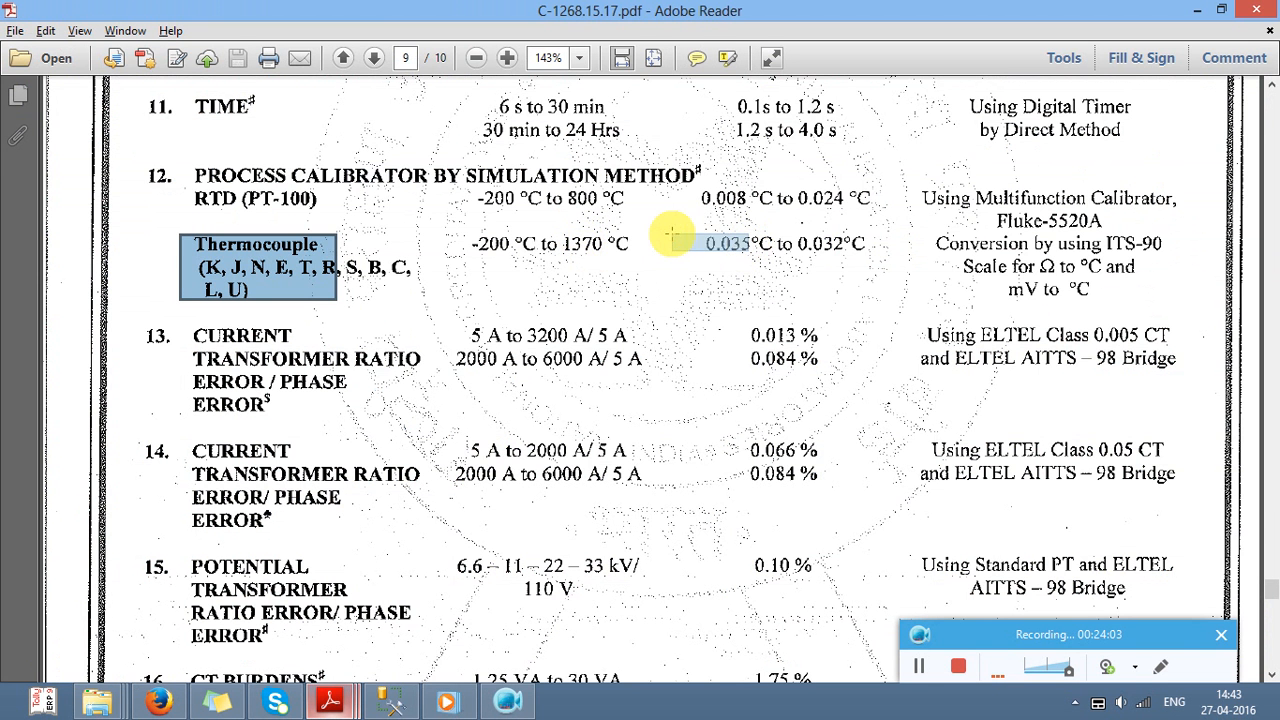
pyautogui.hotkey('alt', 'Tab')
pyautogui.click(674, 235)
pyautogui.write('0.035')
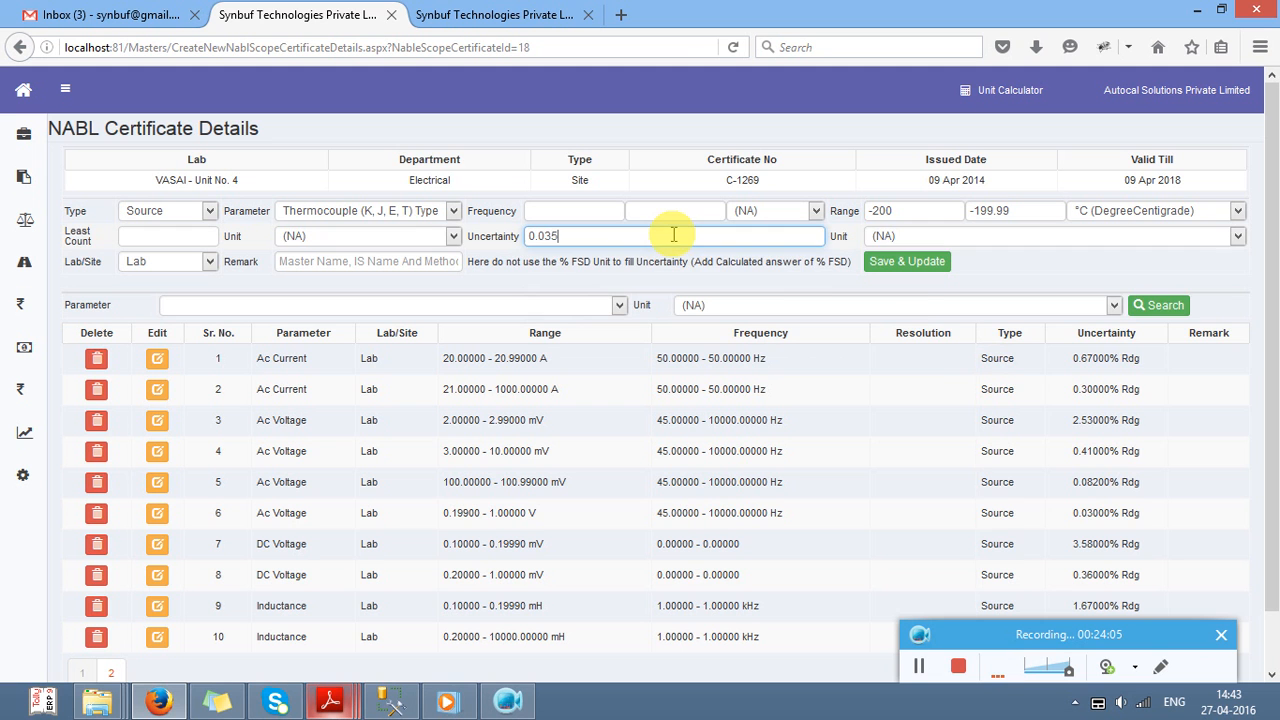
pyautogui.press('Tab')
pyautogui.click(890, 243)
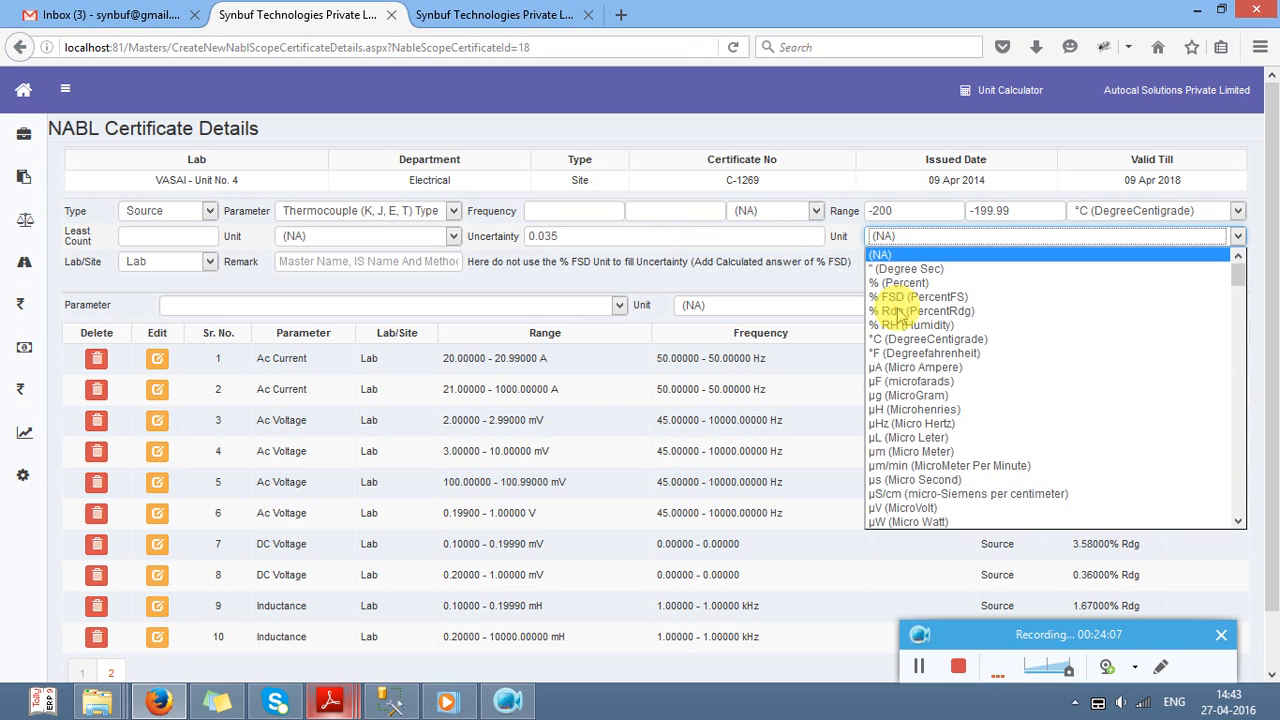
pyautogui.click(893, 334)
pyautogui.click(885, 261)
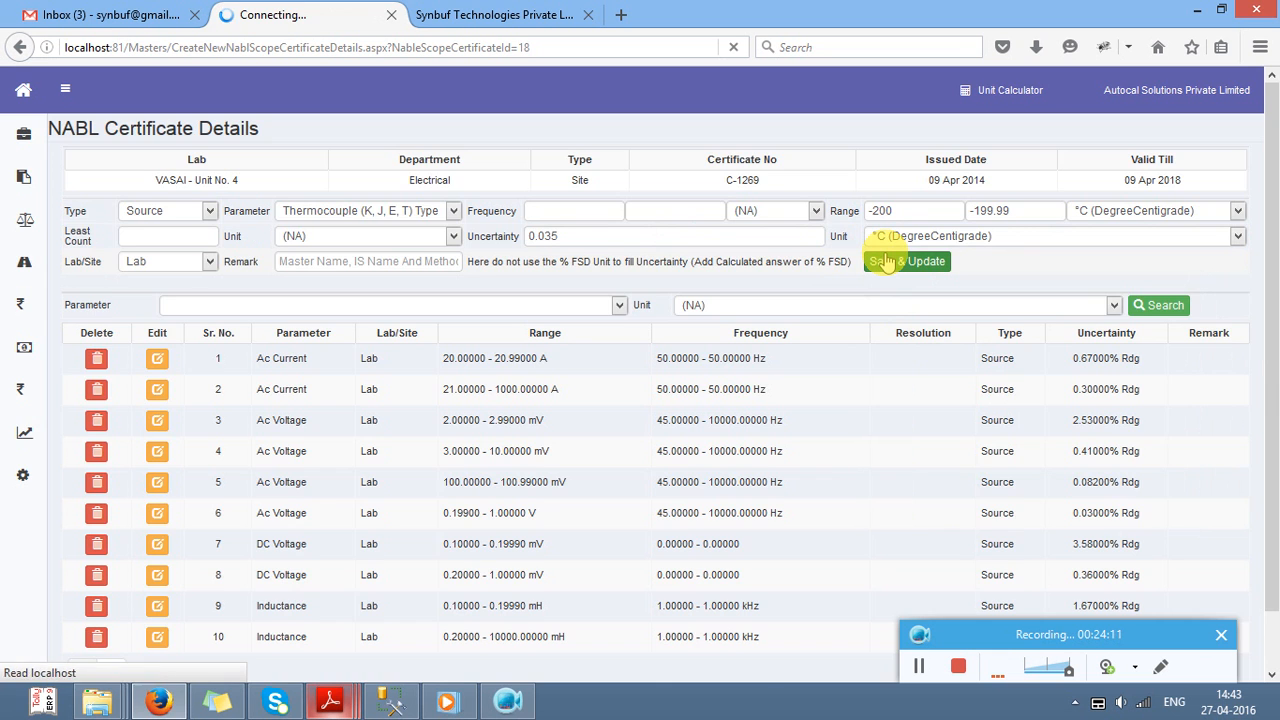
pyautogui.press('Return')
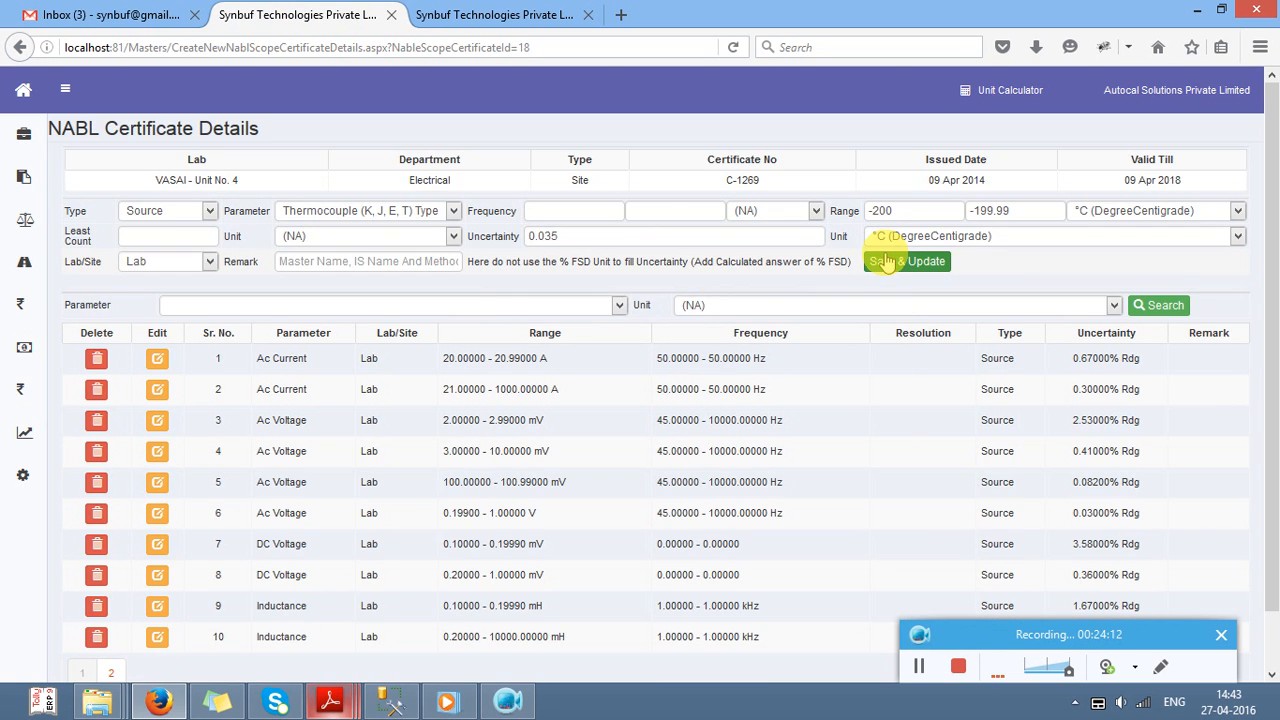
# Step: Start a second thermocouple entry with type Source and parameter Thermocouple (K, J, E, T) Type
pyautogui.click(195, 210)
pyautogui.click(195, 212)
pyautogui.press('Tab')
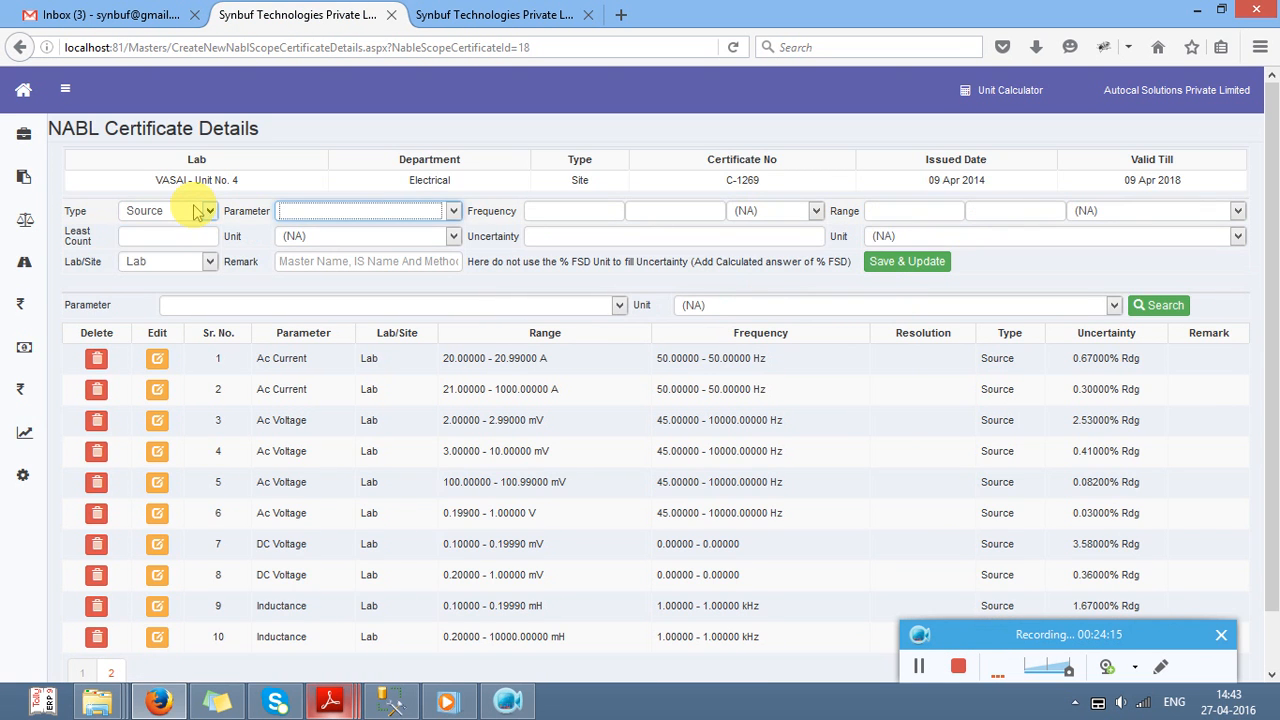
pyautogui.press('Tab')
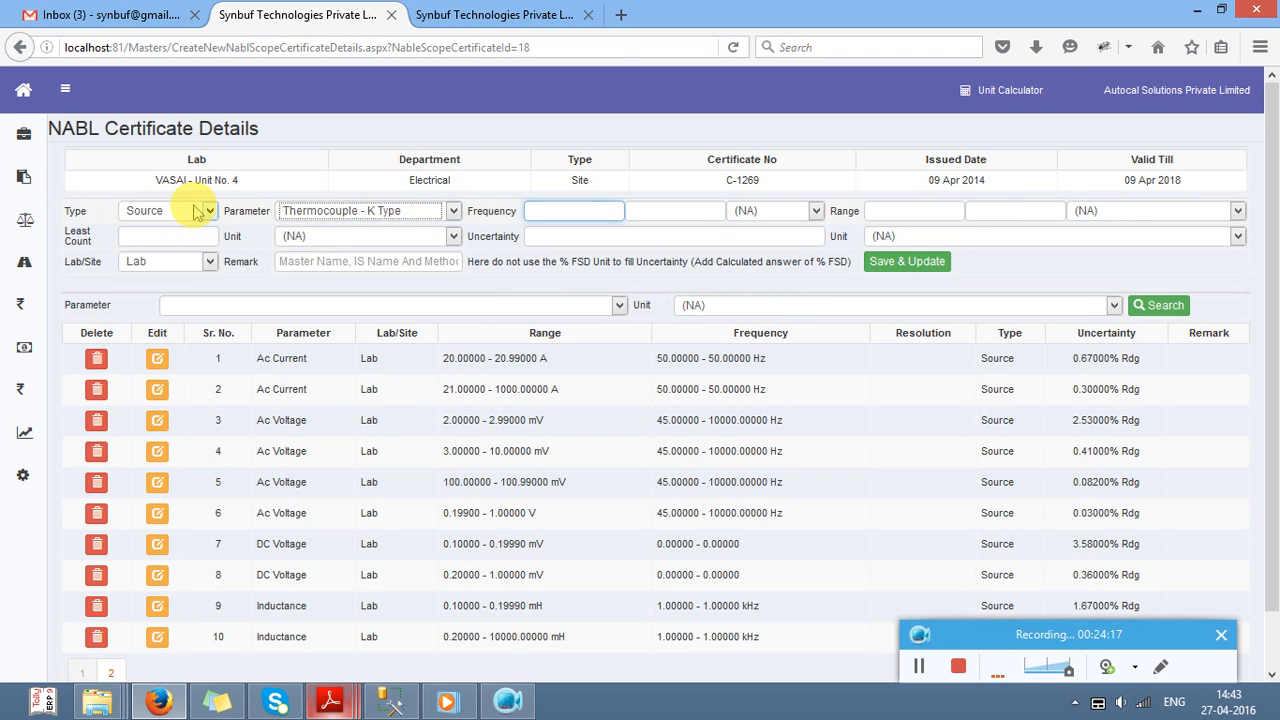
pyautogui.press('Tab')
pyautogui.press('Tab')
pyautogui.press('Tab')
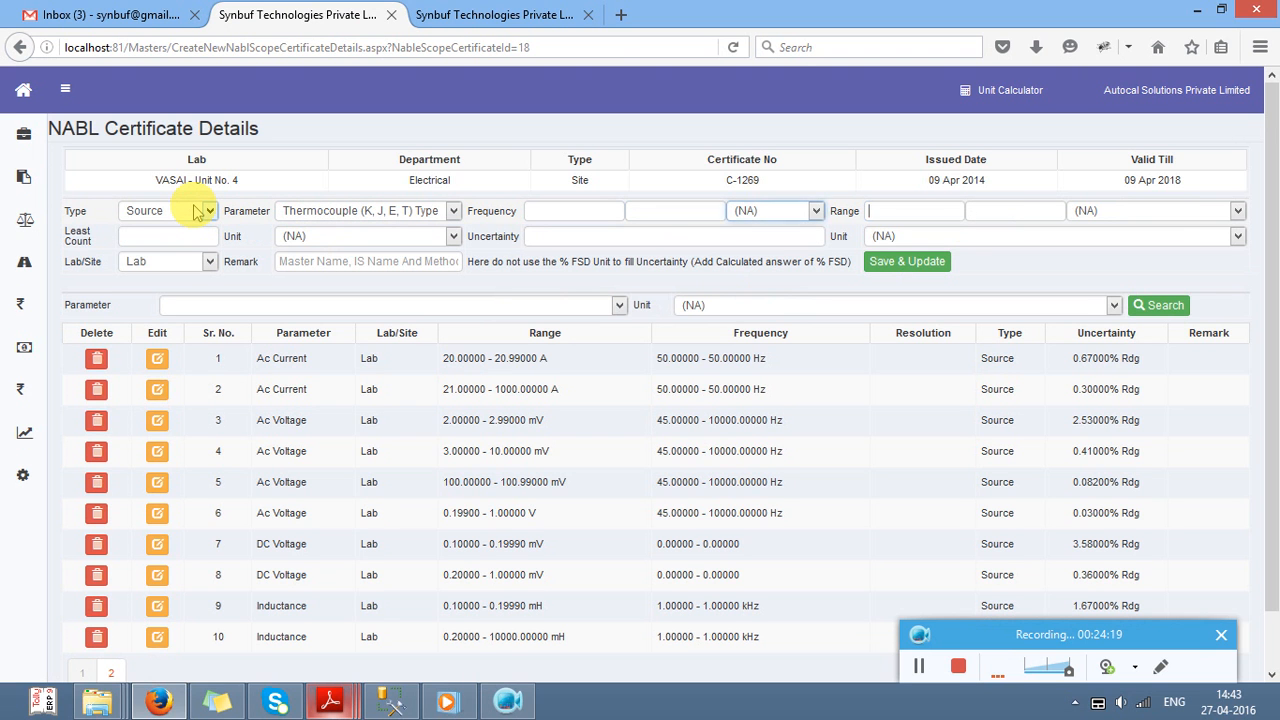
# Step: Set the new thermocouple entry's range to -199.99 to 1370 °C, checking the upper limit in the PDF
pyautogui.write('-199.99')
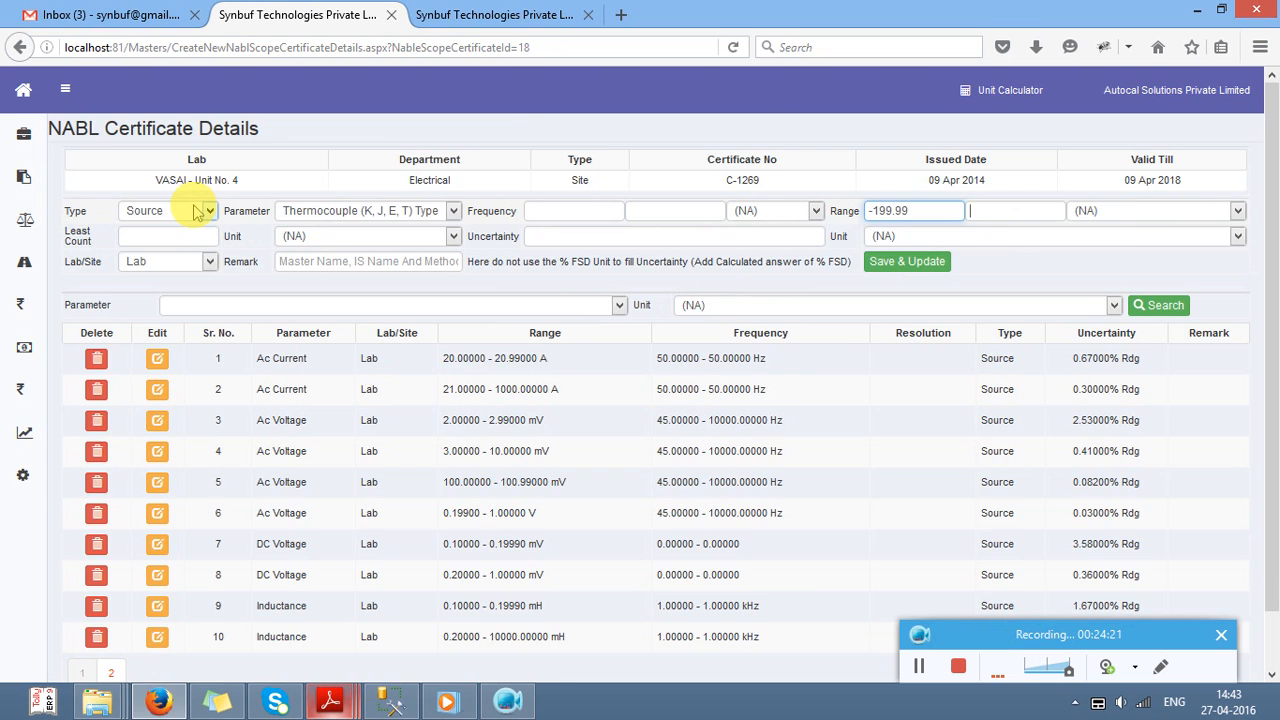
pyautogui.hotkey('alt', 'Tab')
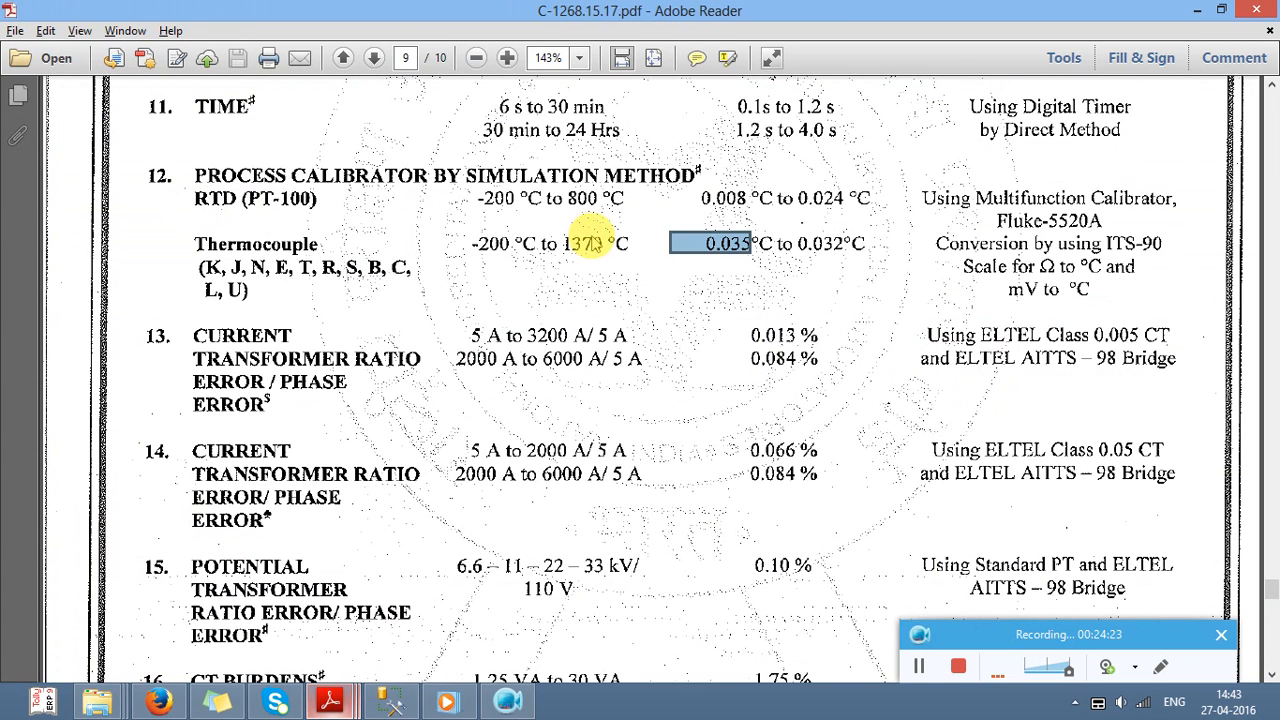
pyautogui.hotkey('alt', 'Tab')
pyautogui.press('Tab')
pyautogui.write('1370')
pyautogui.press('Tab')
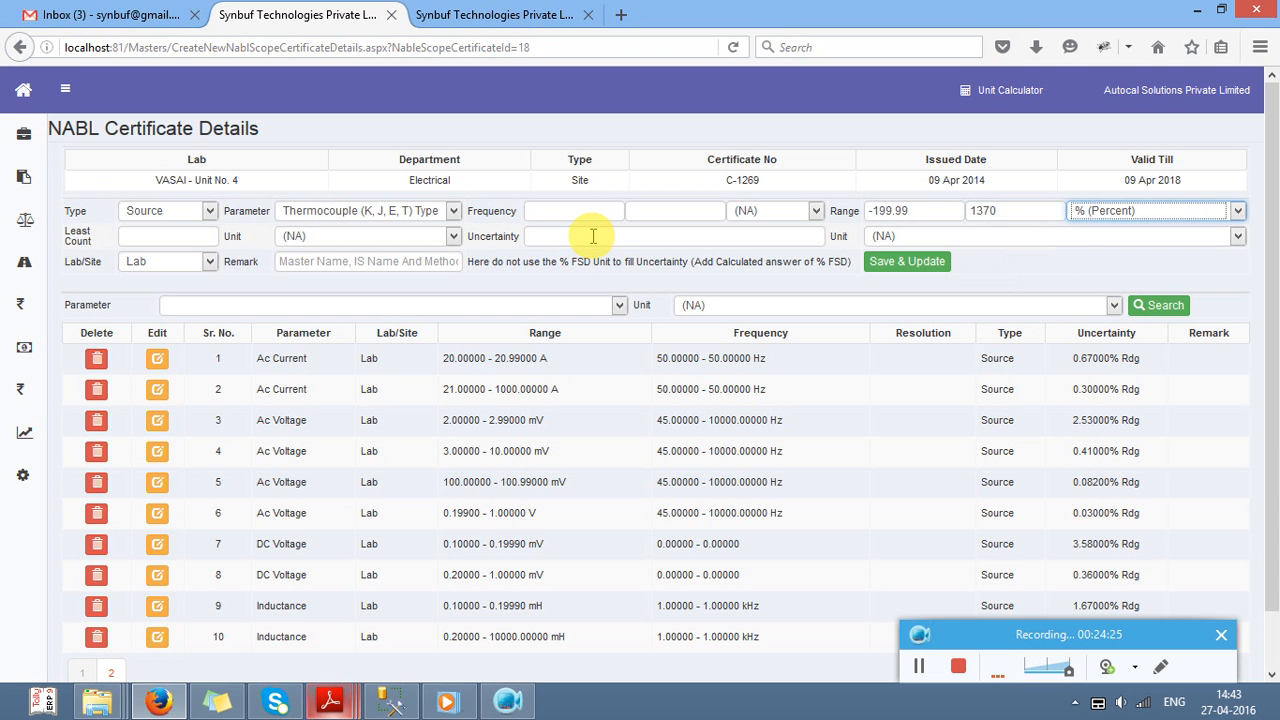
pyautogui.press('Down')
pyautogui.press('Up')
pyautogui.press('Down')
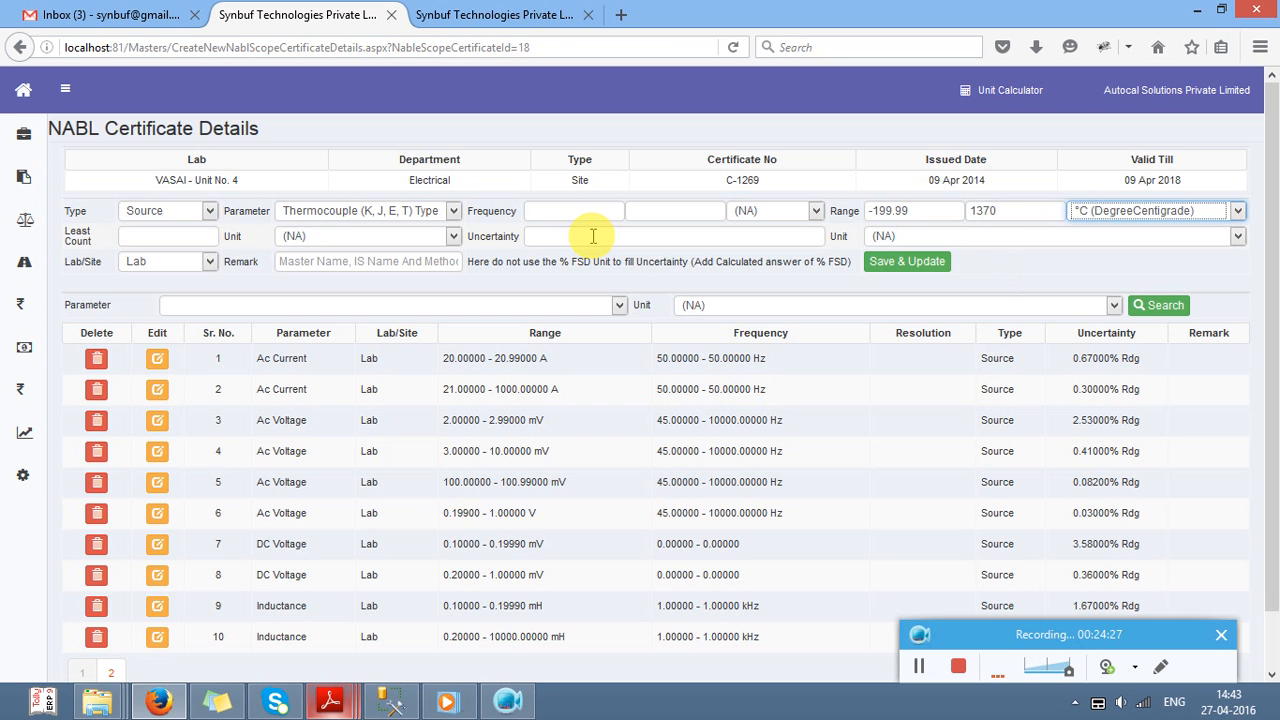
# Step: Check the thermocouple's upper-range uncertainty in the PDF, set the uncertainty to 0.032 °C and save the entry
pyautogui.press('Tab')
pyautogui.press('Tab')
pyautogui.press('Tab')
pyautogui.hotkey('alt', 'Tab')
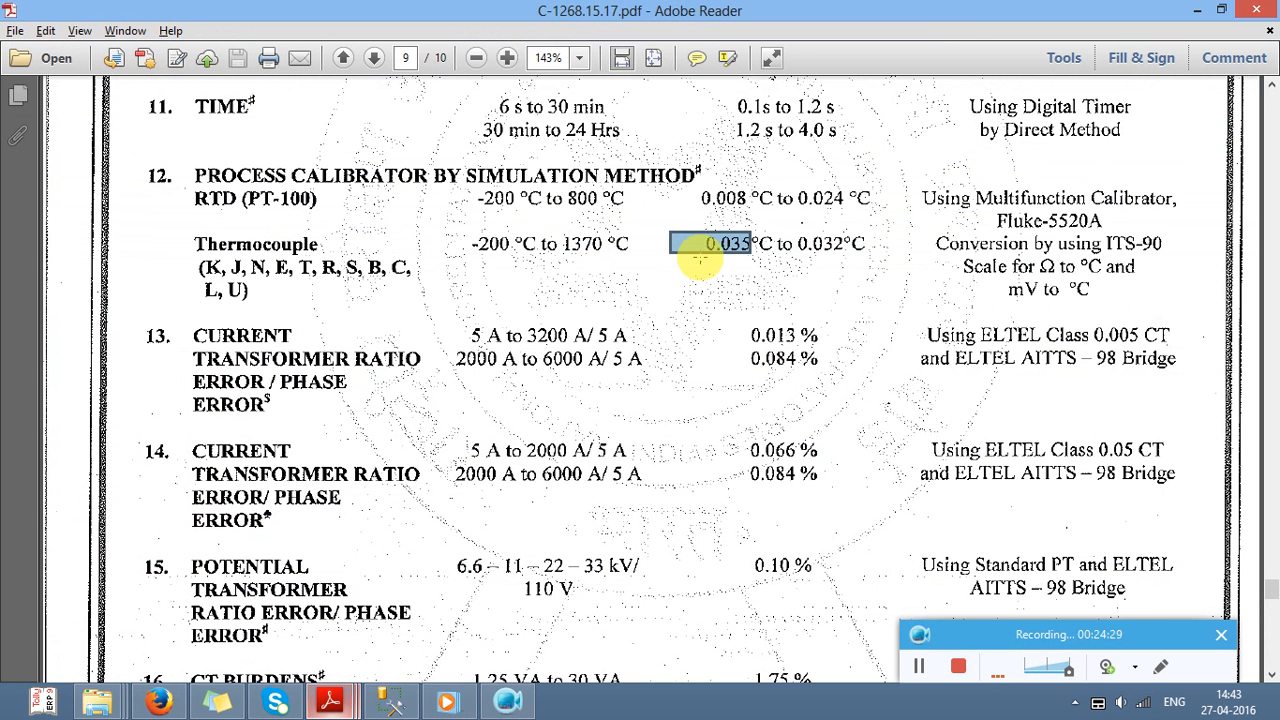
pyautogui.hotkey('alt', 'Tab')
pyautogui.write('0.032')
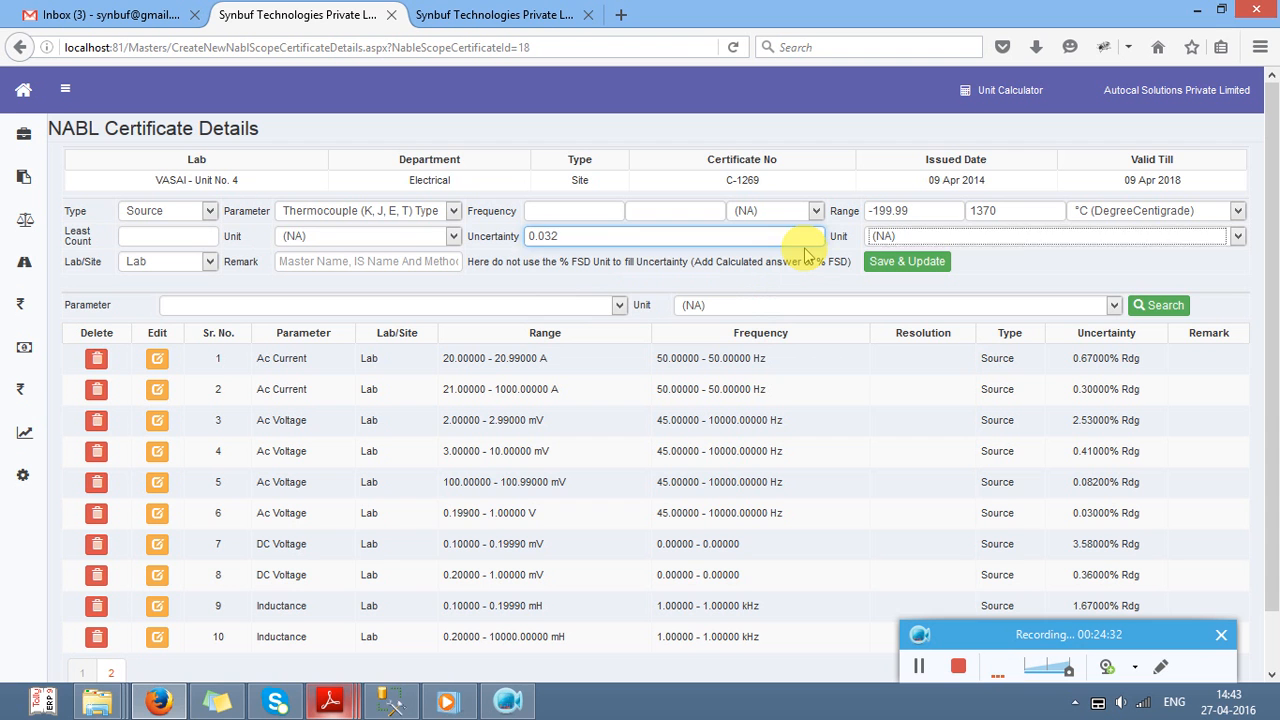
pyautogui.press('Tab')
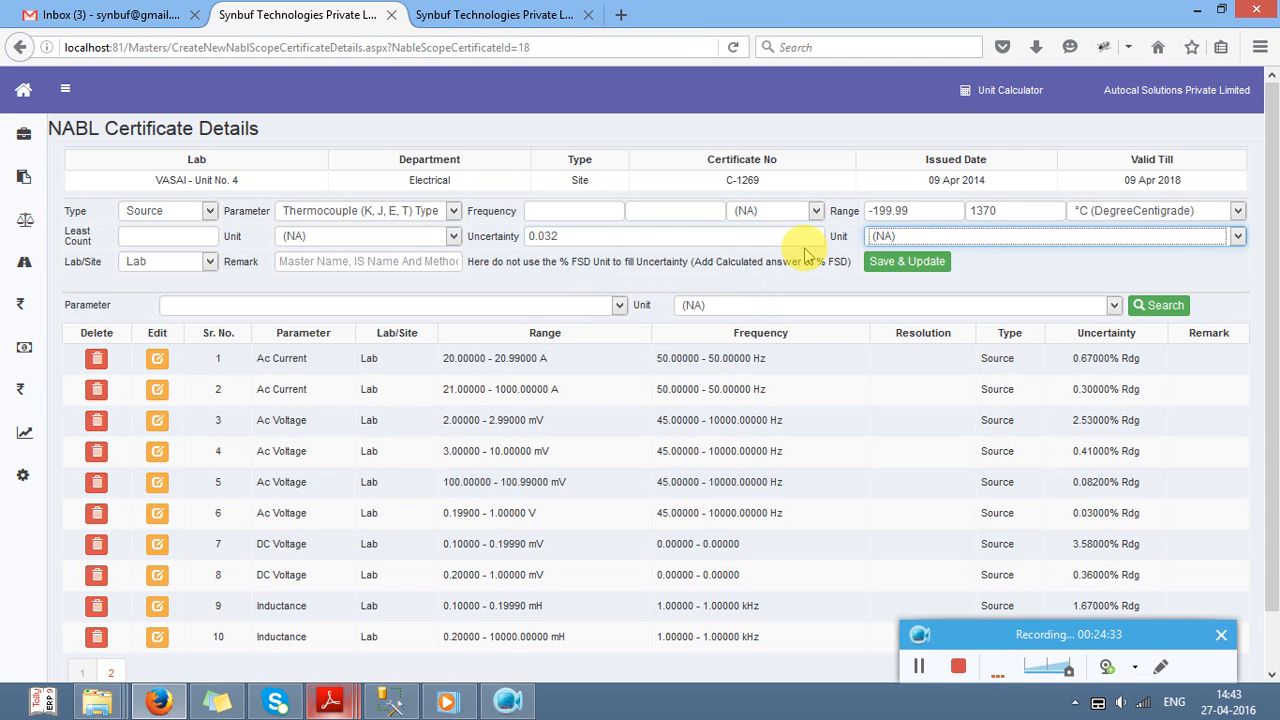
pyautogui.press('Down')
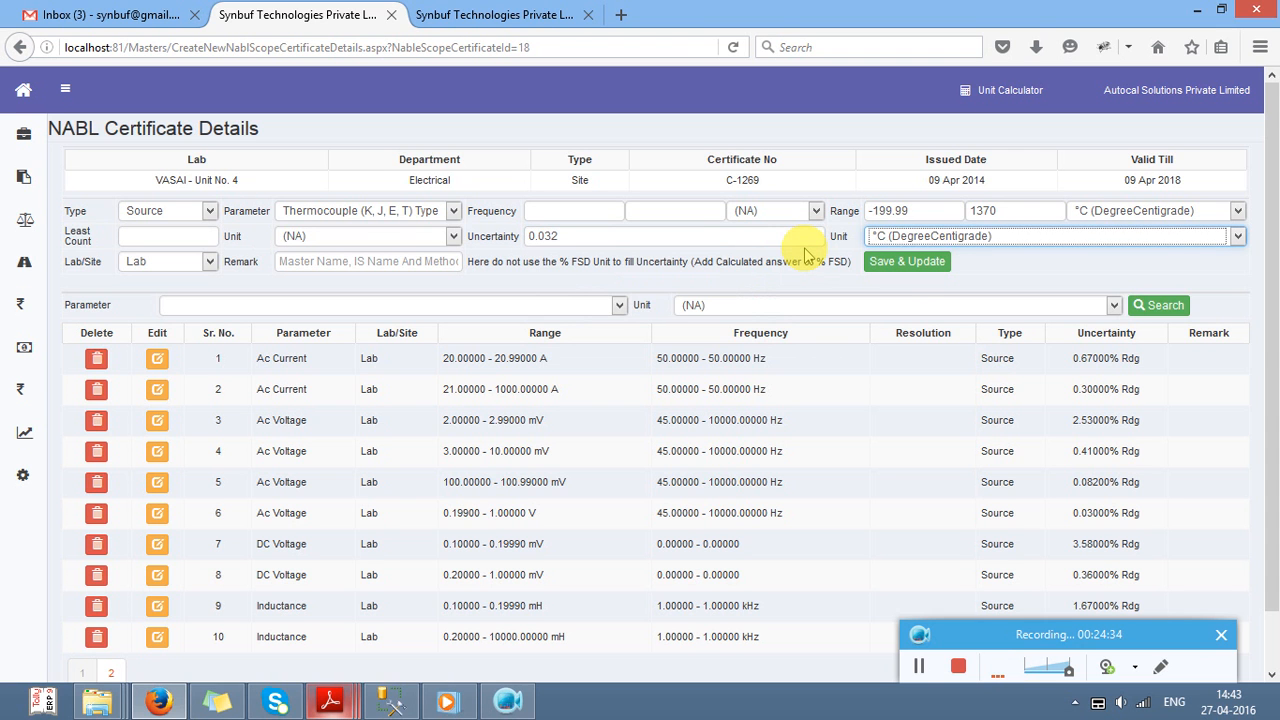
pyautogui.click(916, 266)
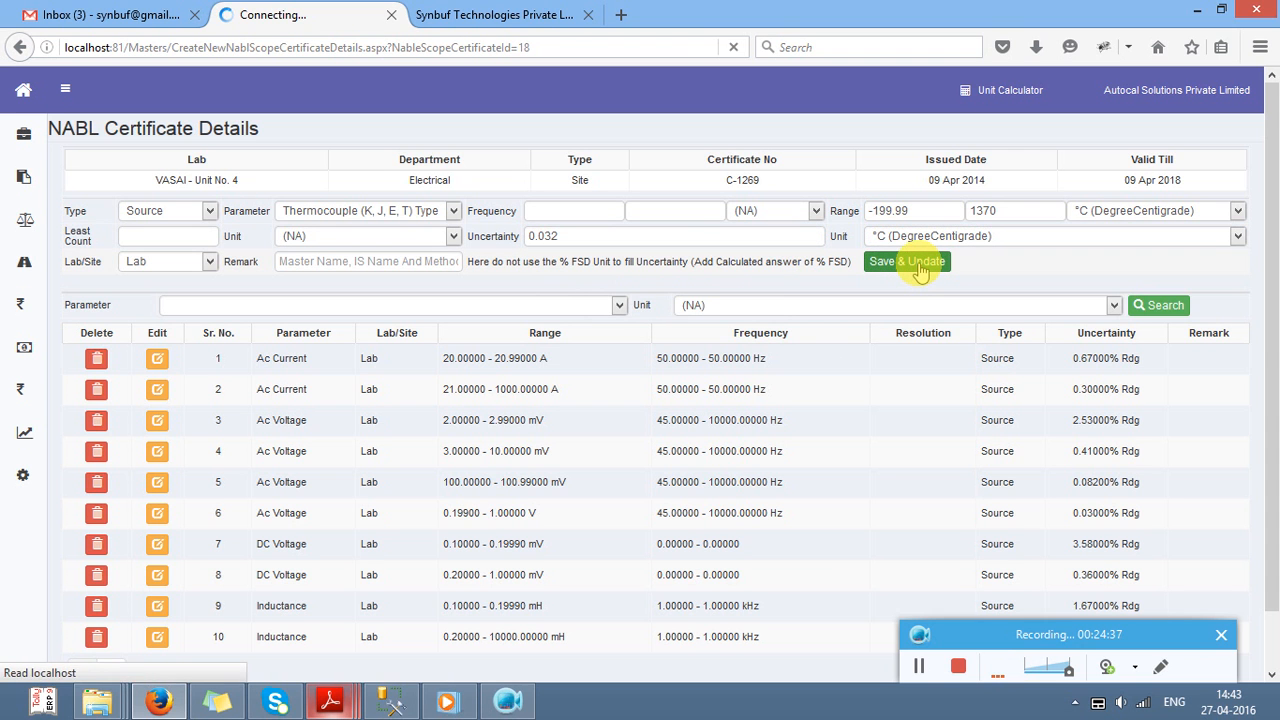
pyautogui.press('Return')
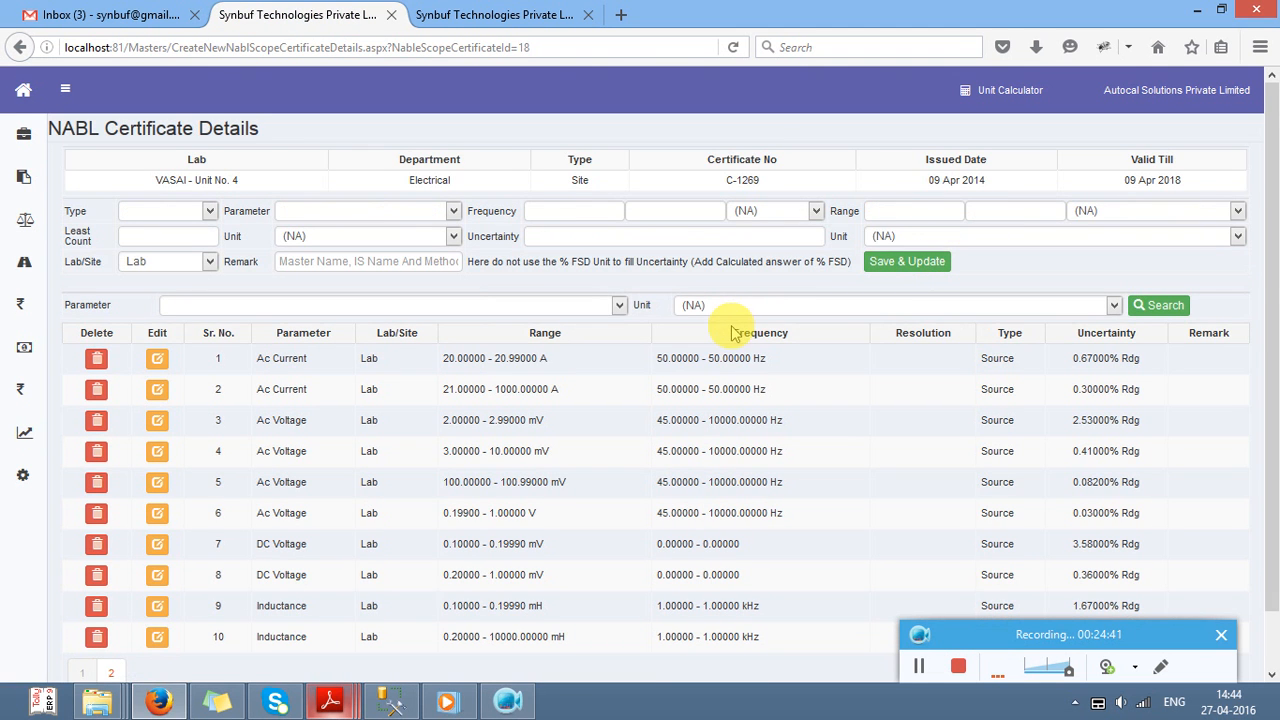
# Step: Look over the list of saved entries, then return to C-1268.15.17.pdf and close it
pyautogui.moveTo(1274, 268); pyautogui.dragTo(1278, 385)
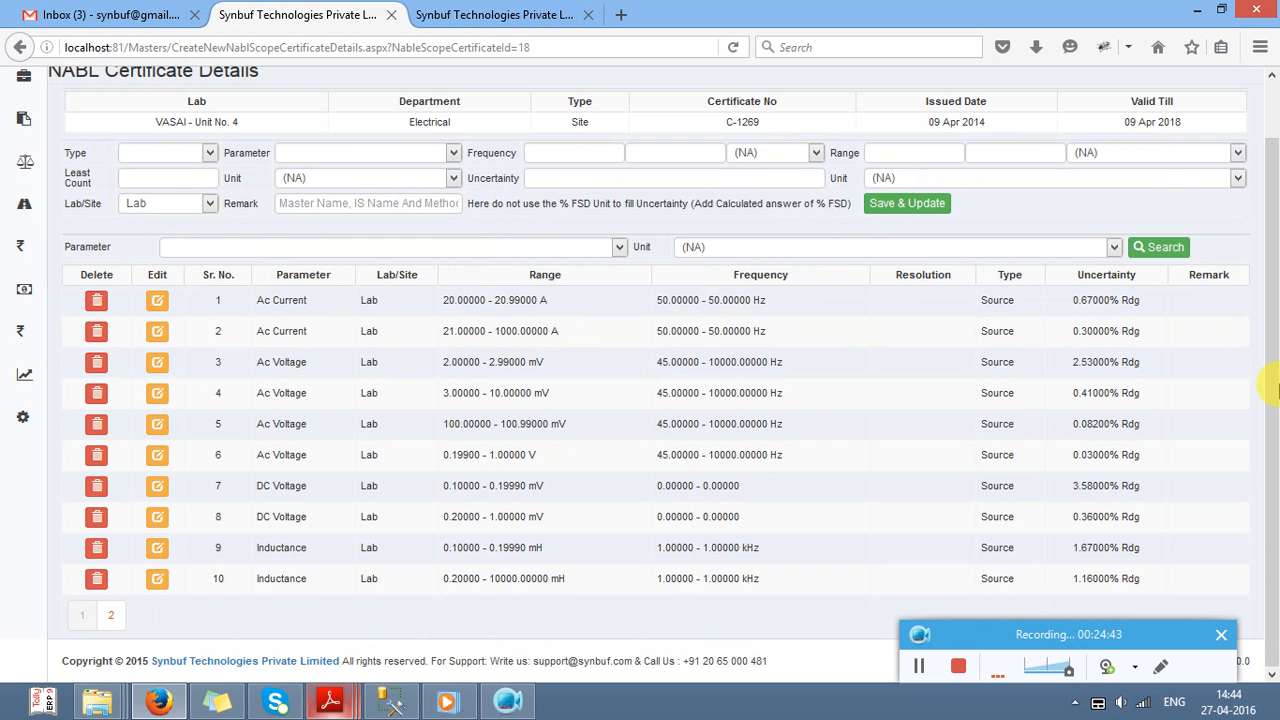
pyautogui.hotkey('alt', 'Tab')
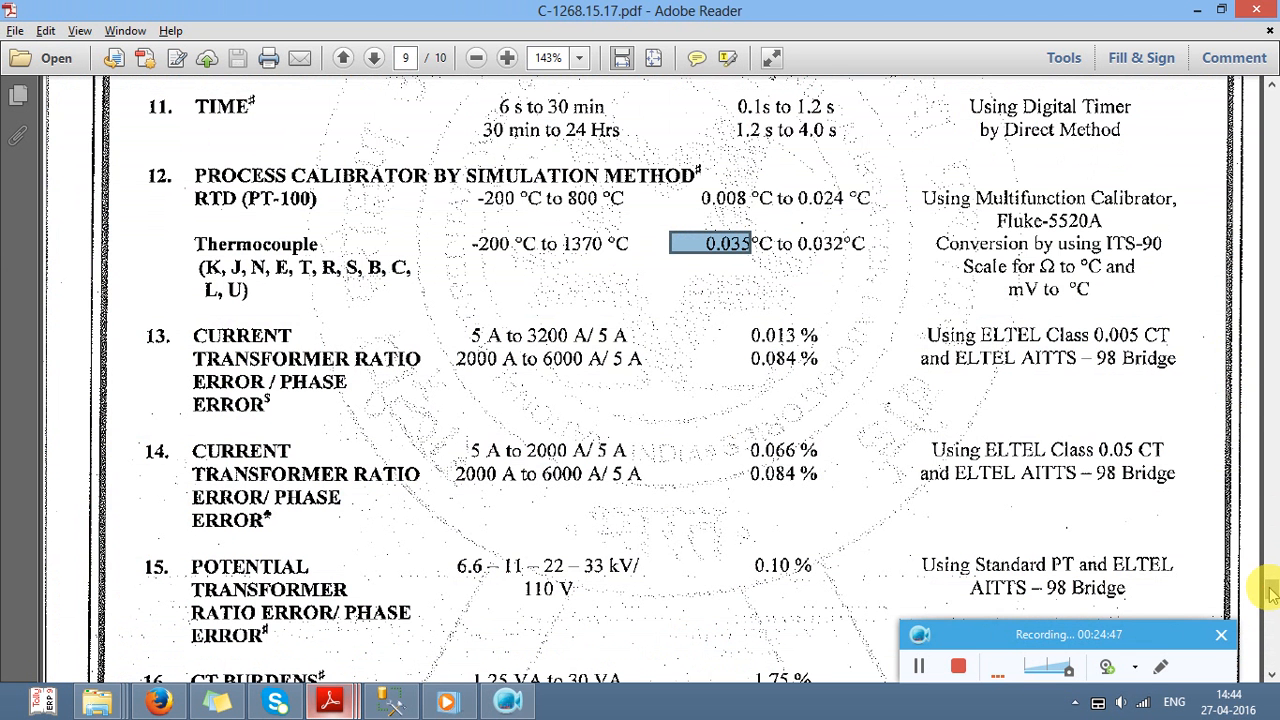
pyautogui.moveTo(1270, 588); pyautogui.dragTo(1228, 10)
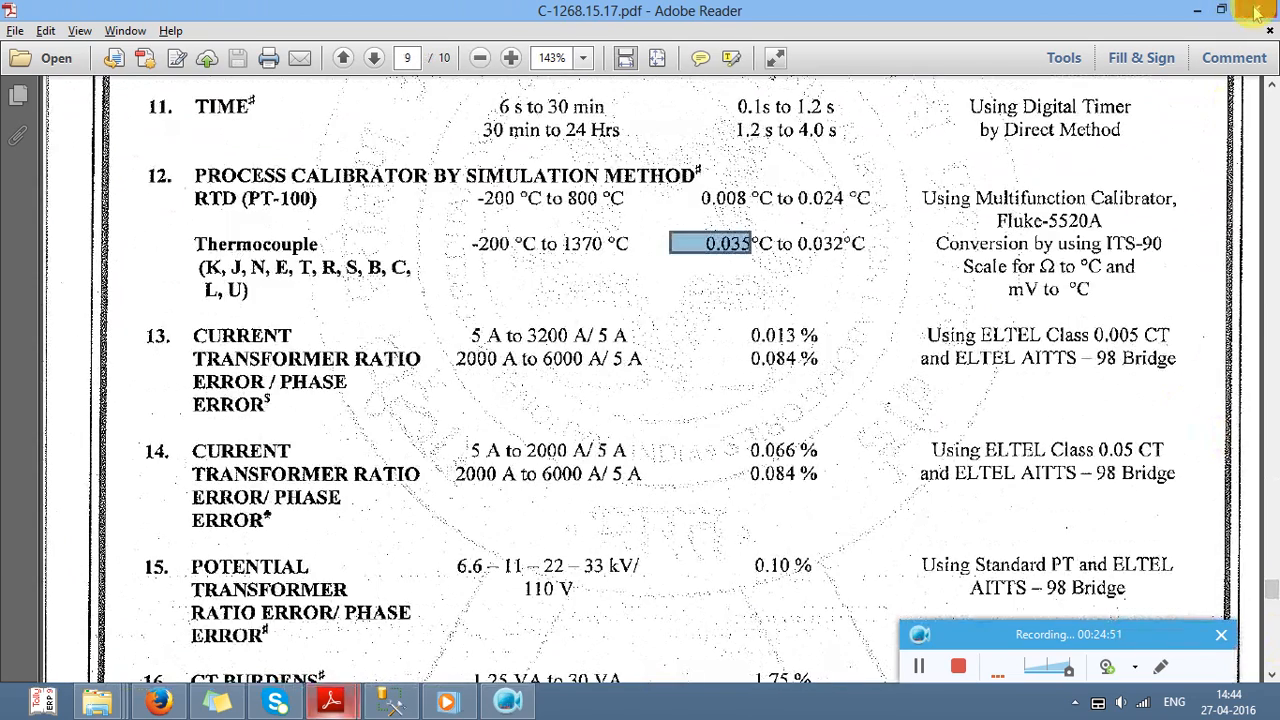
pyautogui.click(1256, 12)
# Step: Switch to C-1269.15.17.pdf, review its temperature and humidity scope through to the end, and close the file
pyautogui.hotkey('alt', 'Tab')
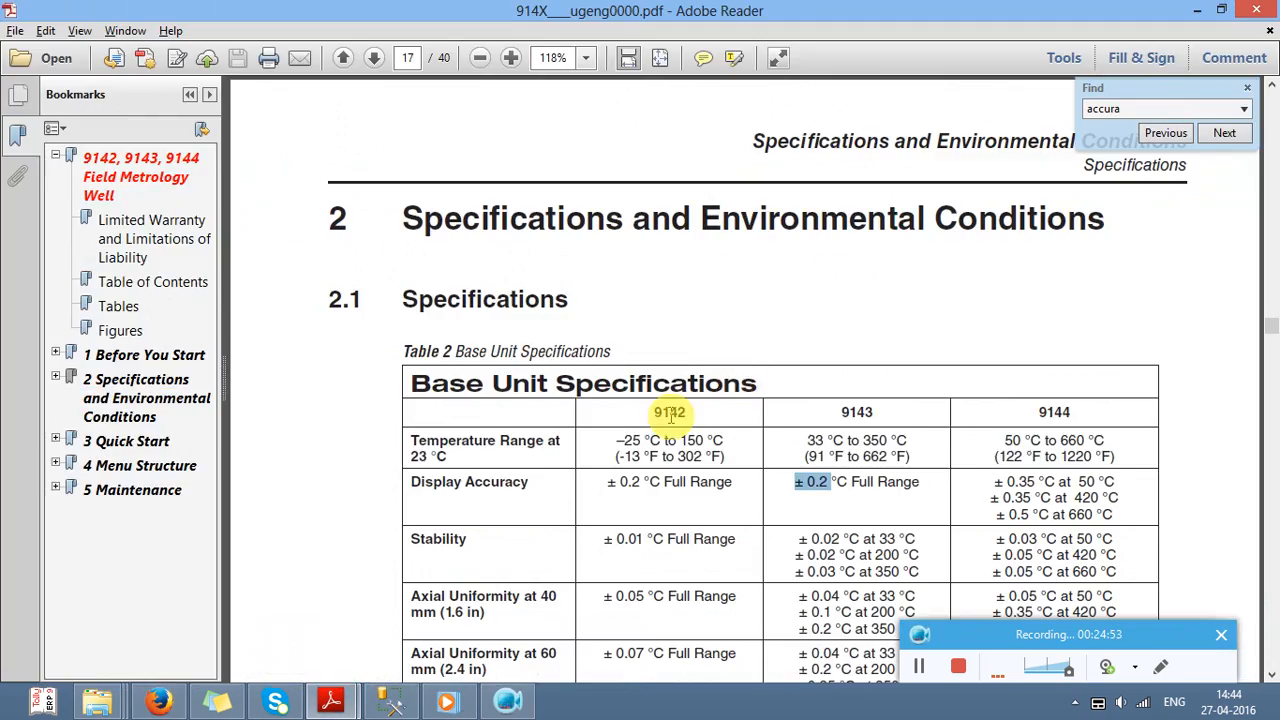
pyautogui.hotkey('alt', 'Tab')
pyautogui.hotkey('alt', 'Tab')
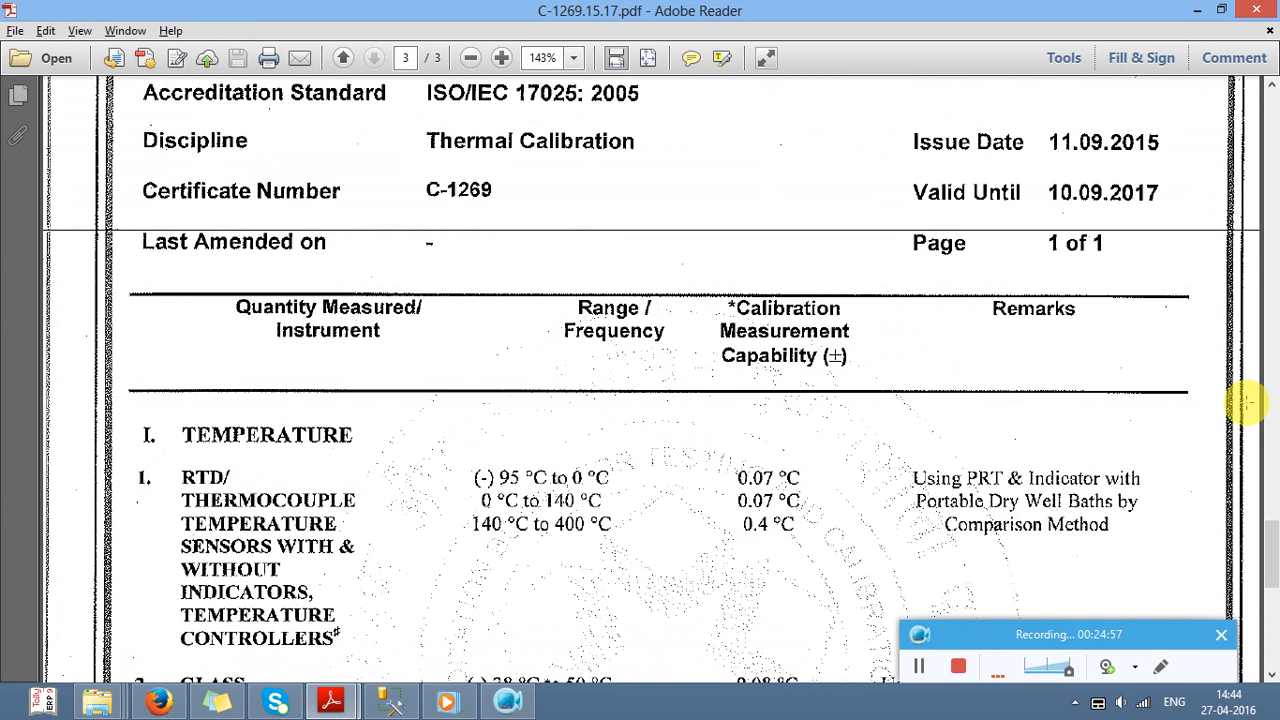
pyautogui.moveTo(1270, 534); pyautogui.dragTo(1270, 592)
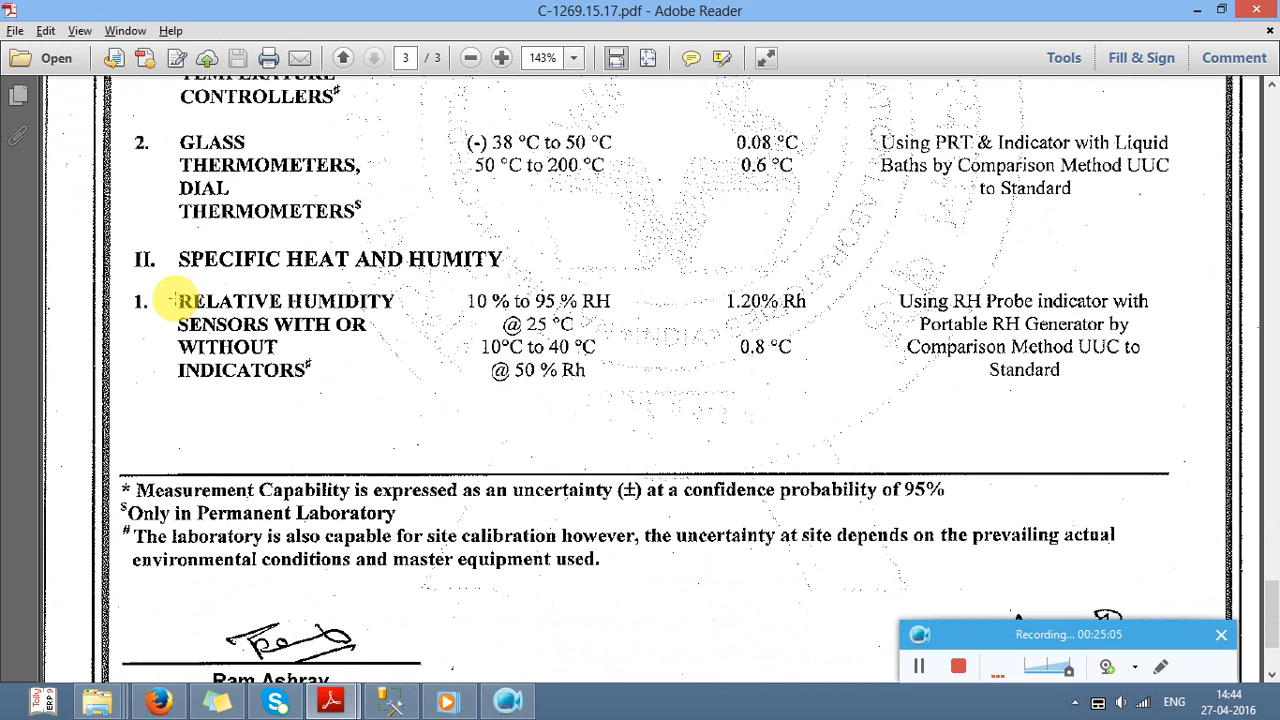
pyautogui.moveTo(1274, 599); pyautogui.dragTo(1275, 642)
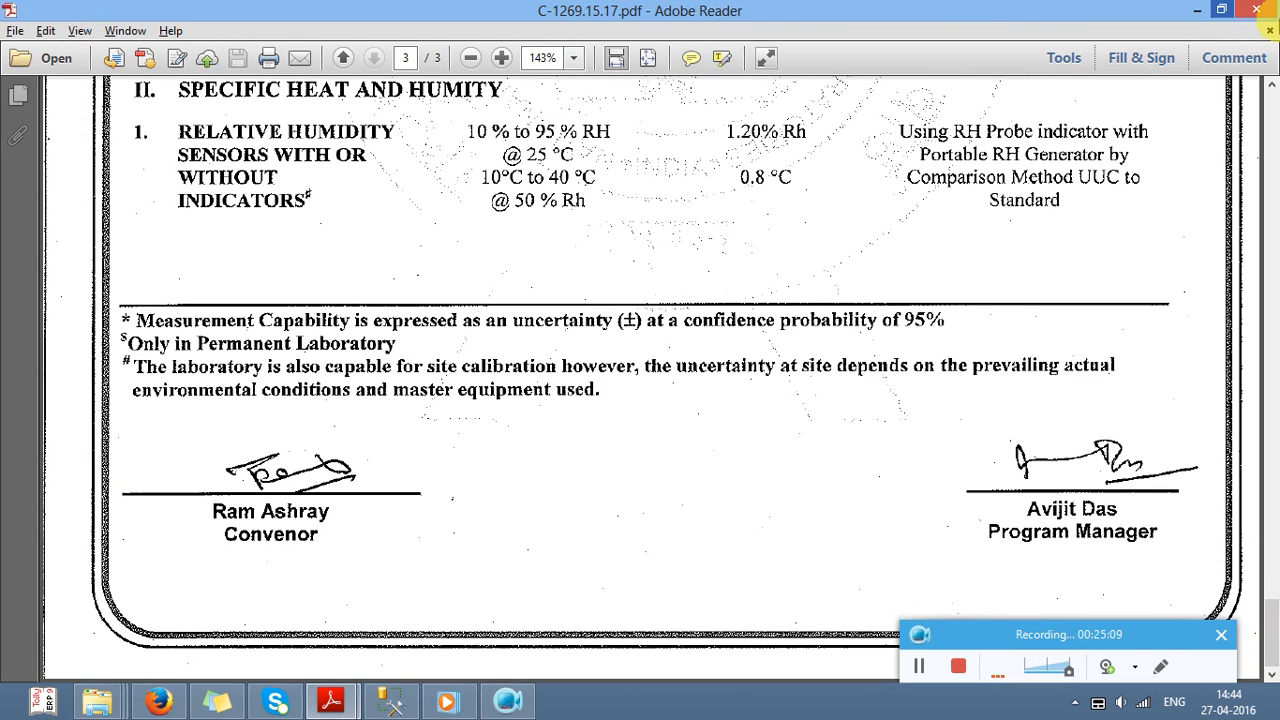
pyautogui.click(1262, 12)
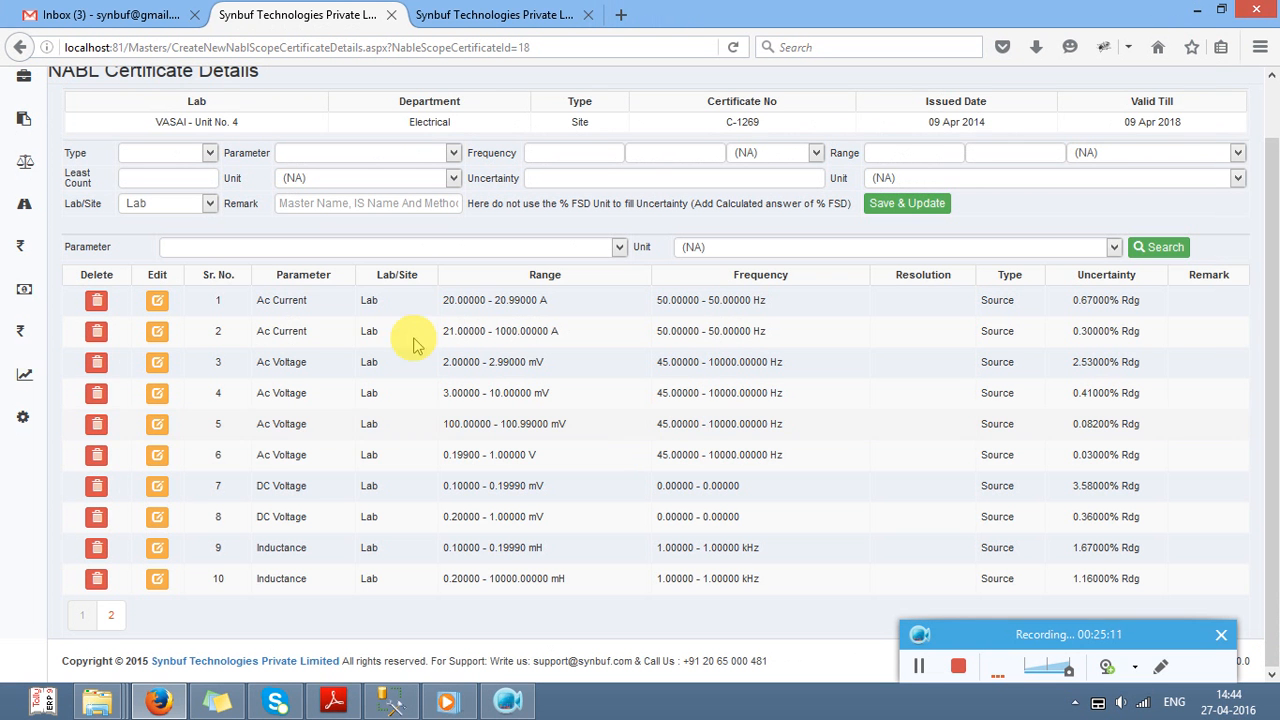
# Step: Search the certificate entries for the parameter Oslioscope - DC Amplitude @ 50 O Output
pyautogui.click(287, 250)
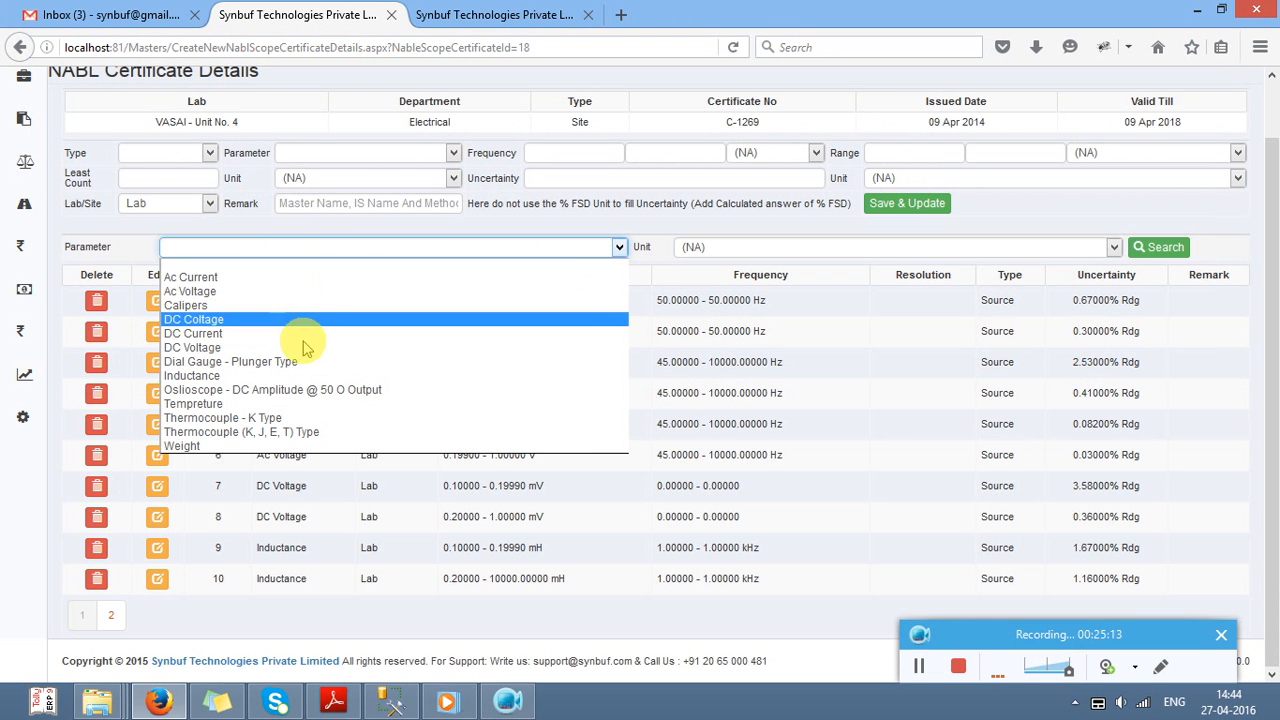
pyautogui.click(310, 392)
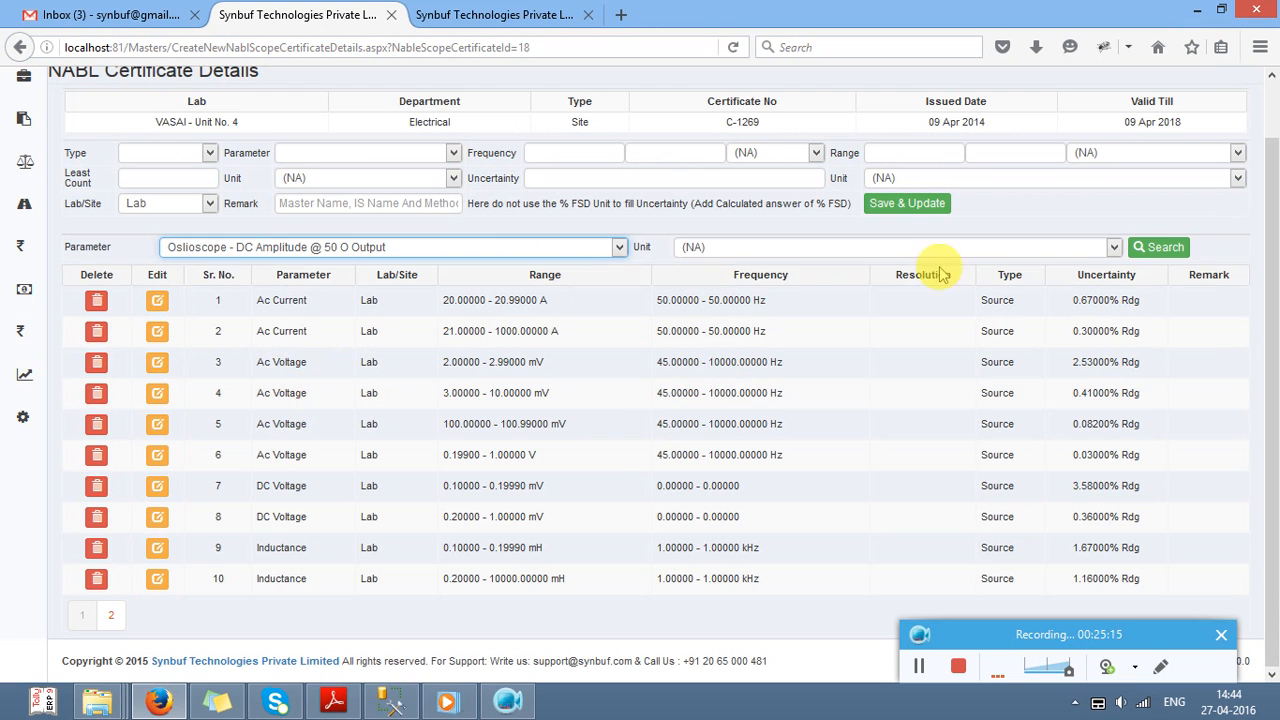
pyautogui.click(1157, 249)
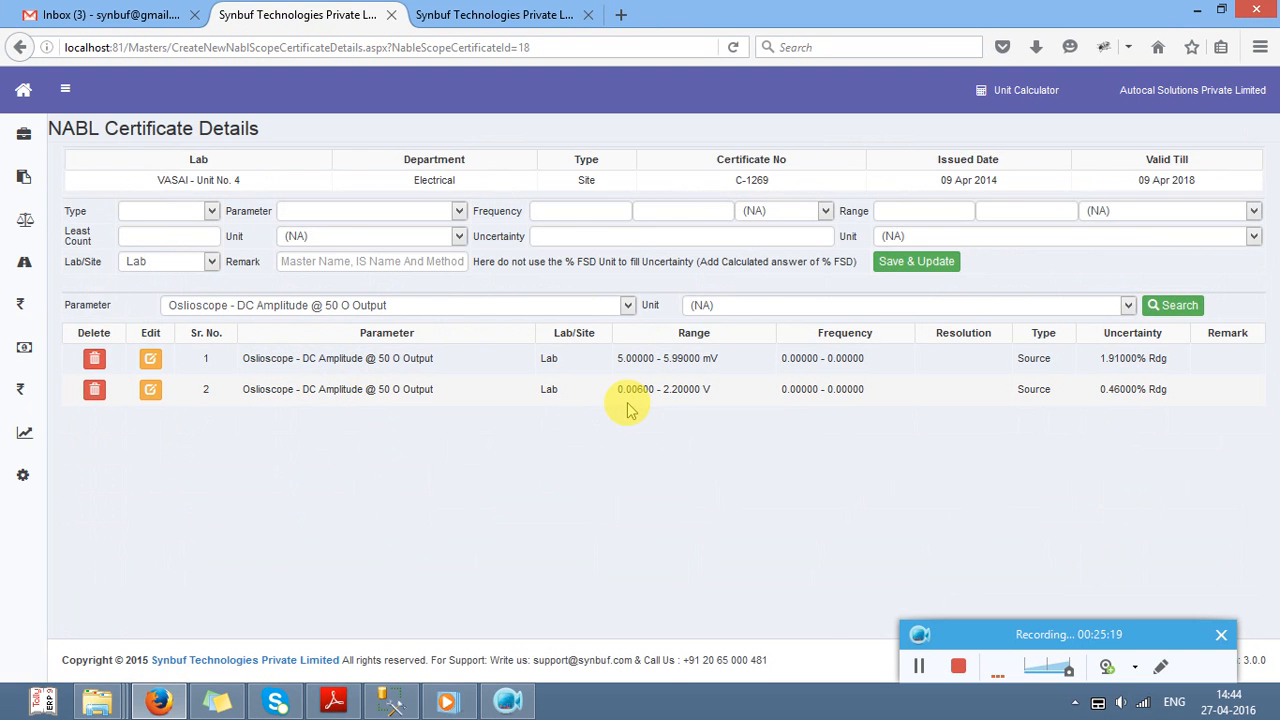
# Step: Go to the NABL Scope list and open the details of the Thermal Site certificate
pyautogui.click(23, 131)
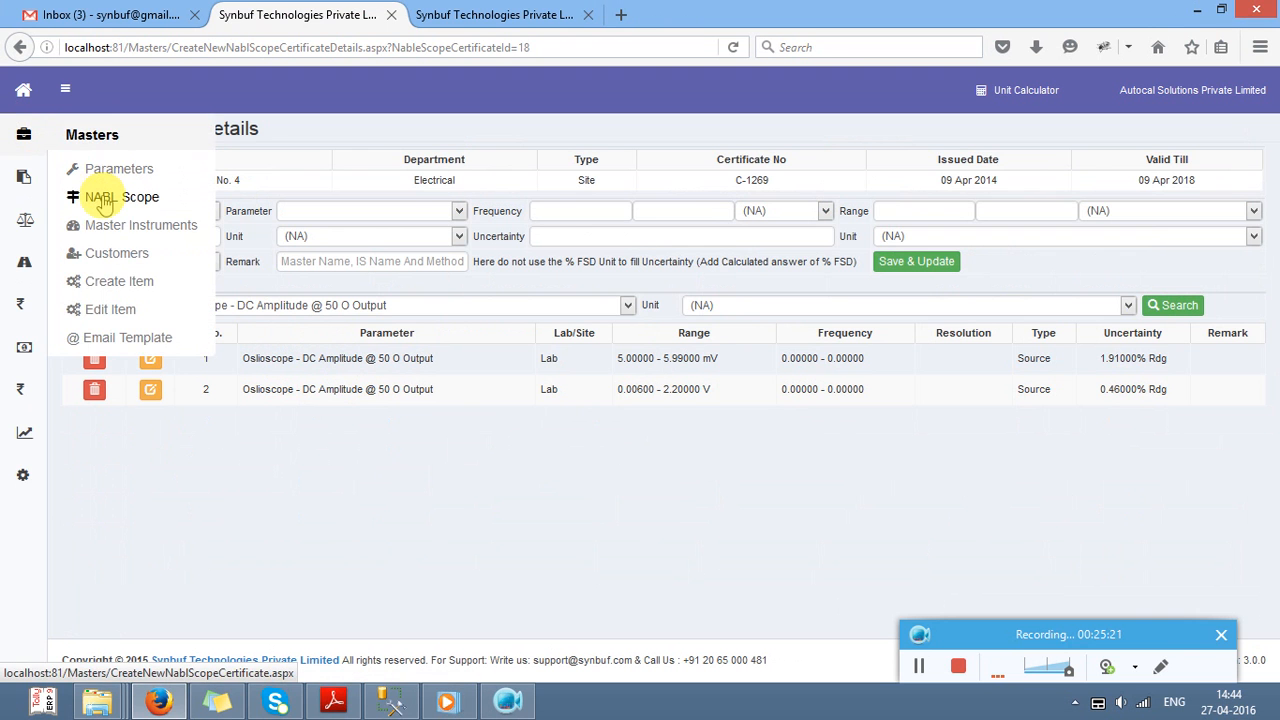
pyautogui.click(104, 198)
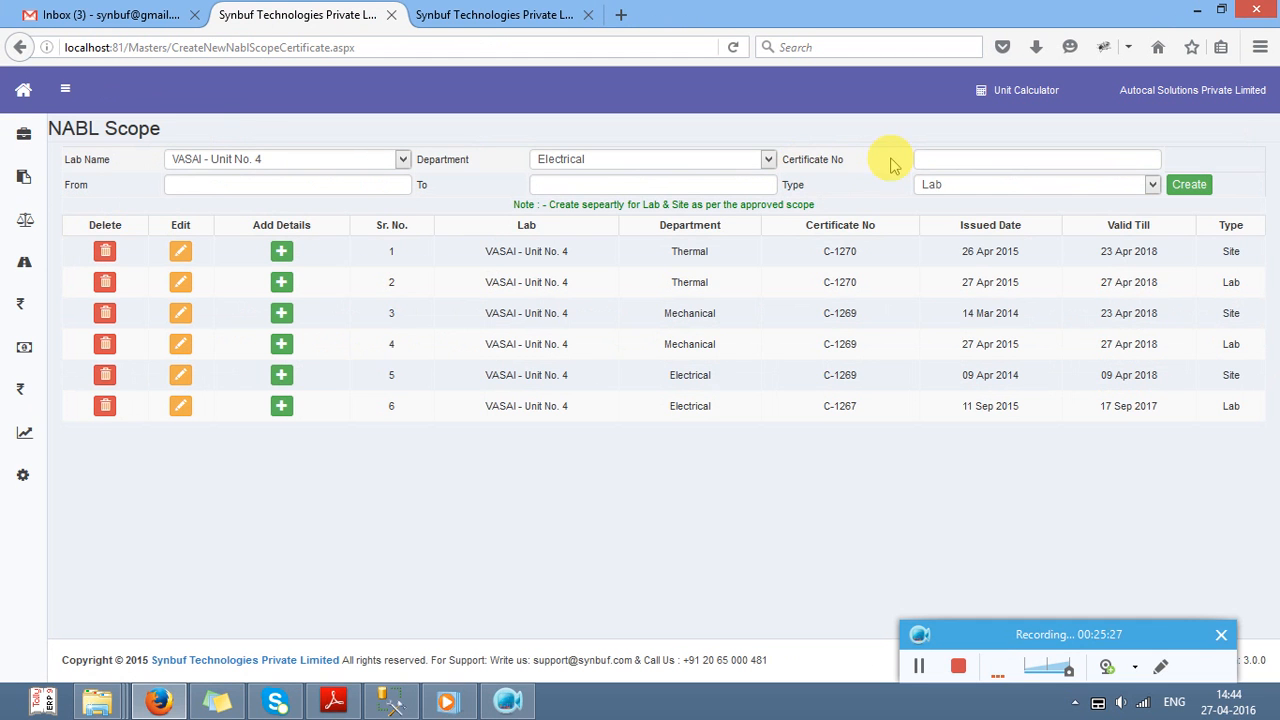
pyautogui.click(281, 254)
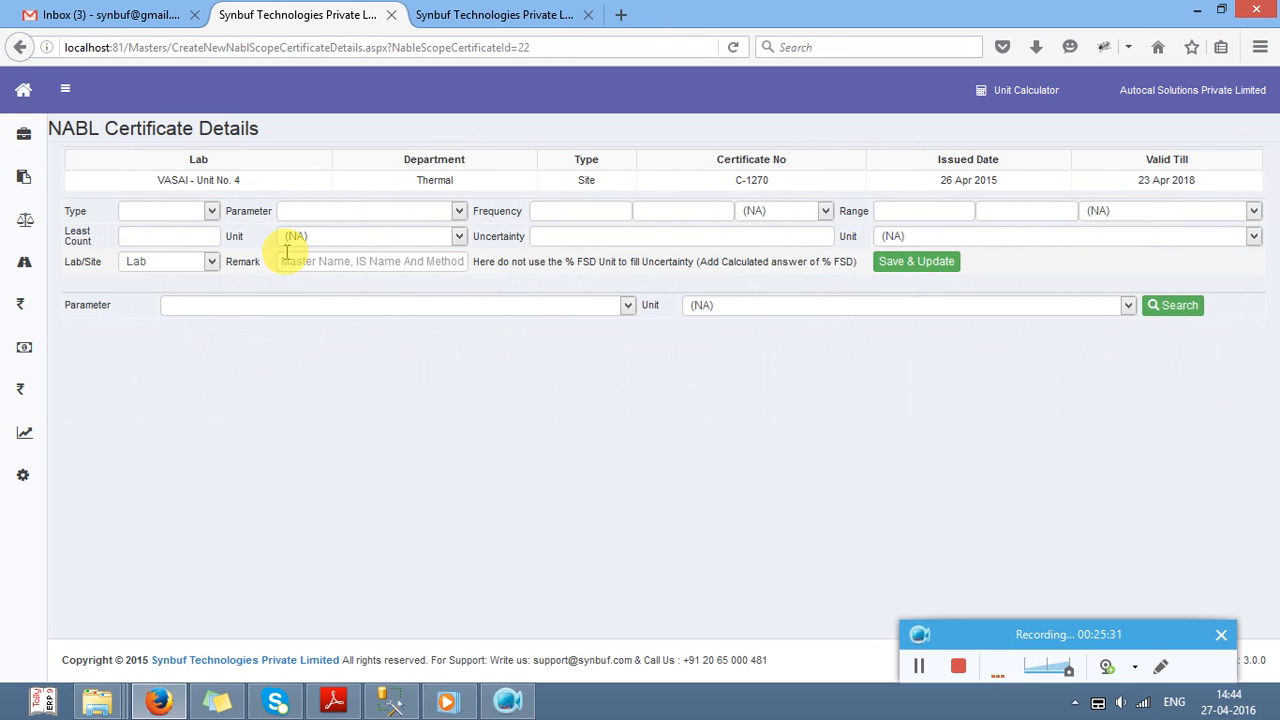
# Step: Return to the NABL Scope list, open the Electrical Site certificate's details and look through its entries
pyautogui.hotkey('alt', 'Left')
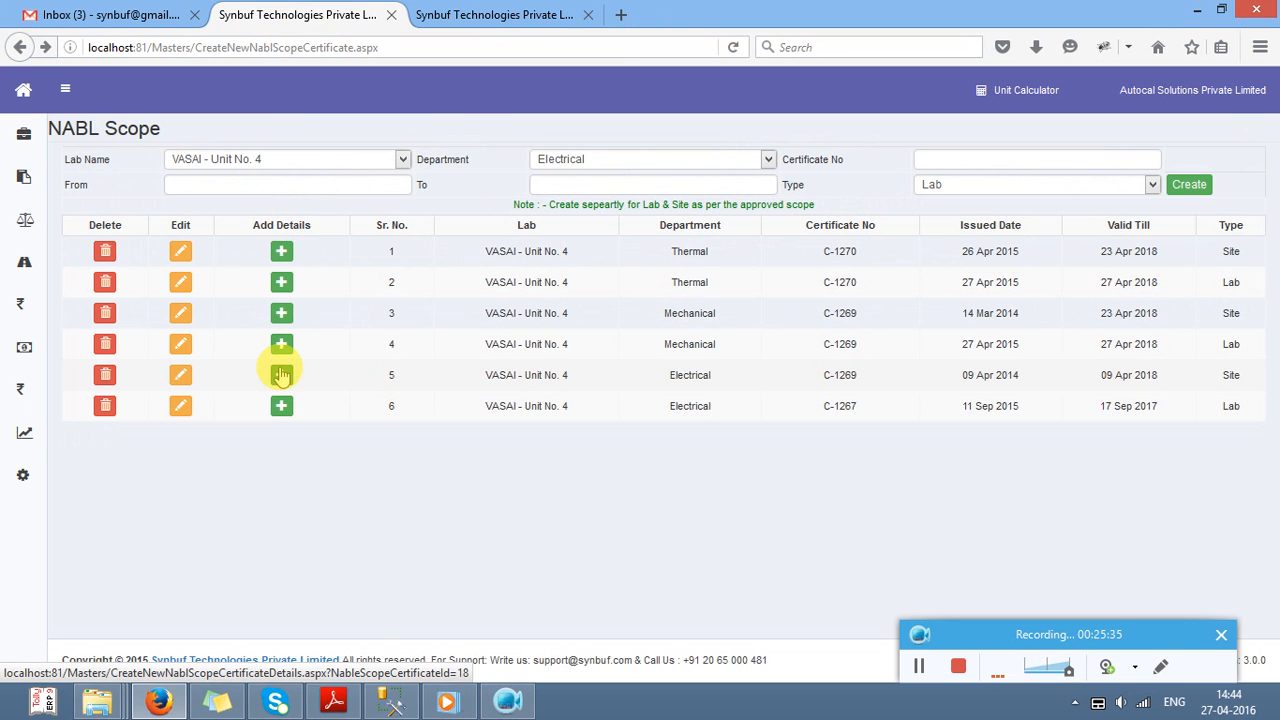
pyautogui.click(281, 375)
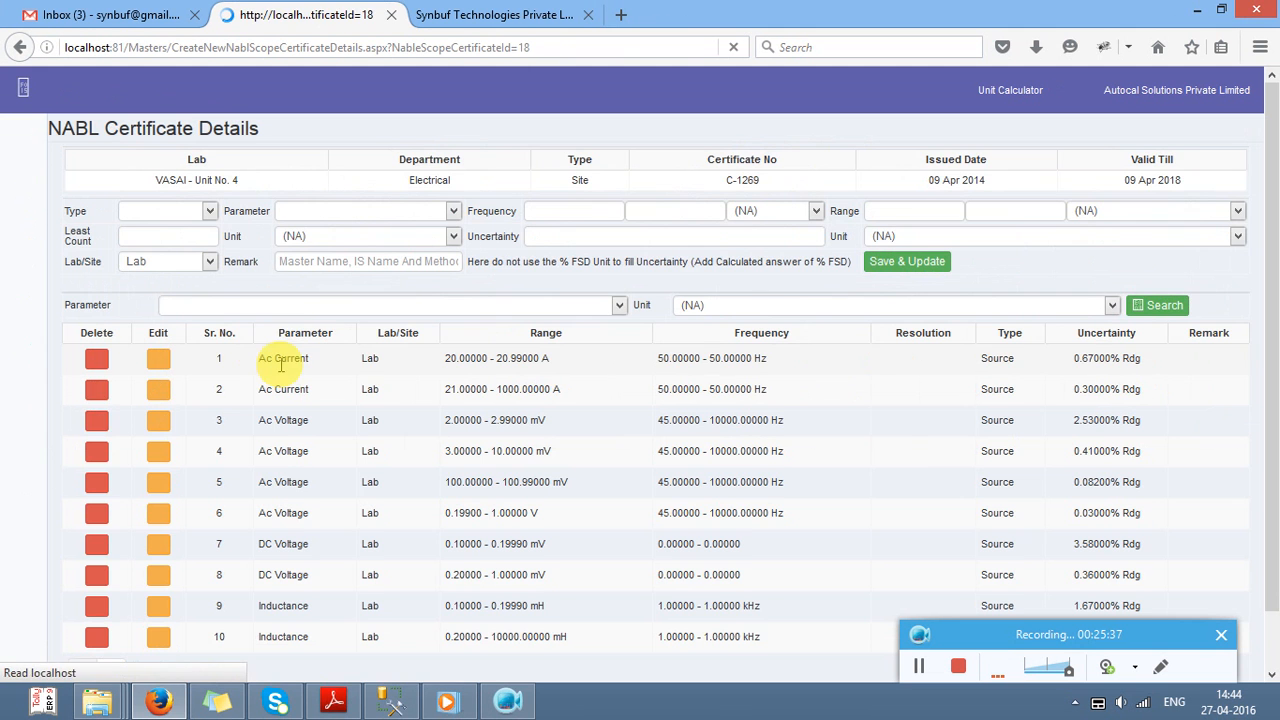
pyautogui.moveTo(1273, 442); pyautogui.dragTo(1277, 510)
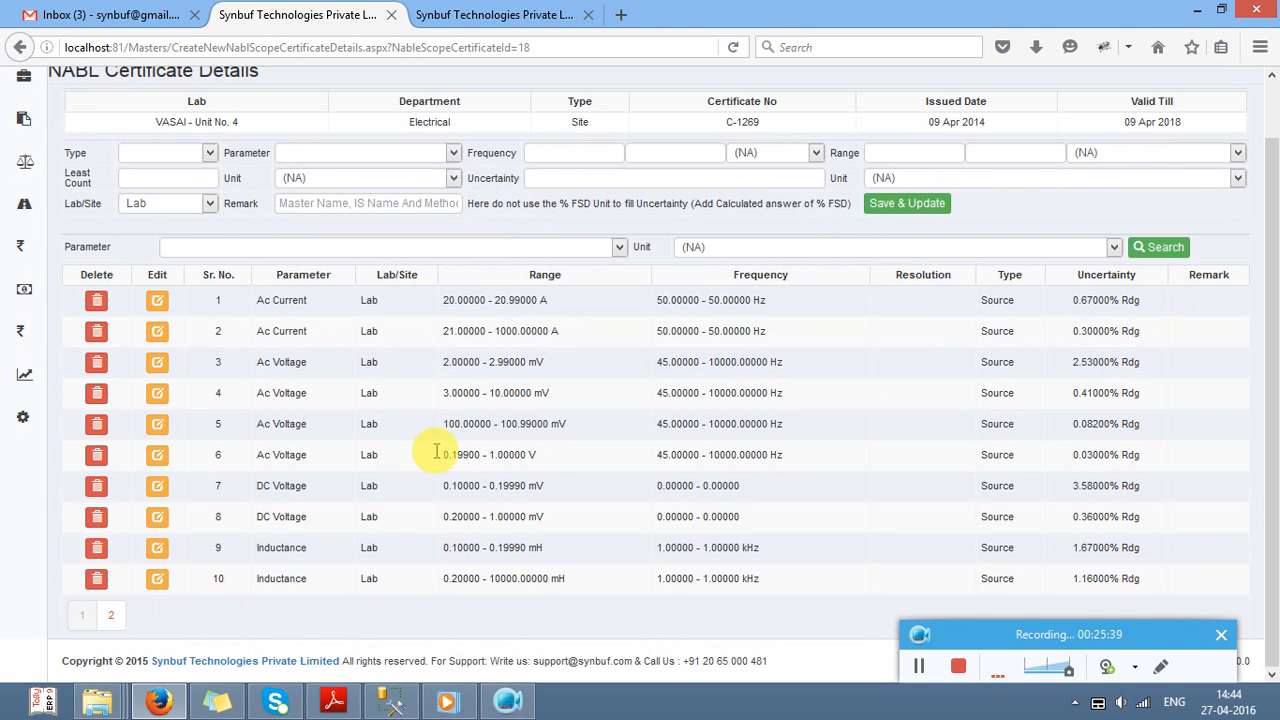